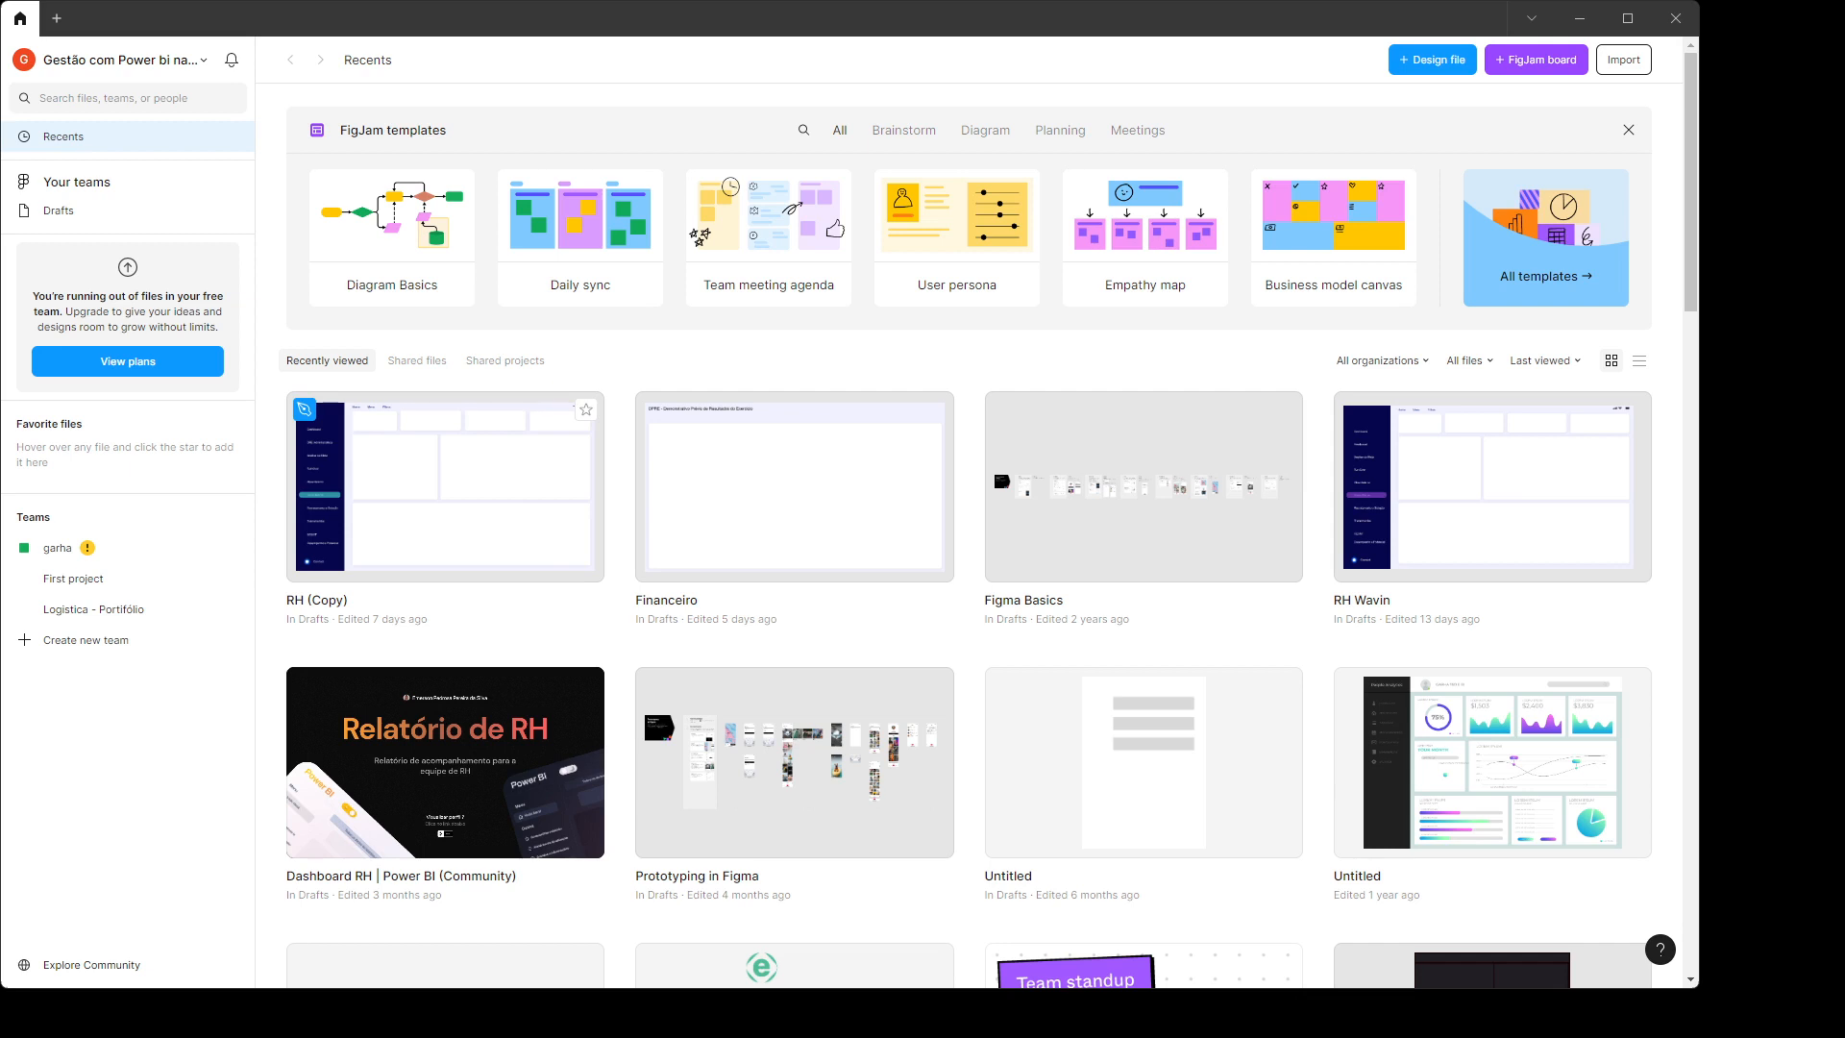
Step: Open the RH (Copy) design file from the recently viewed files
click(450, 505)
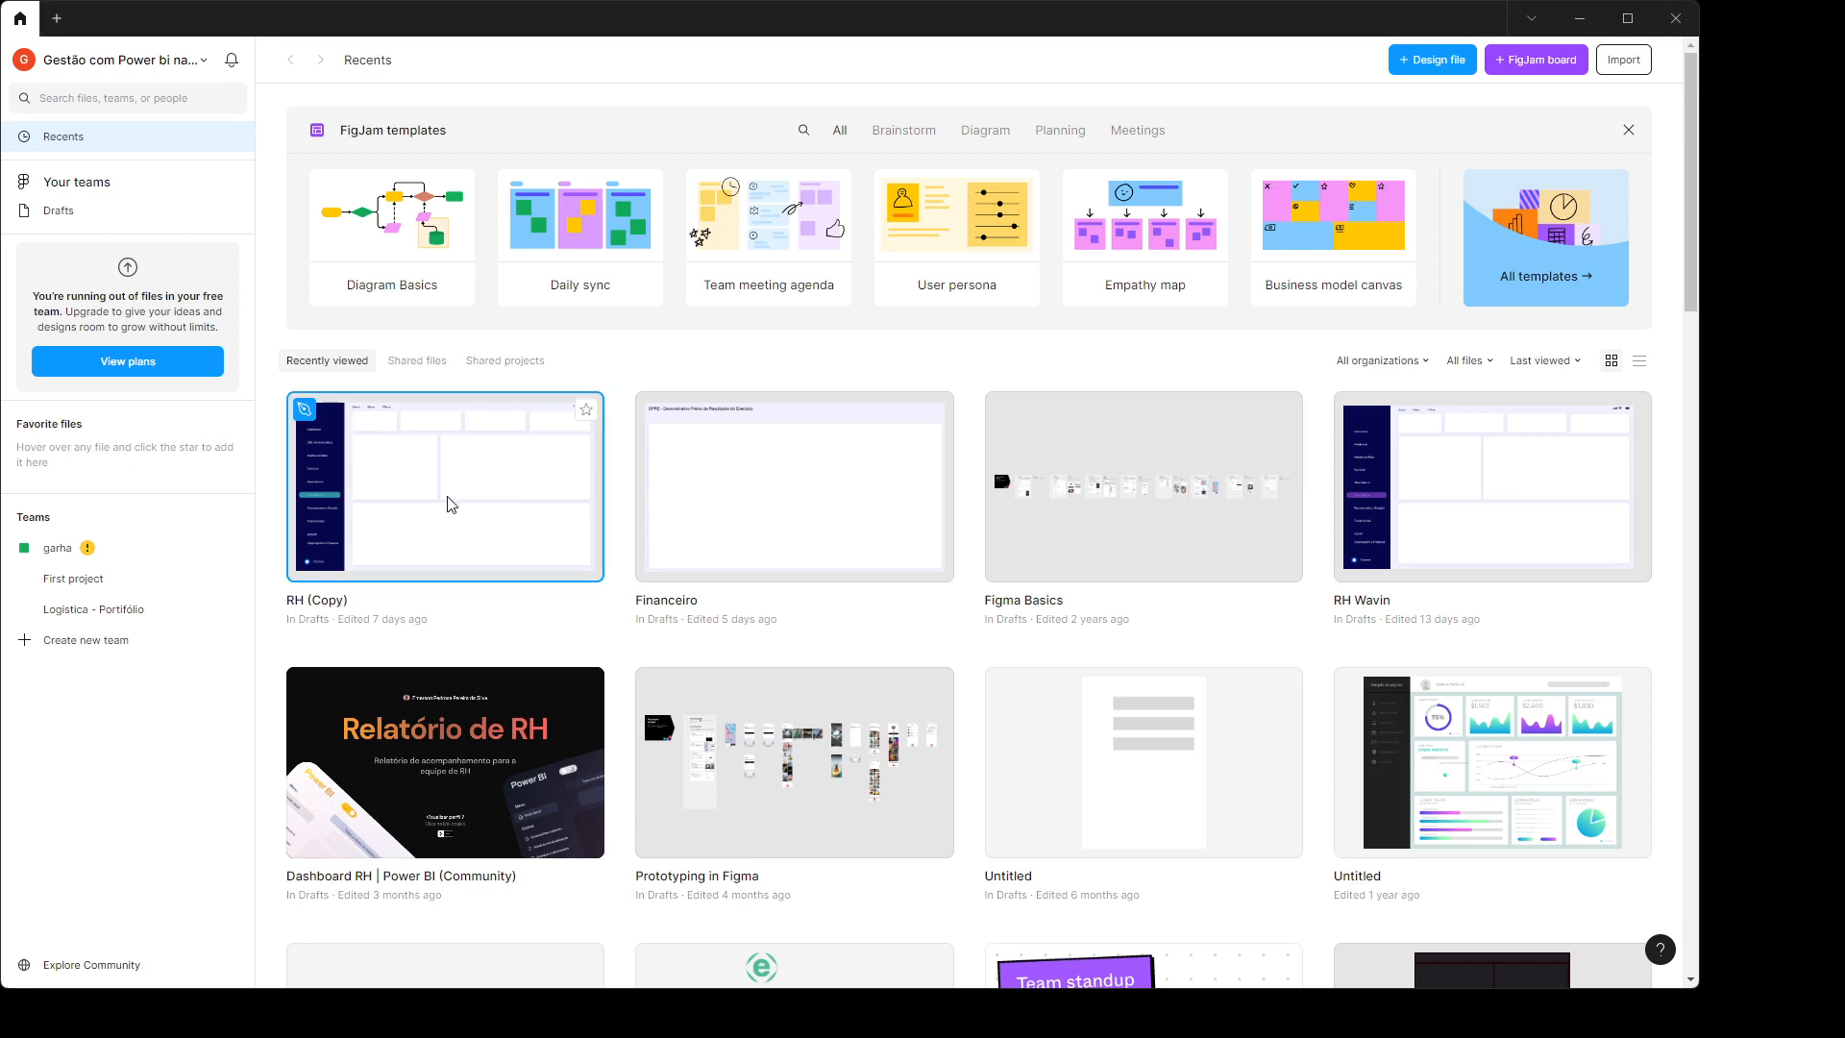
double_click(449, 504)
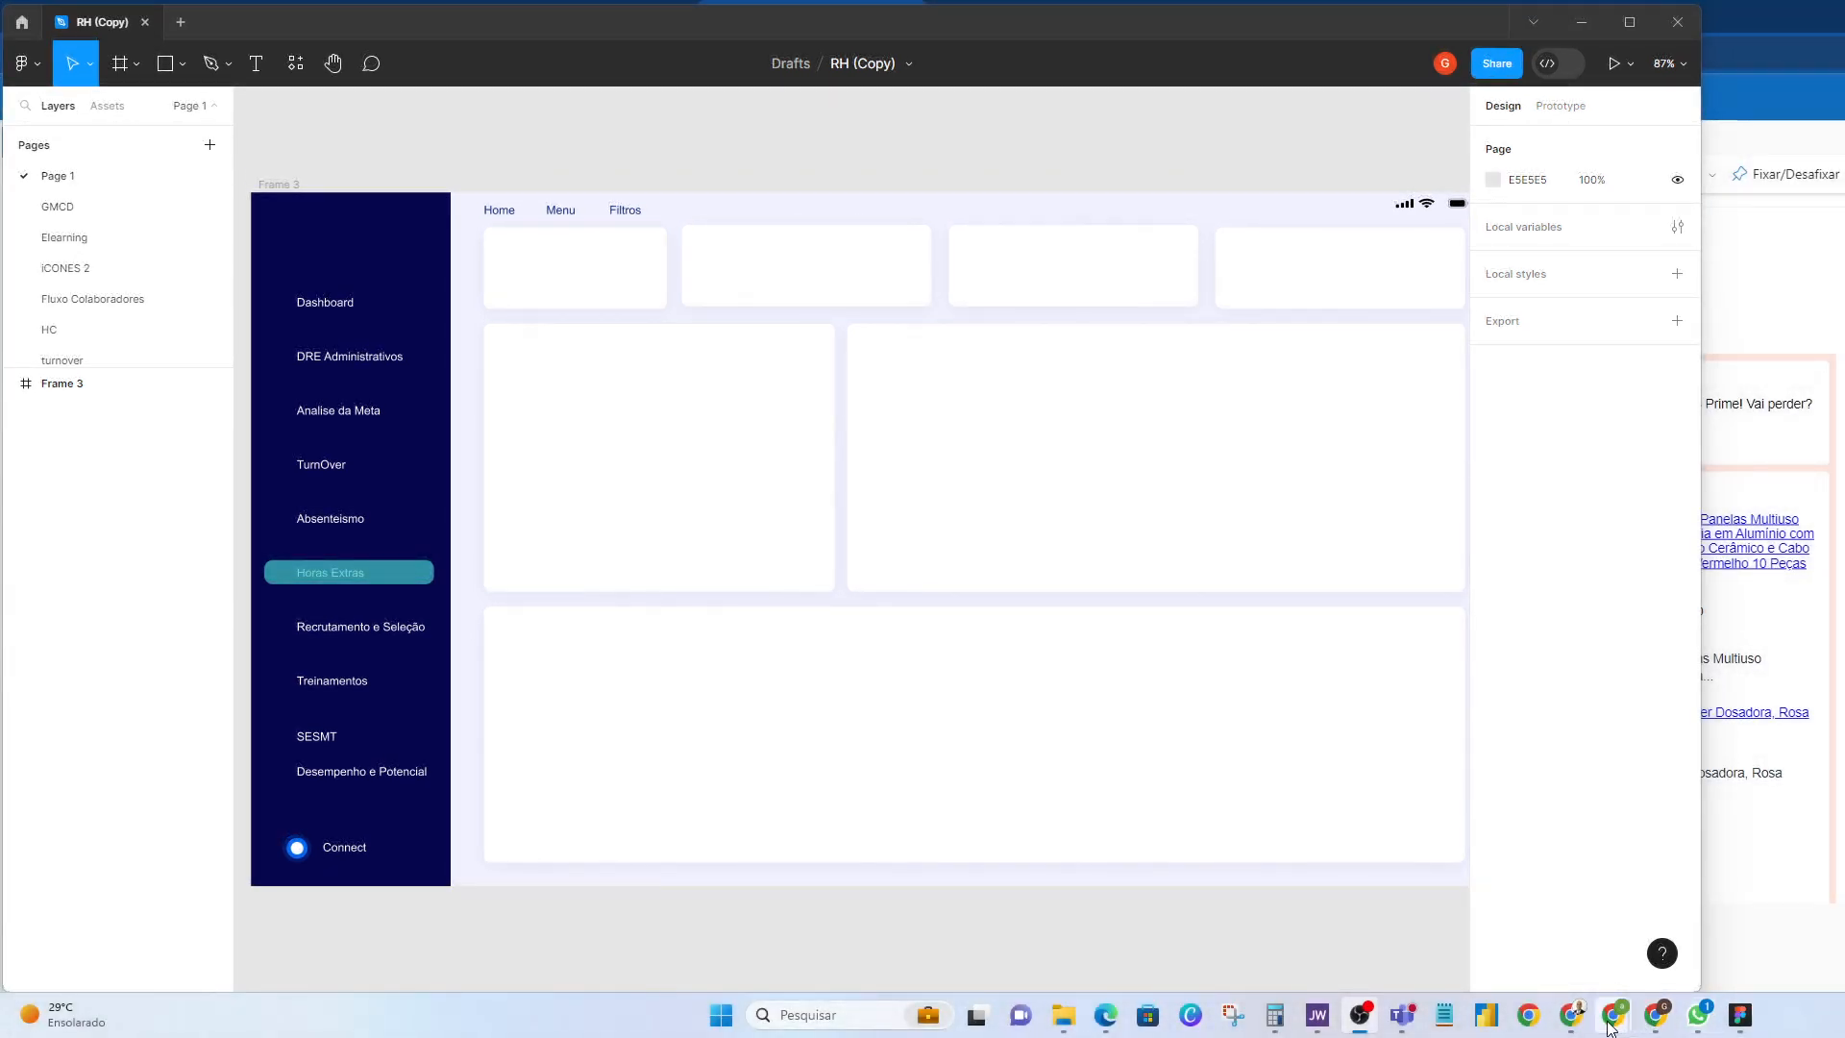
Step: Switch to the Figma tab in Chrome, trim the end off its web address and load the shortened address
mouse_move(1576, 1024)
click(1608, 949)
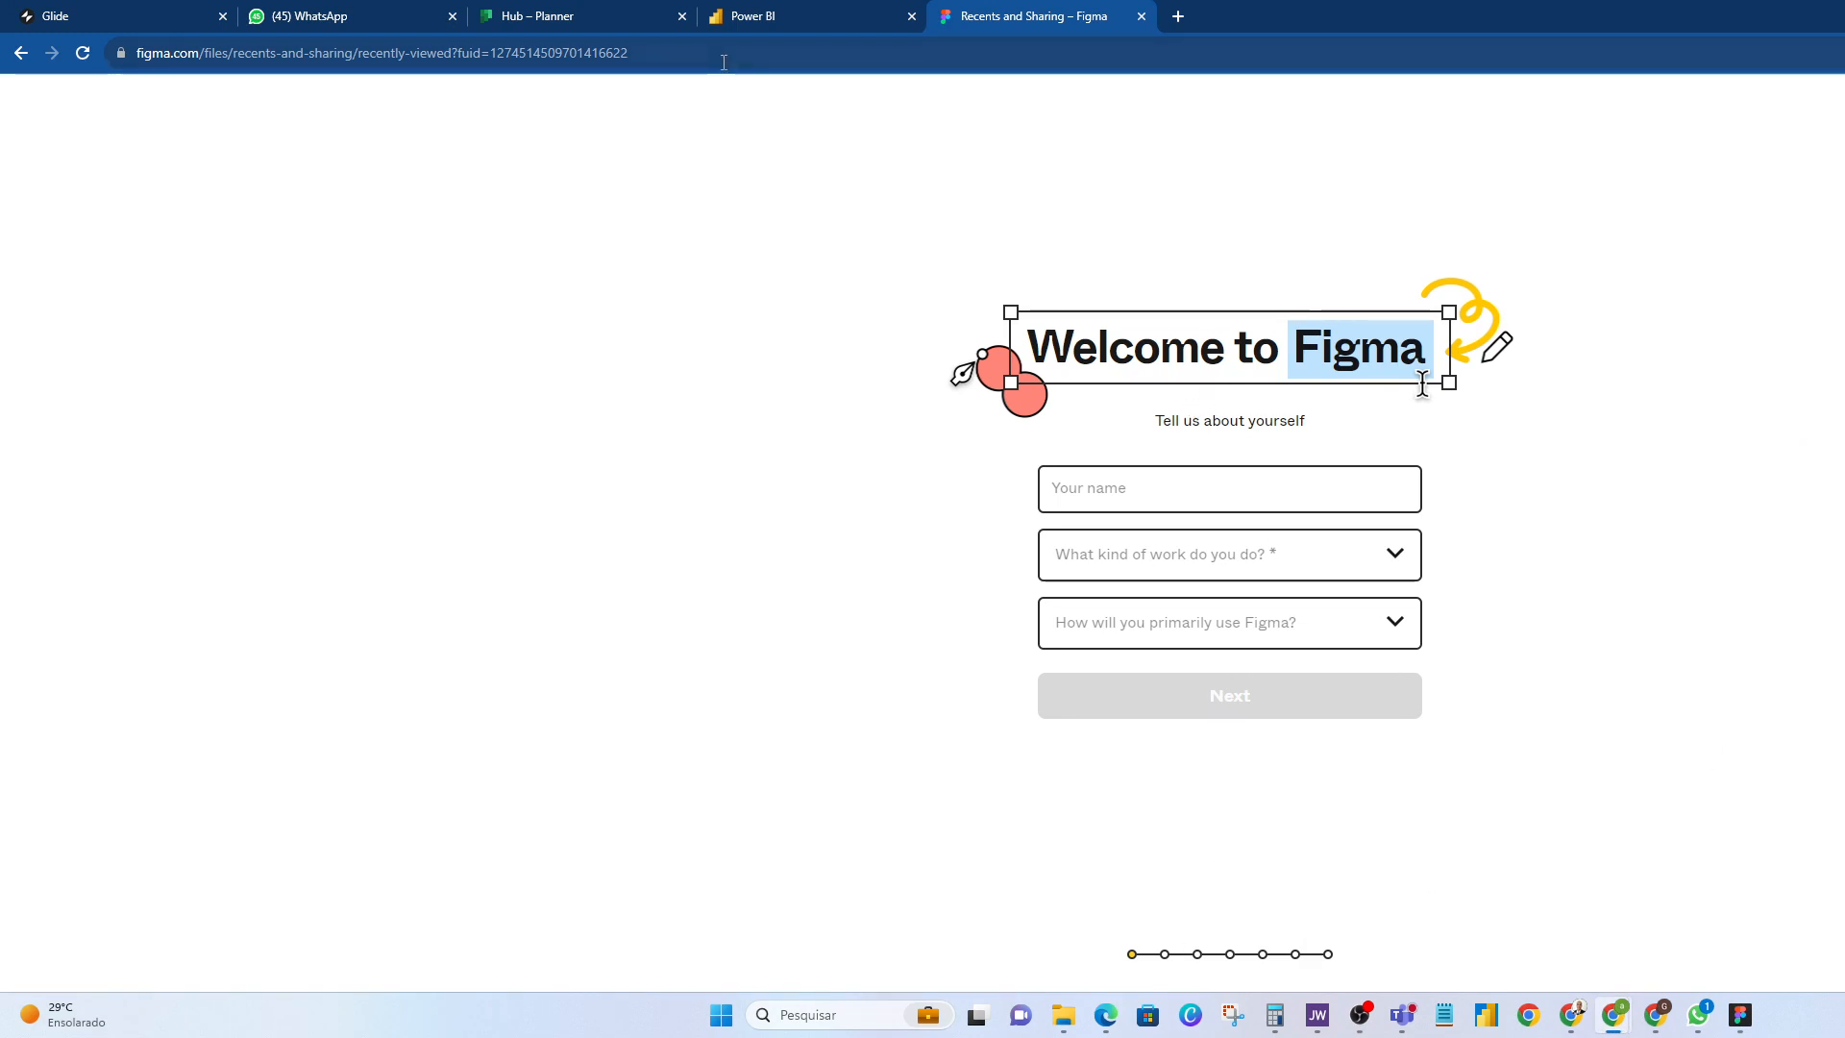
click(748, 44)
click(747, 44)
key(BackSpace)
key(BackSpace)
key(BackSpace)
key(BackSpace)
key(BackSpace)
key(BackSpace)
key(BackSpace)
key(BackSpace)
key(BackSpace)
key(BackSpace)
key(BackSpace)
key(BackSpace)
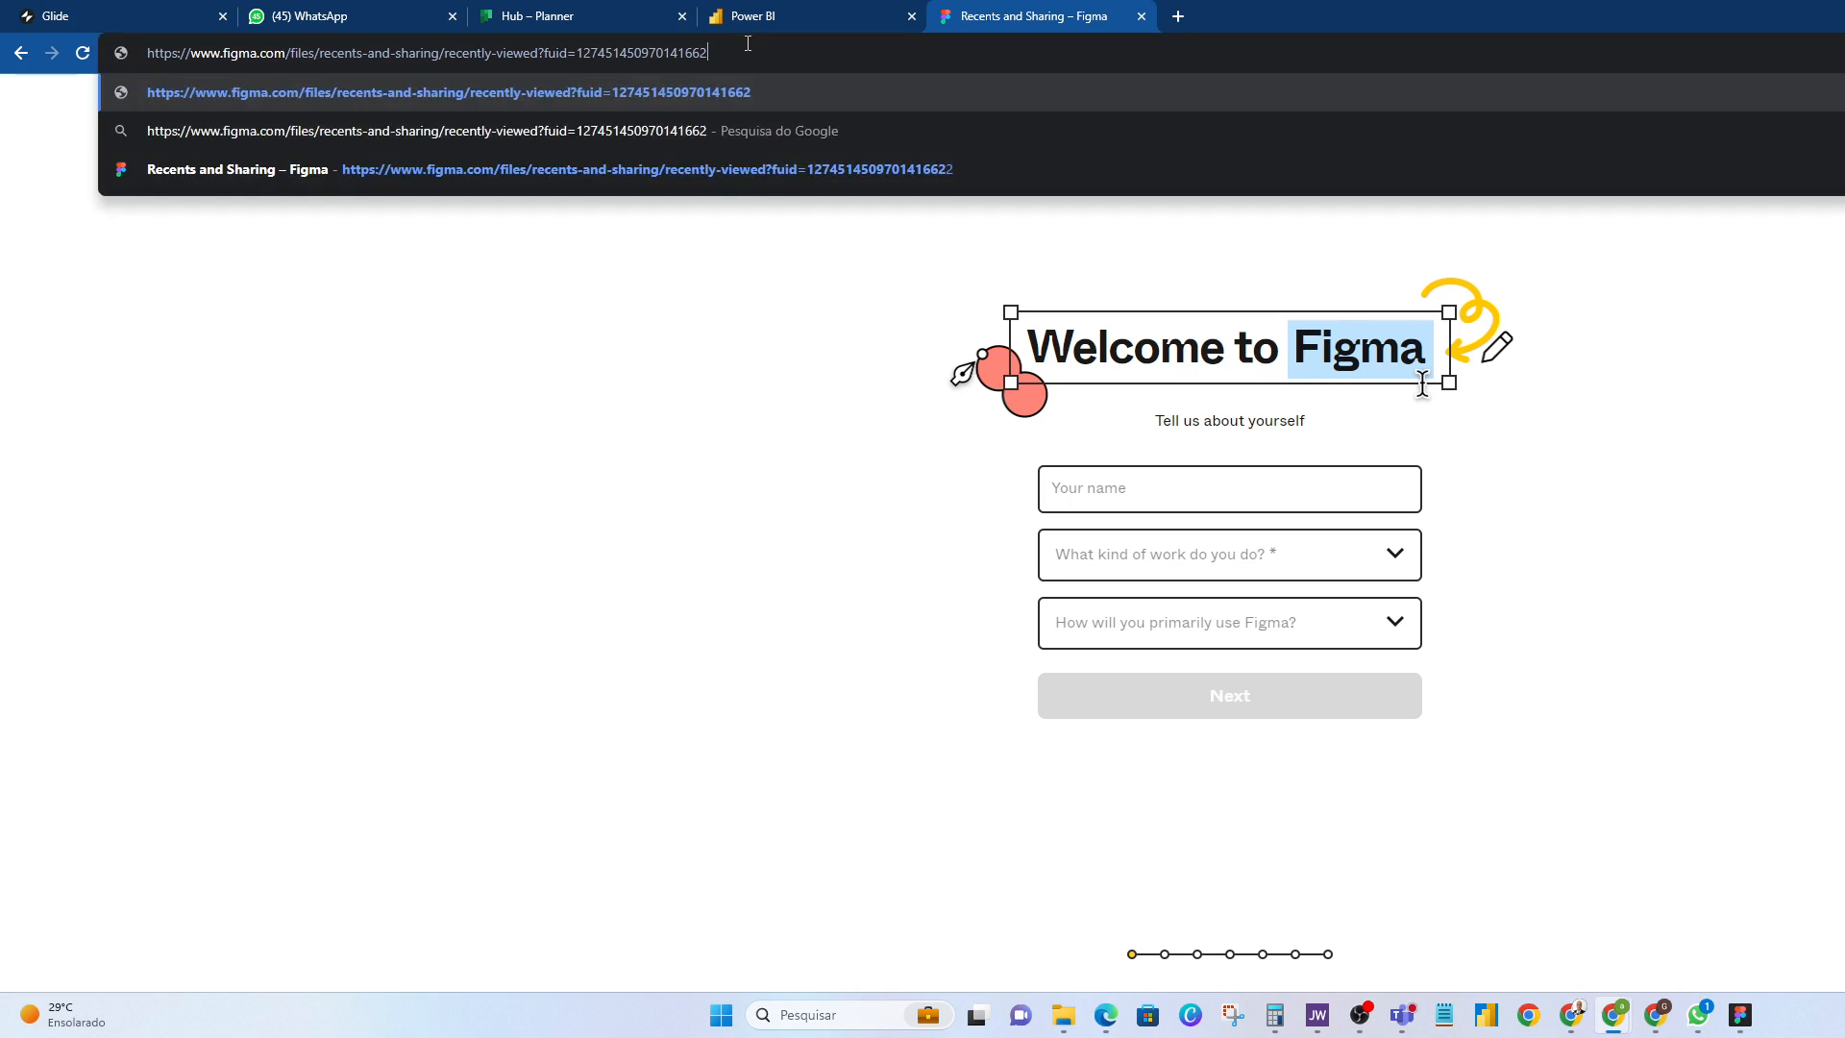
key(BackSpace)
key(BackSpace)
key(BackSpace)
key(BackSpace)
key(BackSpace)
key(BackSpace)
key(BackSpace)
key(BackSpace)
key(BackSpace)
key(BackSpace)
key(BackSpace)
key(BackSpace)
key(BackSpace)
key(BackSpace)
key(BackSpace)
key(BackSpace)
key(BackSpace)
key(BackSpace)
key(BackSpace)
key(BackSpace)
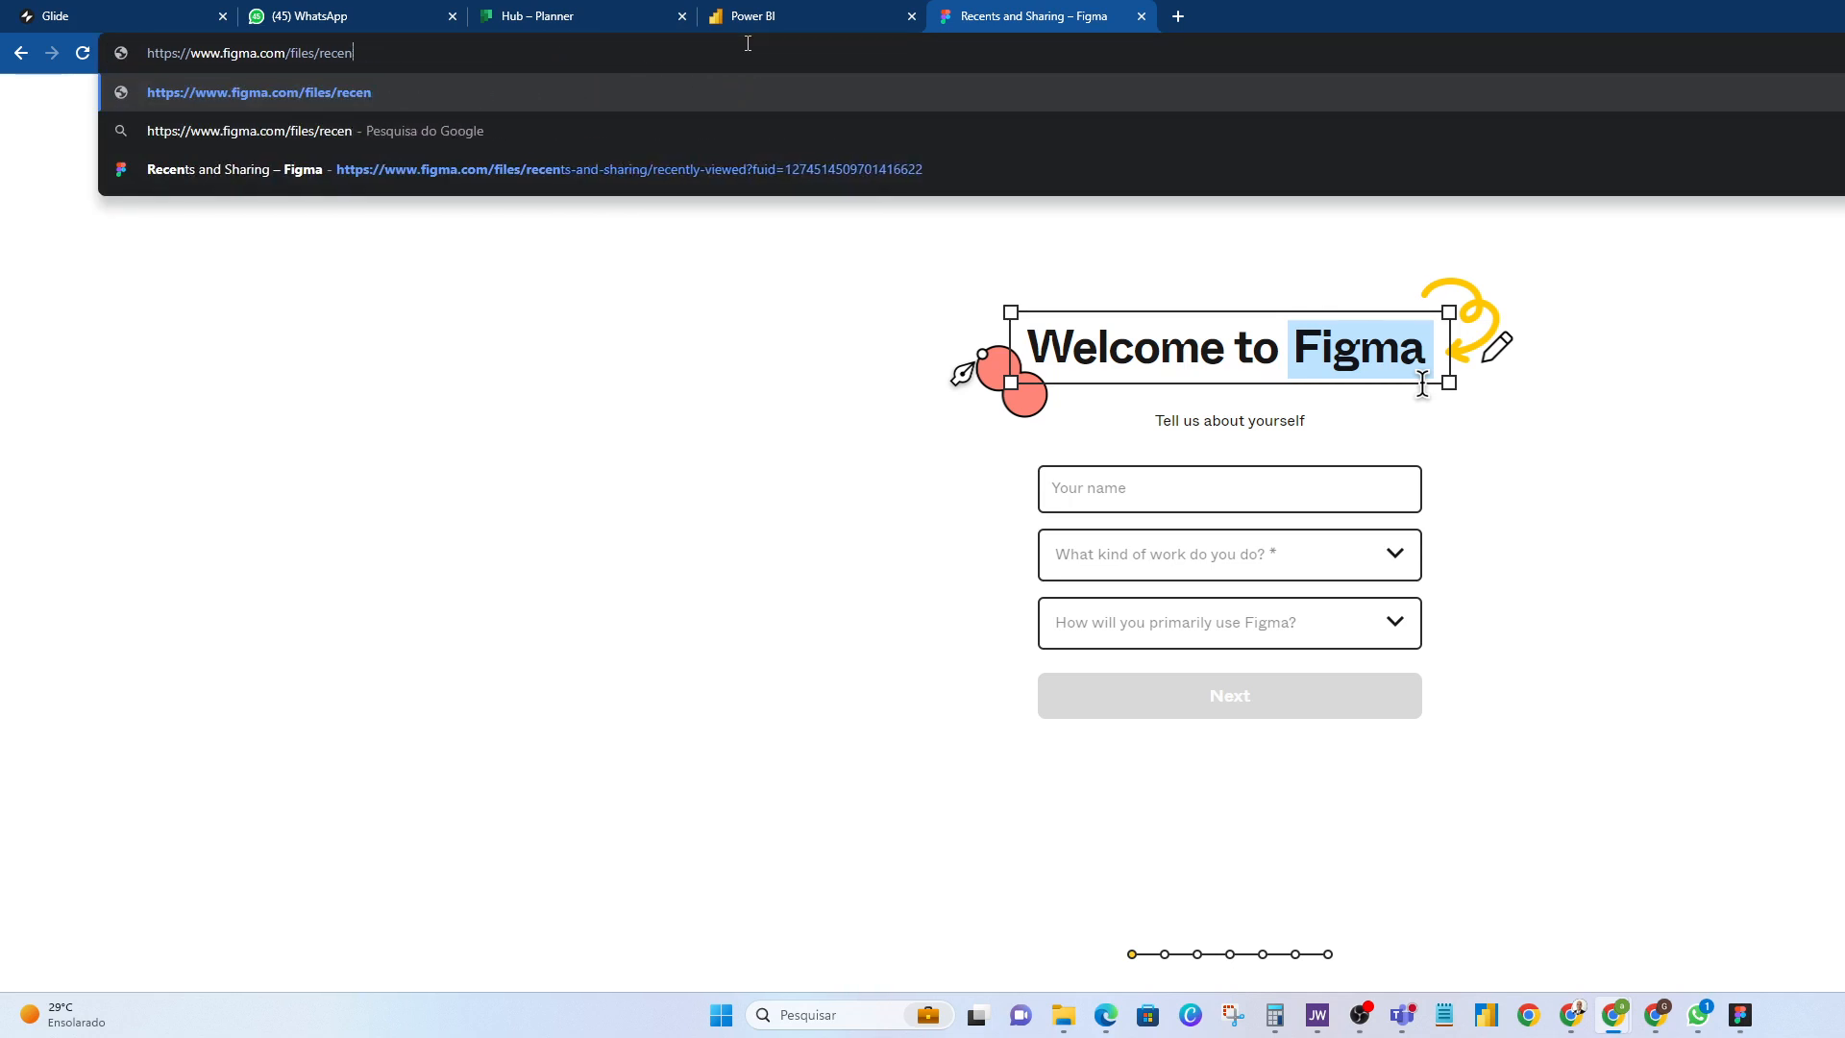
key(BackSpace)
key(Return)
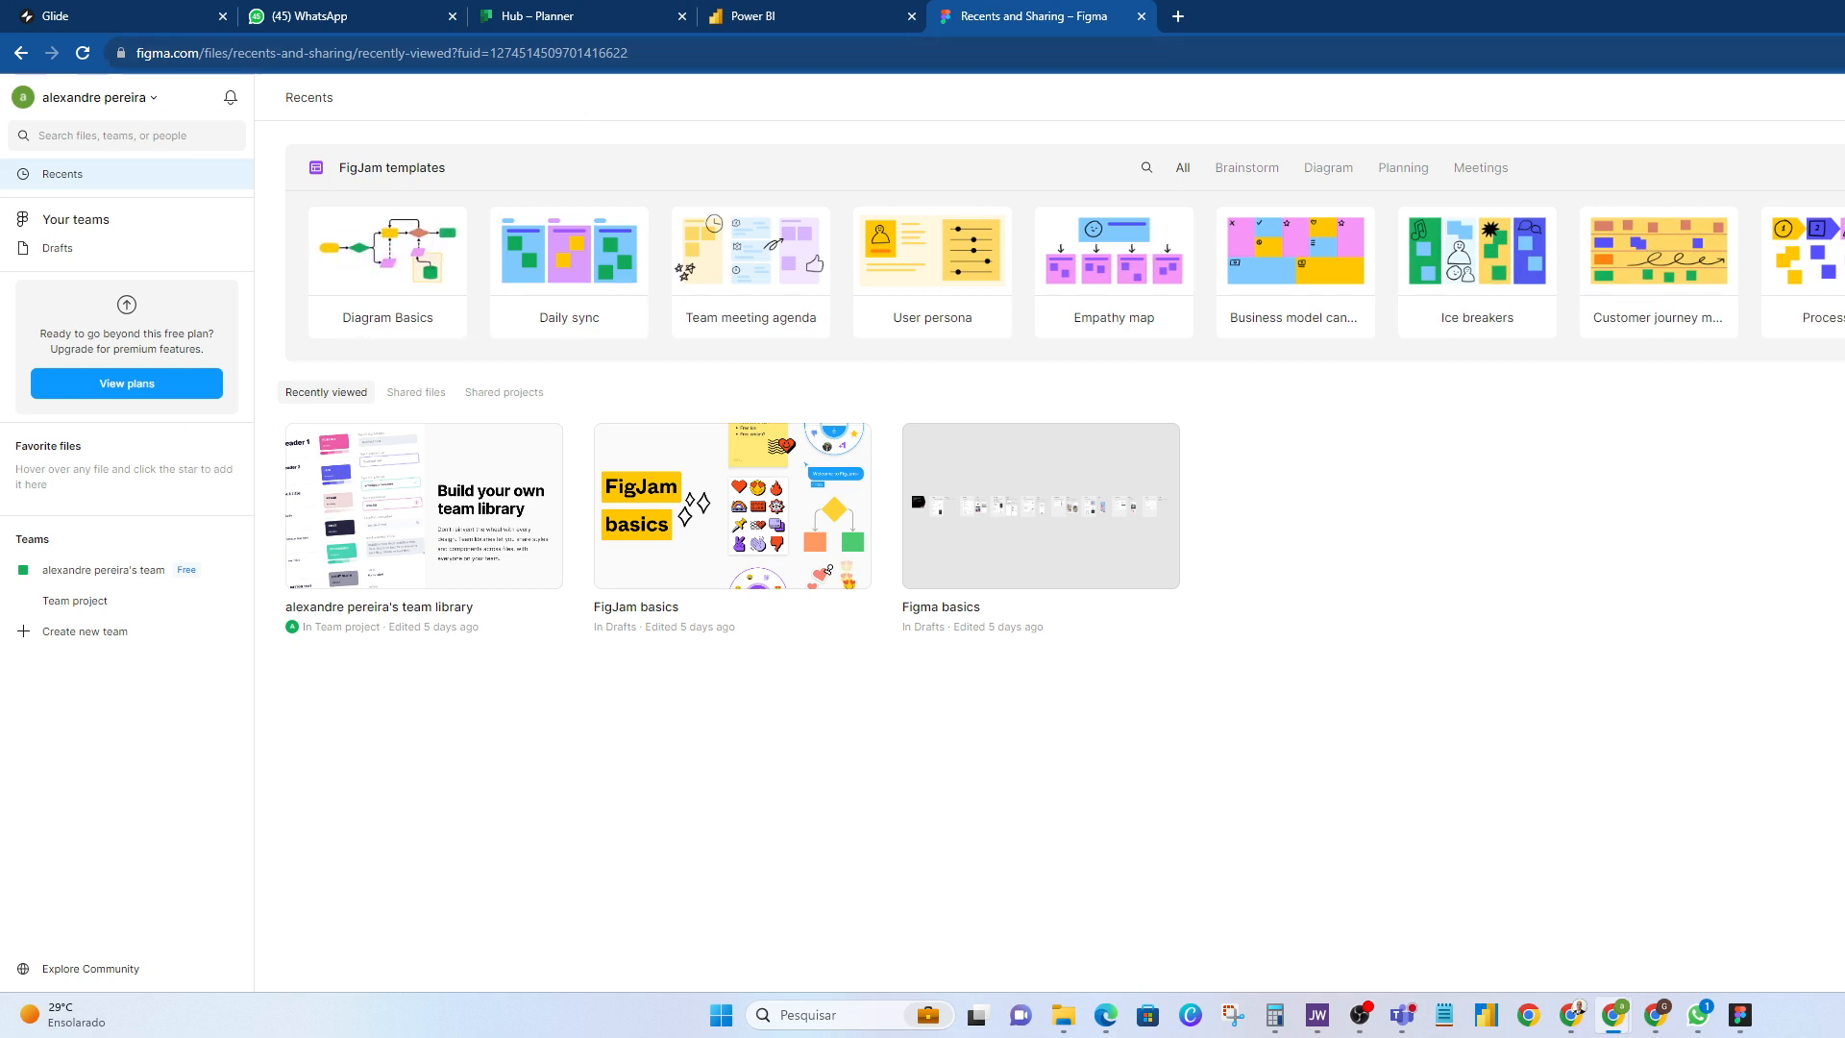
Step: Return to the RH (Copy) file in the Figma app, look through the Fluxo Colaboradores and HC pages, and open the turnover page
click(1844, 15)
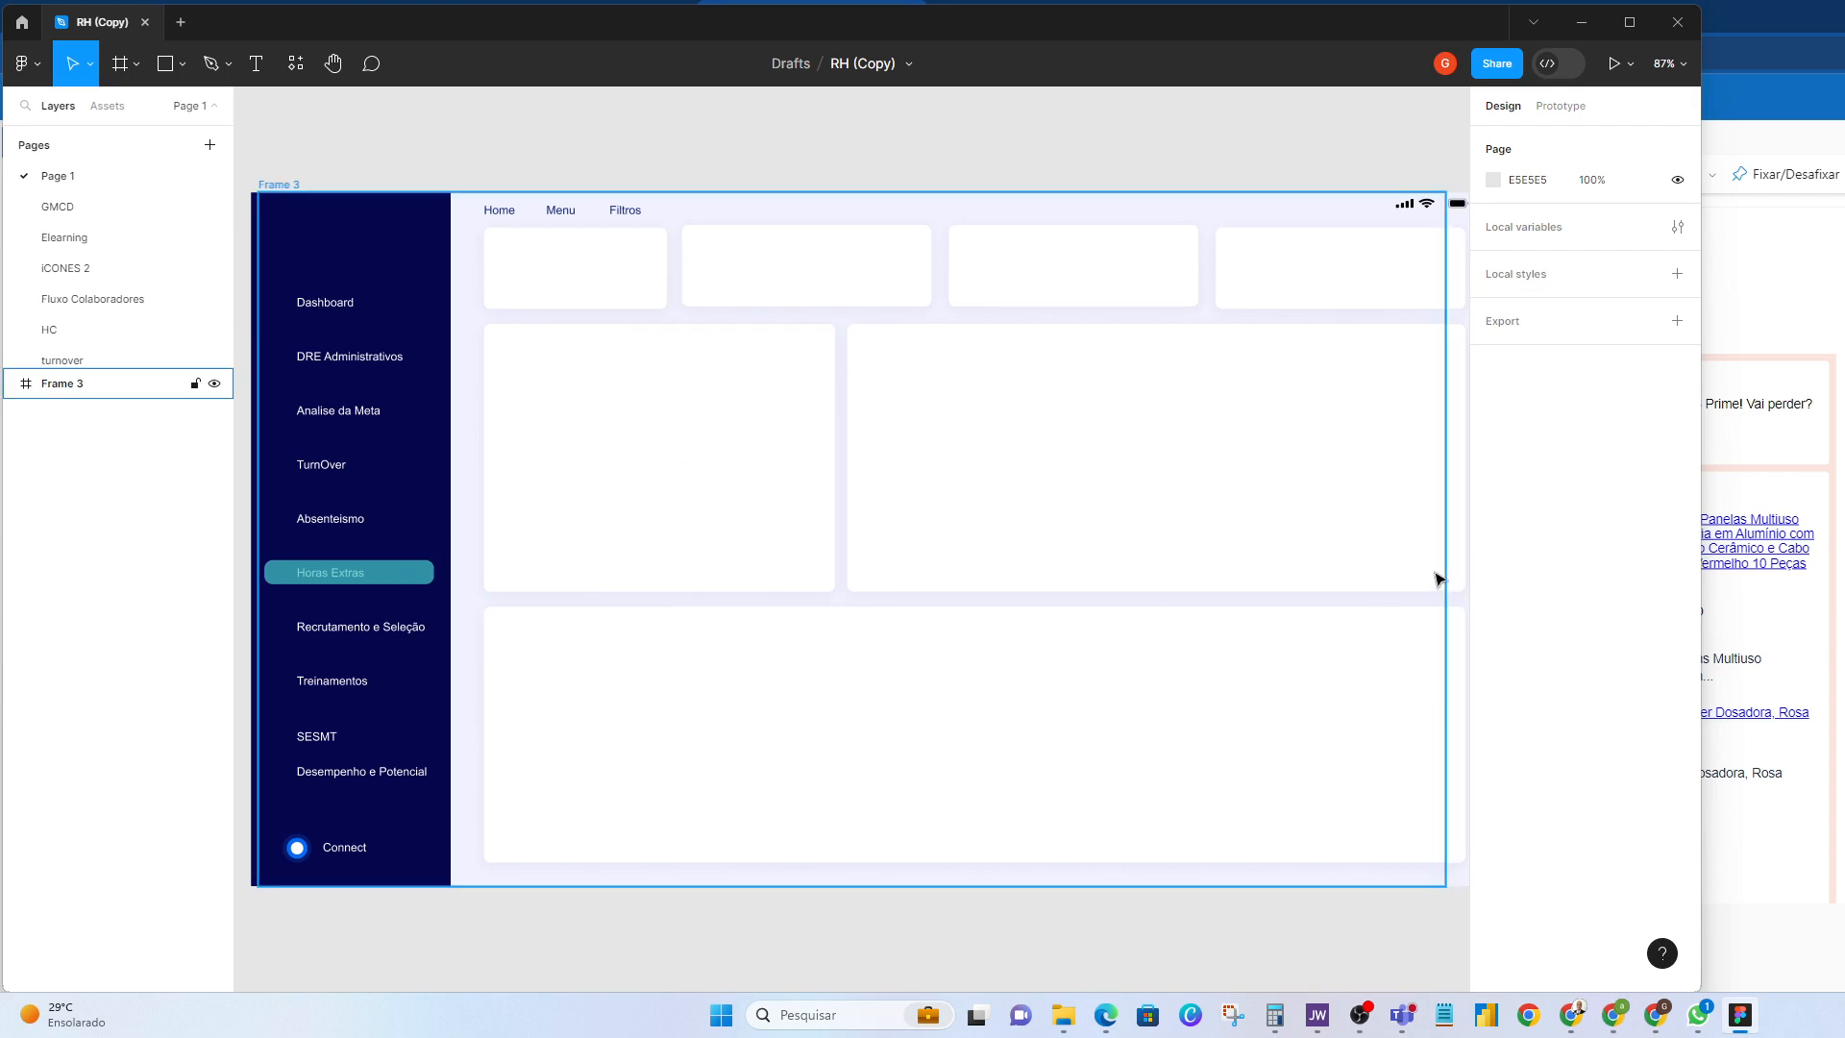
key(Escape)
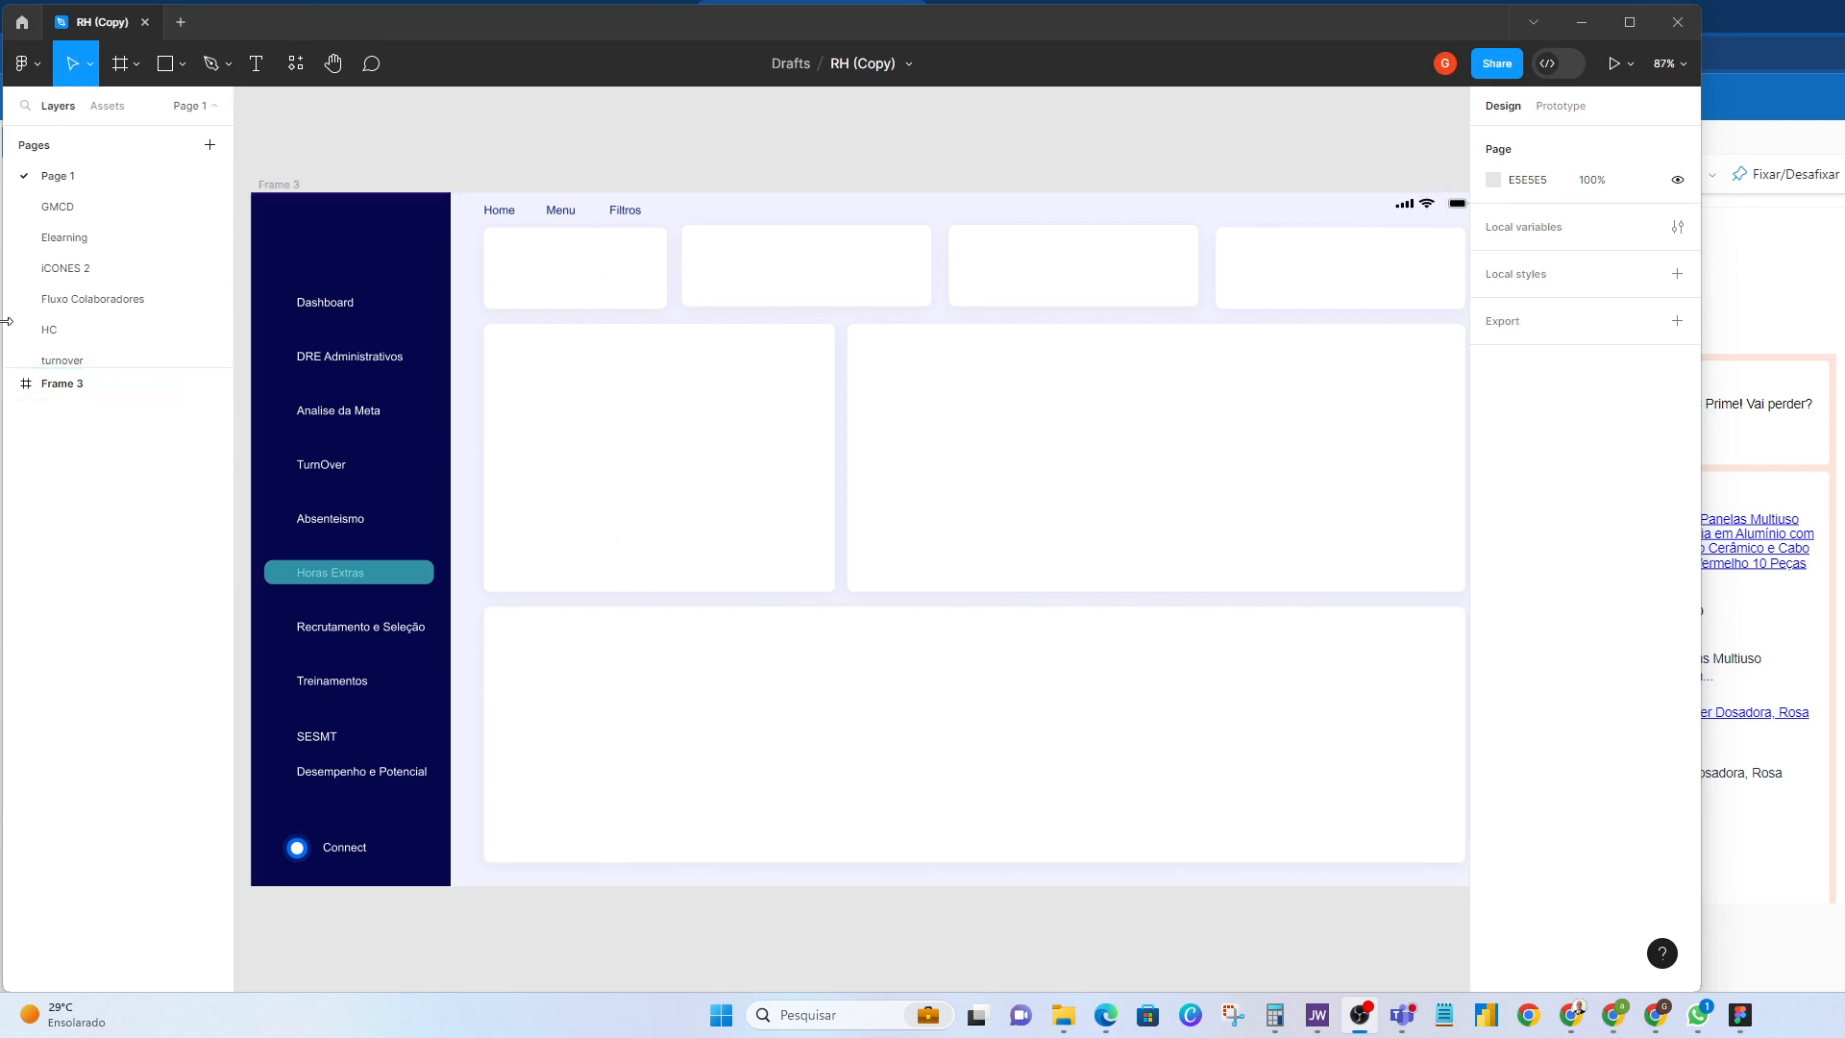
click(80, 331)
click(78, 299)
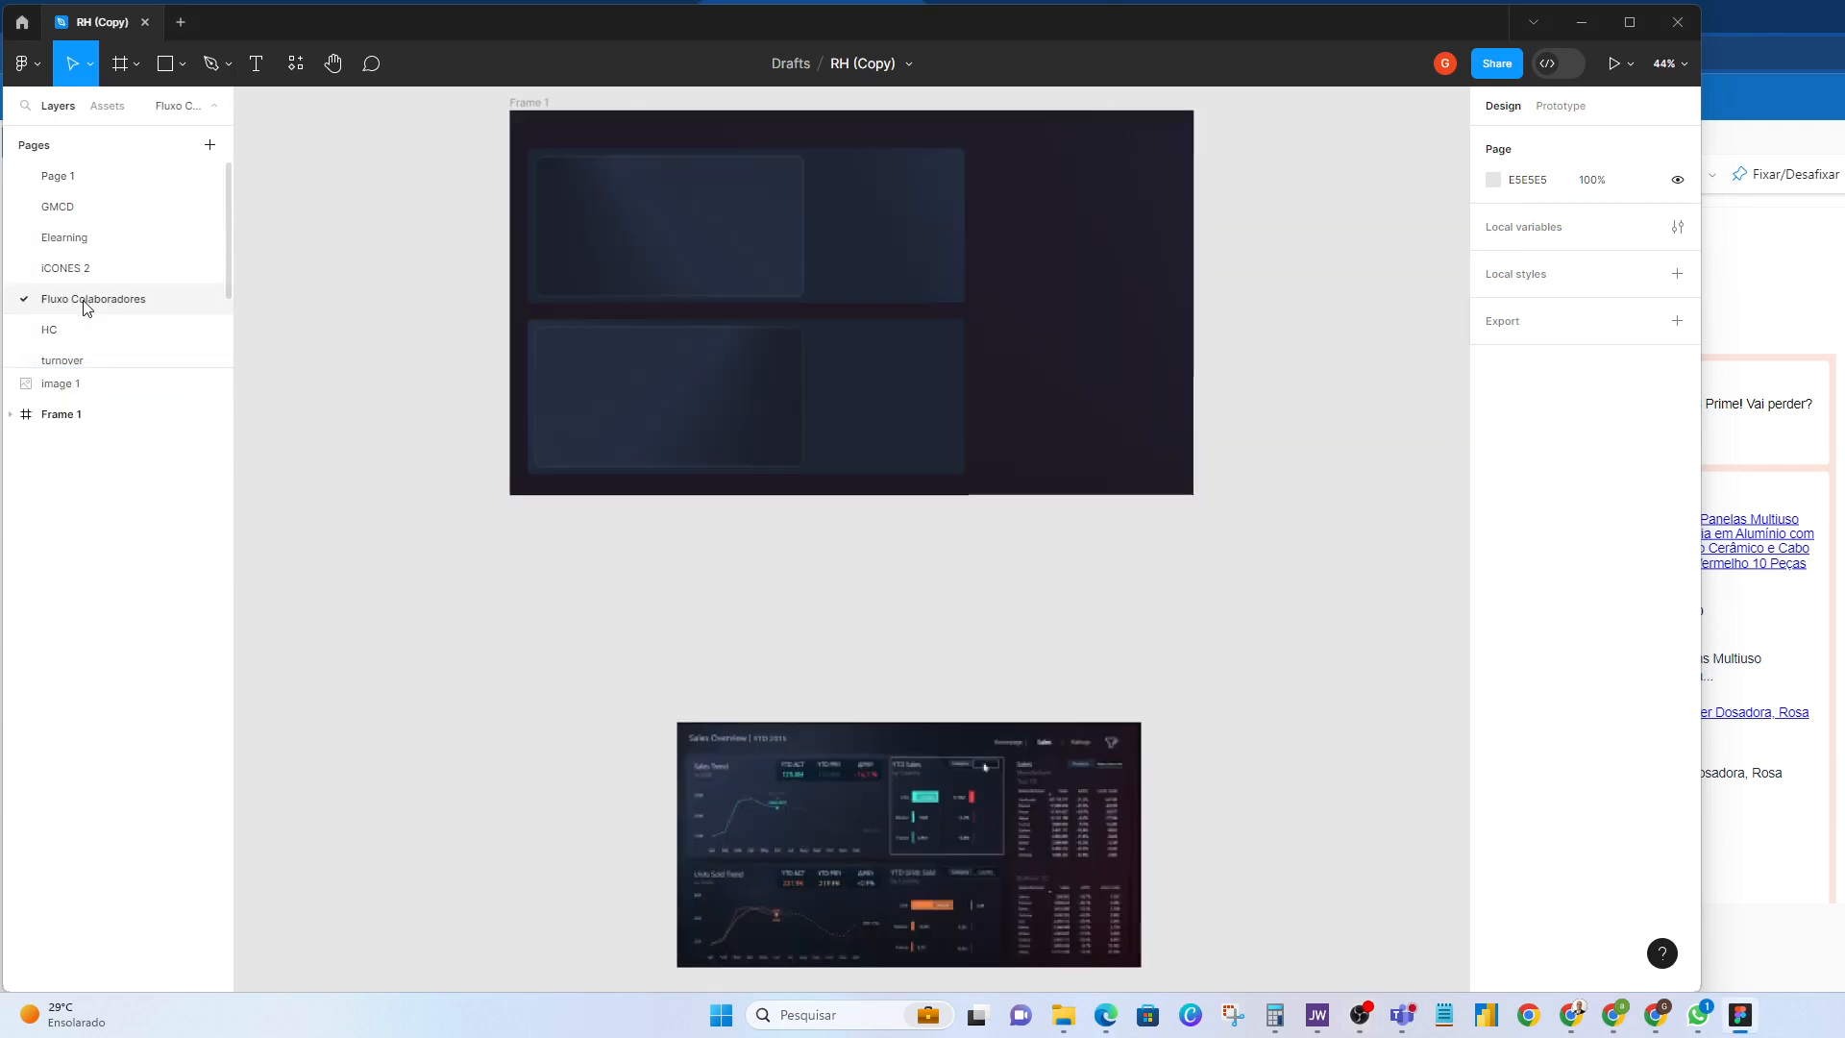
click(80, 328)
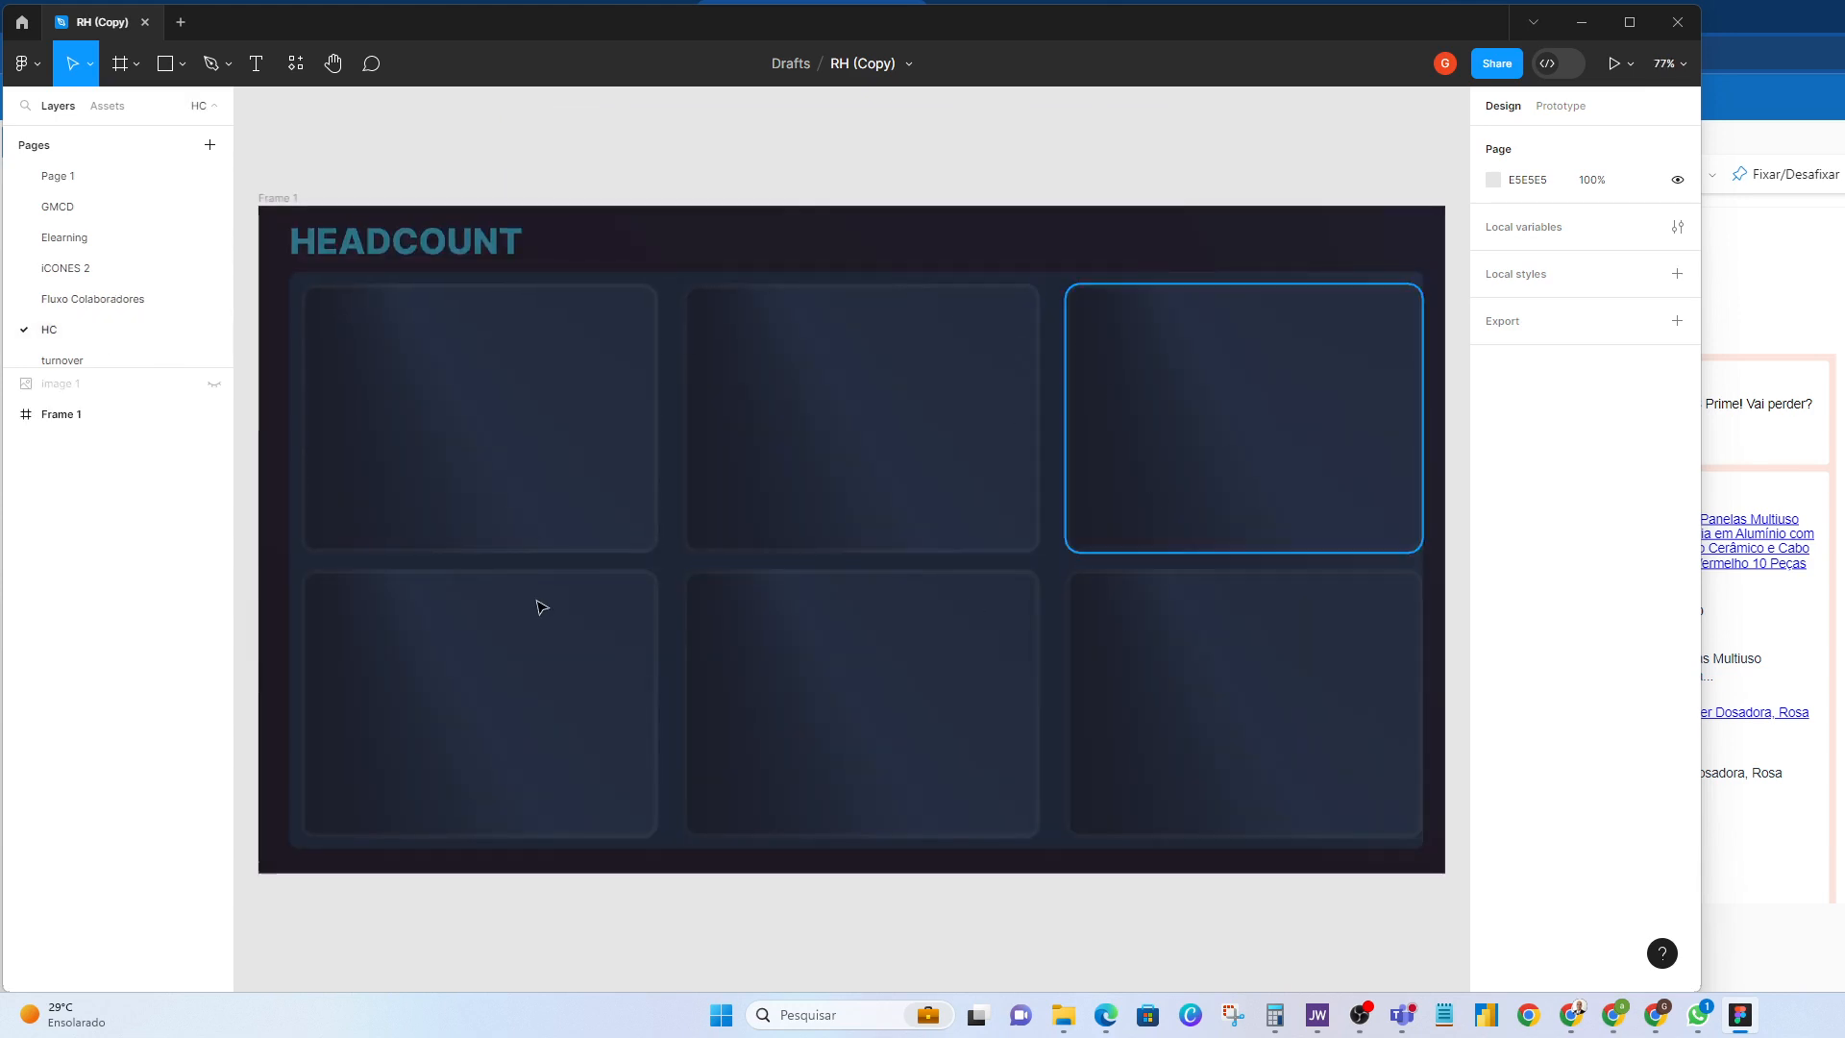
click(79, 298)
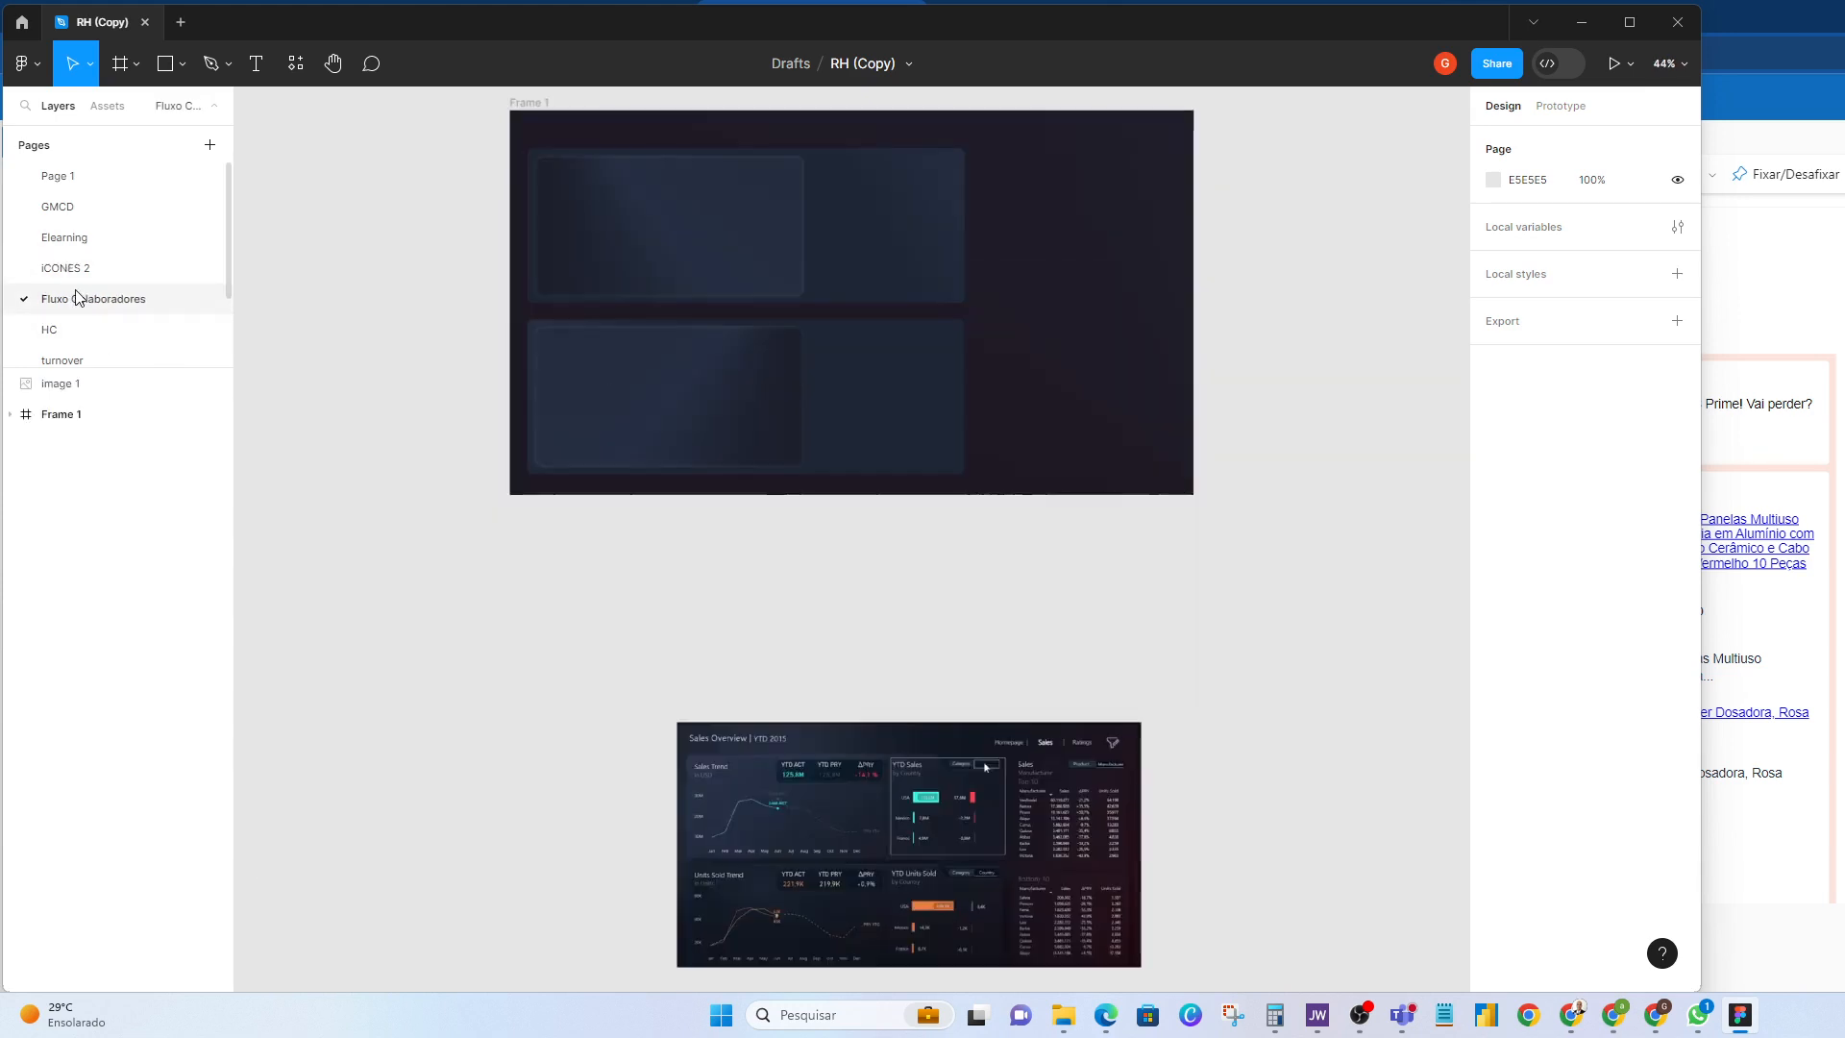
click(85, 359)
scroll(105, 317, down, 2)
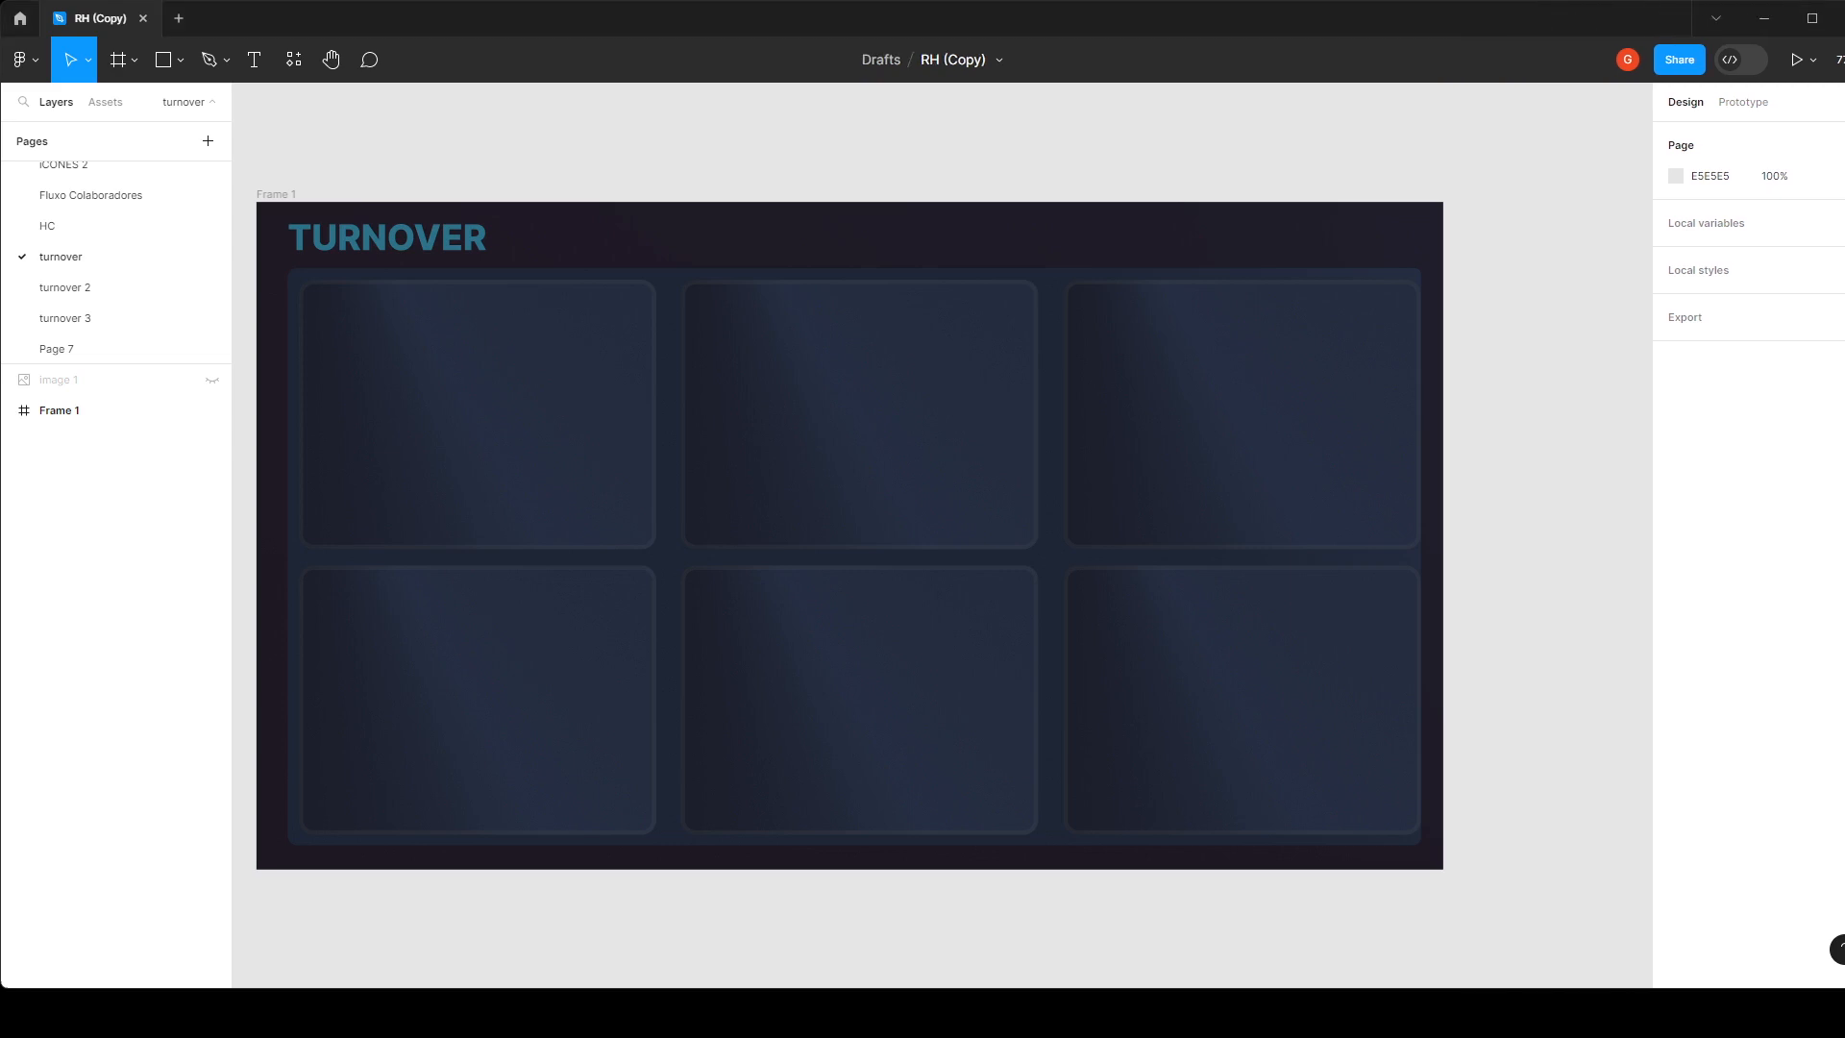
Step: Resize the Figma window so that its full width fits on the screen
mouse_move(1843, 386)
mouse_down()
mouse_move(1806, 385)
mouse_move(1830, 388)
mouse_up()
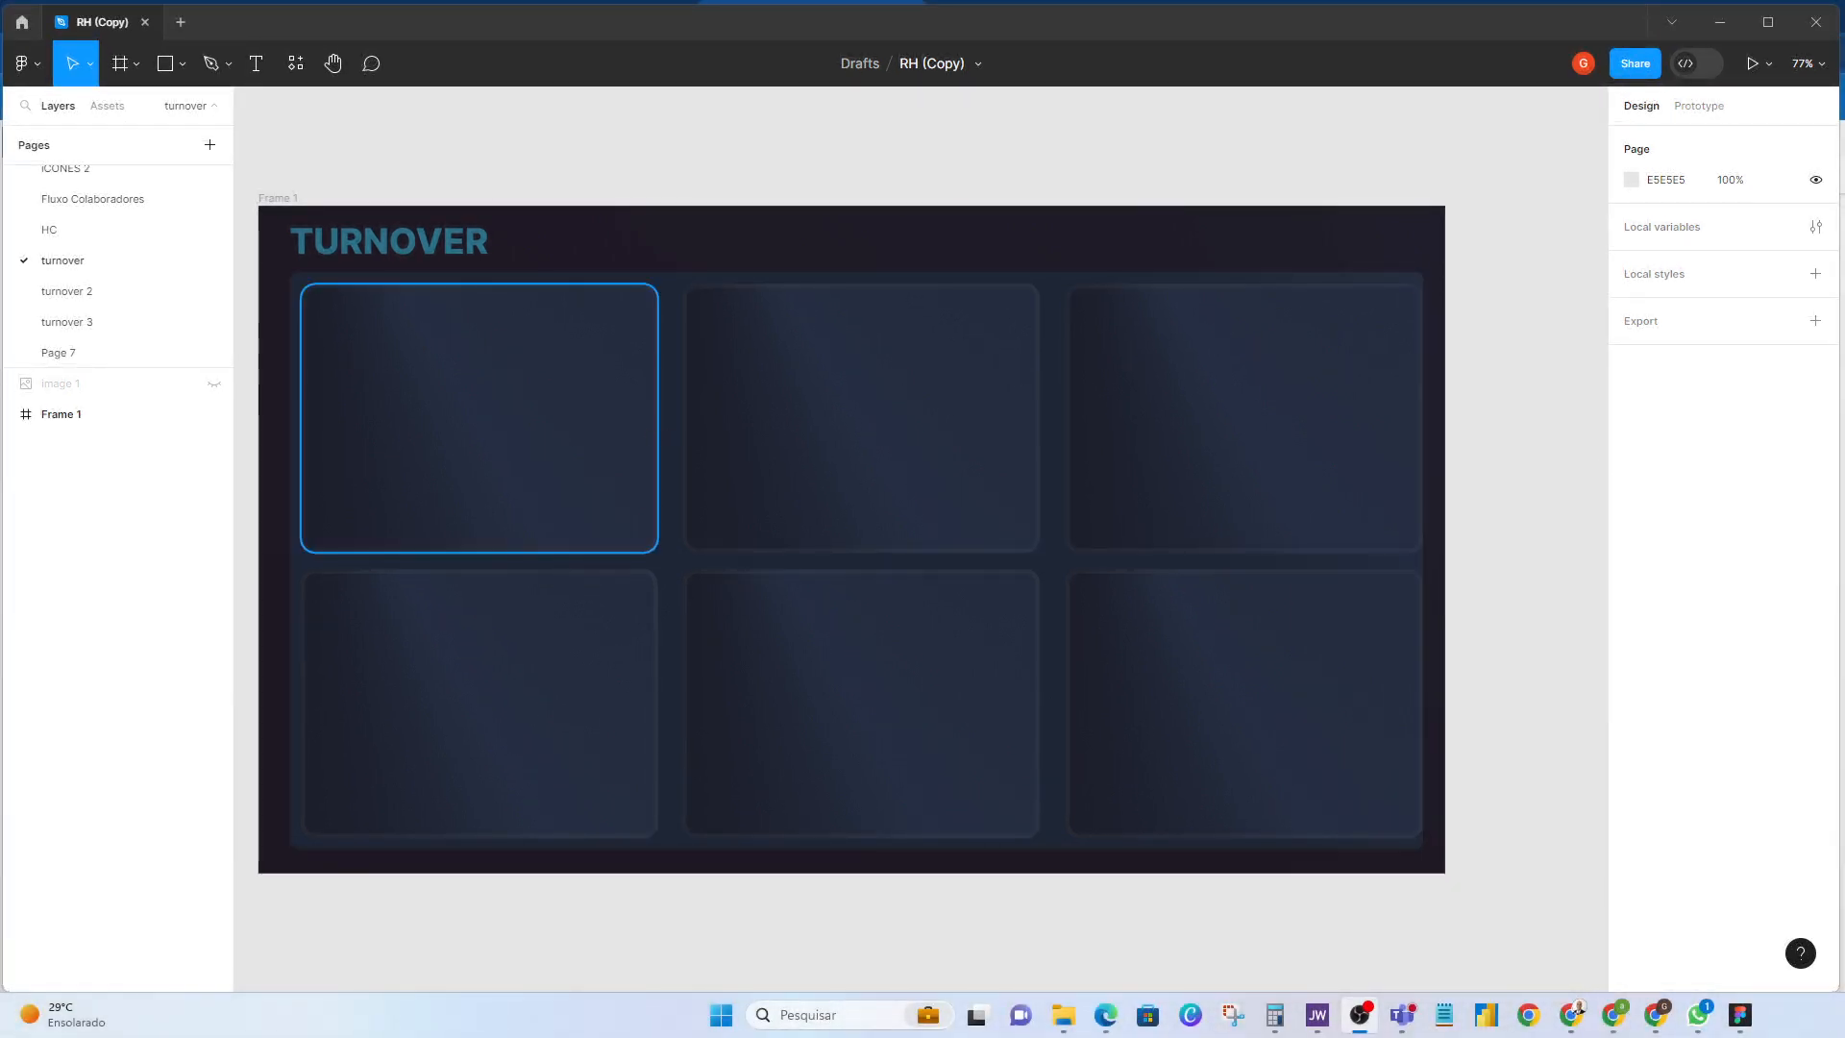
mouse_move(572, 320)
mouse_down()
mouse_move(744, 548)
mouse_move(817, 451)
mouse_move(961, 538)
mouse_up()
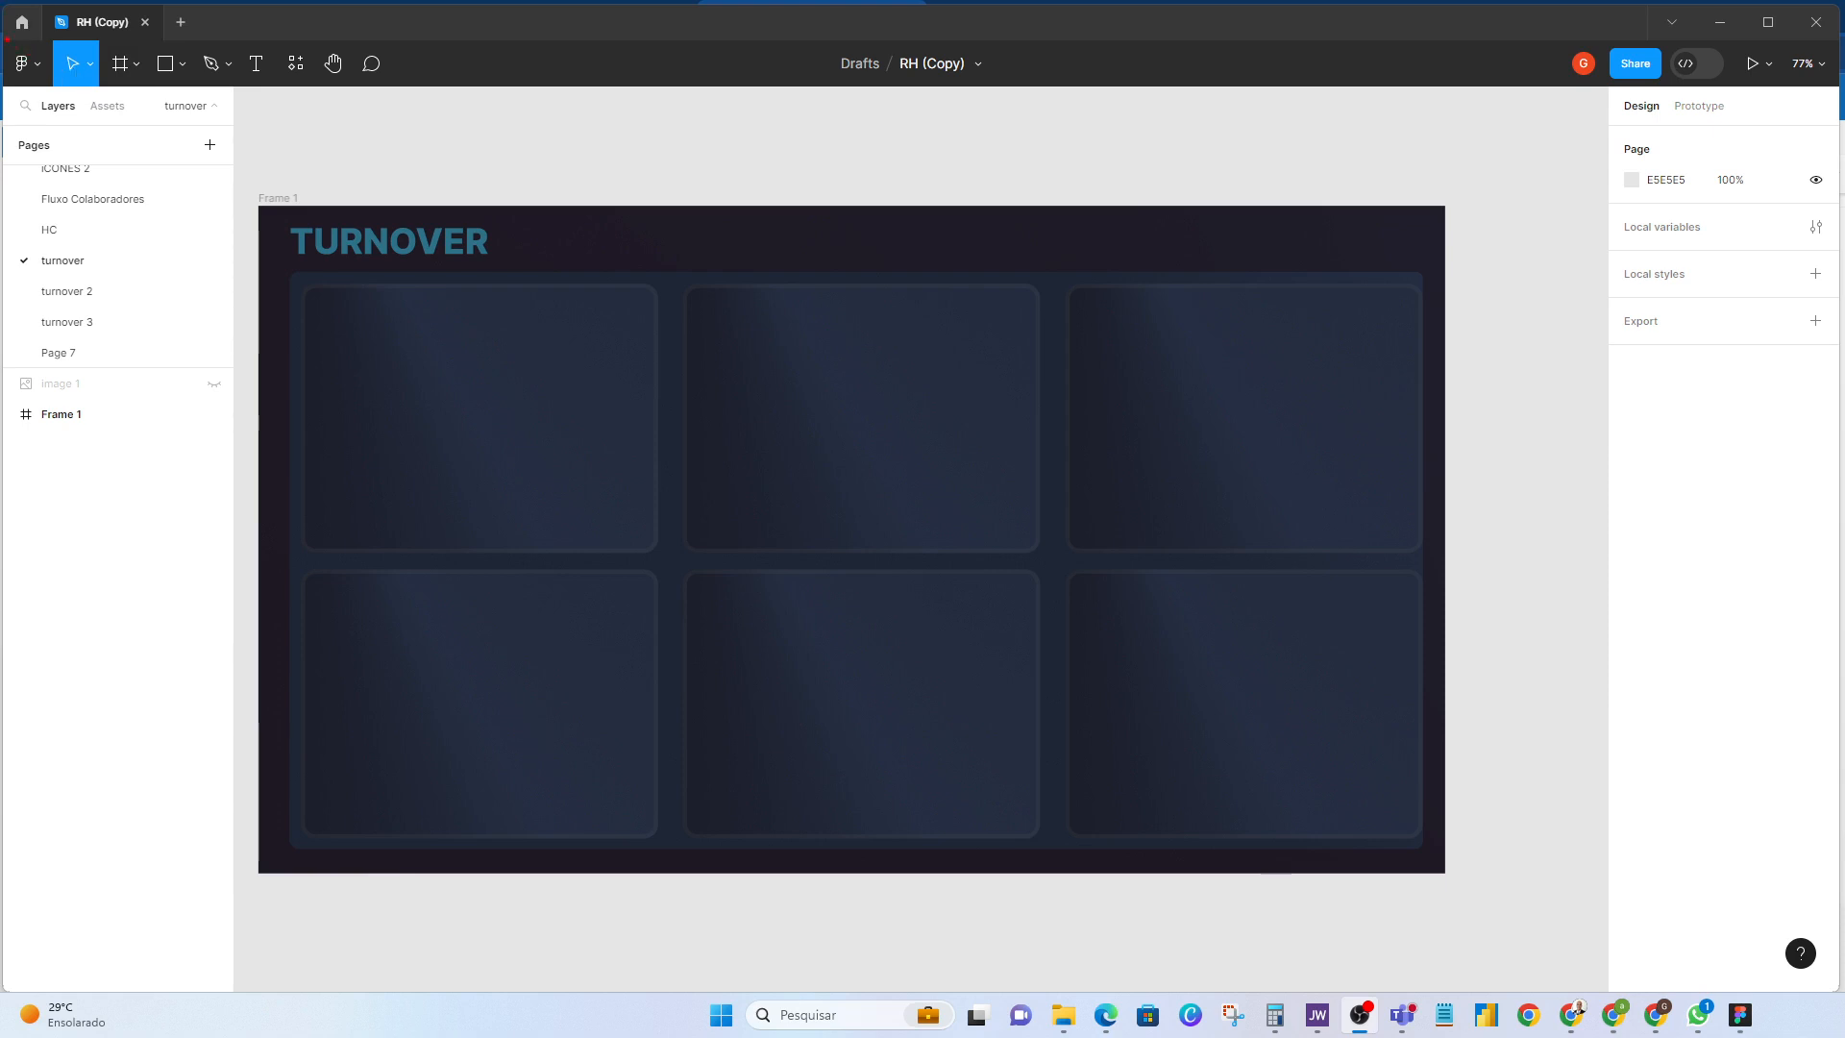
mouse_move(7, 39)
mouse_down()
mouse_move(157, 79)
mouse_move(399, 97)
mouse_up()
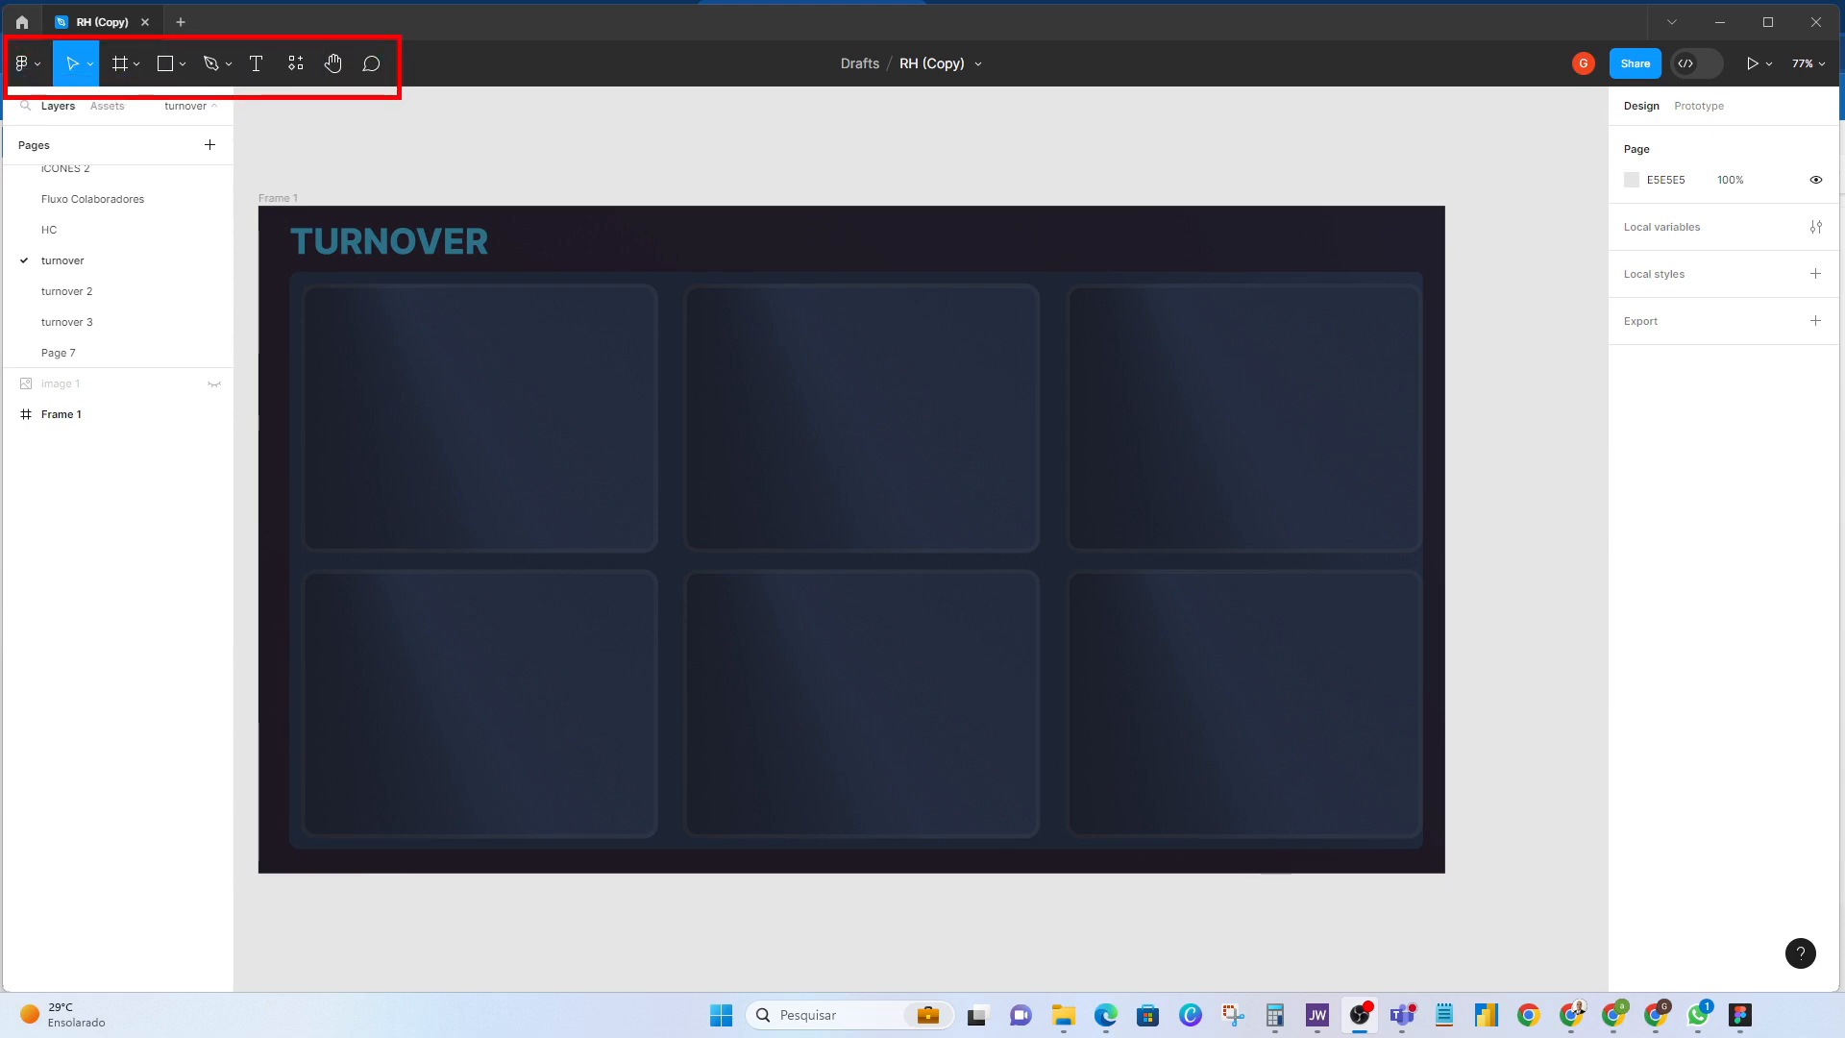
Step: Look through the Text, Arrange and Preferences commands and the list of available plugins
click(29, 63)
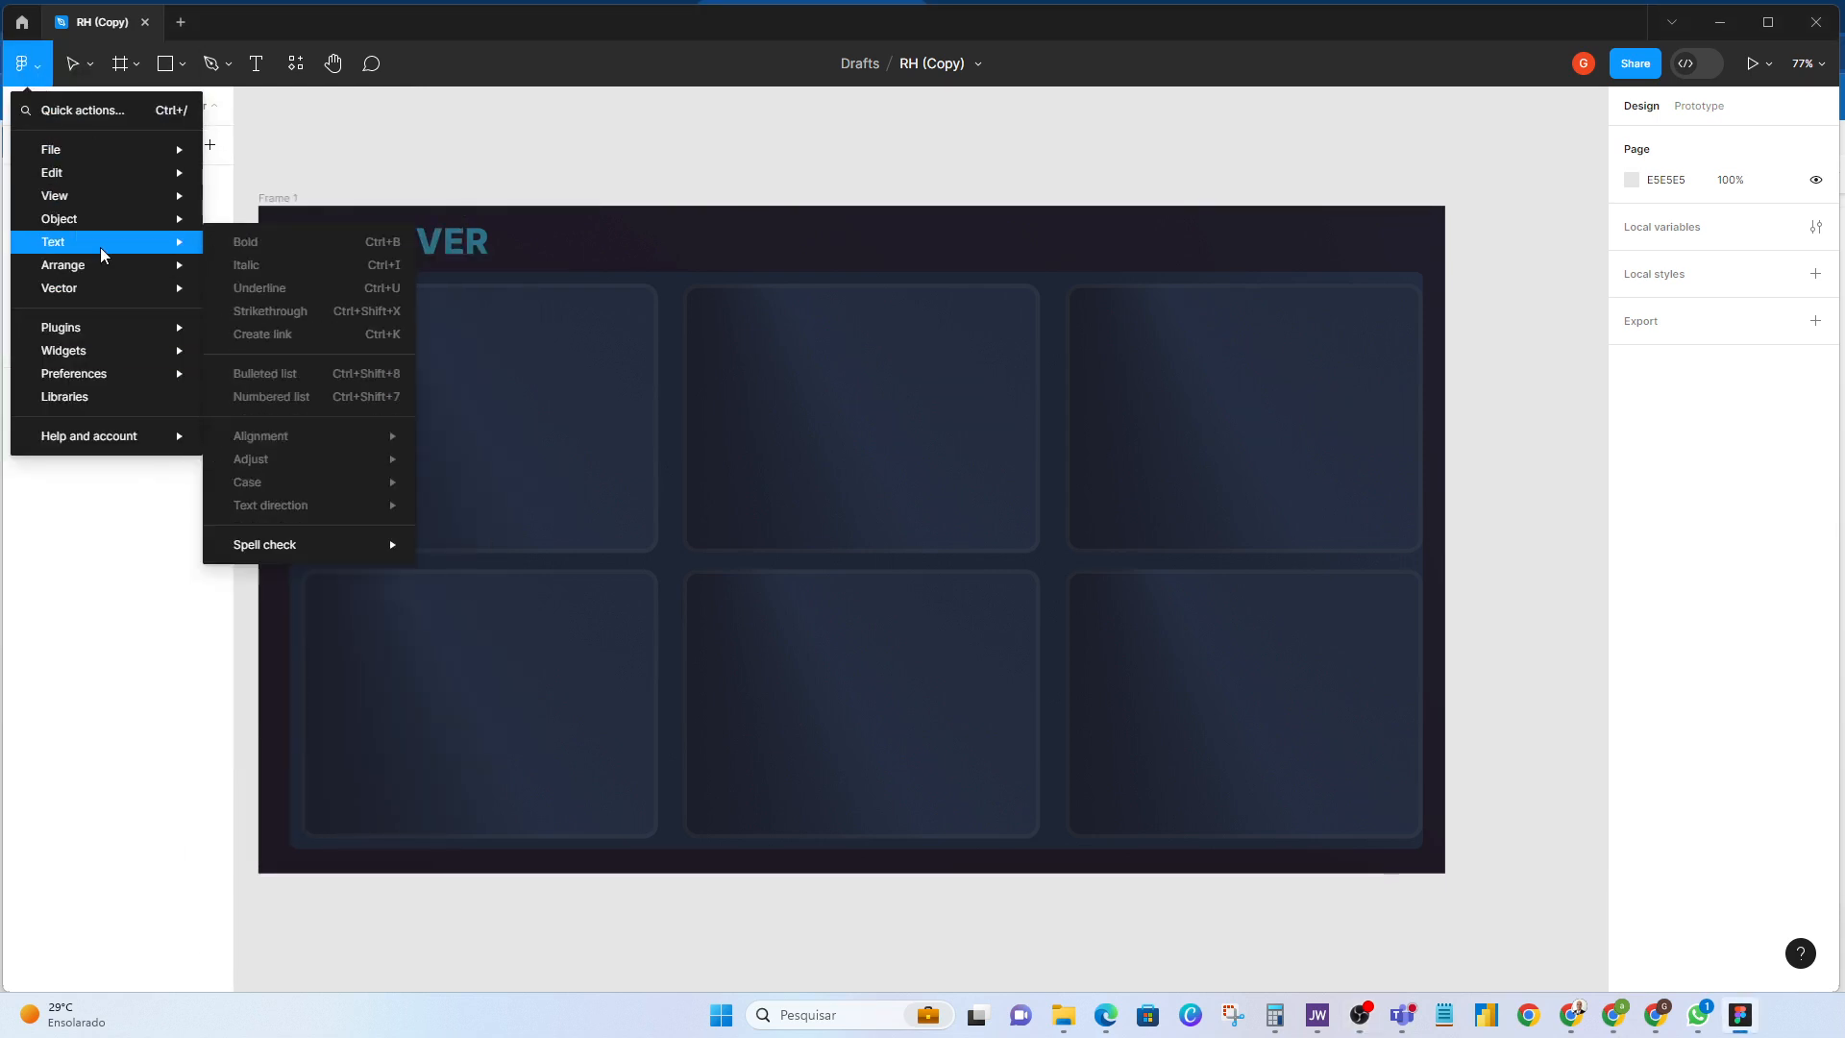
mouse_move(102, 296)
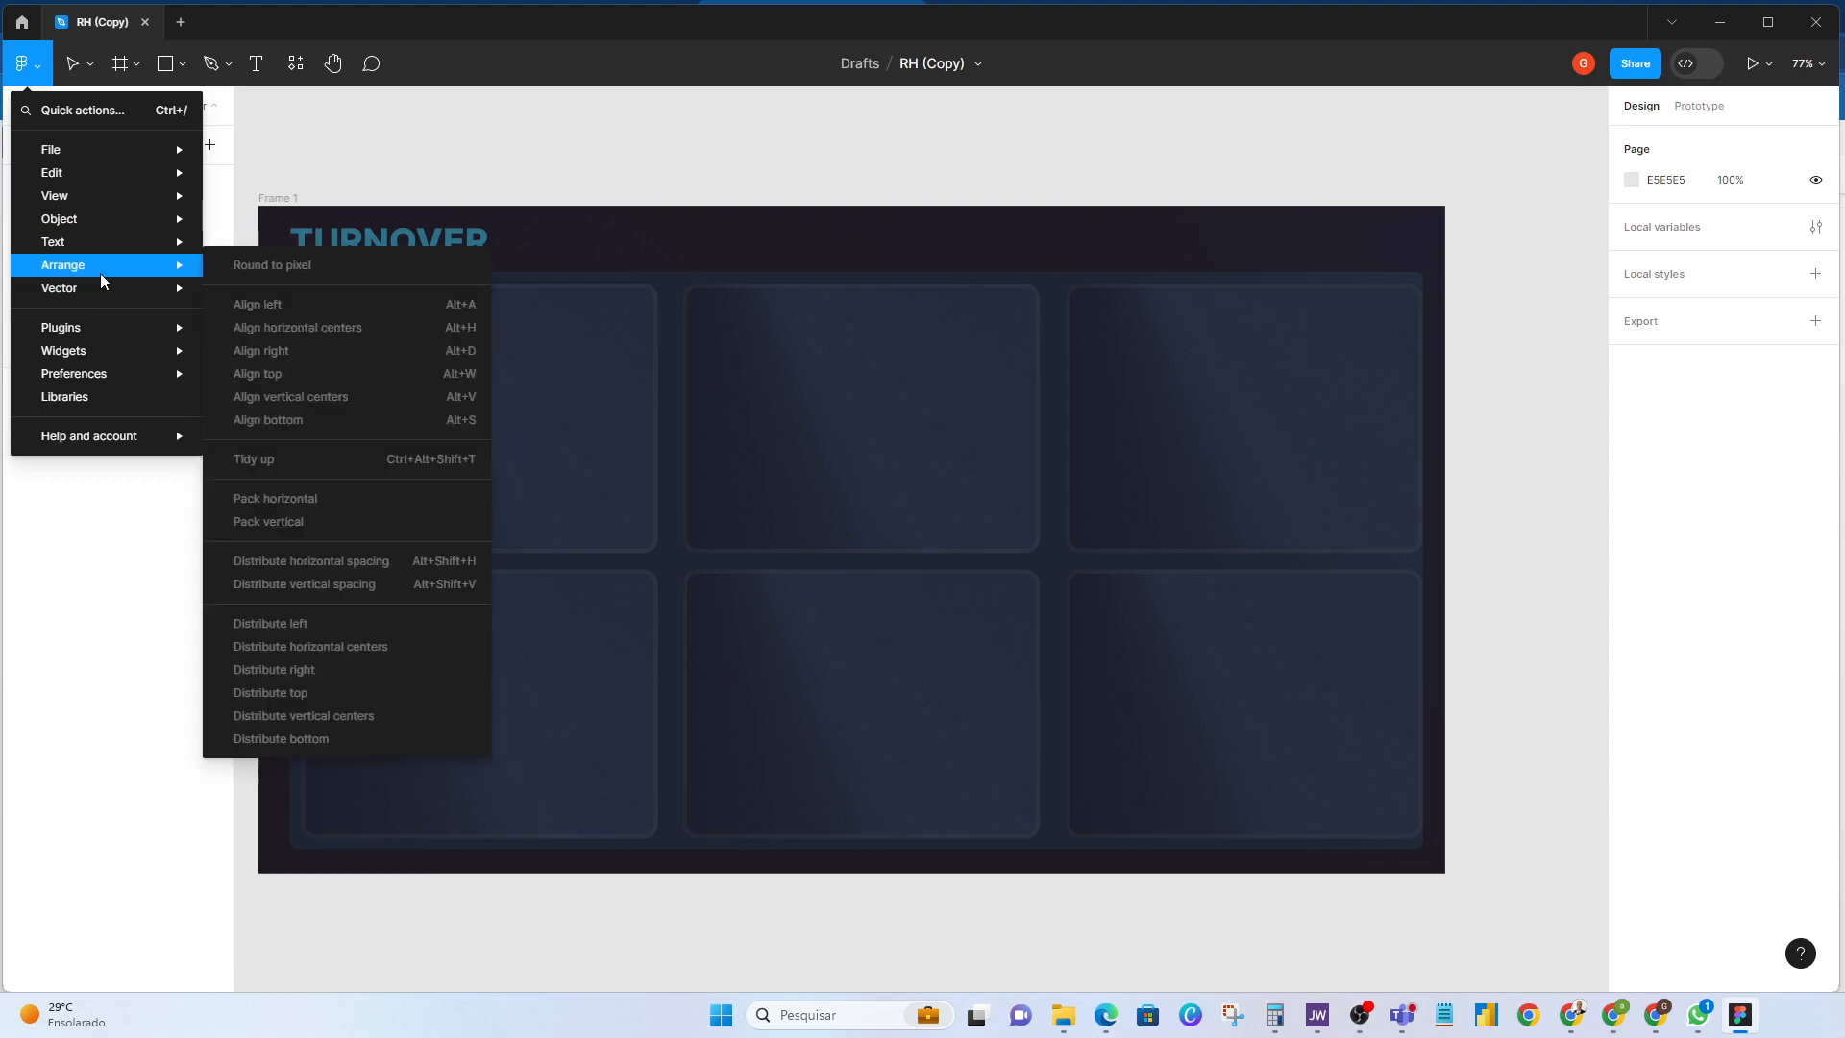
mouse_move(99, 371)
mouse_move(81, 330)
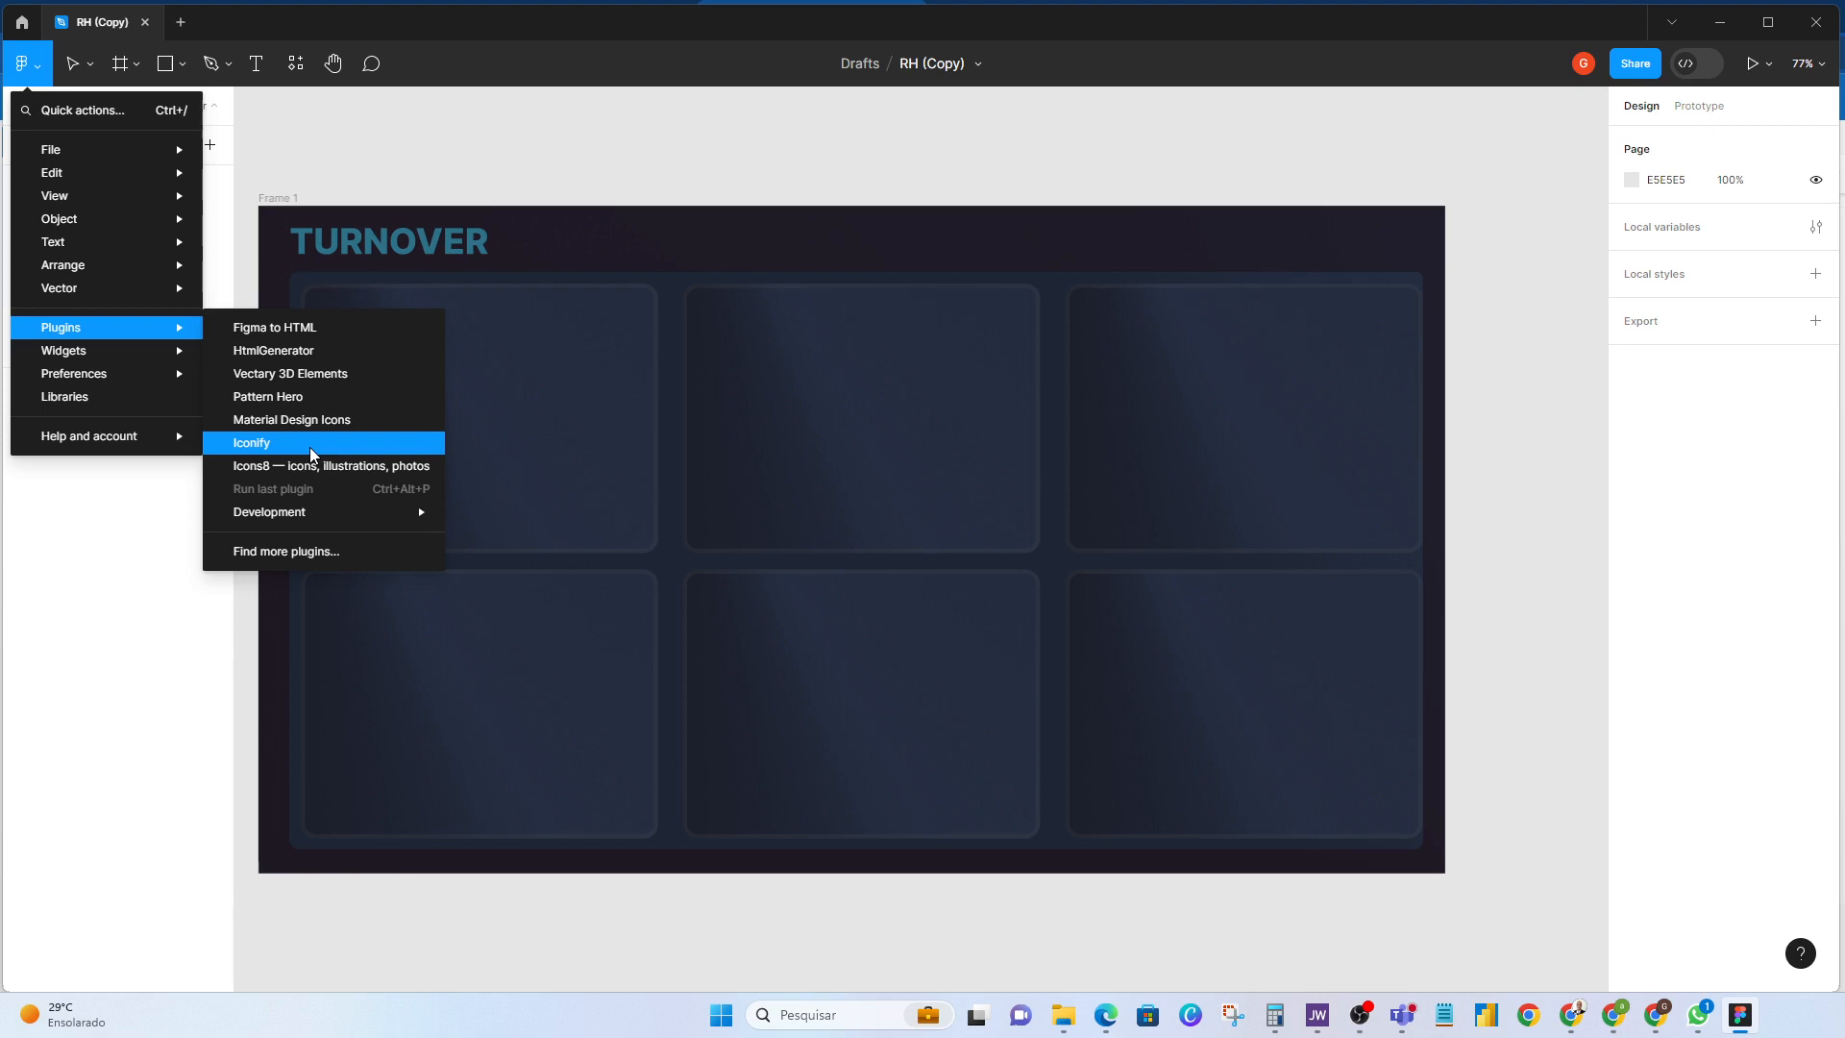
Step: Review the variants of the move, frame, shape and pen tools, plus the Text tool and the component resources
click(78, 65)
click(90, 67)
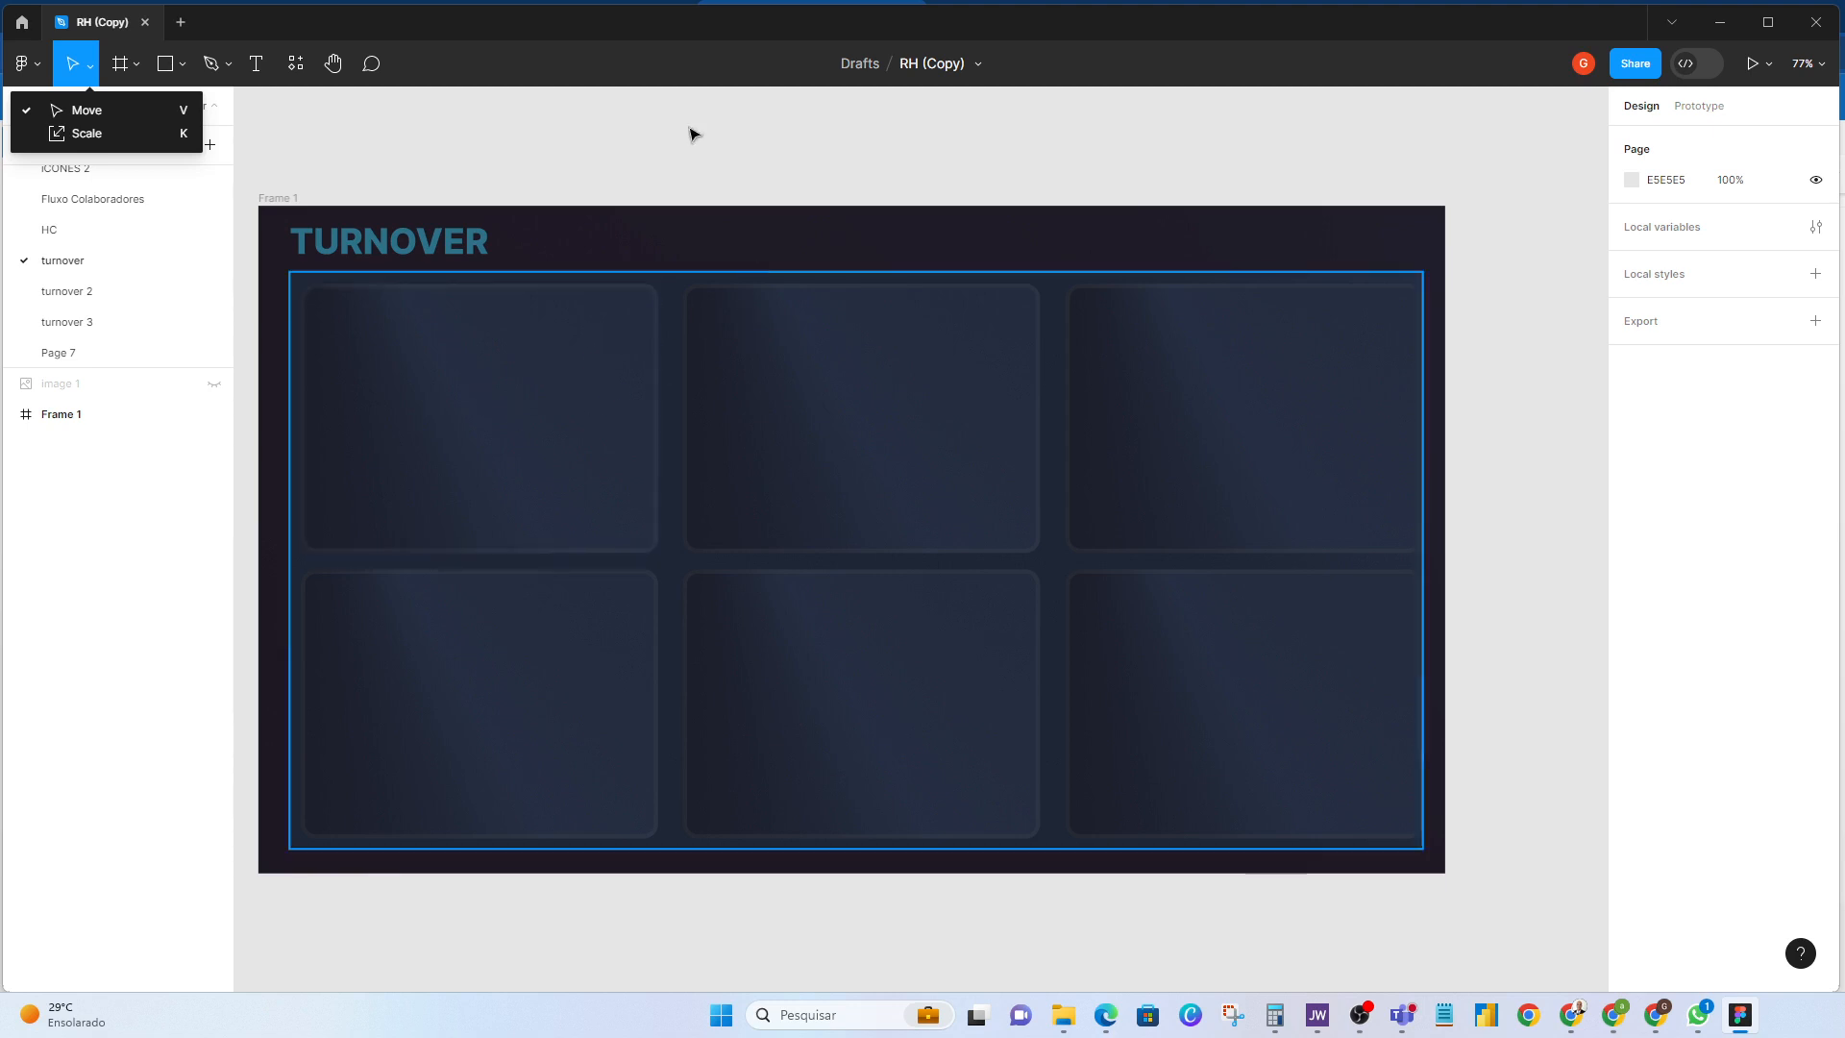
click(134, 66)
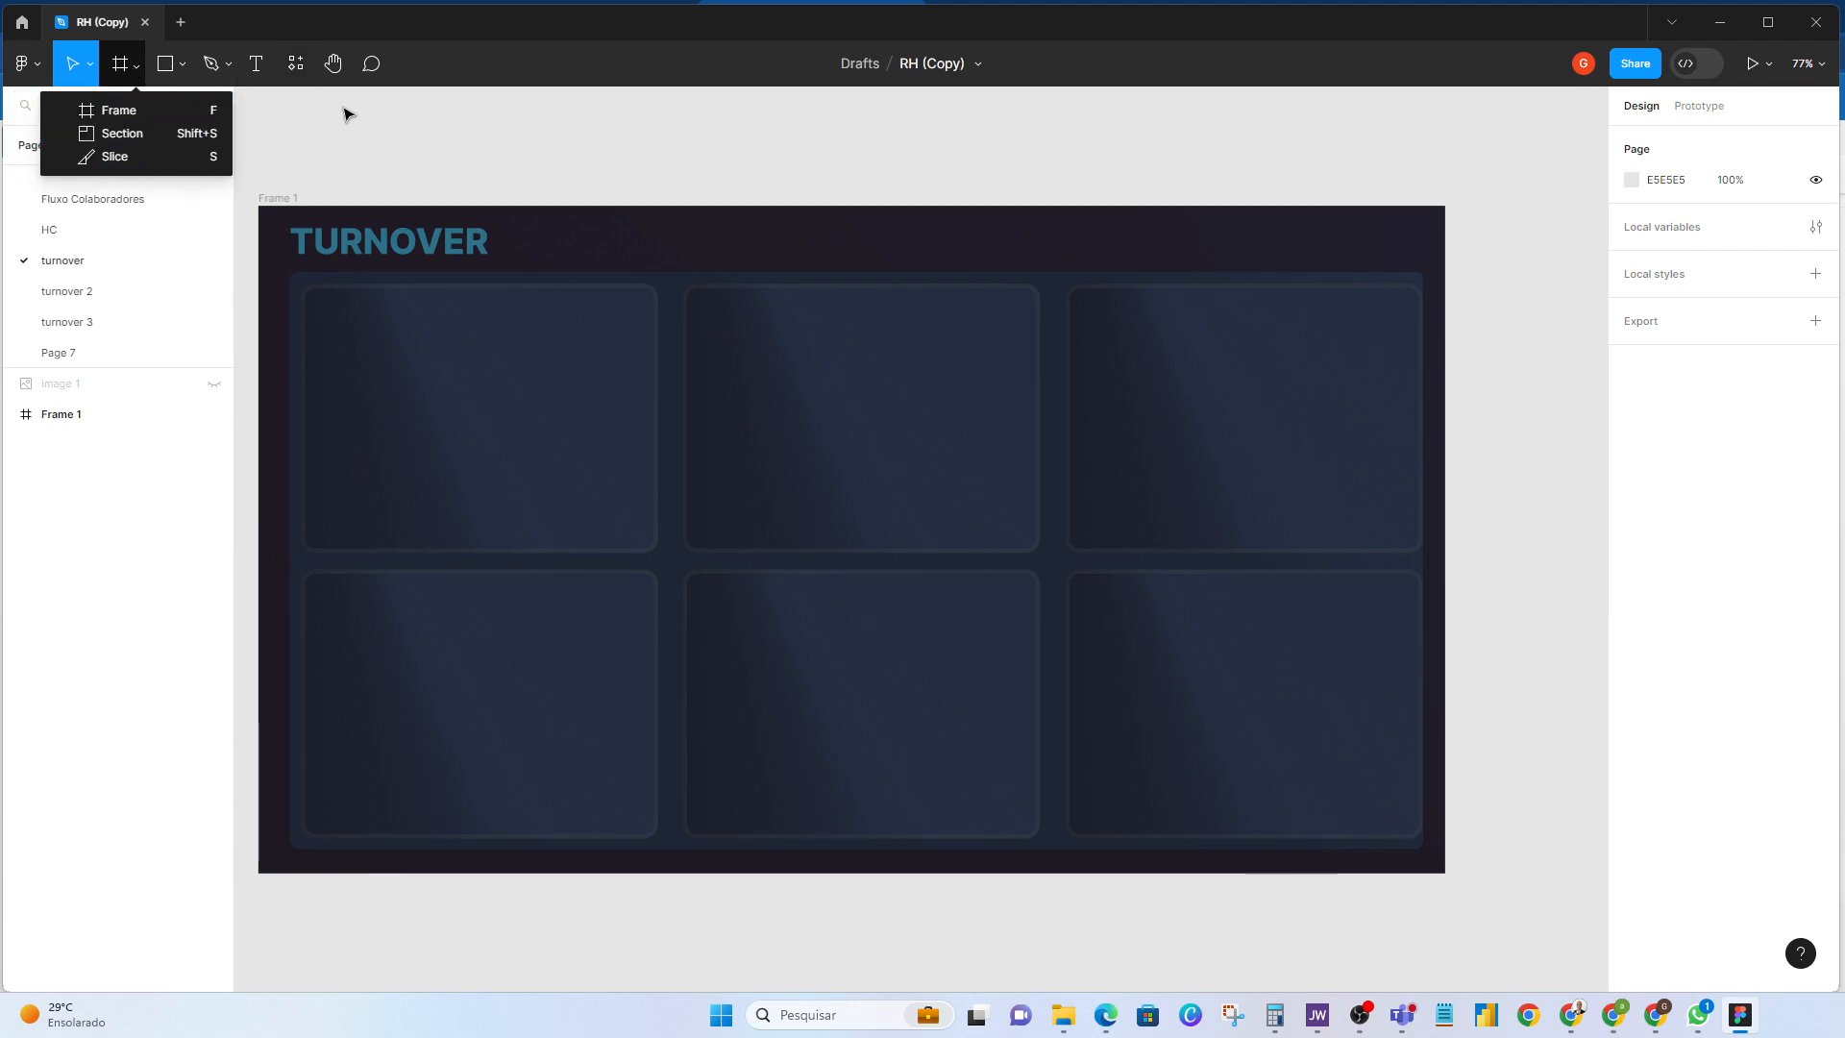
click(348, 115)
click(177, 65)
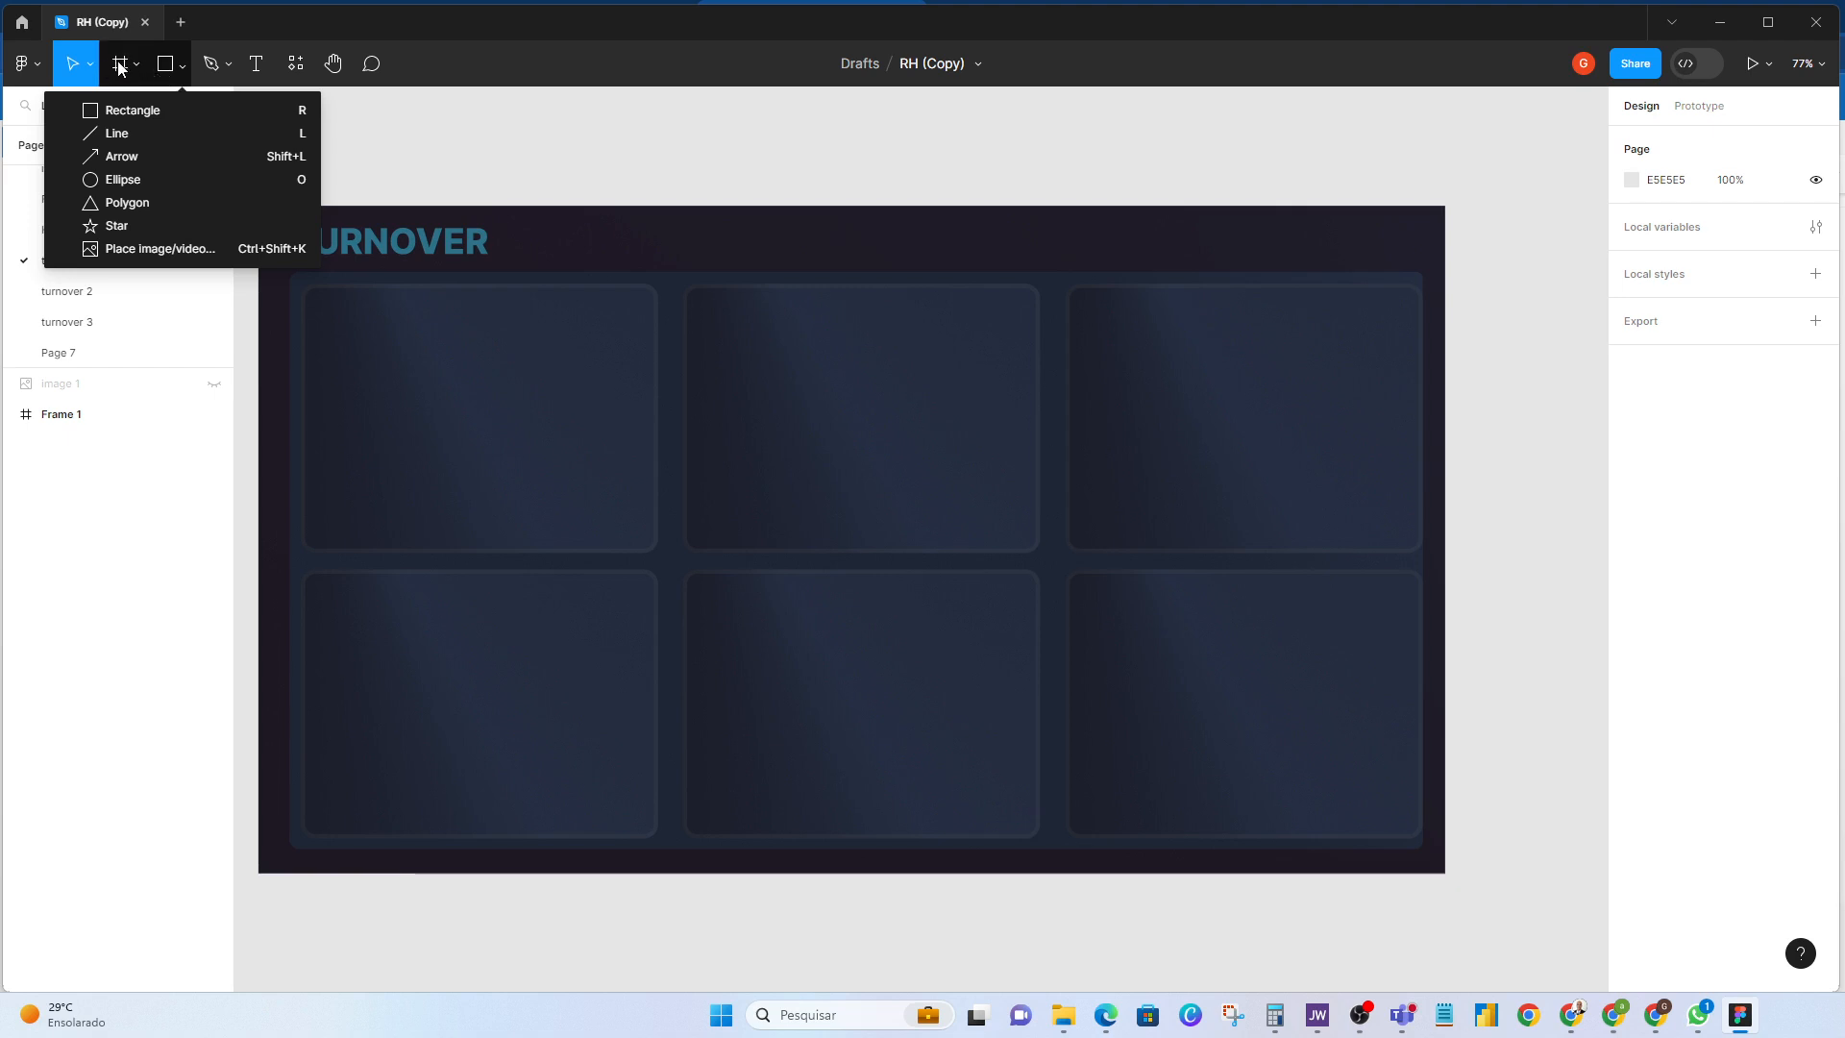
click(120, 65)
click(136, 65)
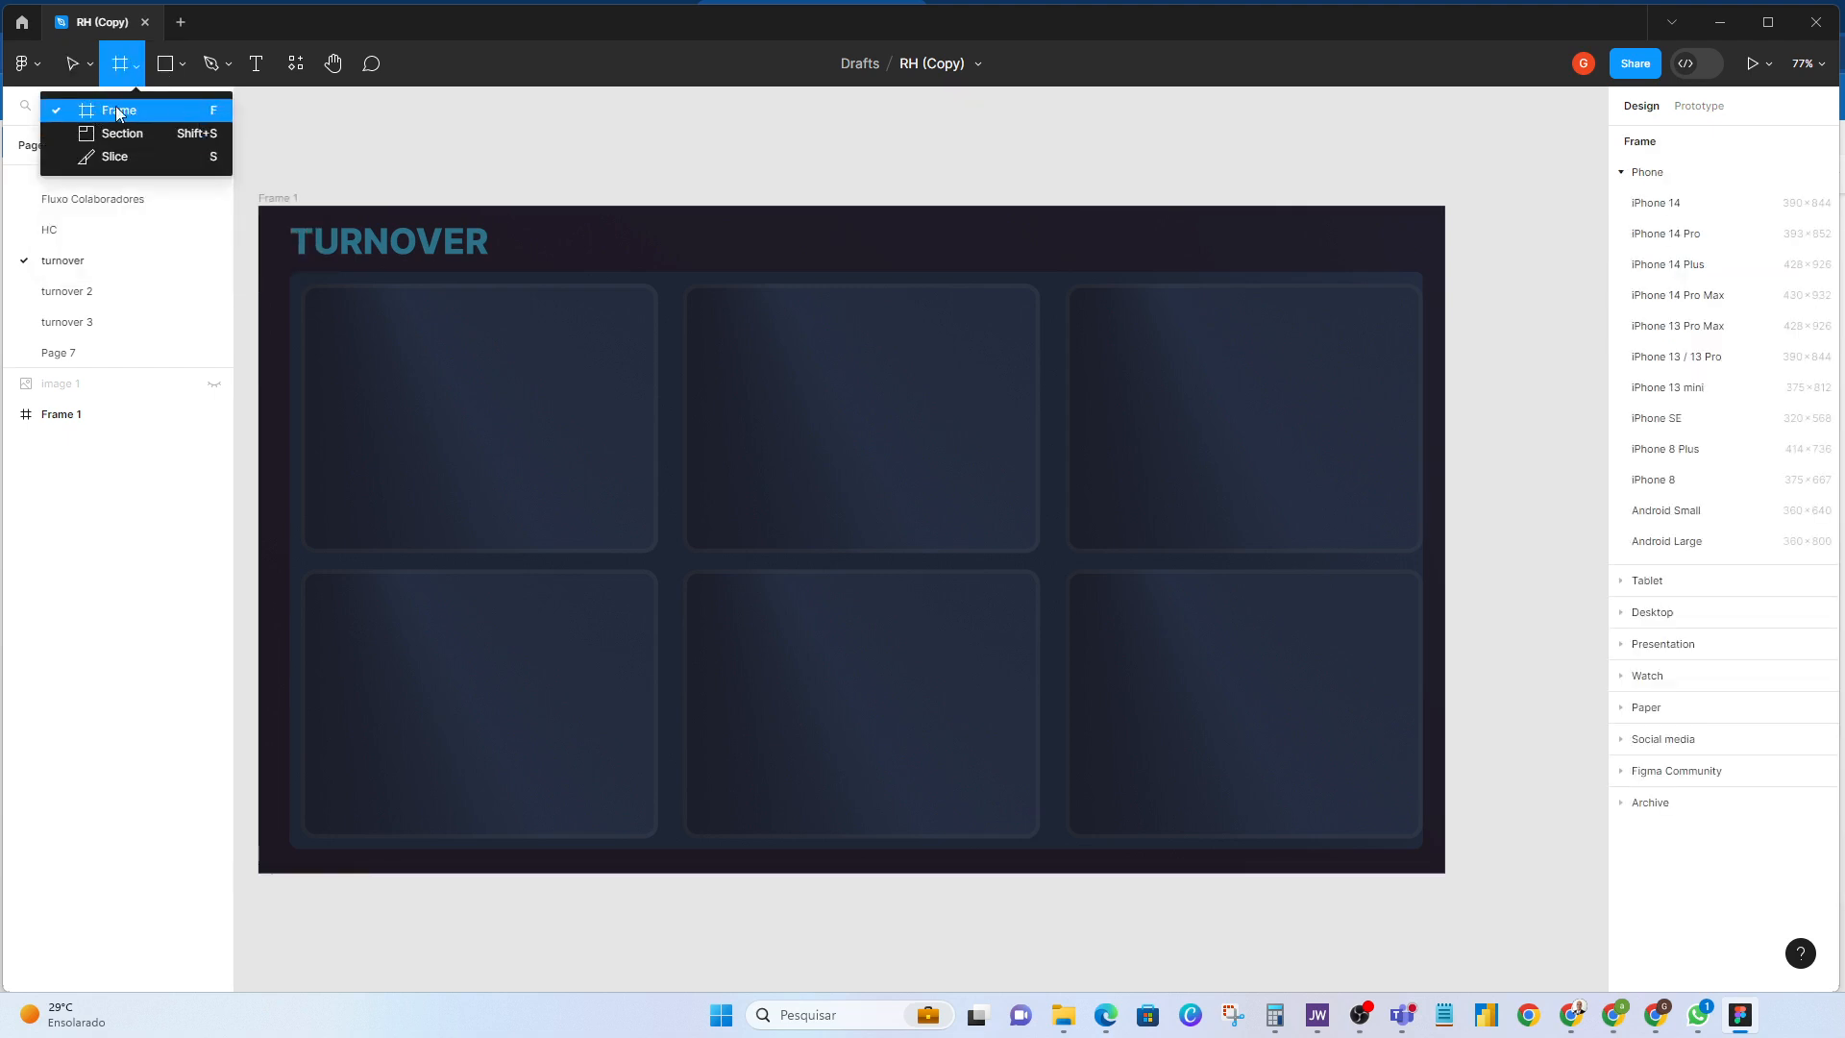
click(180, 66)
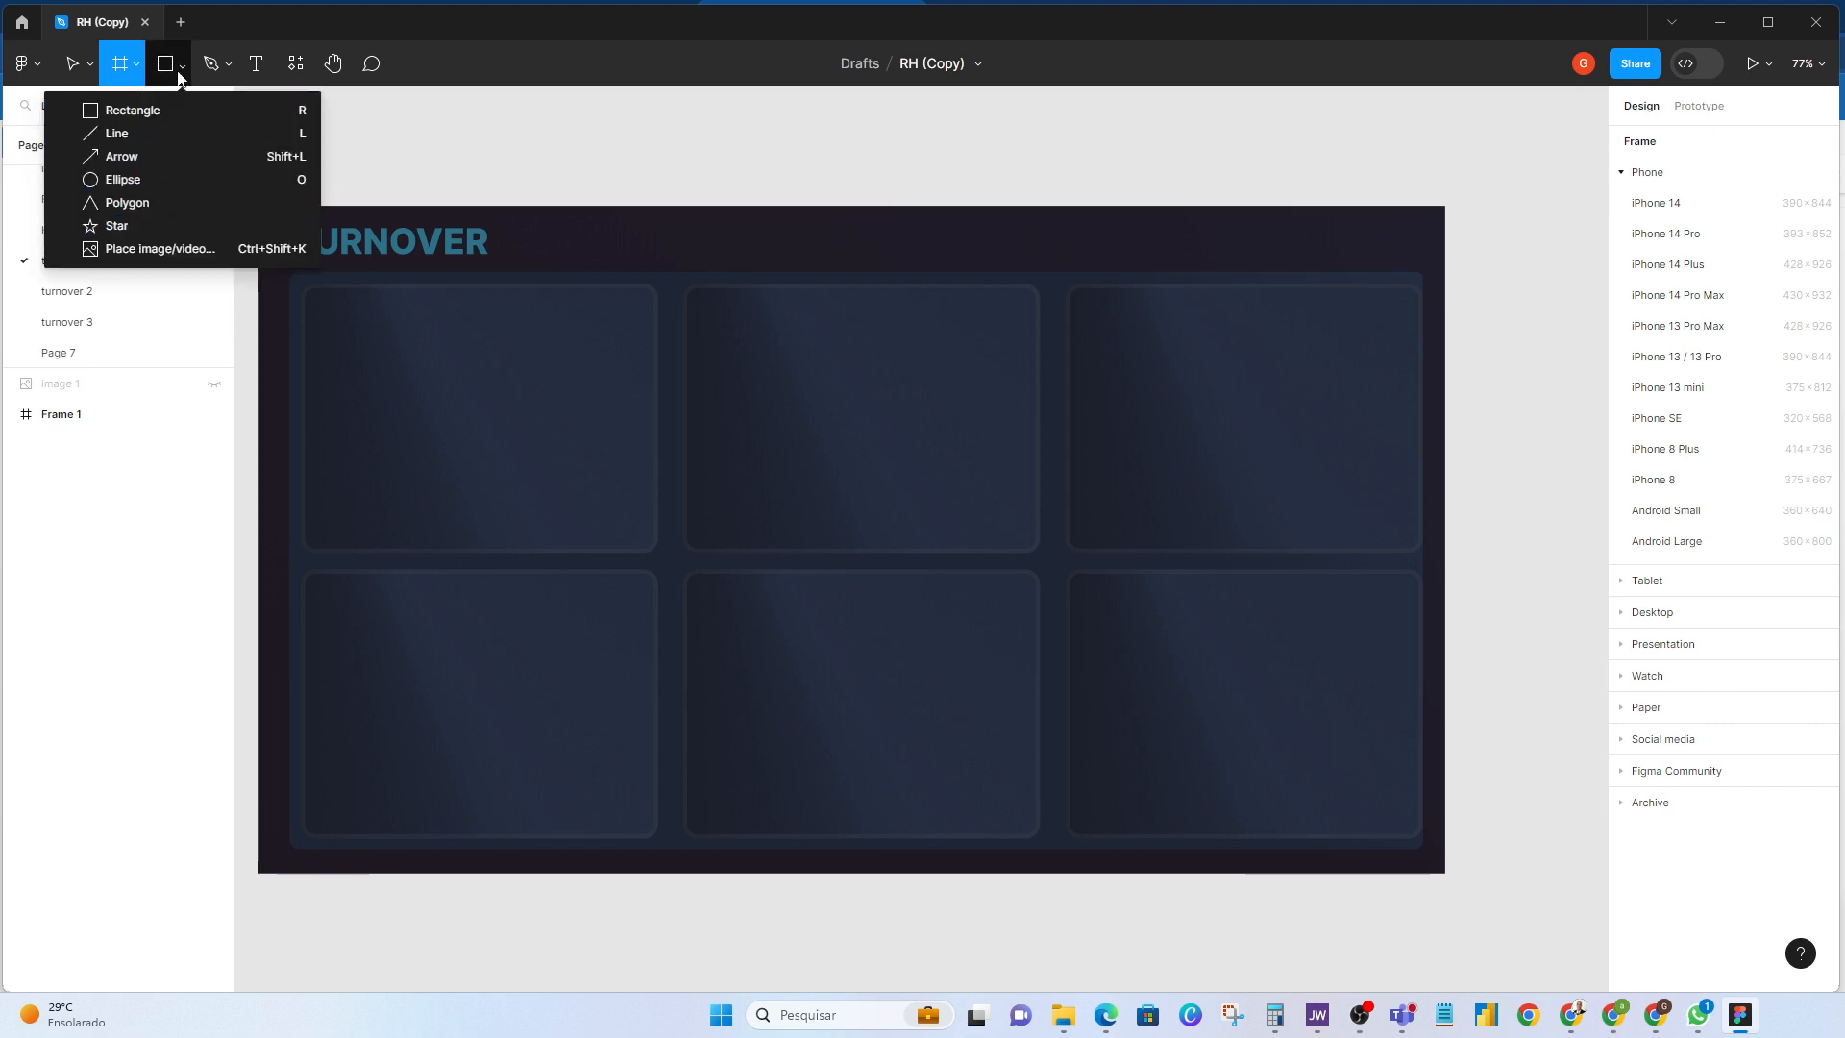
click(231, 65)
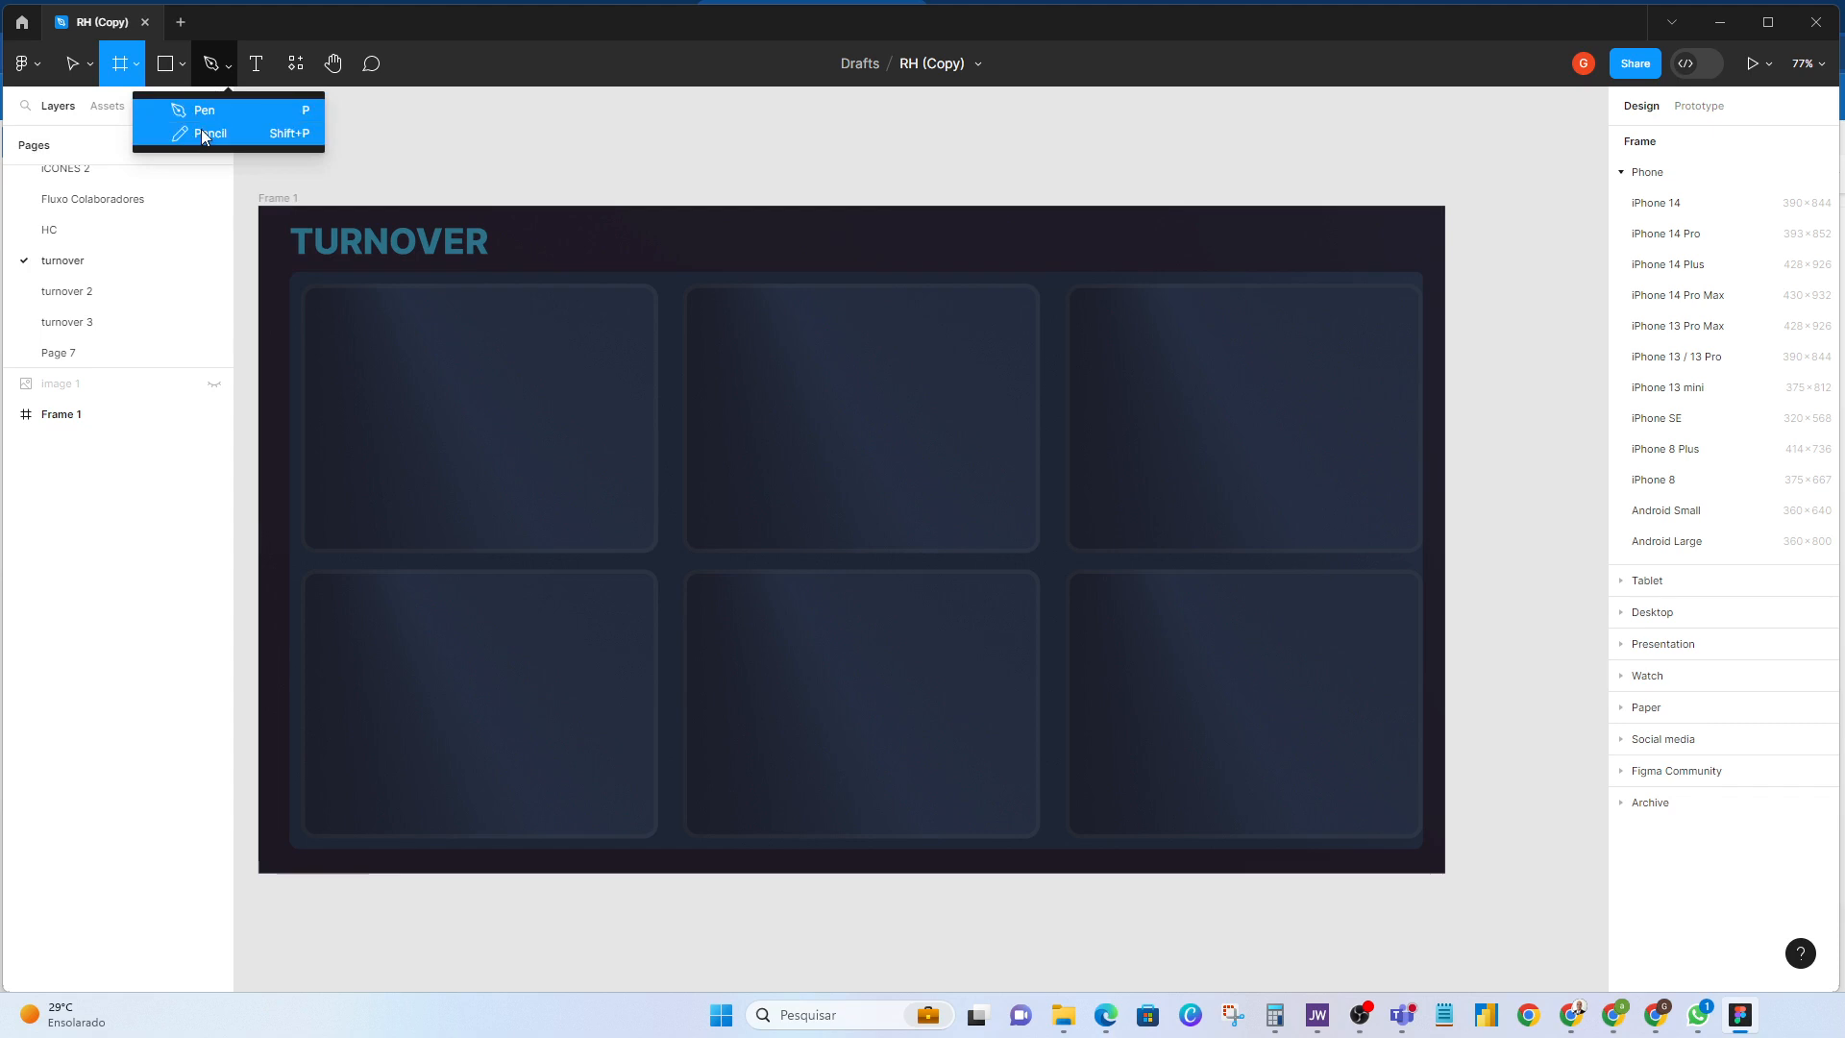
click(259, 69)
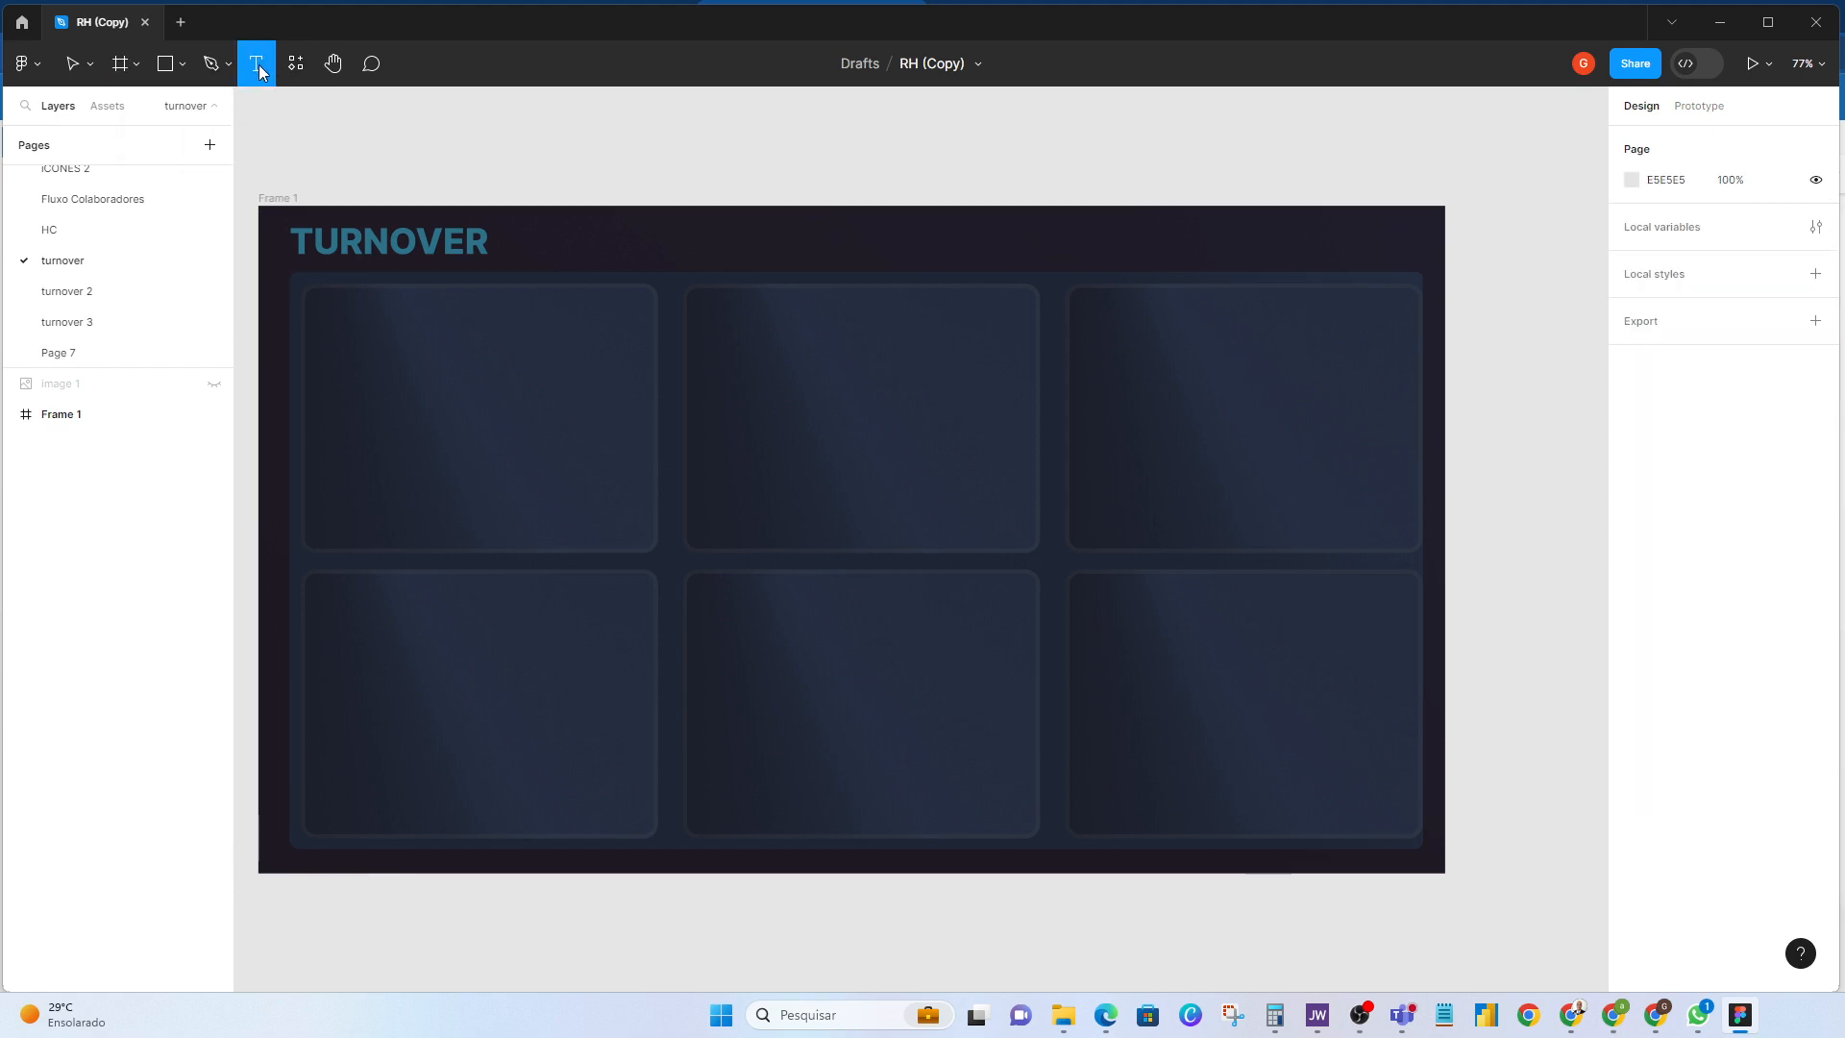
click(295, 63)
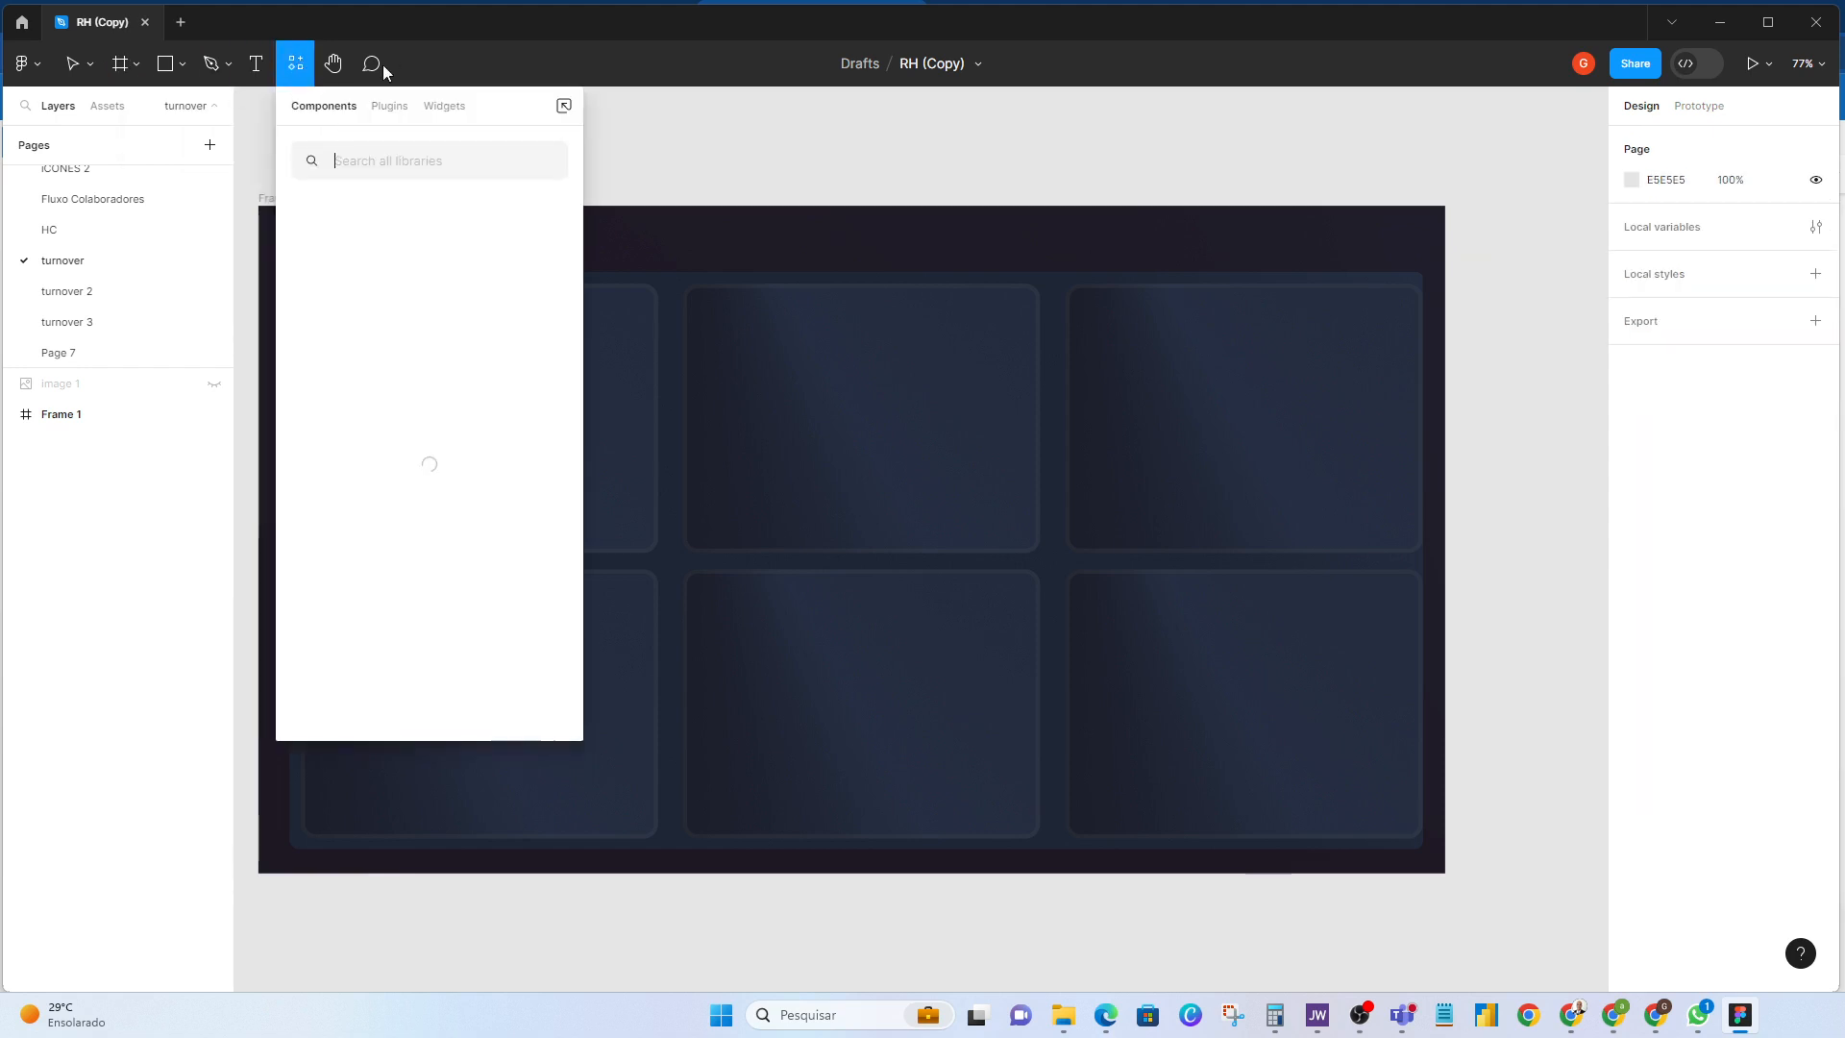
click(688, 164)
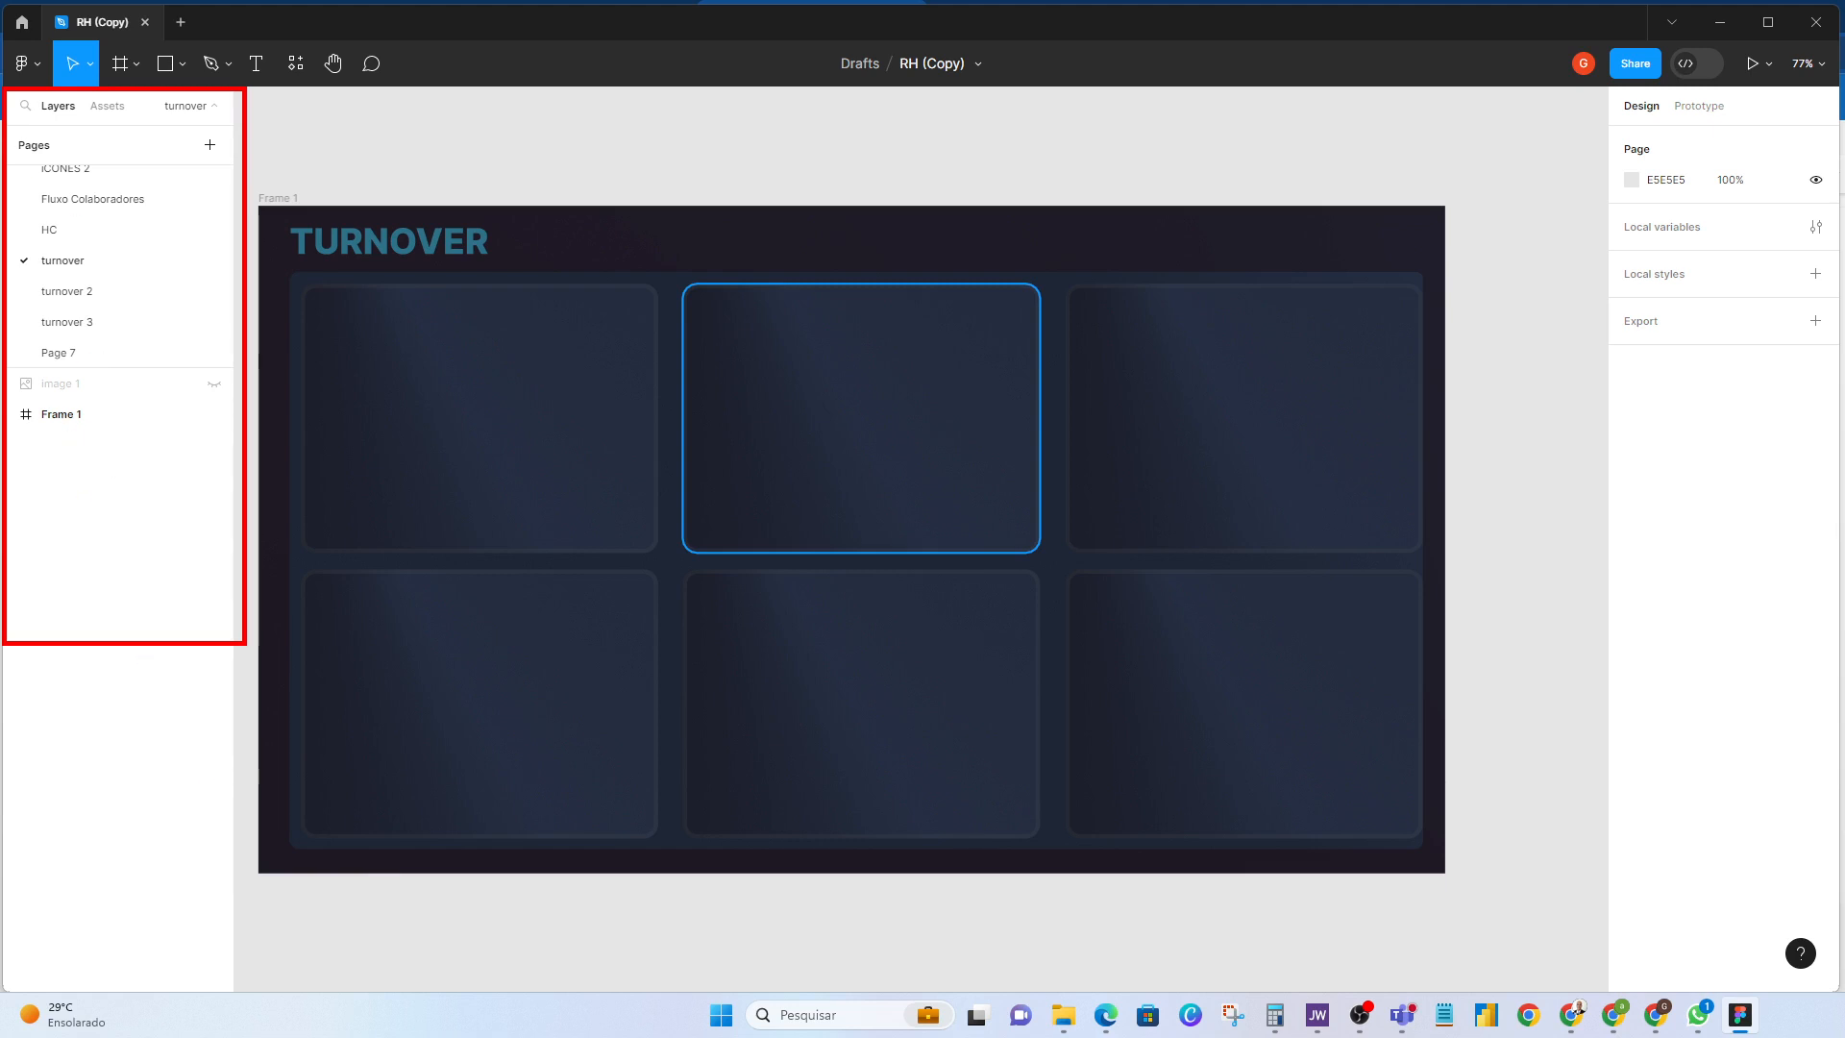
drag(13, 239, 133, 280)
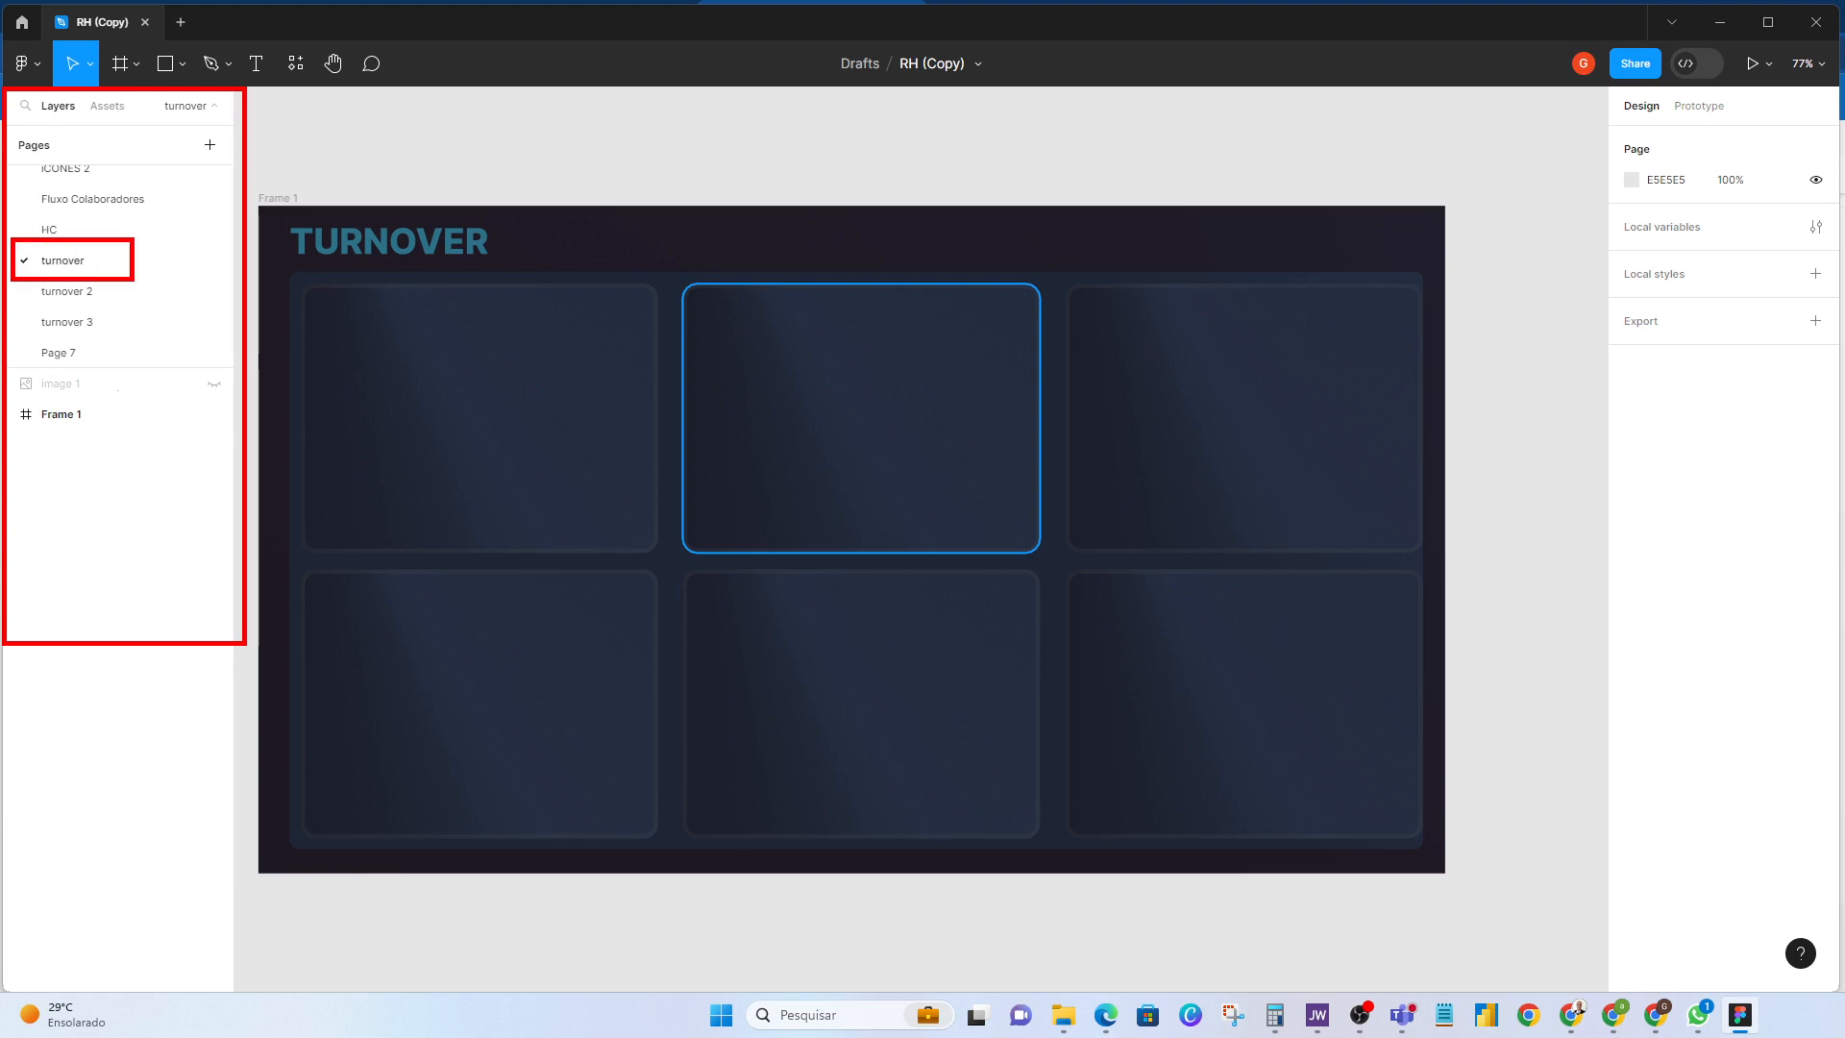
drag(11, 401, 126, 436)
drag(12, 458, 158, 550)
drag(39, 567, 199, 639)
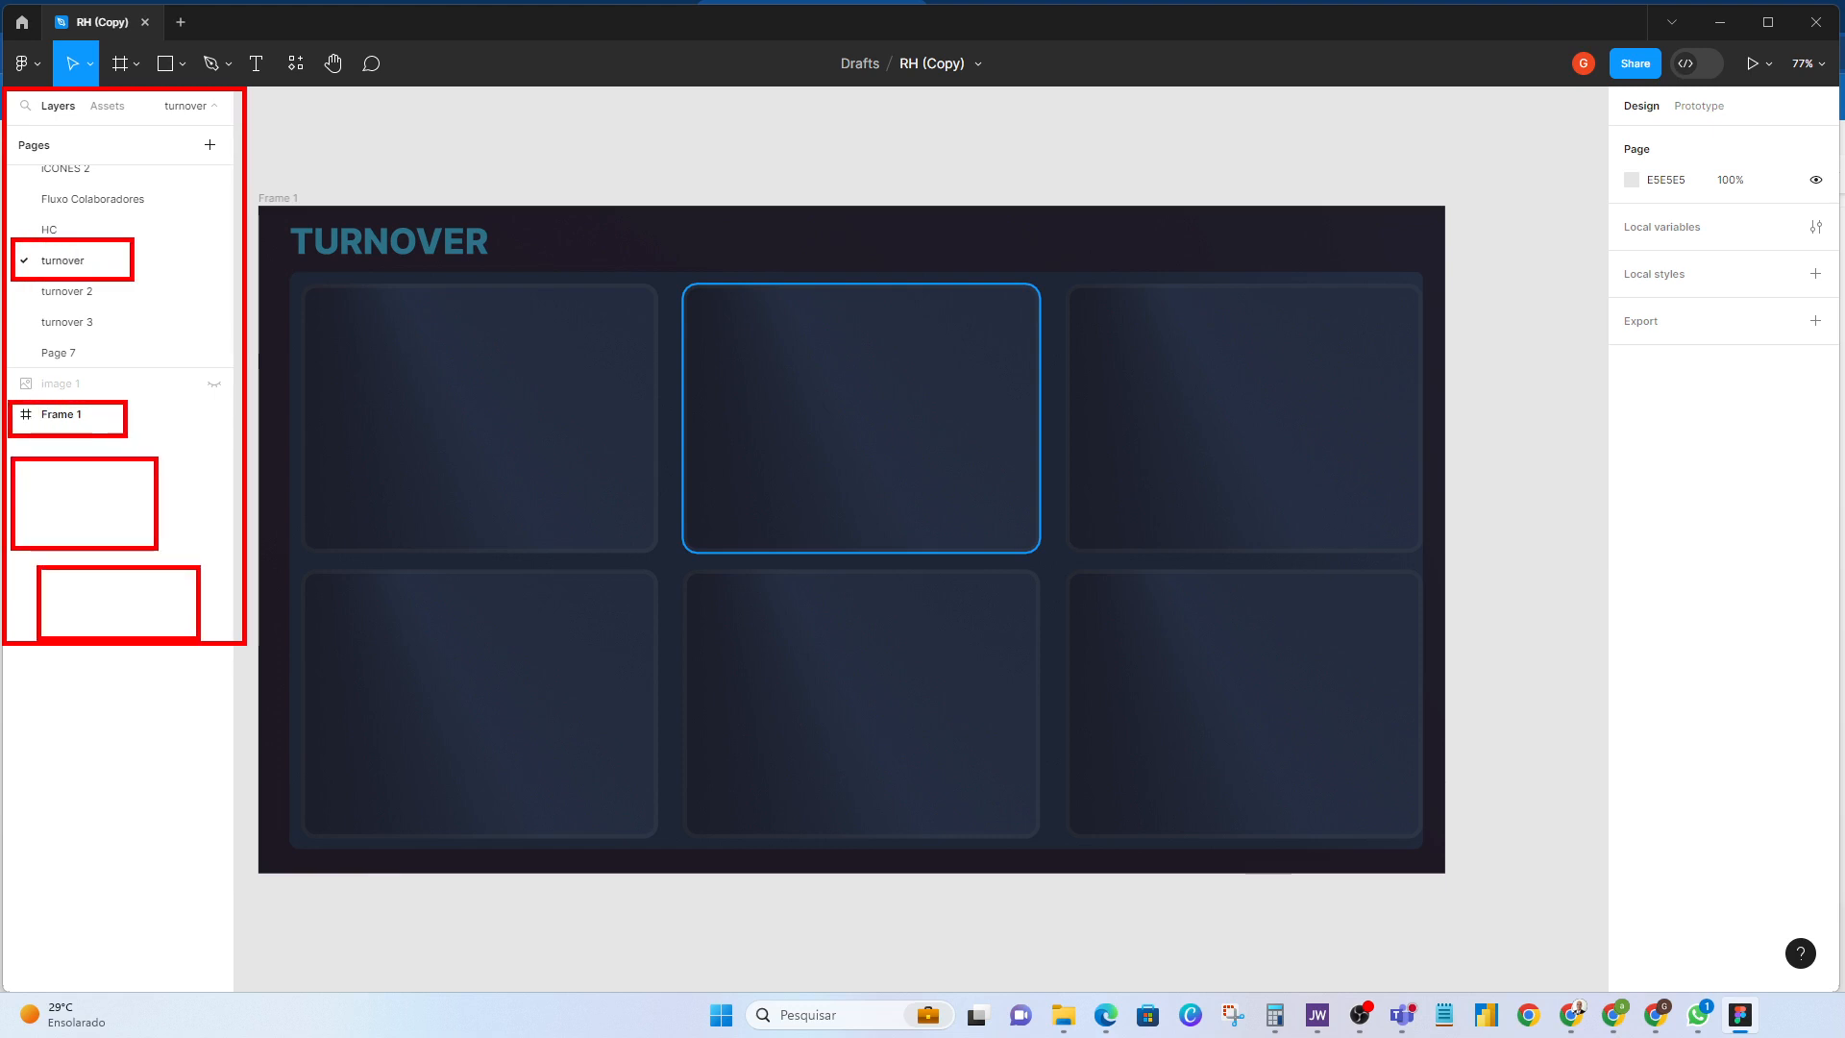
mouse_move(176, 463)
mouse_down()
mouse_move(274, 487)
mouse_move(280, 559)
mouse_up()
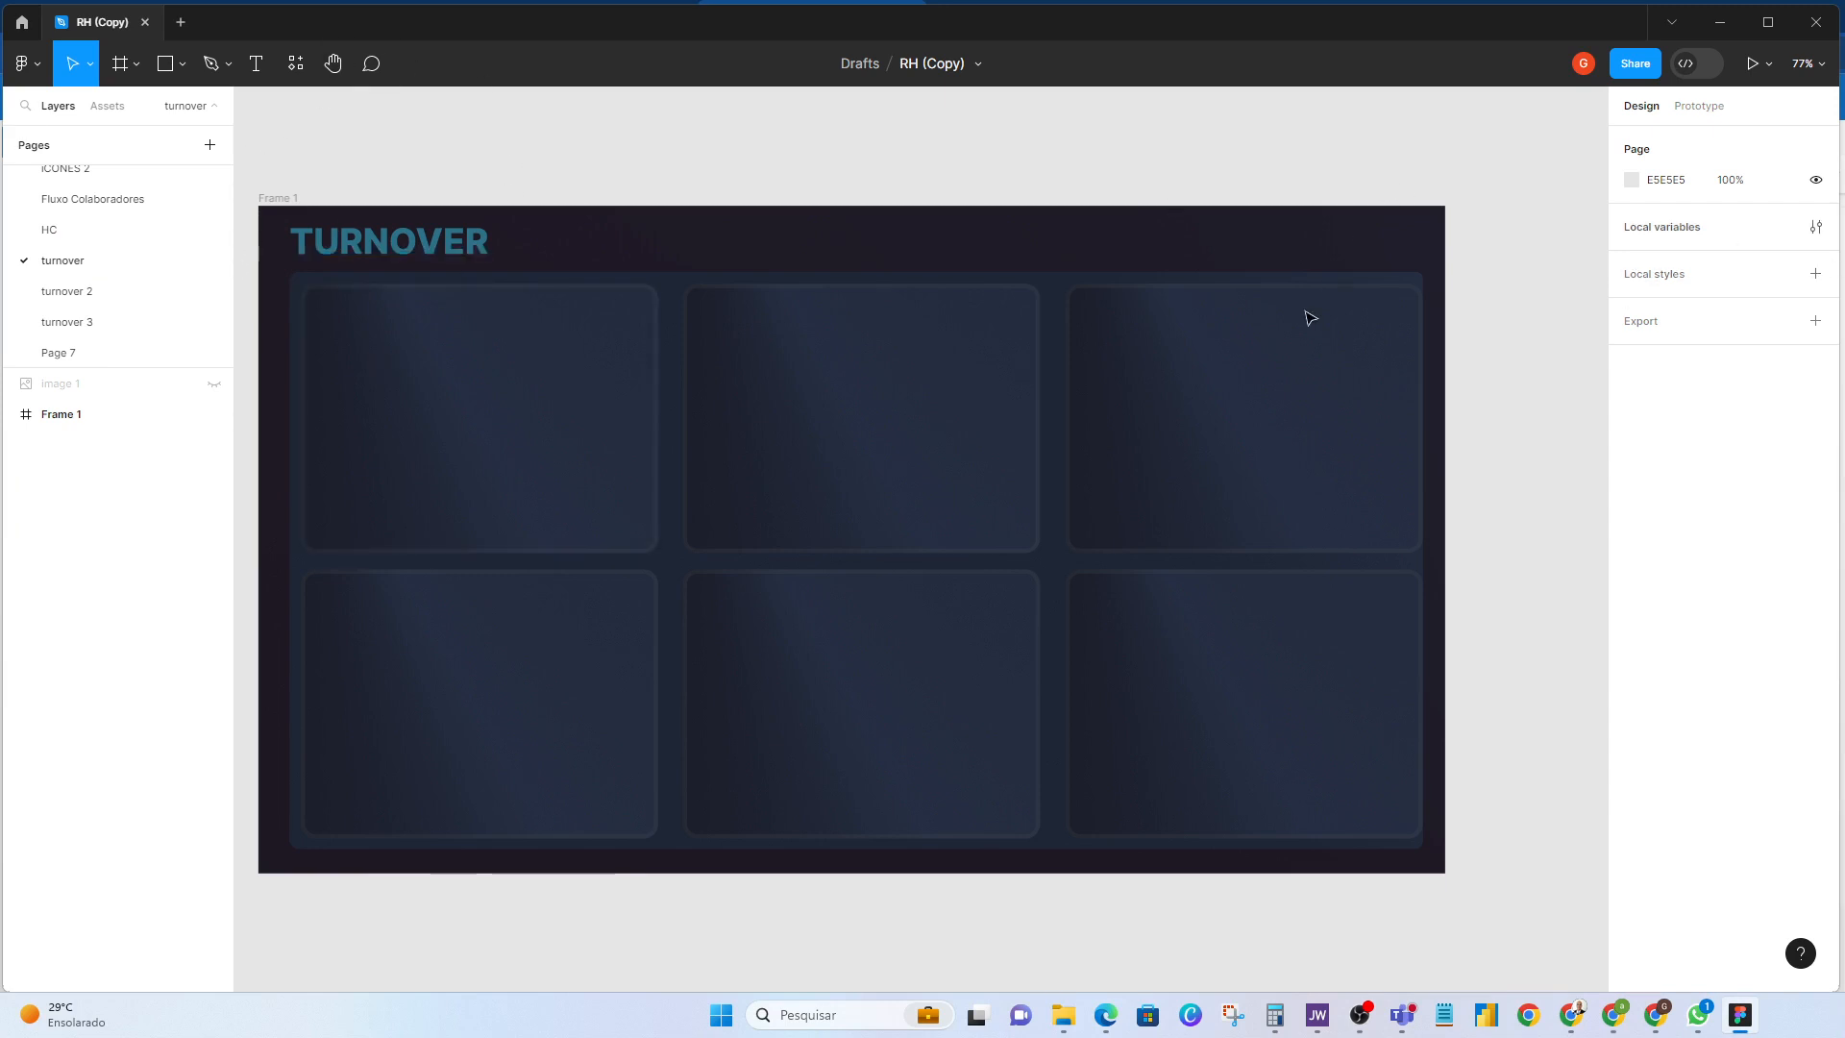
drag(237, 117, 1556, 931)
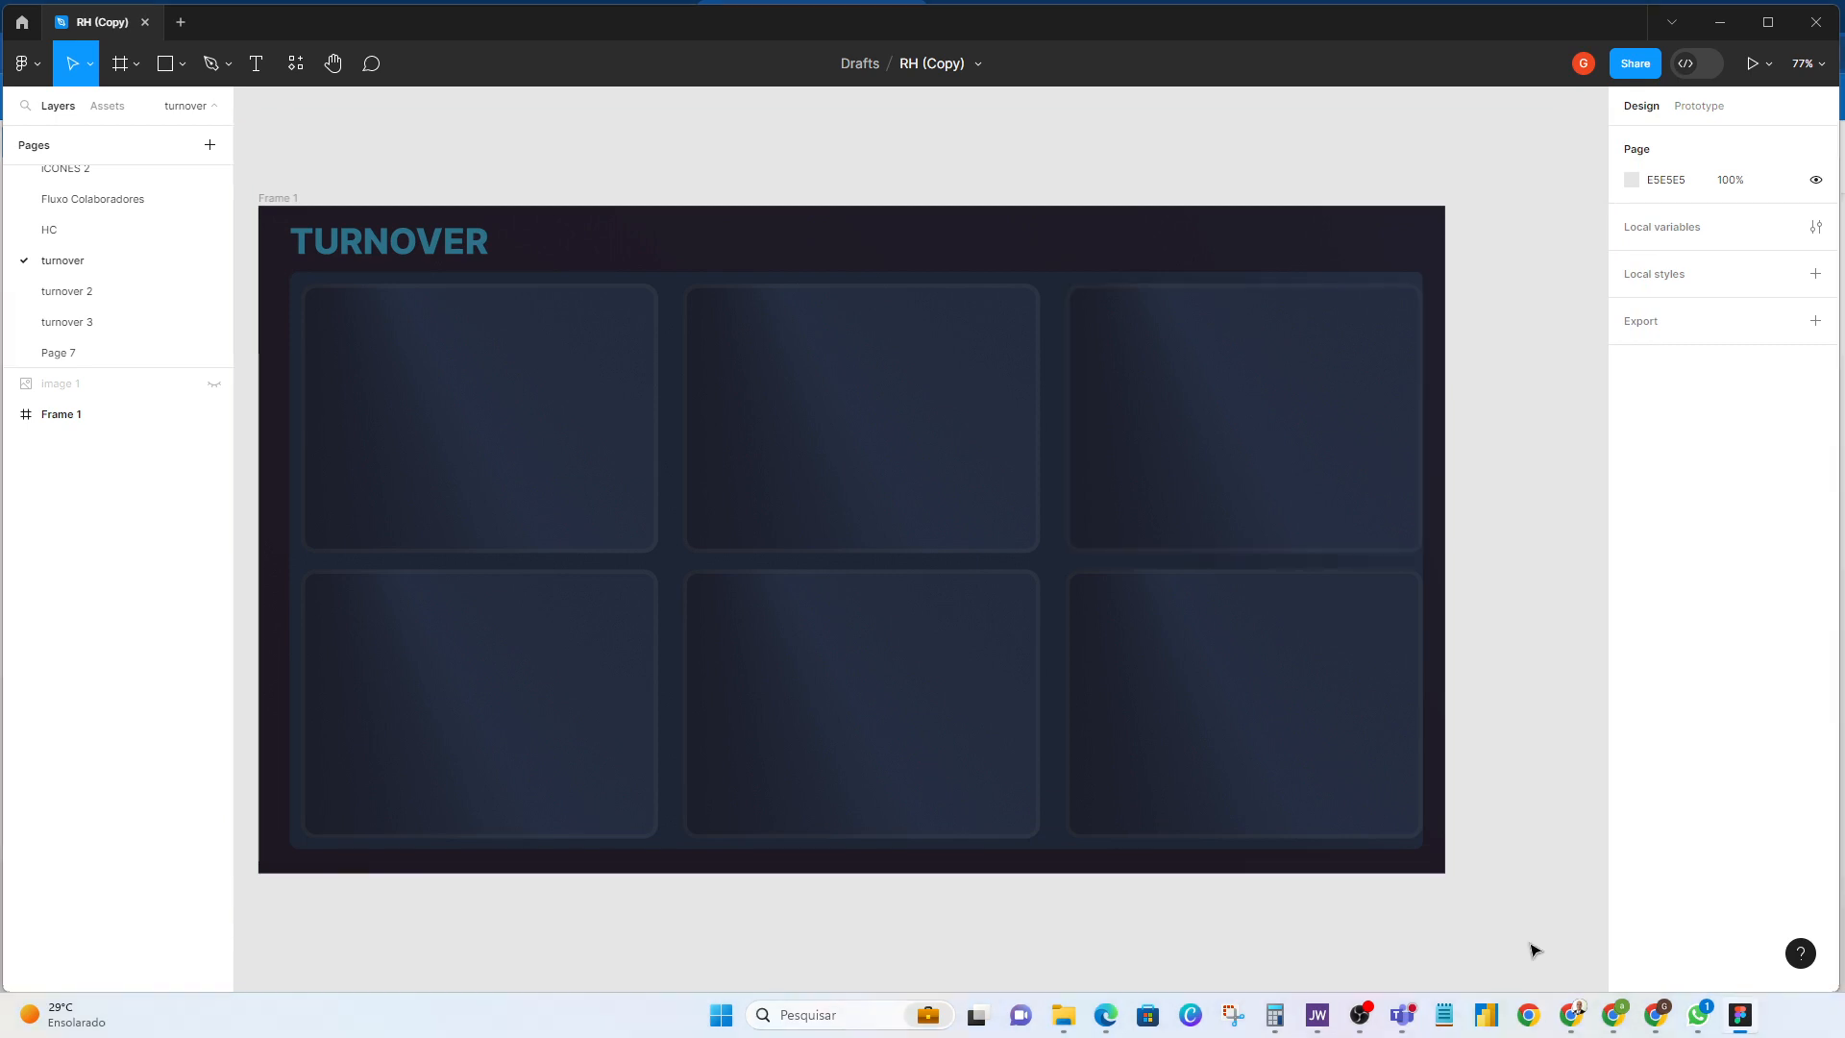
drag(1594, 82, 1840, 676)
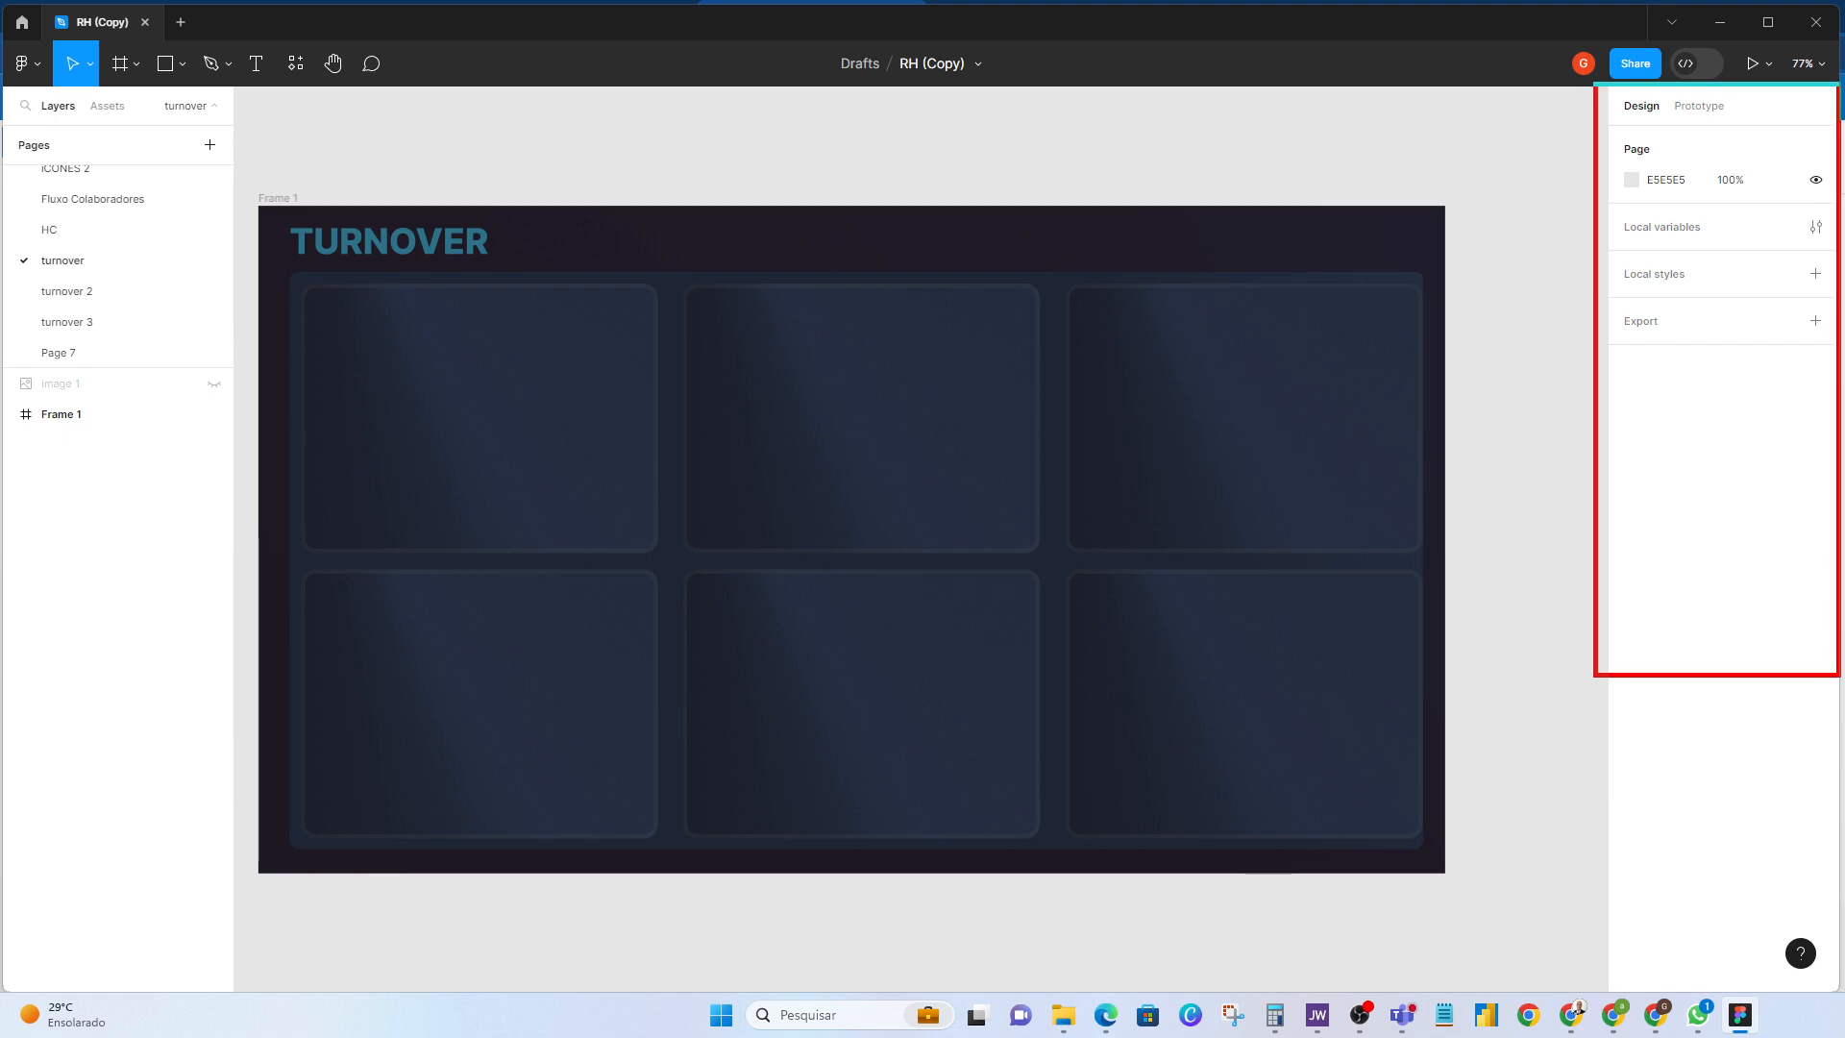
Step: Select the upper-right card on the TURNOVER frame and examine its size, constraints, fill, stroke and effect properties
click(1198, 391)
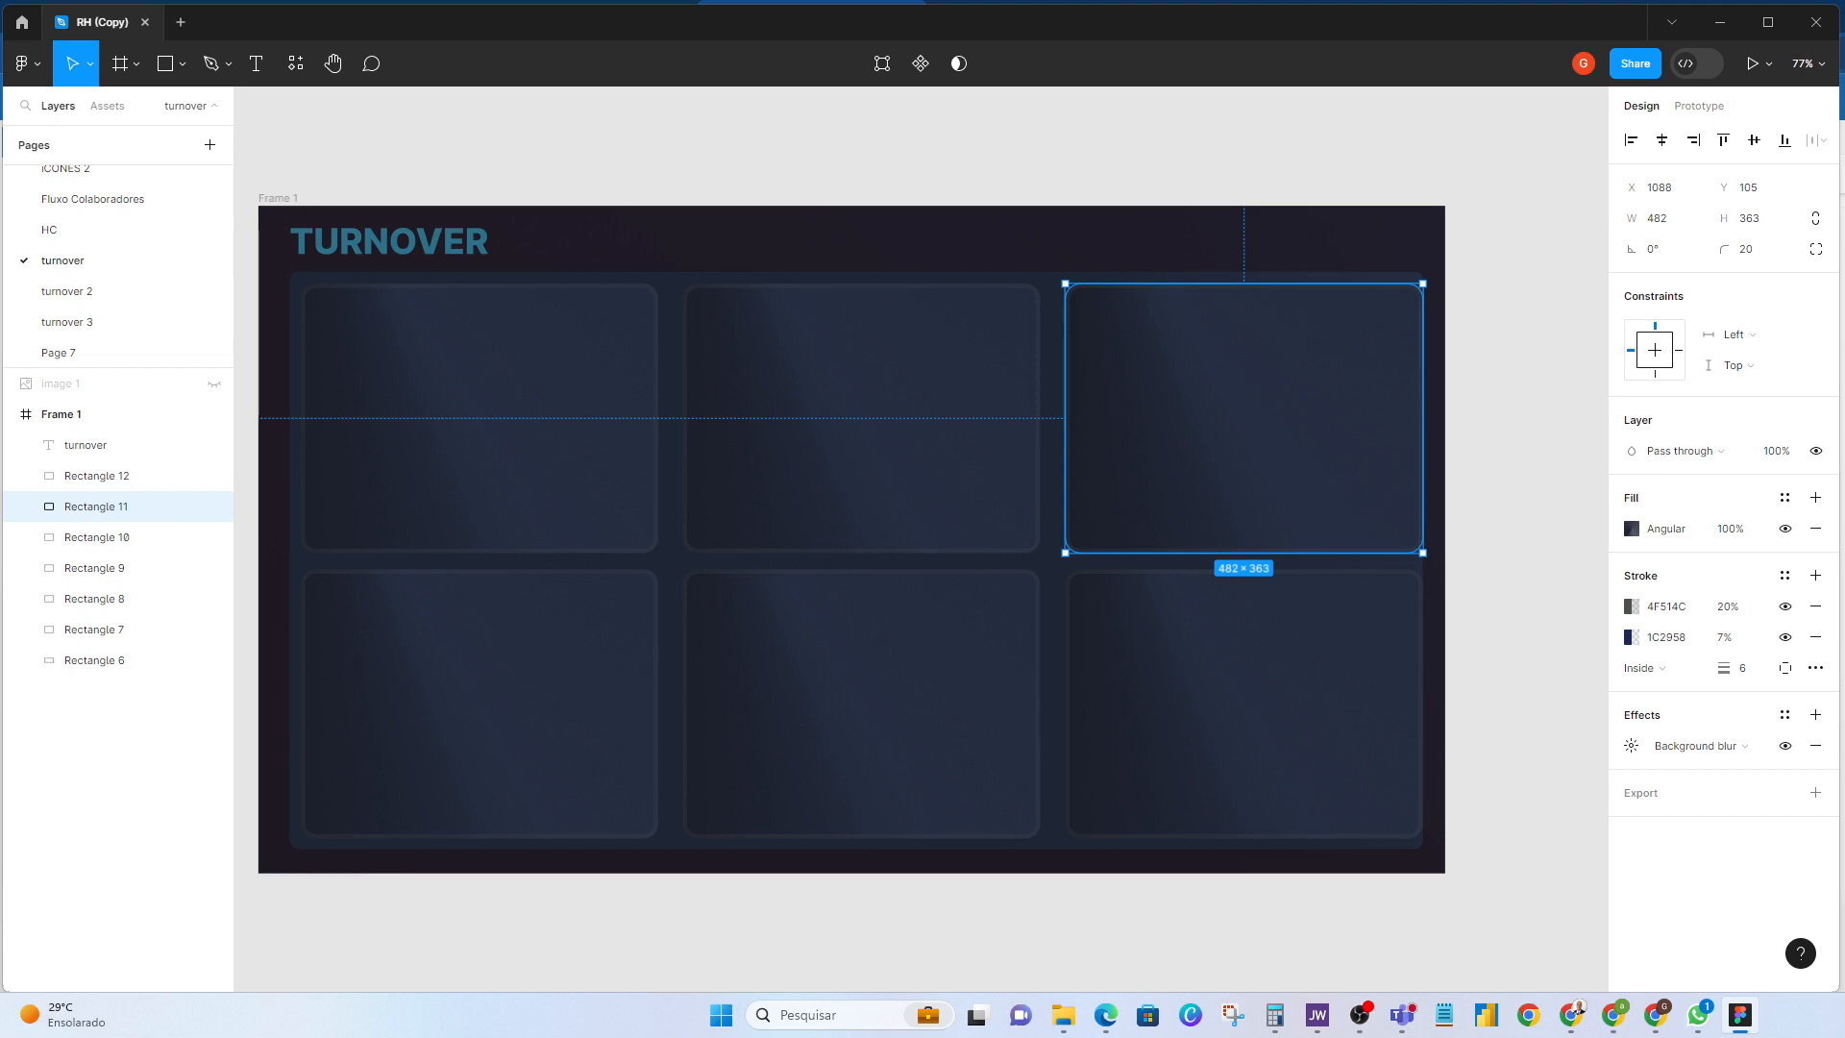
mouse_move(1587, 113)
mouse_down()
mouse_move(1663, 424)
mouse_move(1819, 856)
mouse_move(1839, 865)
mouse_up()
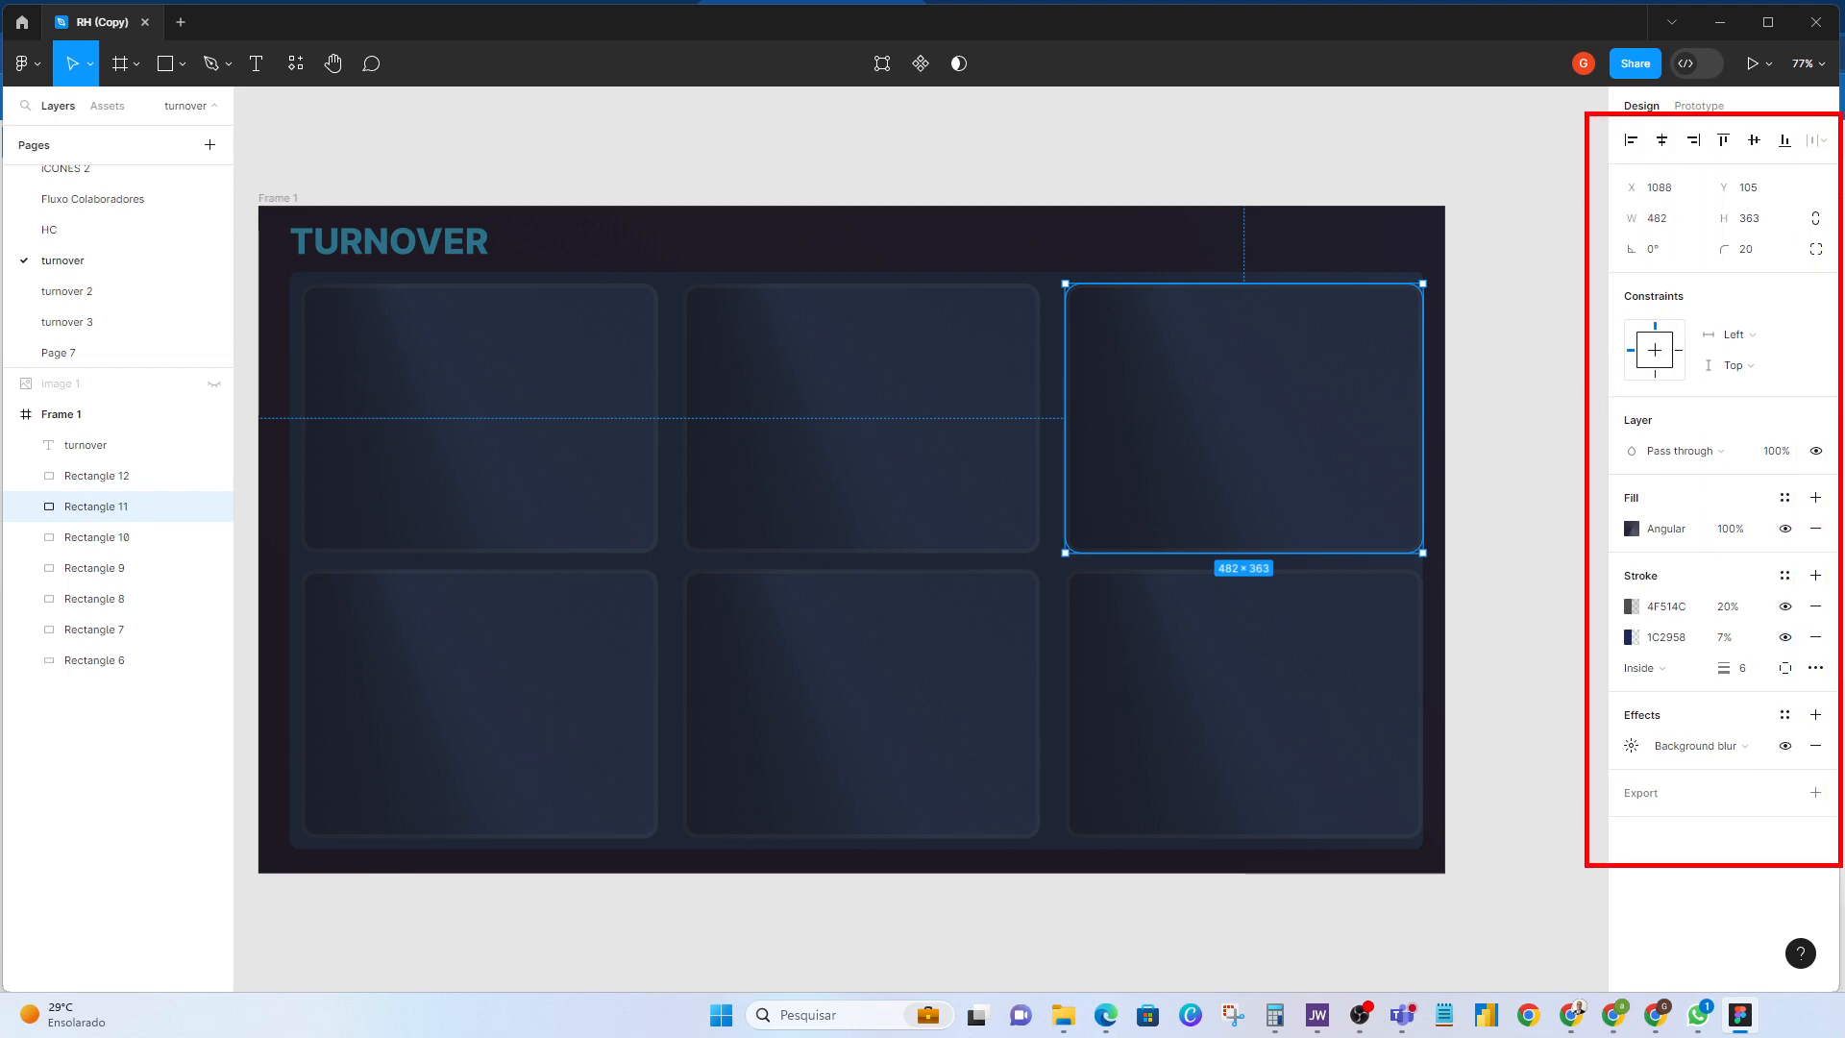
mouse_move(1048, 236)
mouse_down()
mouse_move(1198, 557)
mouse_move(1507, 599)
mouse_up()
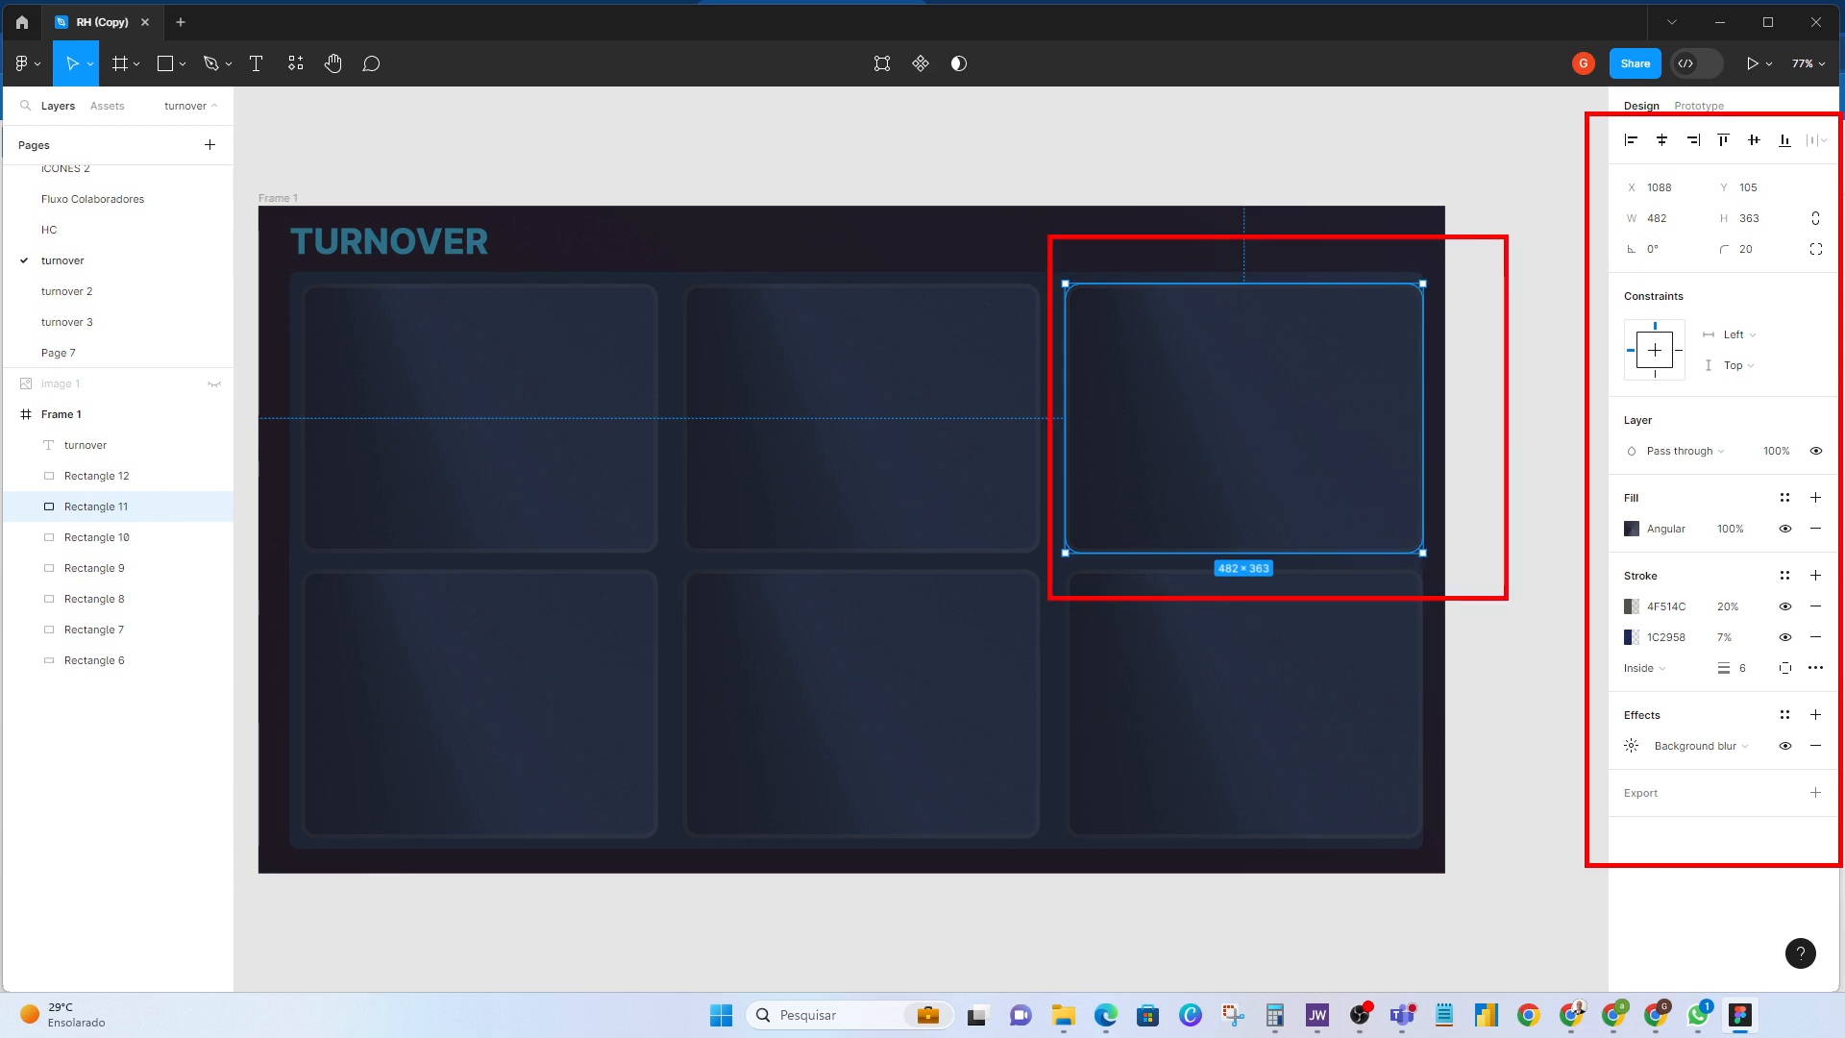
mouse_move(236, 166)
mouse_down()
mouse_move(964, 754)
mouse_move(1599, 985)
mouse_up()
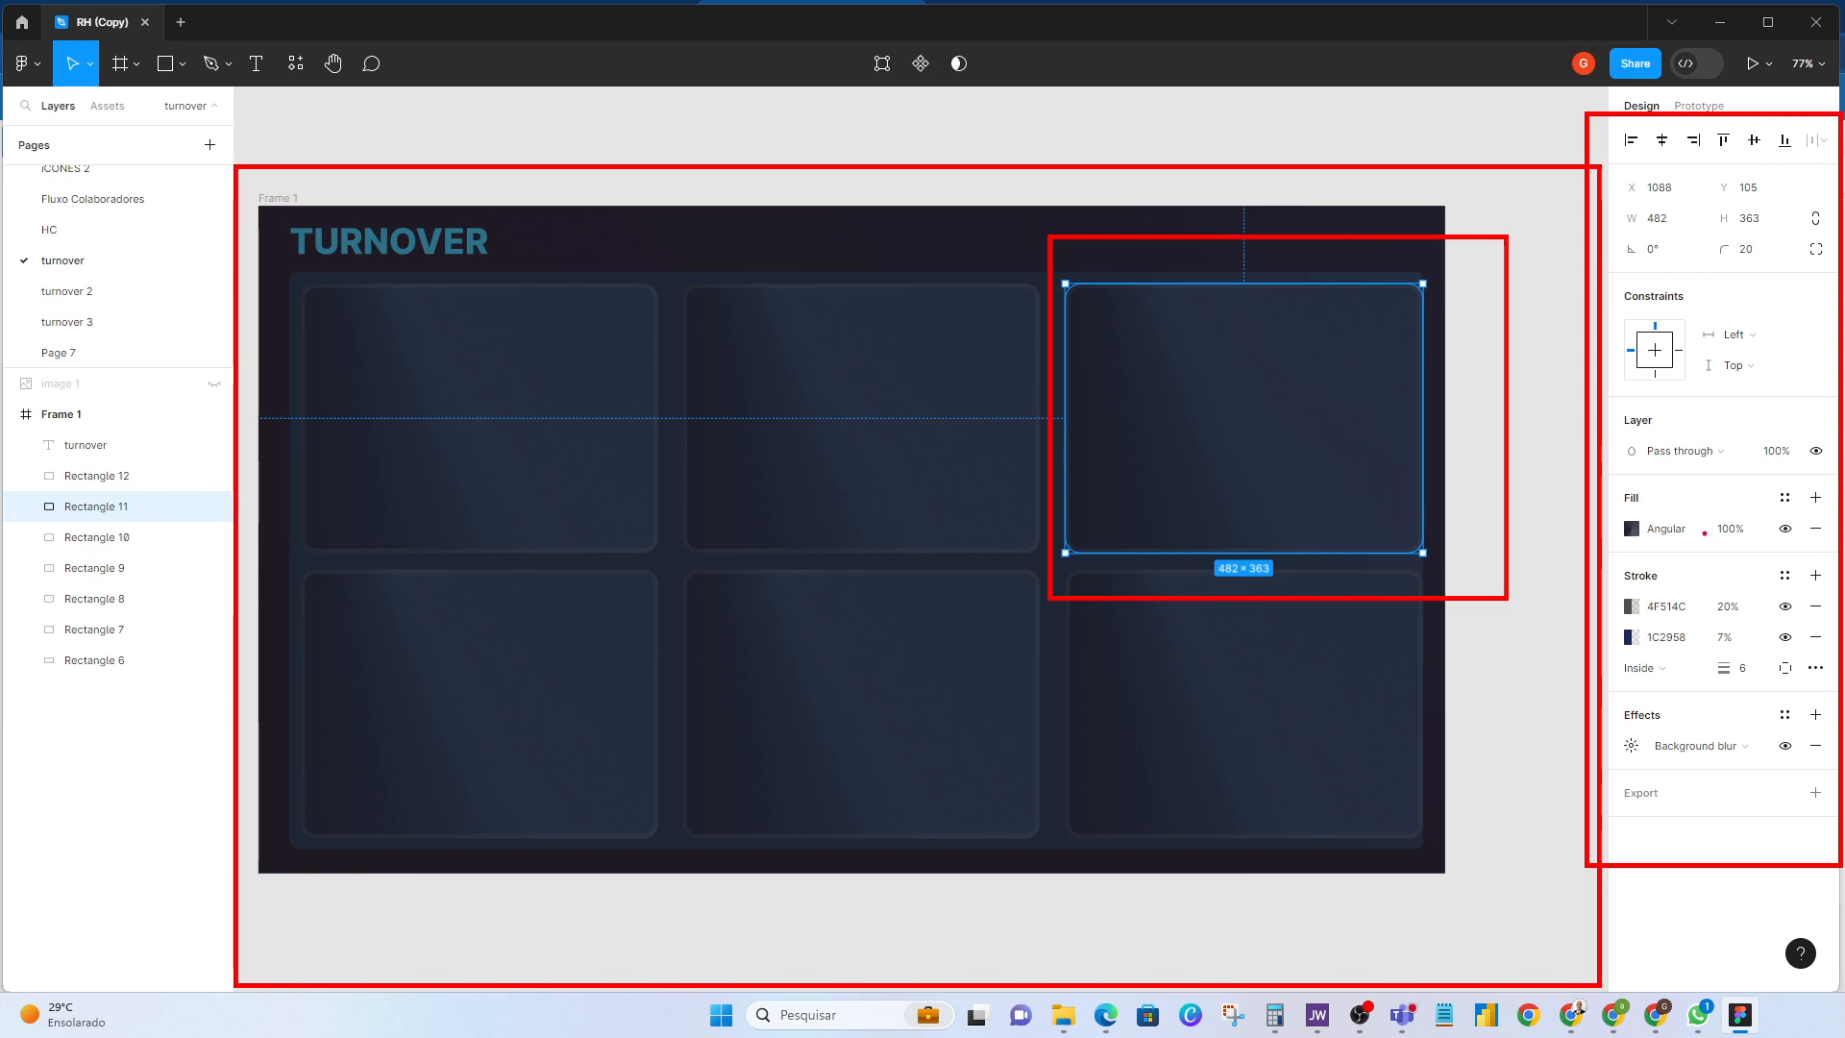
key(Escape)
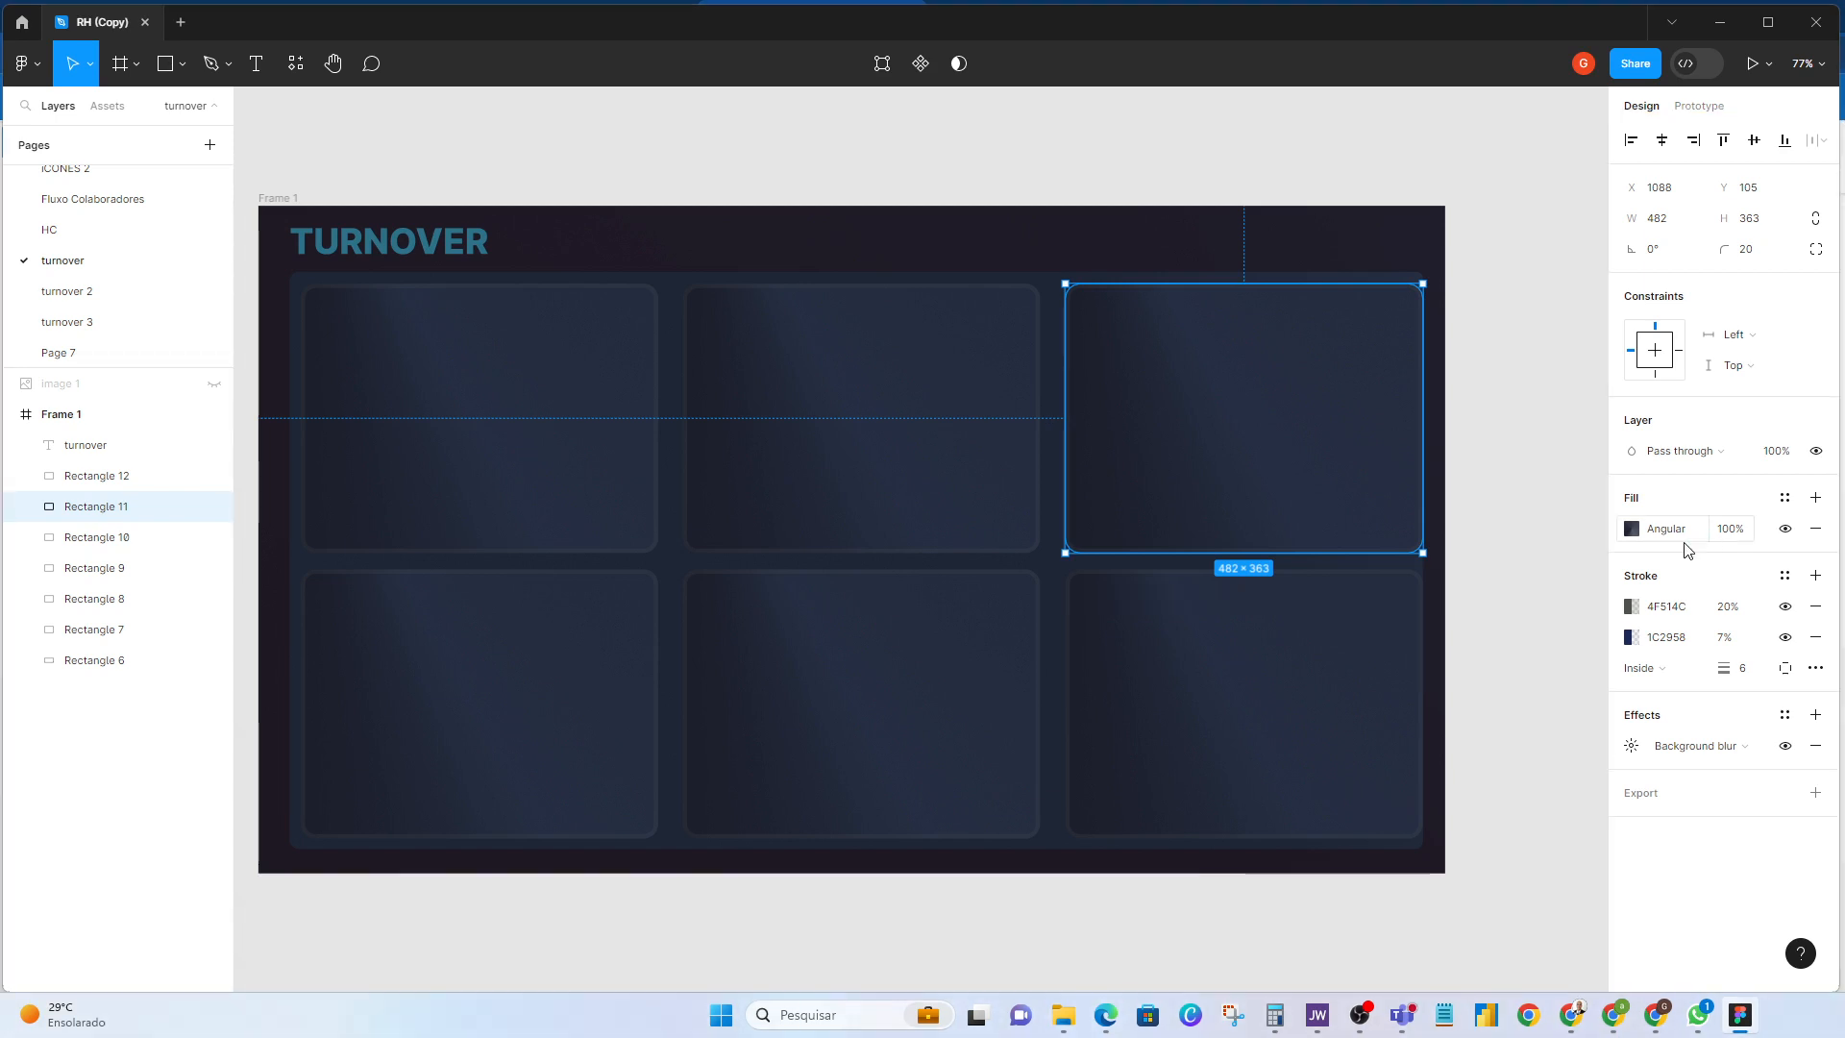
Step: Deselect the card and add a new page after the turnover page
click(1575, 527)
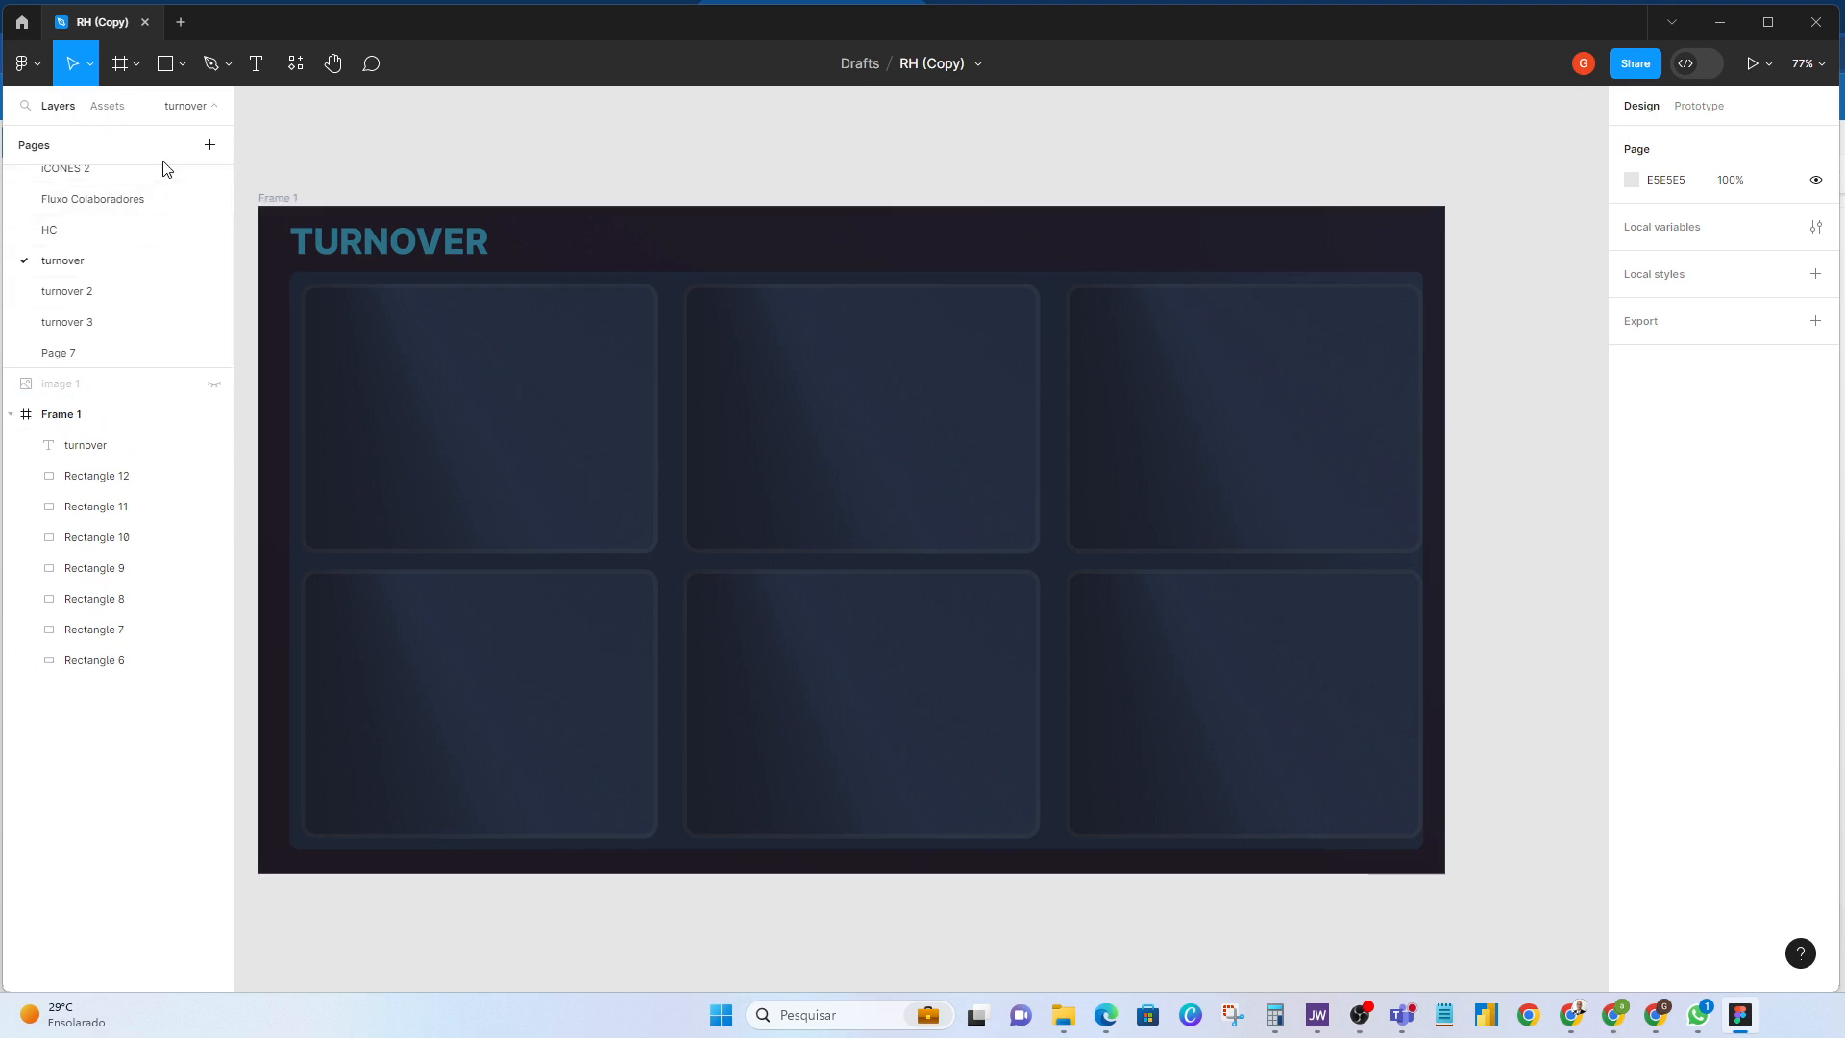
click(210, 145)
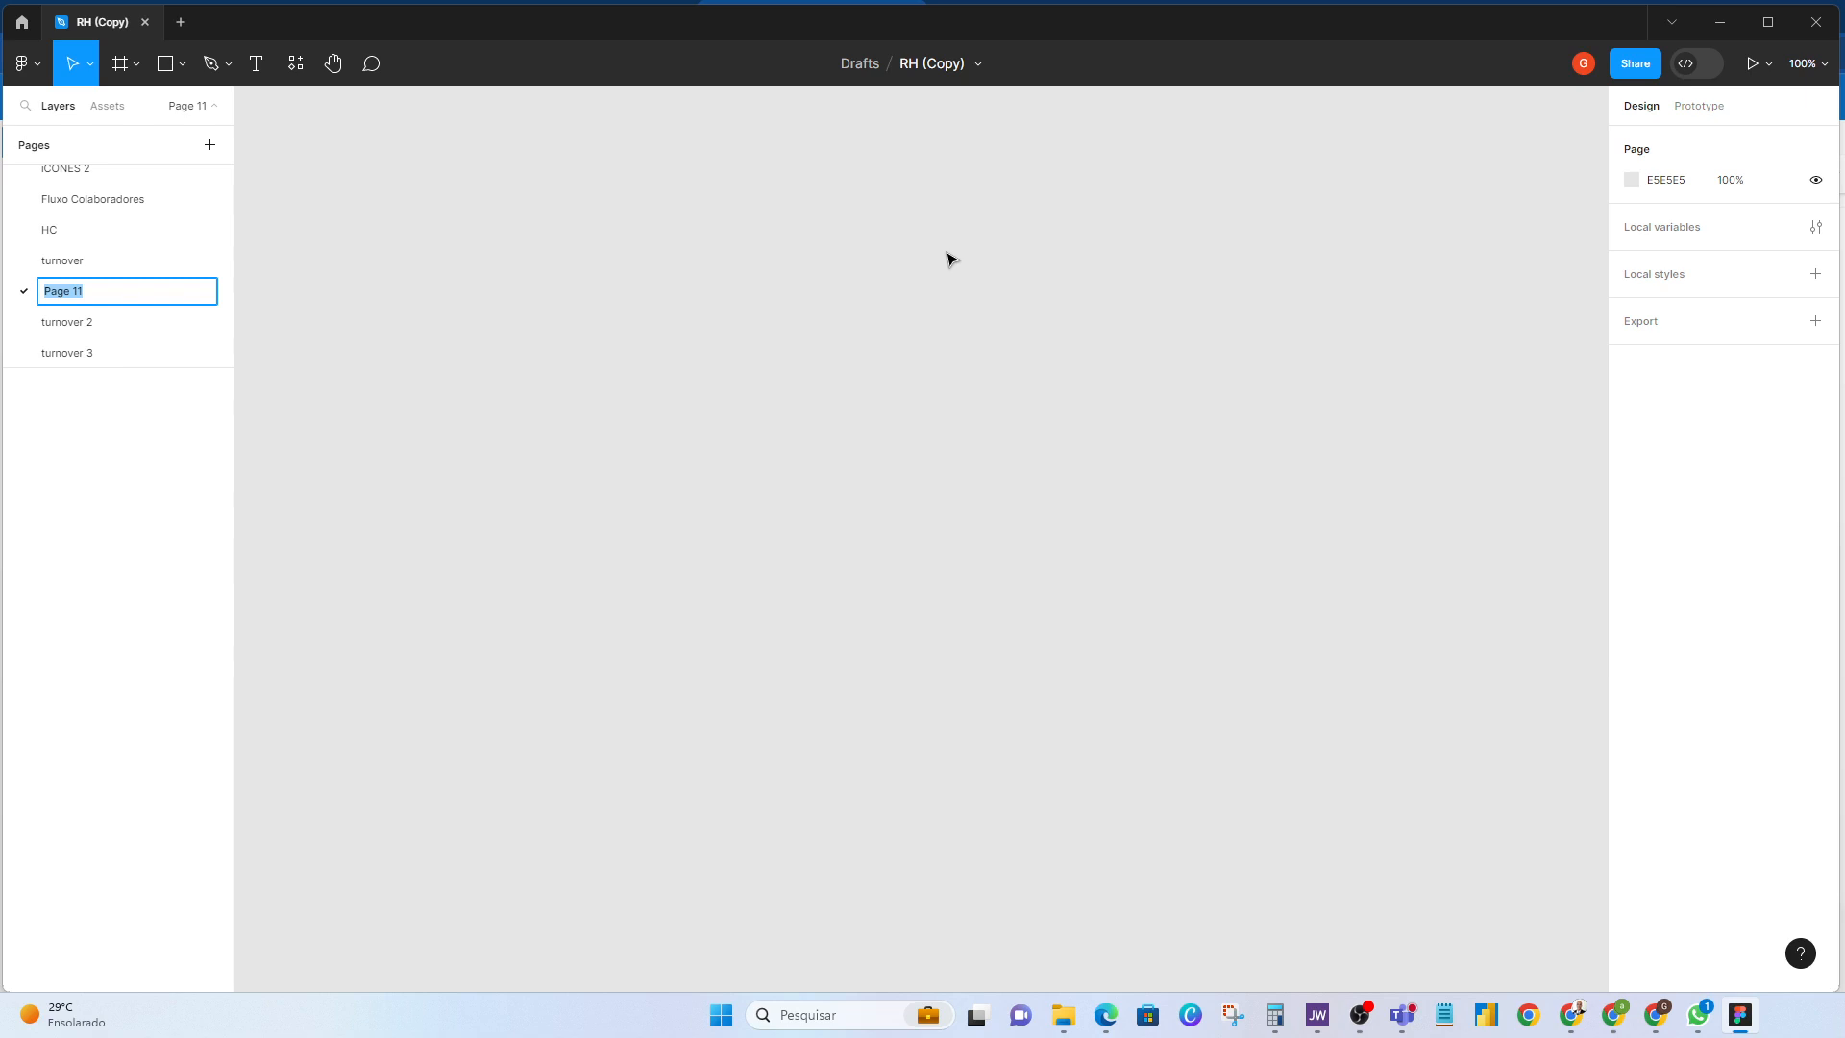
Step: Try 292121, FFFFFF and 1D0202 as the page background colour and set it back to E5E5E5
click(1666, 180)
click(1631, 180)
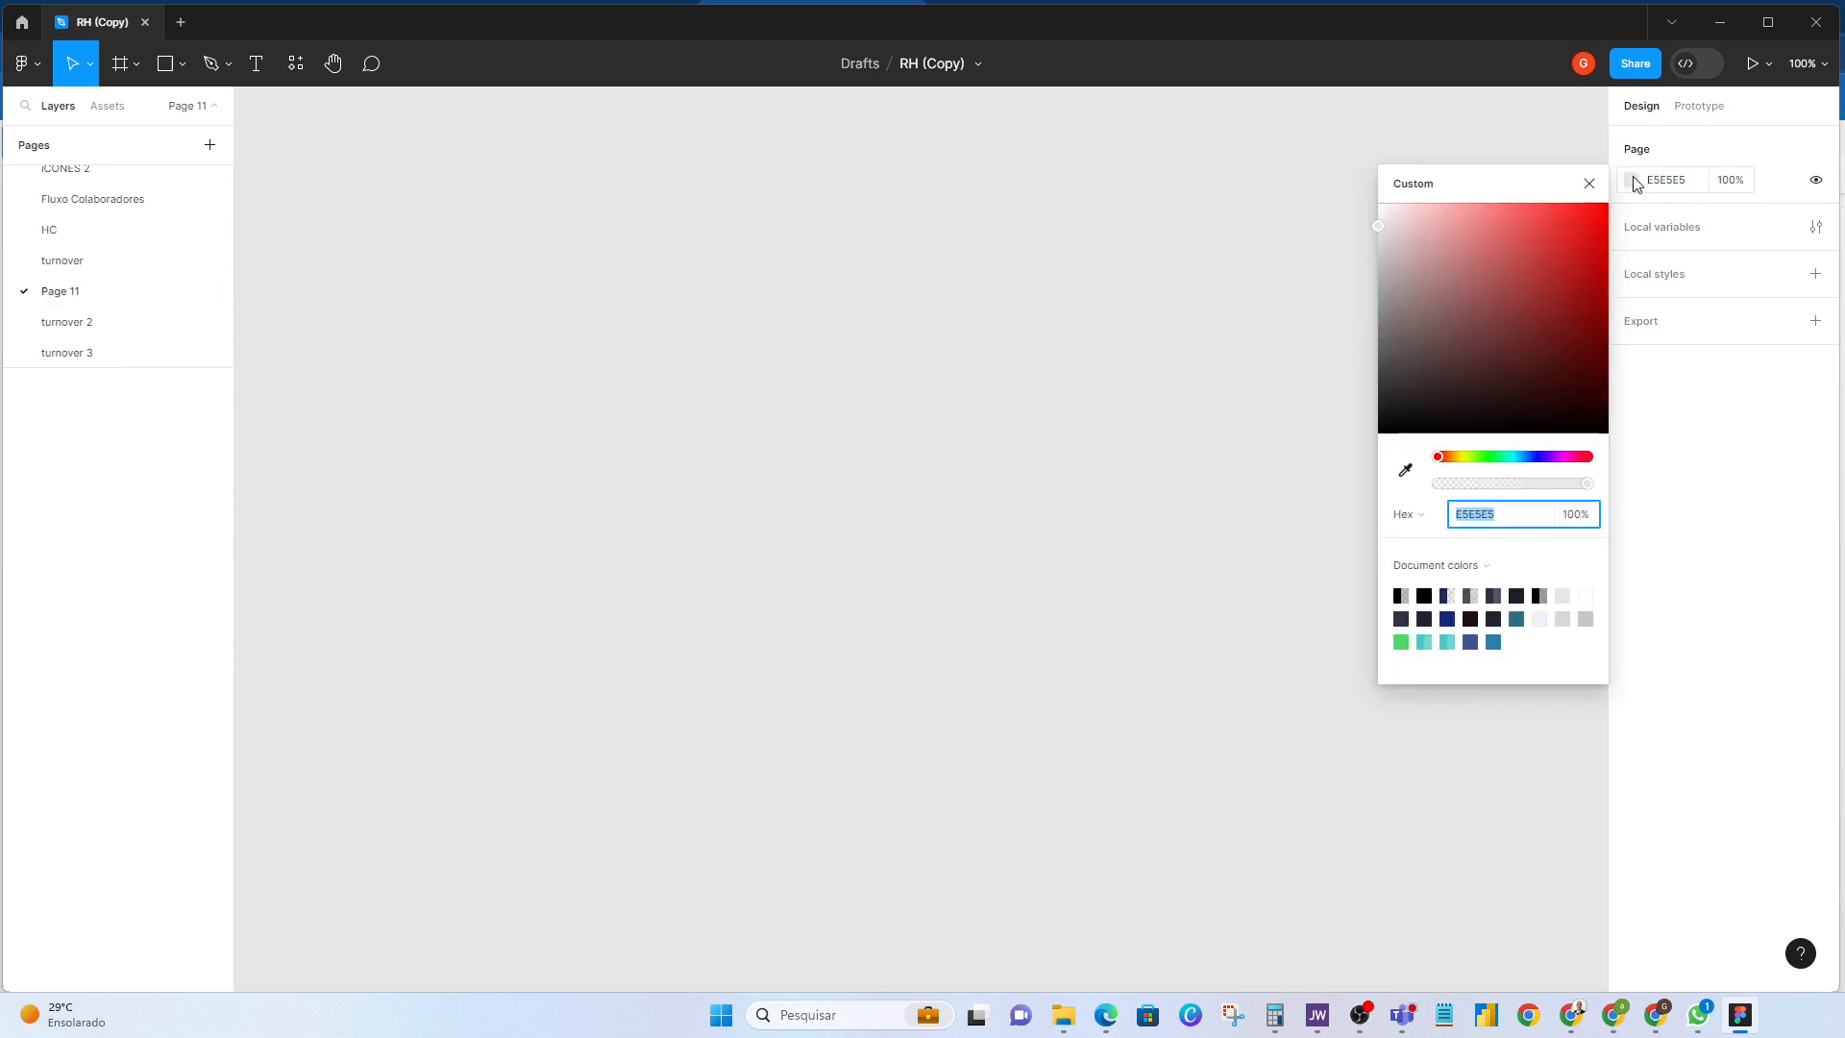
click(1552, 381)
drag(1535, 387, 1425, 399)
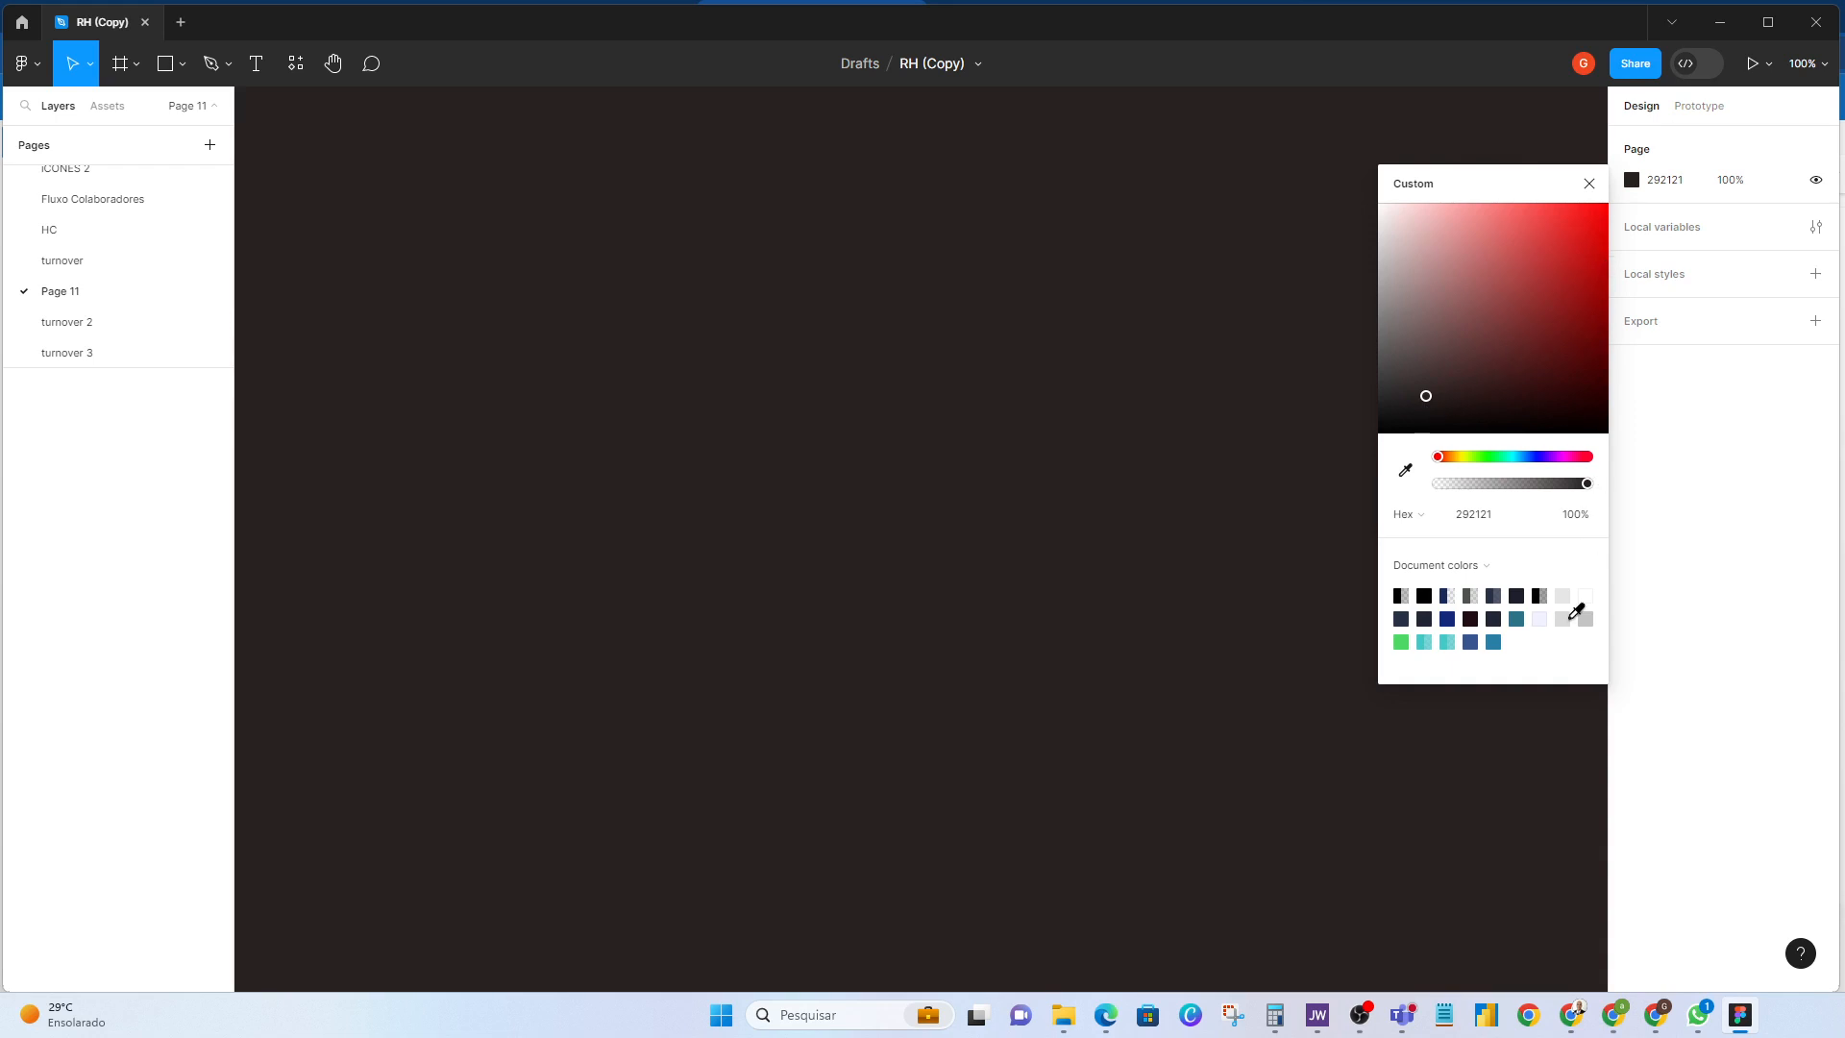
click(1585, 595)
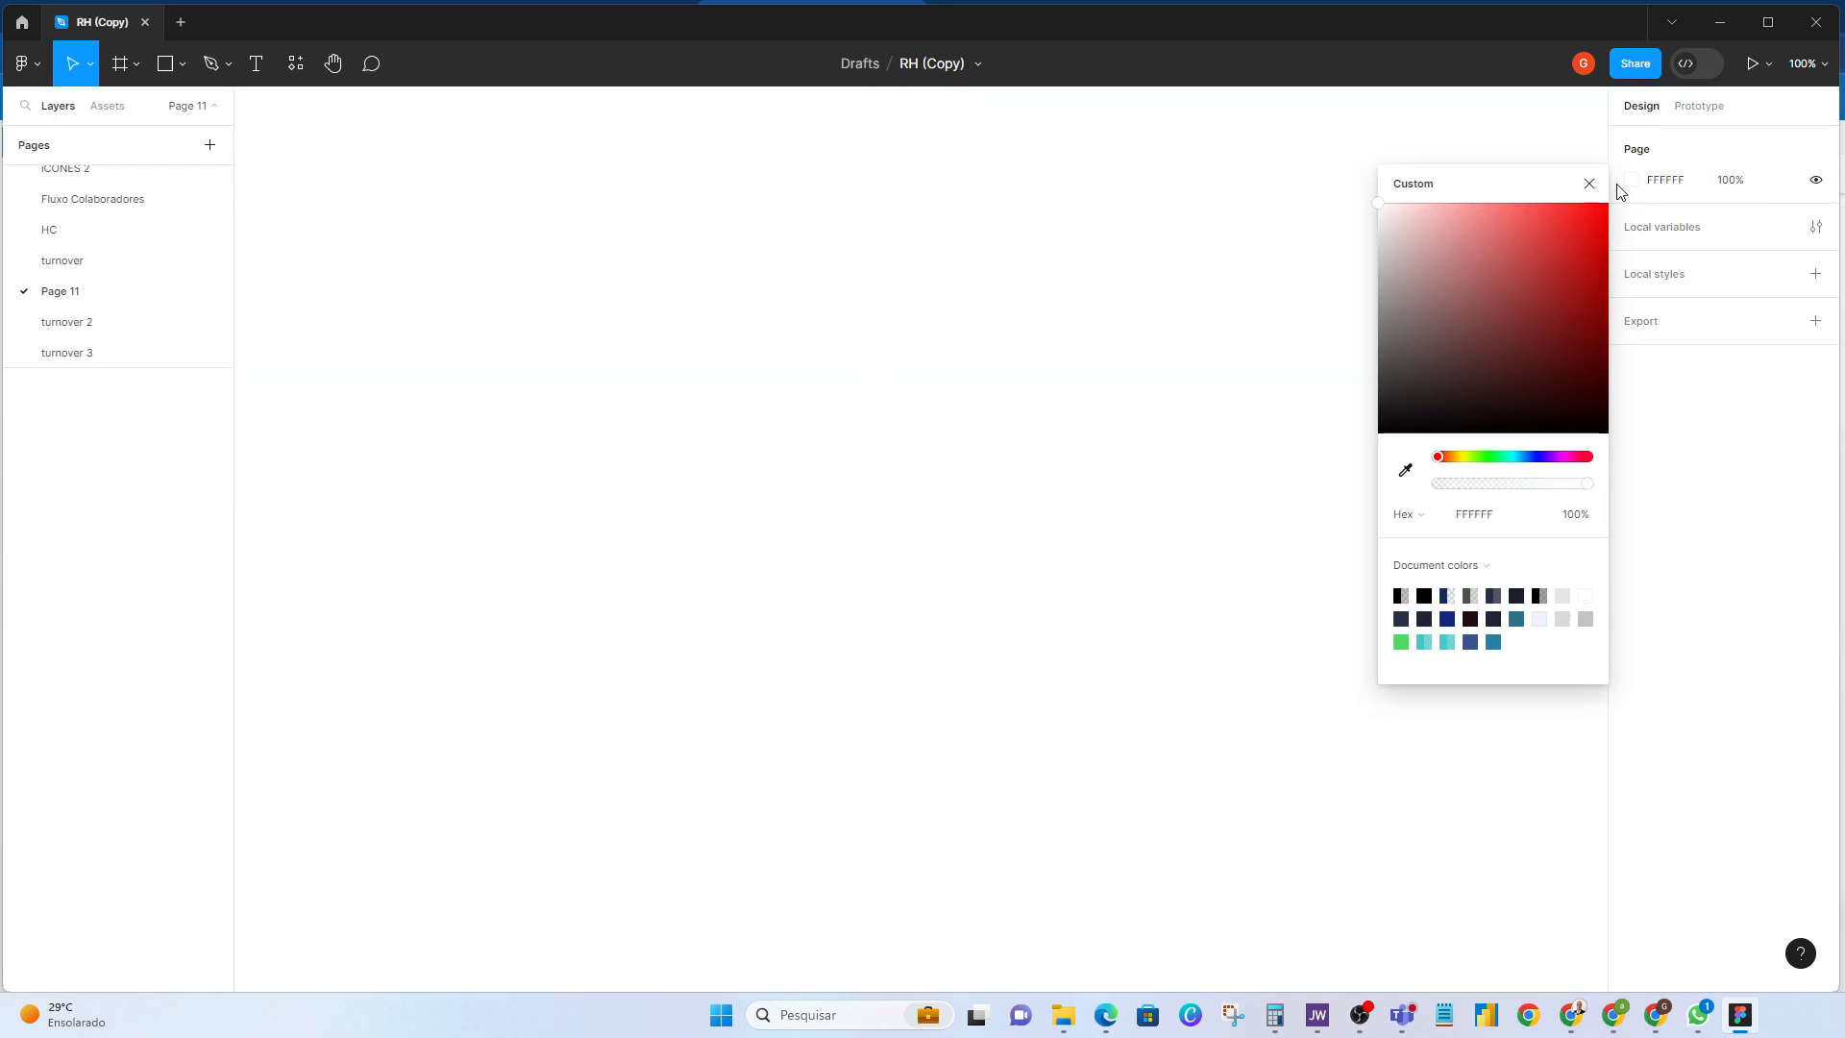
click(1591, 408)
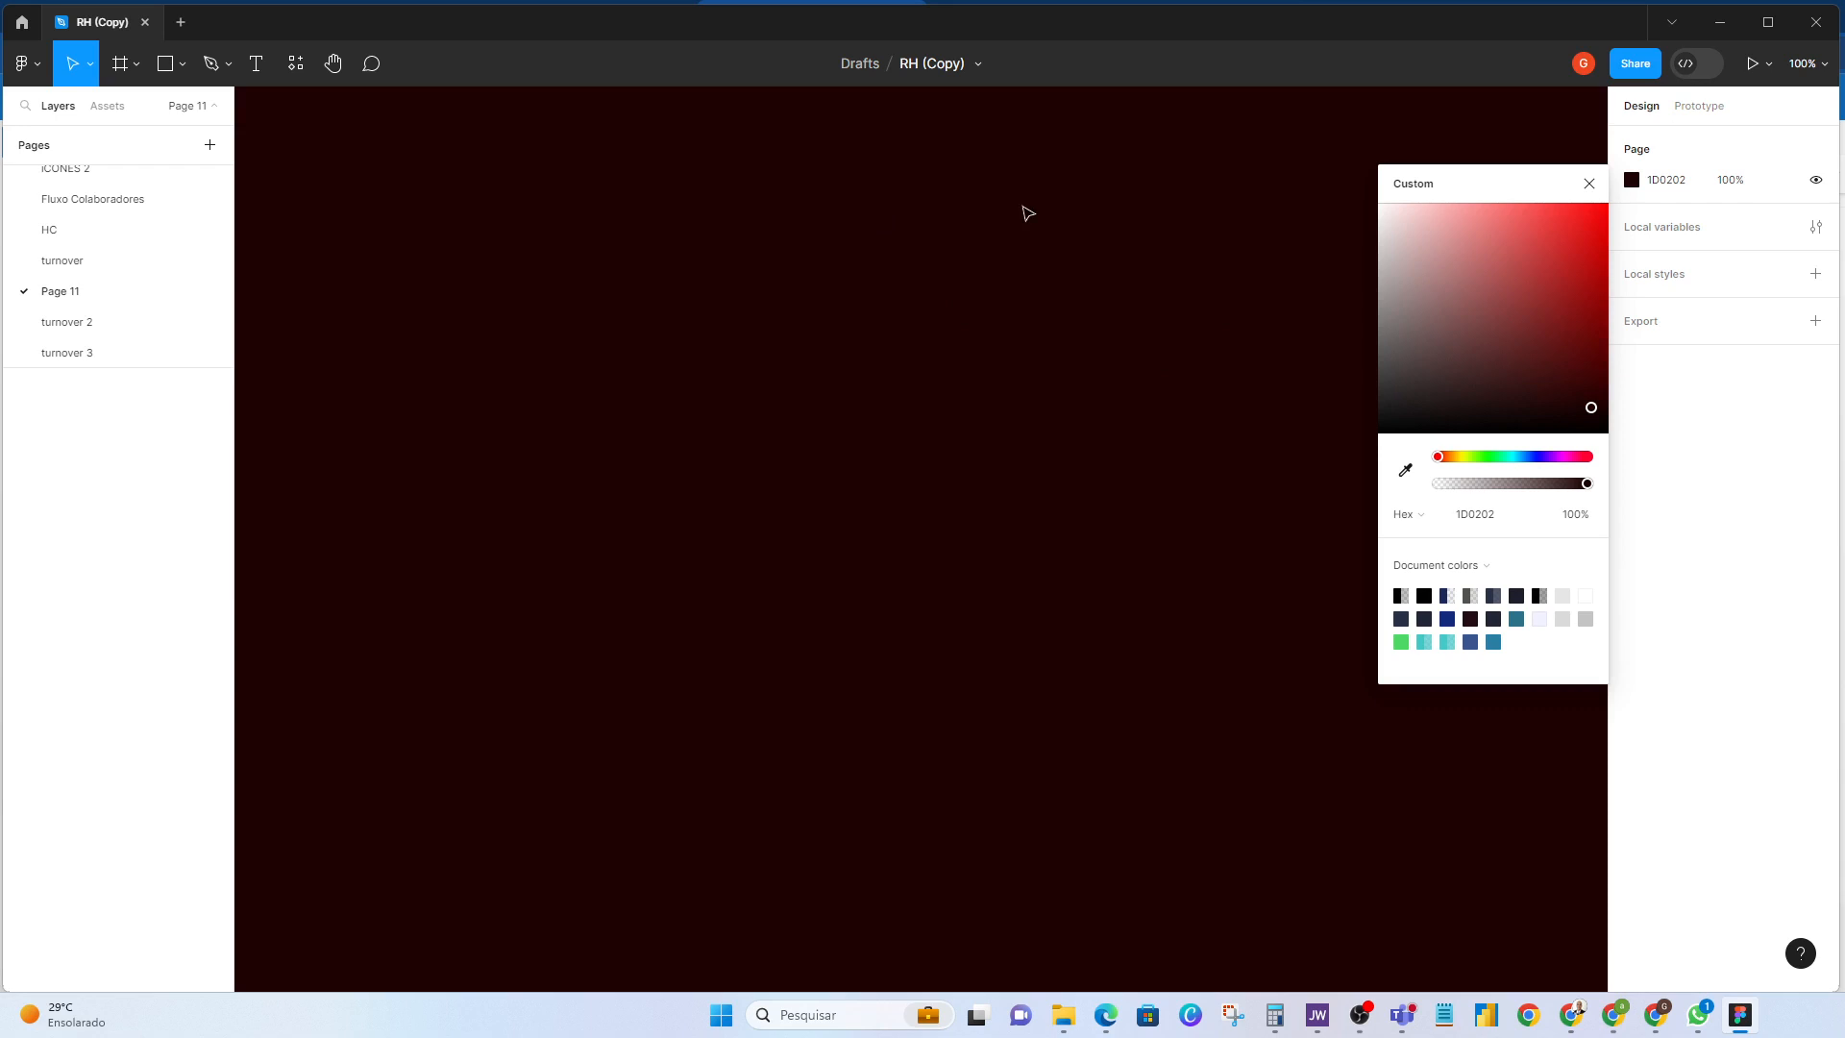
click(1560, 595)
click(980, 471)
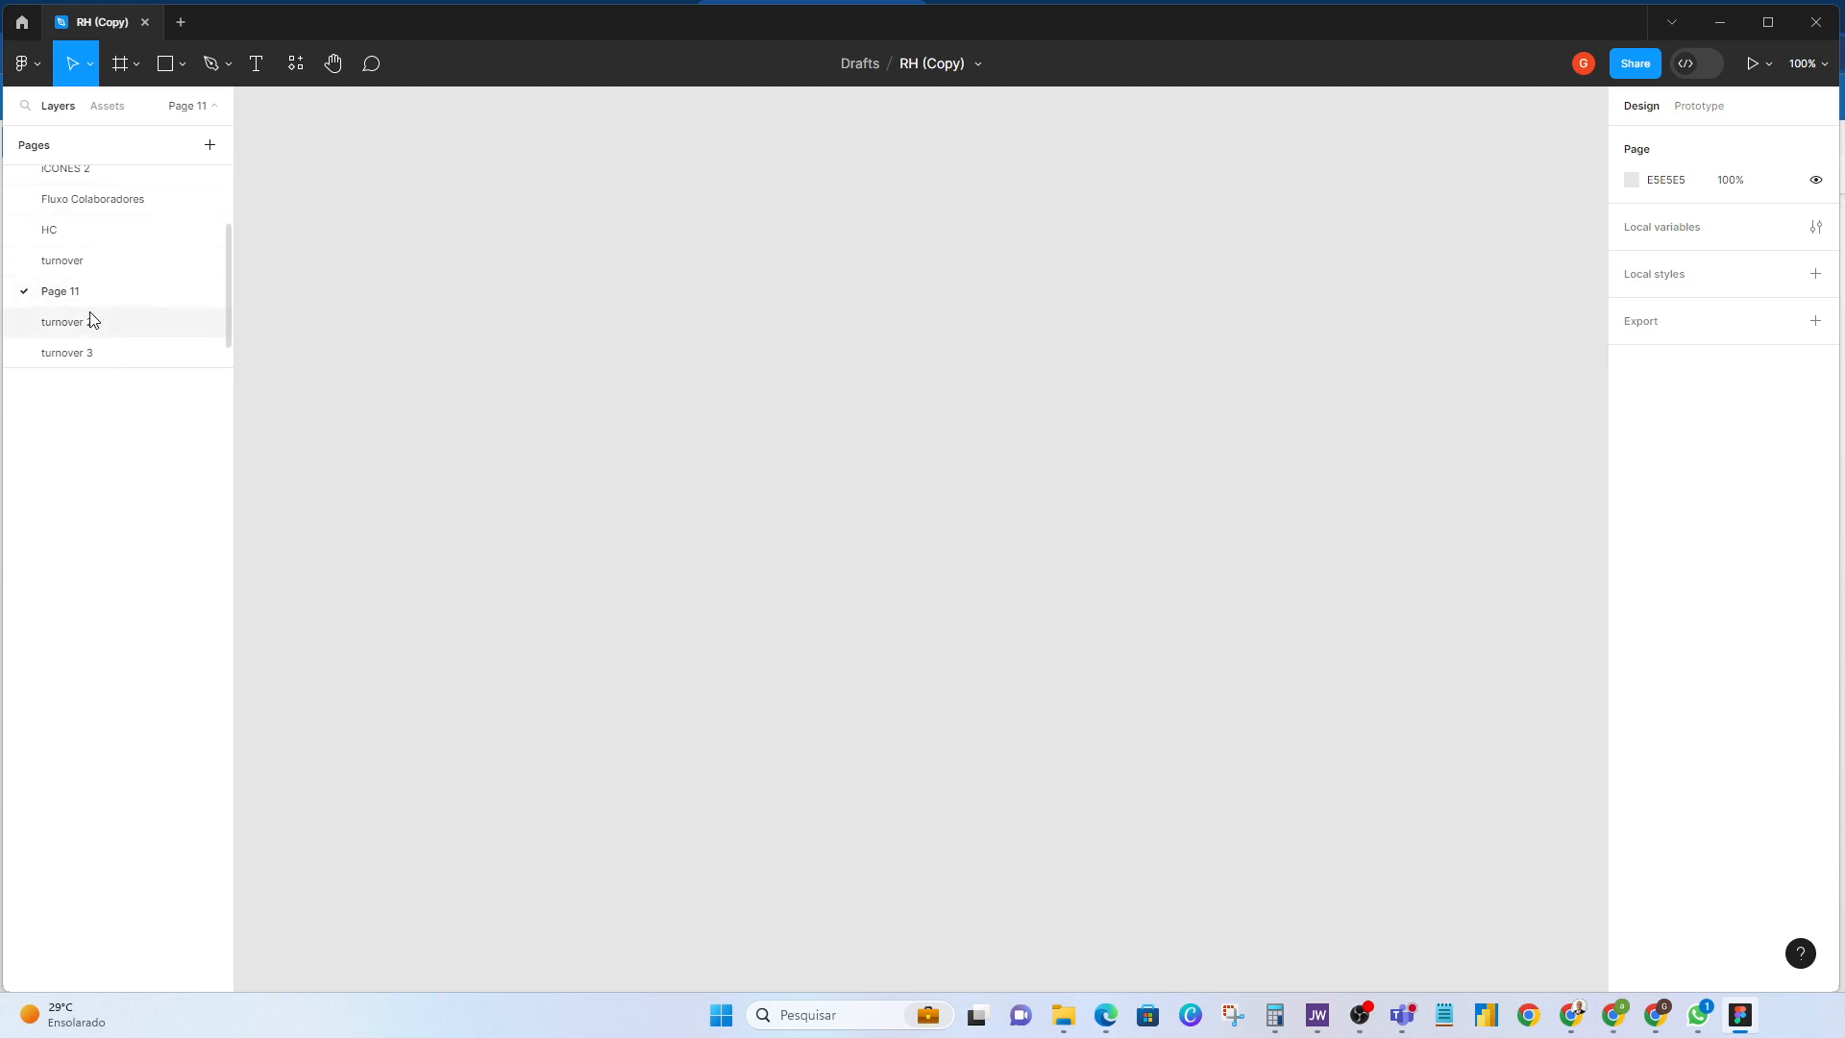
Step: Rename the new page as Aulão FIGMA Jornada PA
double_click(116, 304)
text(Aual)
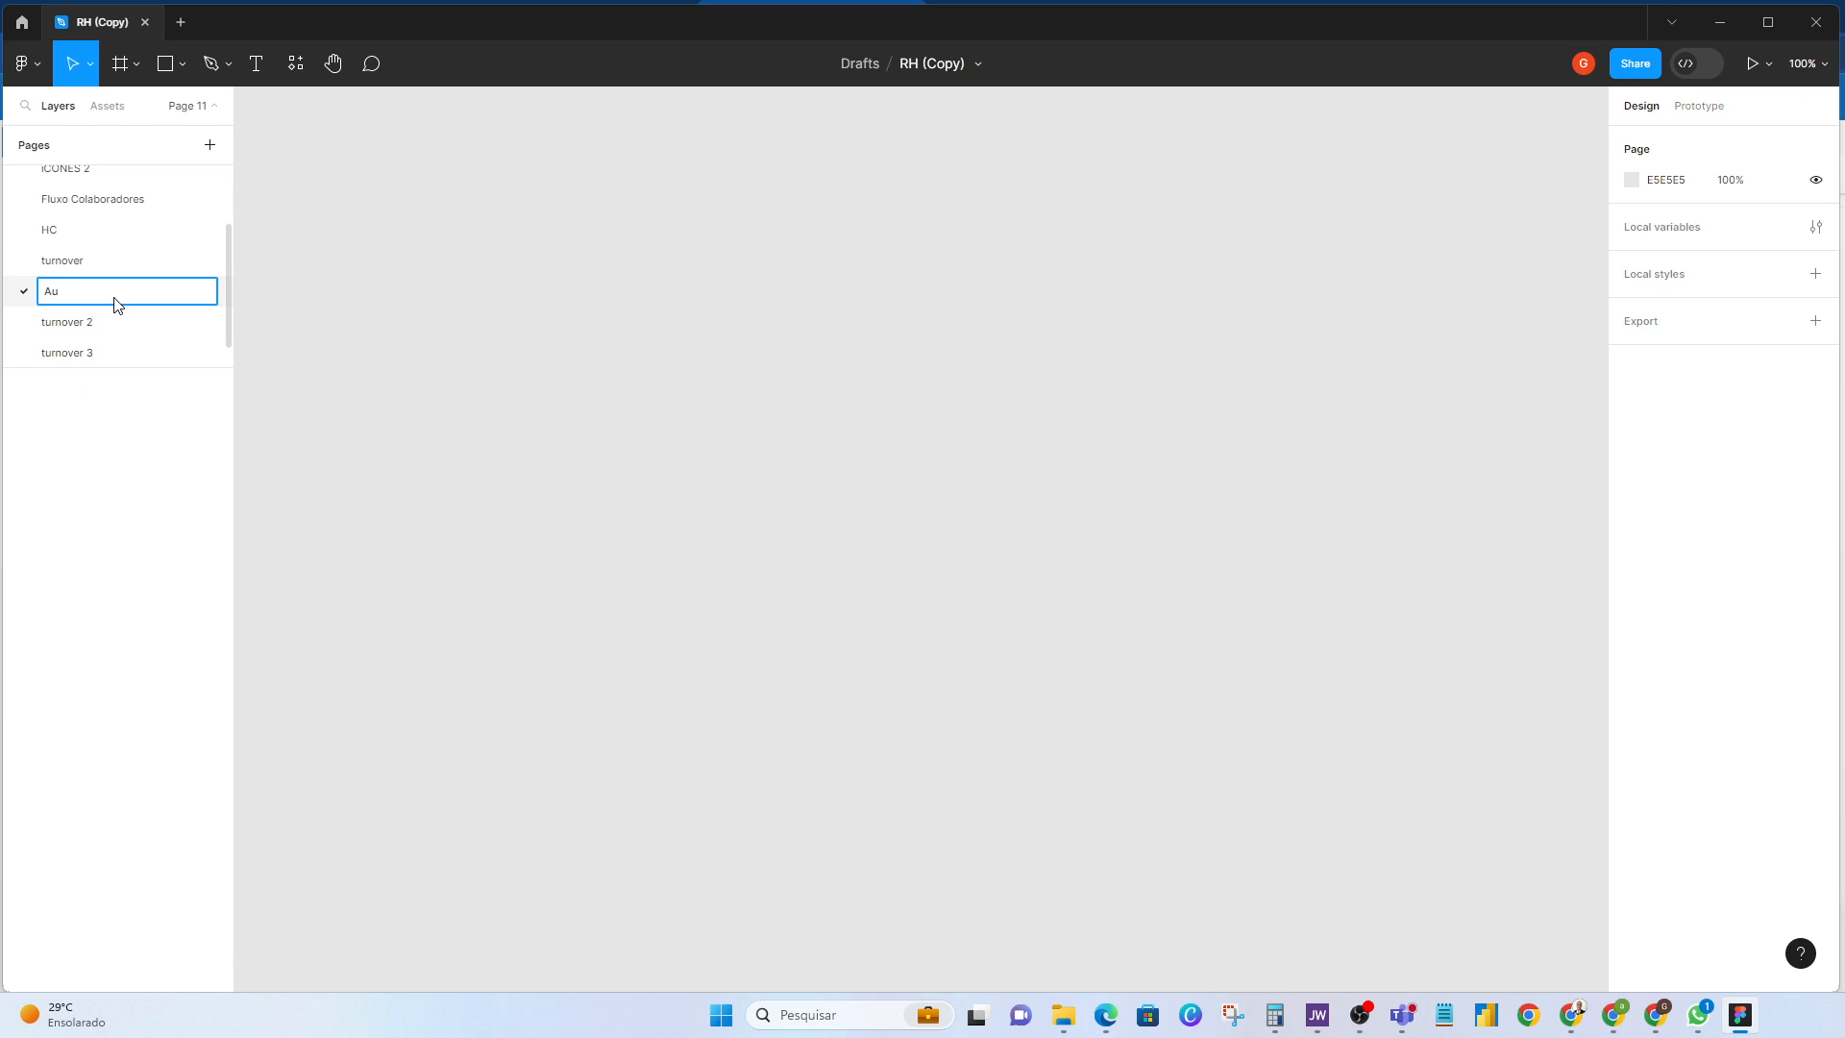
text(lão FIGMA -)
text(ornada PA)
click(407, 461)
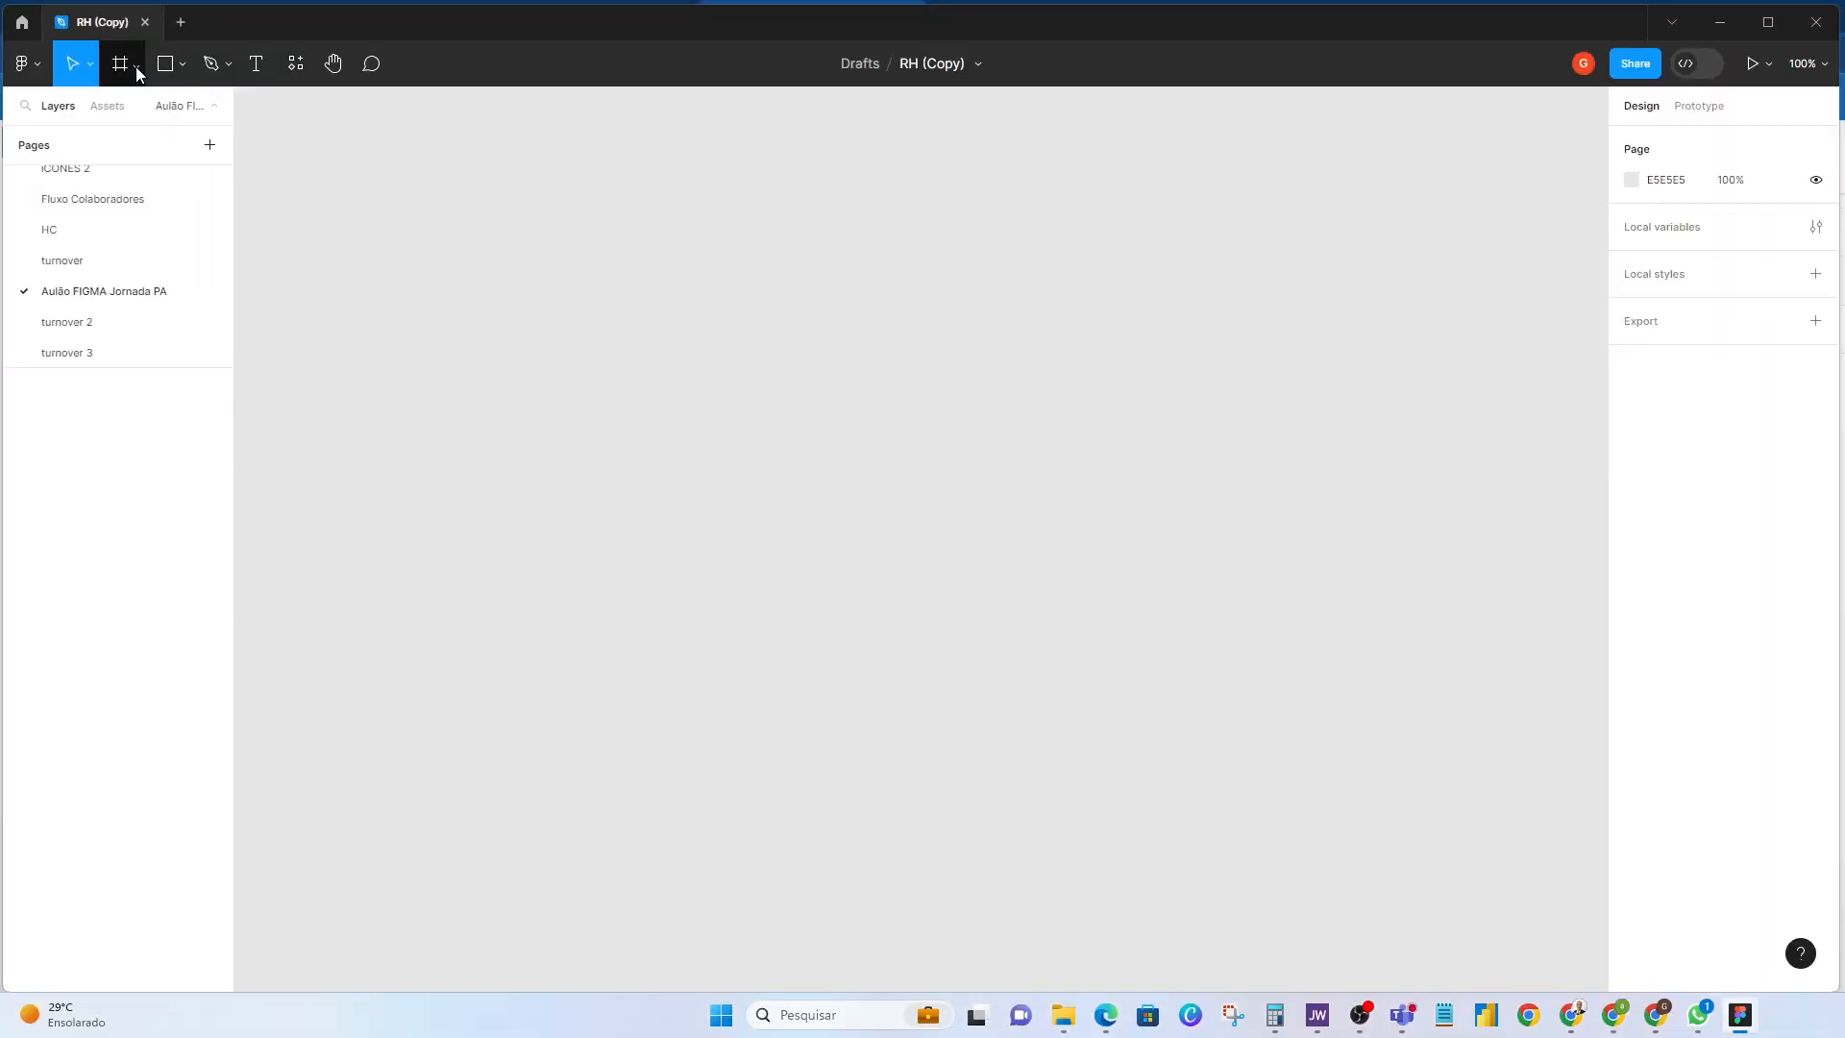
Step: Draw a frame about 1299 × 785 across the empty canvas of the new page
click(271, 133)
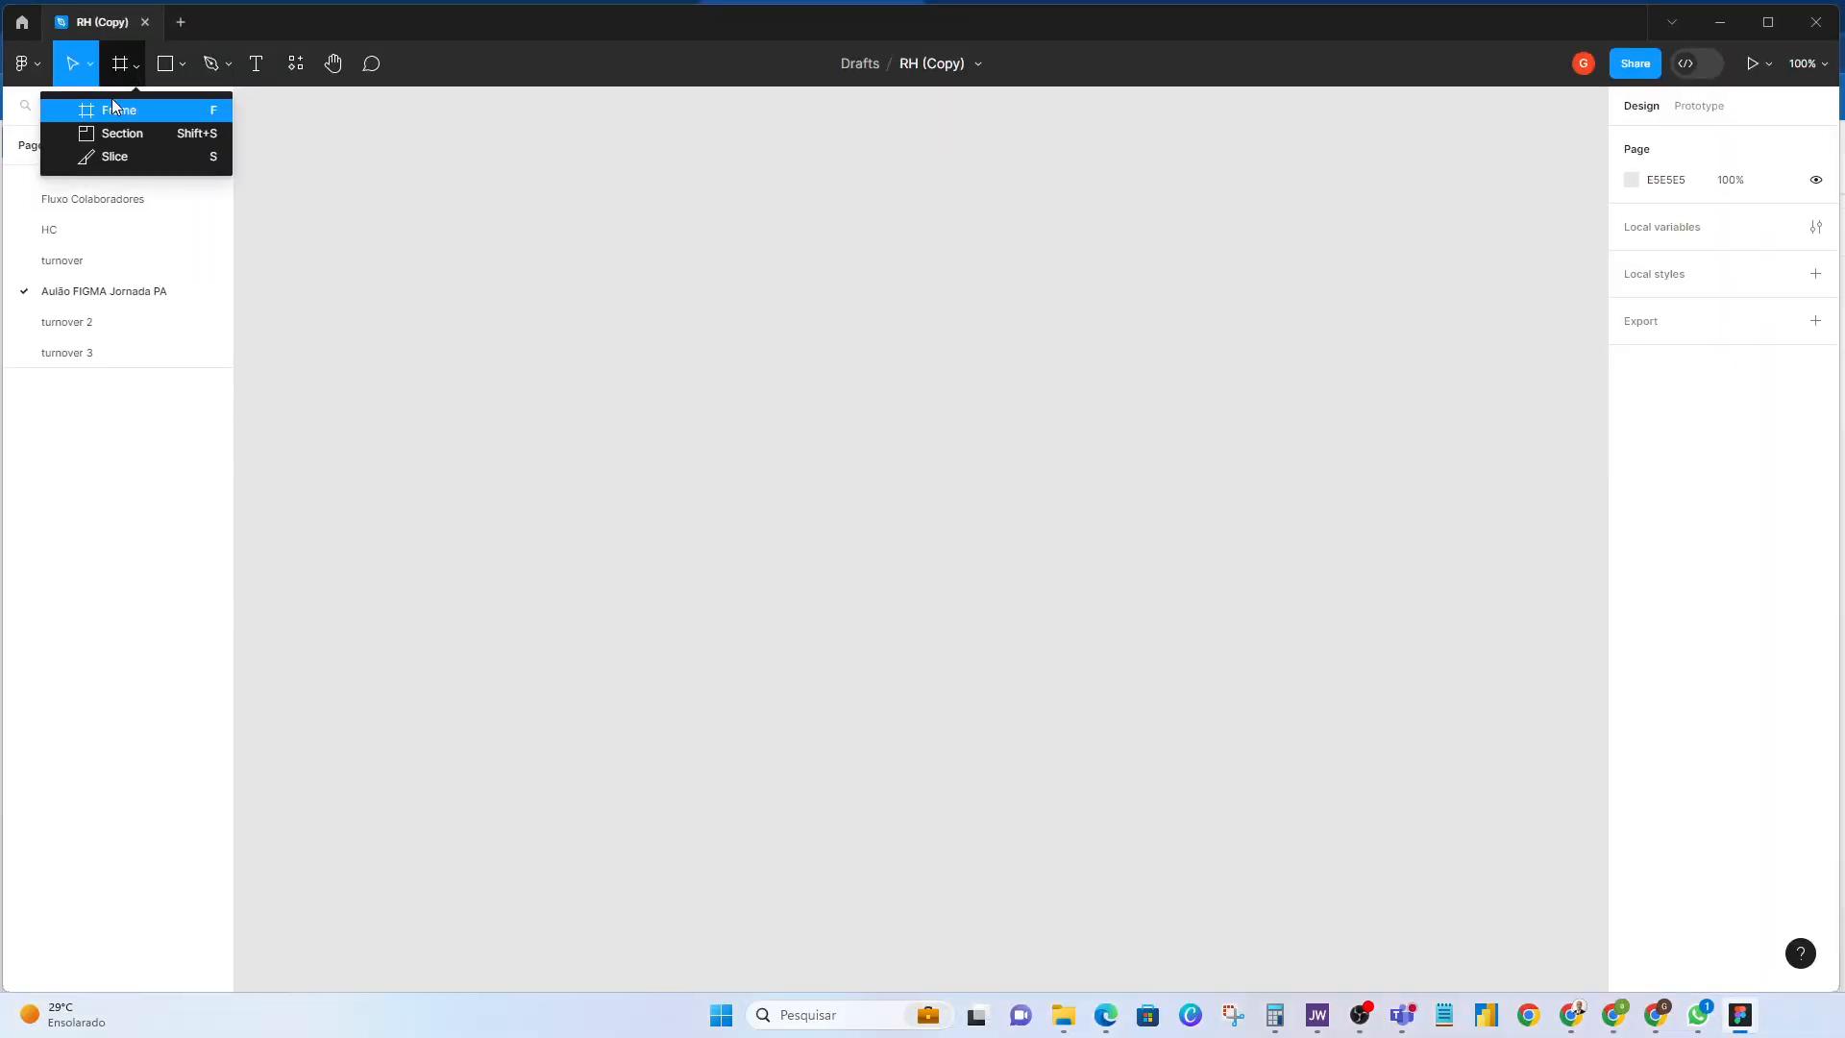
key(Escape)
key(f)
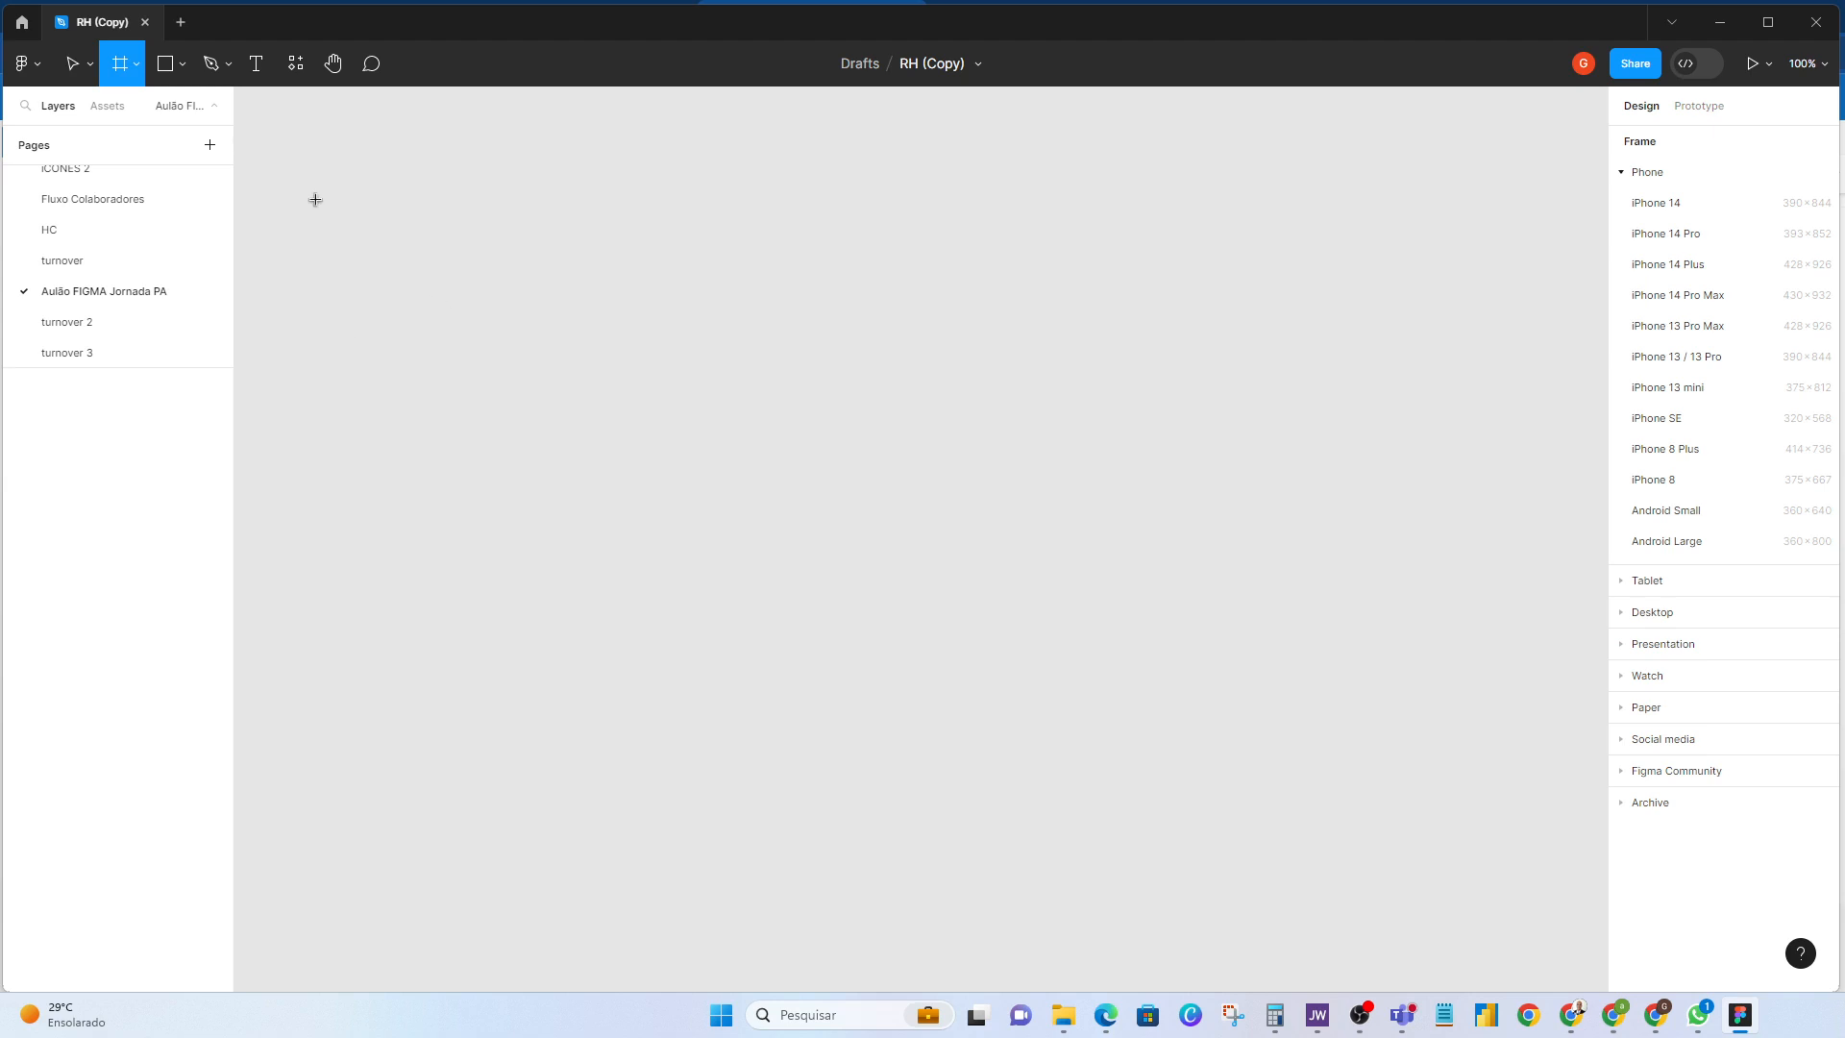
drag(300, 174, 639, 549)
drag(1058, 770, 1549, 928)
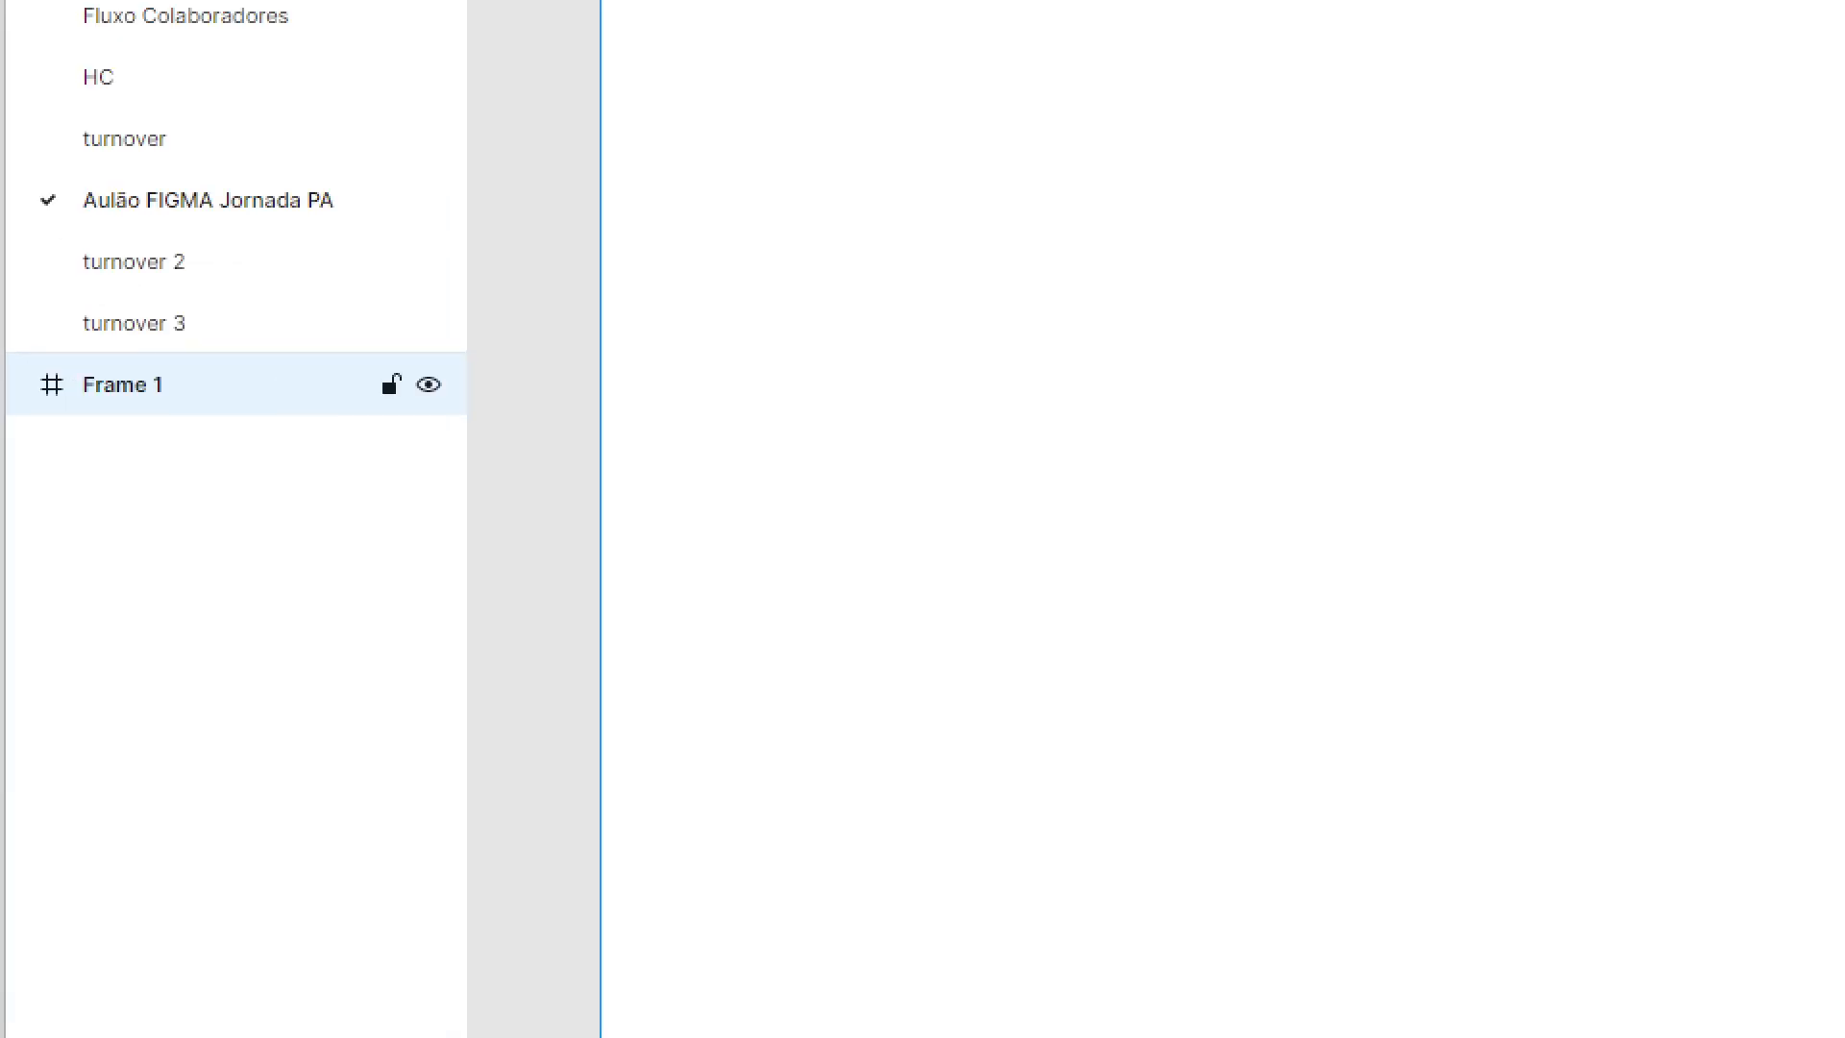
drag(10, 351, 212, 451)
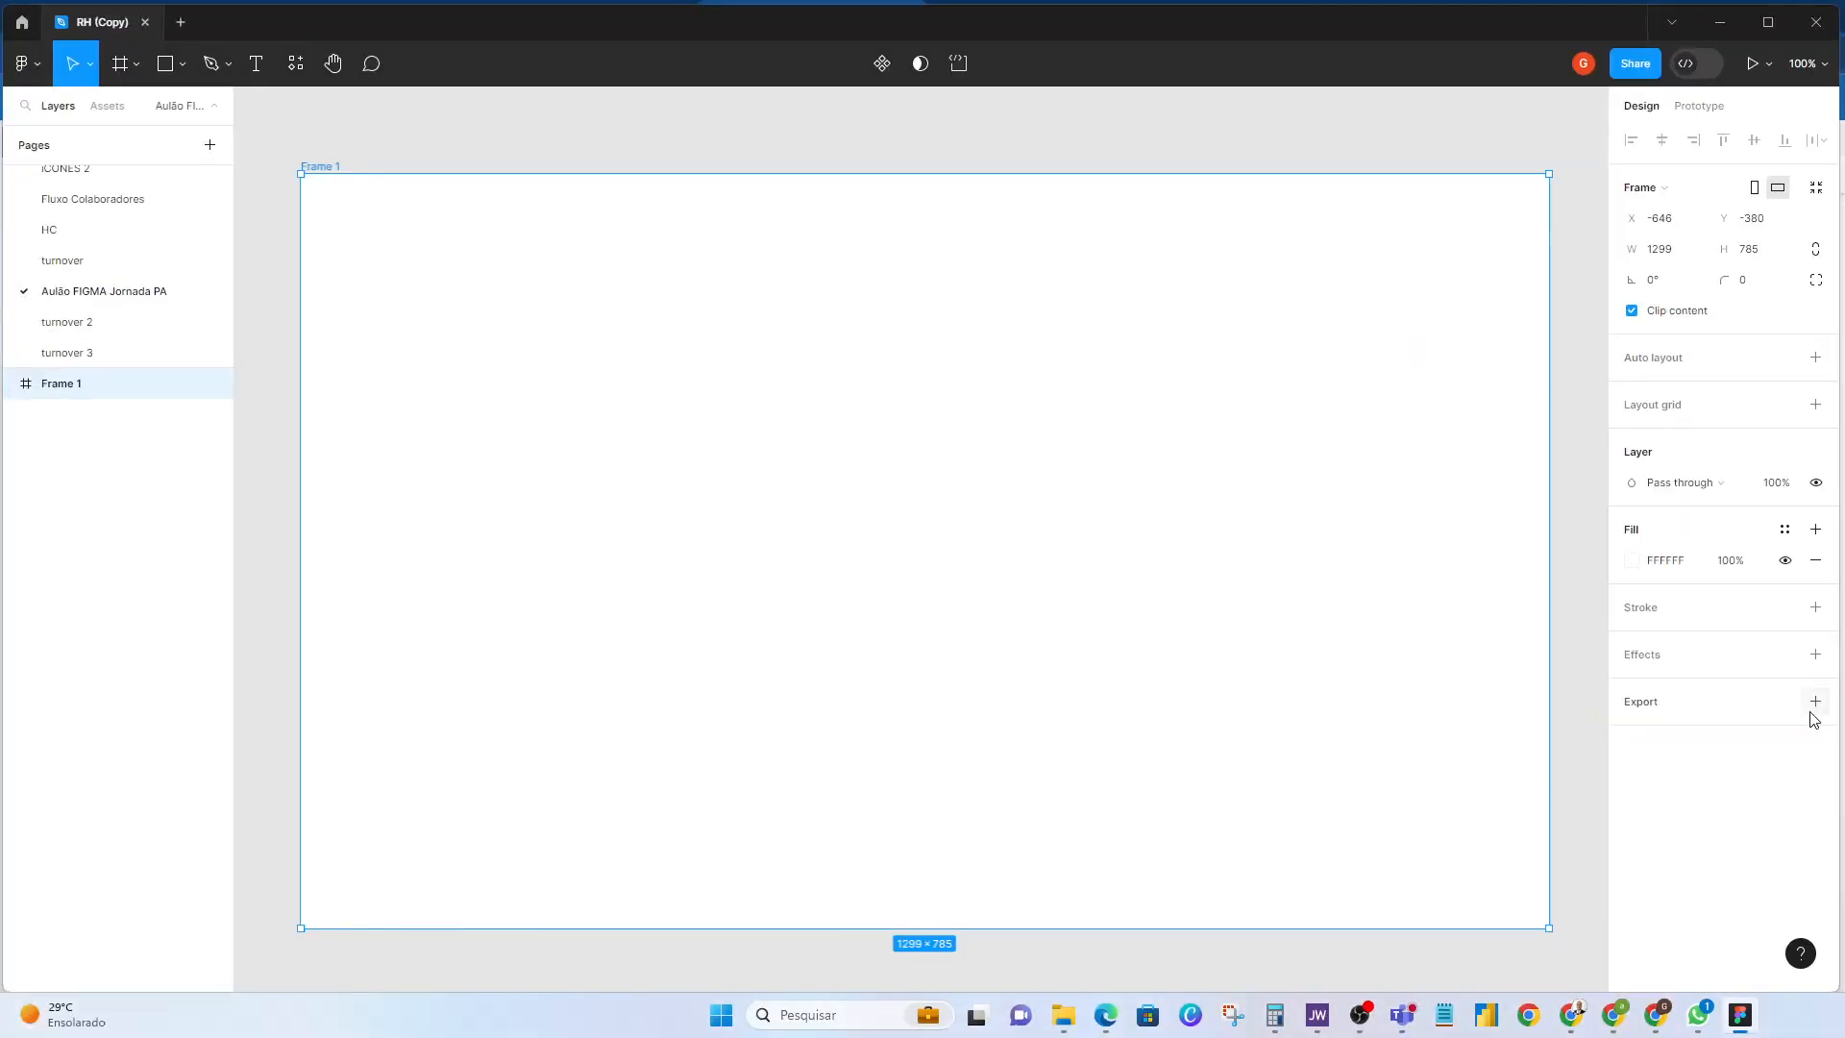
Step: Add an SVG export setting with the suffix HC to the frame, and start its export but cancel the save
click(1813, 702)
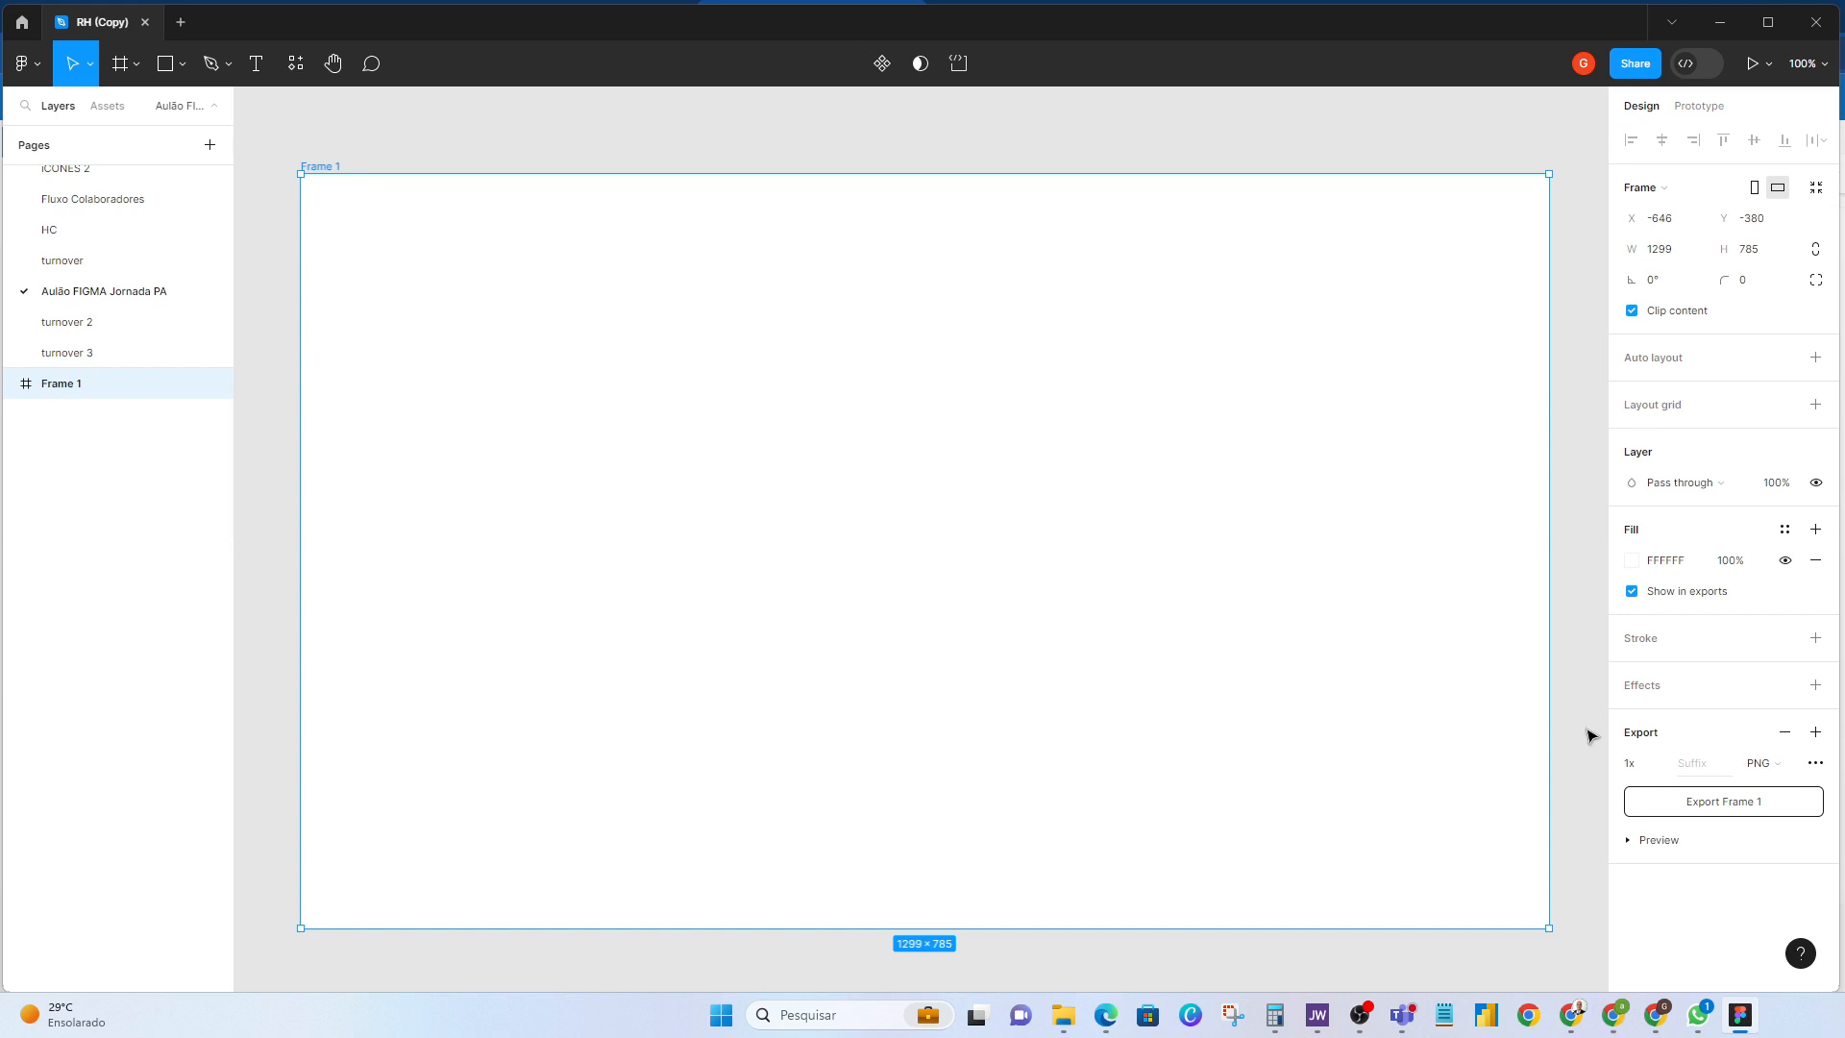
click(1773, 766)
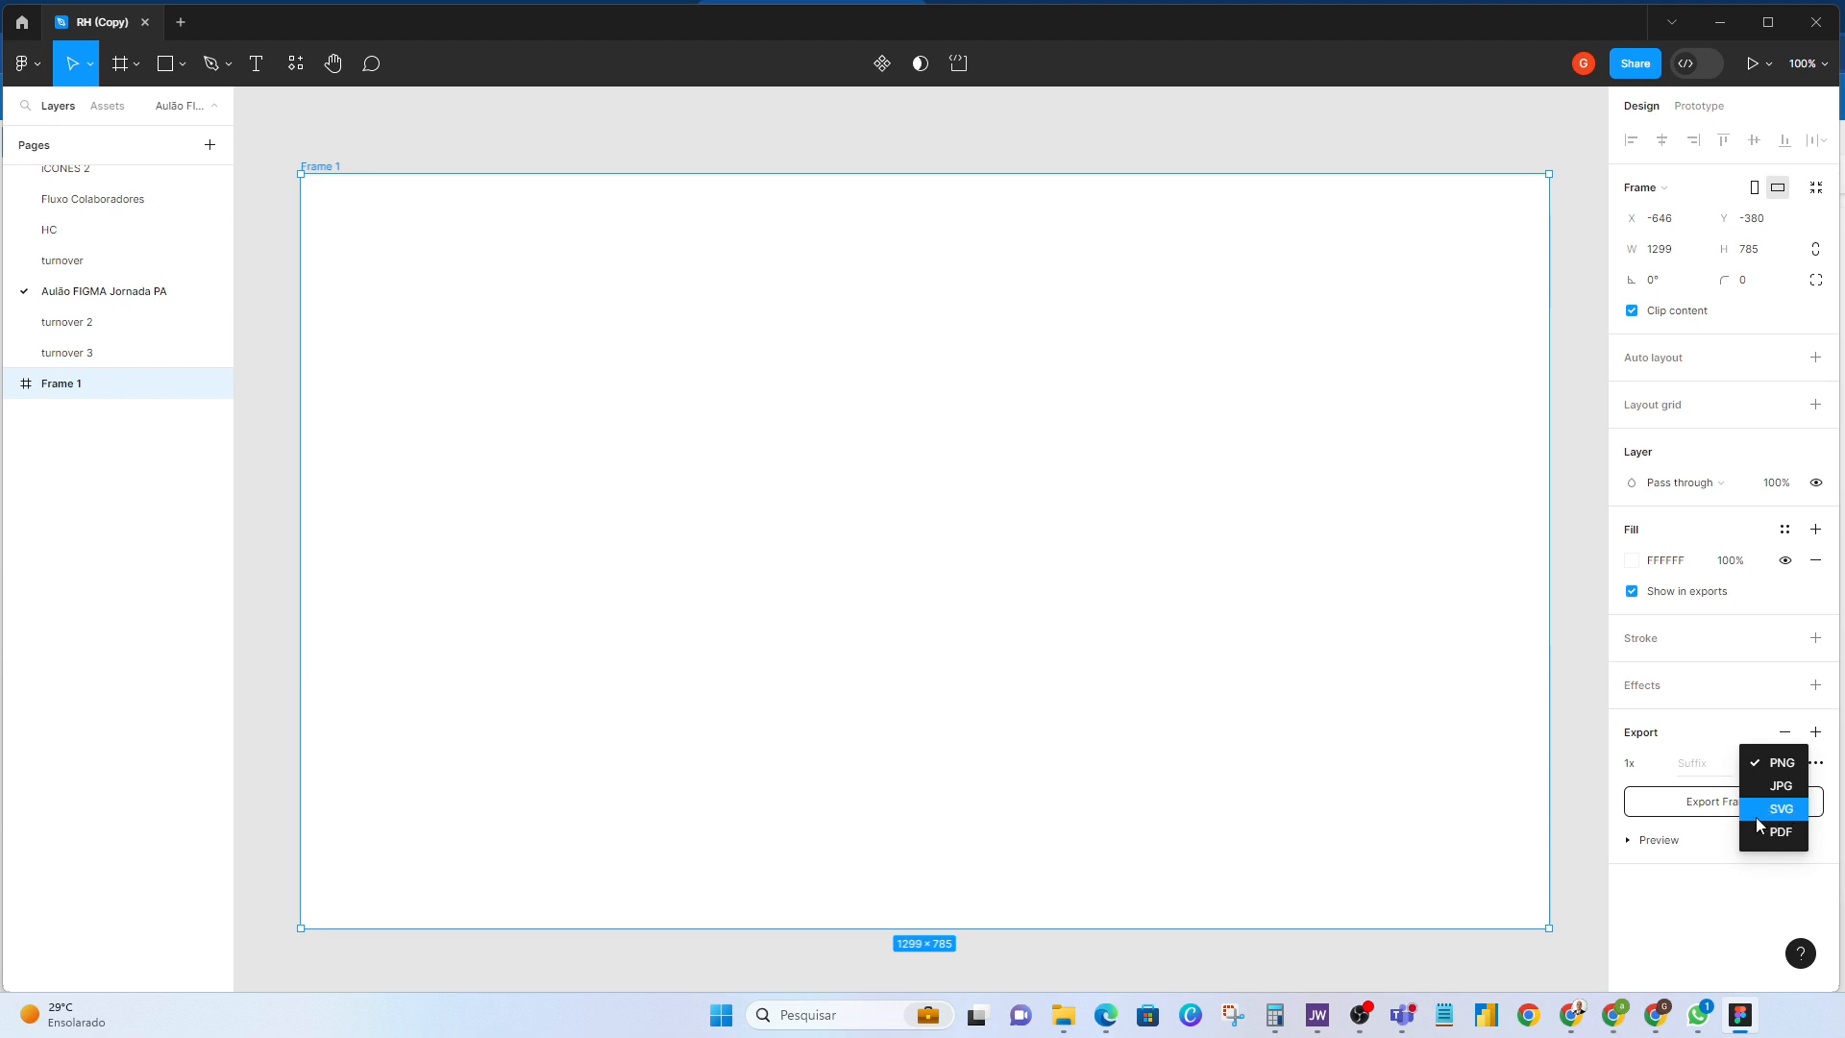
click(1766, 814)
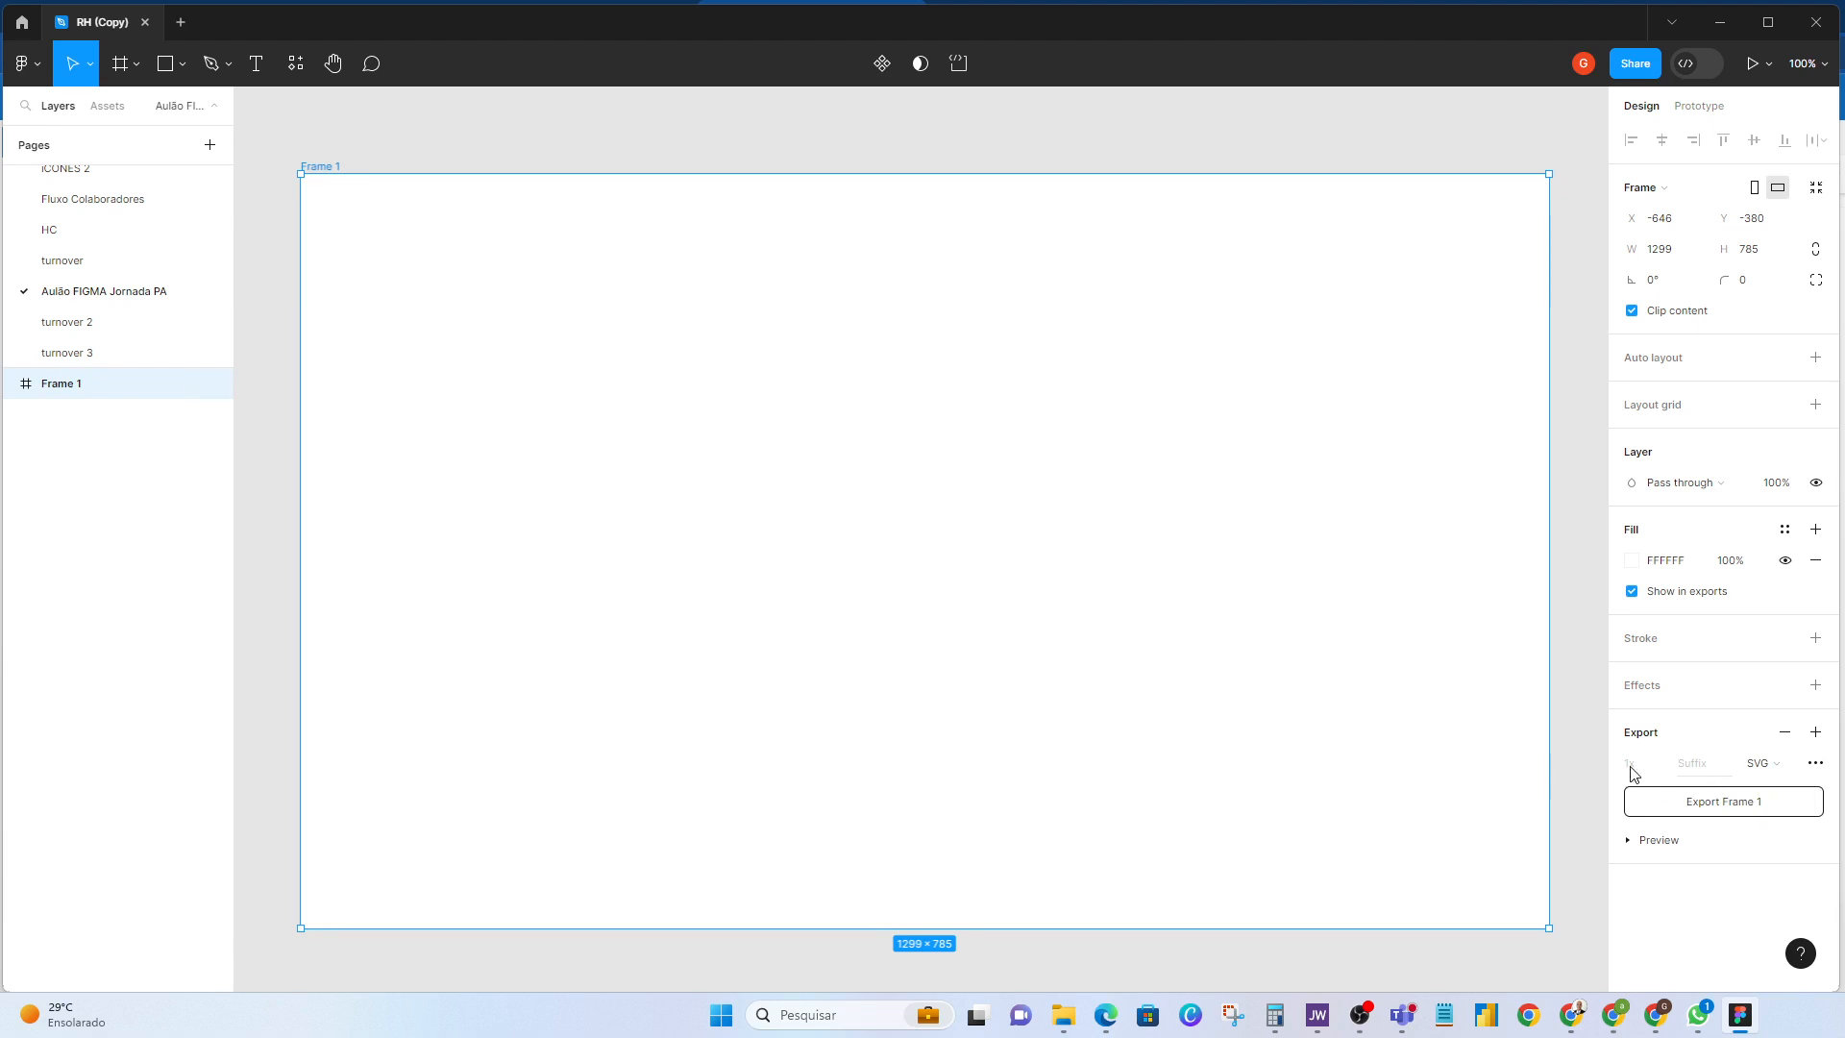
click(1702, 765)
click(1727, 802)
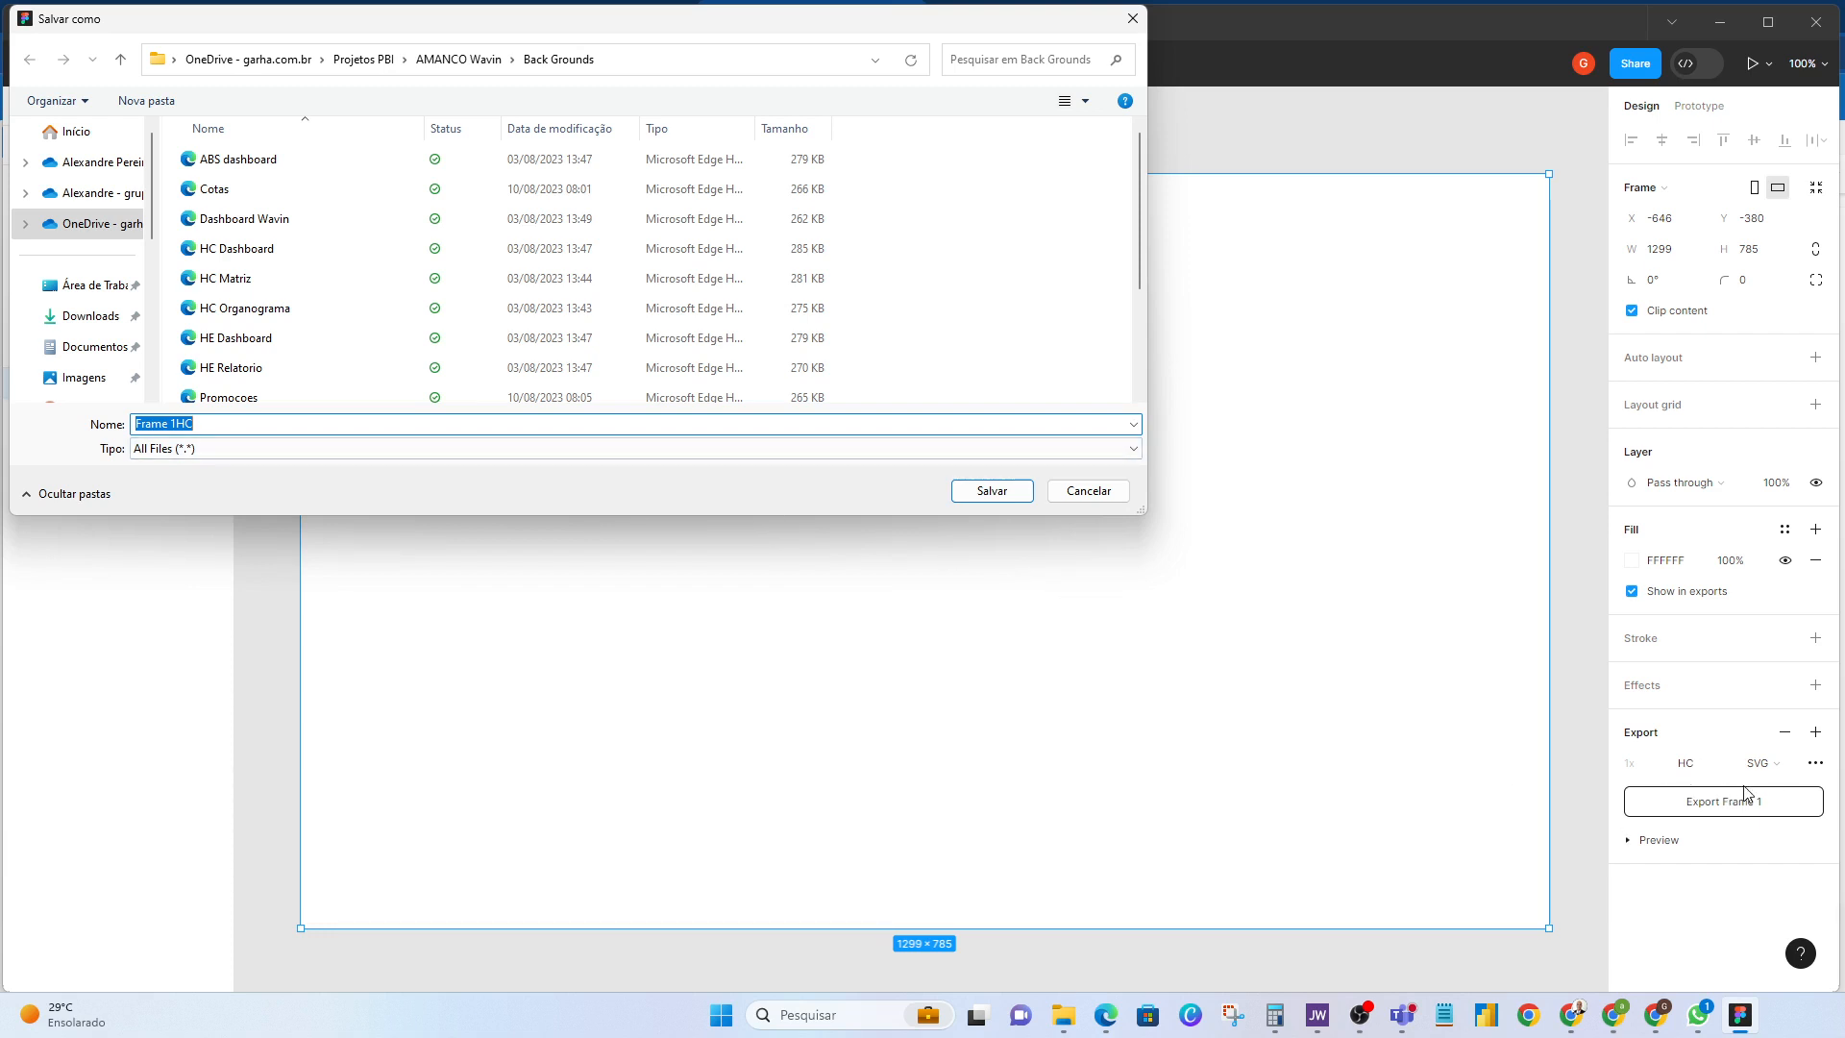
click(1092, 492)
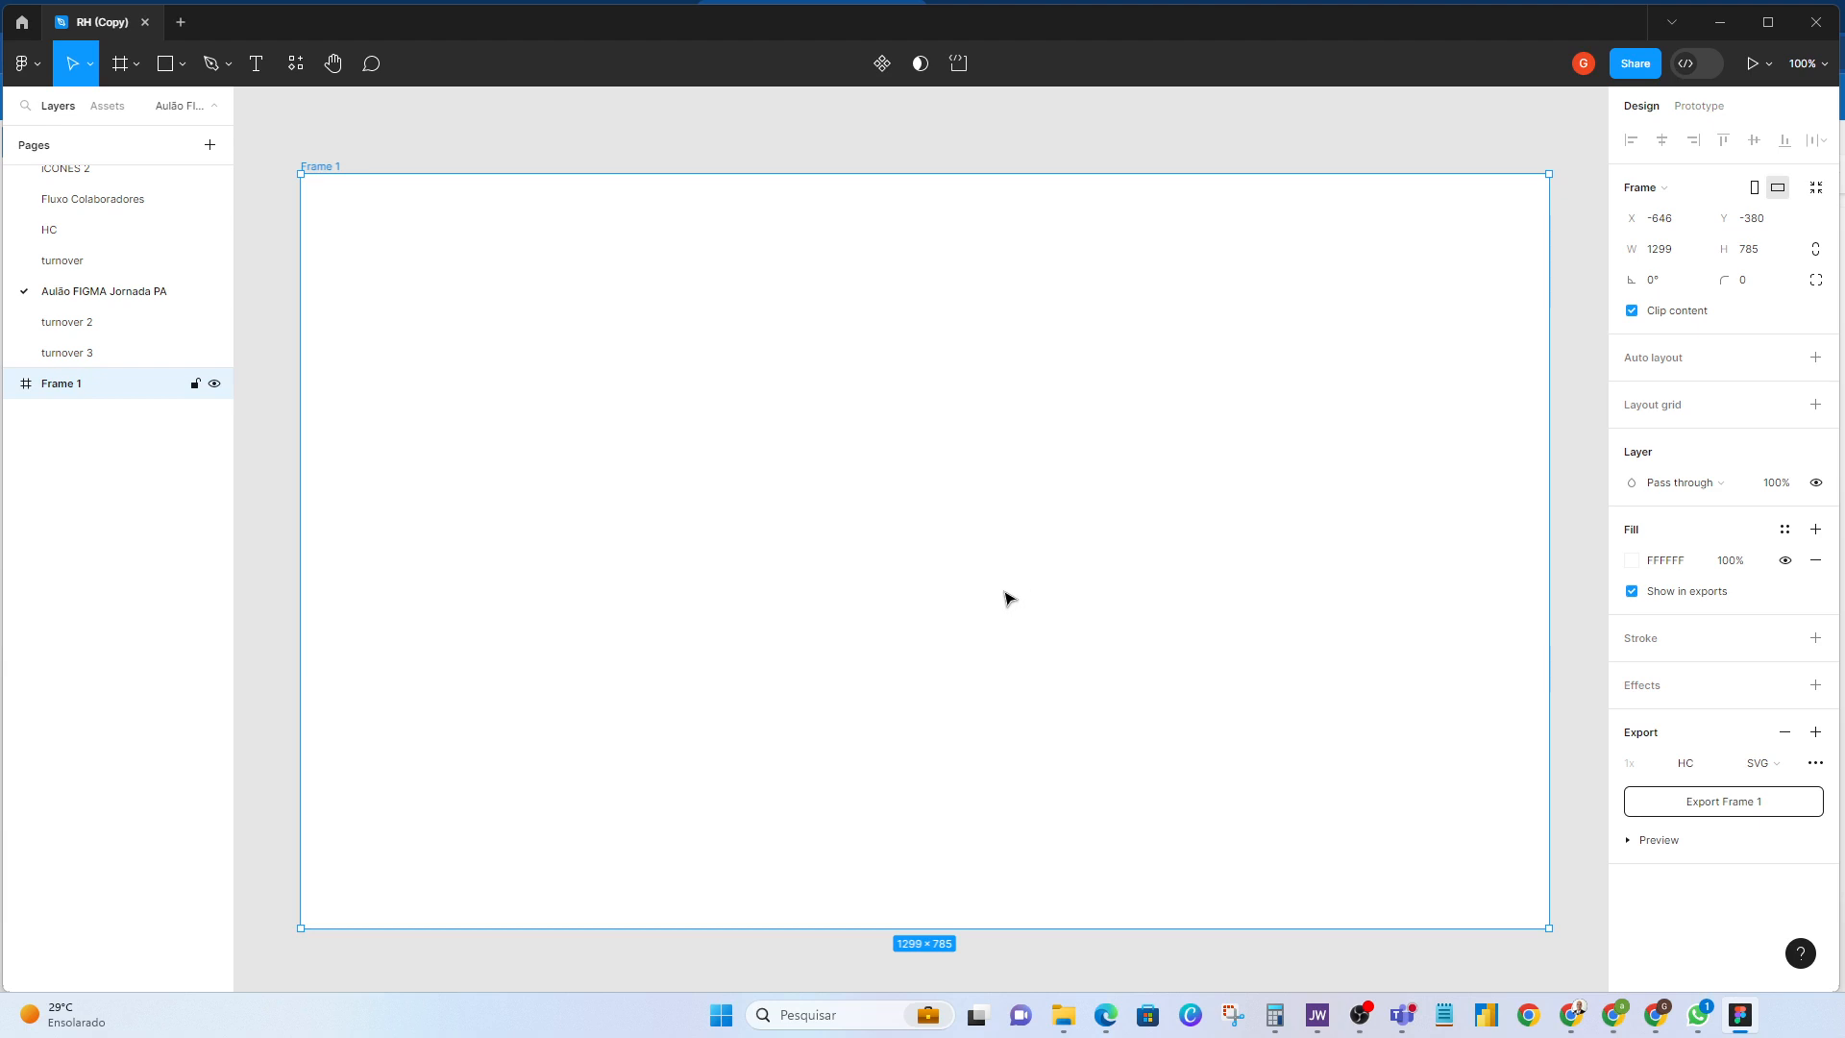
Step: Open the recent Dashboard 004 report in Power BI Desktop and return to the frame in Figma
click(1488, 1016)
right_click(1488, 1017)
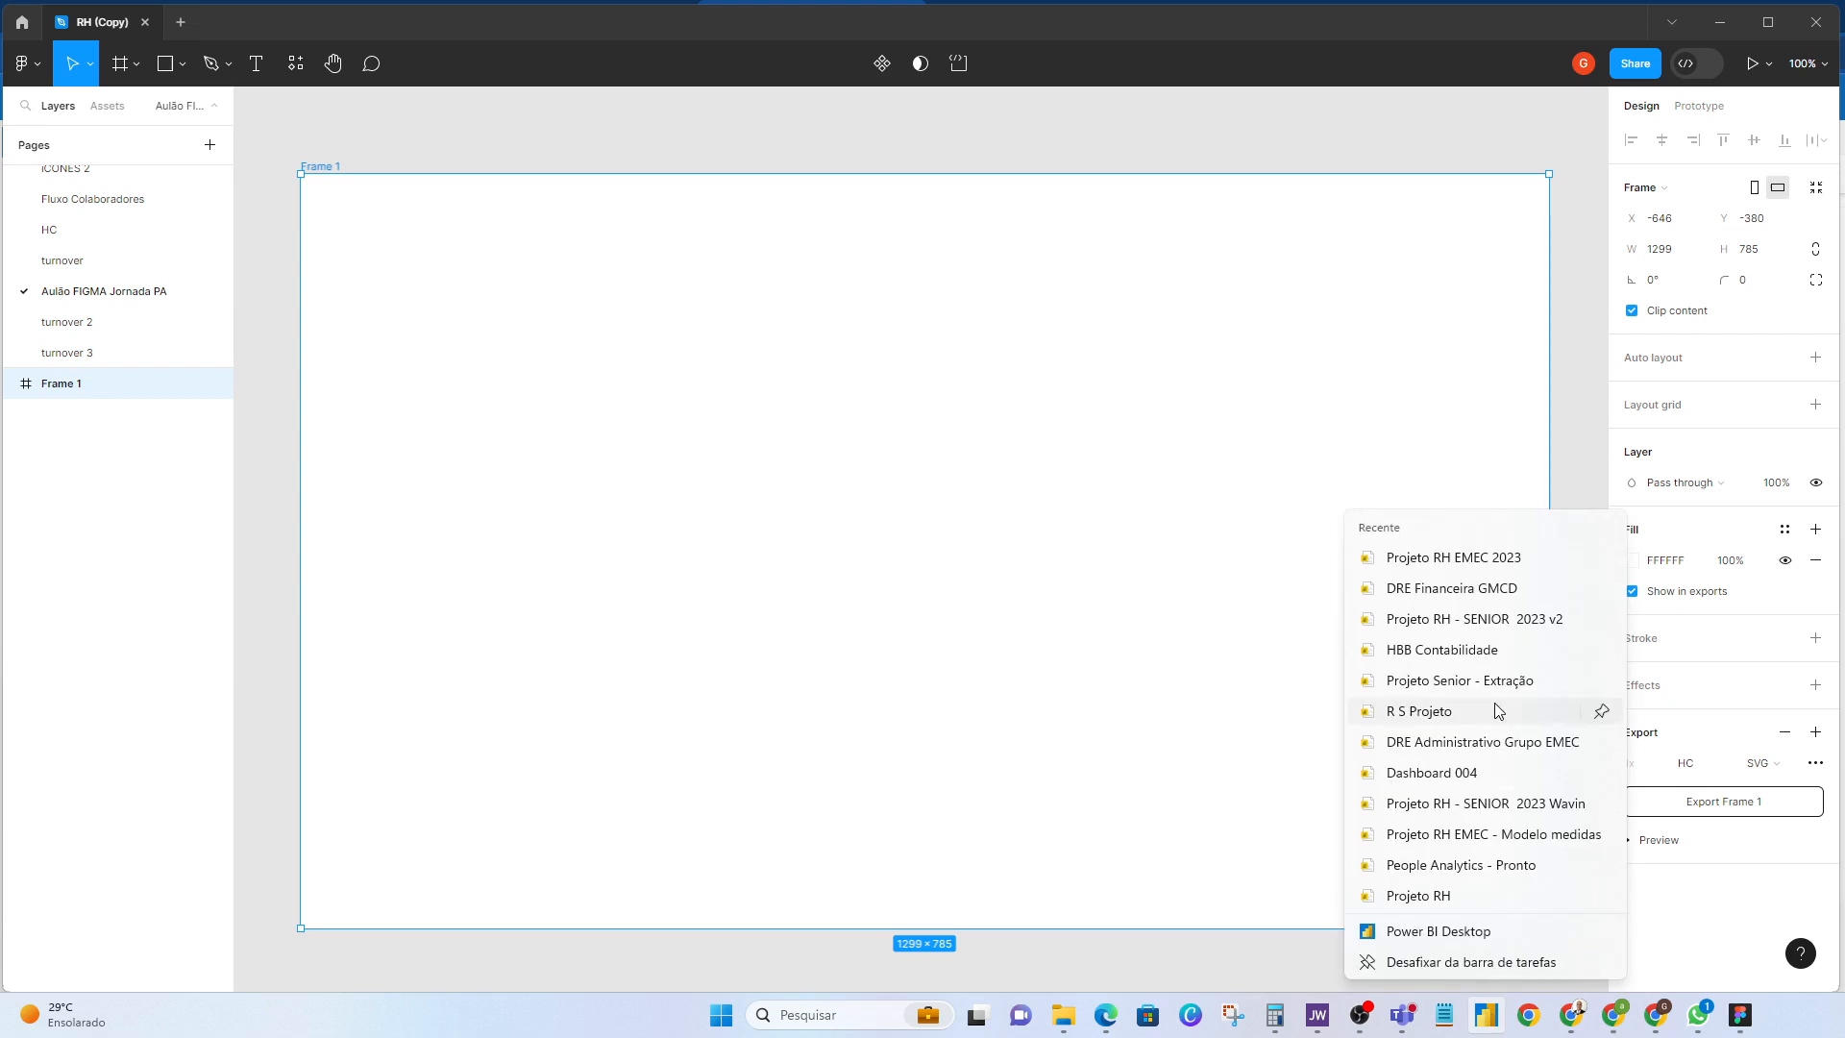
click(1470, 771)
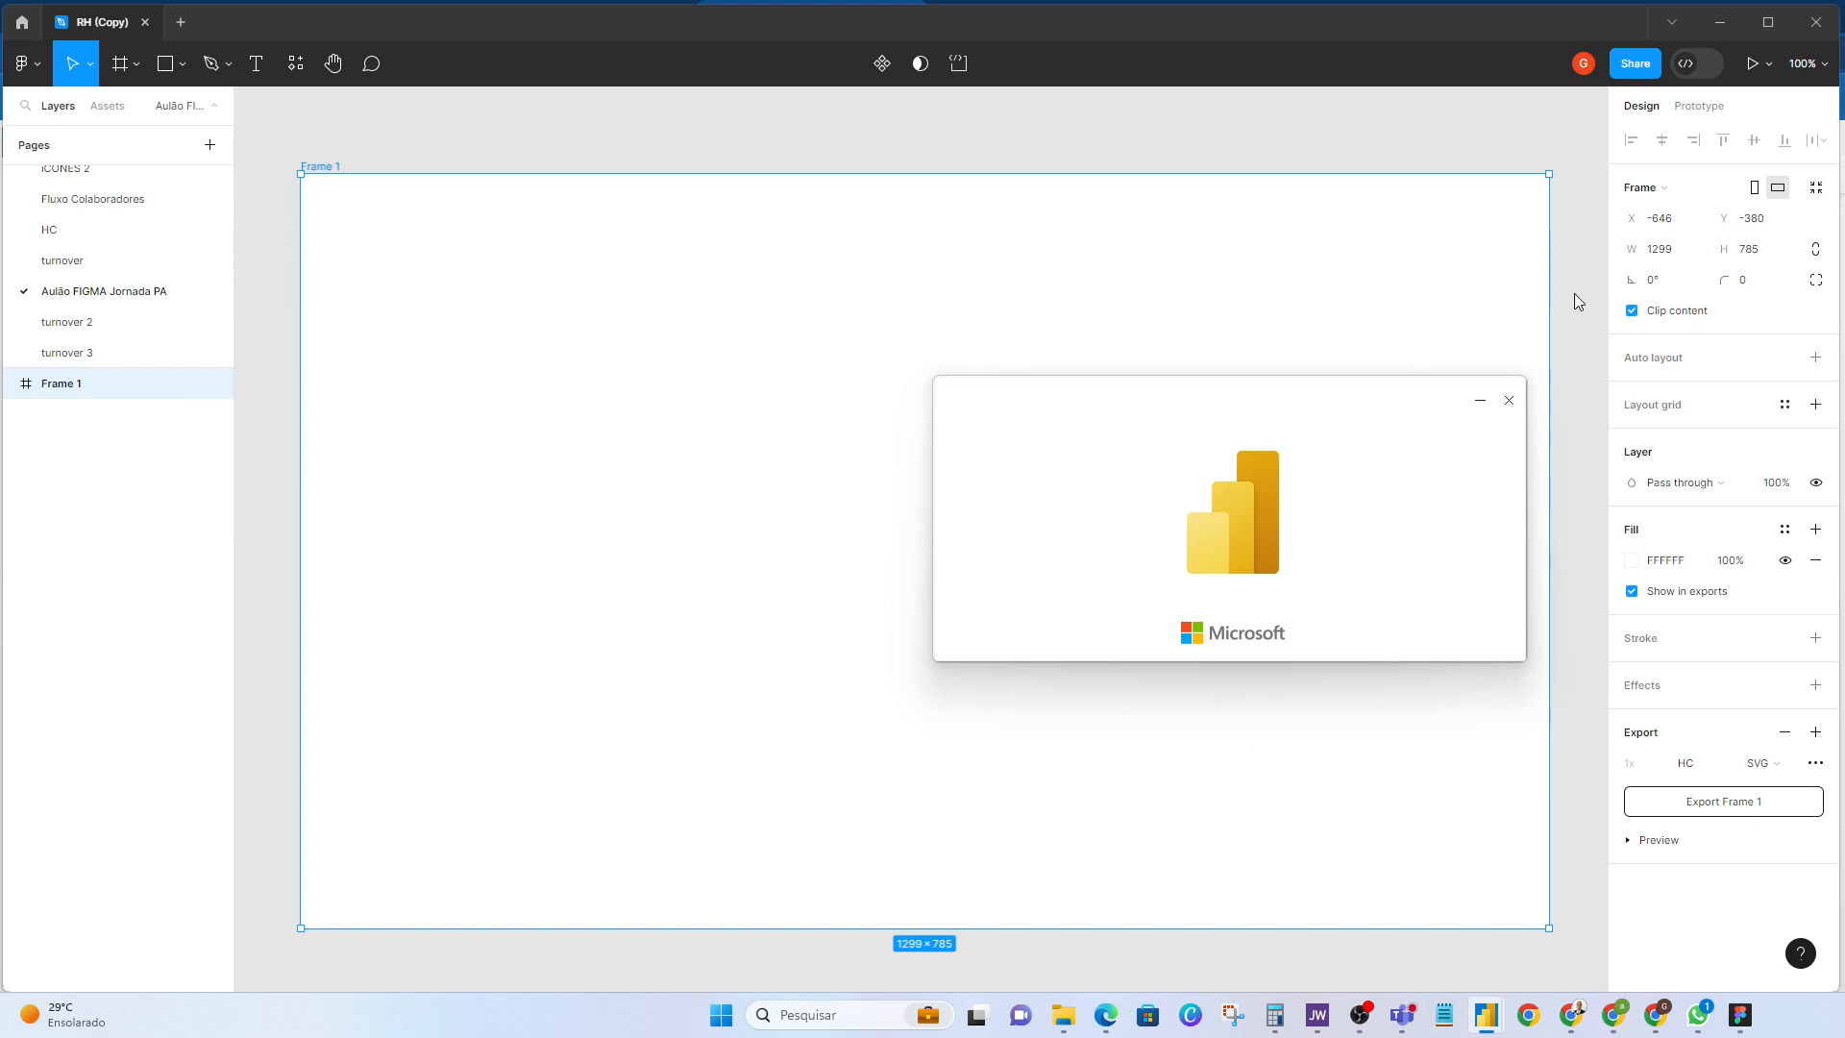
click(1480, 405)
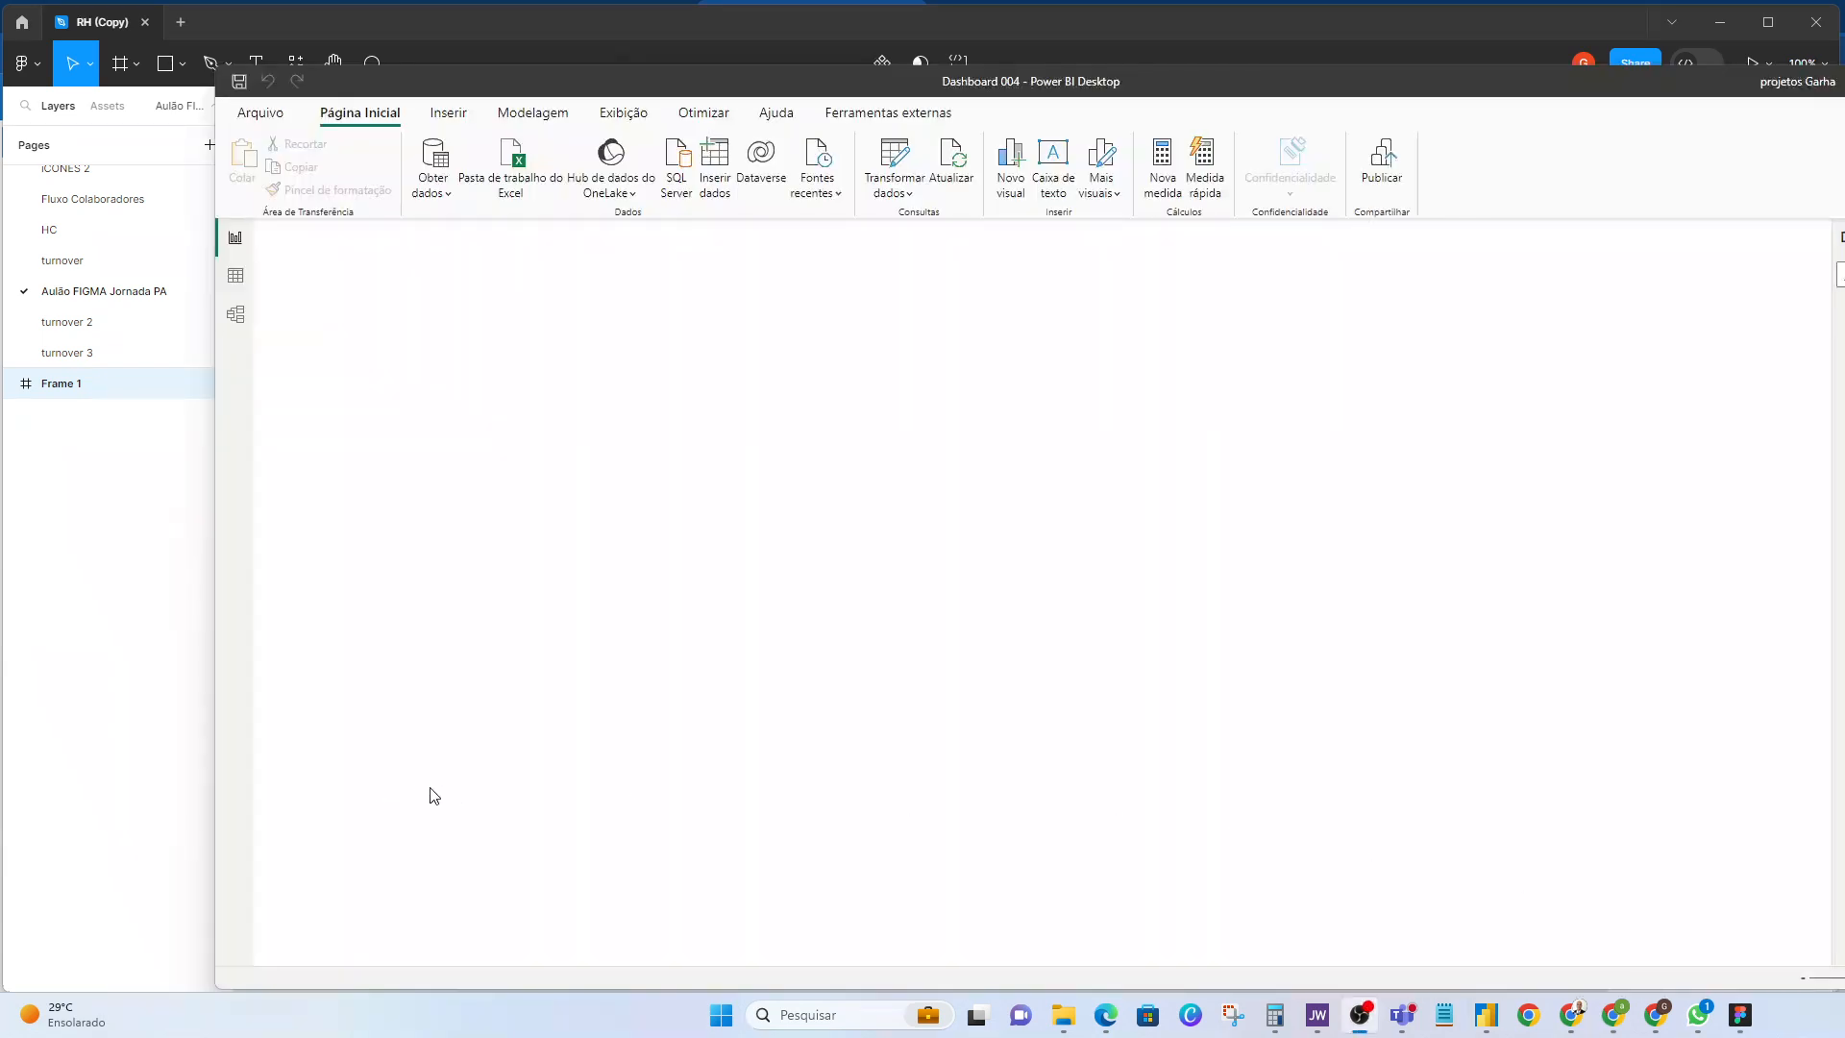
click(209, 359)
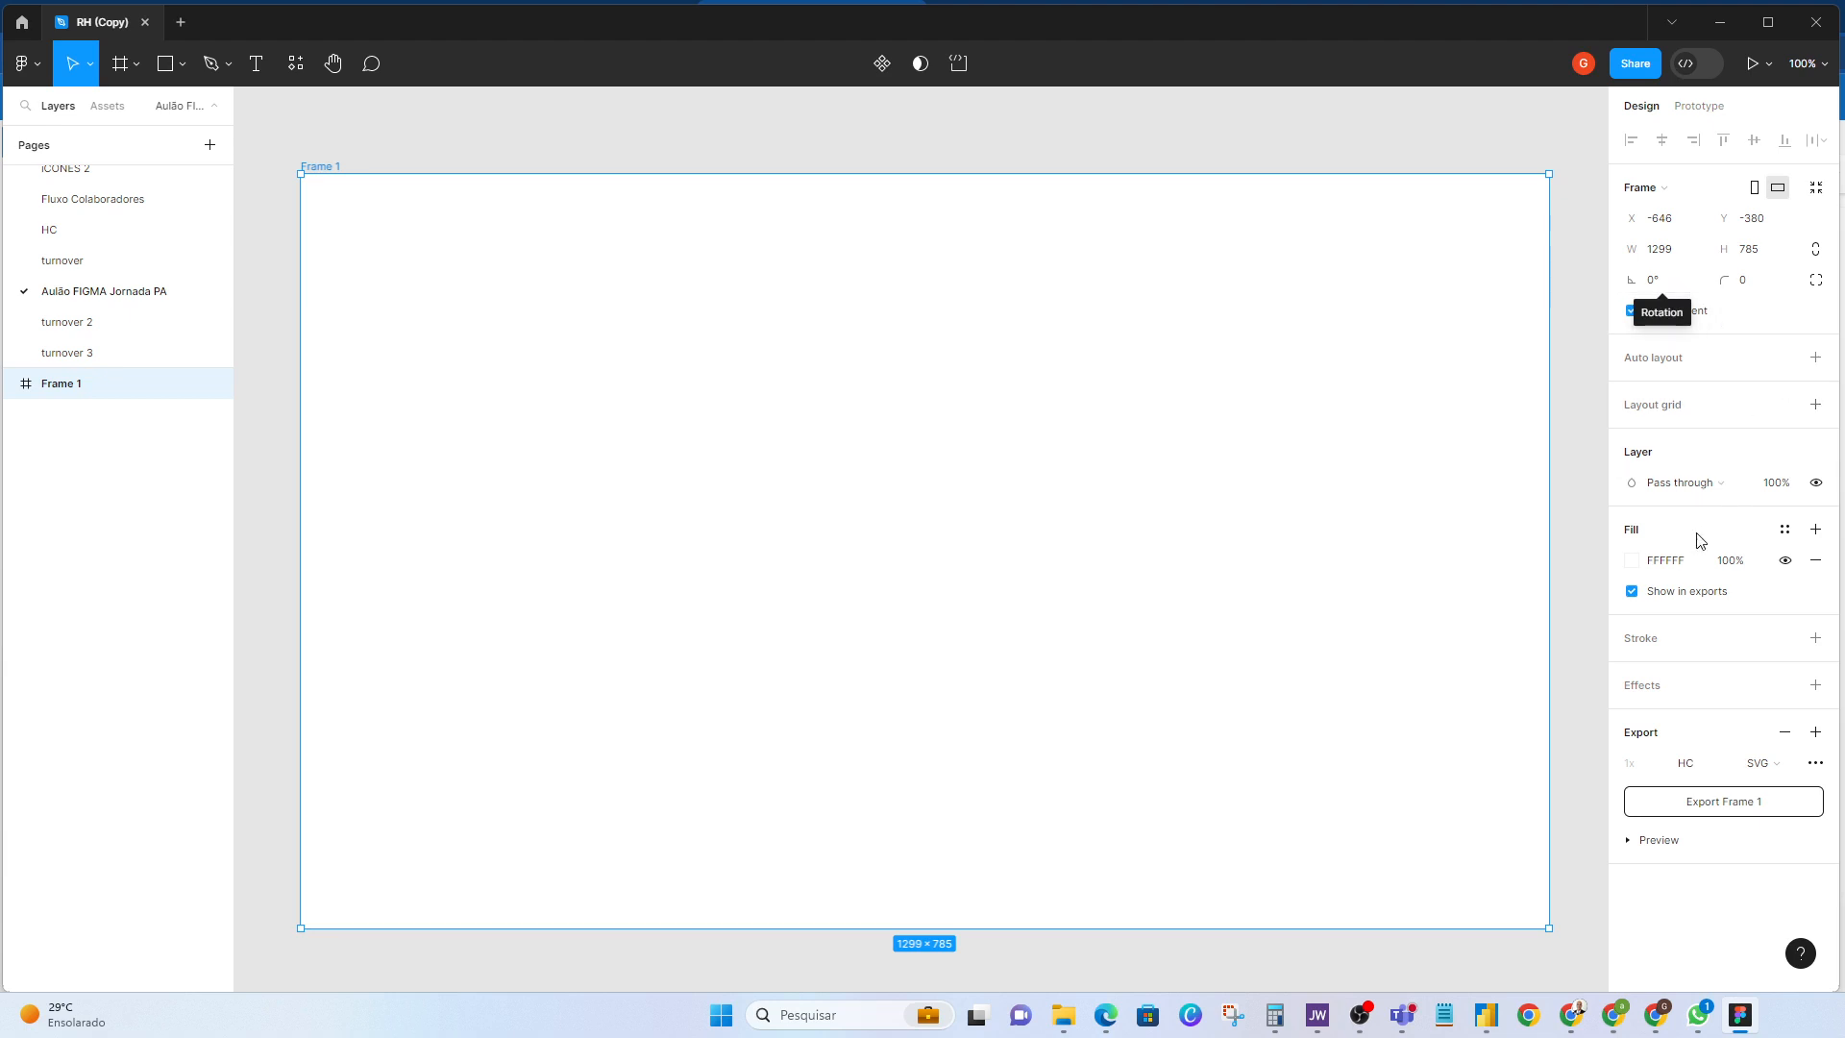
Step: Try solid fills A10F0F and 863535 and an image fill on the frame, and restore solid white FFFFFF
click(1631, 560)
click(1587, 580)
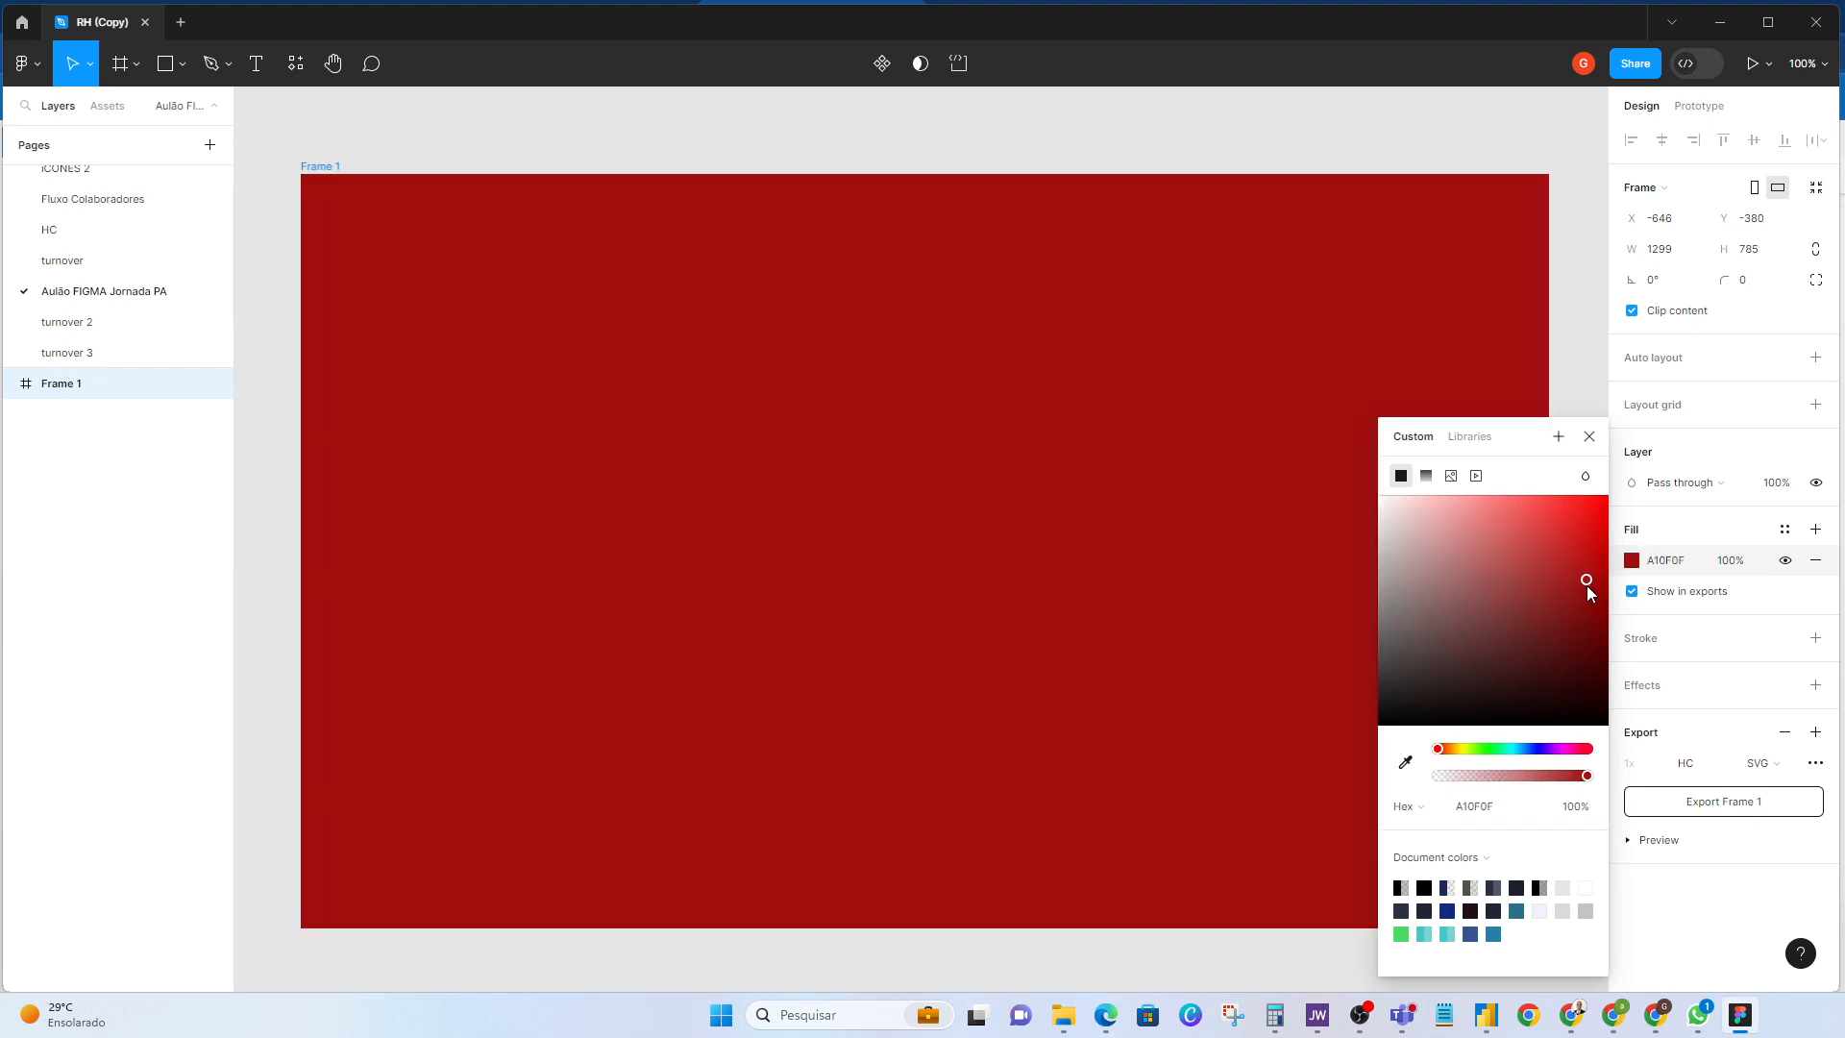
drag(1597, 611, 1517, 604)
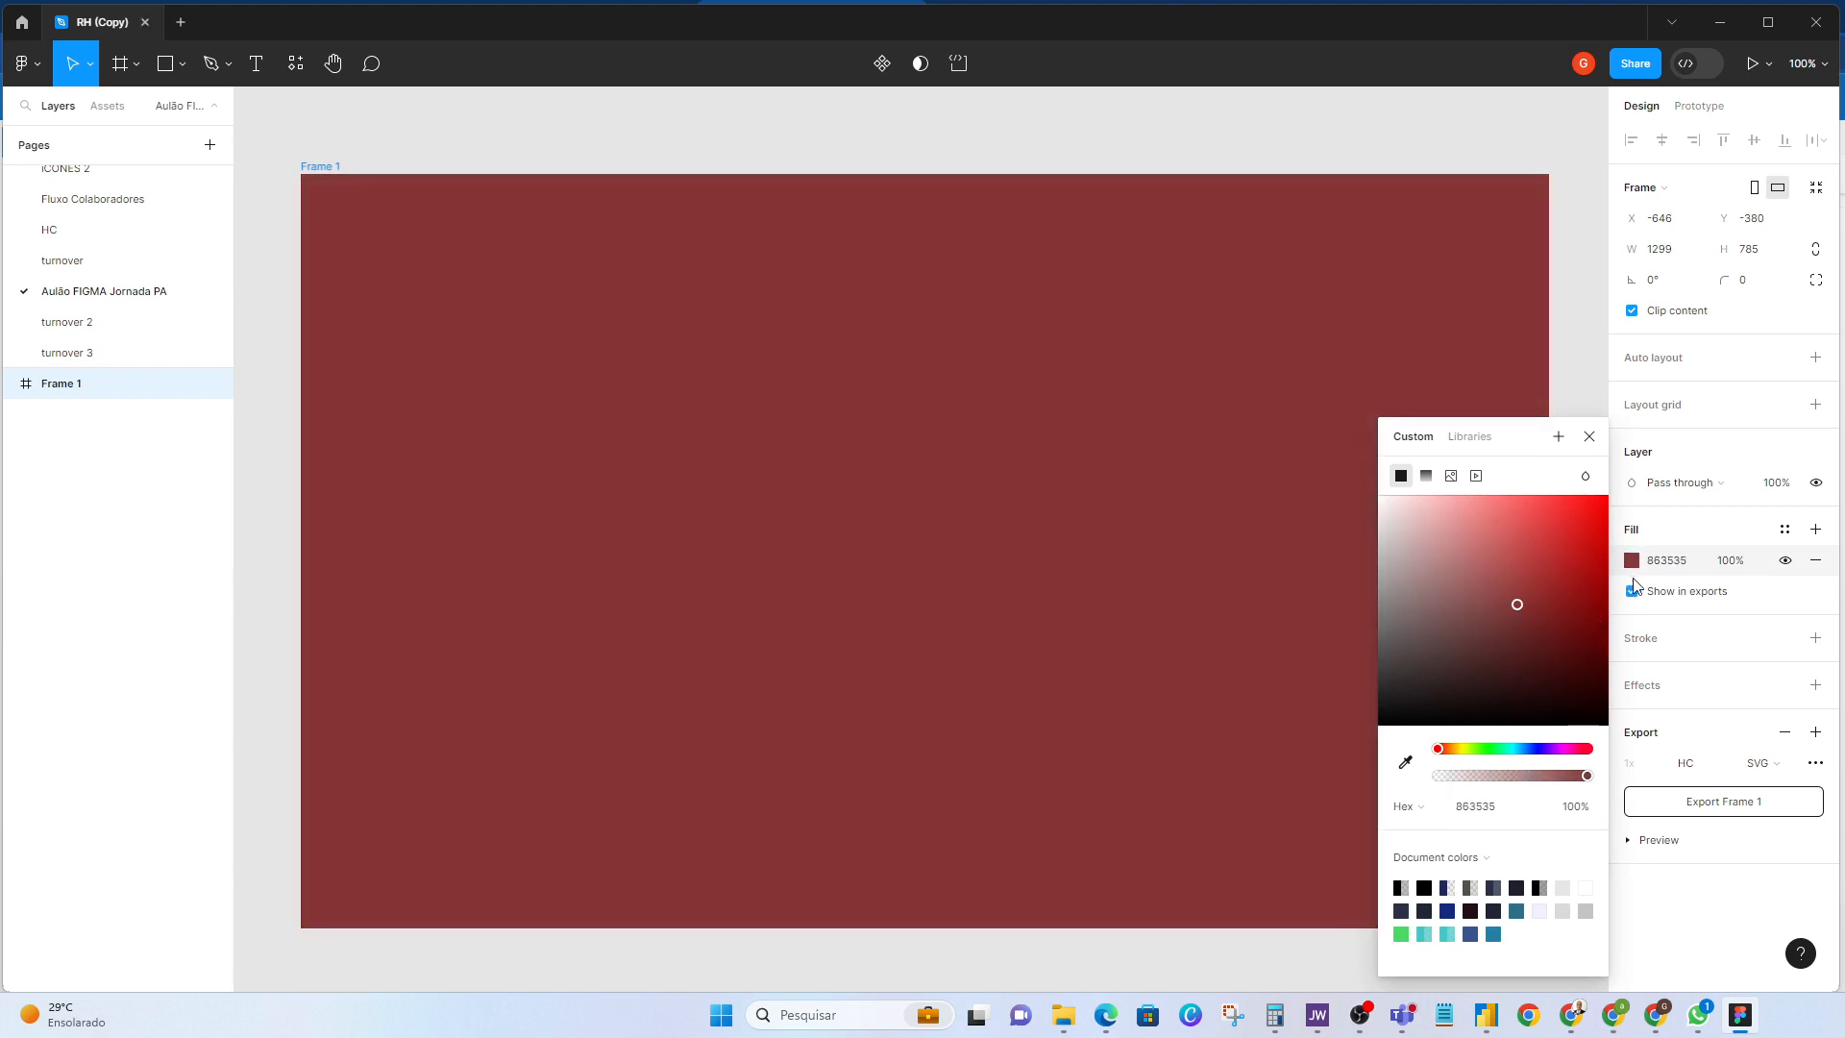
click(1452, 477)
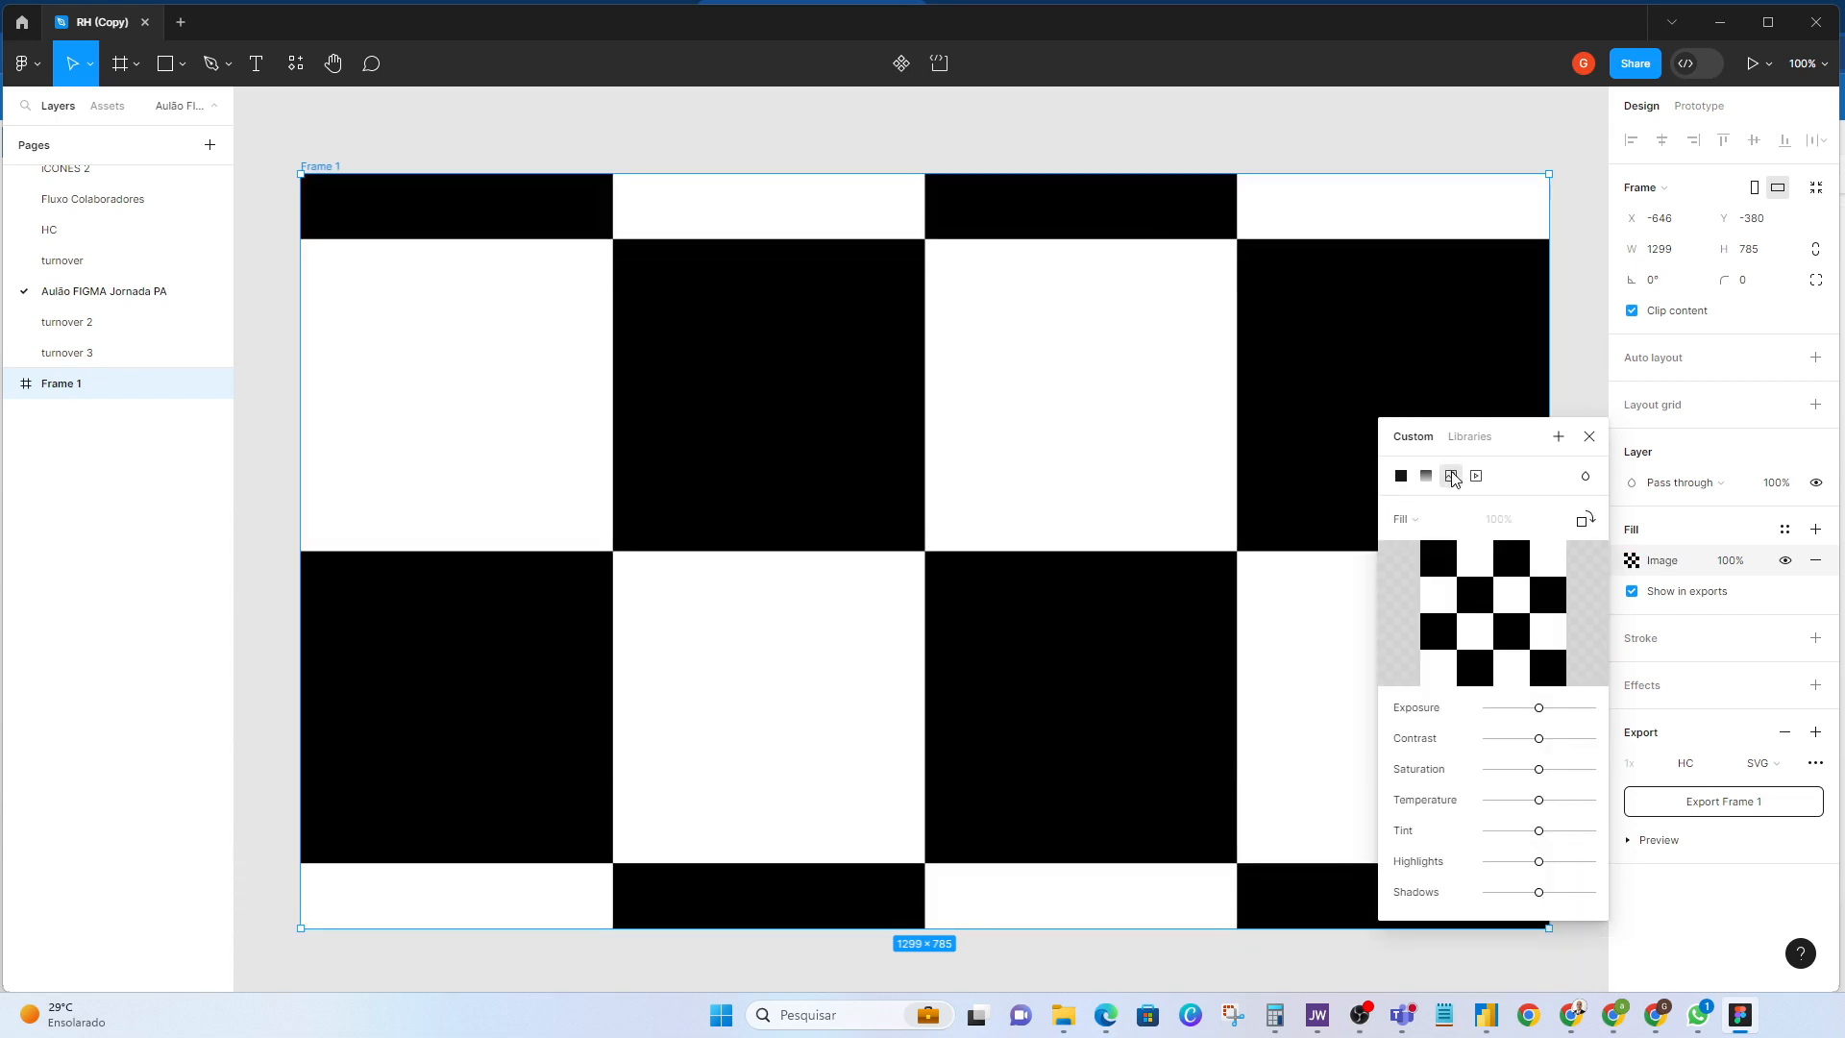
click(1401, 475)
click(1587, 892)
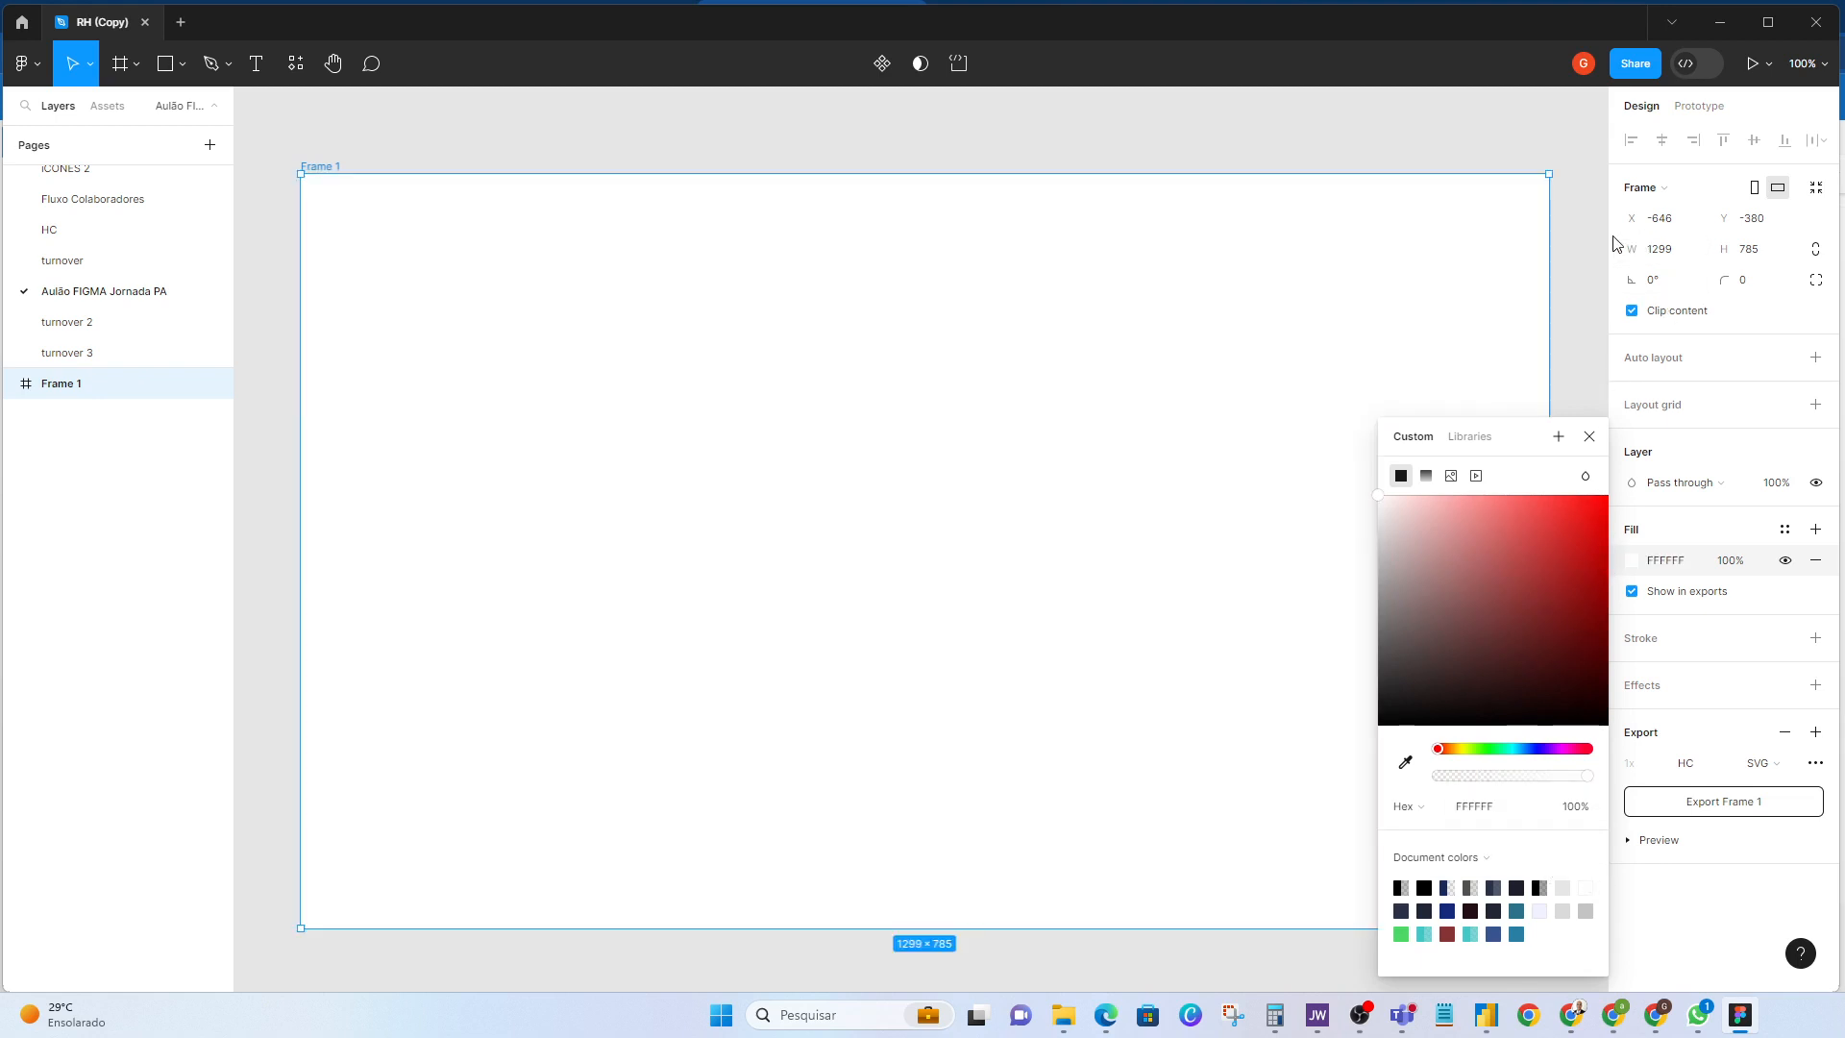
click(1580, 392)
click(1334, 488)
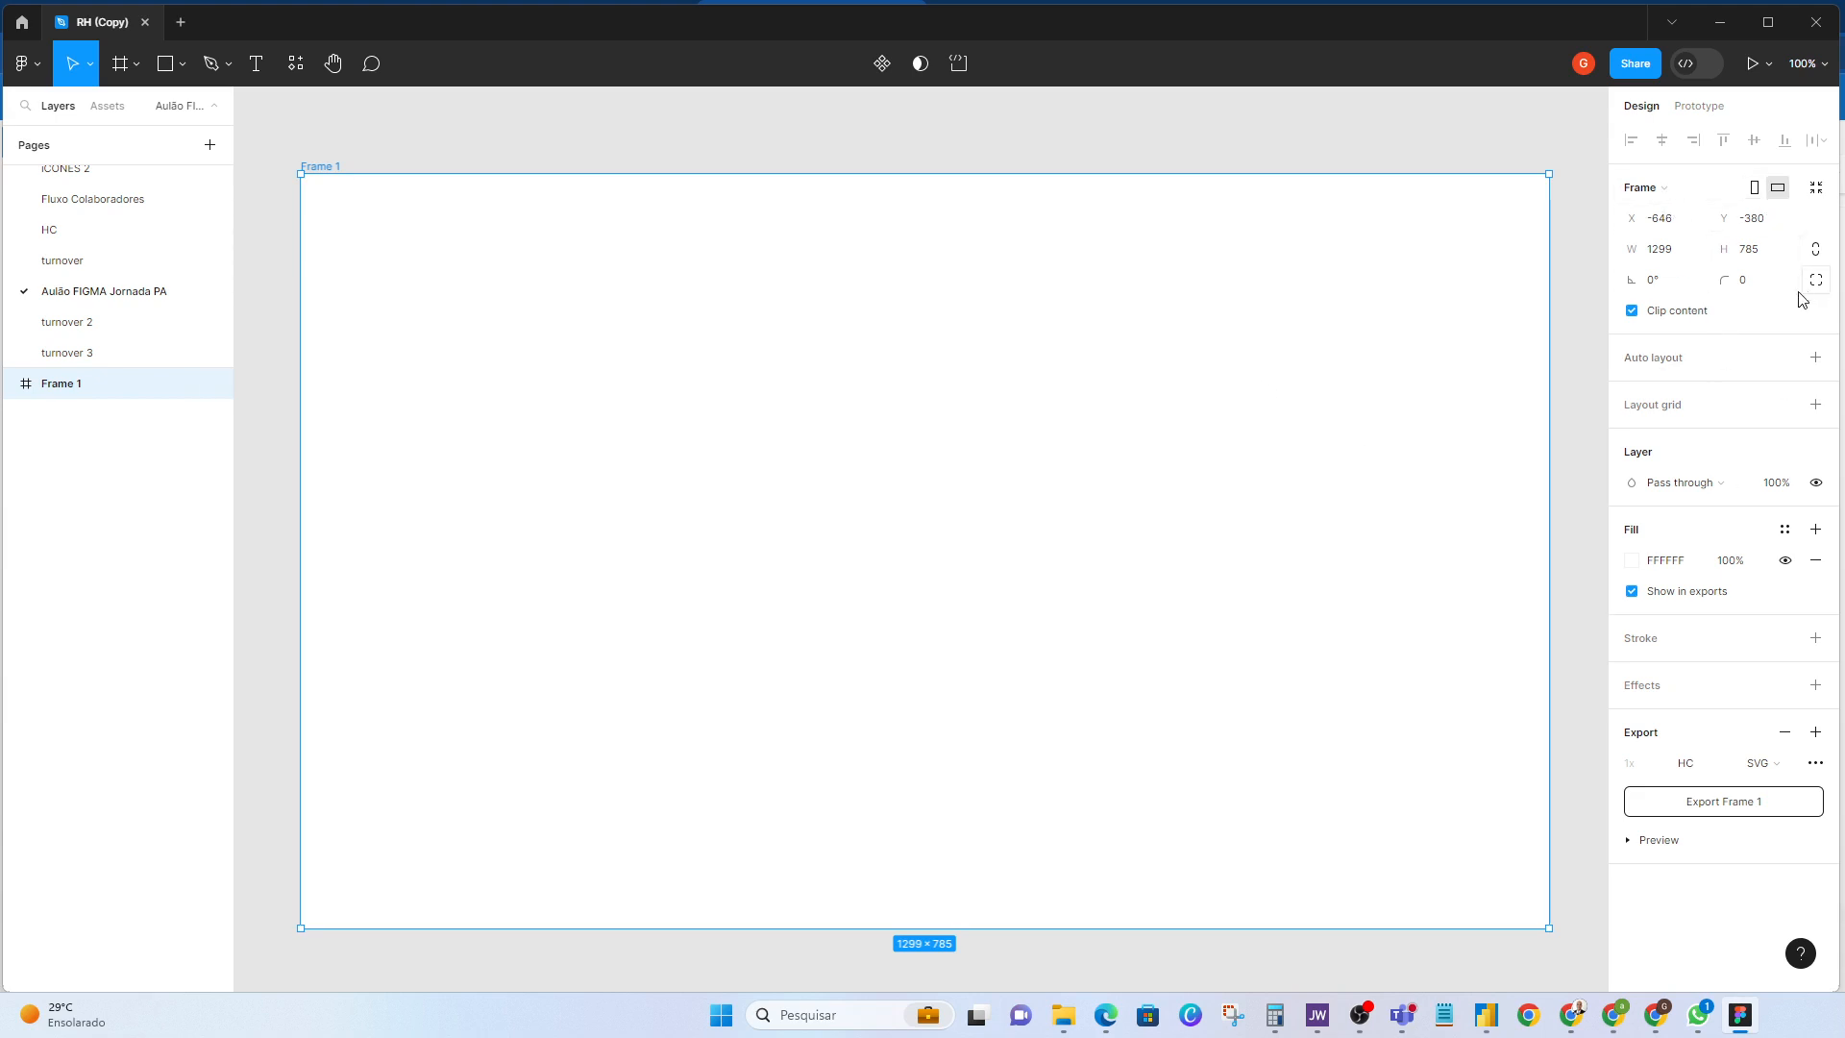
Step: Try rounding the frame's corners by gradually raising the corner radius, and bring it back to 0
click(1747, 286)
key(Up)
key(Up)
key(Up)
key(Up)
key(Up)
key(Up)
key(Up)
key(Up)
key(Up)
key(Up)
key(Up)
key(Up)
key(Up)
key(Up)
key(Up)
key(Up)
key(Up)
key(Up)
key(Up)
key(Up)
key(Up)
key(Down)
key(Down)
key(Down)
key(Down)
key(Down)
key(Down)
key(Down)
key(Down)
key(Down)
key(Down)
key(Down)
key(Down)
key(Down)
key(Down)
key(Down)
key(Down)
key(Down)
key(Down)
key(Down)
key(Down)
Step: Try rotating the frame in both directions in small increments, and return its rotation to 0°
click(1654, 281)
key(Up)
key(Up)
key(Up)
key(Up)
key(Up)
key(Up)
key(Up)
key(Up)
key(Up)
key(Up)
key(Up)
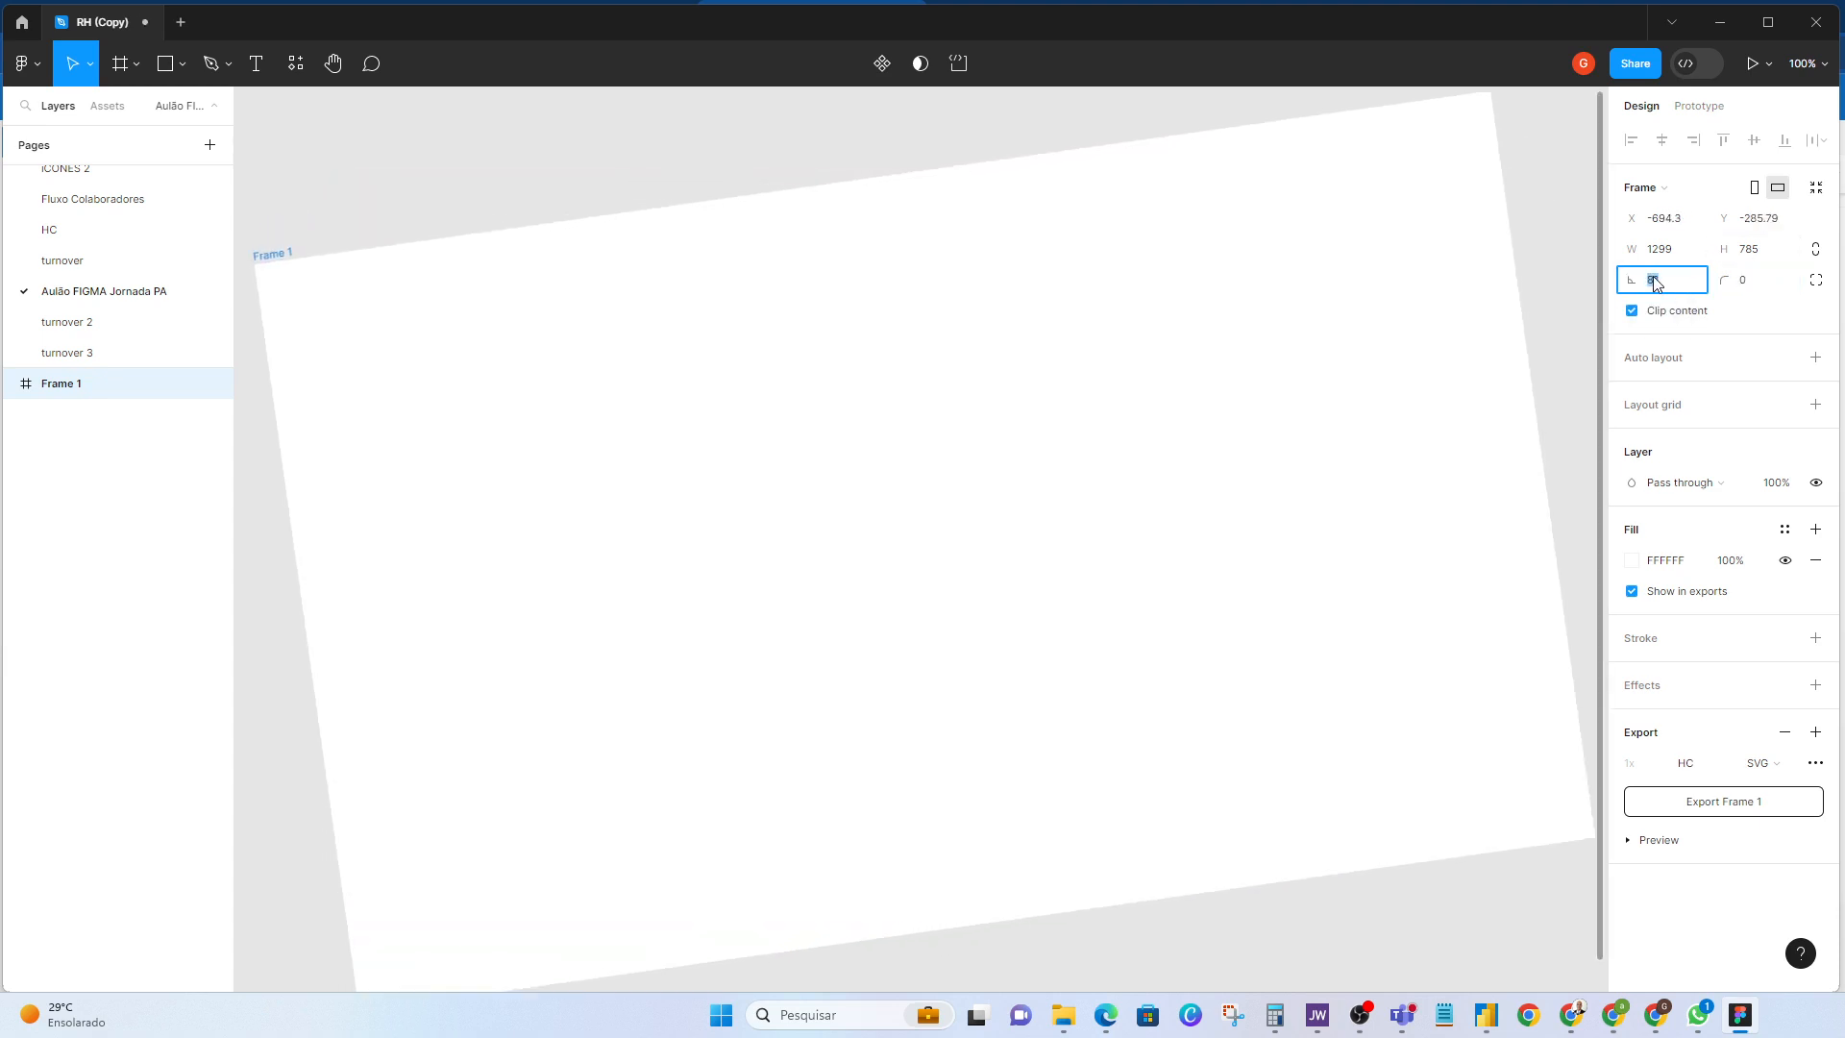
key(Down)
key(Down)
key(Down)
key(Down)
key(Down)
key(Down)
key(Down)
key(Down)
key(Down)
key(Down)
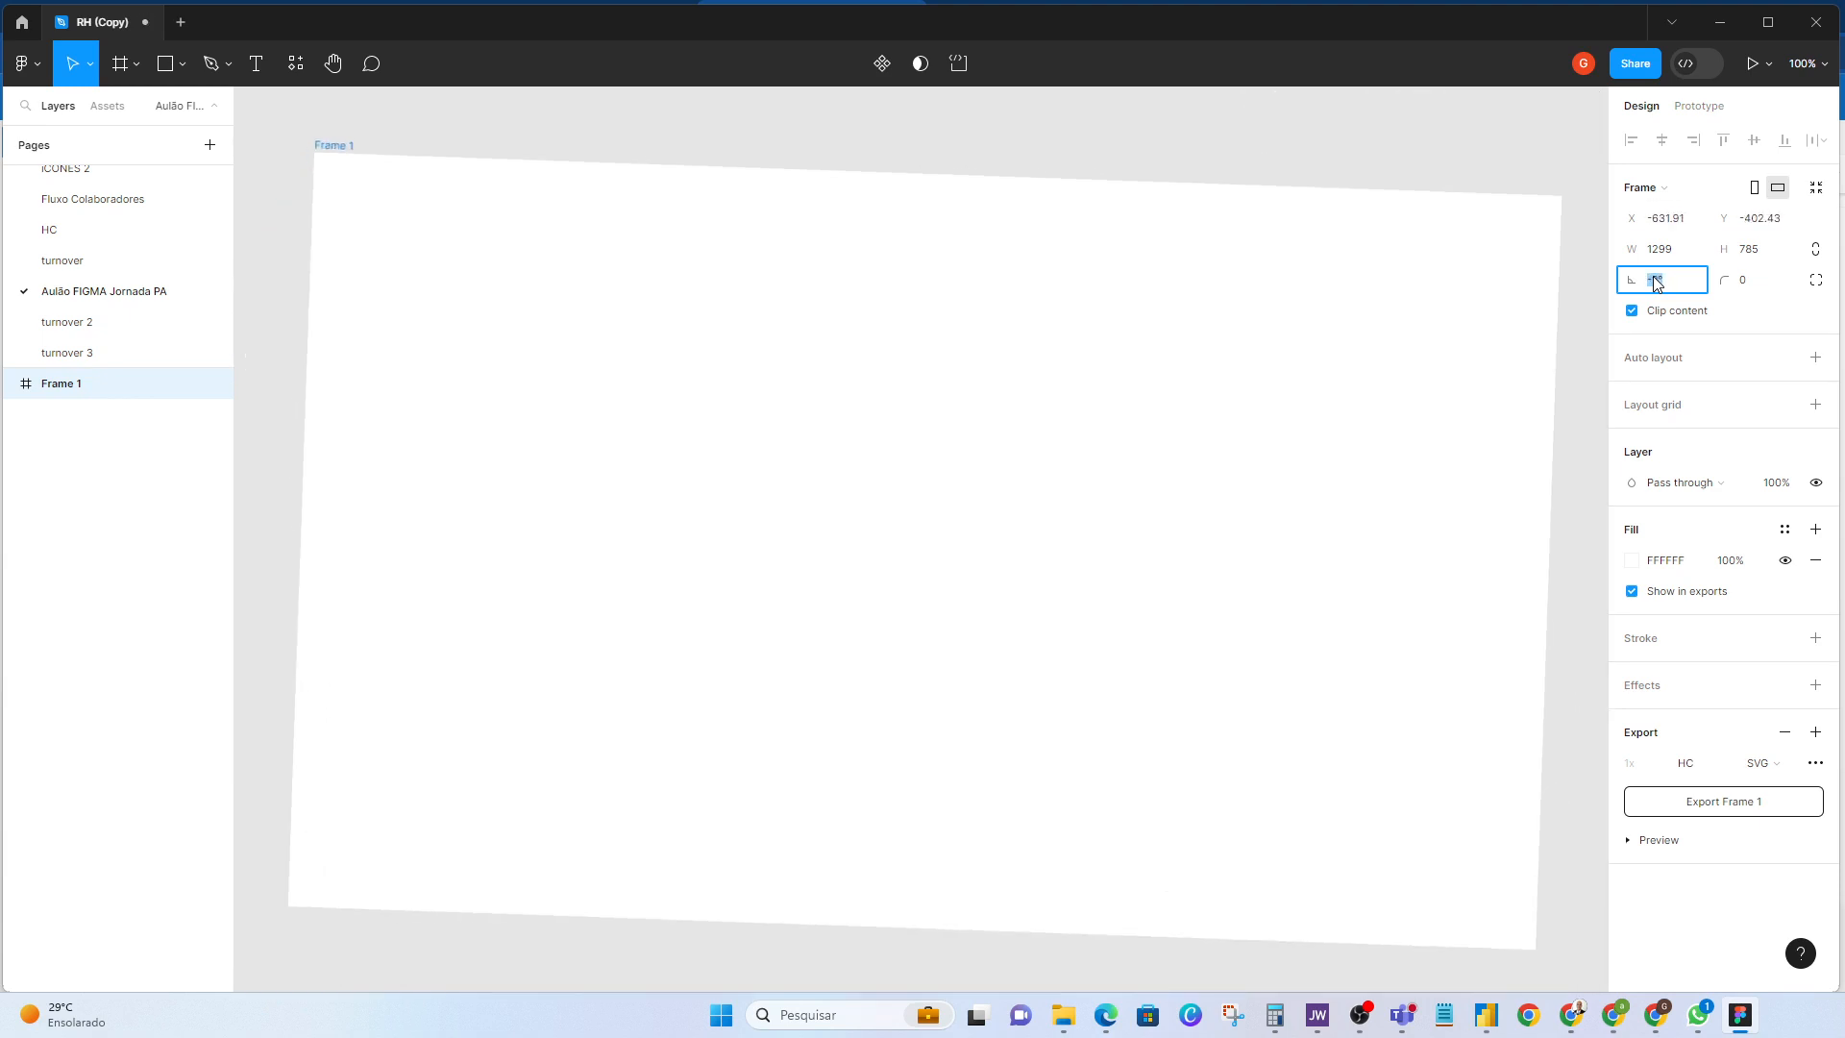
key(Down)
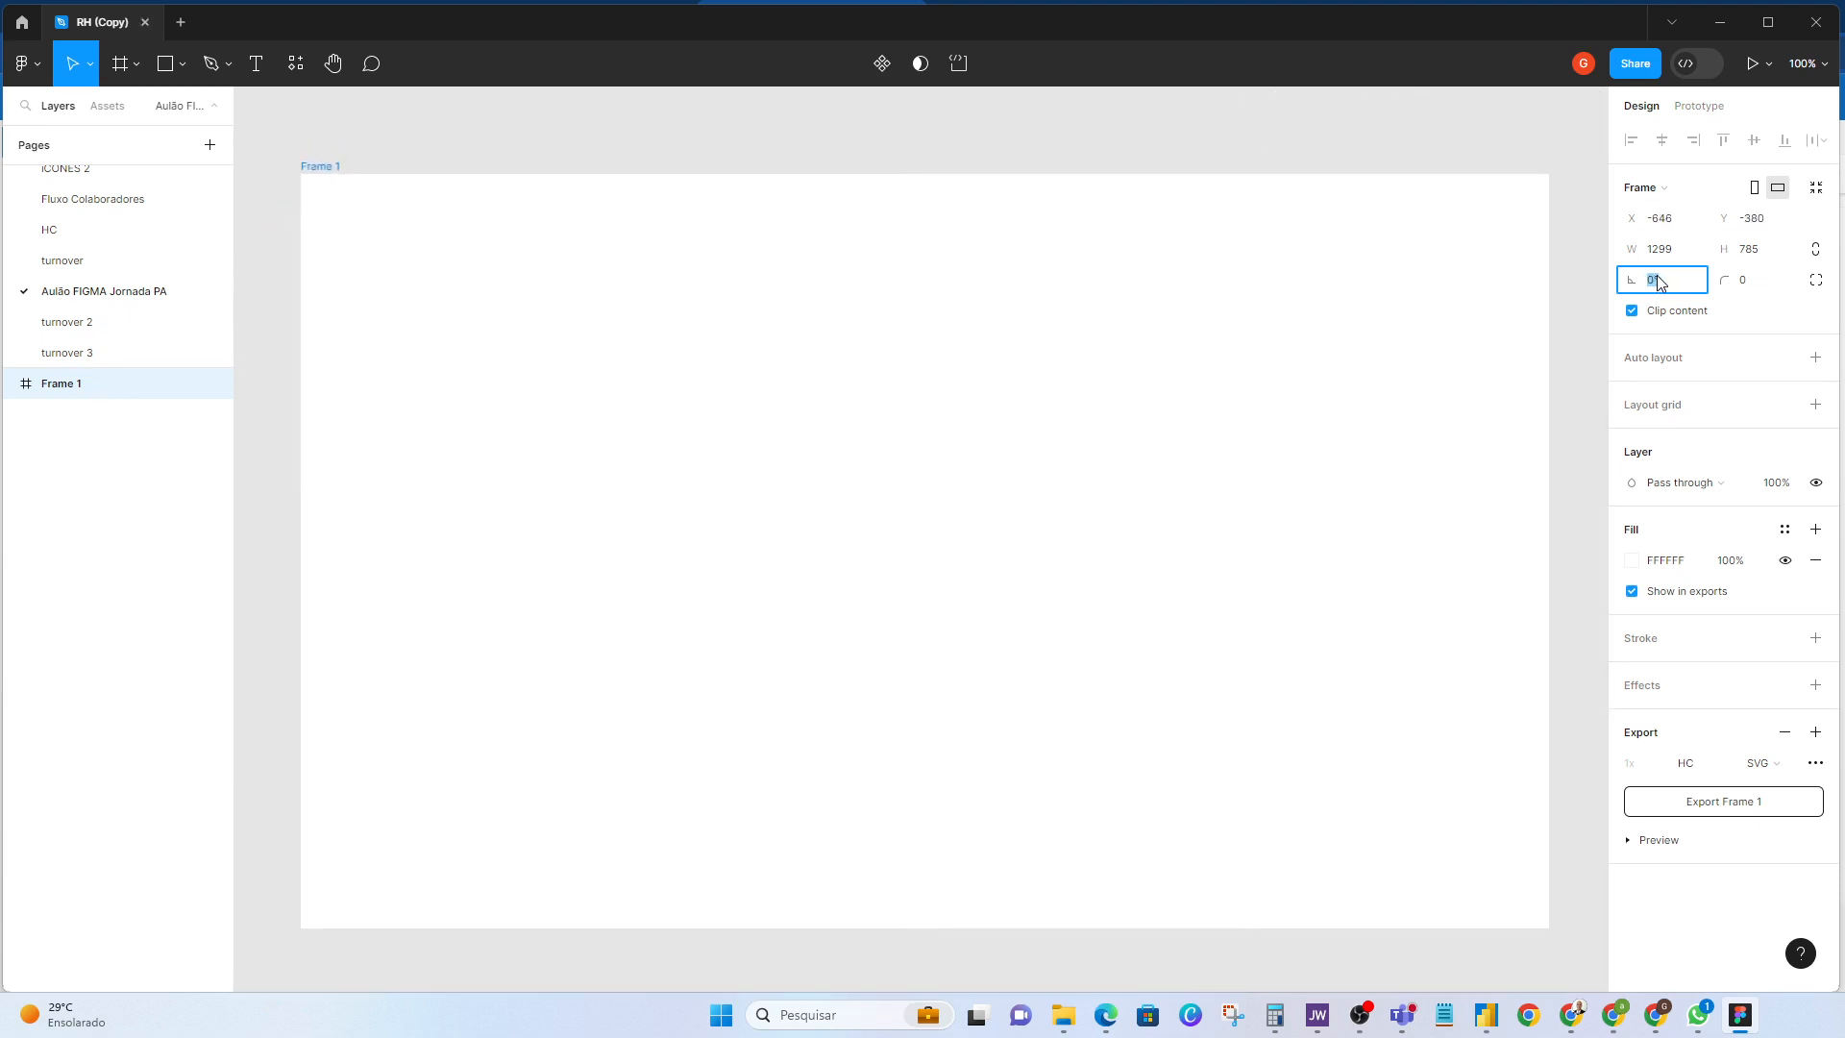
Step: Shift the frame horizontally in small increments both ways, bringing its X position to -659
click(1671, 252)
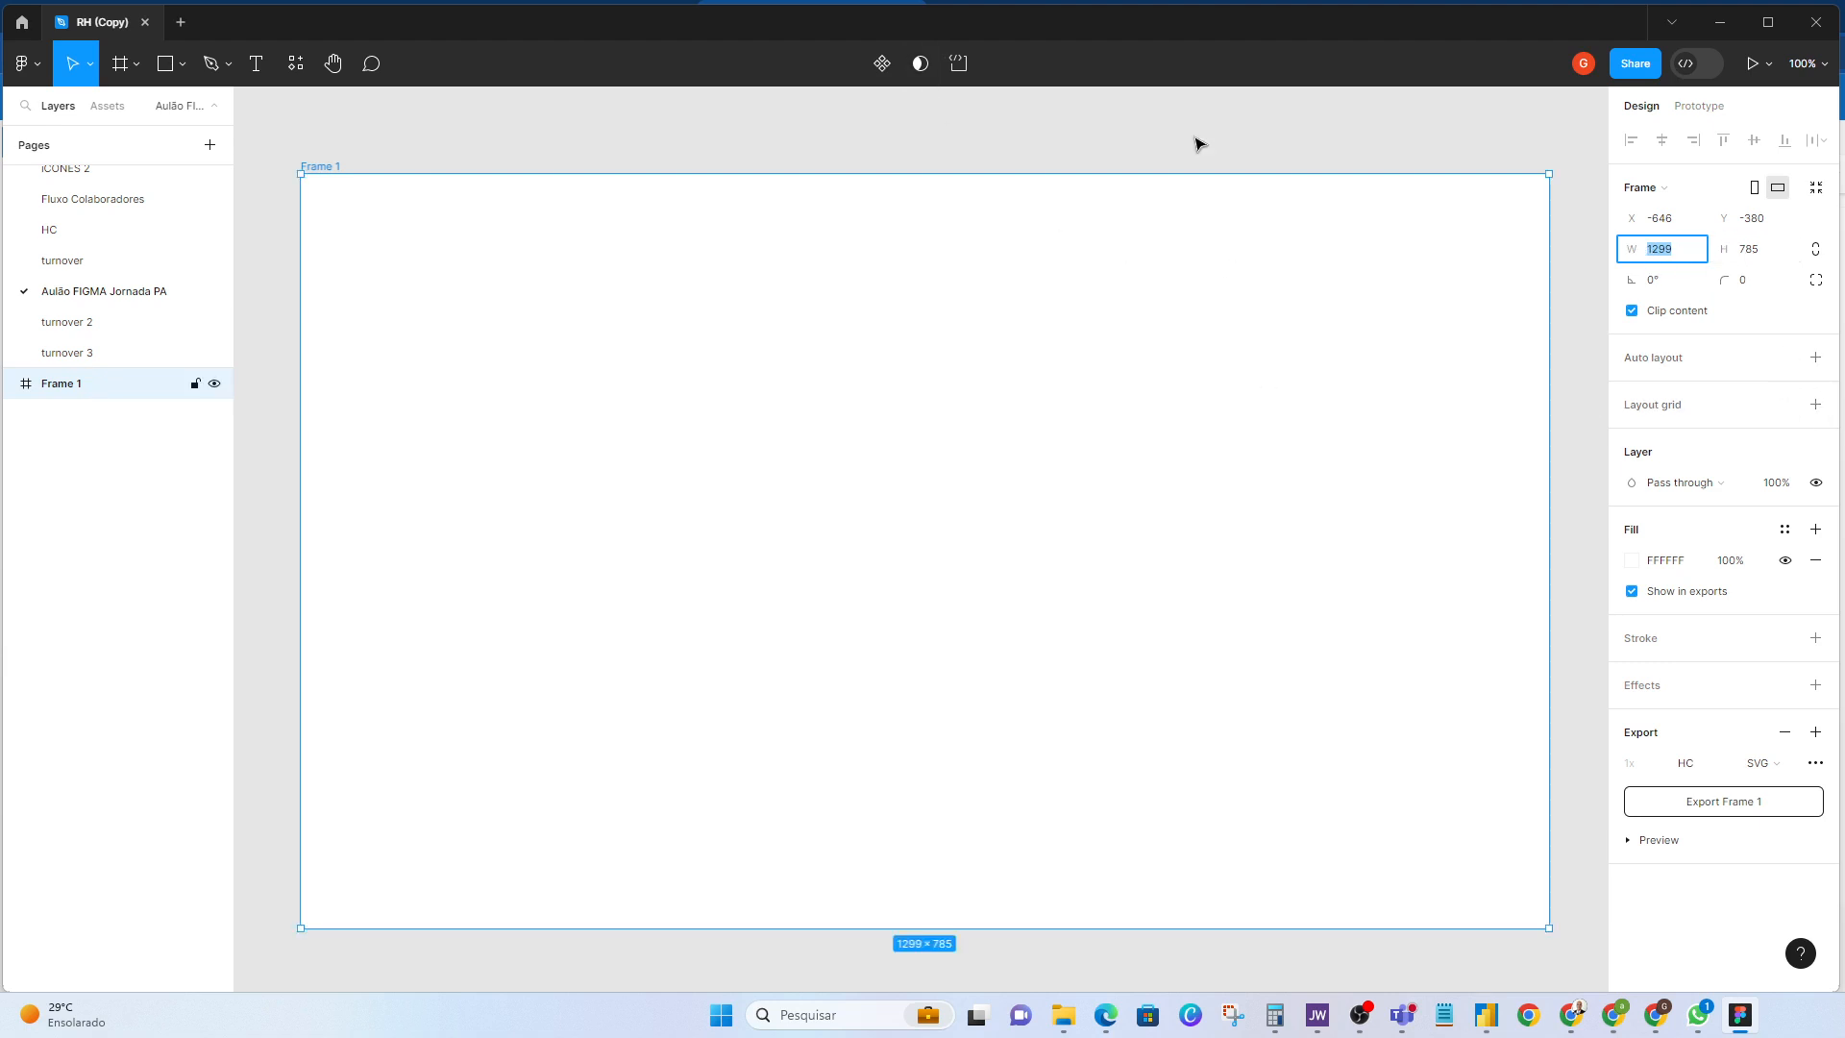
scroll(1135, 536, down, 5)
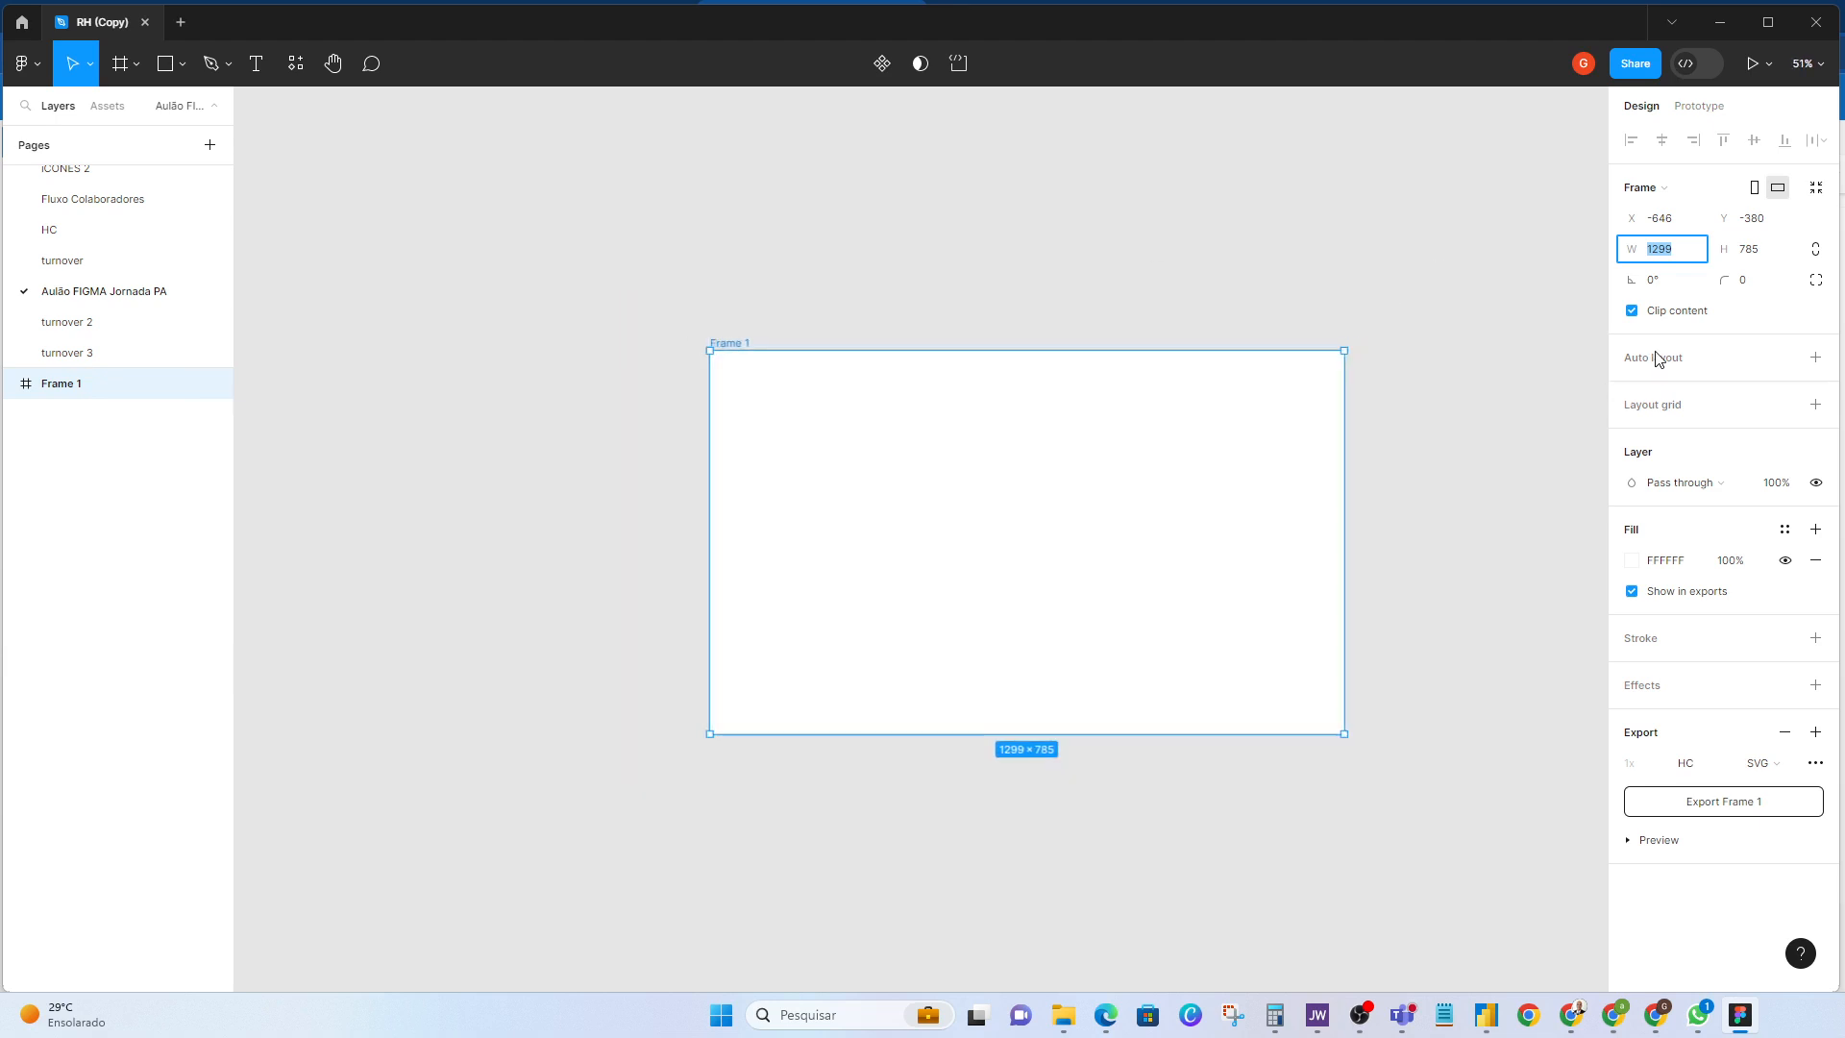
click(1660, 220)
key(Down)
key(Down)
key(Down)
key(Down)
key(Down)
key(Down)
key(Down)
key(Down)
key(Down)
key(Down)
key(Down)
key(Down)
key(Down)
key(Down)
key(Down)
key(Down)
key(Down)
key(Down)
key(Down)
key(Down)
key(Up)
key(Up)
key(Up)
key(Up)
key(Up)
key(Up)
key(Up)
key(Up)
key(Up)
key(Up)
key(Up)
key(Up)
key(Up)
key(Up)
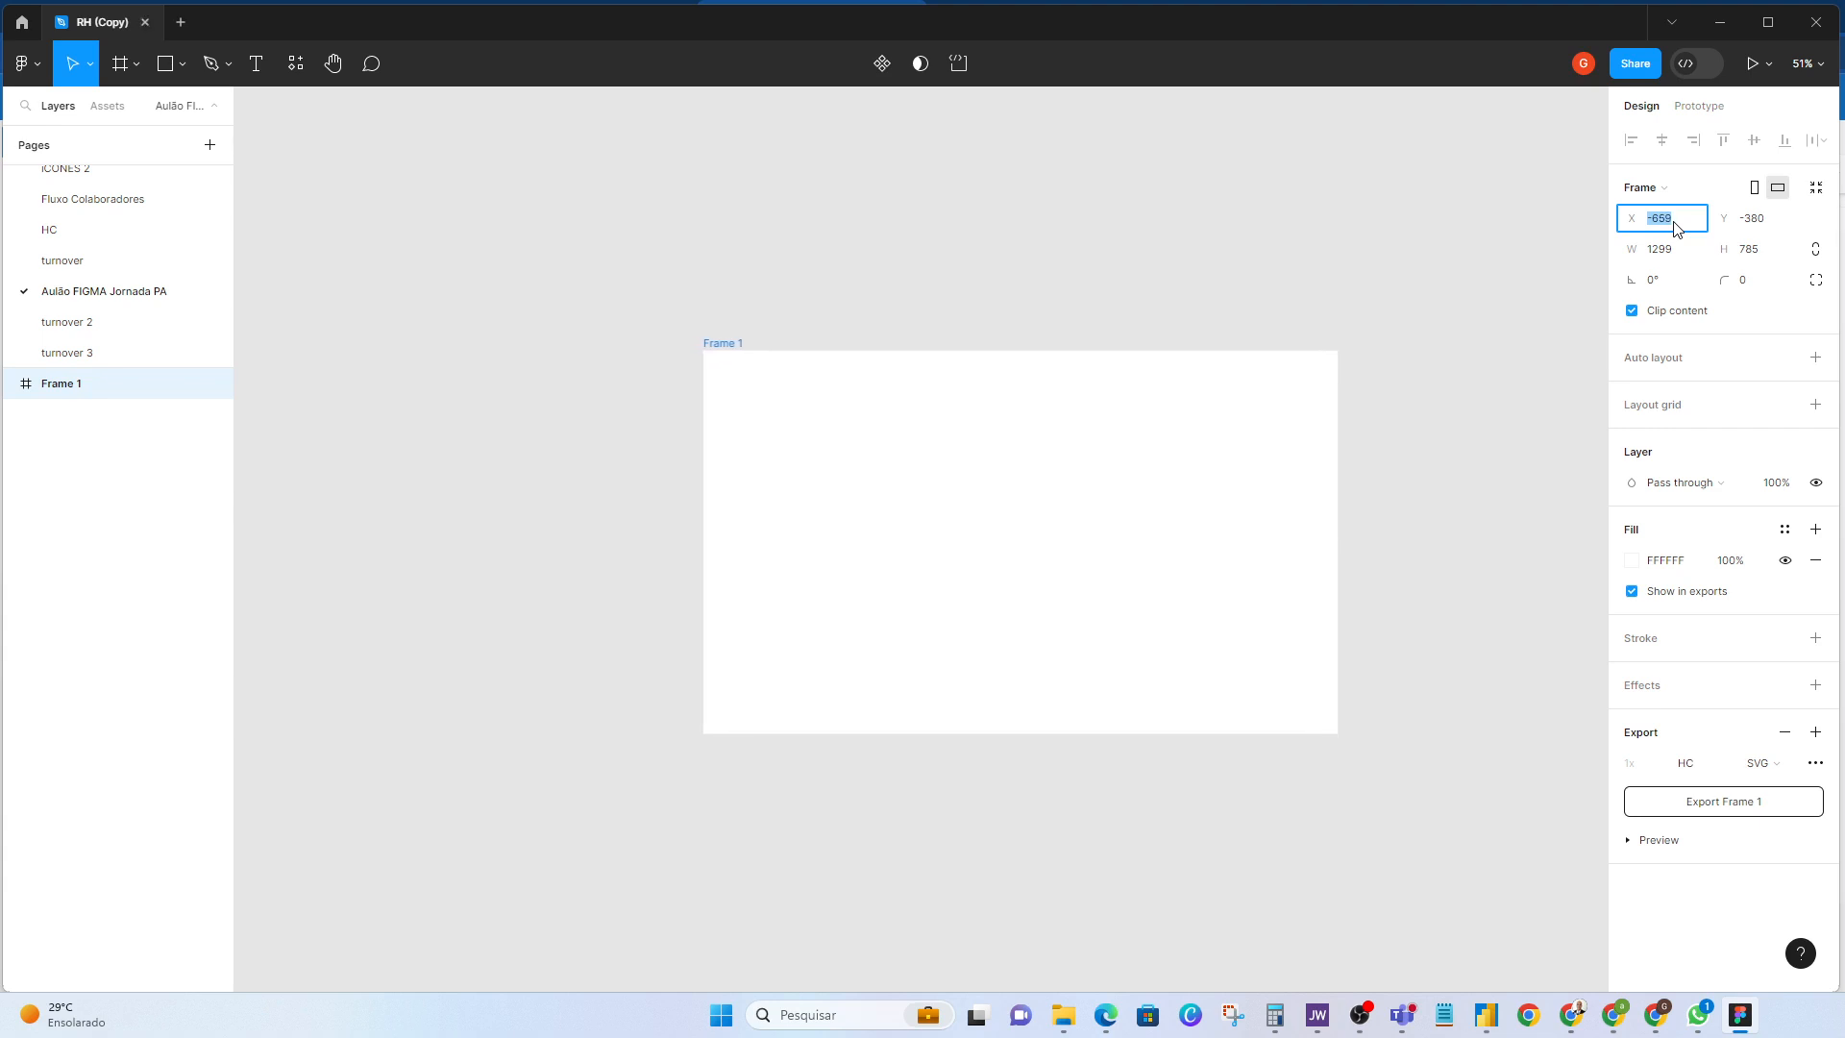
scroll(1407, 580, up, 3)
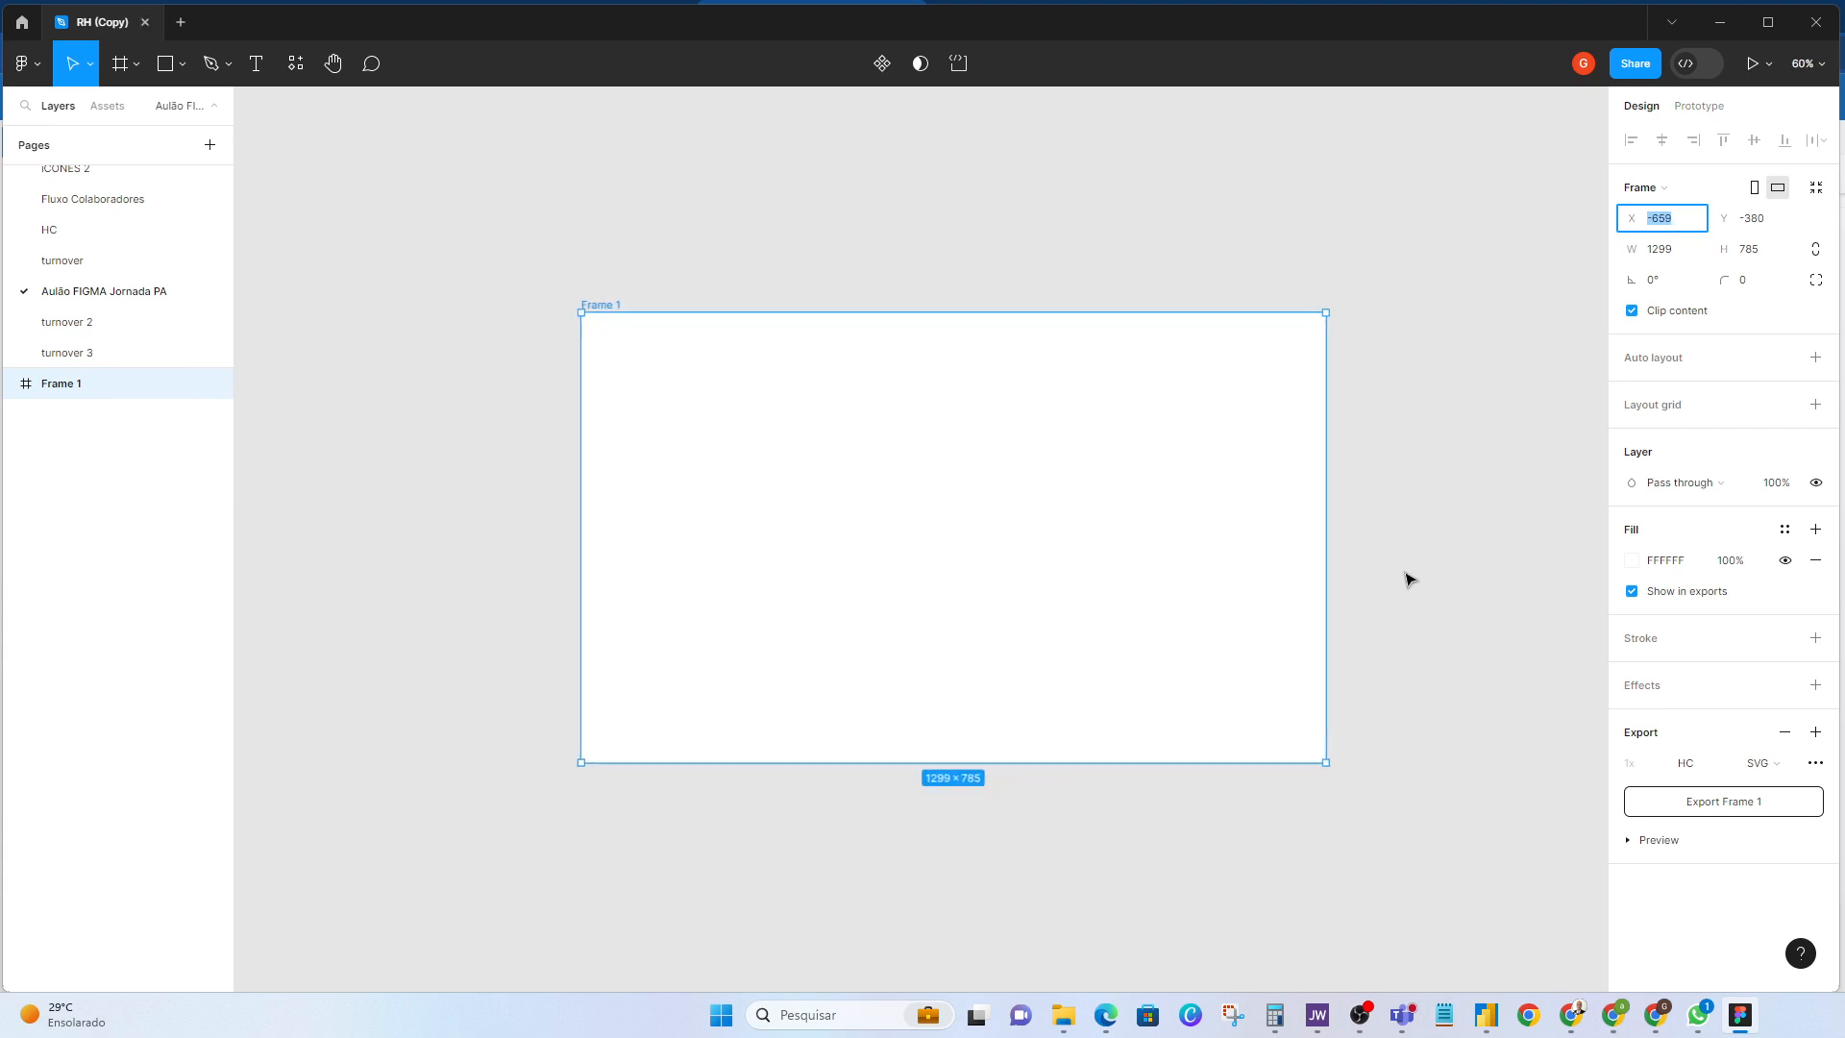
scroll(1407, 579, up, 3)
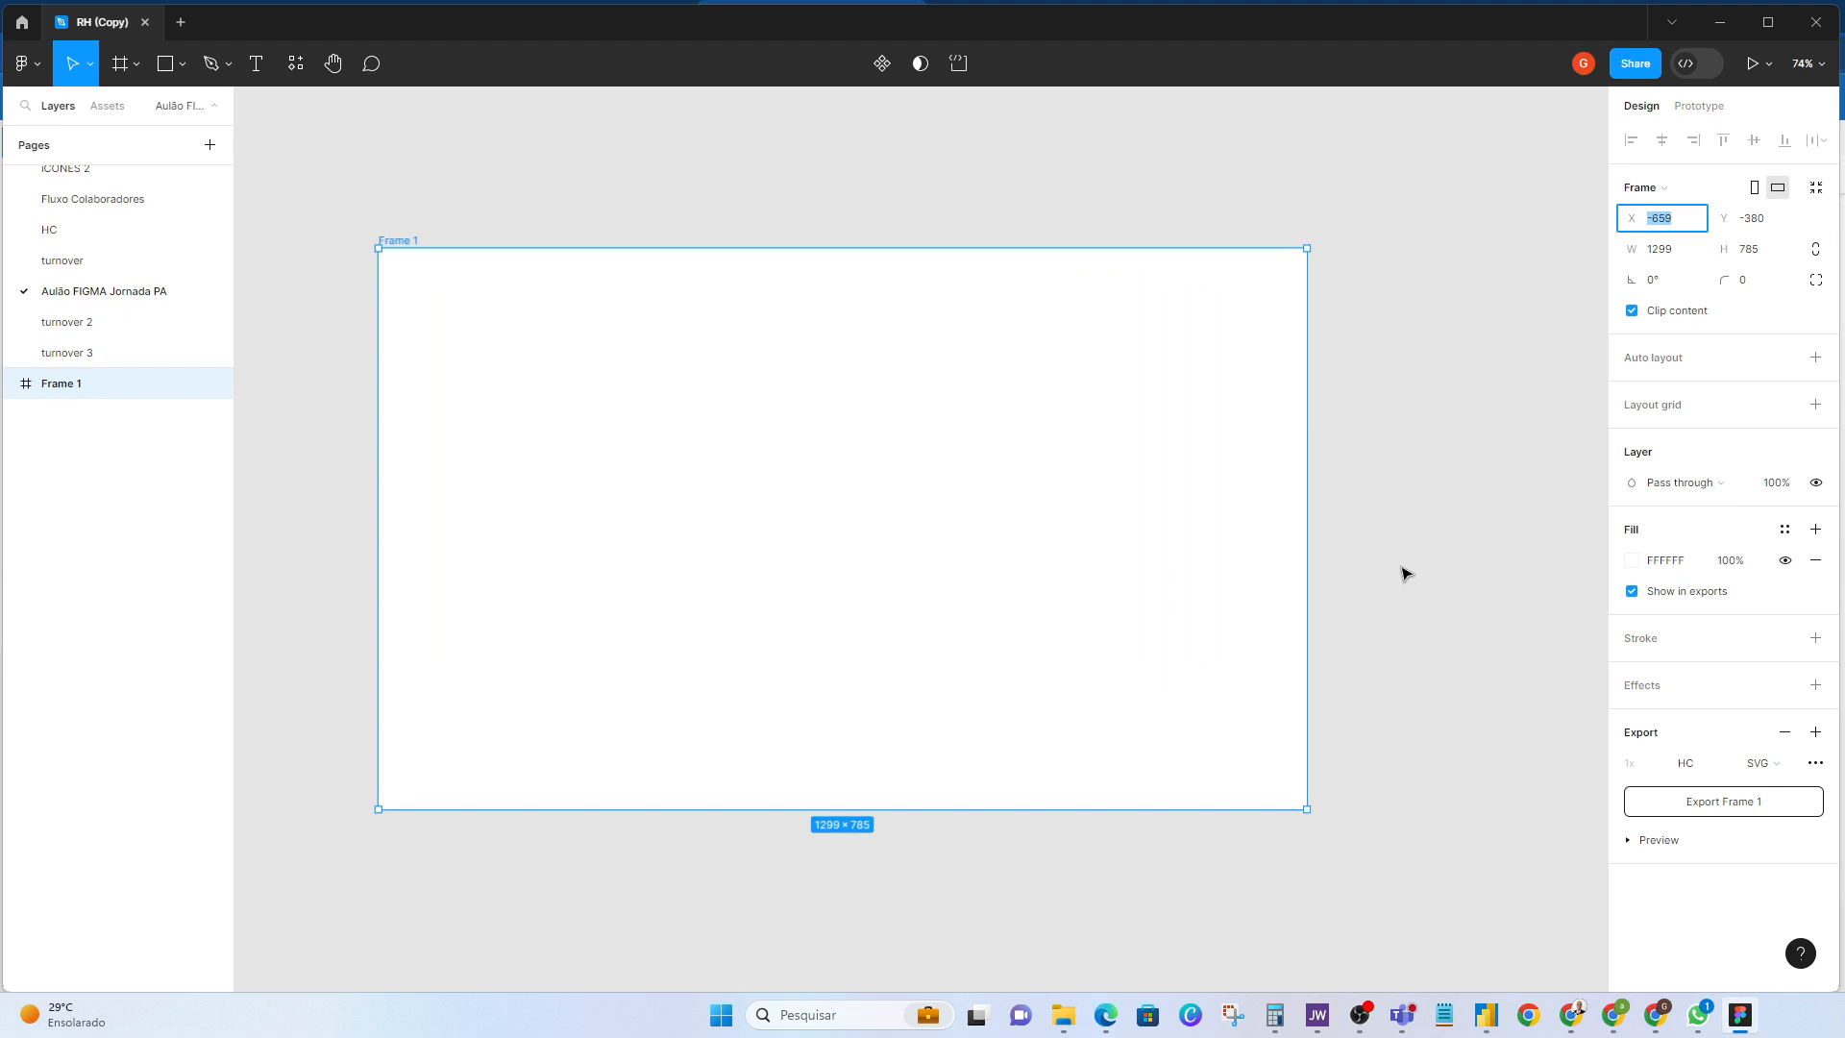
click(1382, 303)
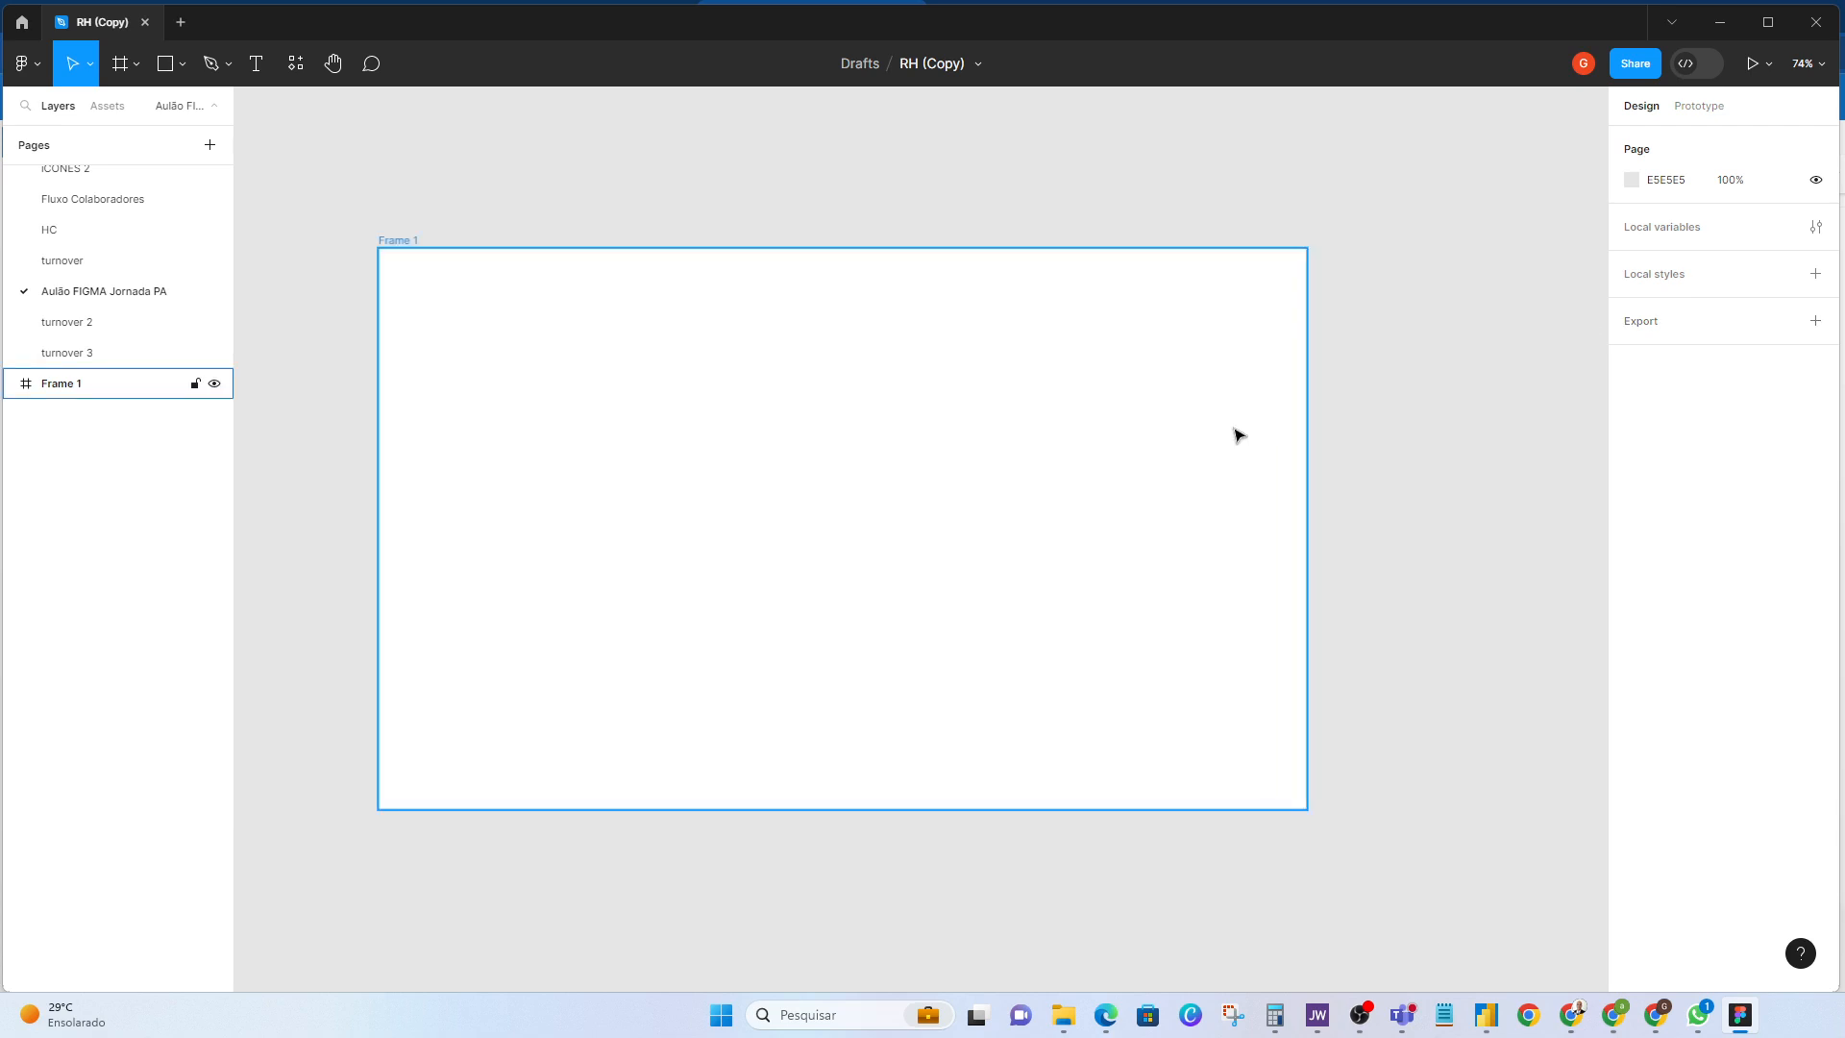
click(1141, 531)
scroll(1173, 515, down, 5)
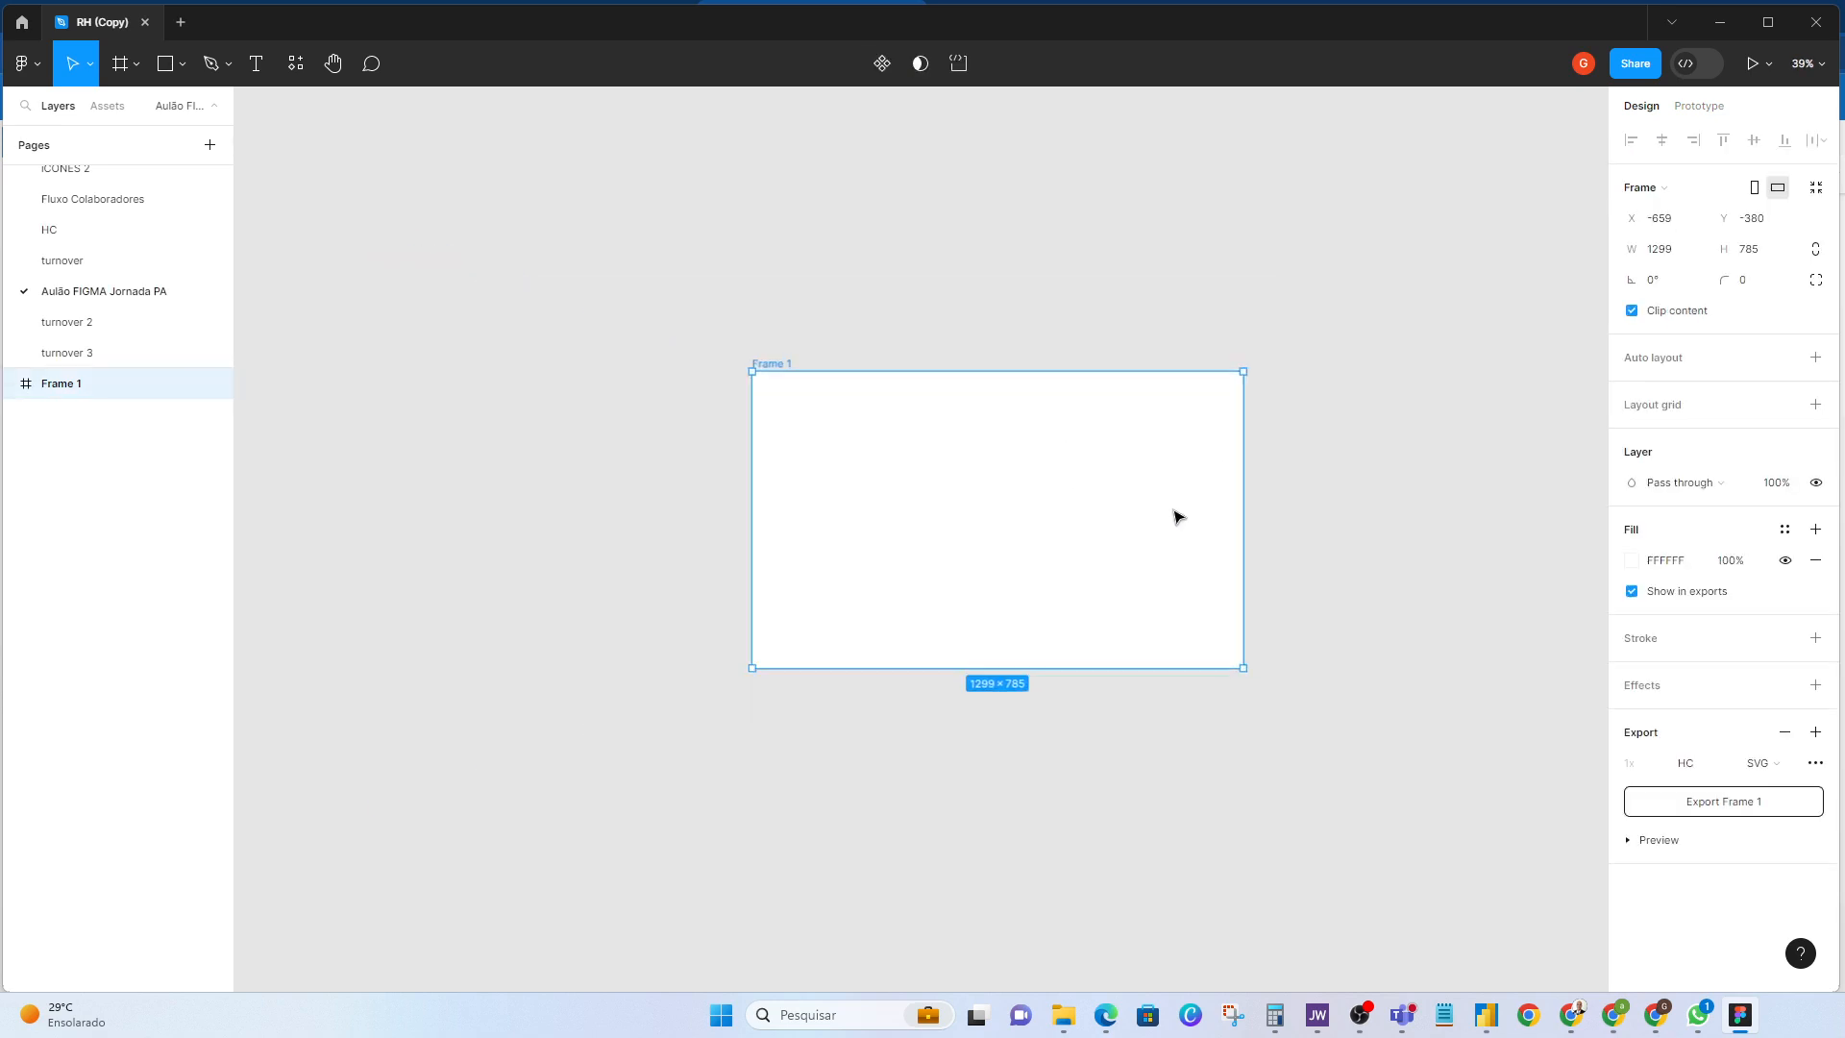
scroll(1120, 552, up, 4)
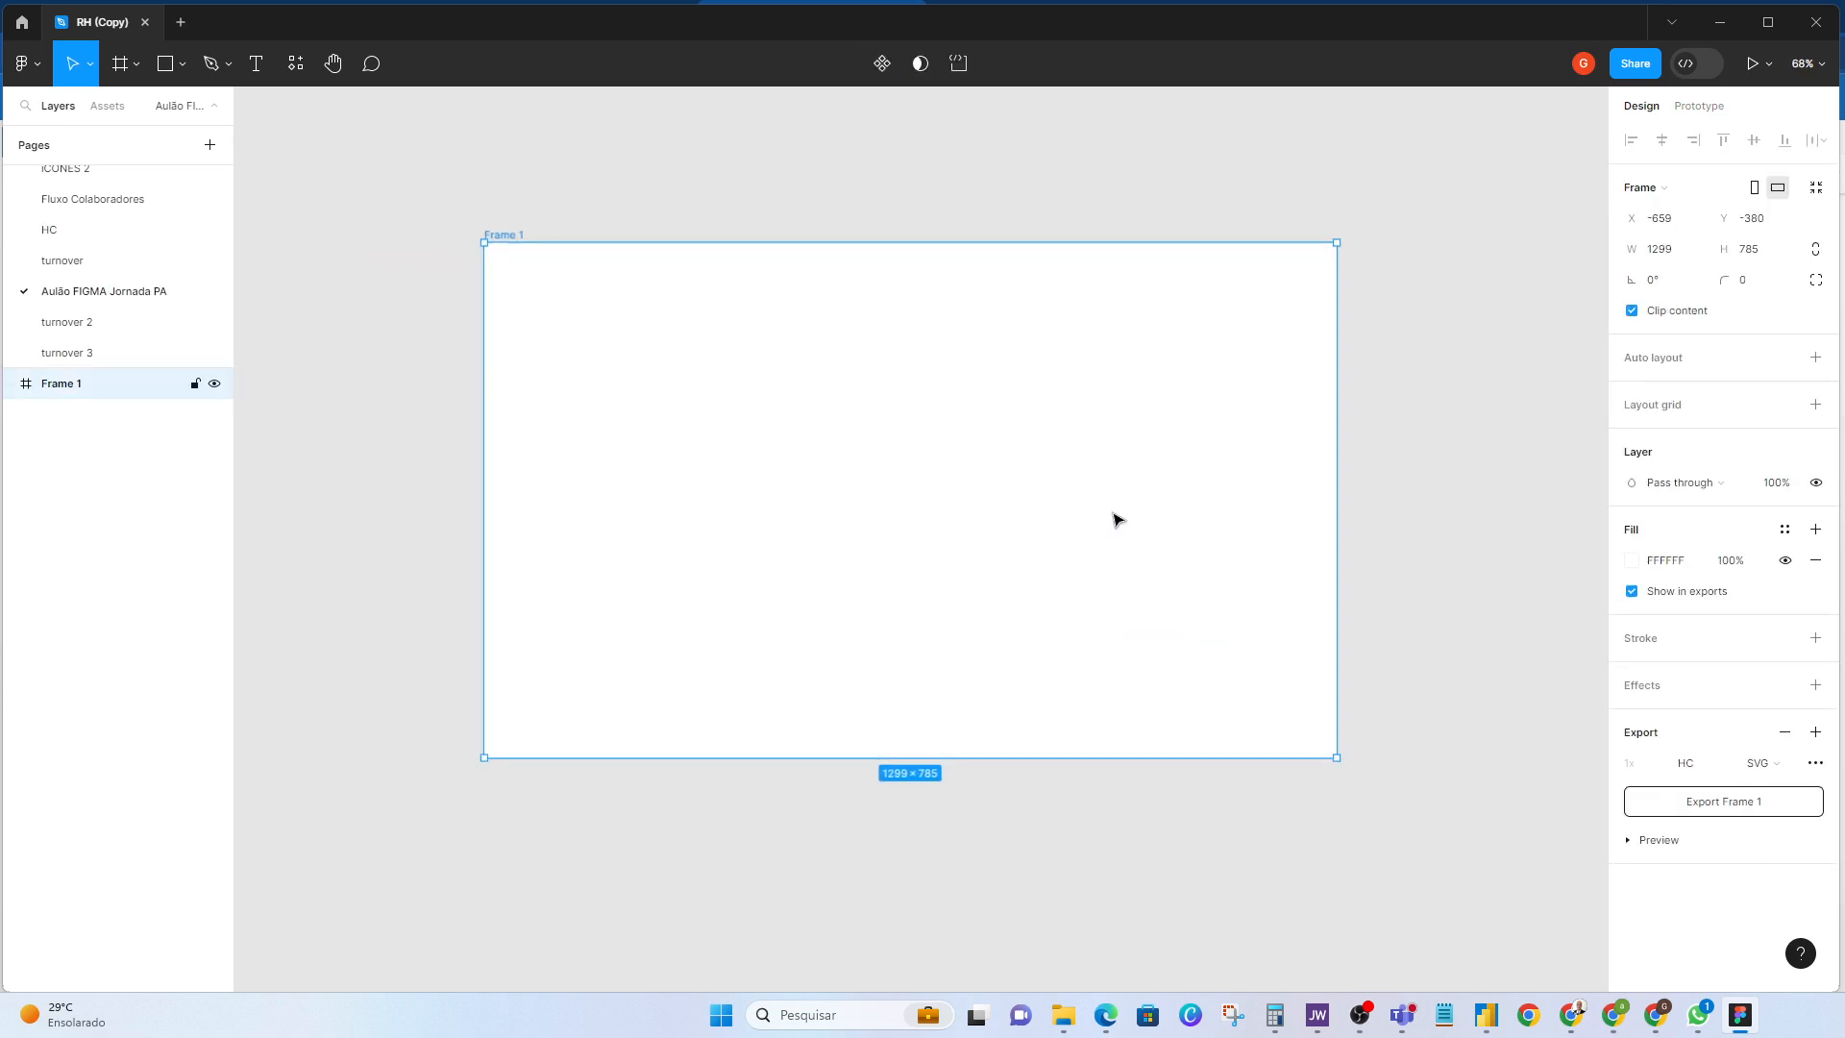
scroll(1114, 519, up, 2)
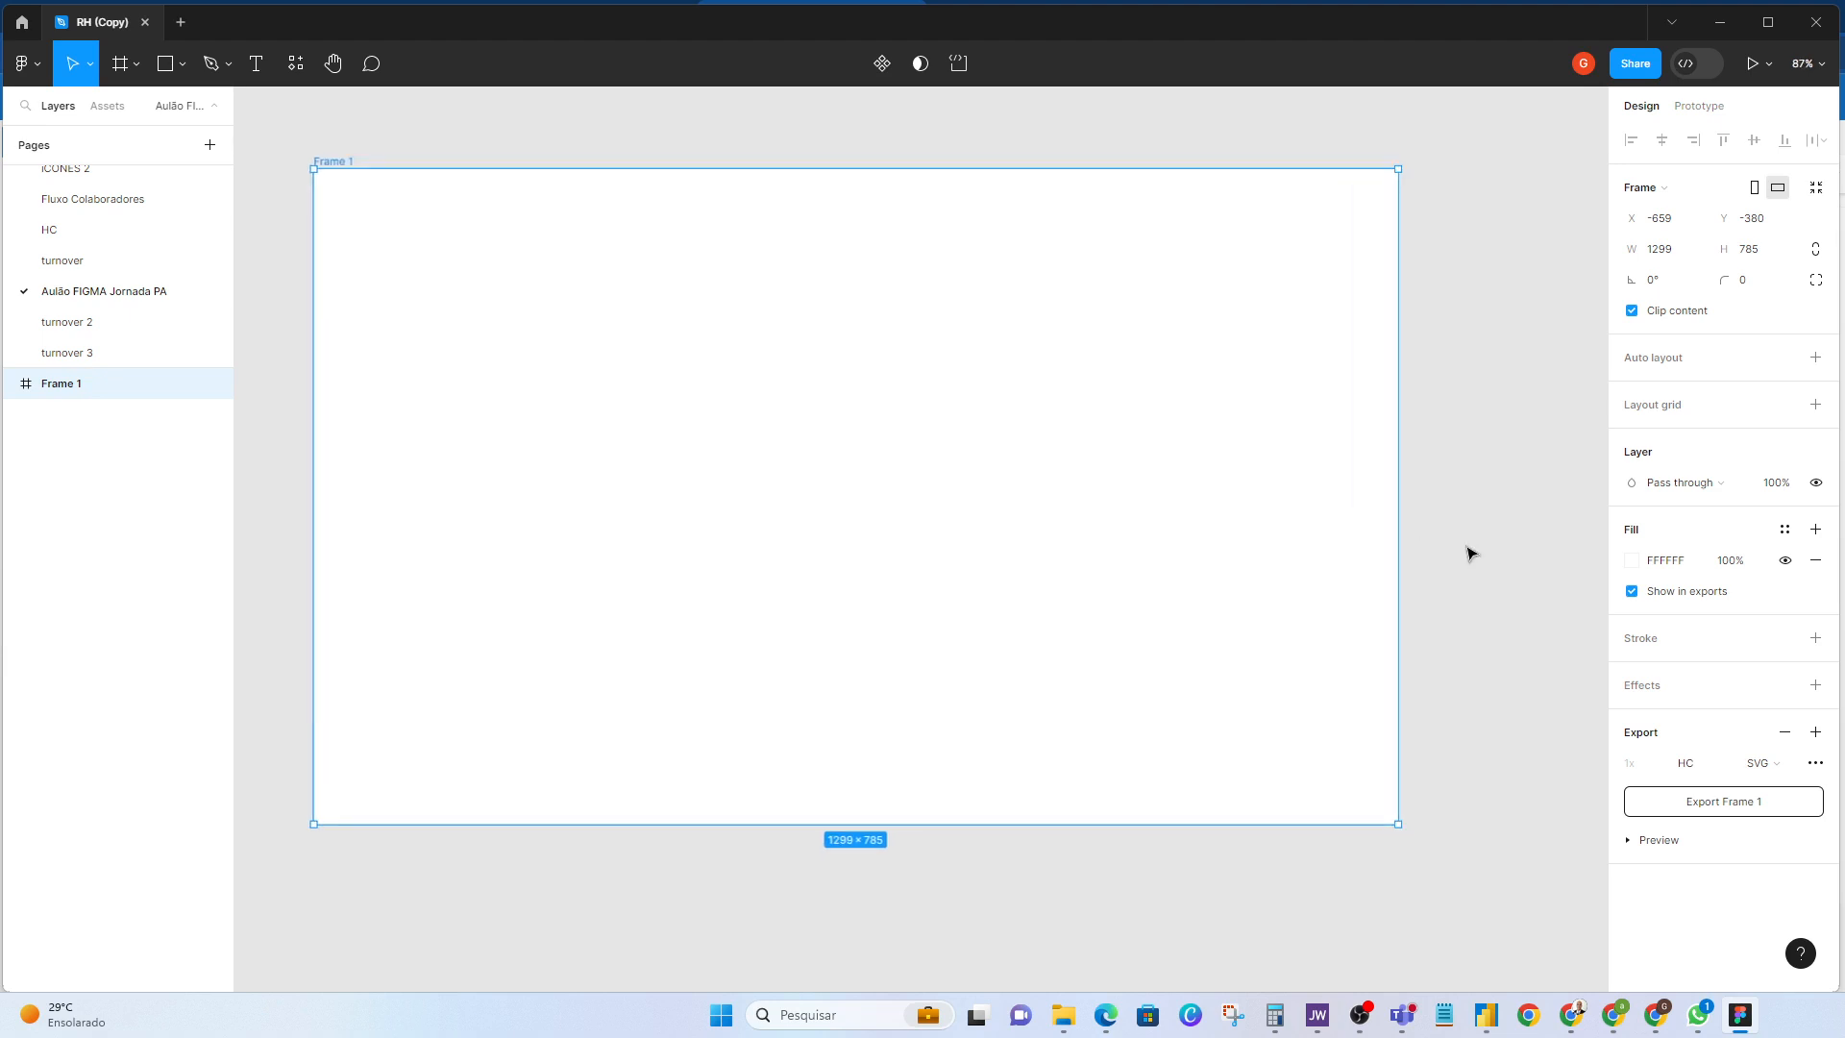
scroll(1171, 481, up, 1)
click(1518, 519)
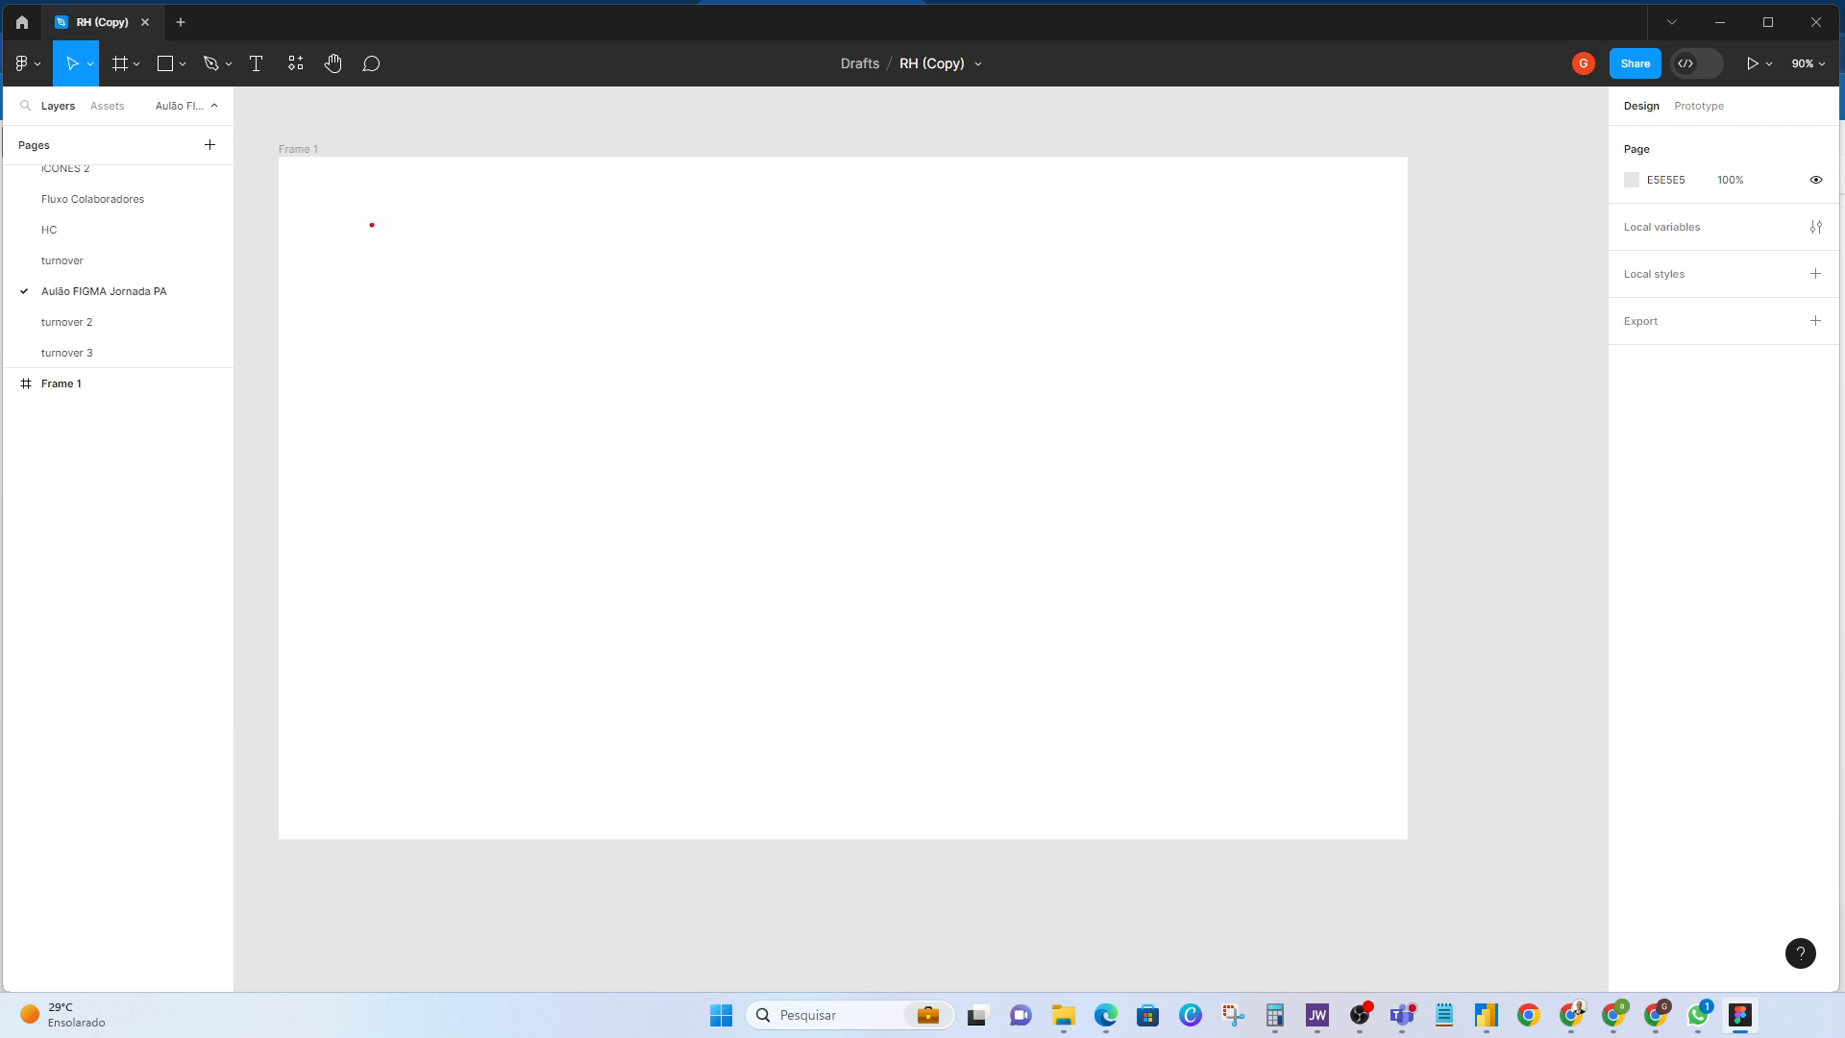
Step: Outline a dashboard layout over the frame with red annotation rectangles, four small above three larger and one wide below, and clear the annotations
drag(315, 184, 546, 285)
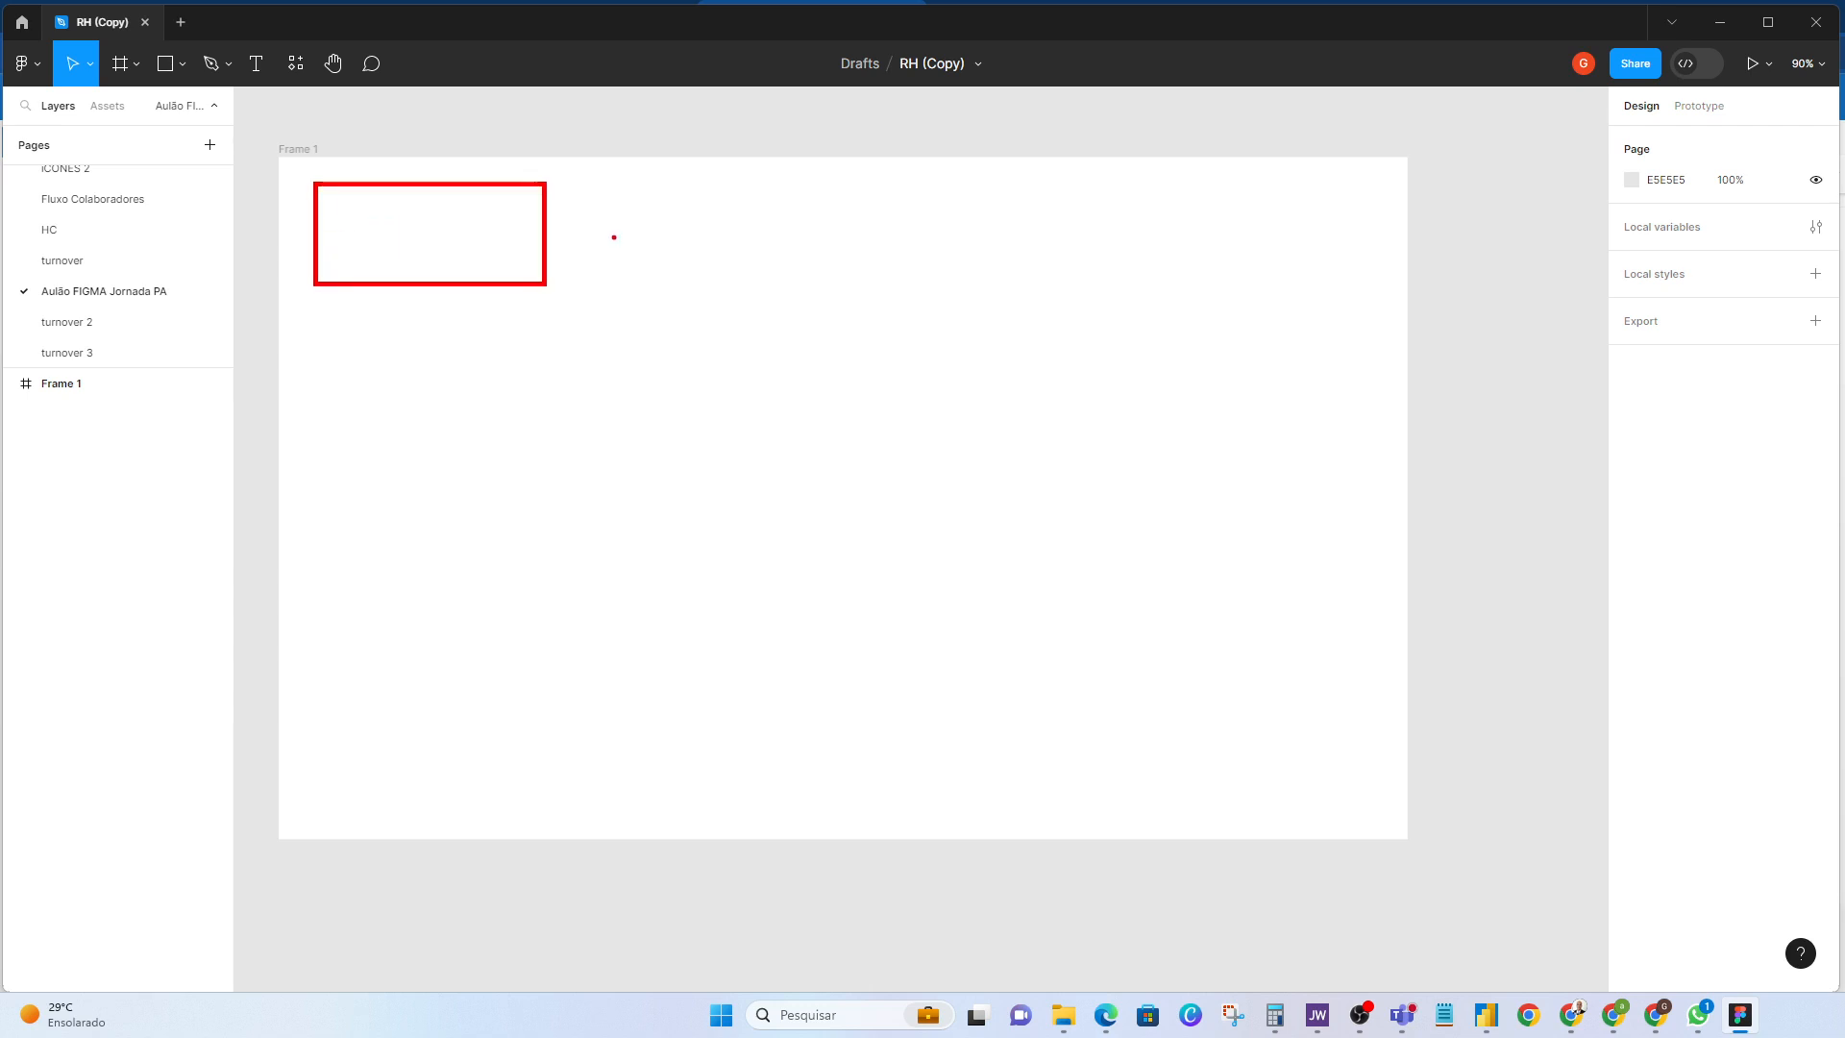
mouse_move(580, 183)
mouse_down()
mouse_move(627, 223)
mouse_move(832, 284)
mouse_up()
drag(895, 178, 1120, 285)
drag(1156, 178, 1389, 287)
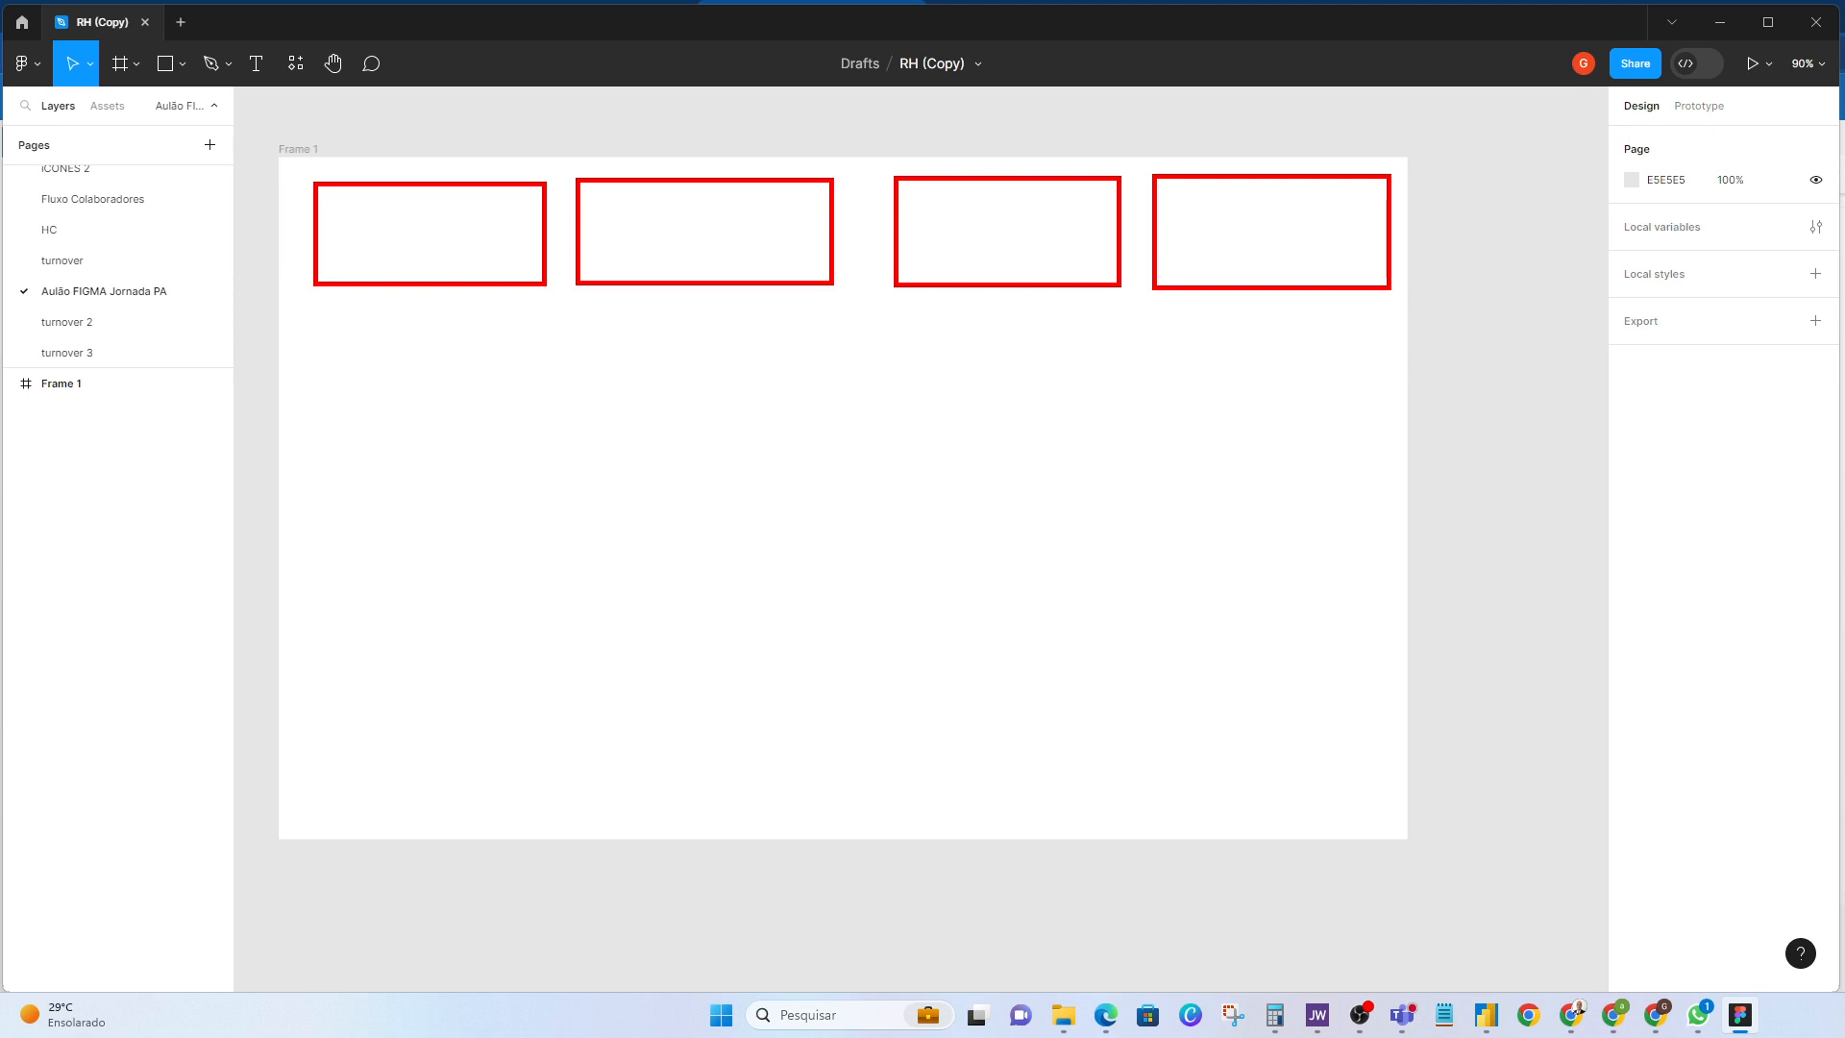
mouse_move(314, 306)
mouse_down()
mouse_move(330, 504)
mouse_move(572, 601)
mouse_move(556, 528)
mouse_move(765, 569)
mouse_move(717, 558)
mouse_up()
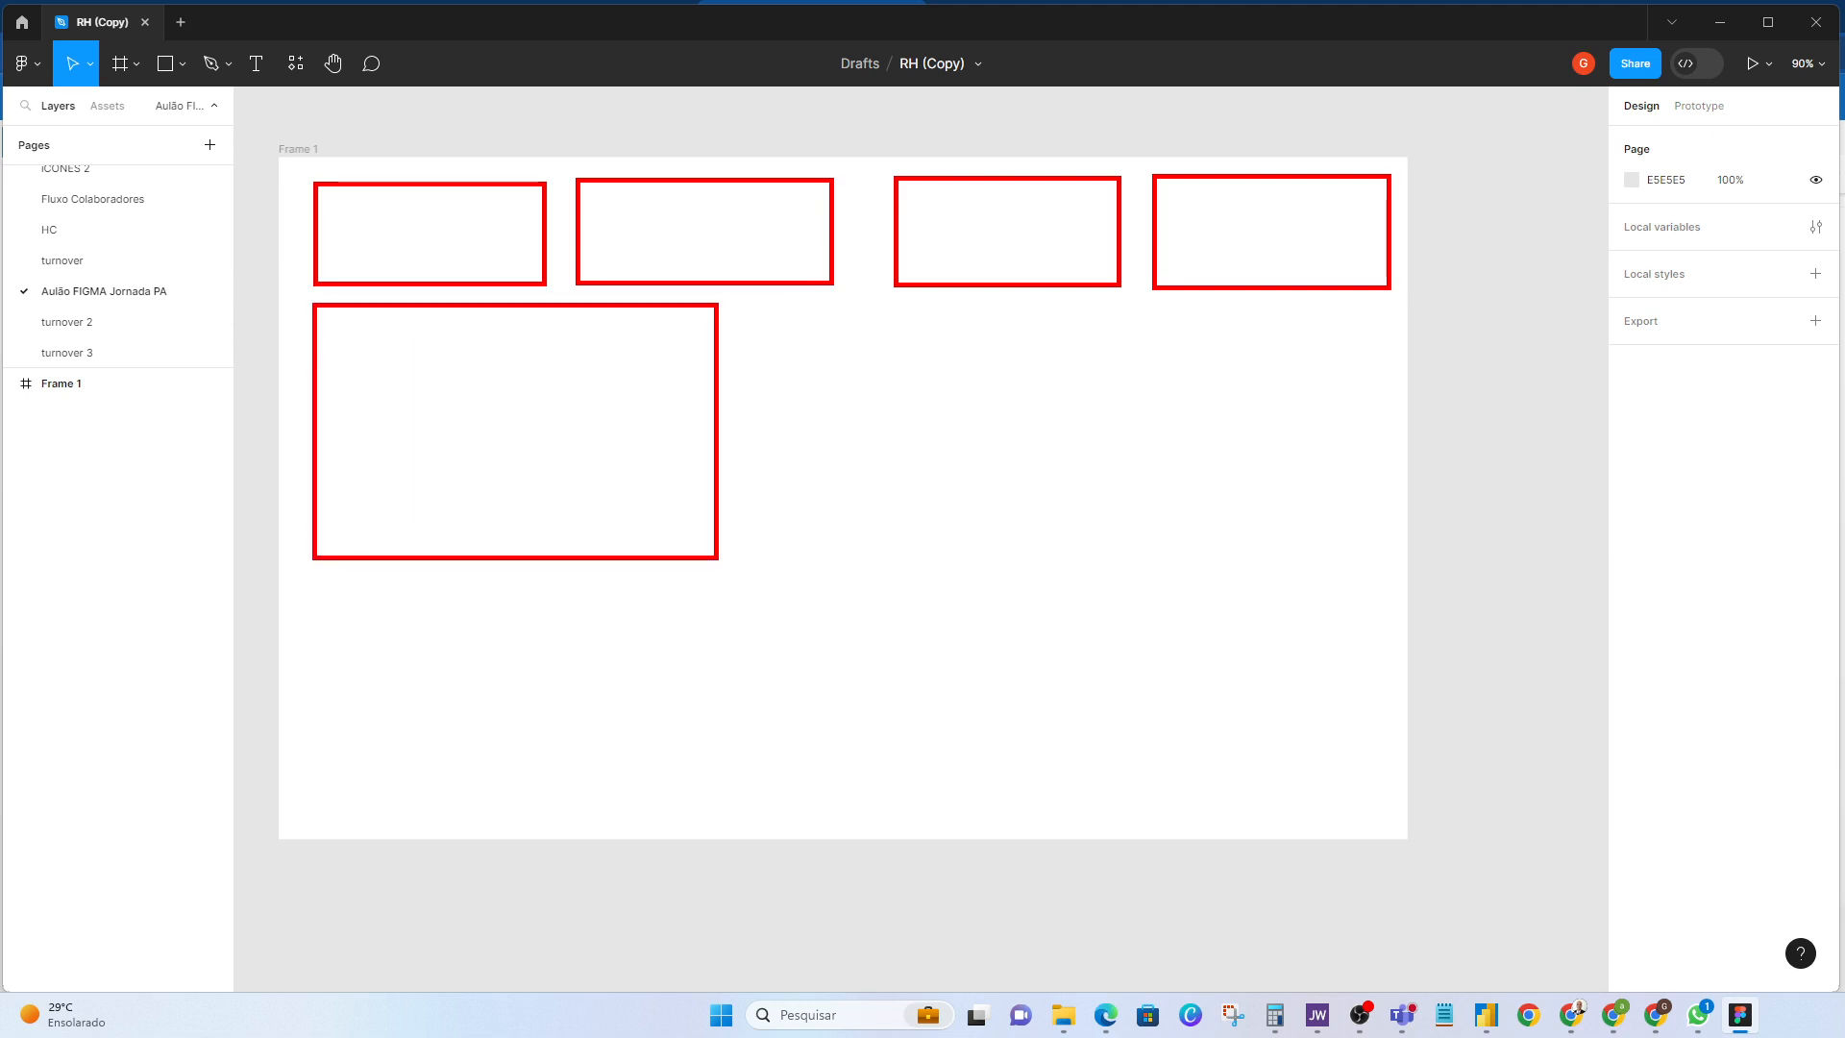
mouse_move(750, 302)
mouse_down()
mouse_move(815, 420)
mouse_move(1073, 559)
mouse_move(1047, 557)
mouse_up()
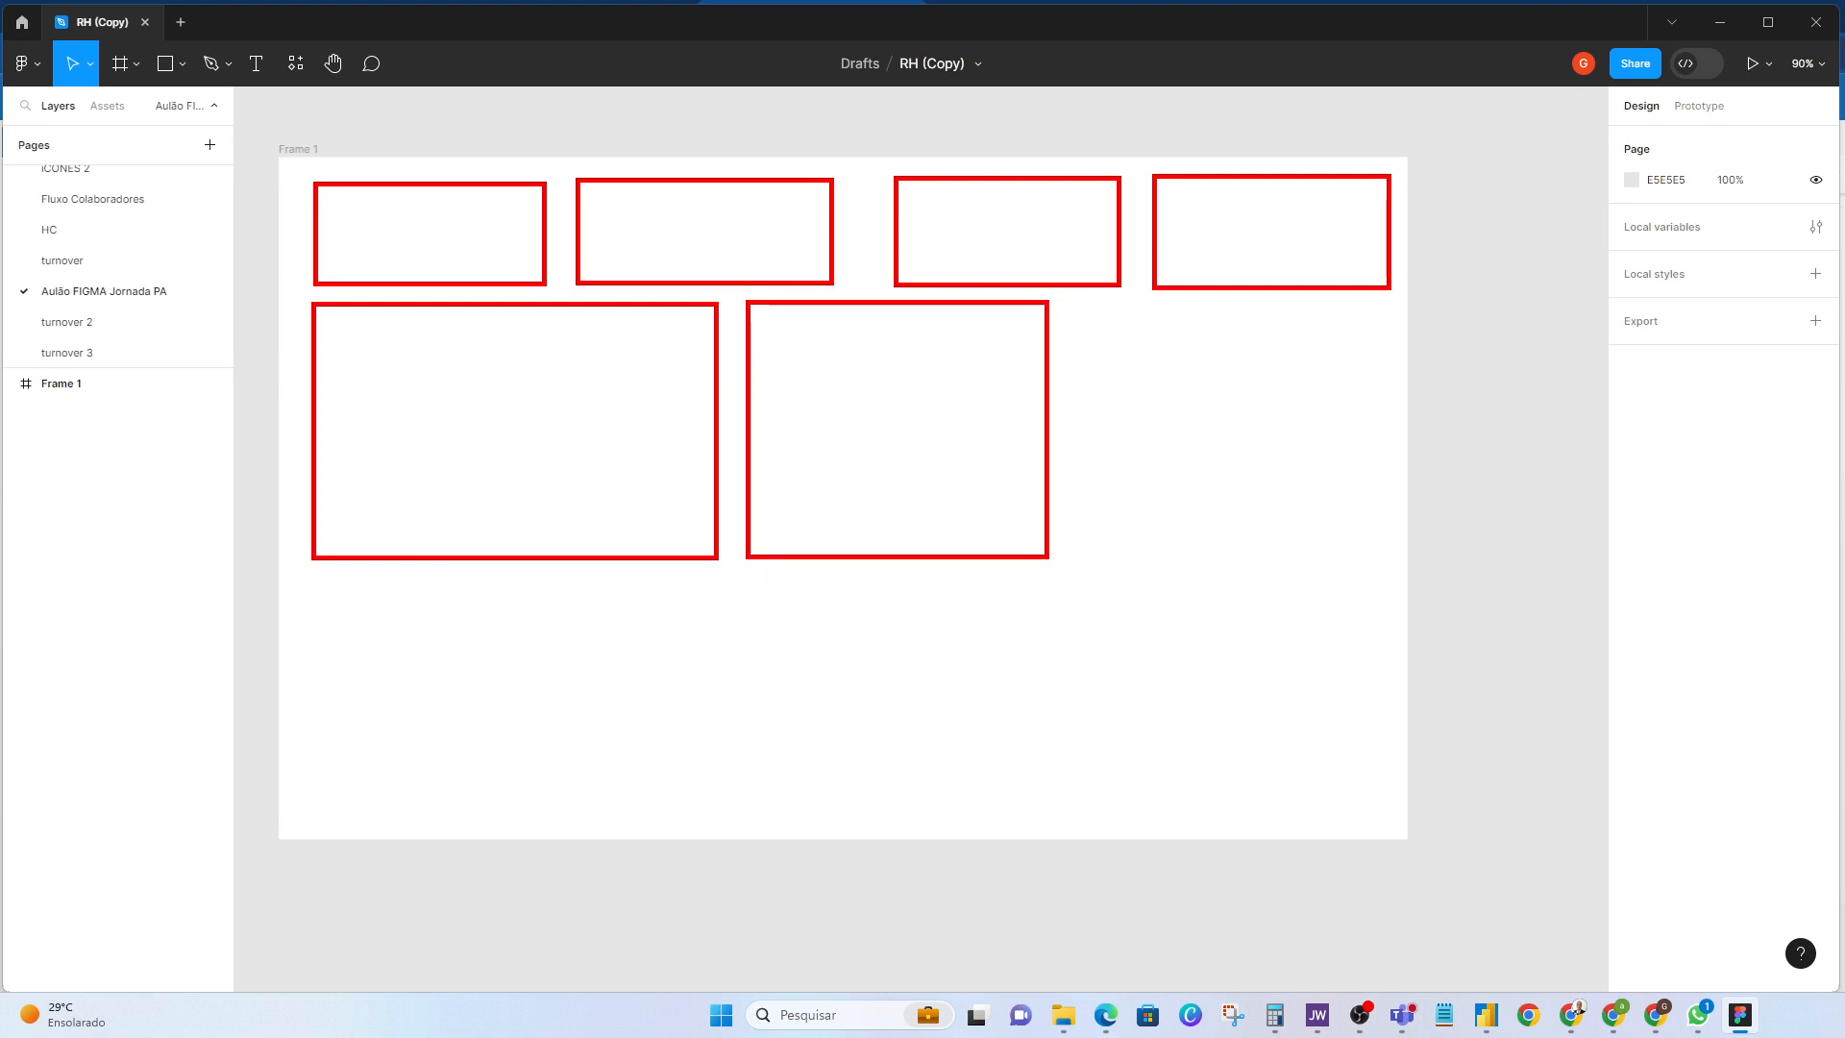
mouse_move(1076, 298)
mouse_down()
mouse_move(1272, 487)
mouse_move(1386, 562)
mouse_up()
drag(298, 583, 1313, 807)
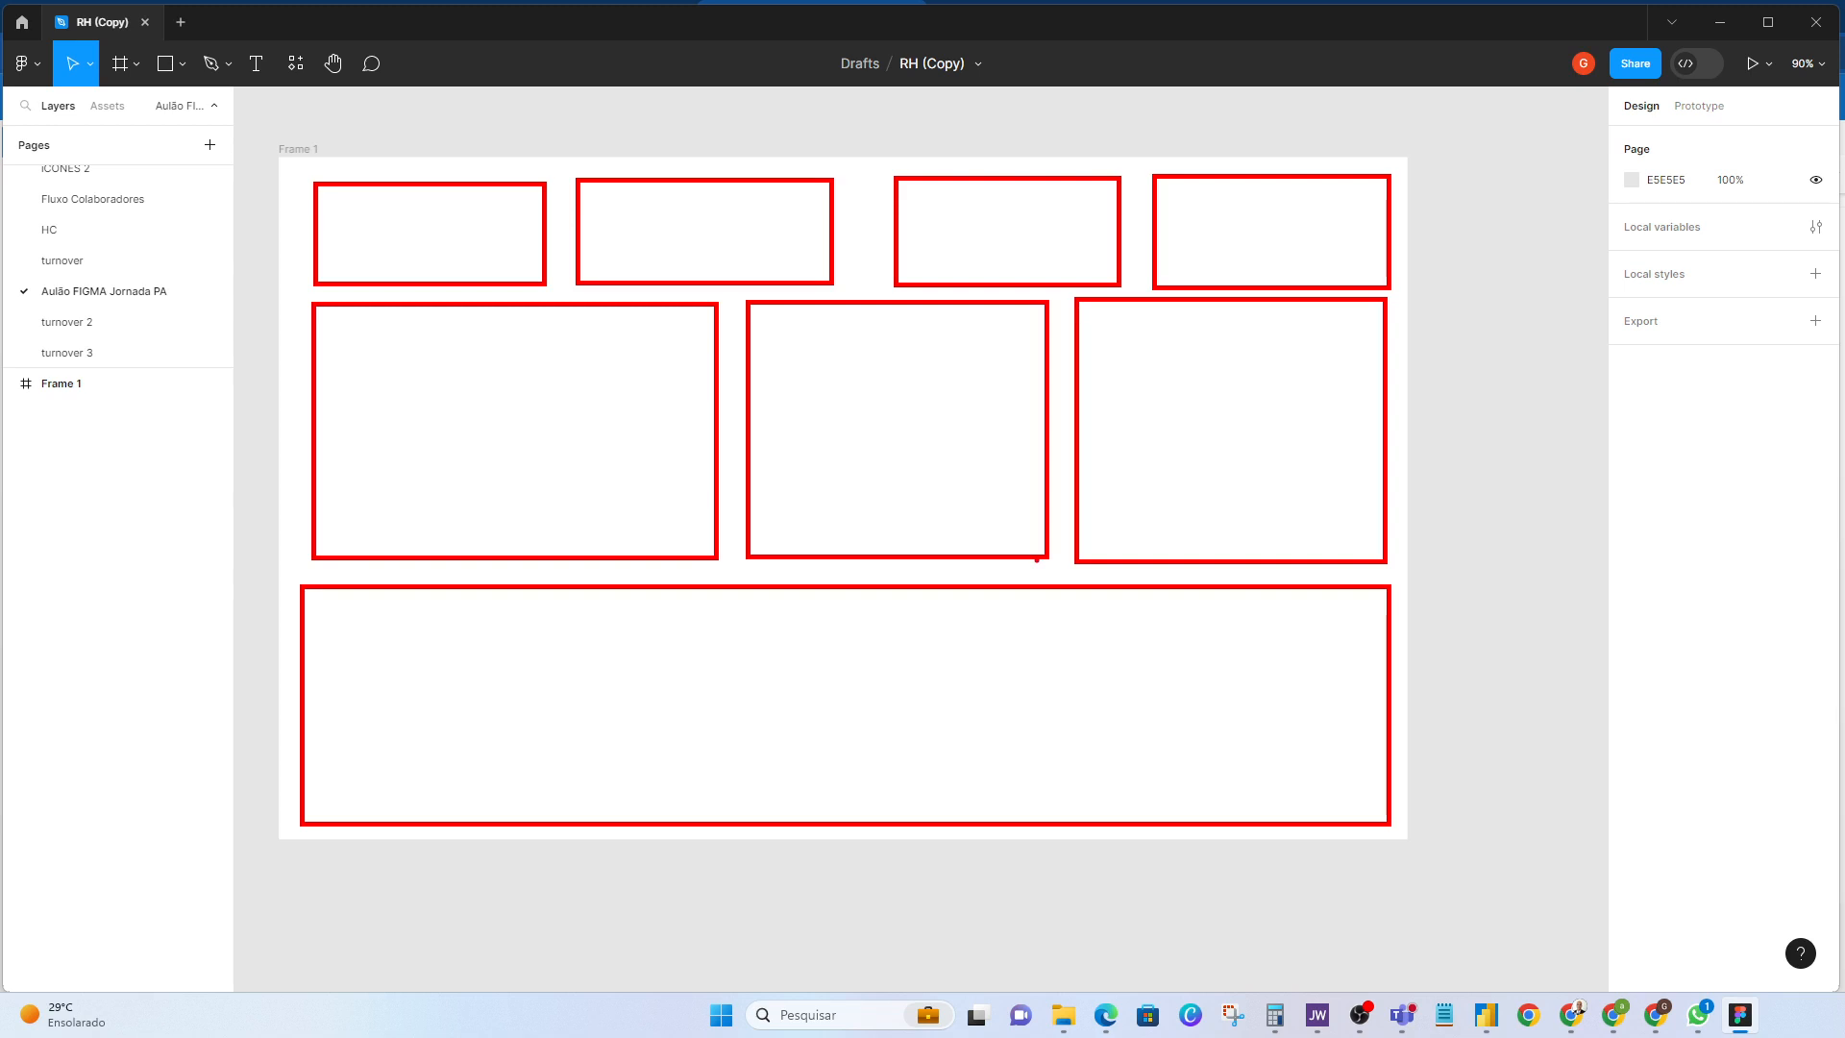
key(Escape)
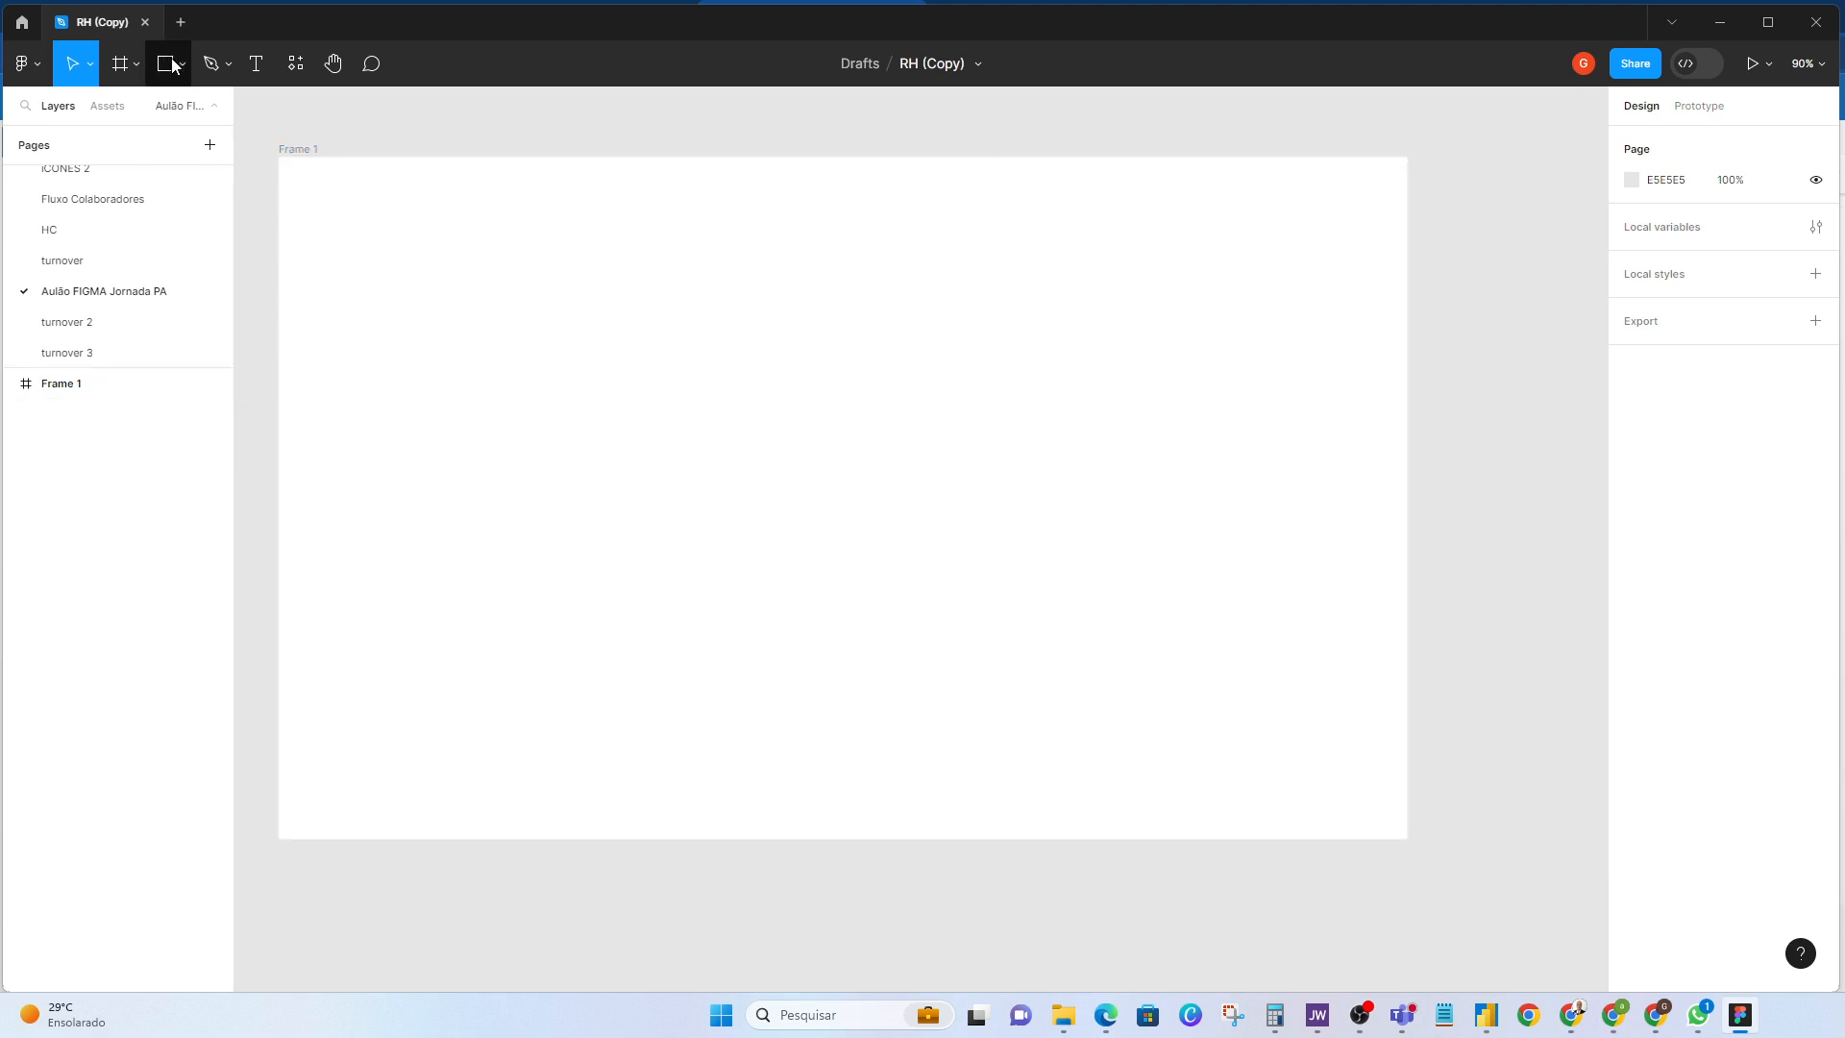
Step: Draw a rectangle about 269 × 161 near the frame's upper-left corner, at about X 37, Y 27, and select it
click(176, 64)
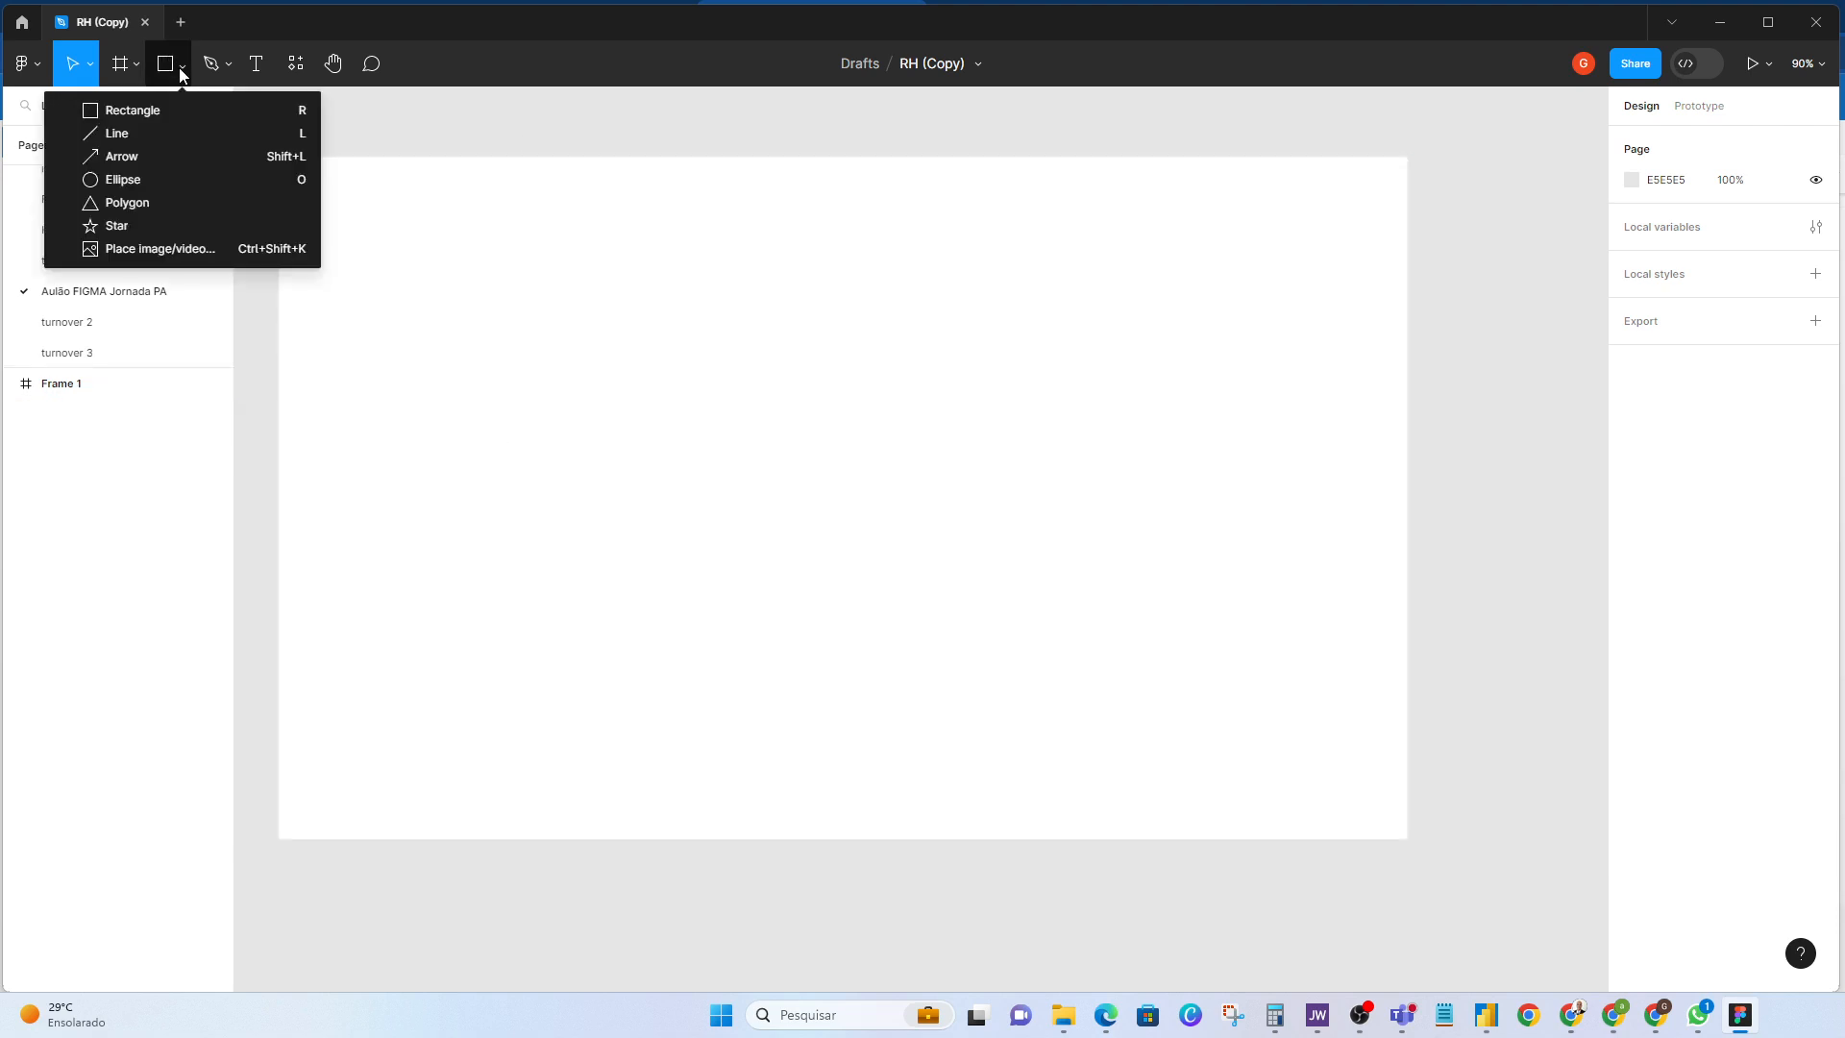
click(132, 110)
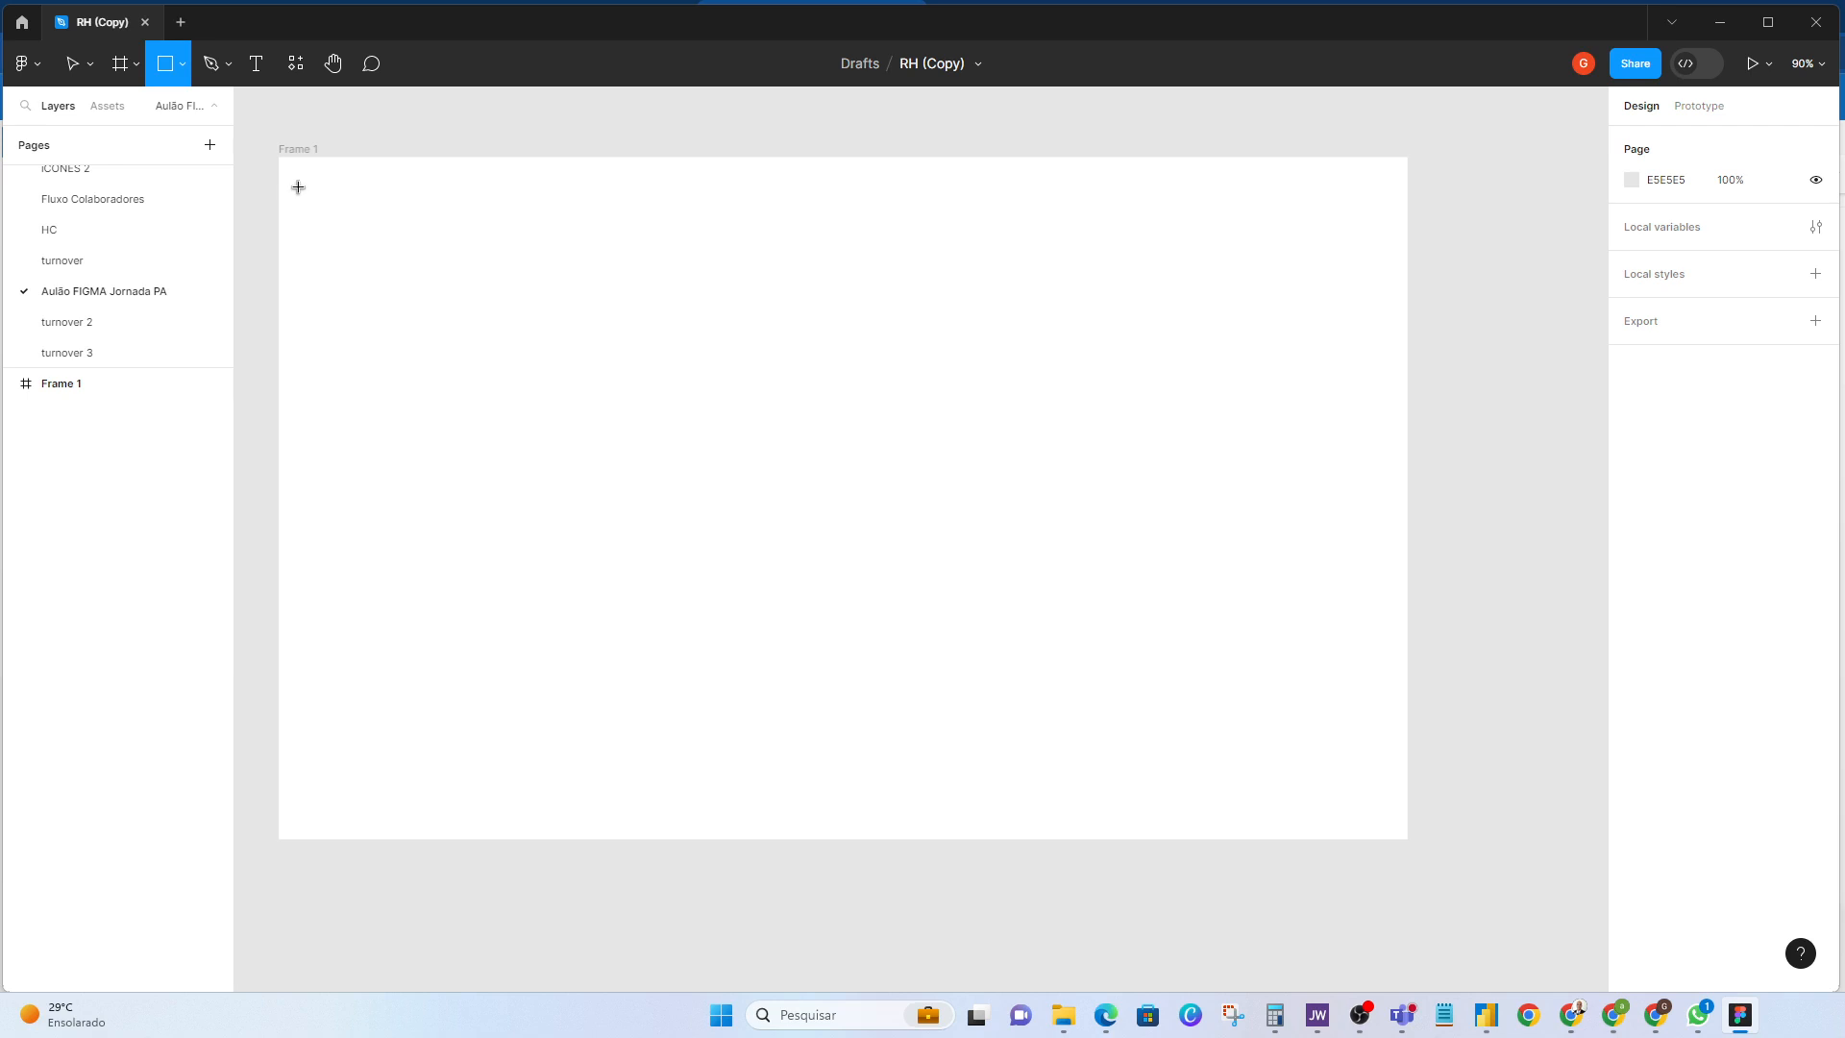
drag(310, 179, 544, 320)
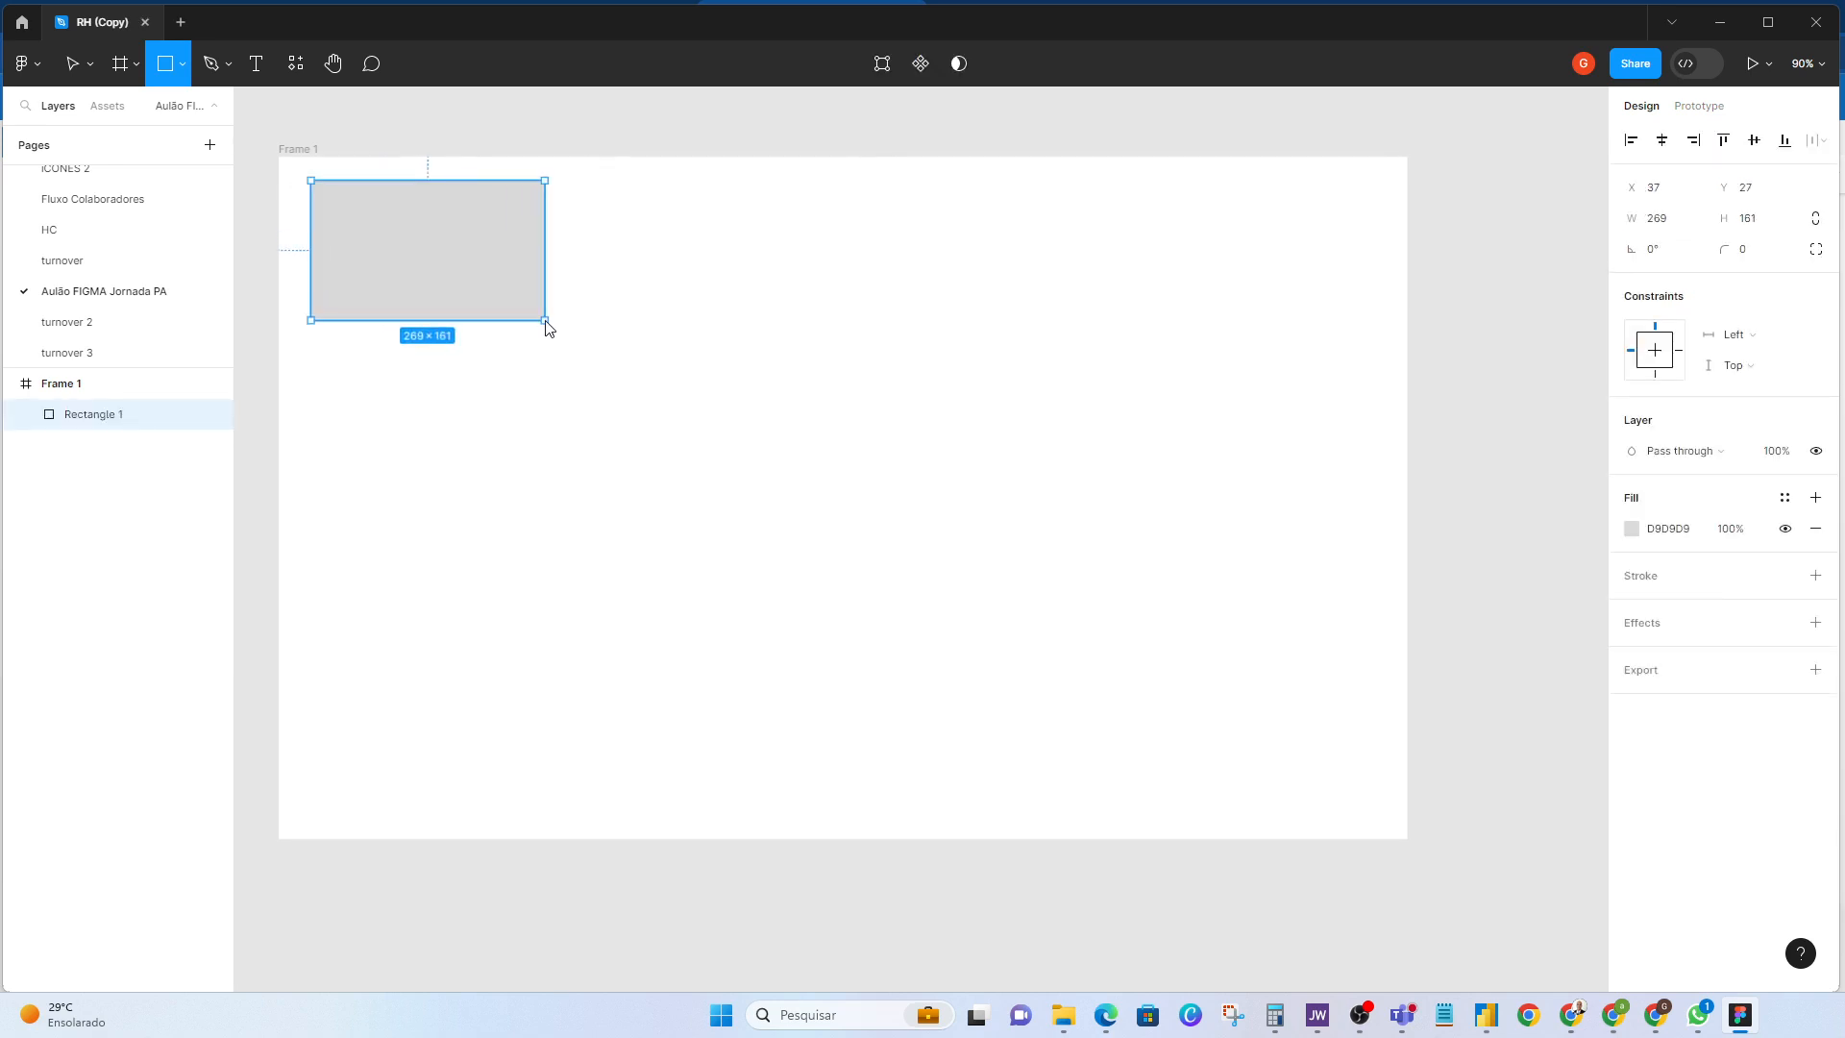
click(678, 295)
click(450, 267)
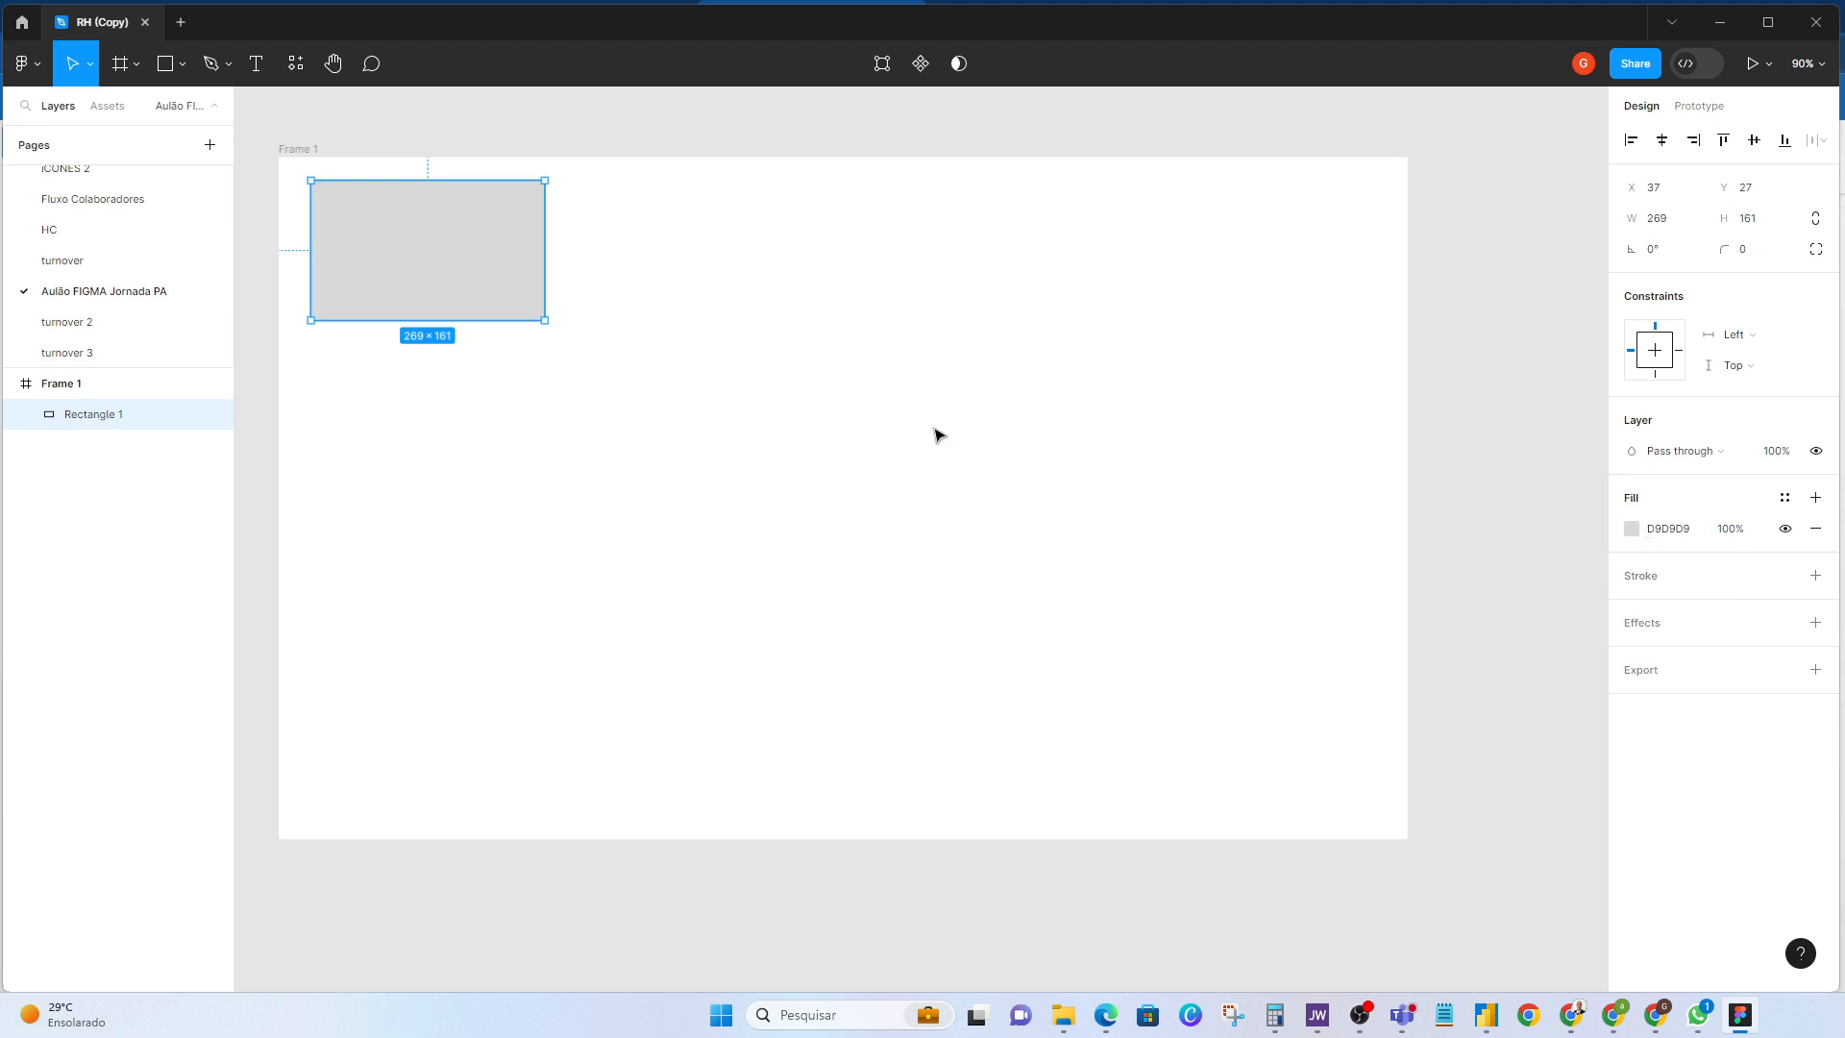
Step: Fill the rectangle with the document colour 287FA5 at 11% opacity and add a black 1 px inside stroke
click(1632, 531)
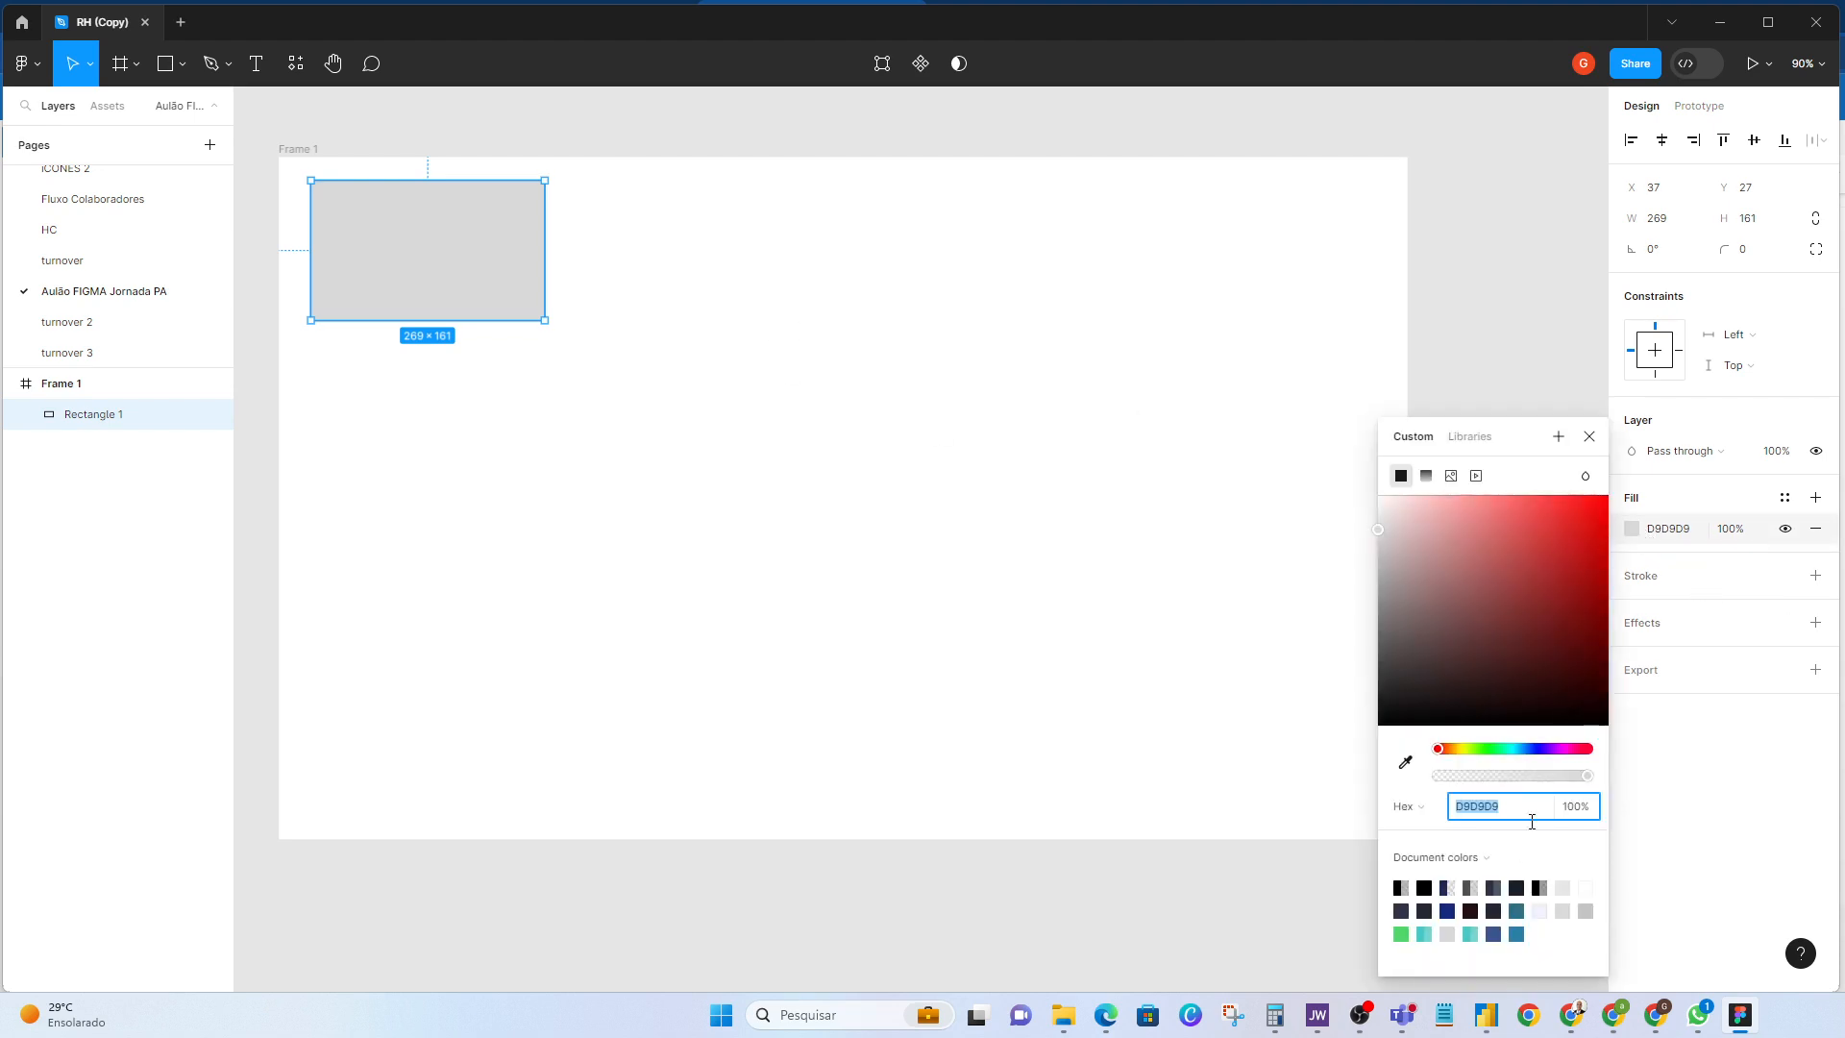
click(1518, 934)
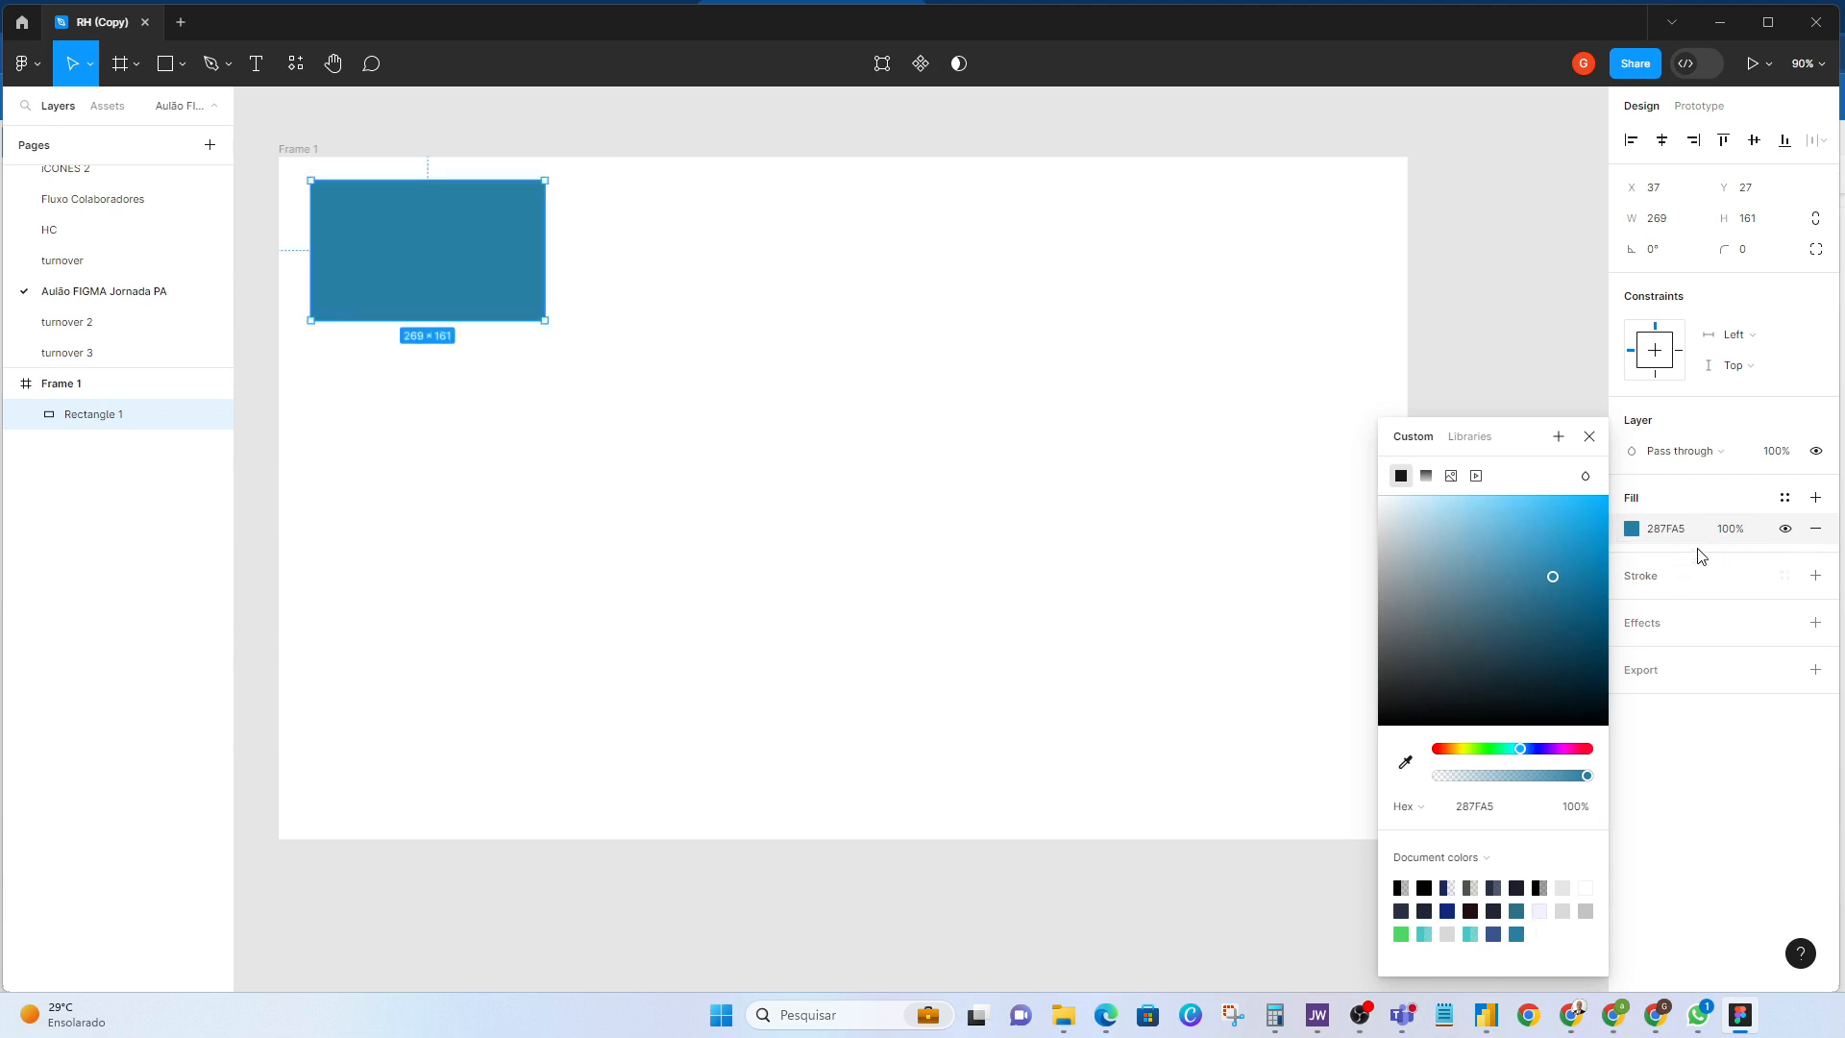
drag(1587, 778, 1457, 776)
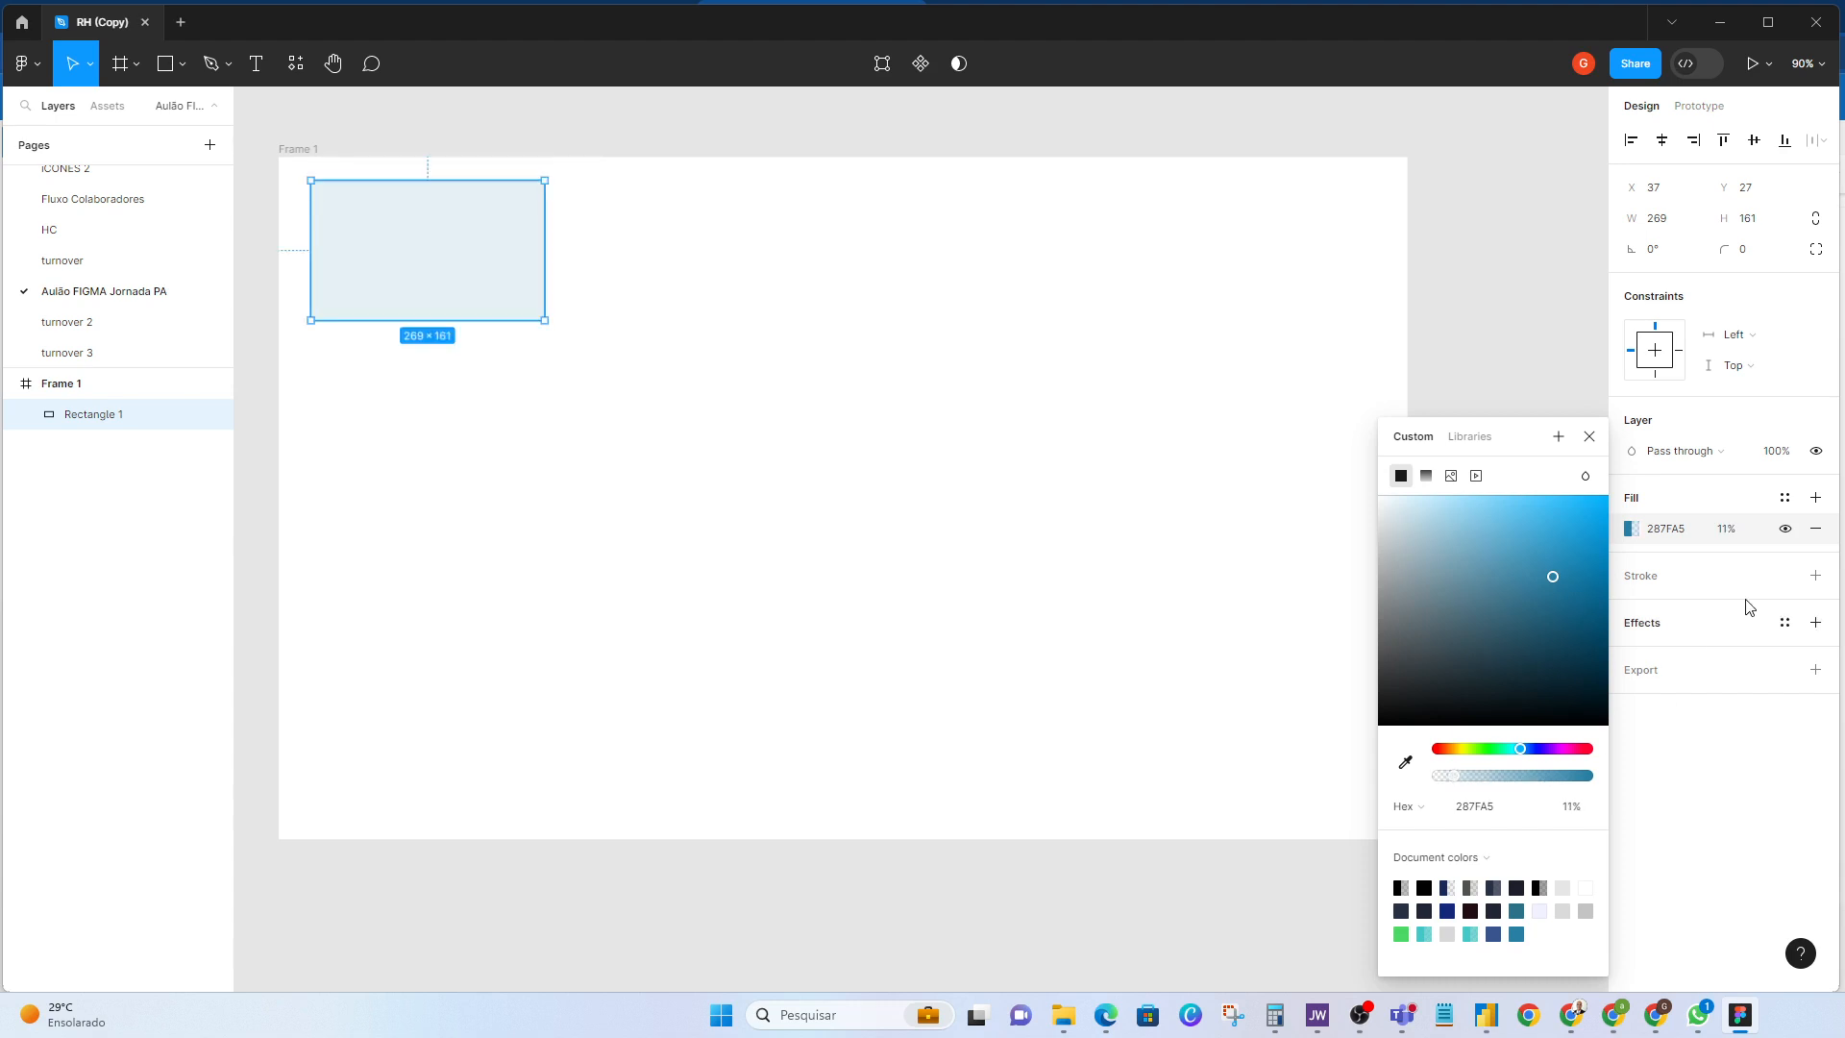
click(1815, 575)
click(892, 490)
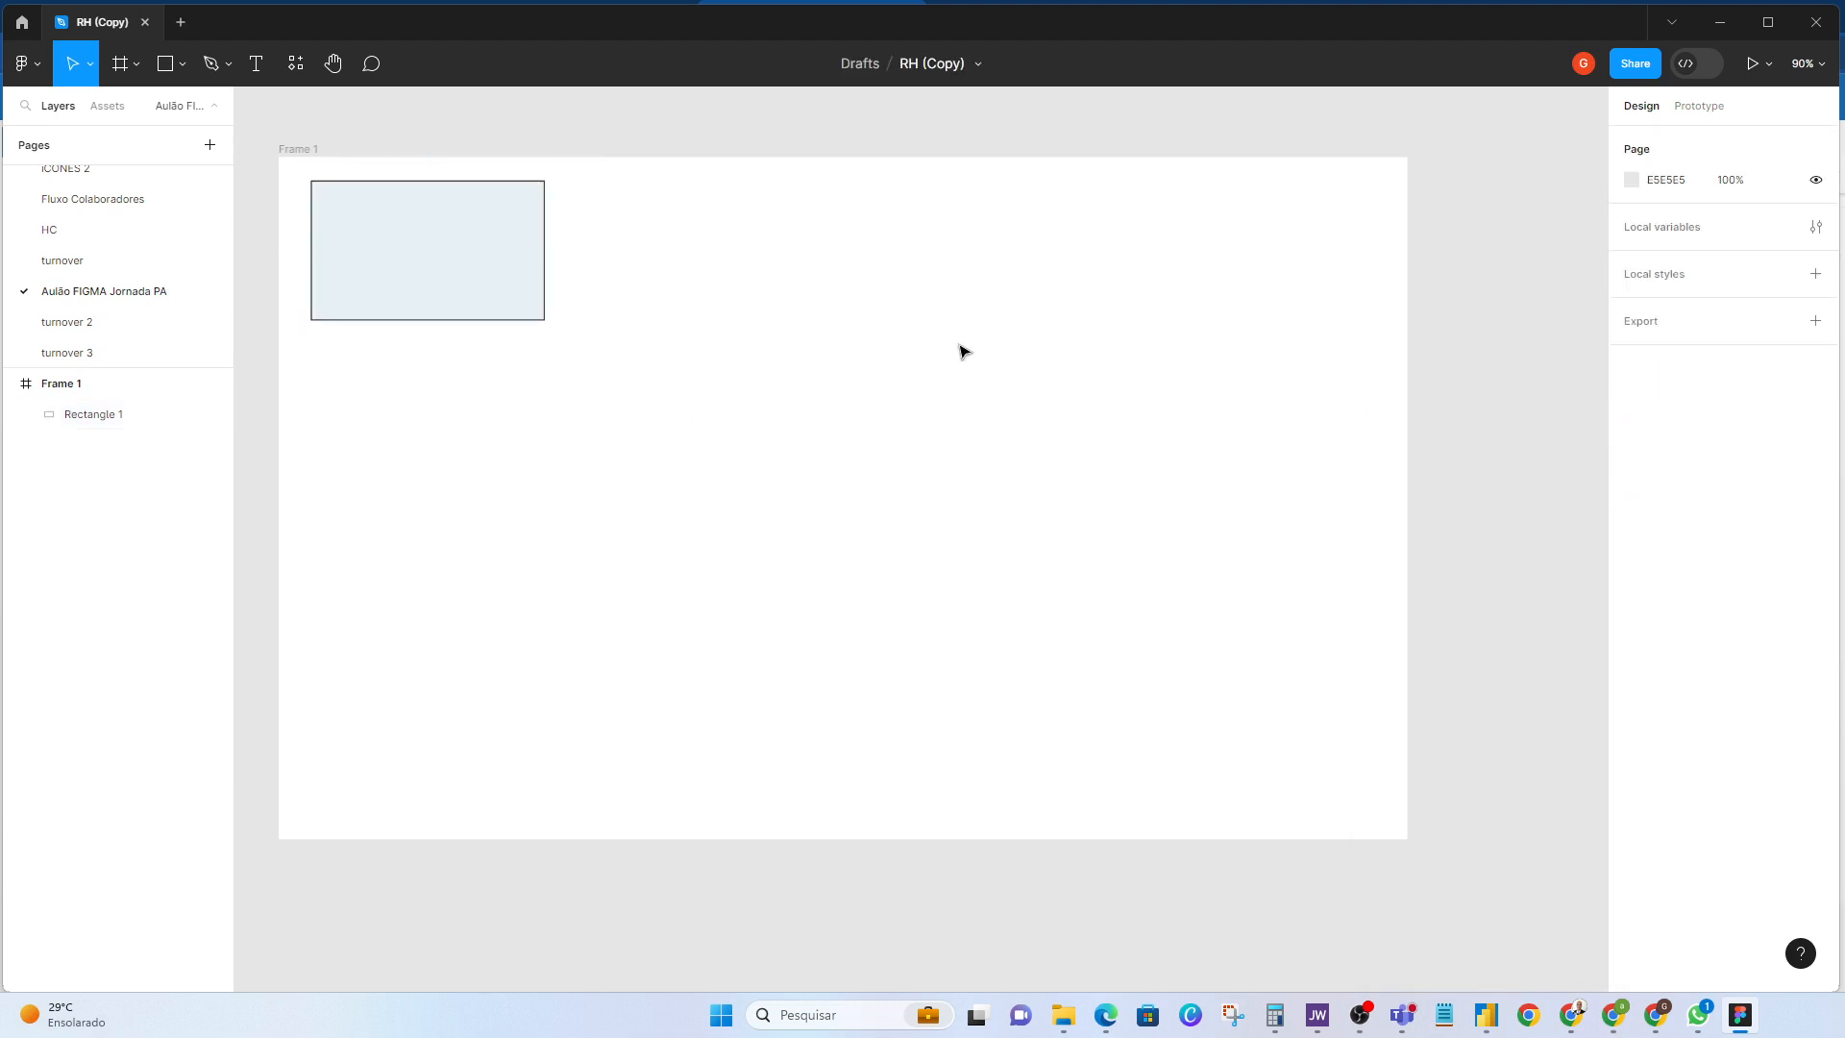
Step: Remove the rectangle's stroke and add the same black stroke back
click(494, 252)
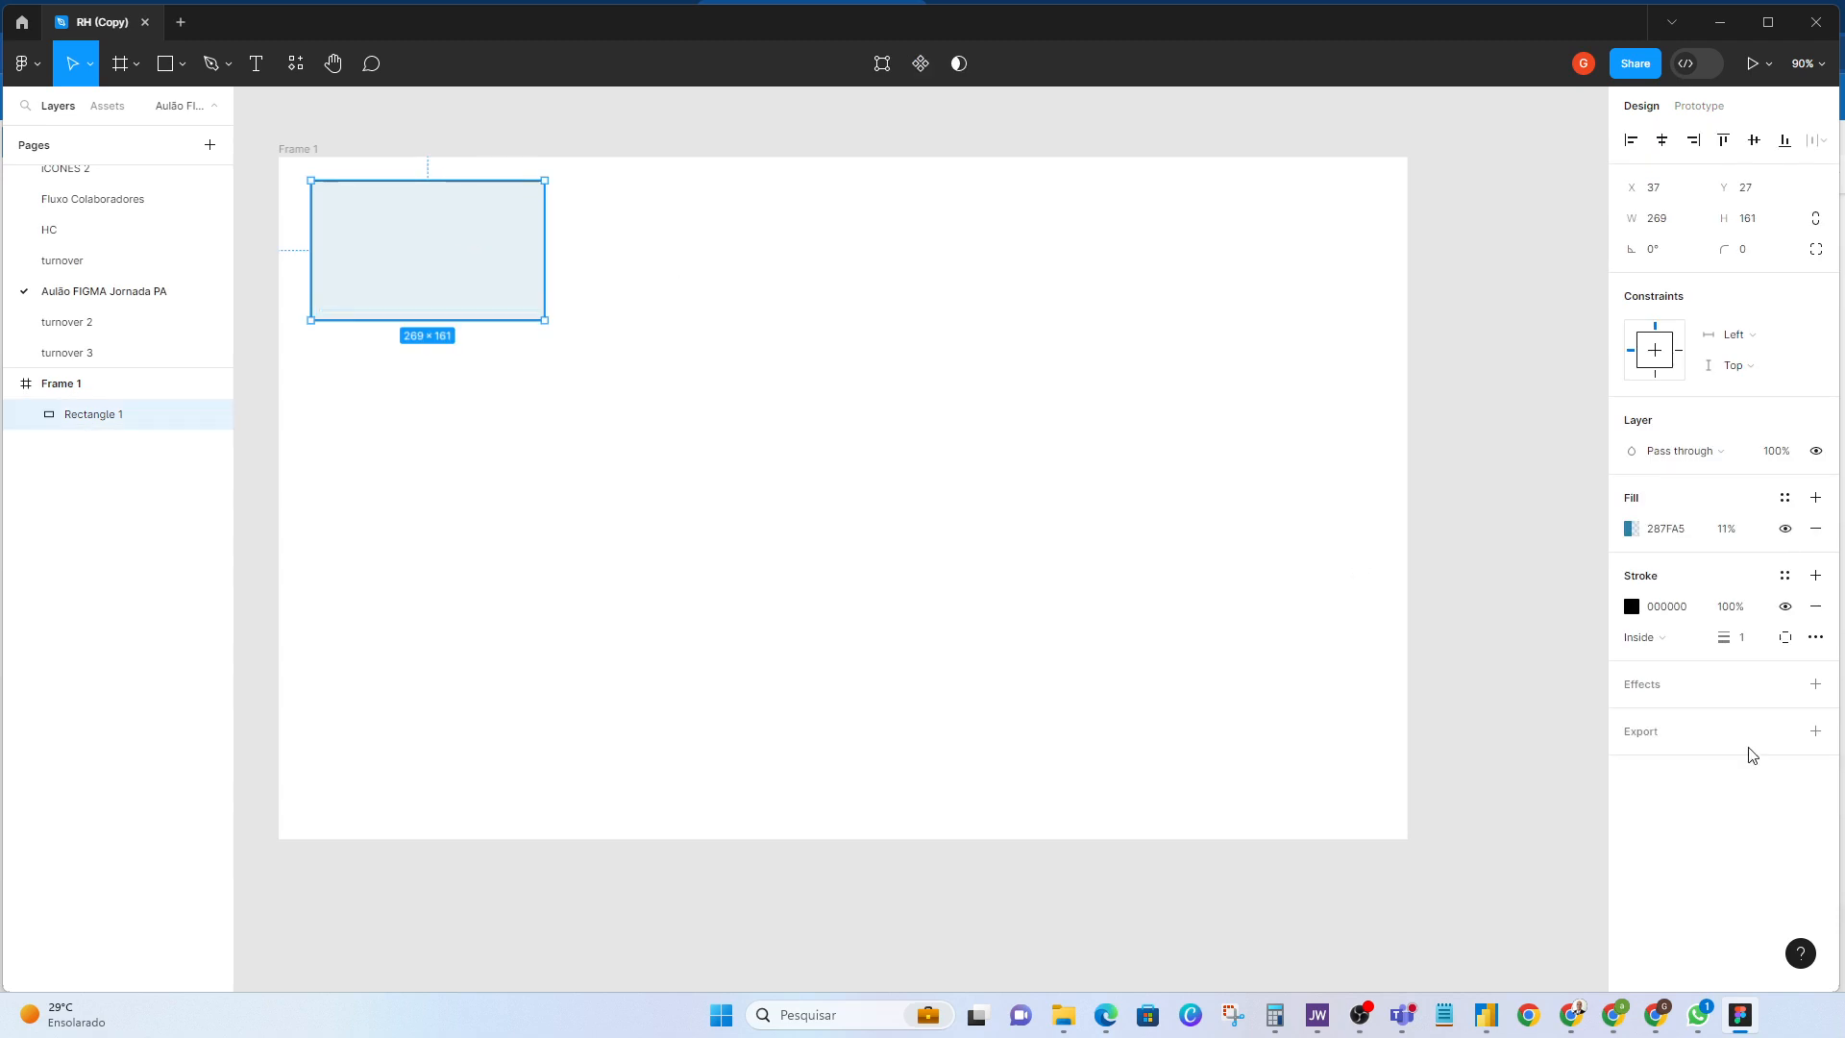
click(1815, 607)
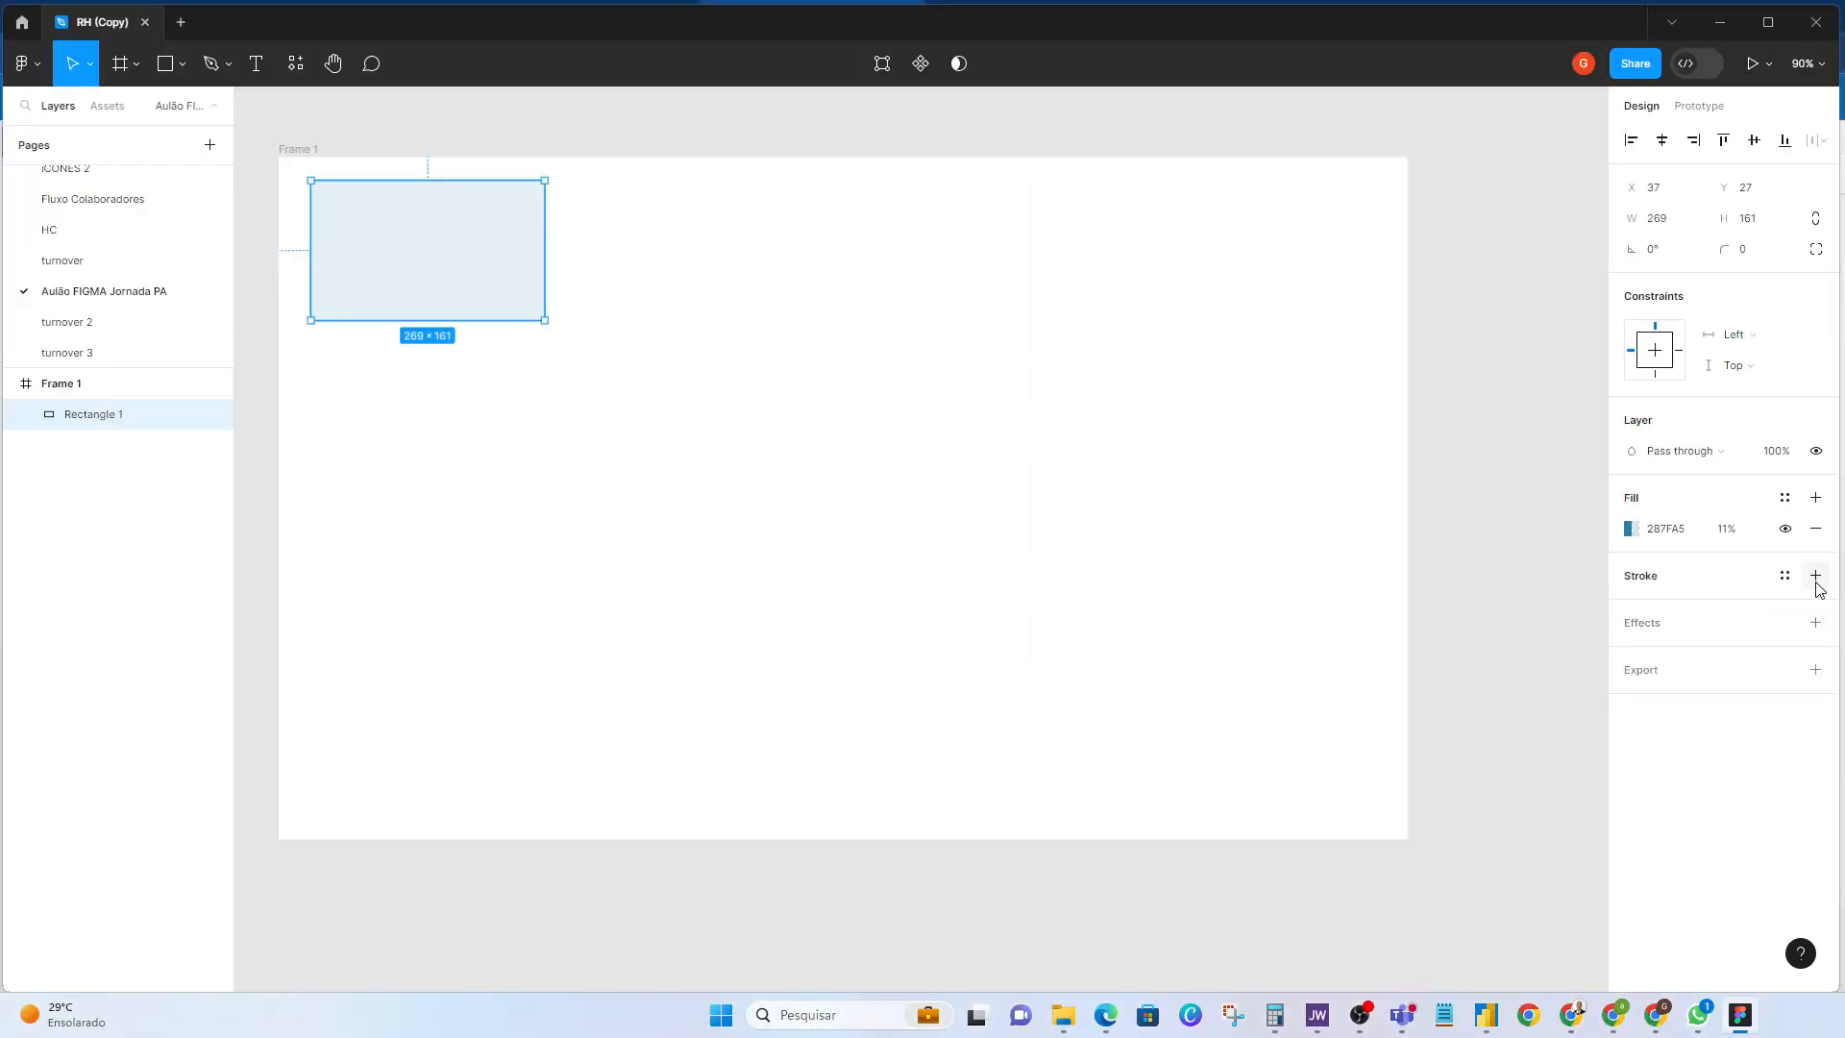
click(1730, 570)
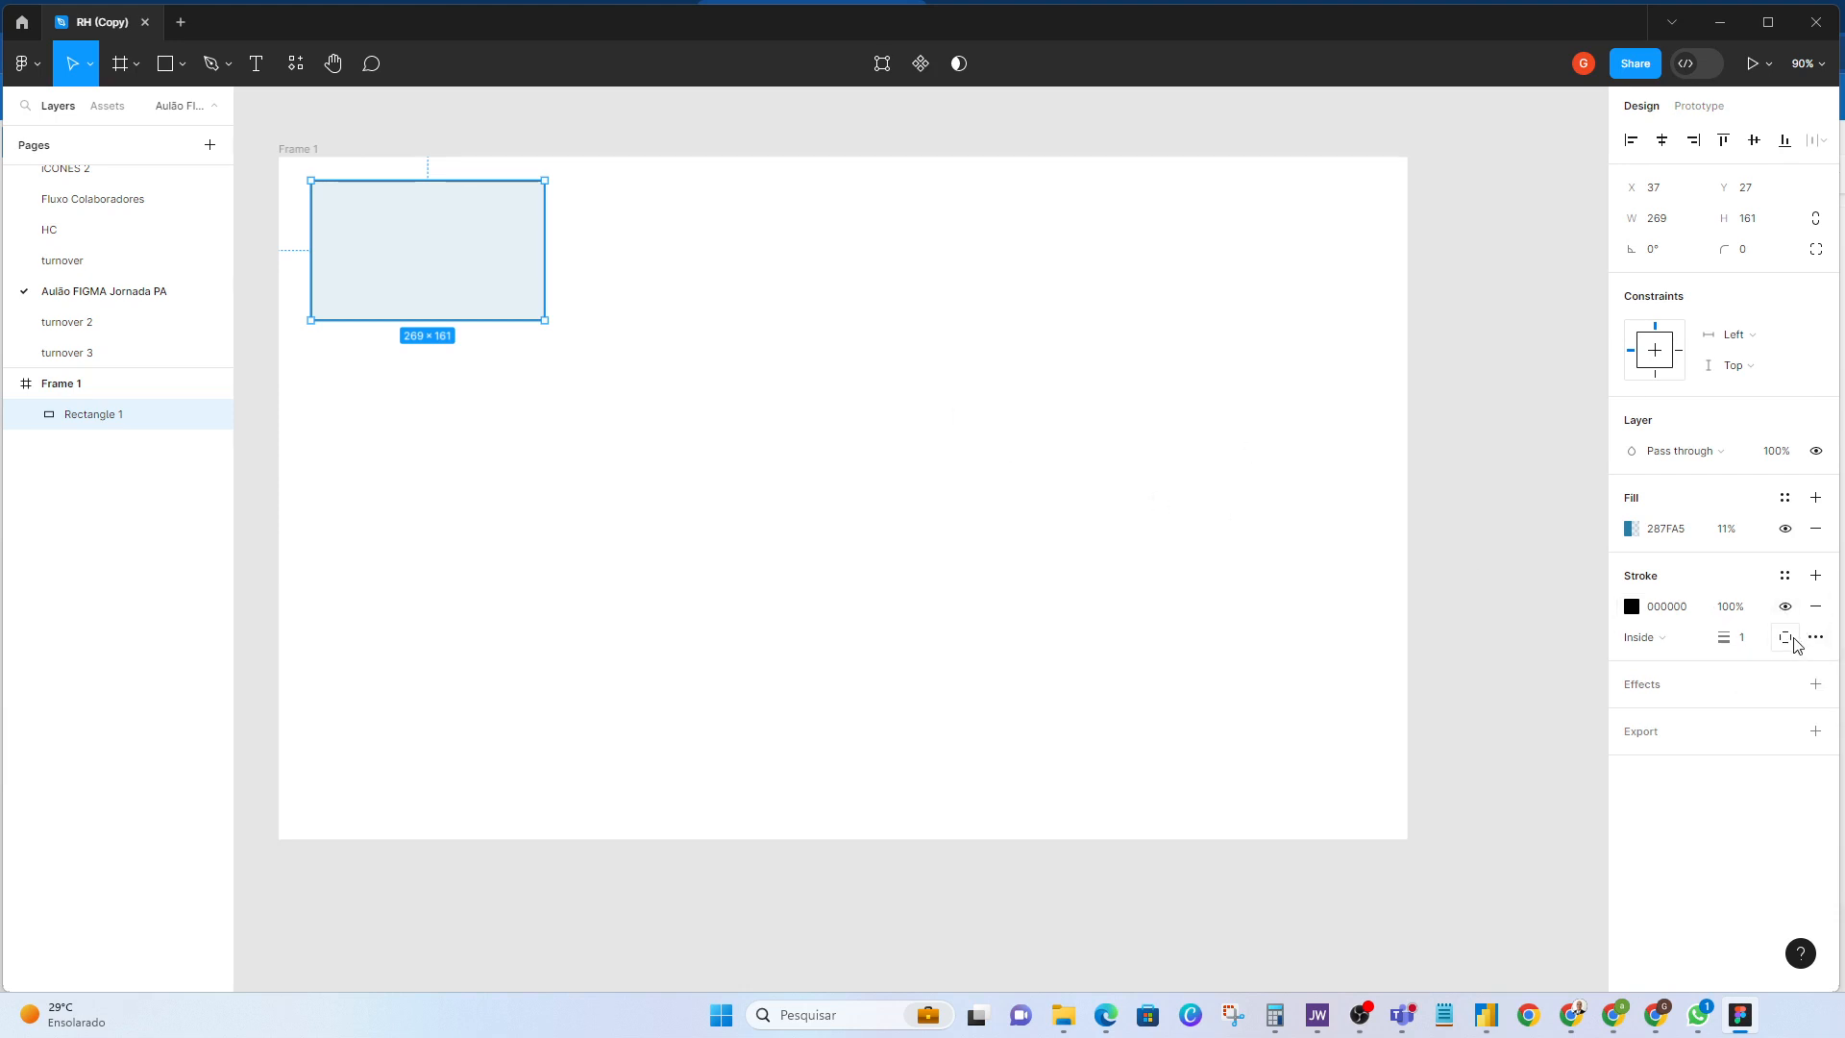
Step: Try limiting the rectangle's stroke to the bottom side, and restore it to all sides
click(1787, 638)
click(1777, 728)
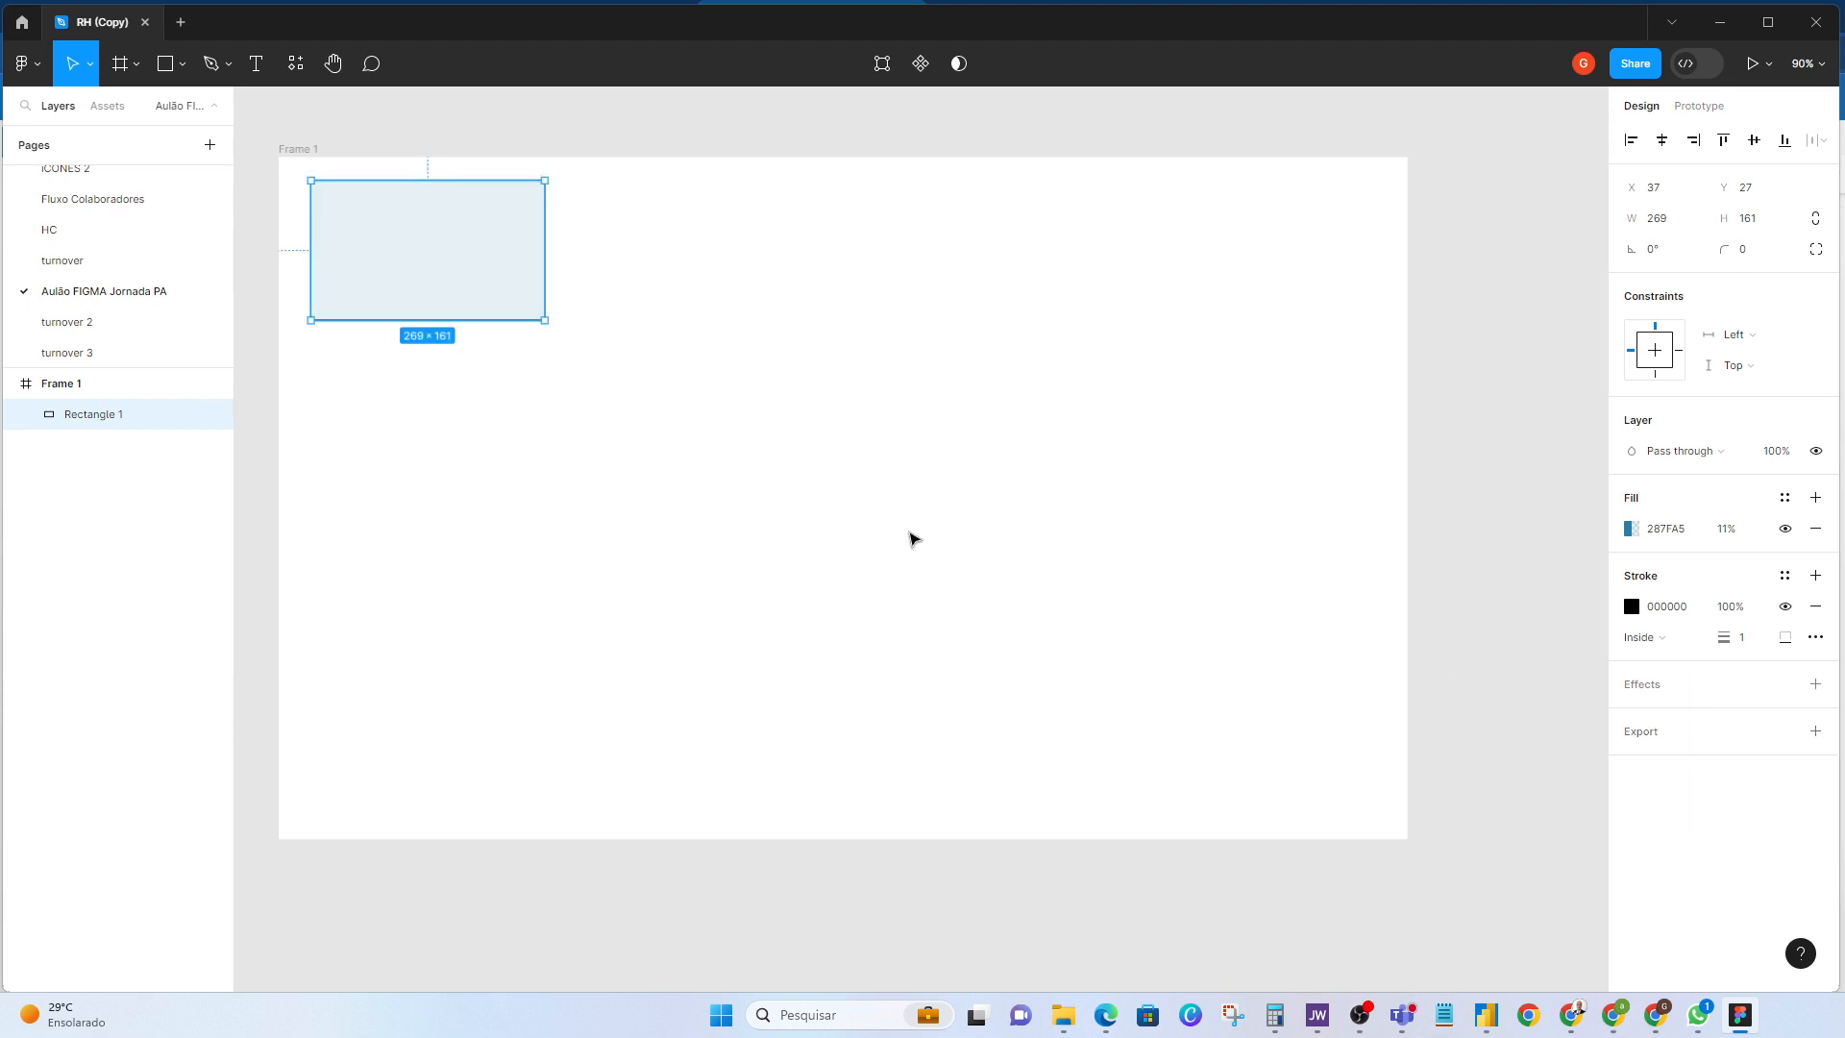
click(912, 536)
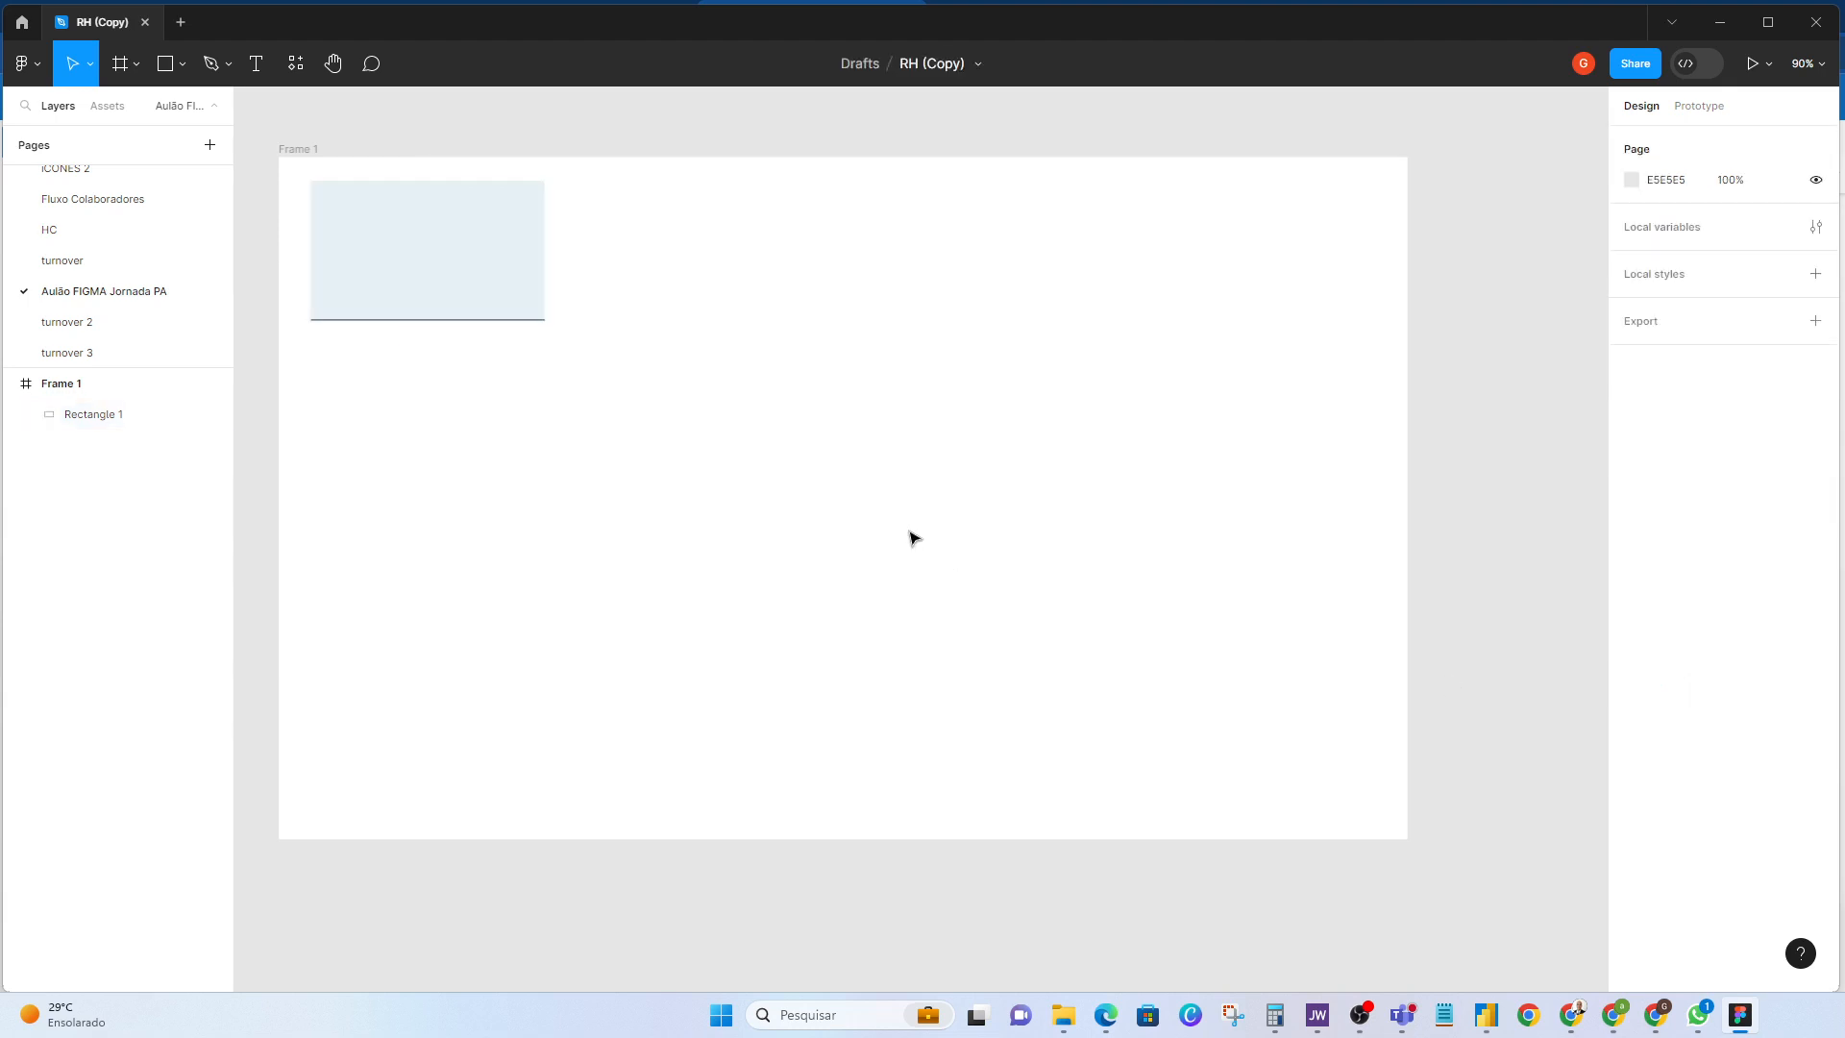
click(522, 284)
click(1785, 637)
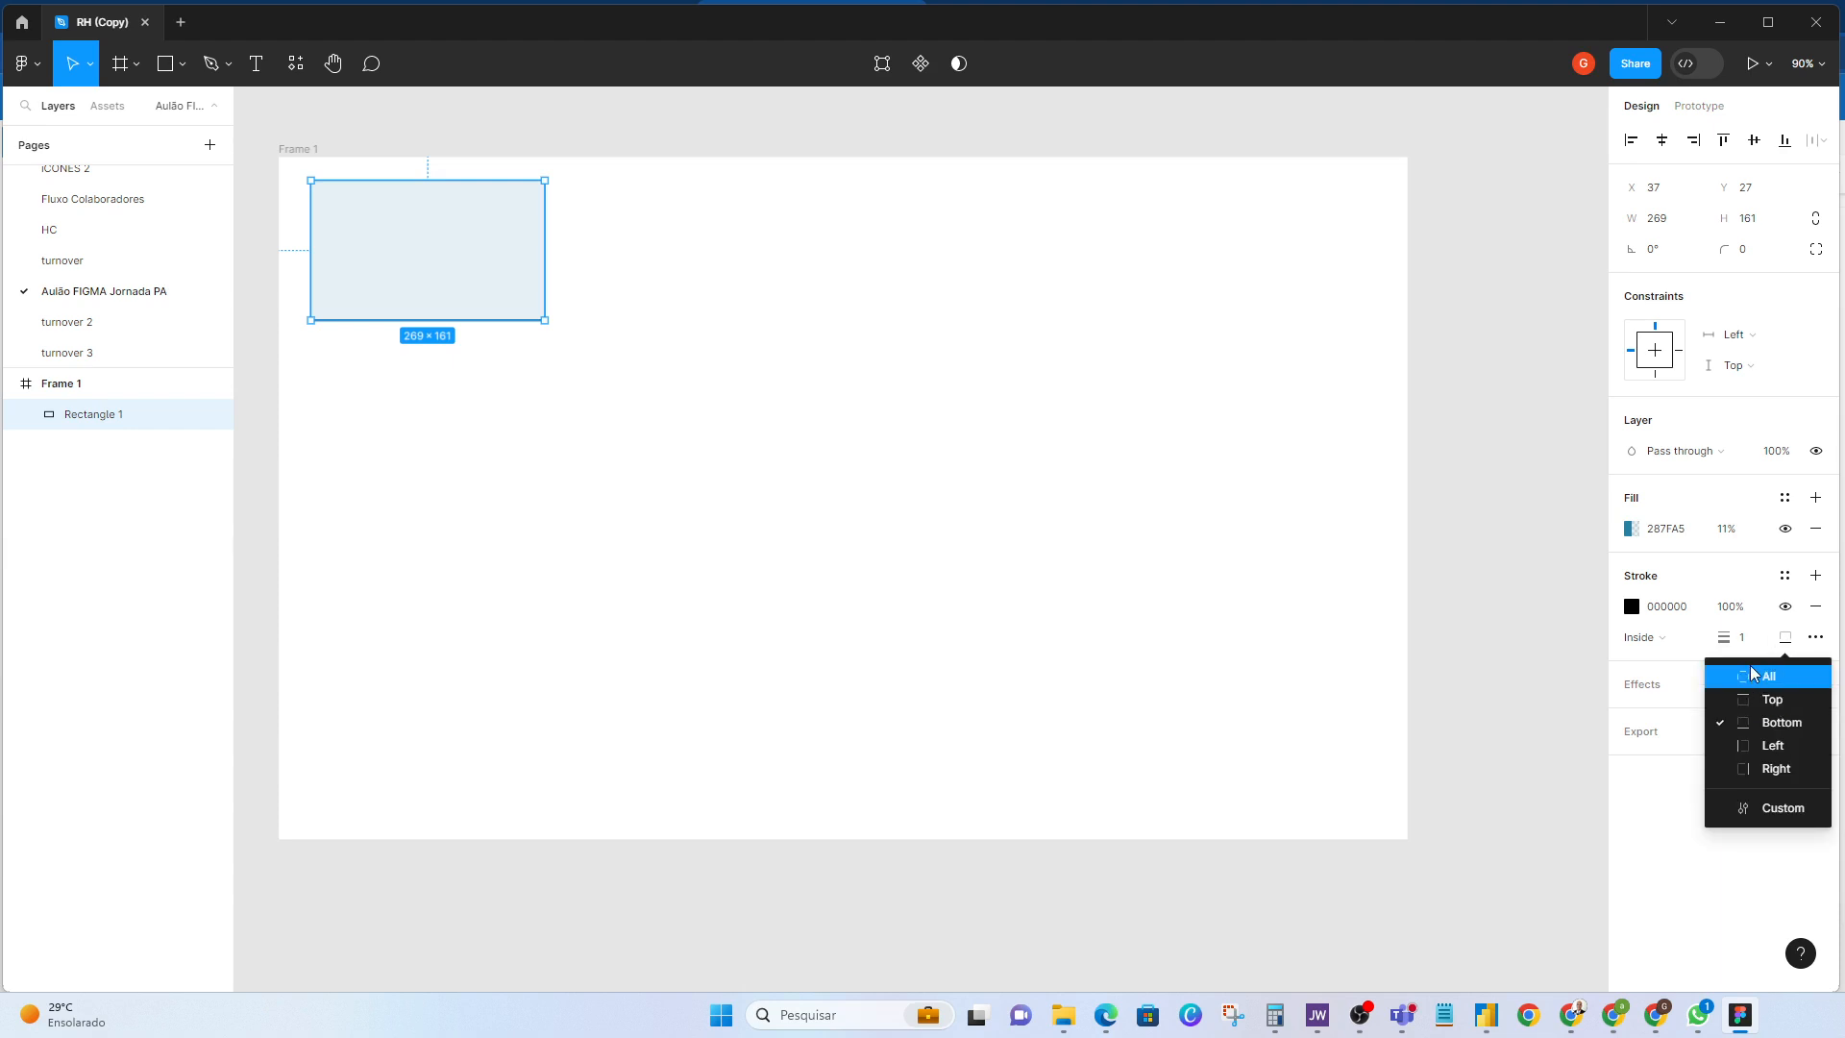
click(1753, 676)
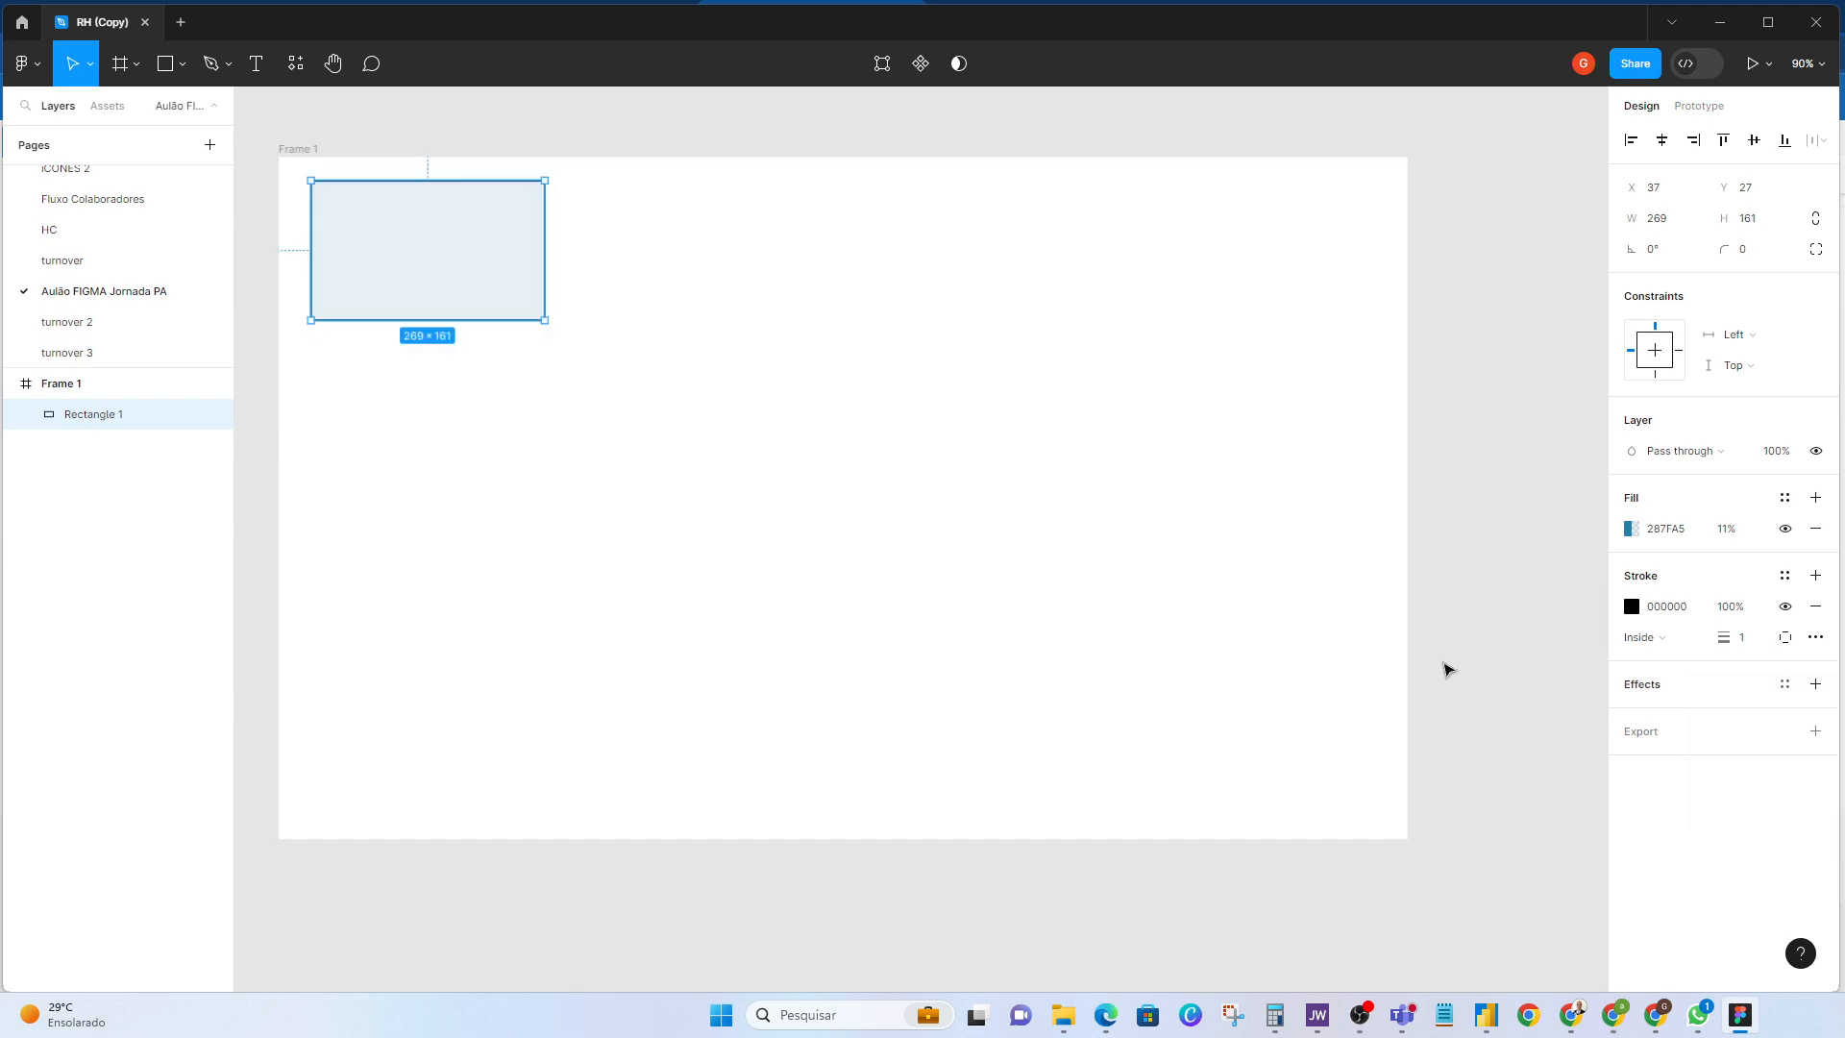
click(1654, 531)
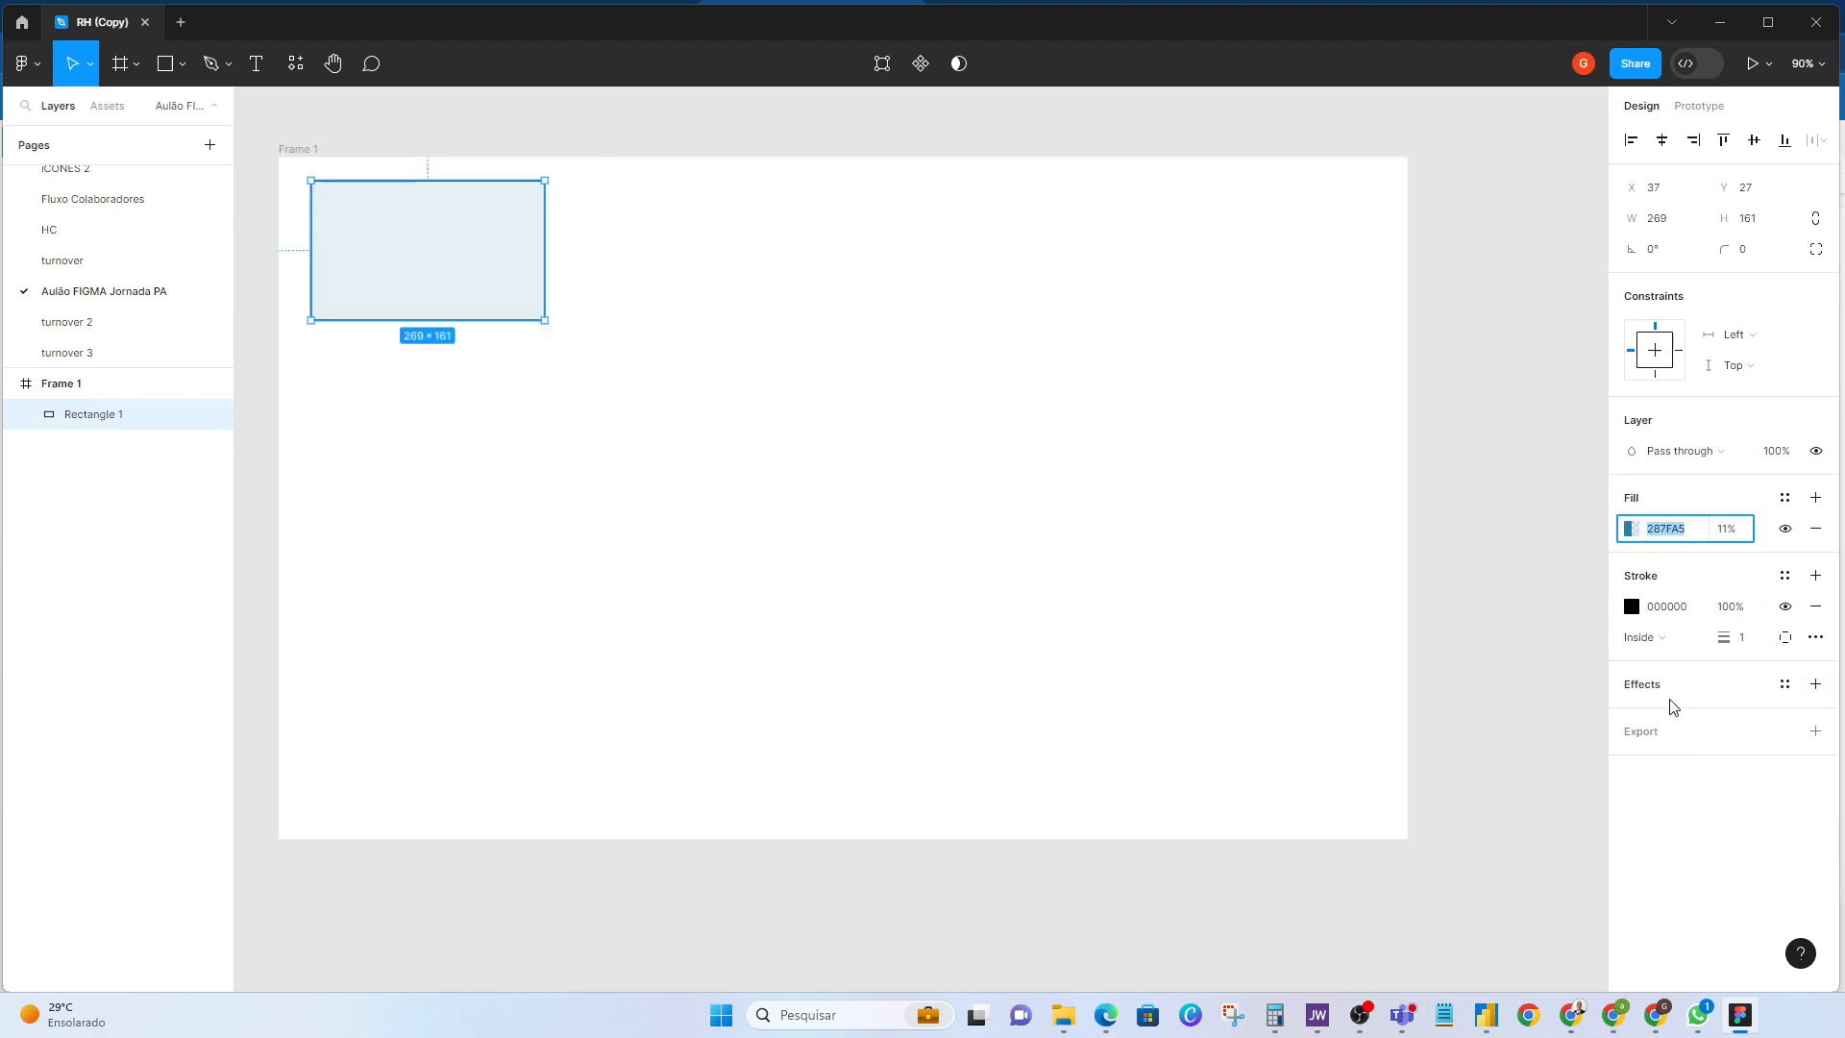
click(766, 408)
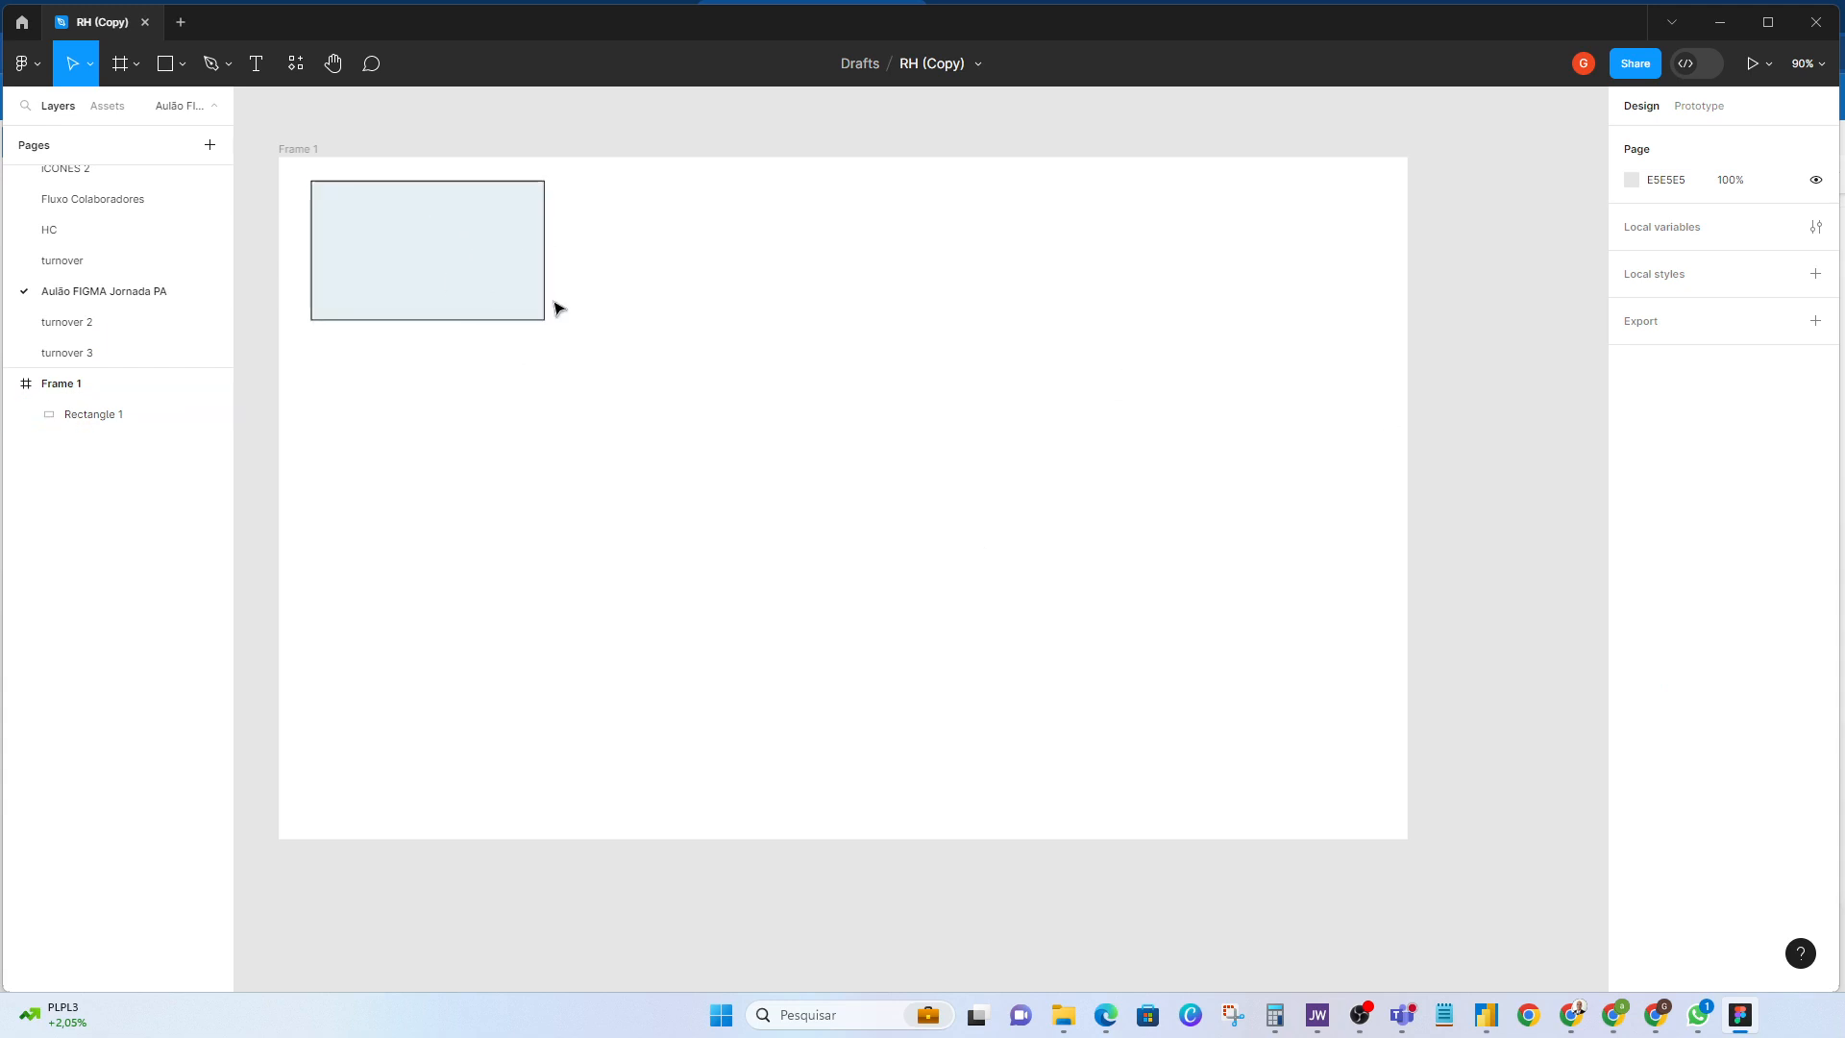
Step: Round the rectangle's corners with a corner radius of 9
click(449, 278)
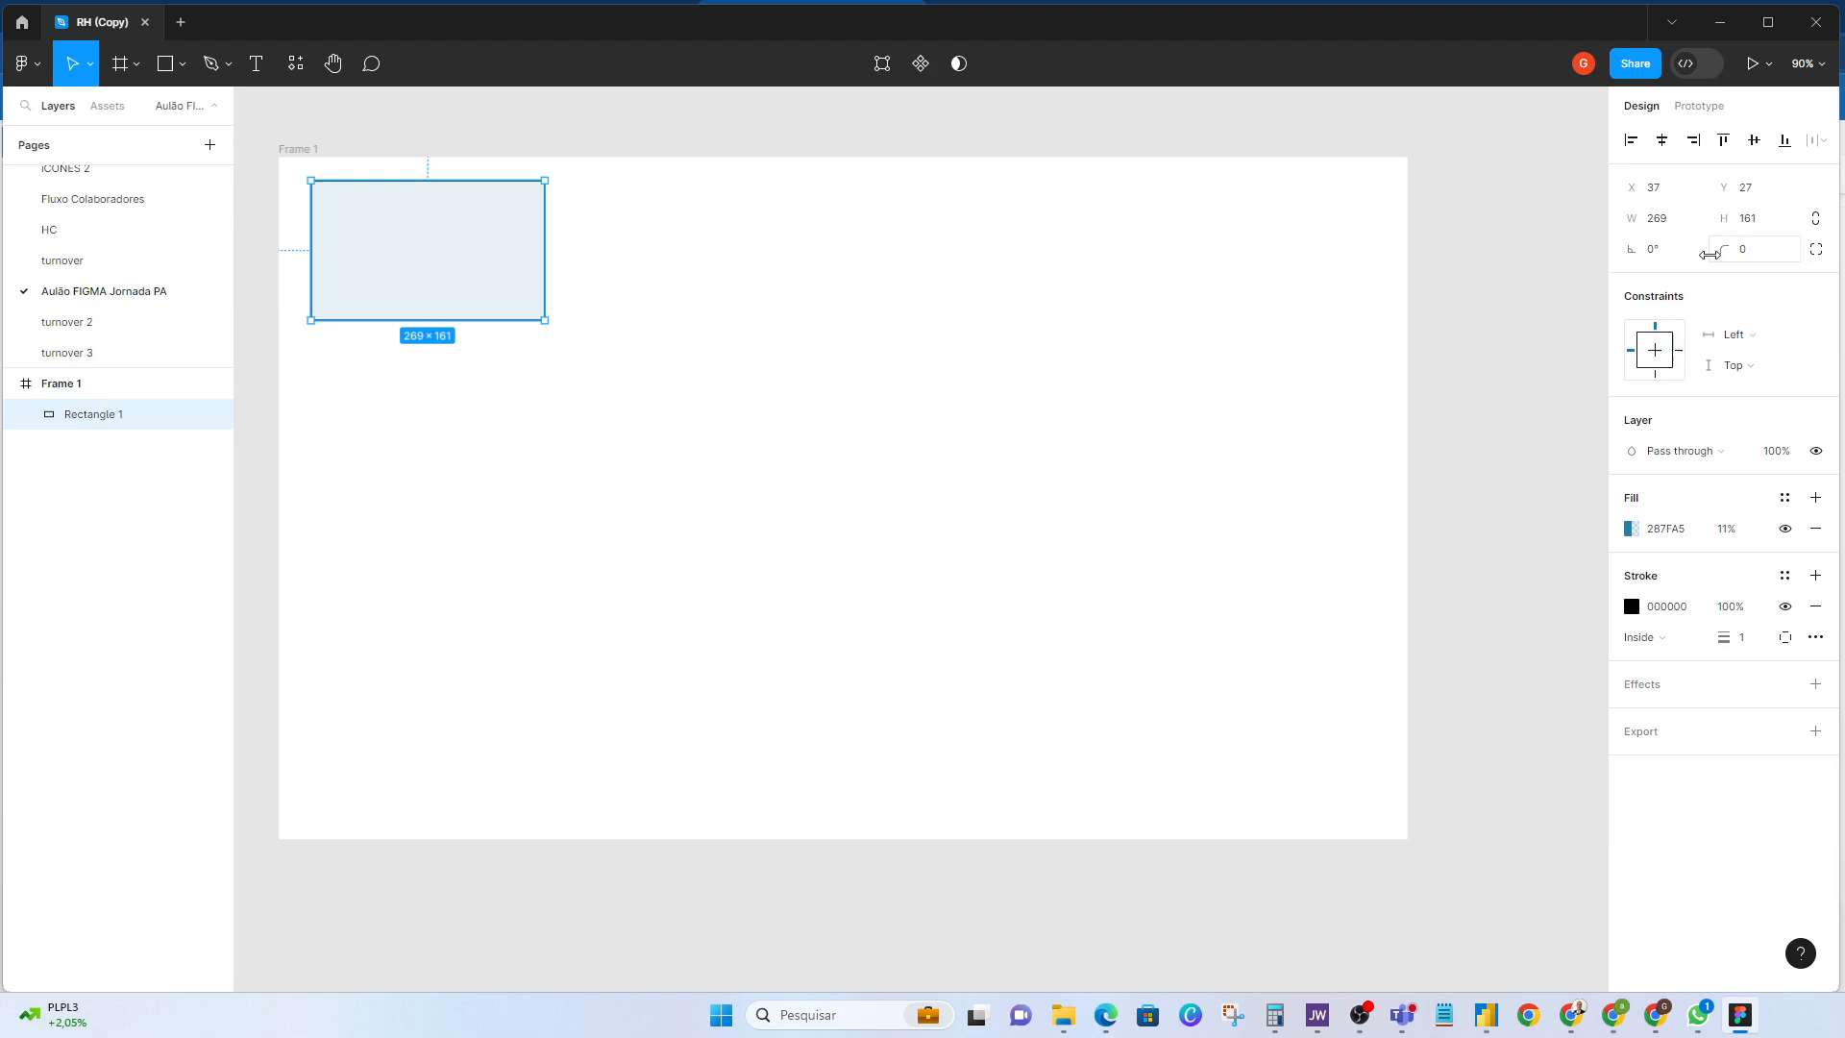
click(1753, 258)
text(5)
key(Return)
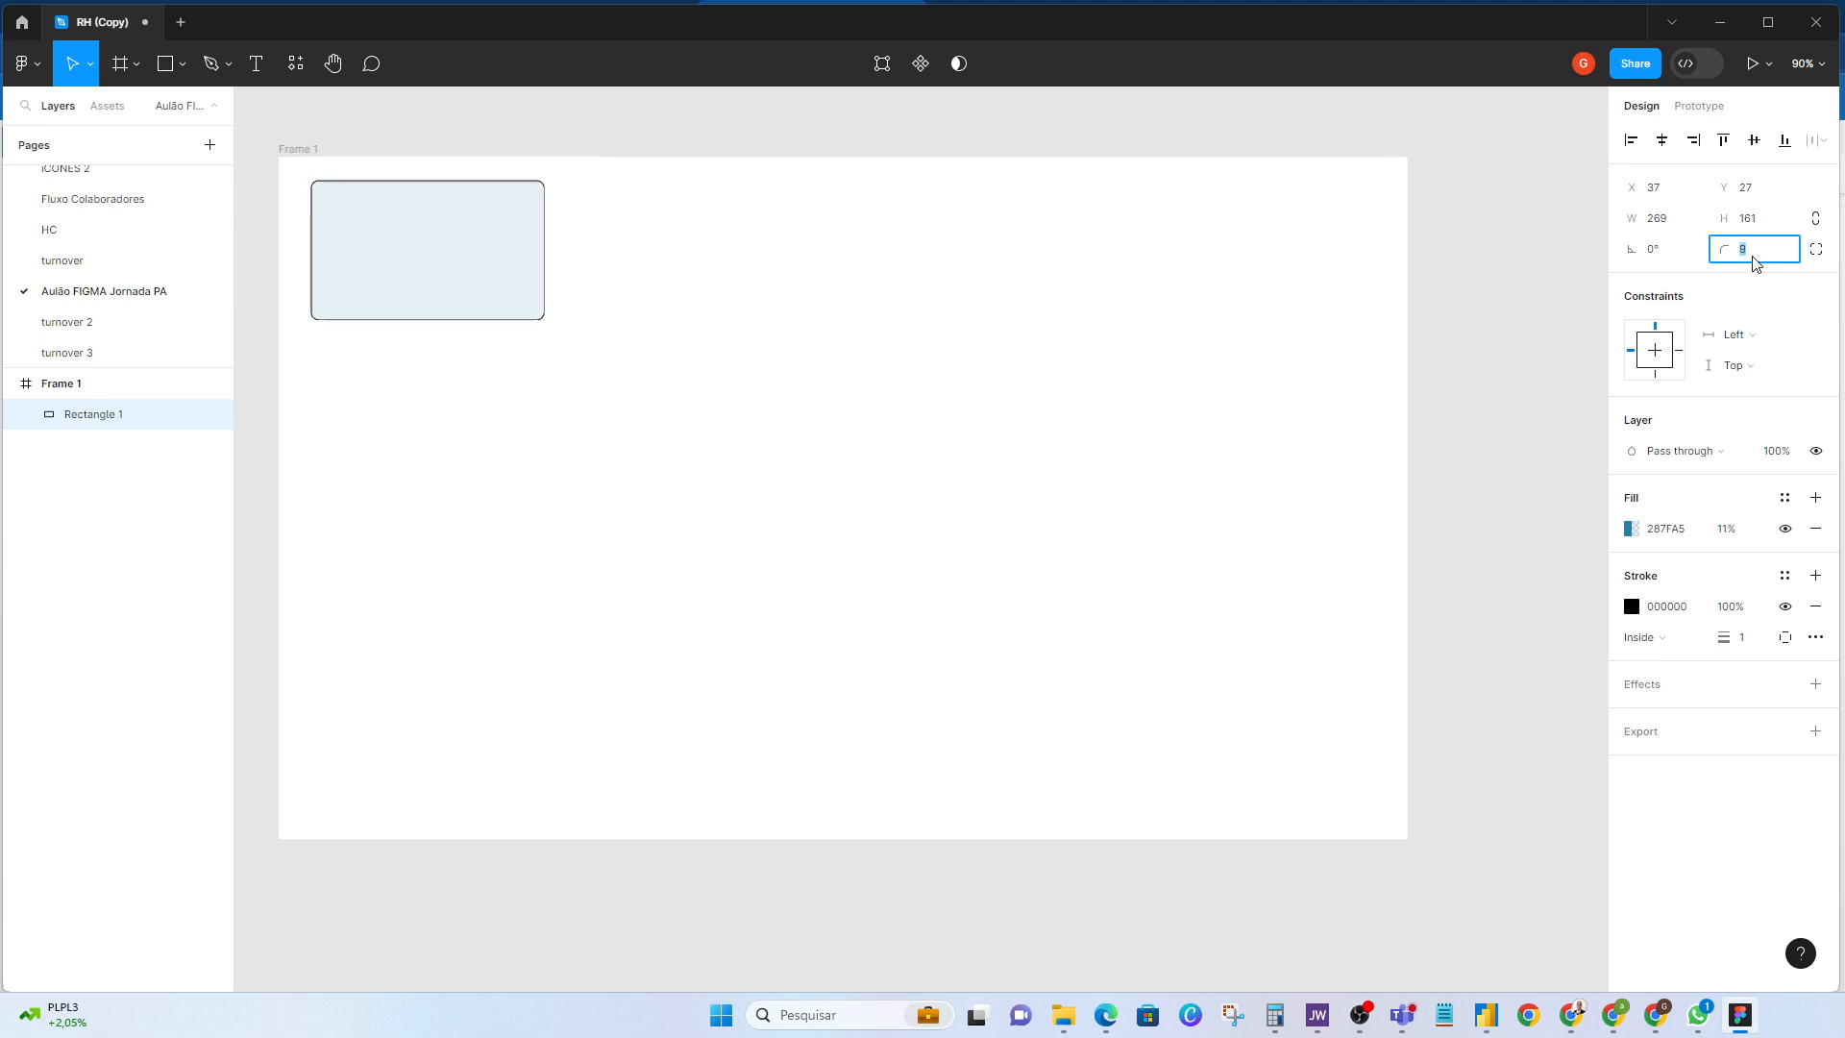
click(1081, 302)
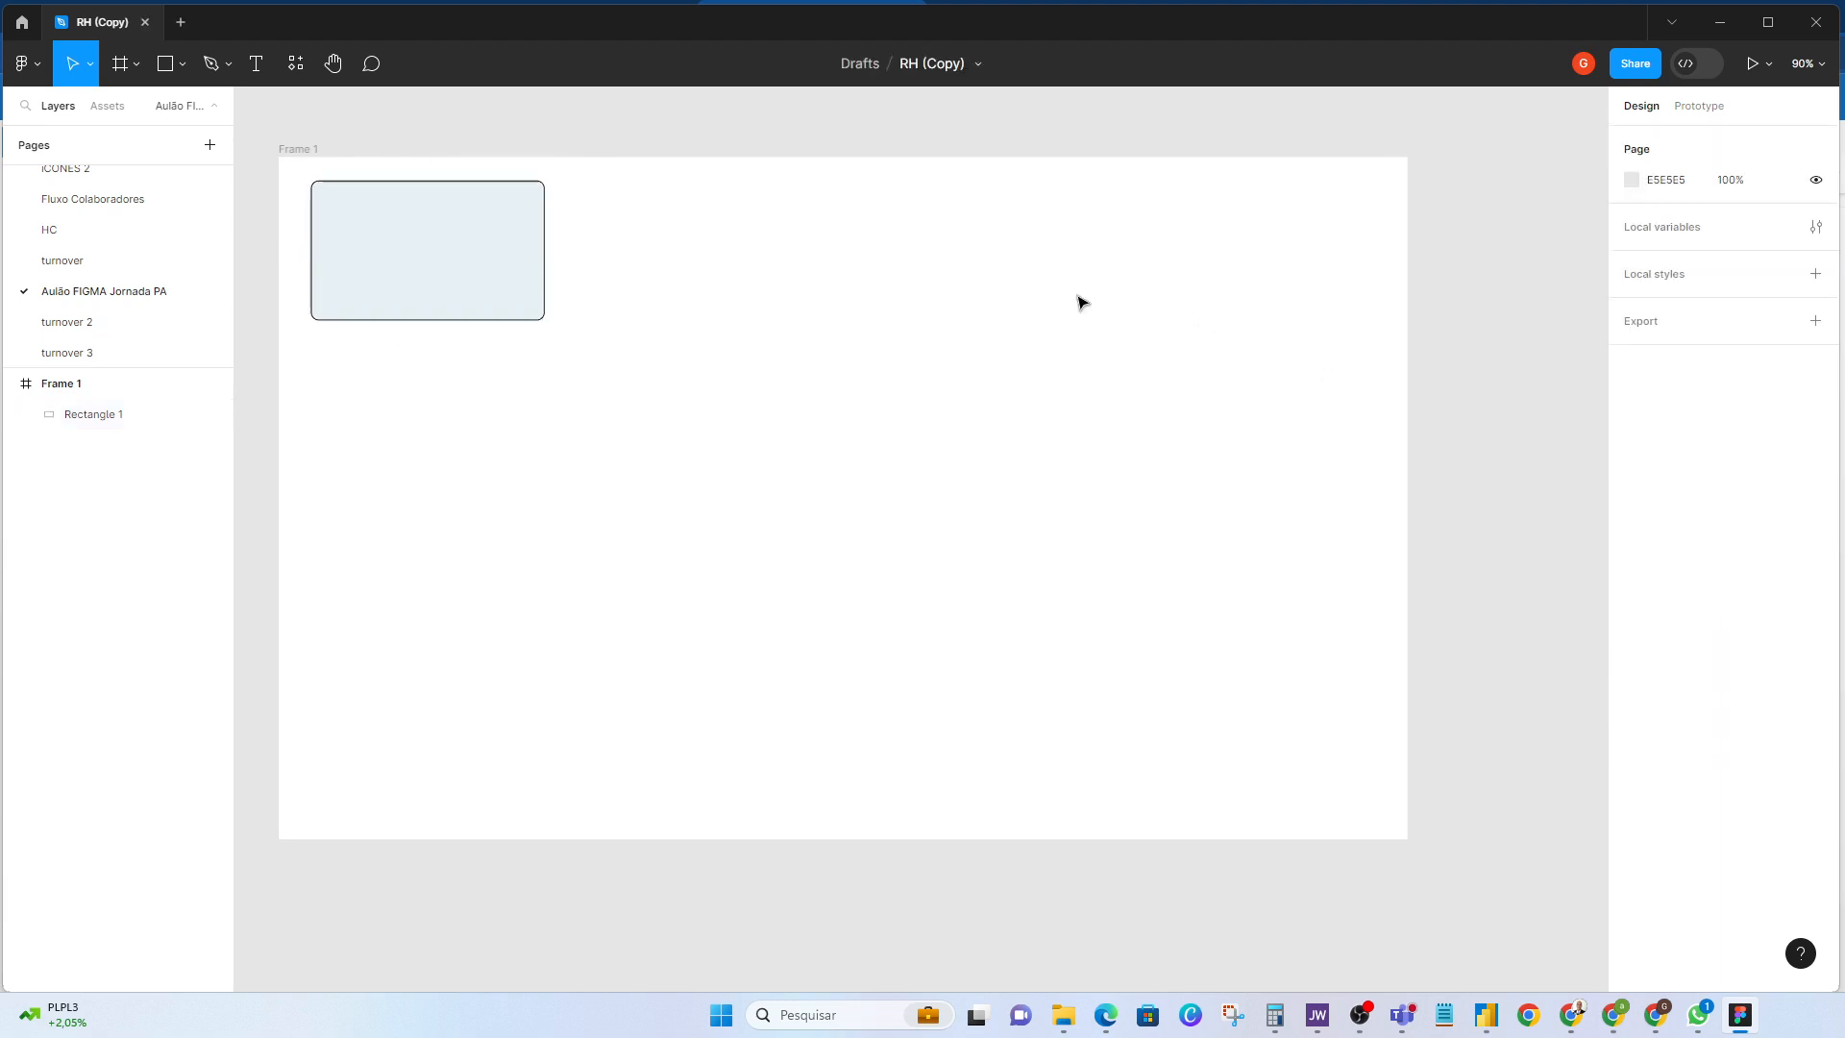
Step: Duplicate the rounded rectangle and place the copy directly to its right, aligned in the same row at X 320, Y 27
click(543, 241)
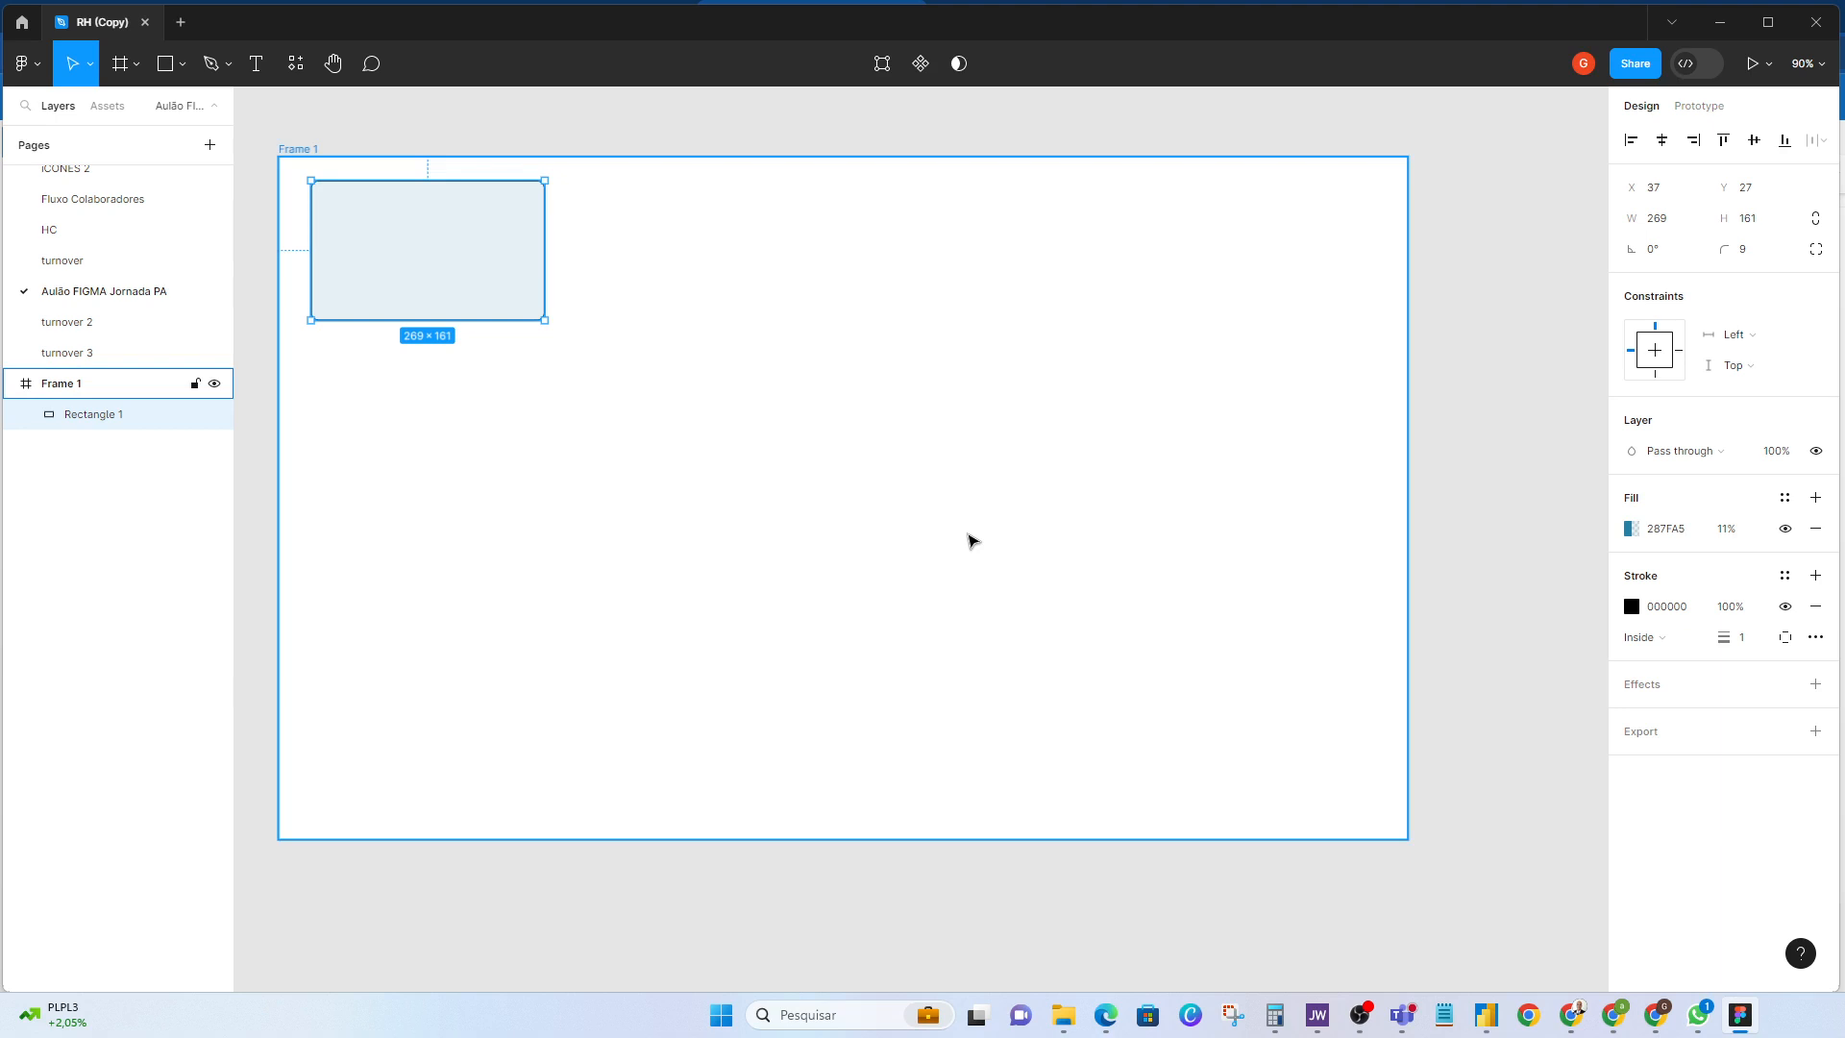
key(ctrl+d)
drag(441, 234, 684, 240)
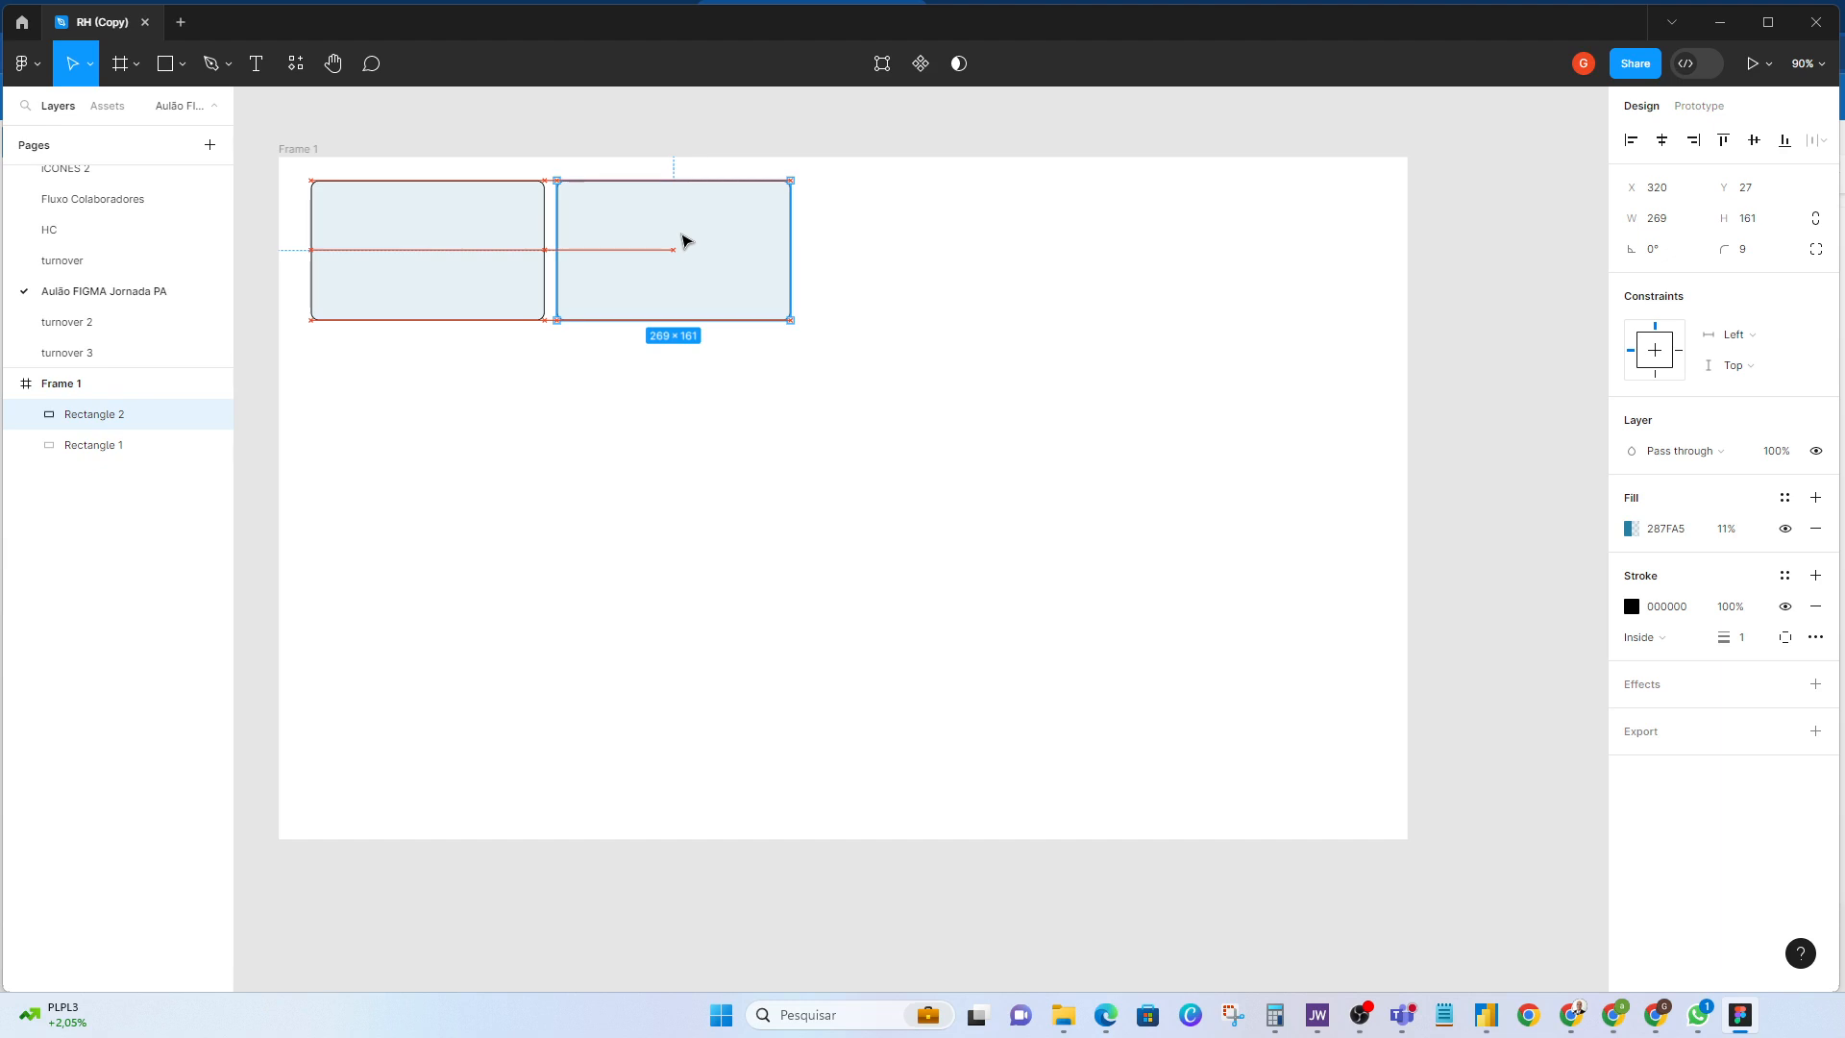
Step: Move the second card closer to the first, to X 316, and check that the gap between them is 10
drag(681, 234, 679, 237)
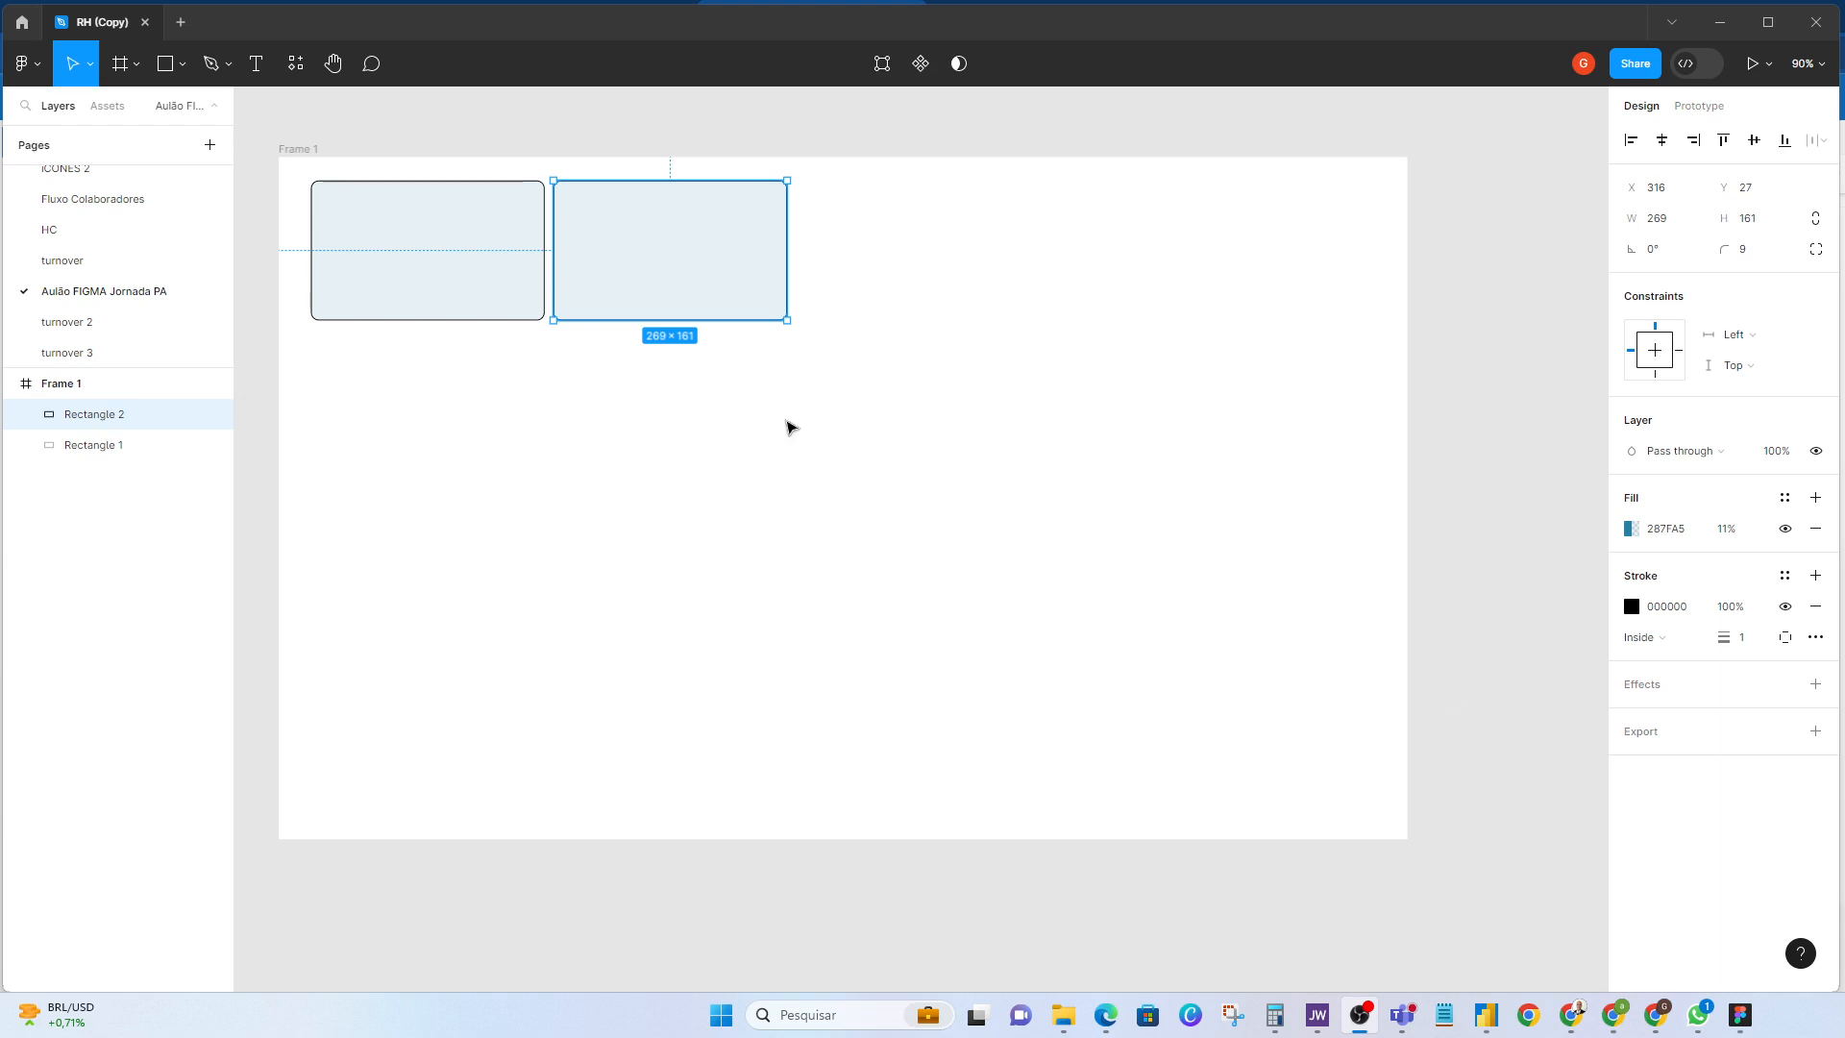
click(625, 330)
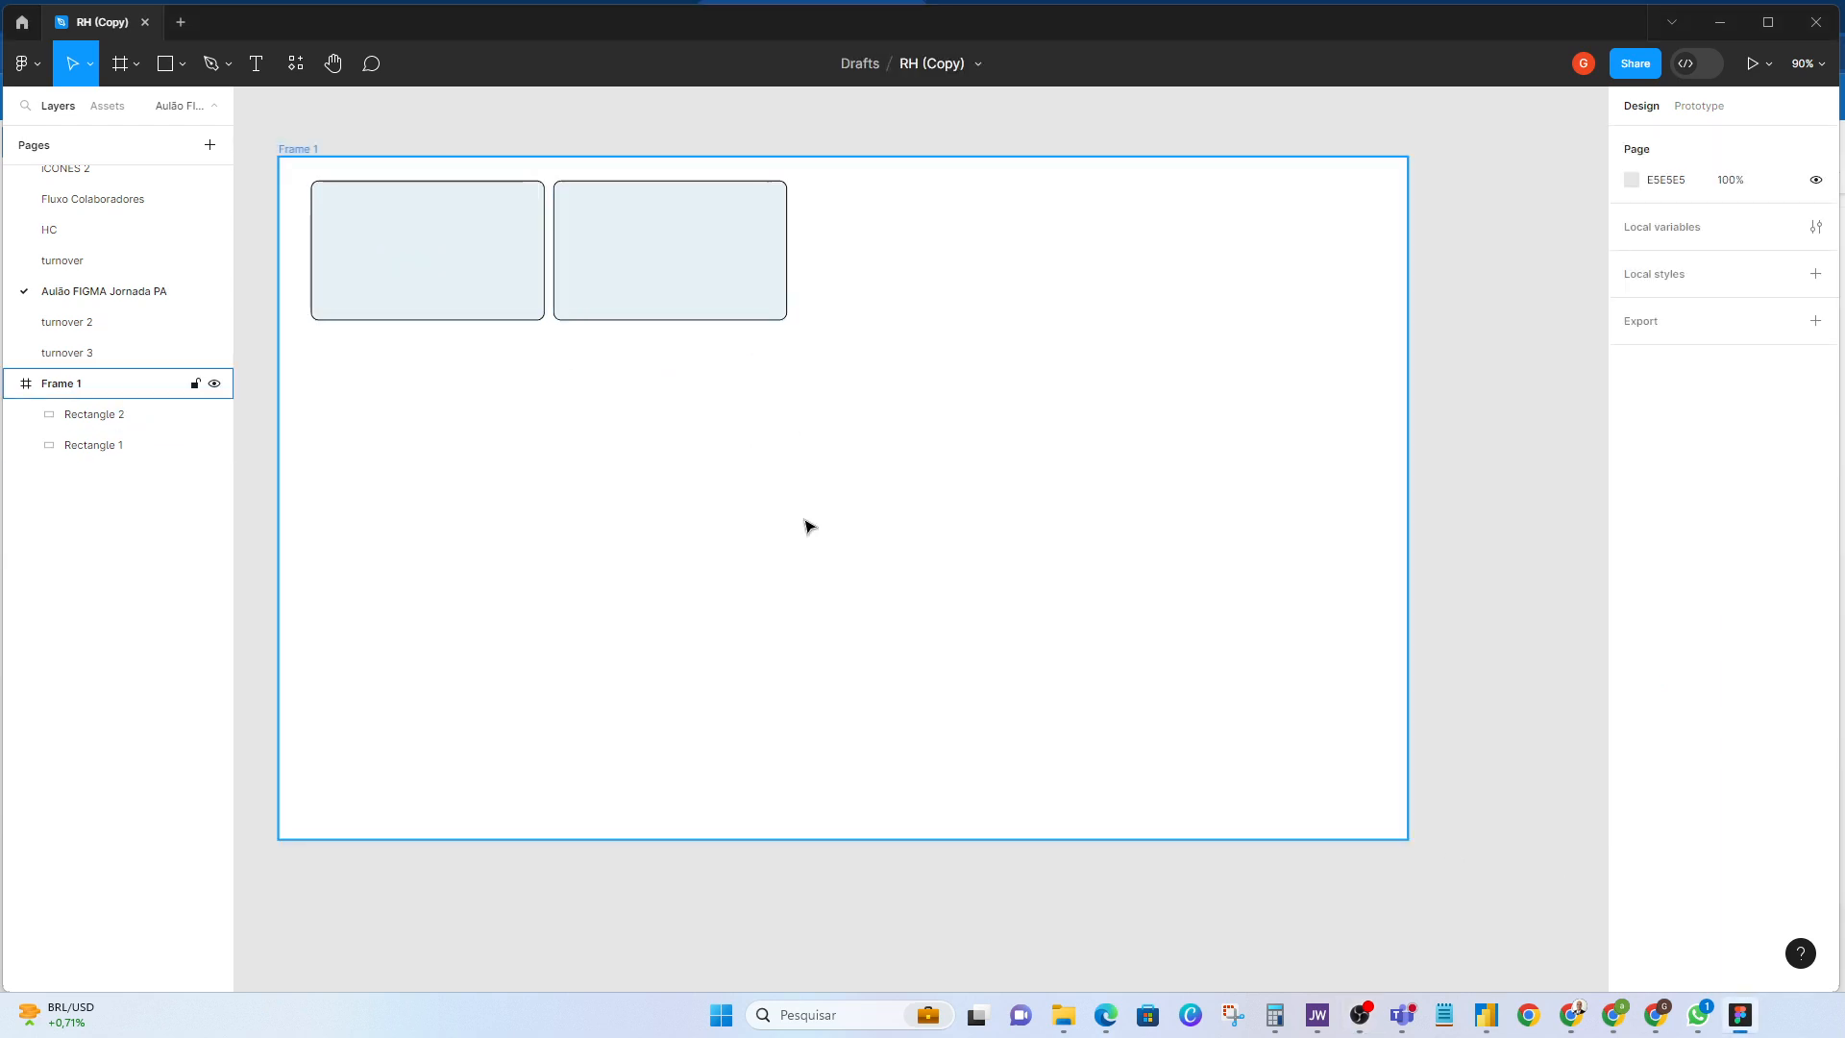
click(651, 255)
shift+click(504, 255)
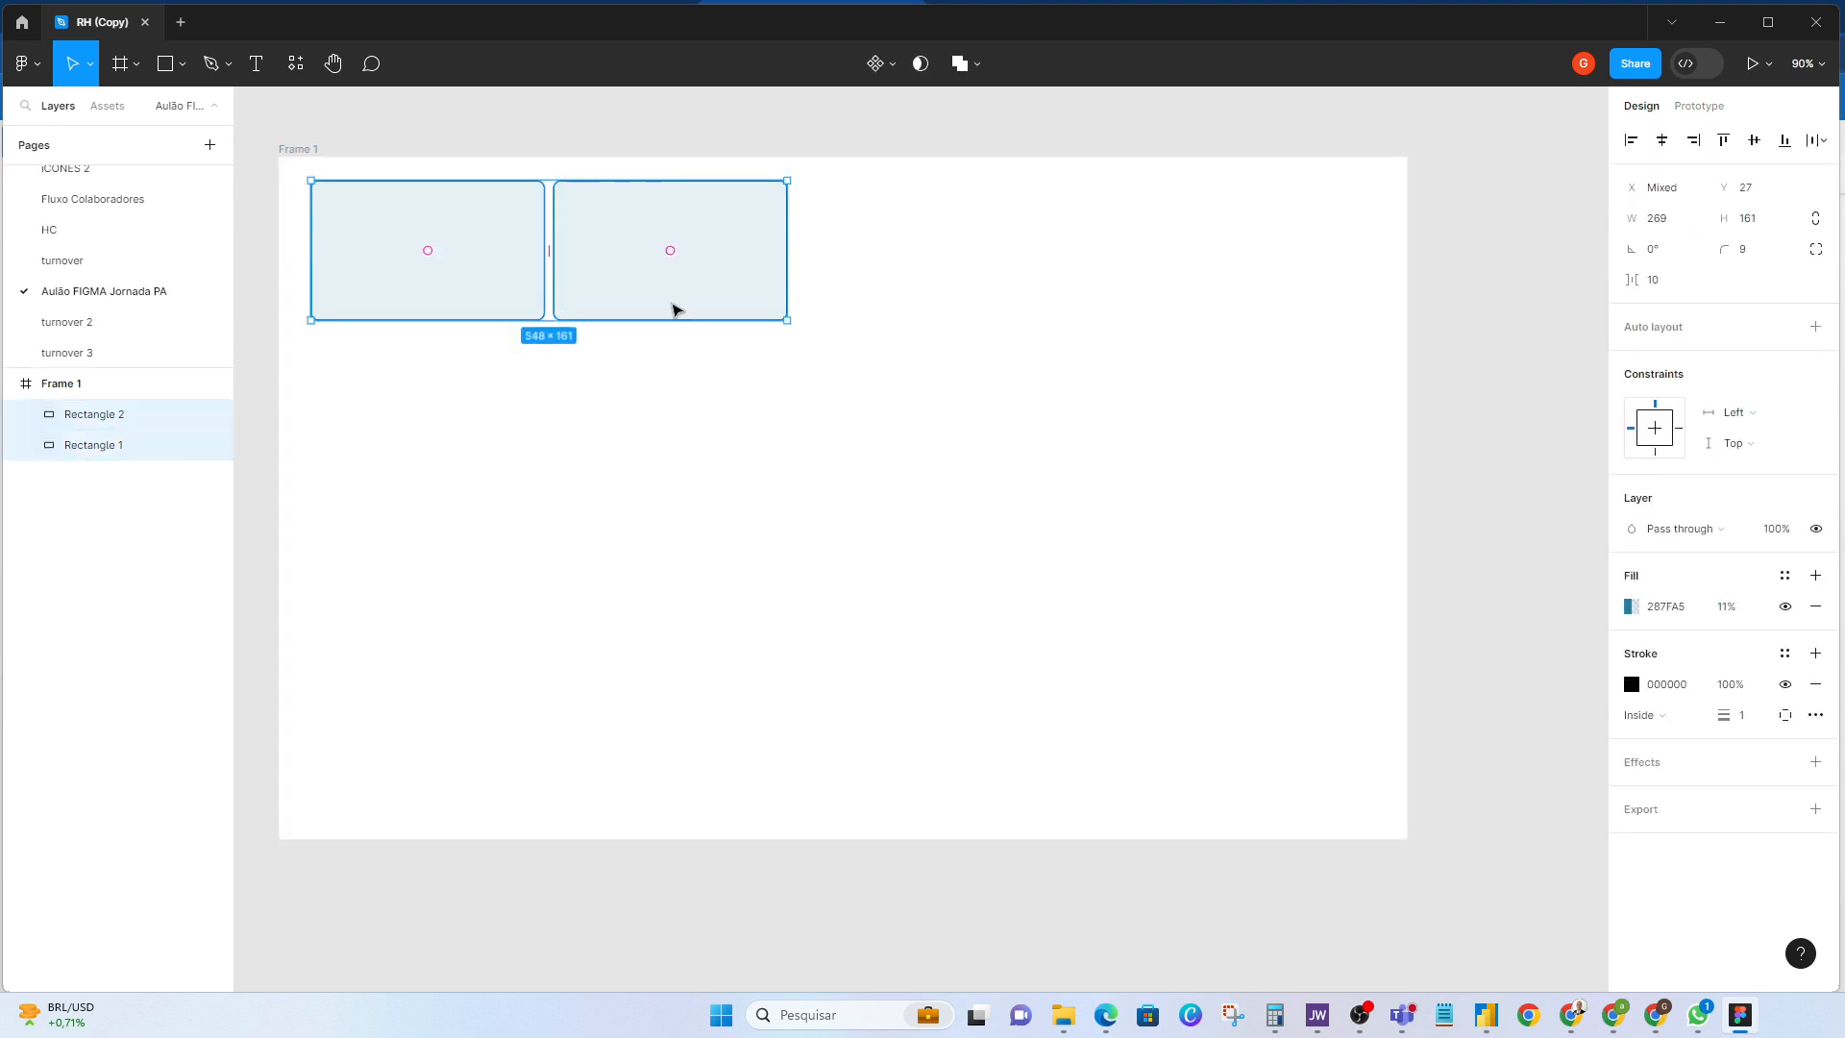
click(881, 334)
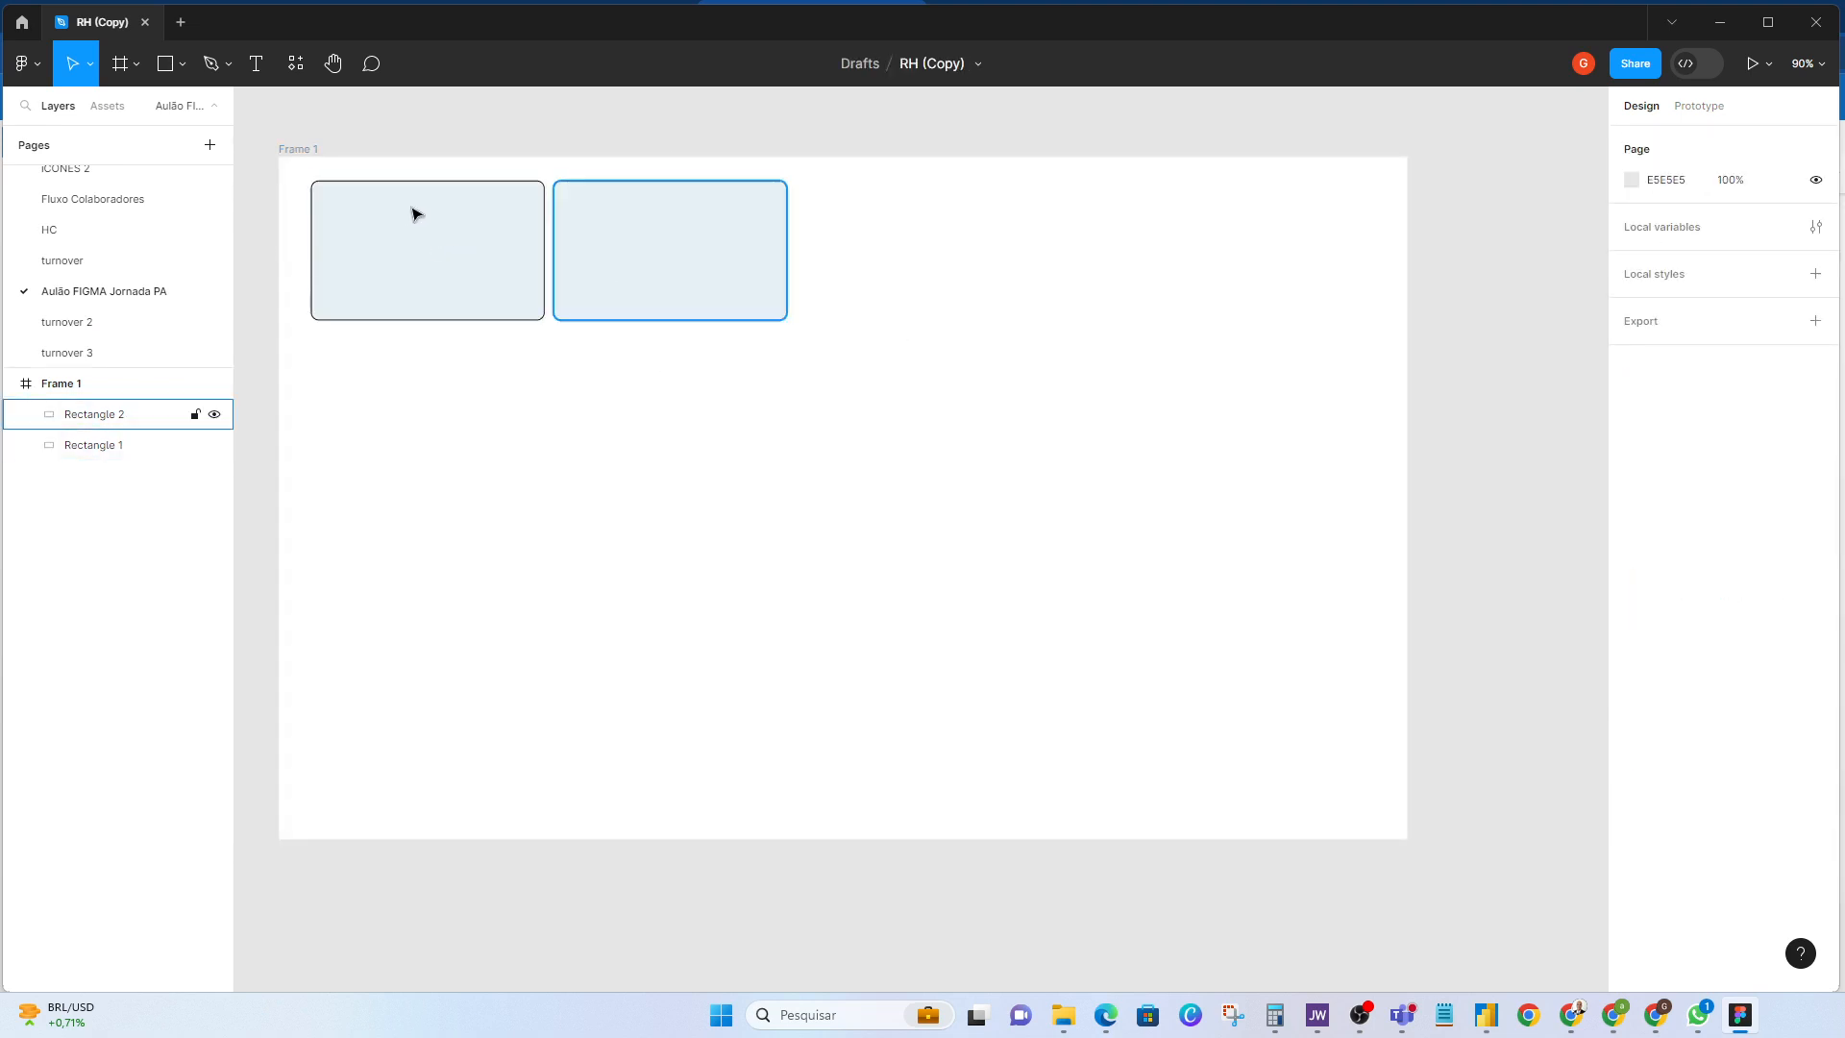
Step: Duplicate both cards together and place the copies beside the originals in the same row, keeping the 10 gap
click(415, 279)
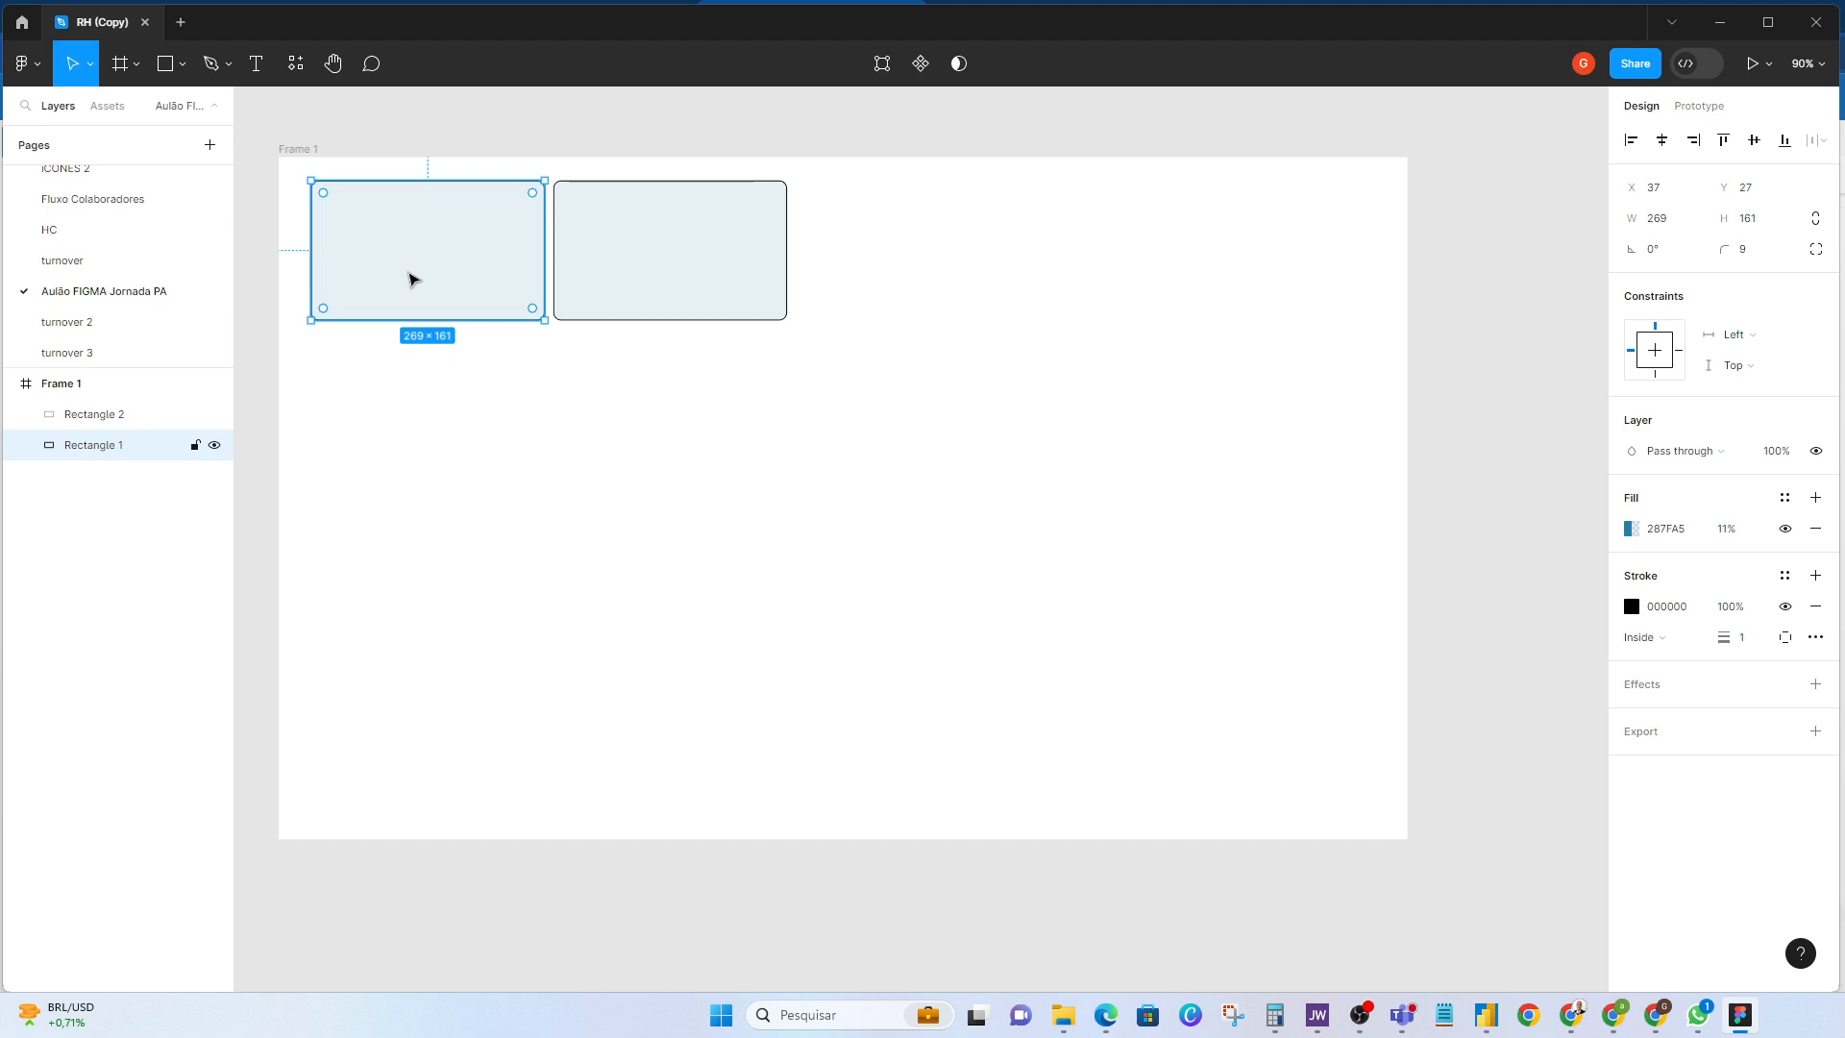
click(649, 279)
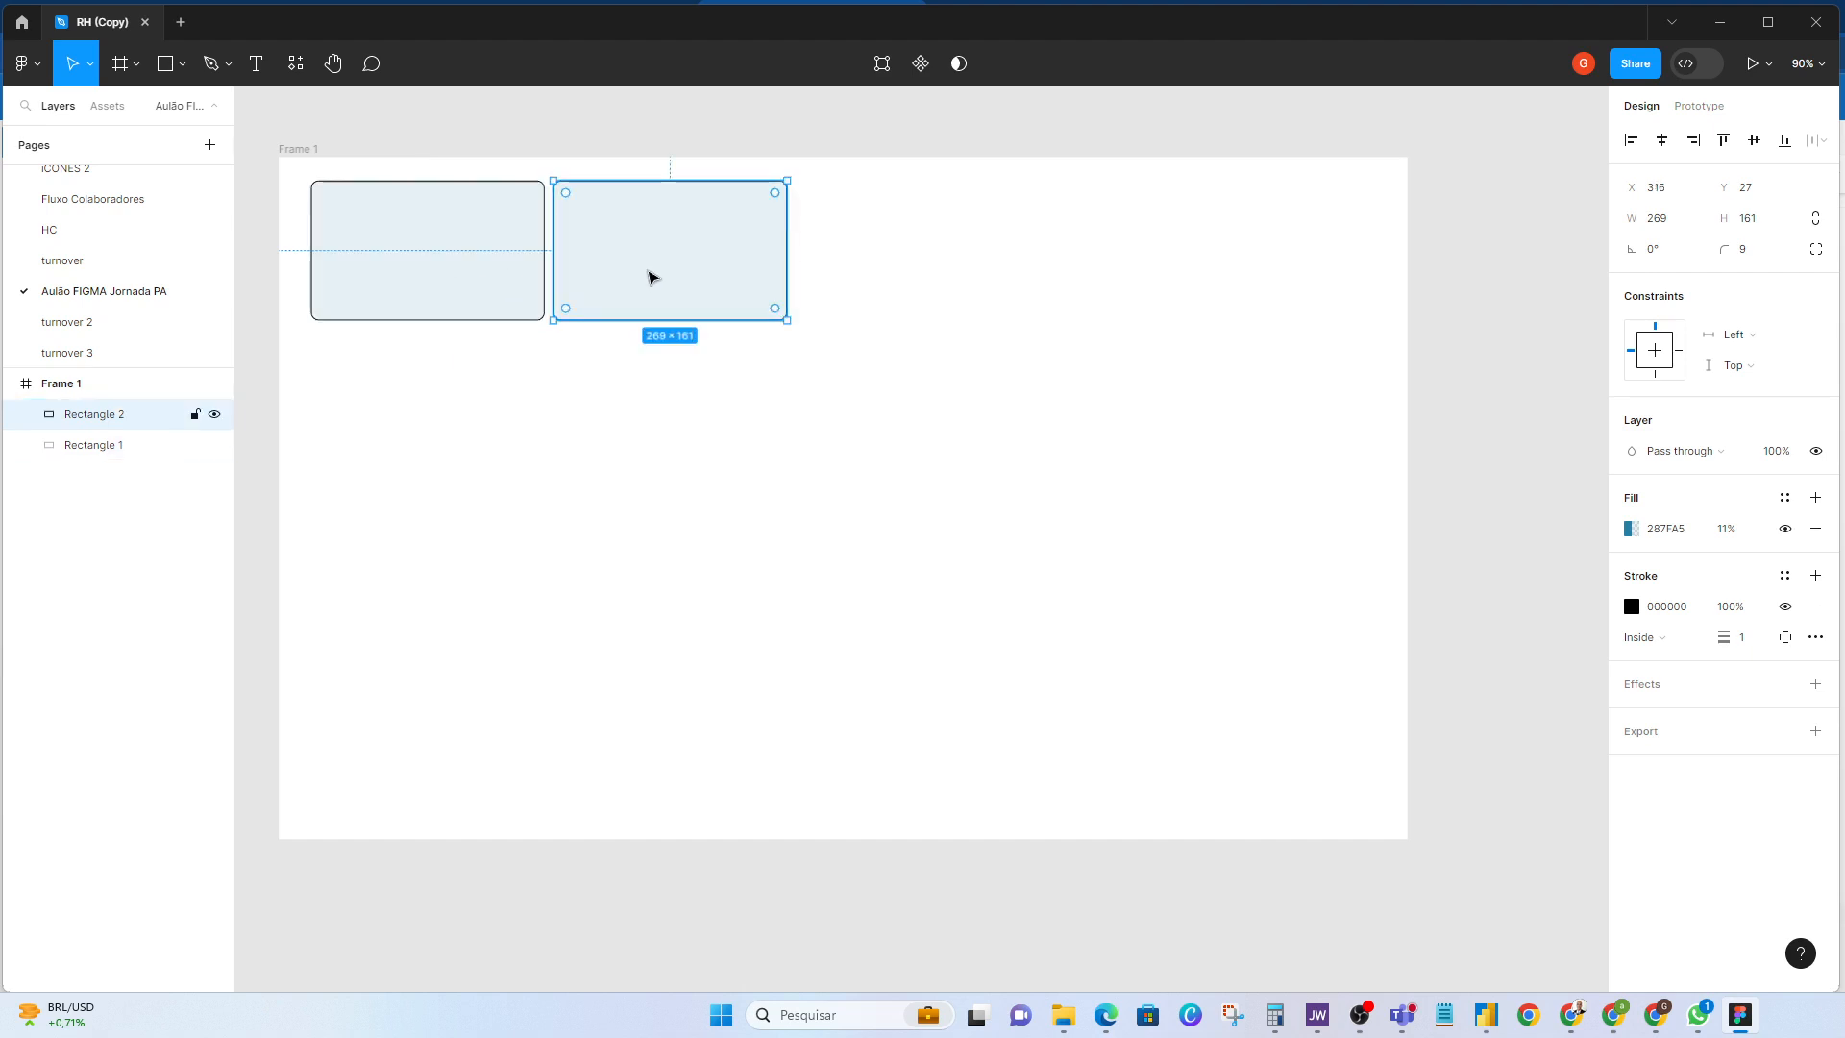
shift+click(486, 265)
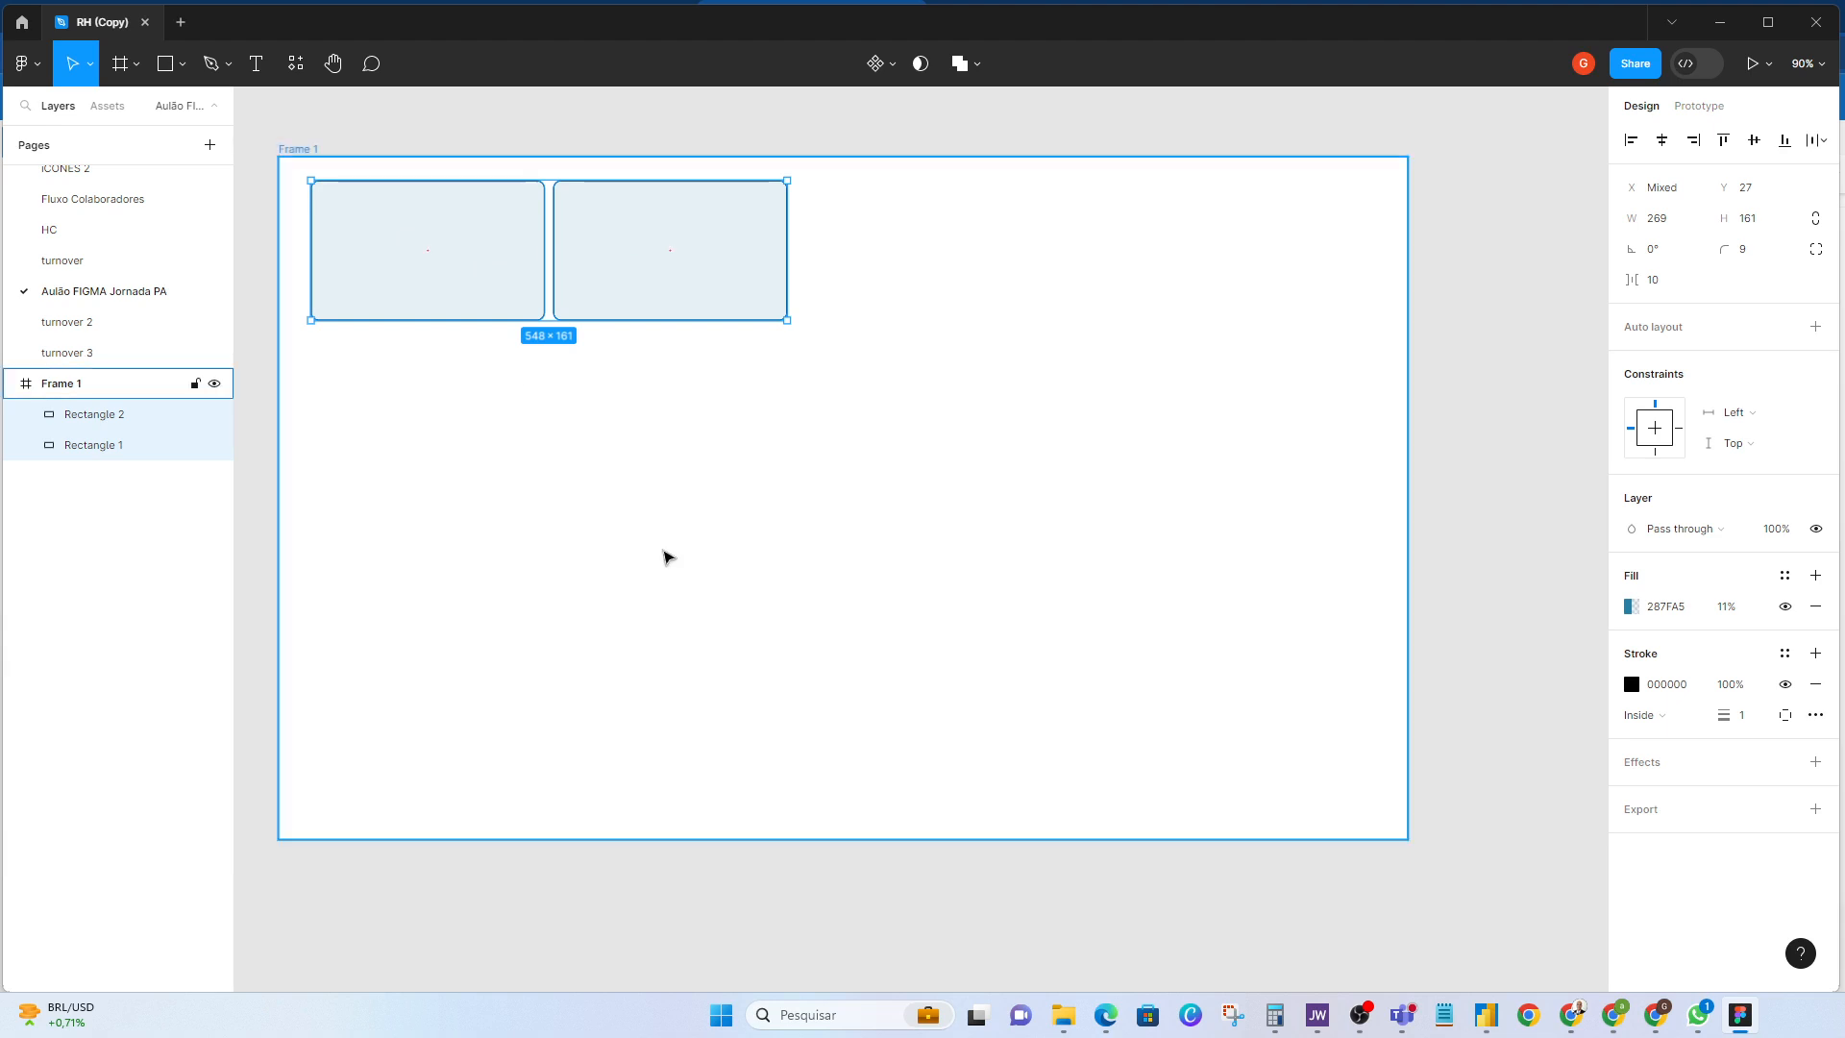
alt+drag(630, 268, 1114, 277)
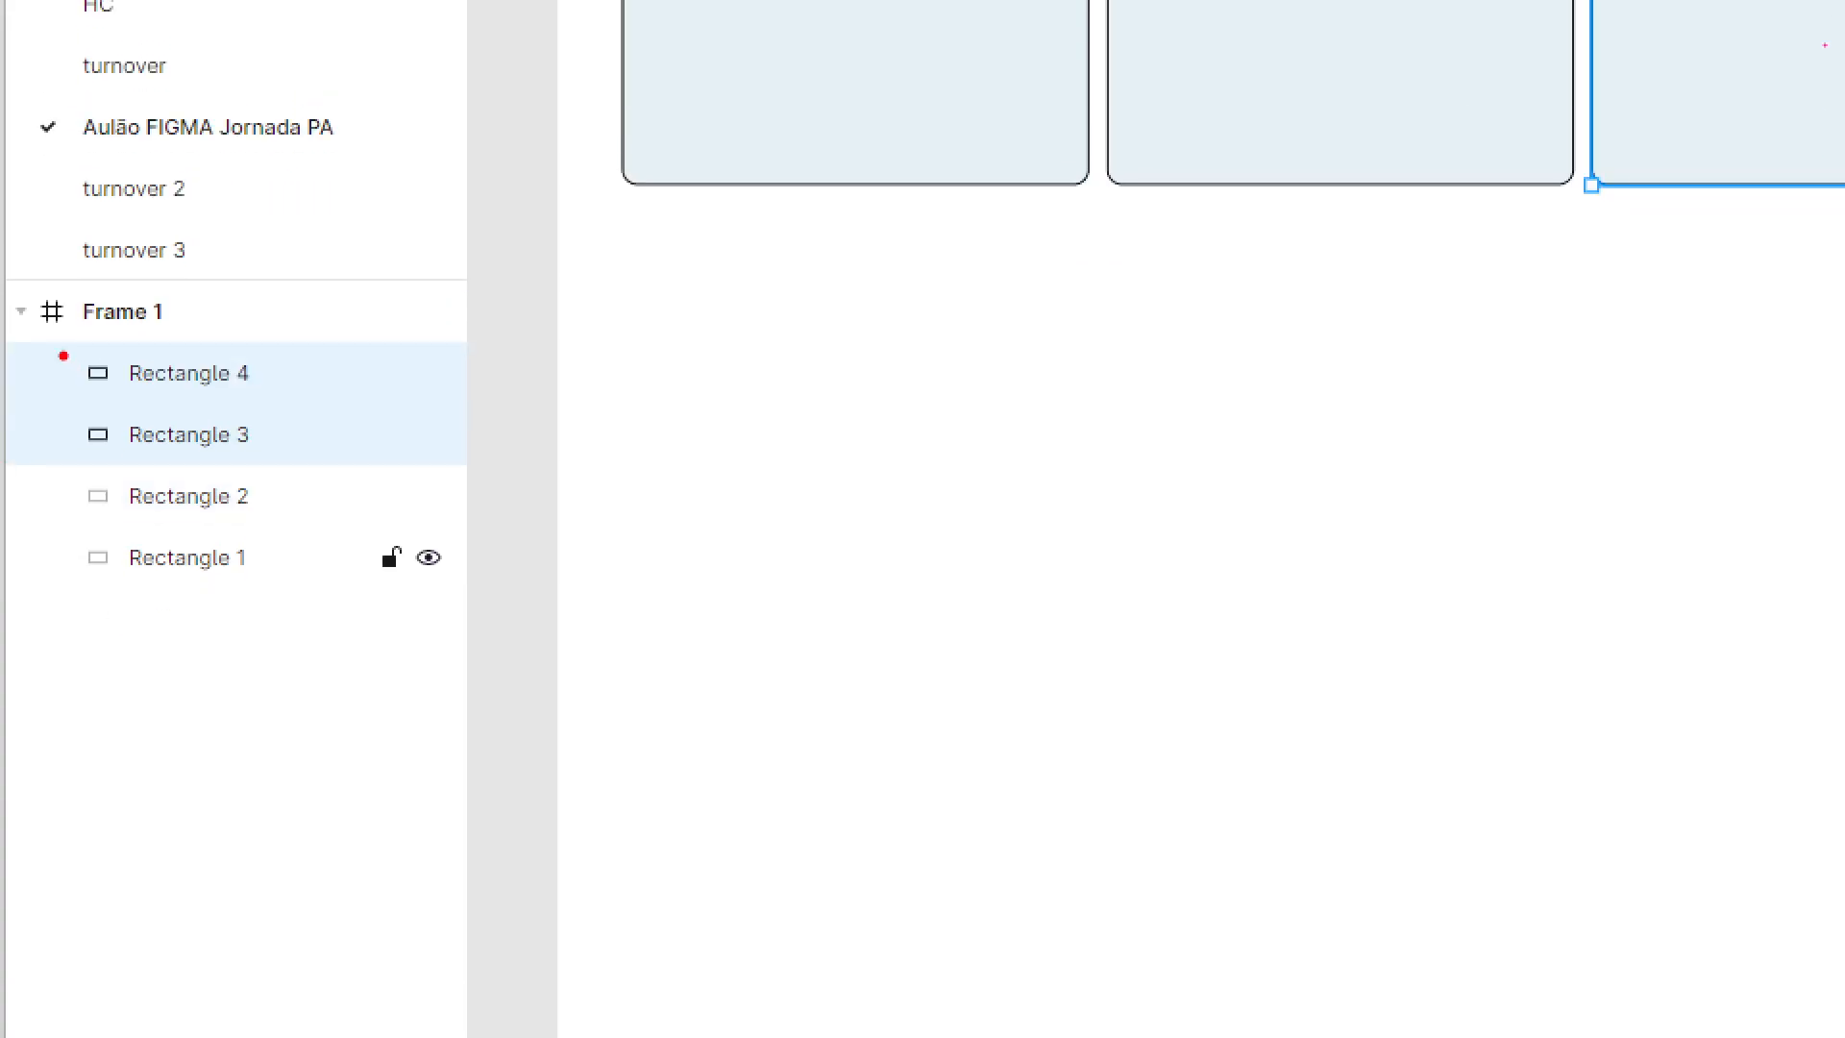
mouse_move(64, 519)
mouse_down()
mouse_move(226, 596)
mouse_move(341, 583)
mouse_up()
mouse_move(46, 438)
mouse_down()
mouse_move(106, 494)
mouse_move(296, 538)
mouse_up()
drag(40, 386, 281, 473)
drag(53, 329, 248, 434)
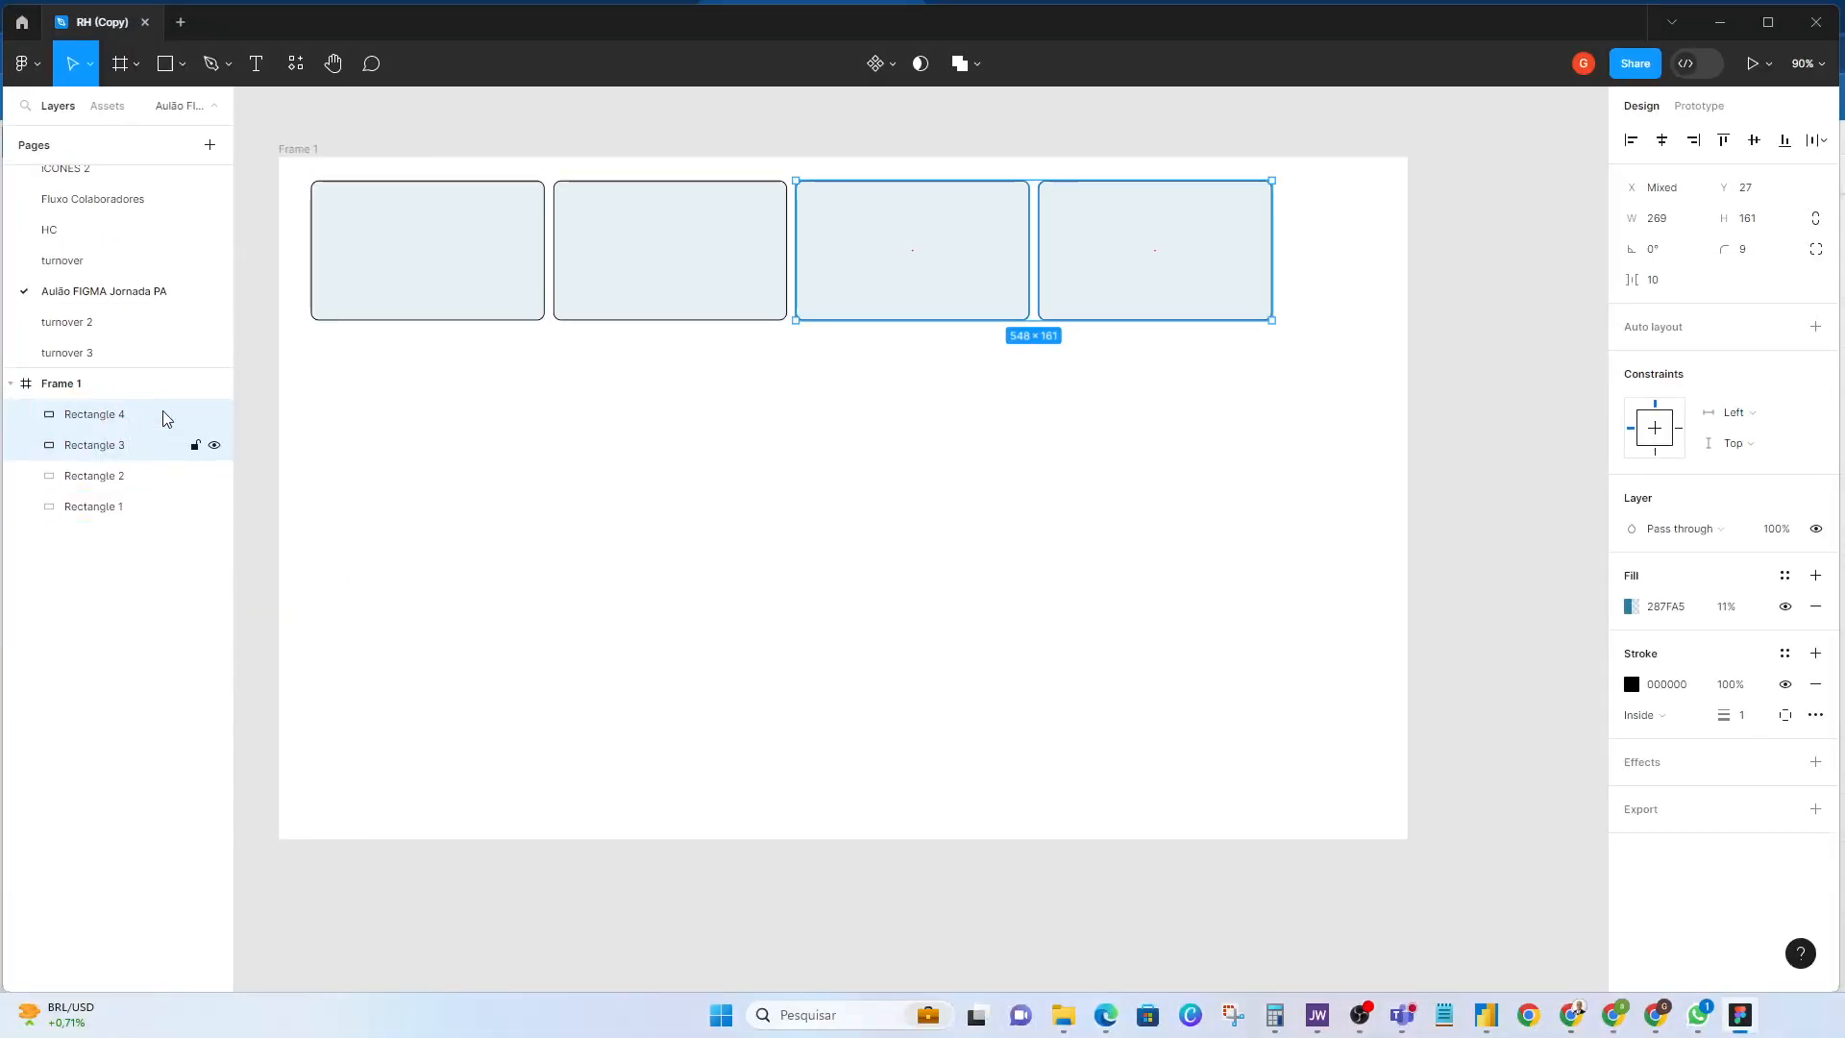
Step: Hide the fourth card's layer, show it again and clear the selection
click(214, 416)
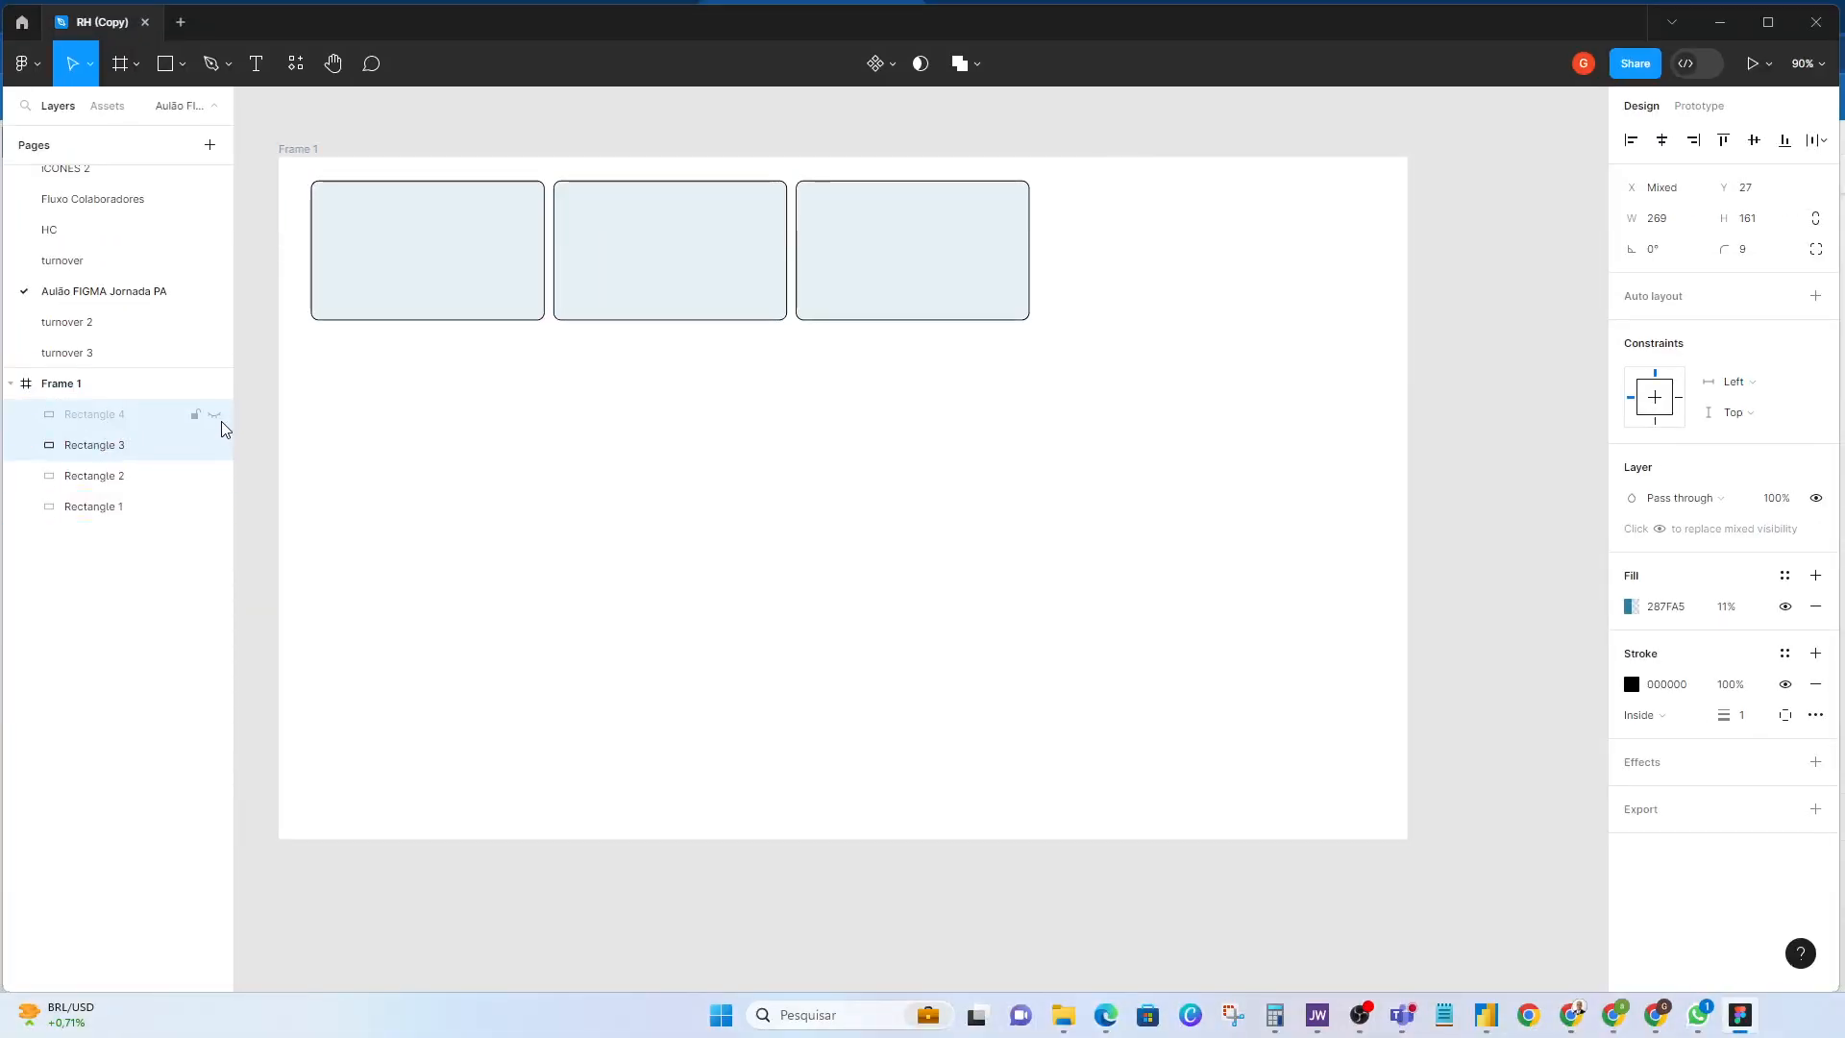
click(216, 421)
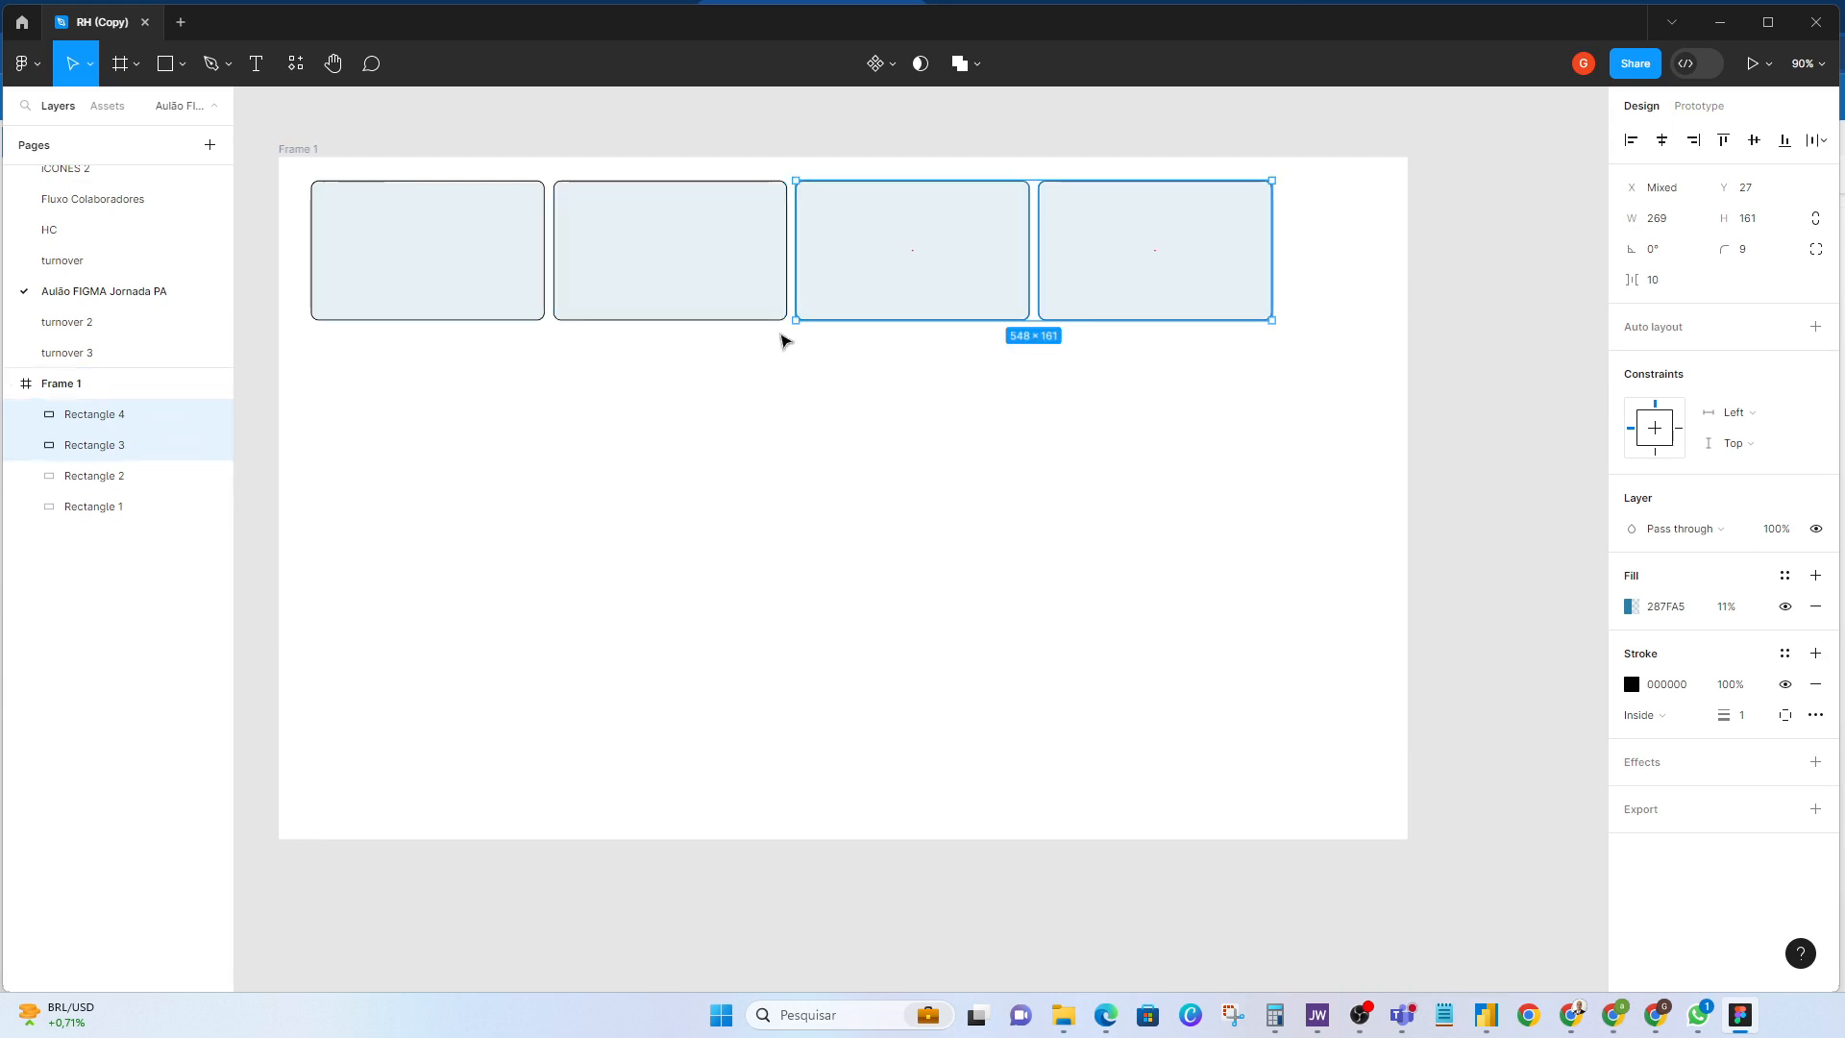
click(819, 396)
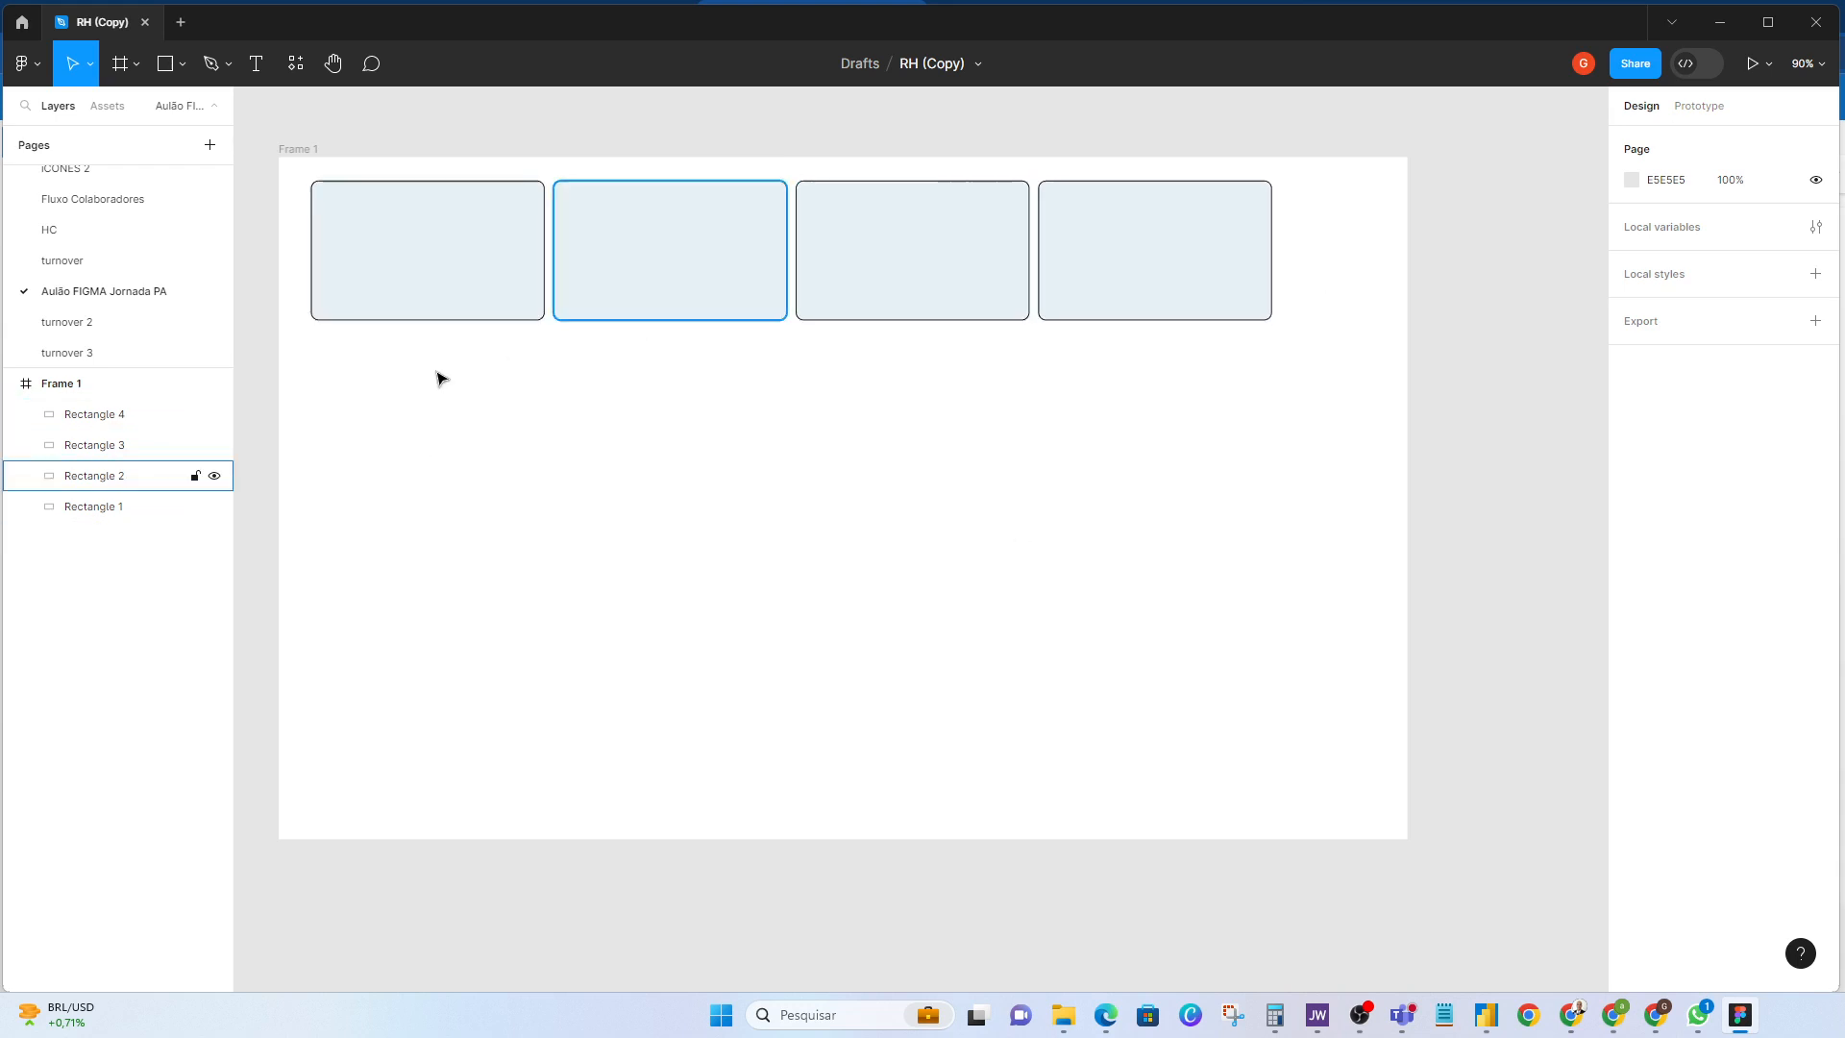
Step: Shift the row of four cards to the right and slightly down, and move the first card alone to X 89, Y 31
drag(289, 105, 1321, 322)
drag(662, 238, 769, 244)
click(1462, 390)
drag(593, 273, 517, 276)
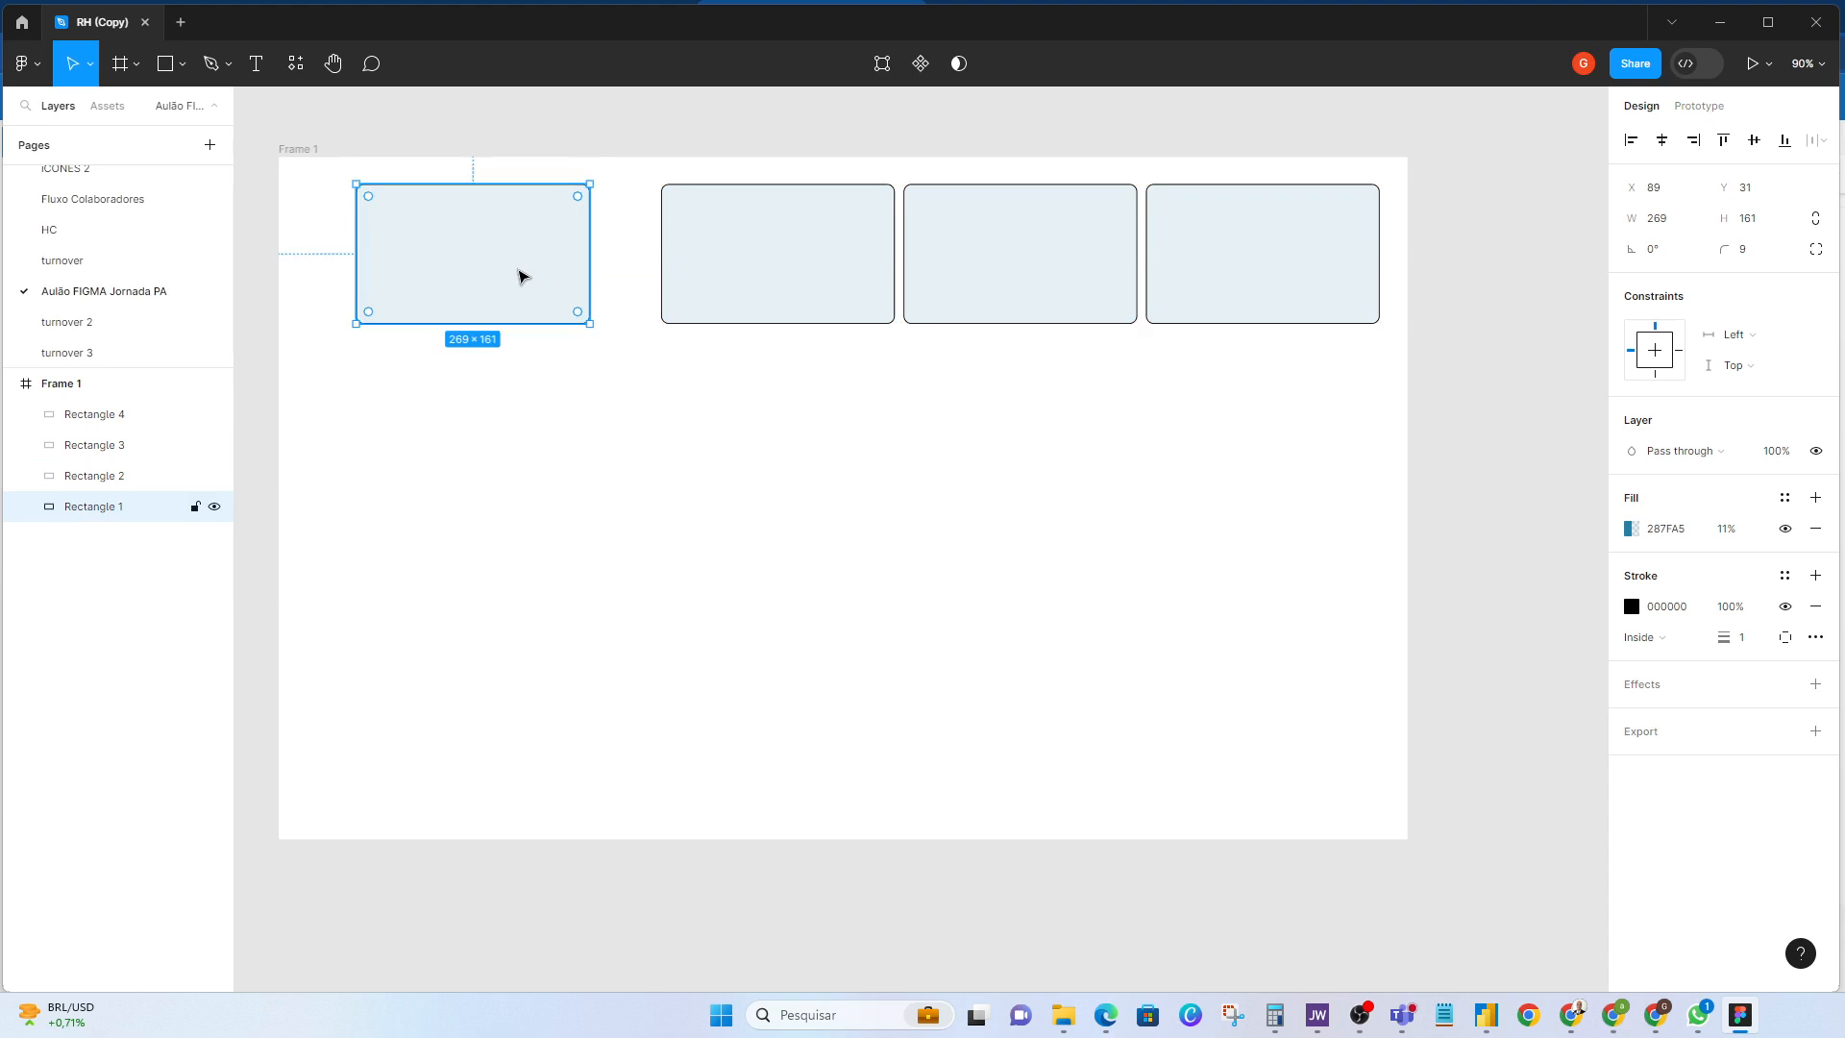
Step: Distribute the horizontal spacing evenly across all four cards in the row
shift+click(774, 275)
shift+click(1022, 284)
shift+click(1239, 293)
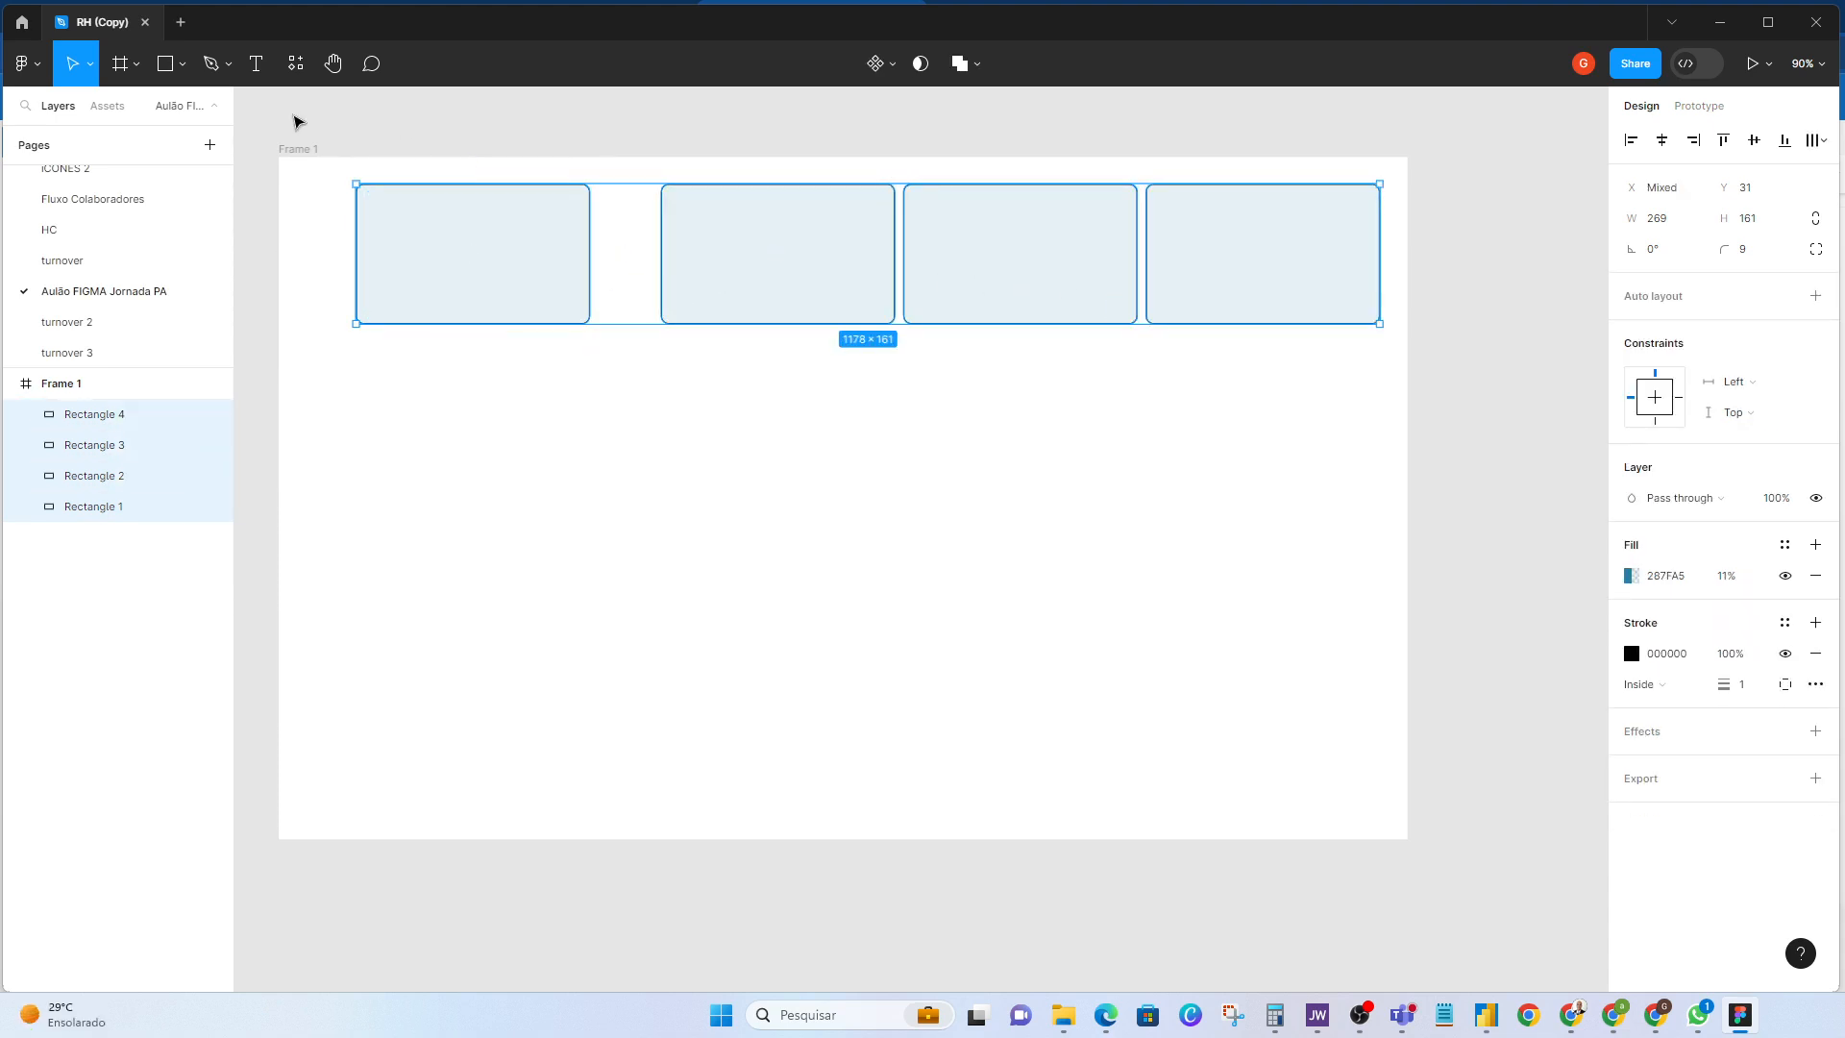
click(36, 65)
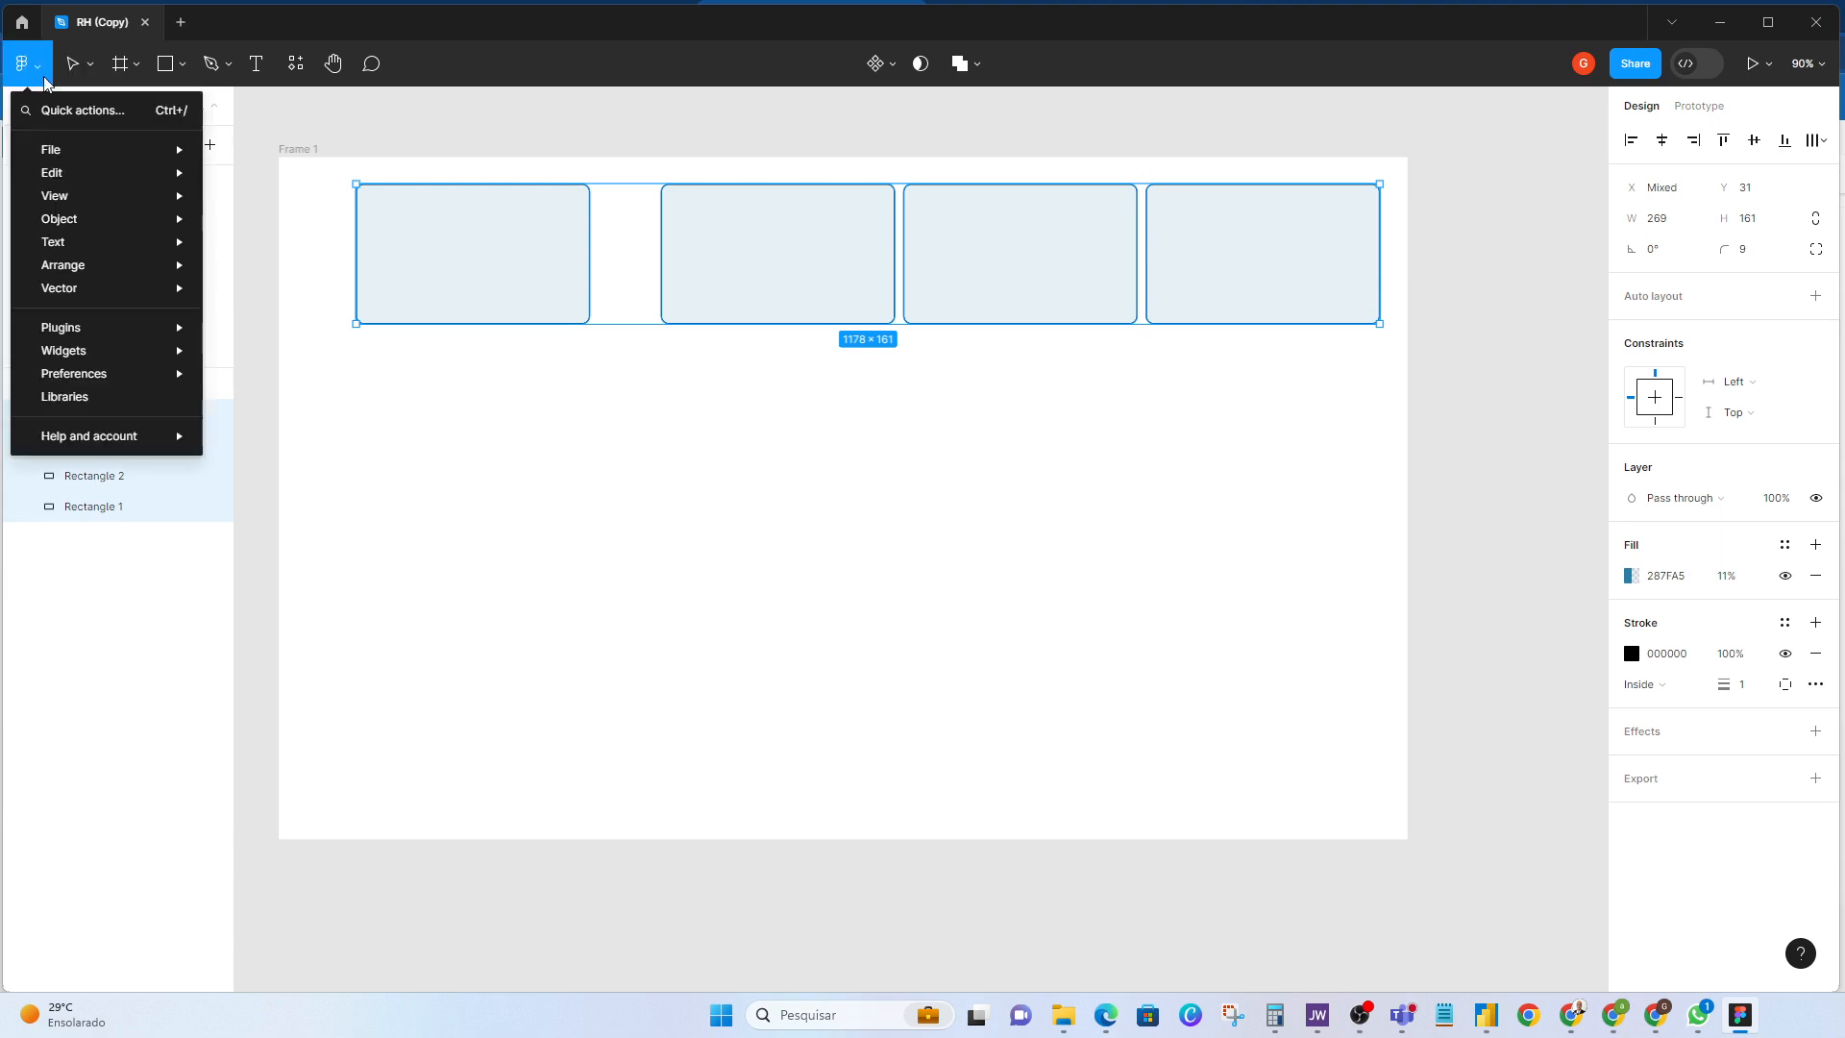
mouse_move(122, 274)
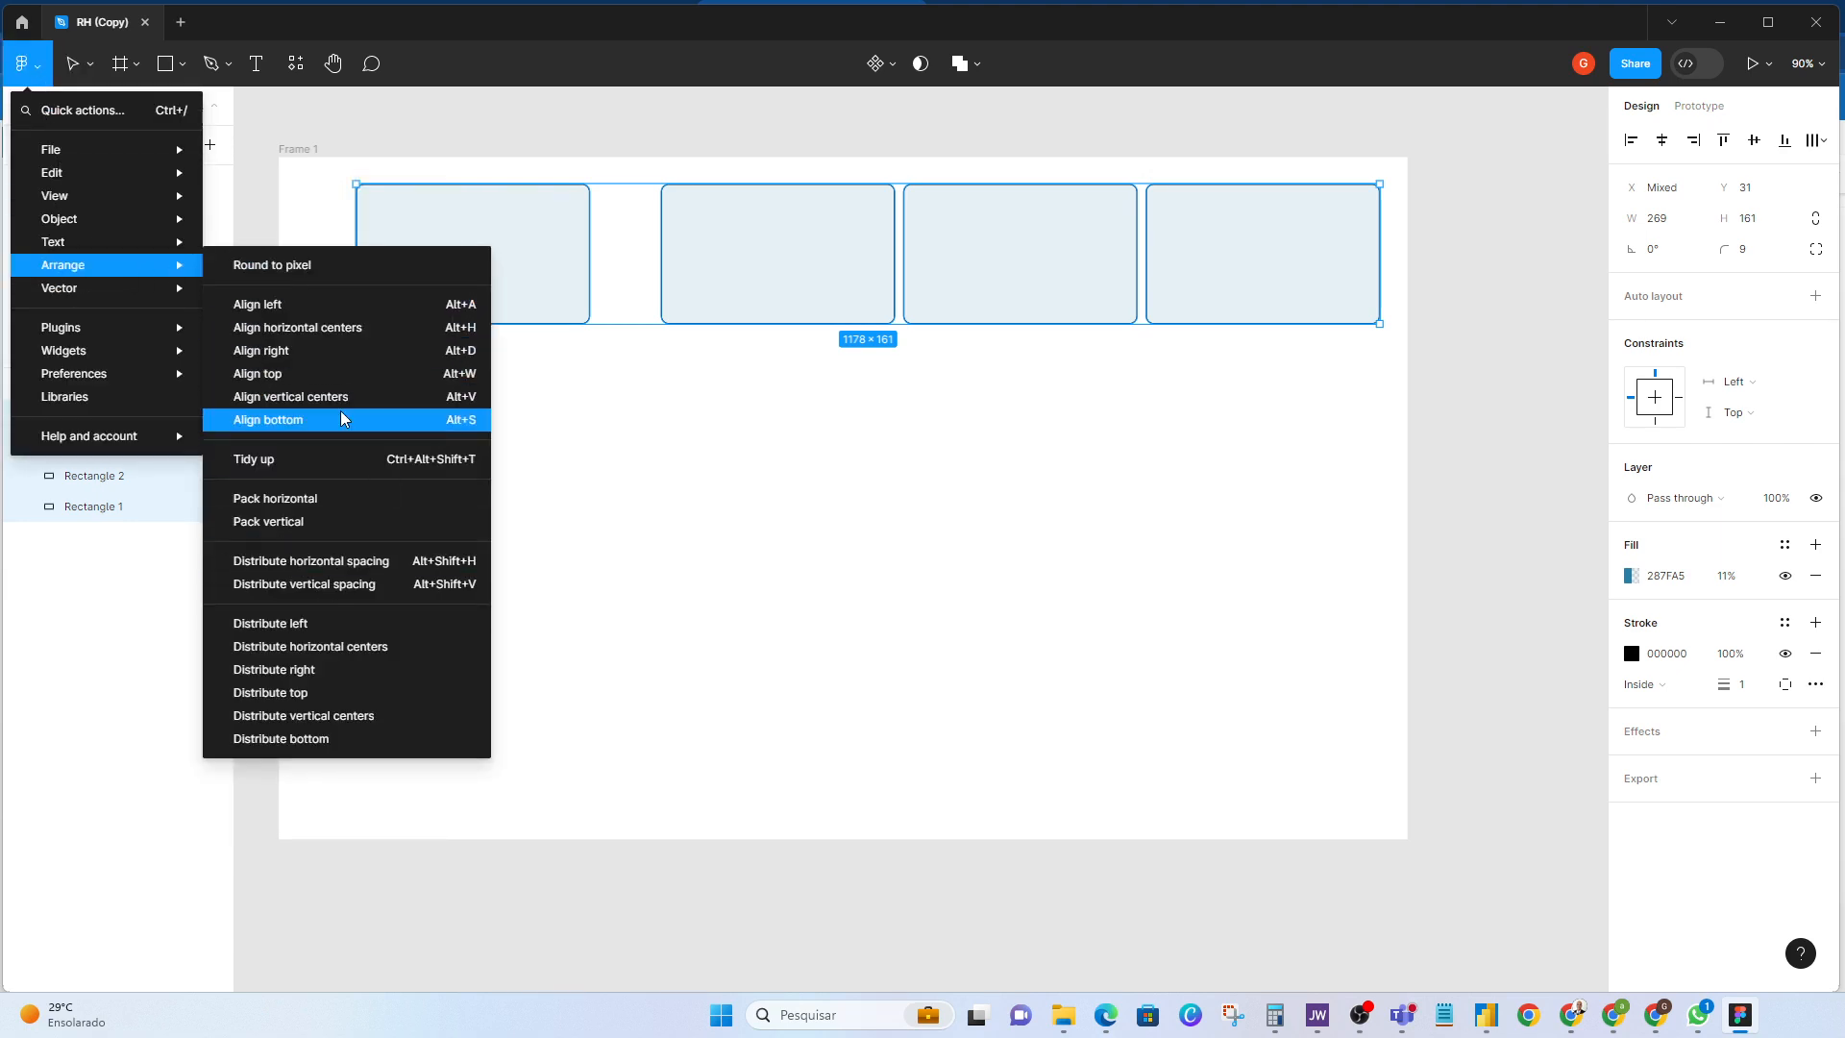
click(356, 567)
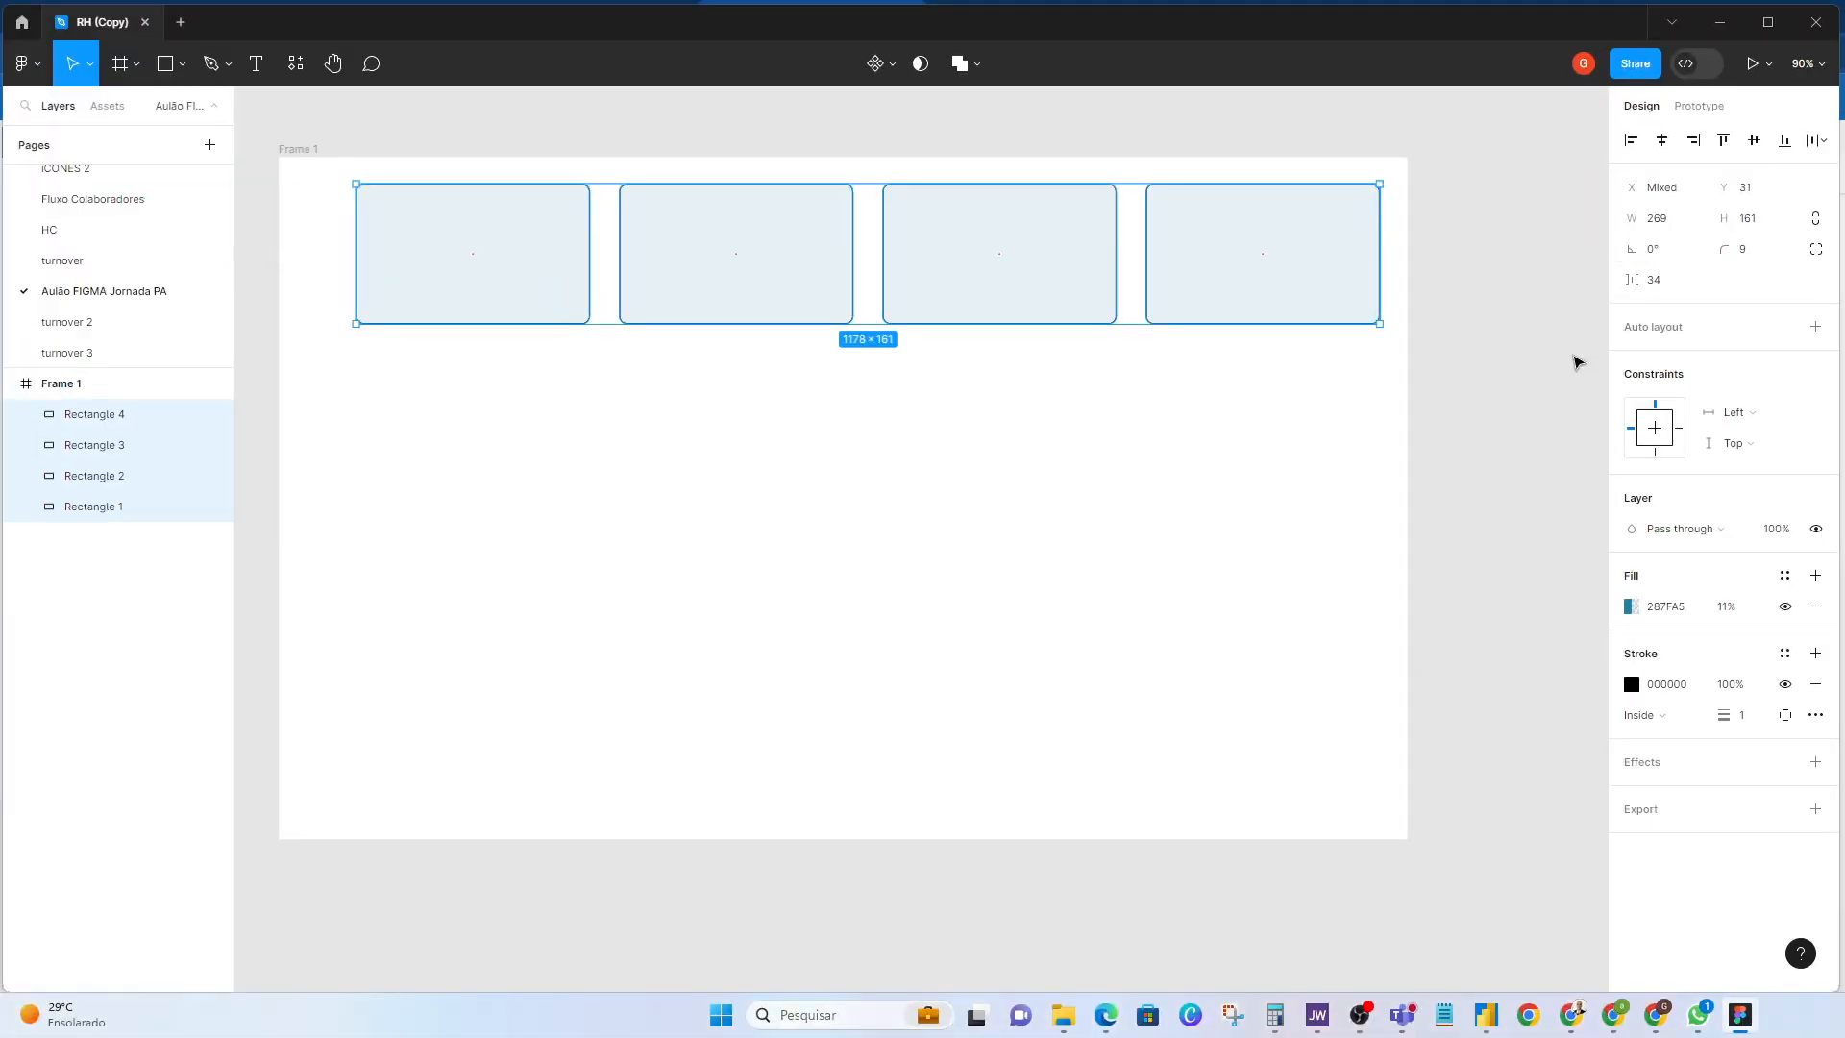
click(1076, 385)
Step: Duplicate the fourth card, place the copy under the first card at X 89, Y 208, and enlarge it to about 417 × 354
click(1251, 263)
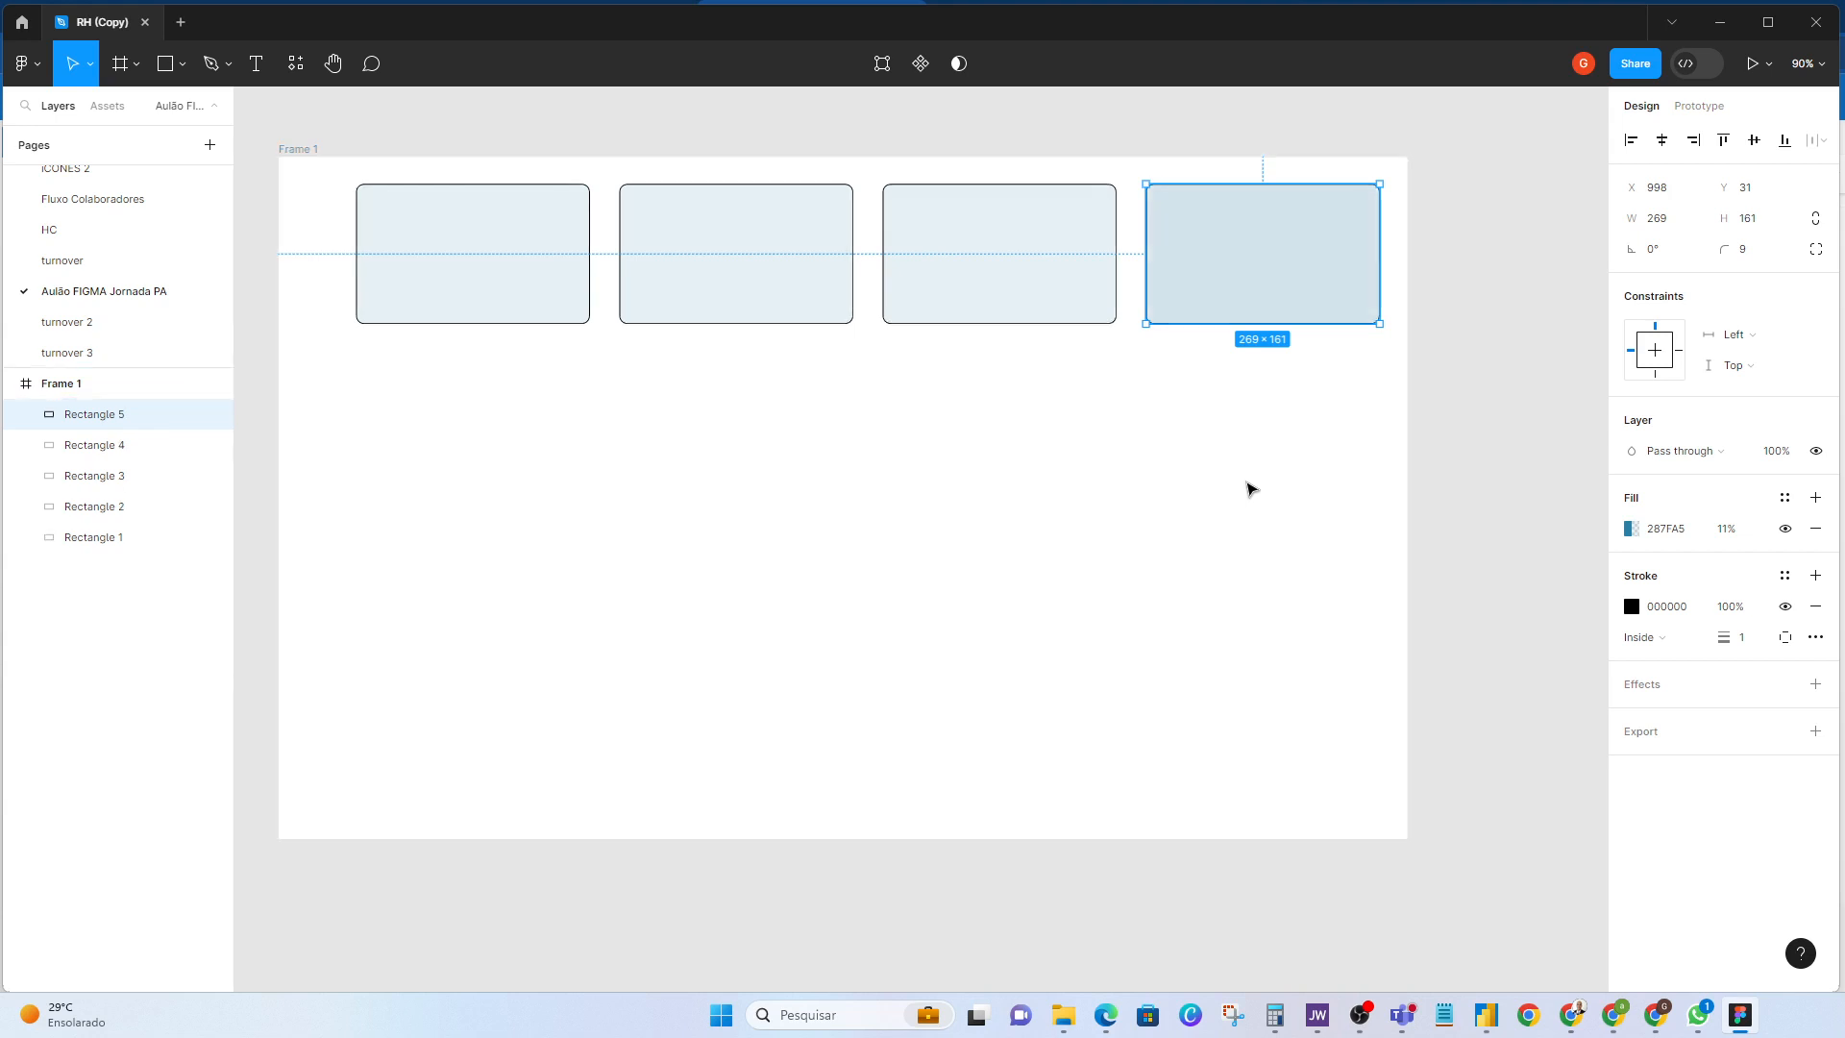
alt+drag(1207, 271, 690, 454)
drag(506, 398, 428, 407)
drag(588, 478, 718, 646)
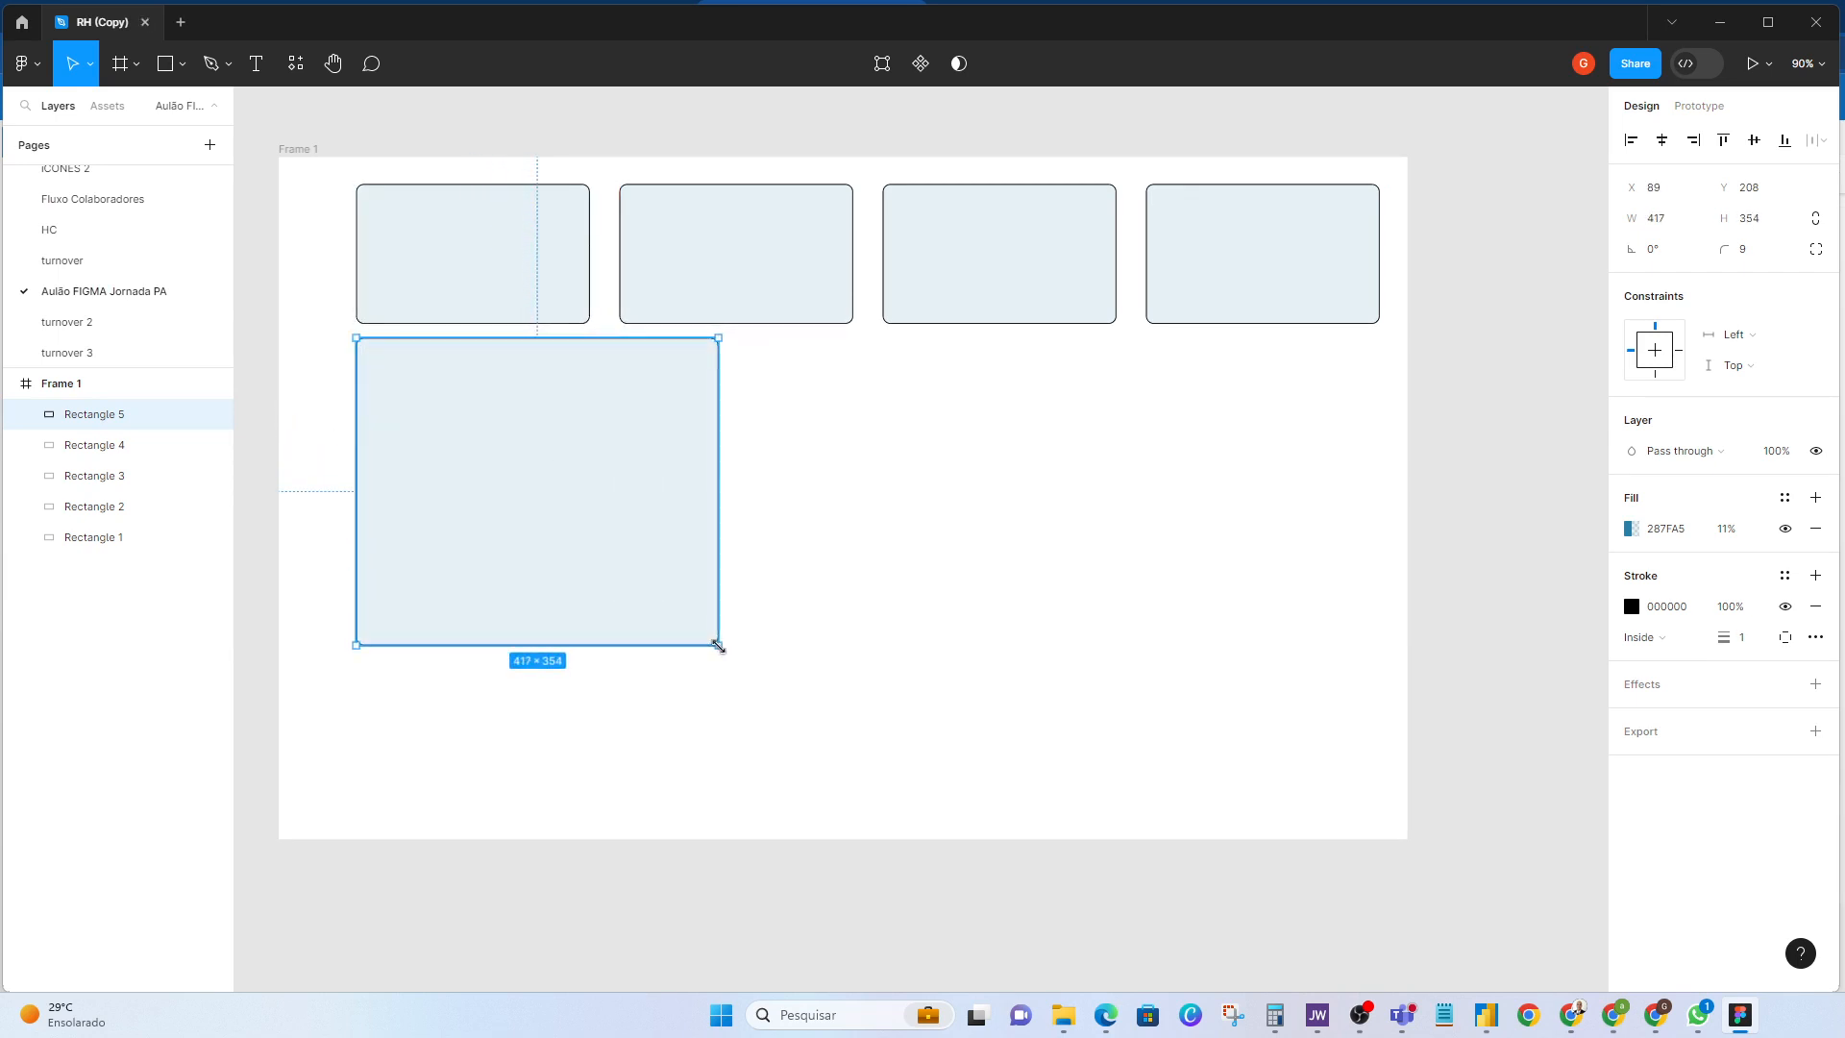
click(824, 495)
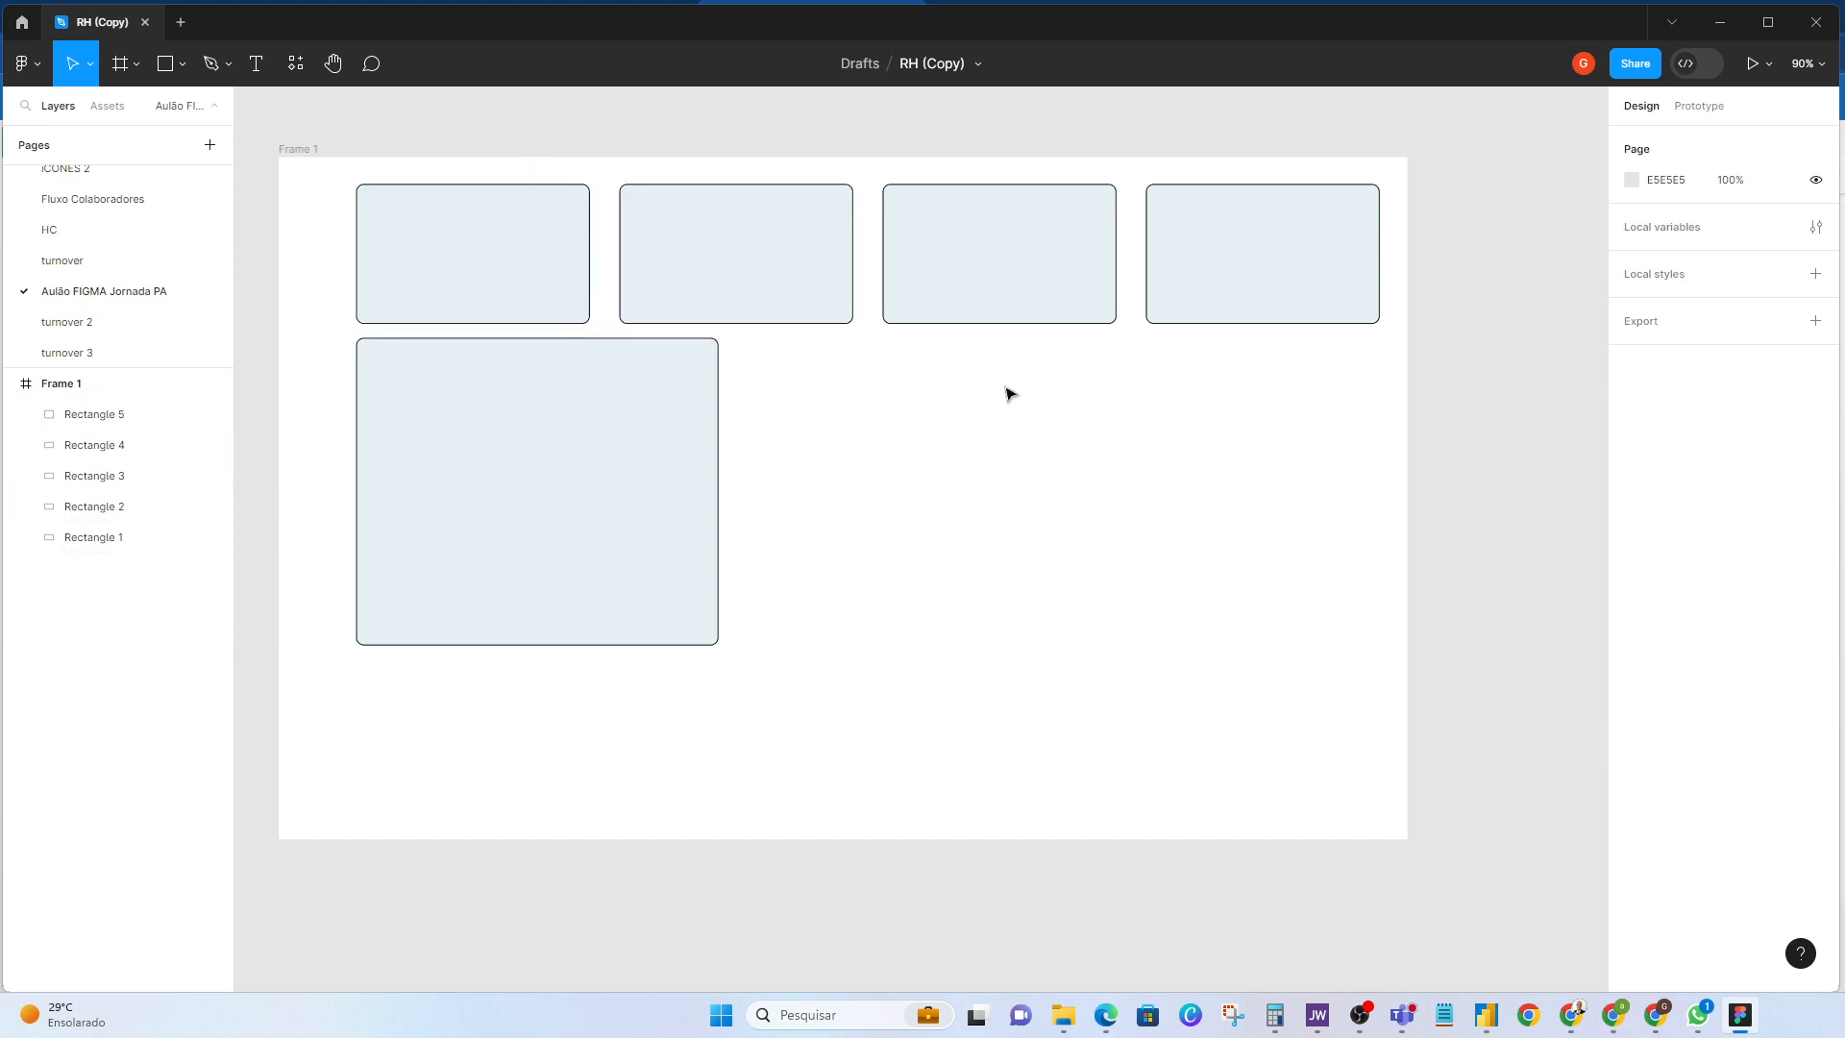
Step: Check the vertical gap between the first card and the large card below it
click(512, 240)
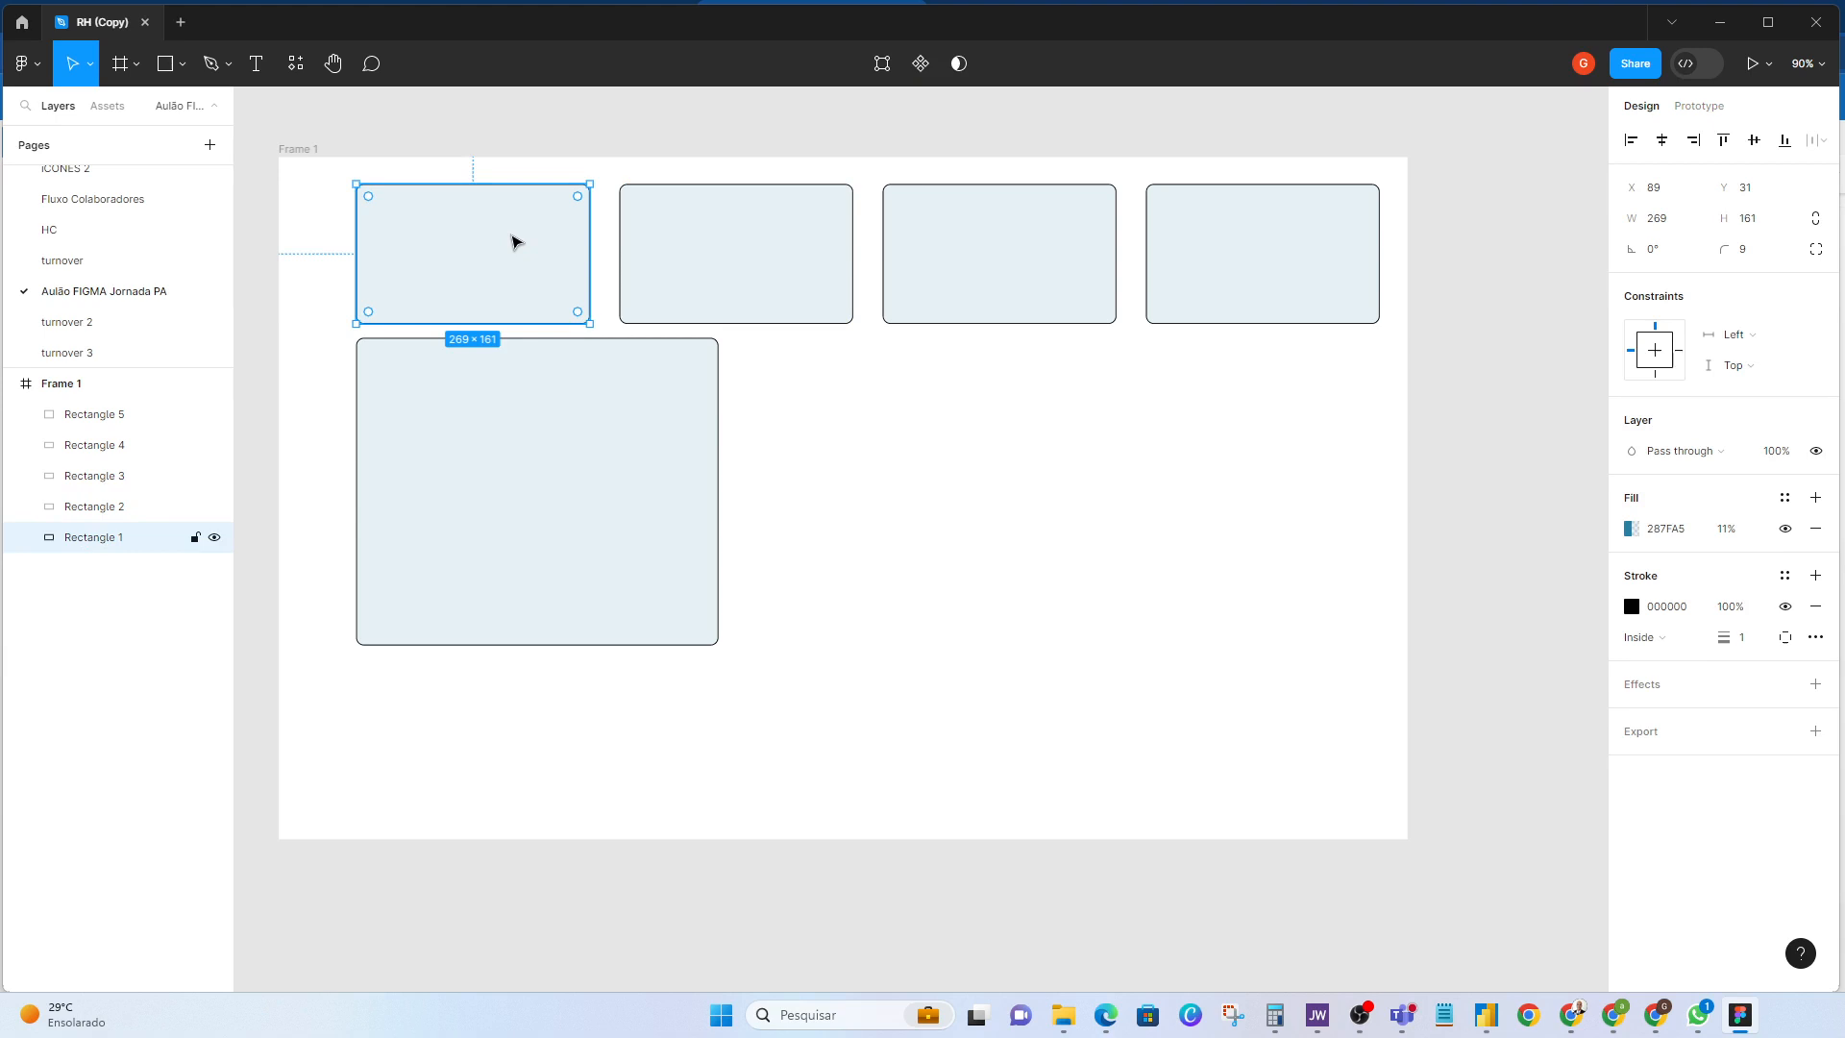
shift+click(543, 389)
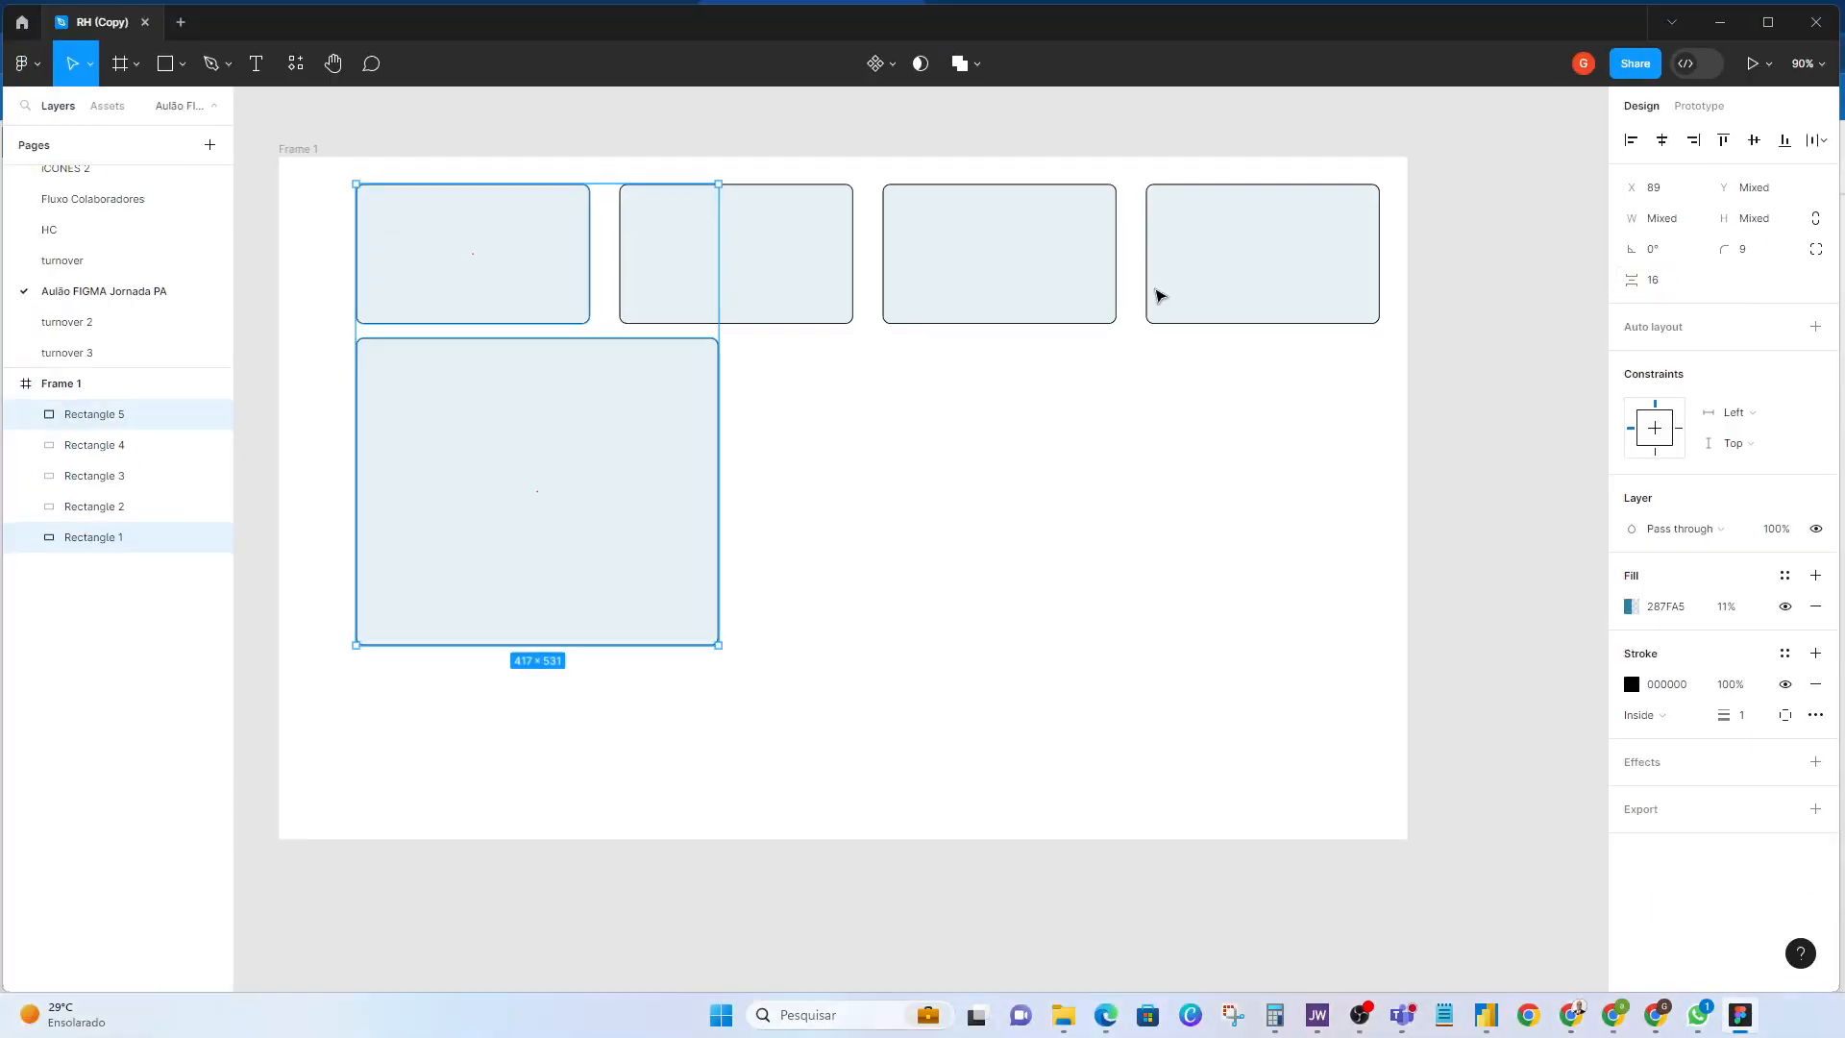
click(777, 384)
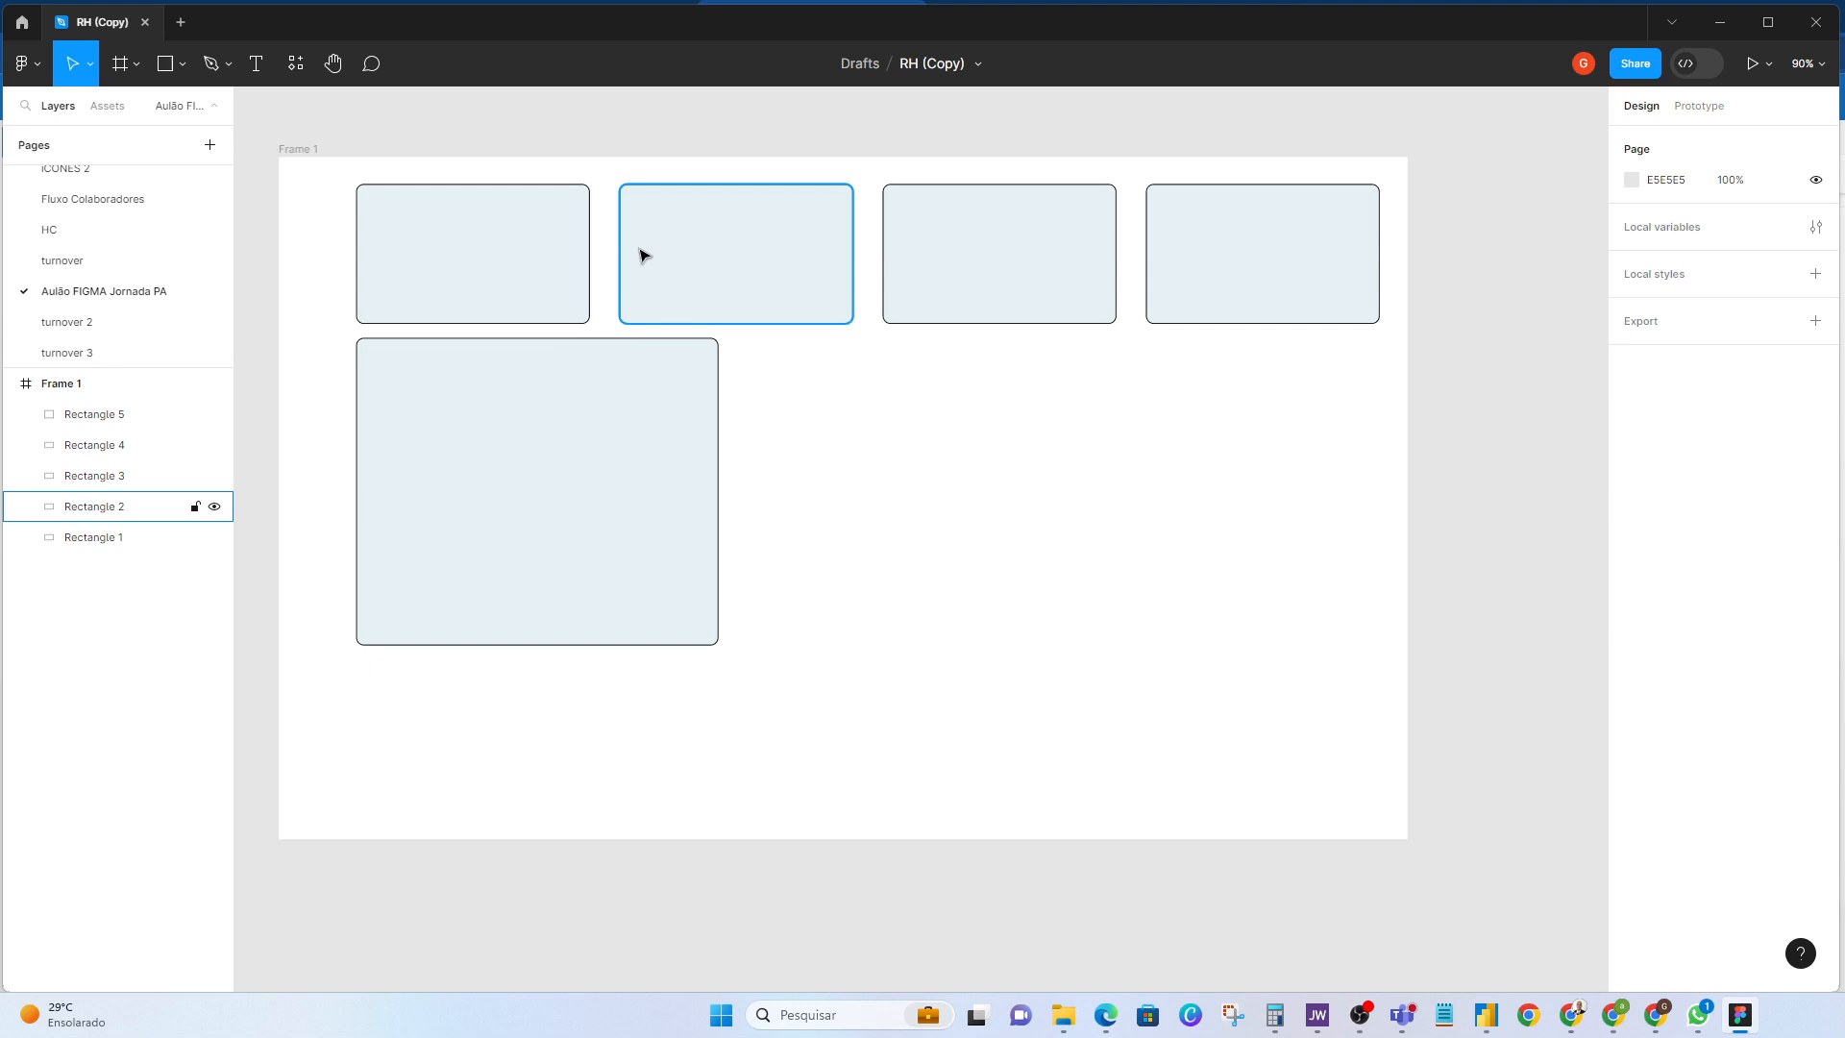
Step: Move the second card closer to the first and set the horizontal gap between the two to 16
click(559, 252)
drag(698, 268, 718, 272)
shift+click(498, 276)
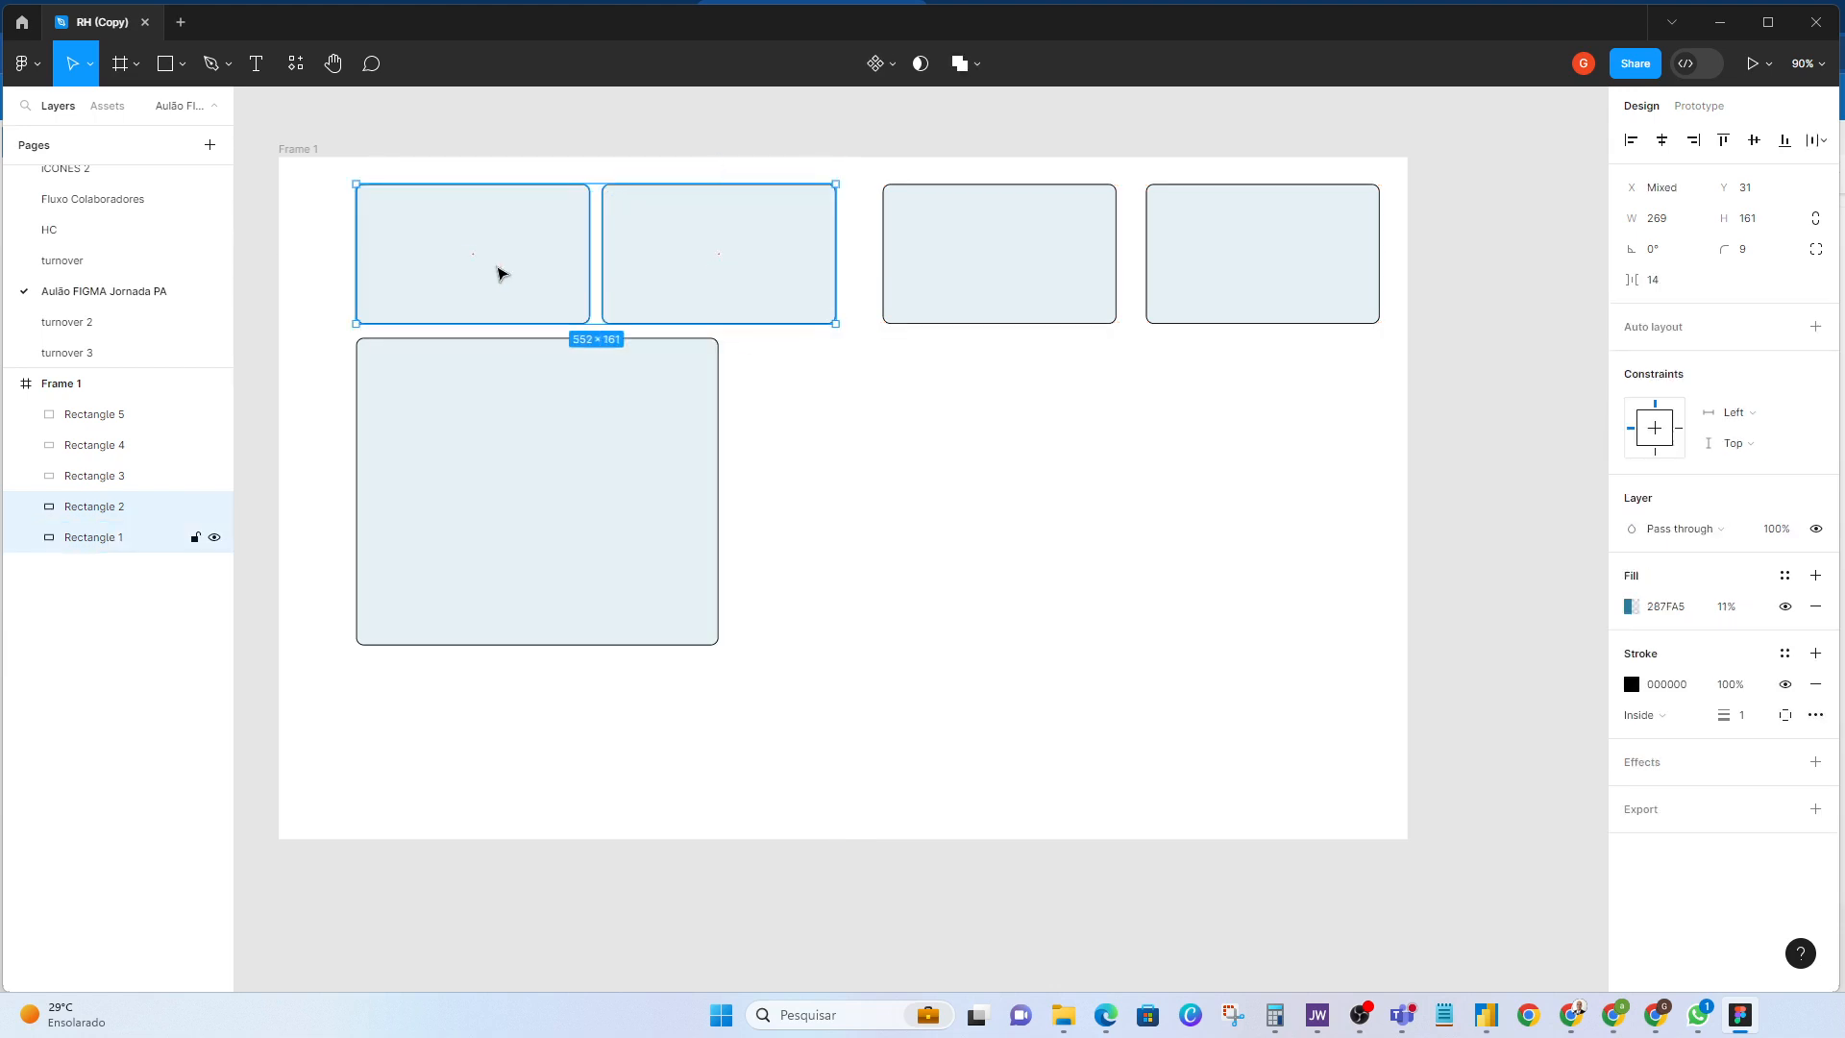
click(1669, 291)
text(16)
key(Return)
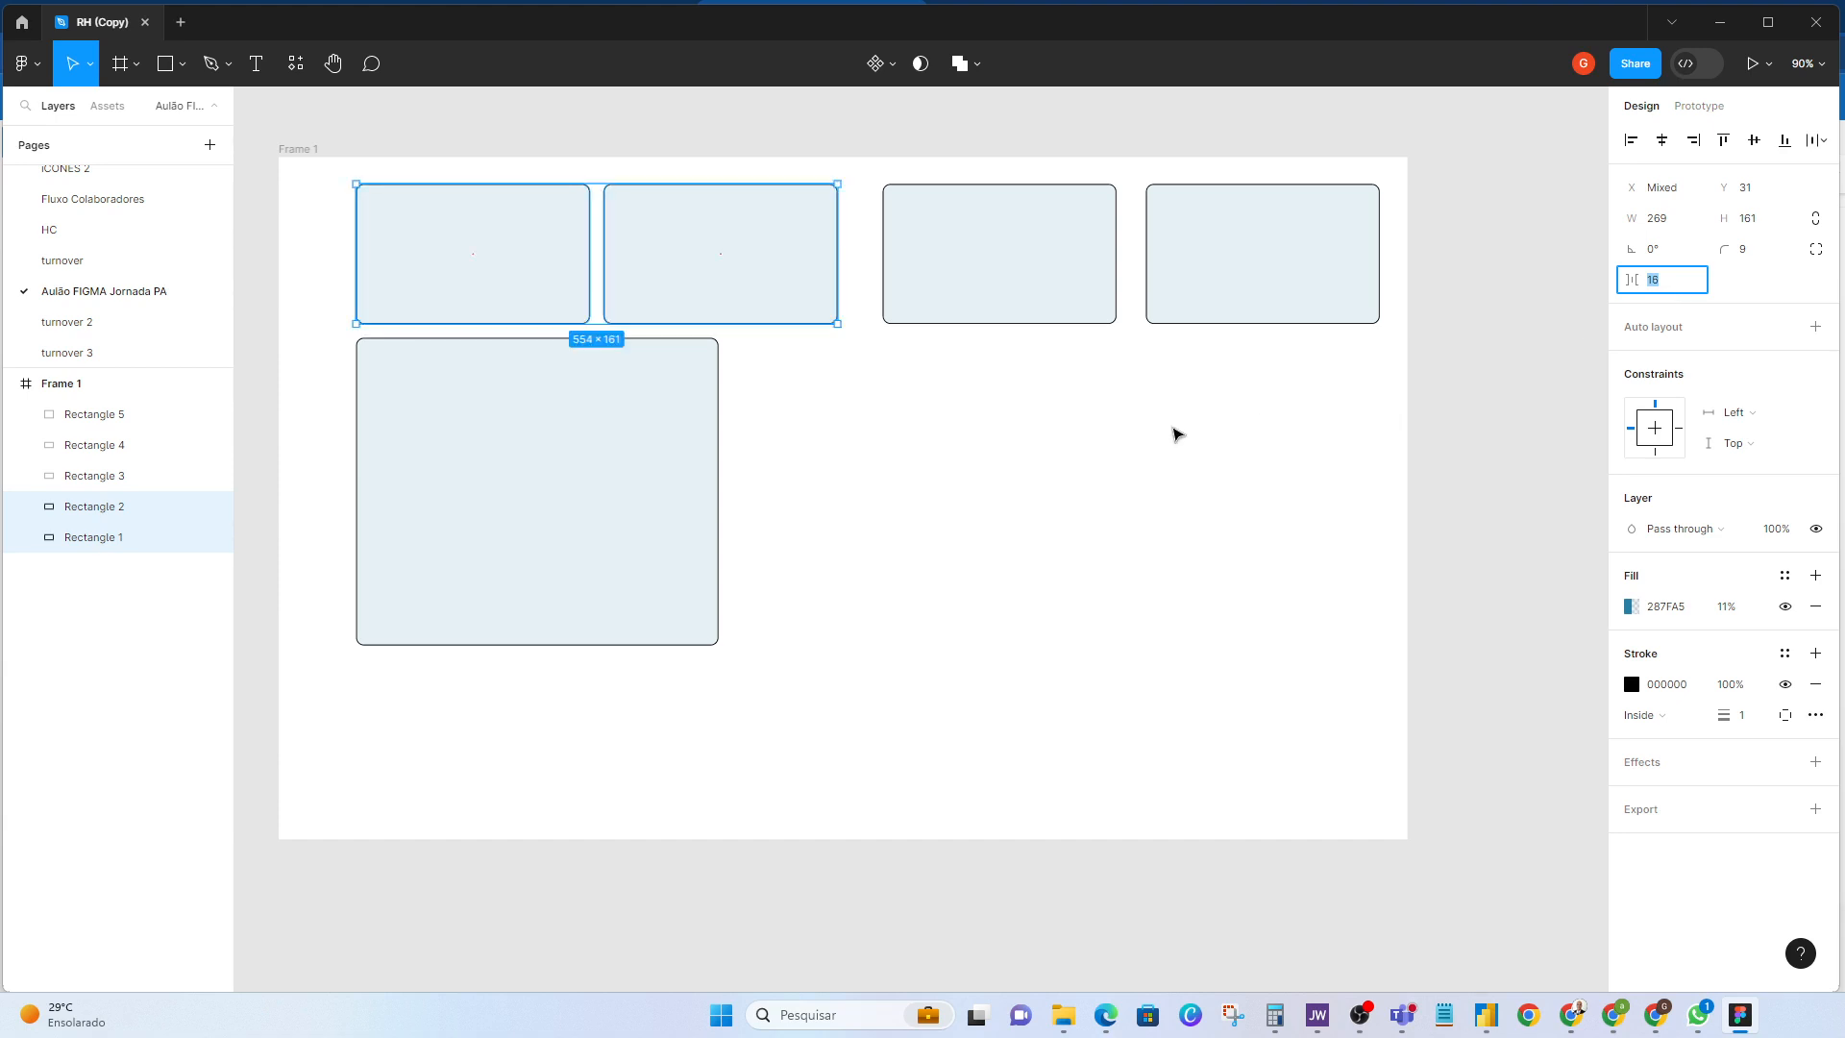
click(1167, 450)
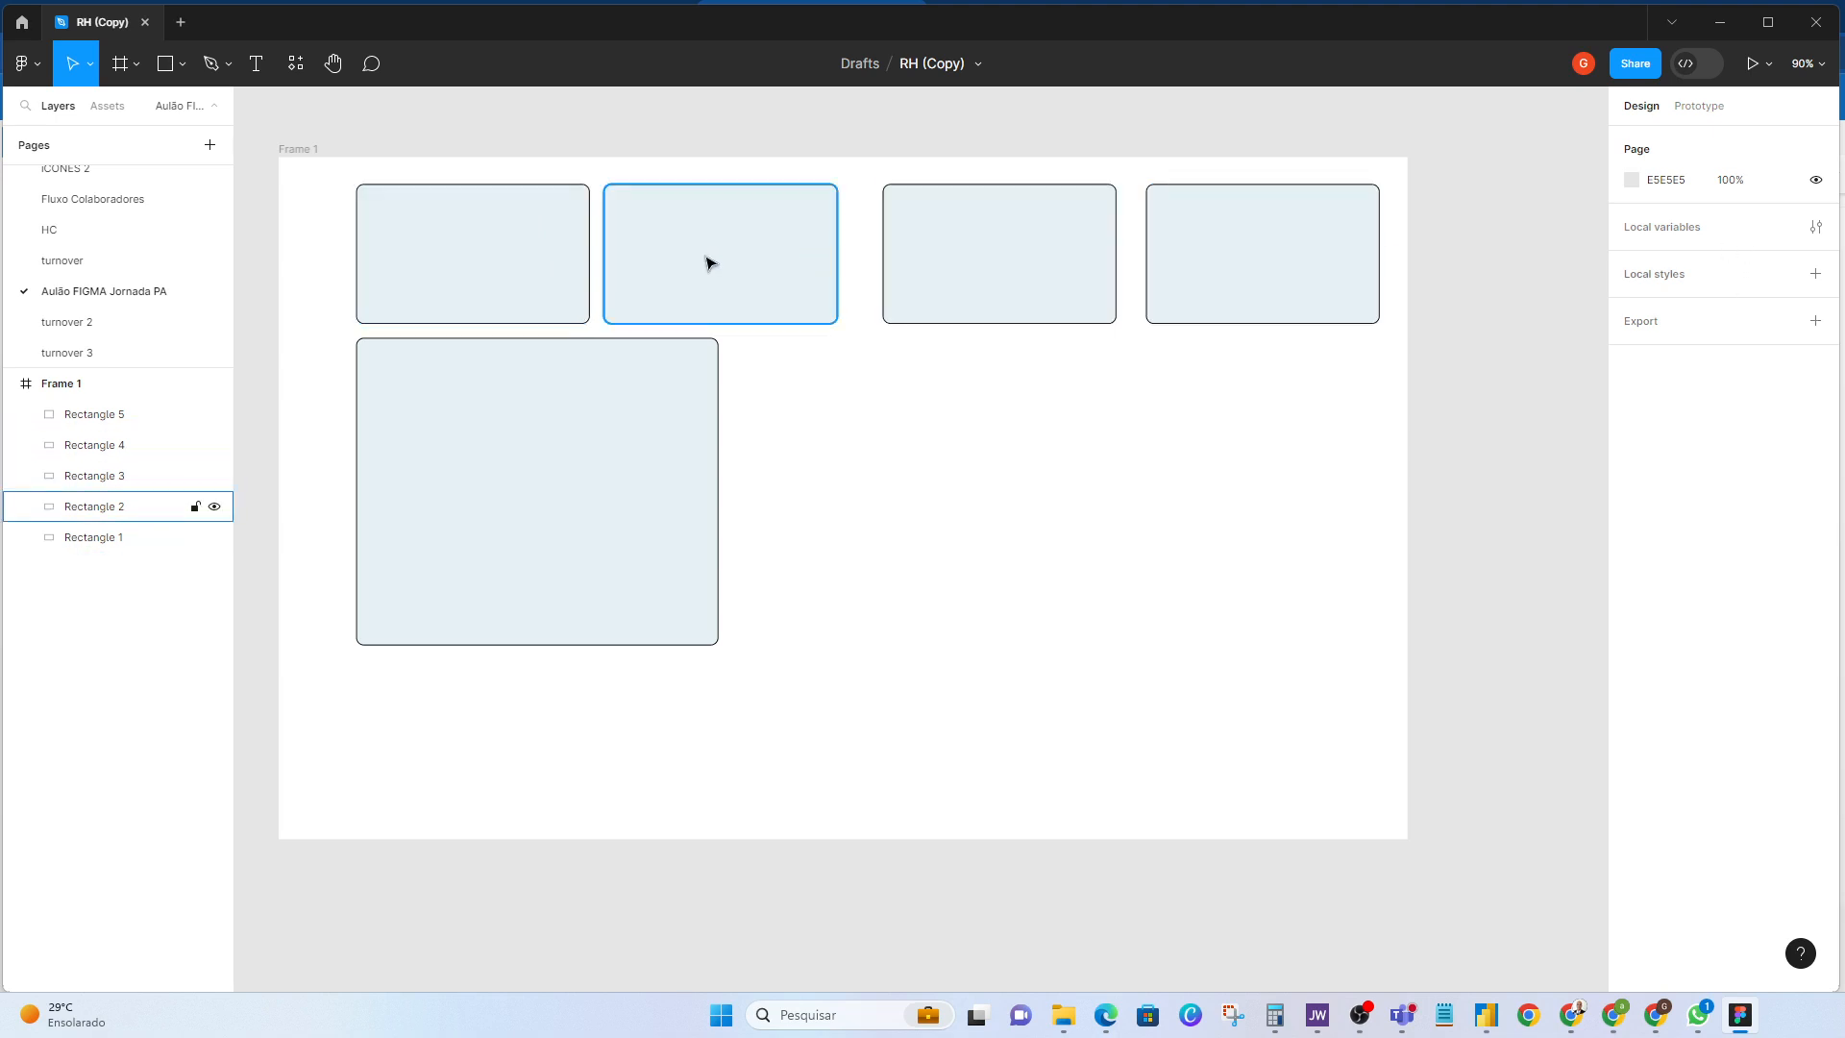
Step: Set the first card's width to 275
click(536, 267)
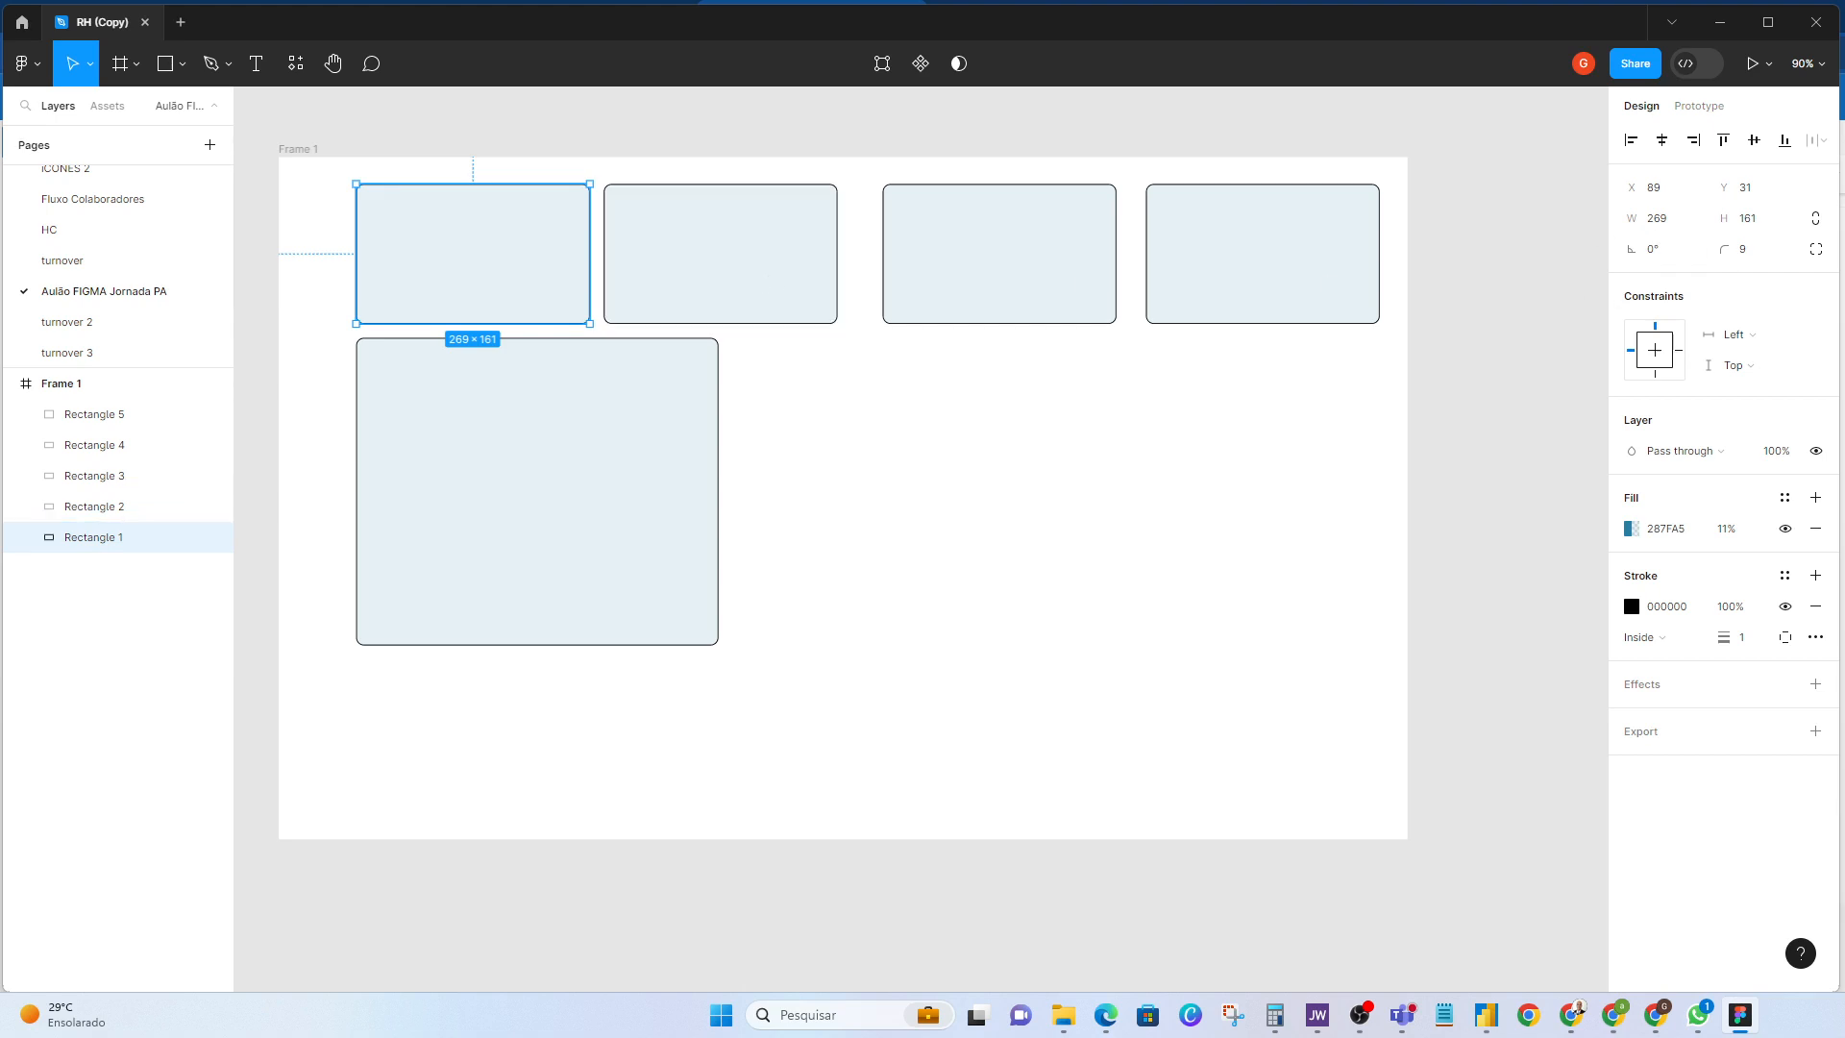
click(1662, 229)
text(275)
key(Return)
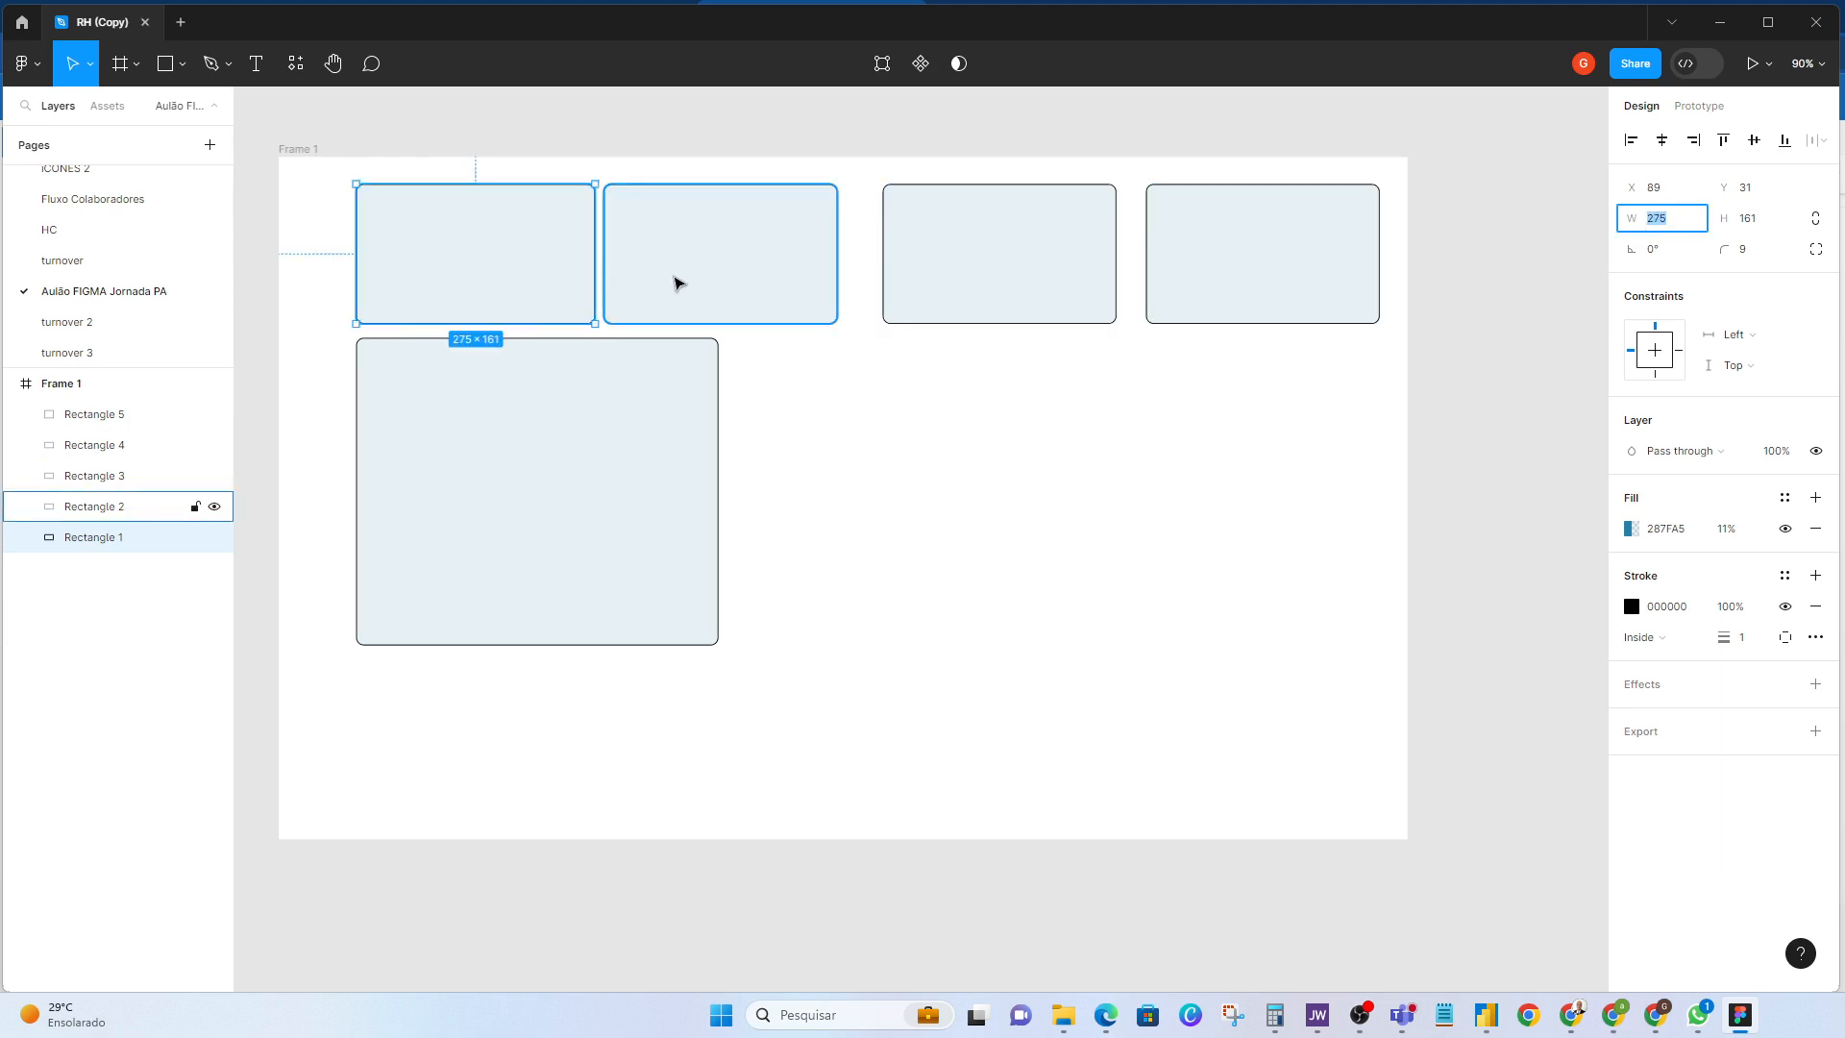
Step: Set the width of the other three cards in the top row to 275
click(675, 284)
shift+click(1021, 272)
shift+click(1256, 289)
click(1693, 222)
text(275)
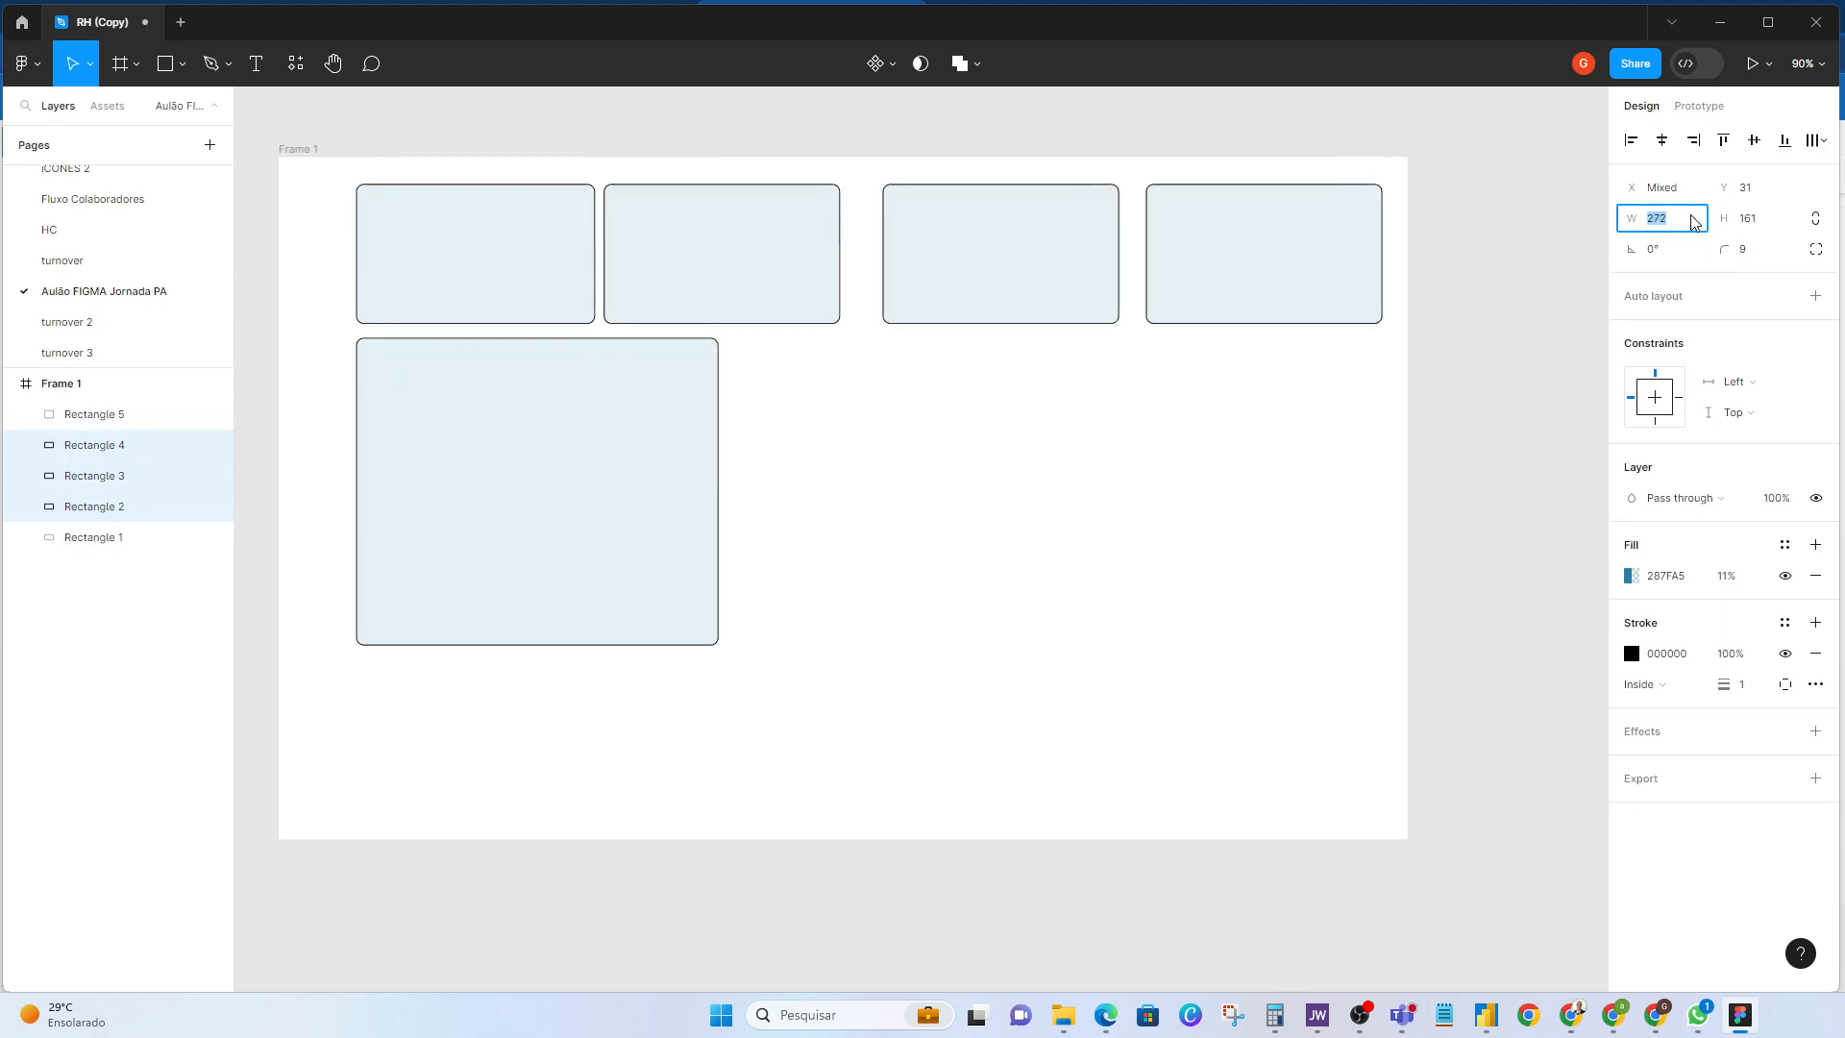
key(Return)
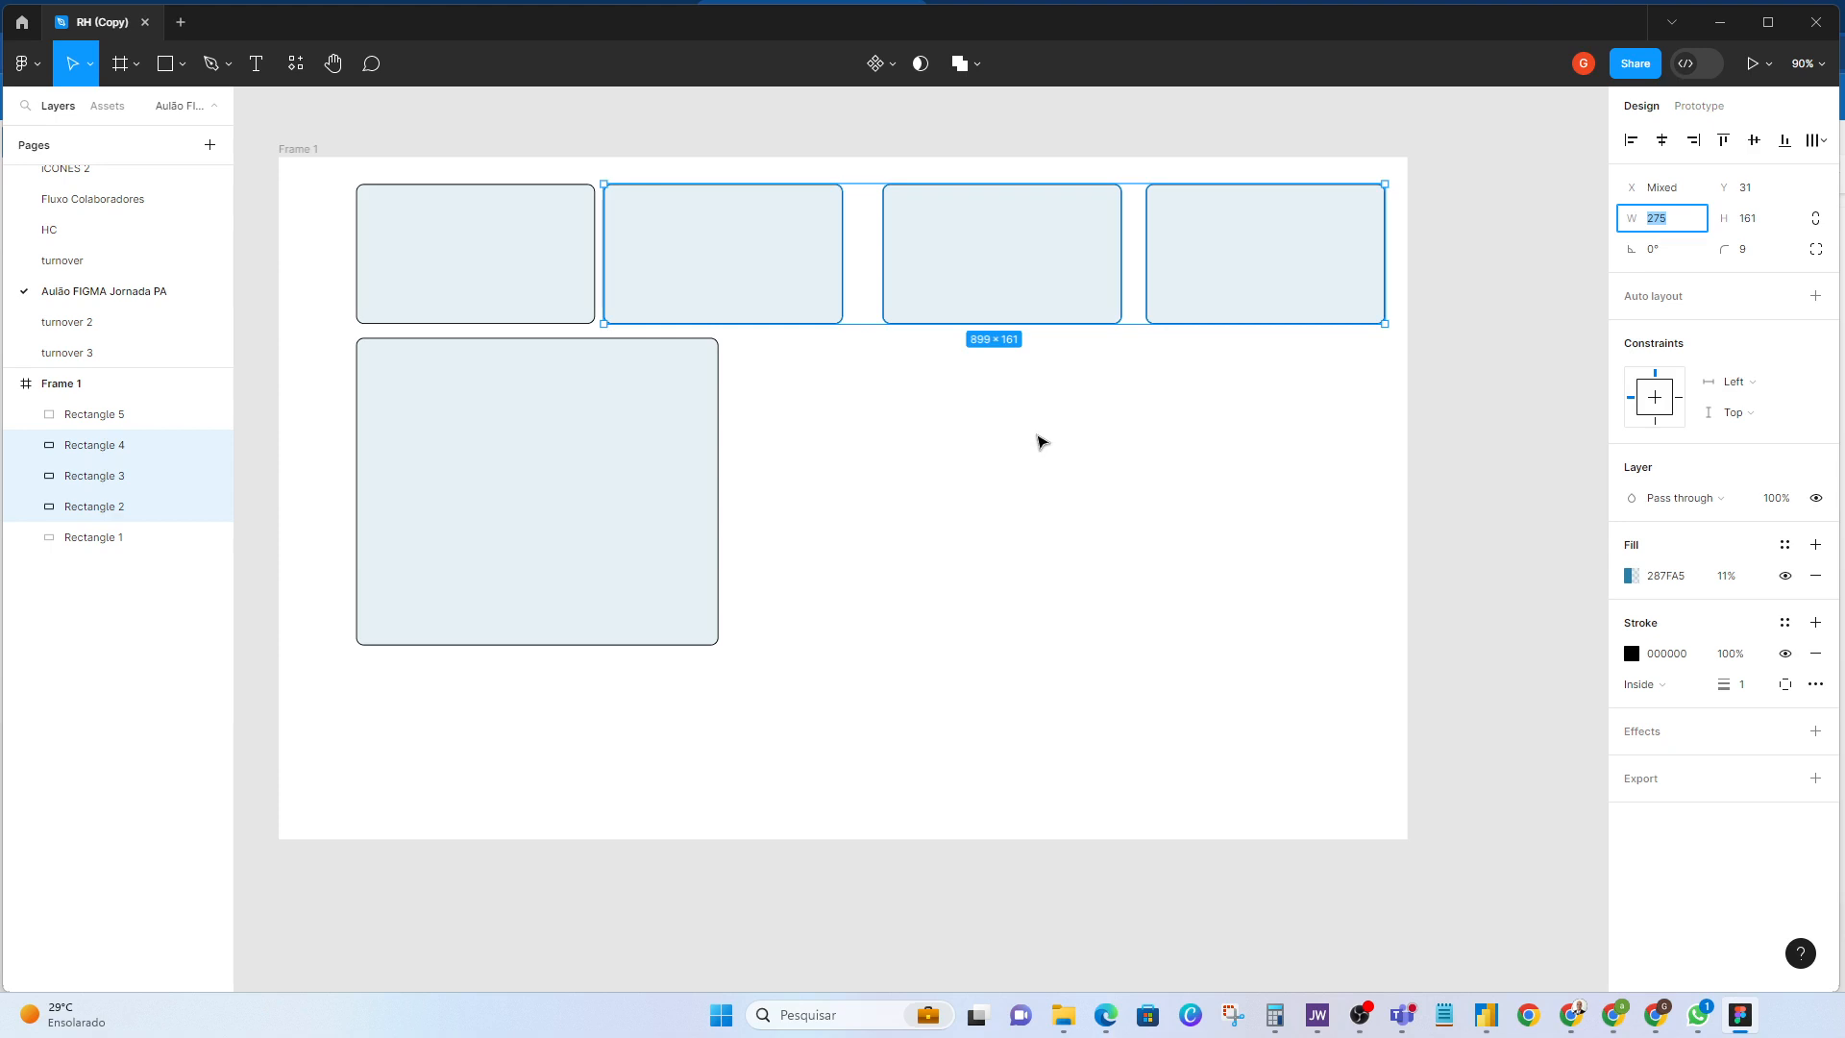
Step: Redistribute the horizontal spacing evenly across the four resized cards in the top row
click(1042, 444)
click(516, 278)
shift+click(672, 275)
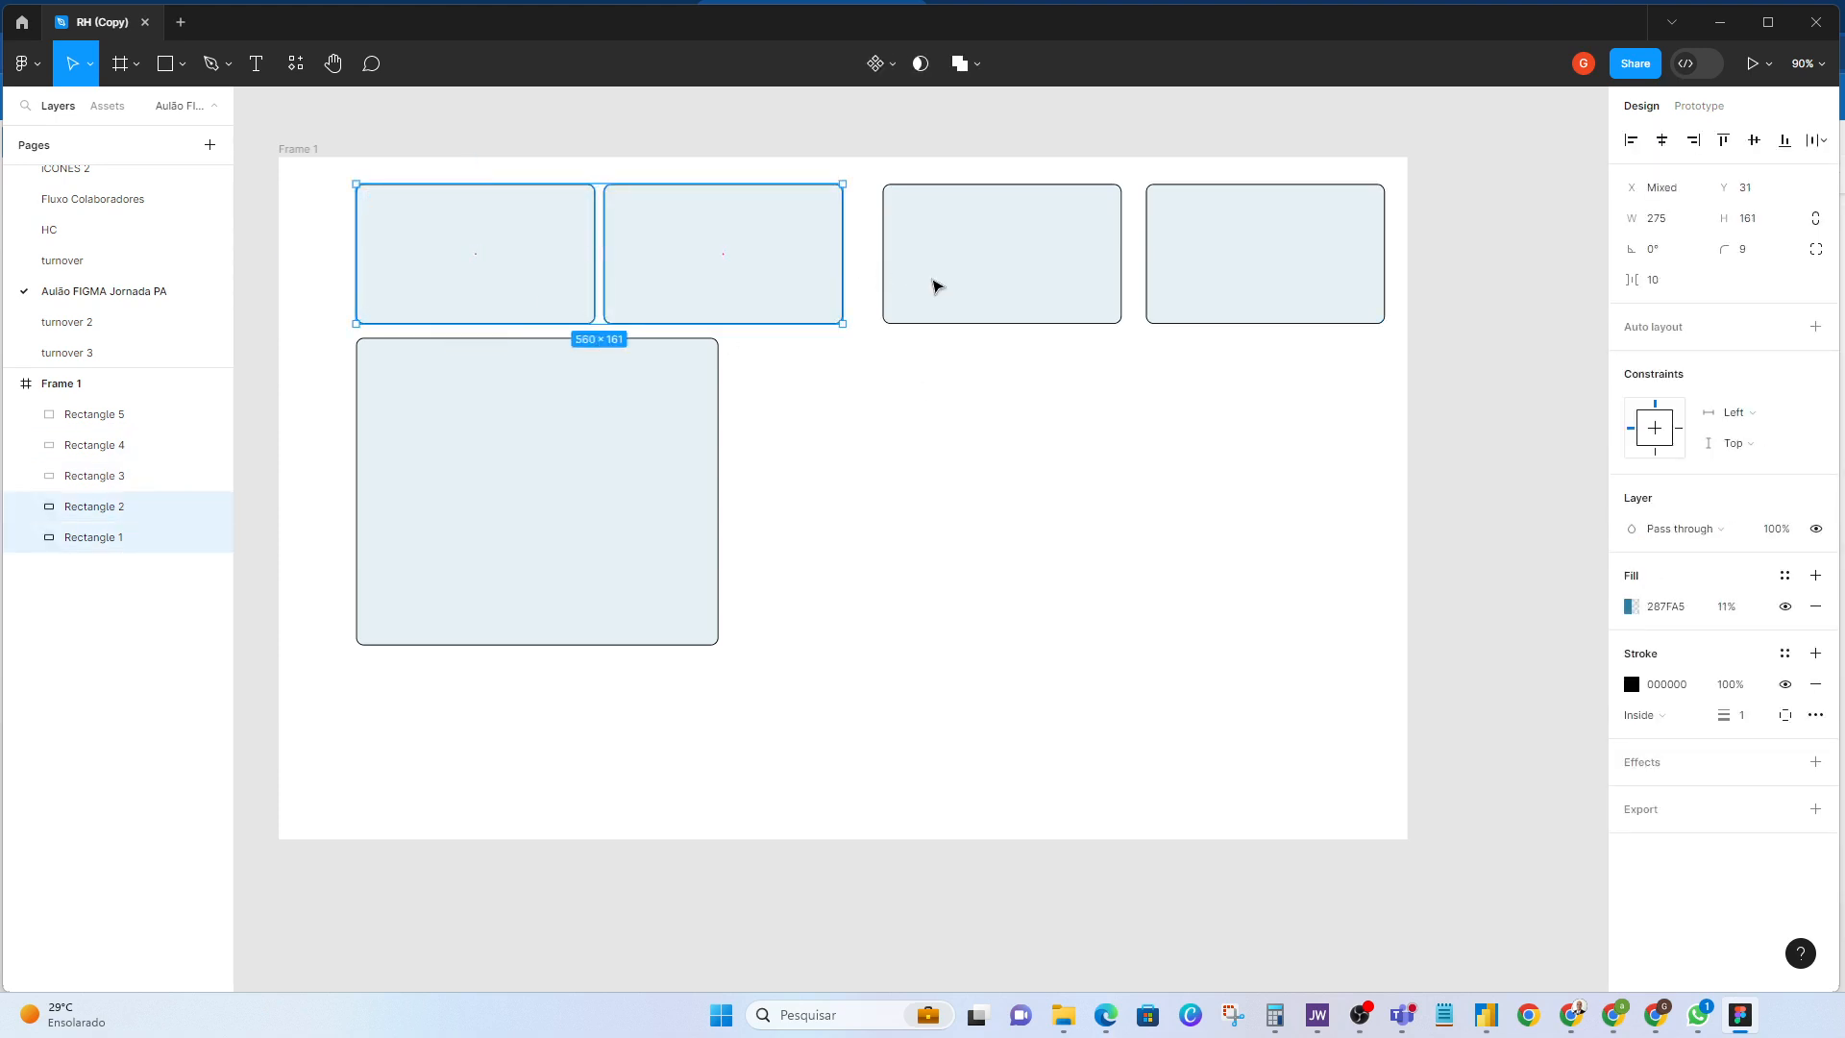
shift+click(931, 284)
shift+click(1202, 278)
click(23, 63)
mouse_move(155, 267)
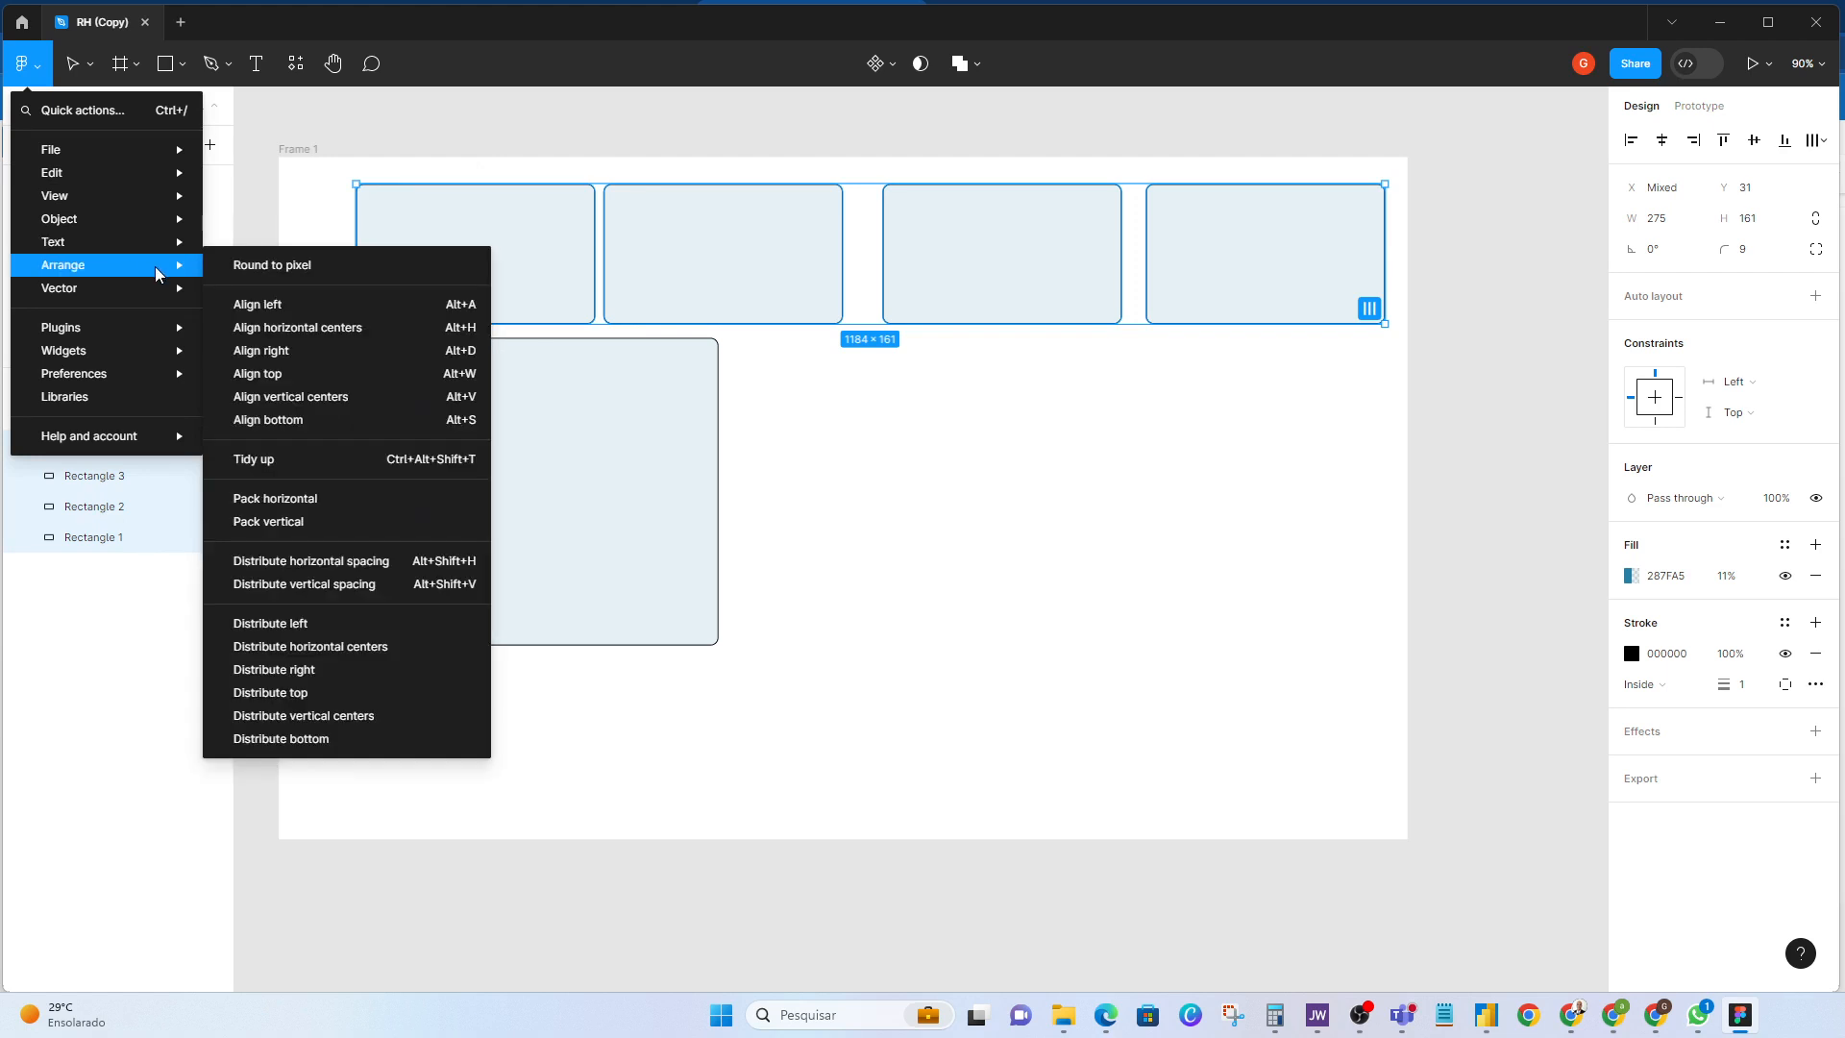
click(435, 567)
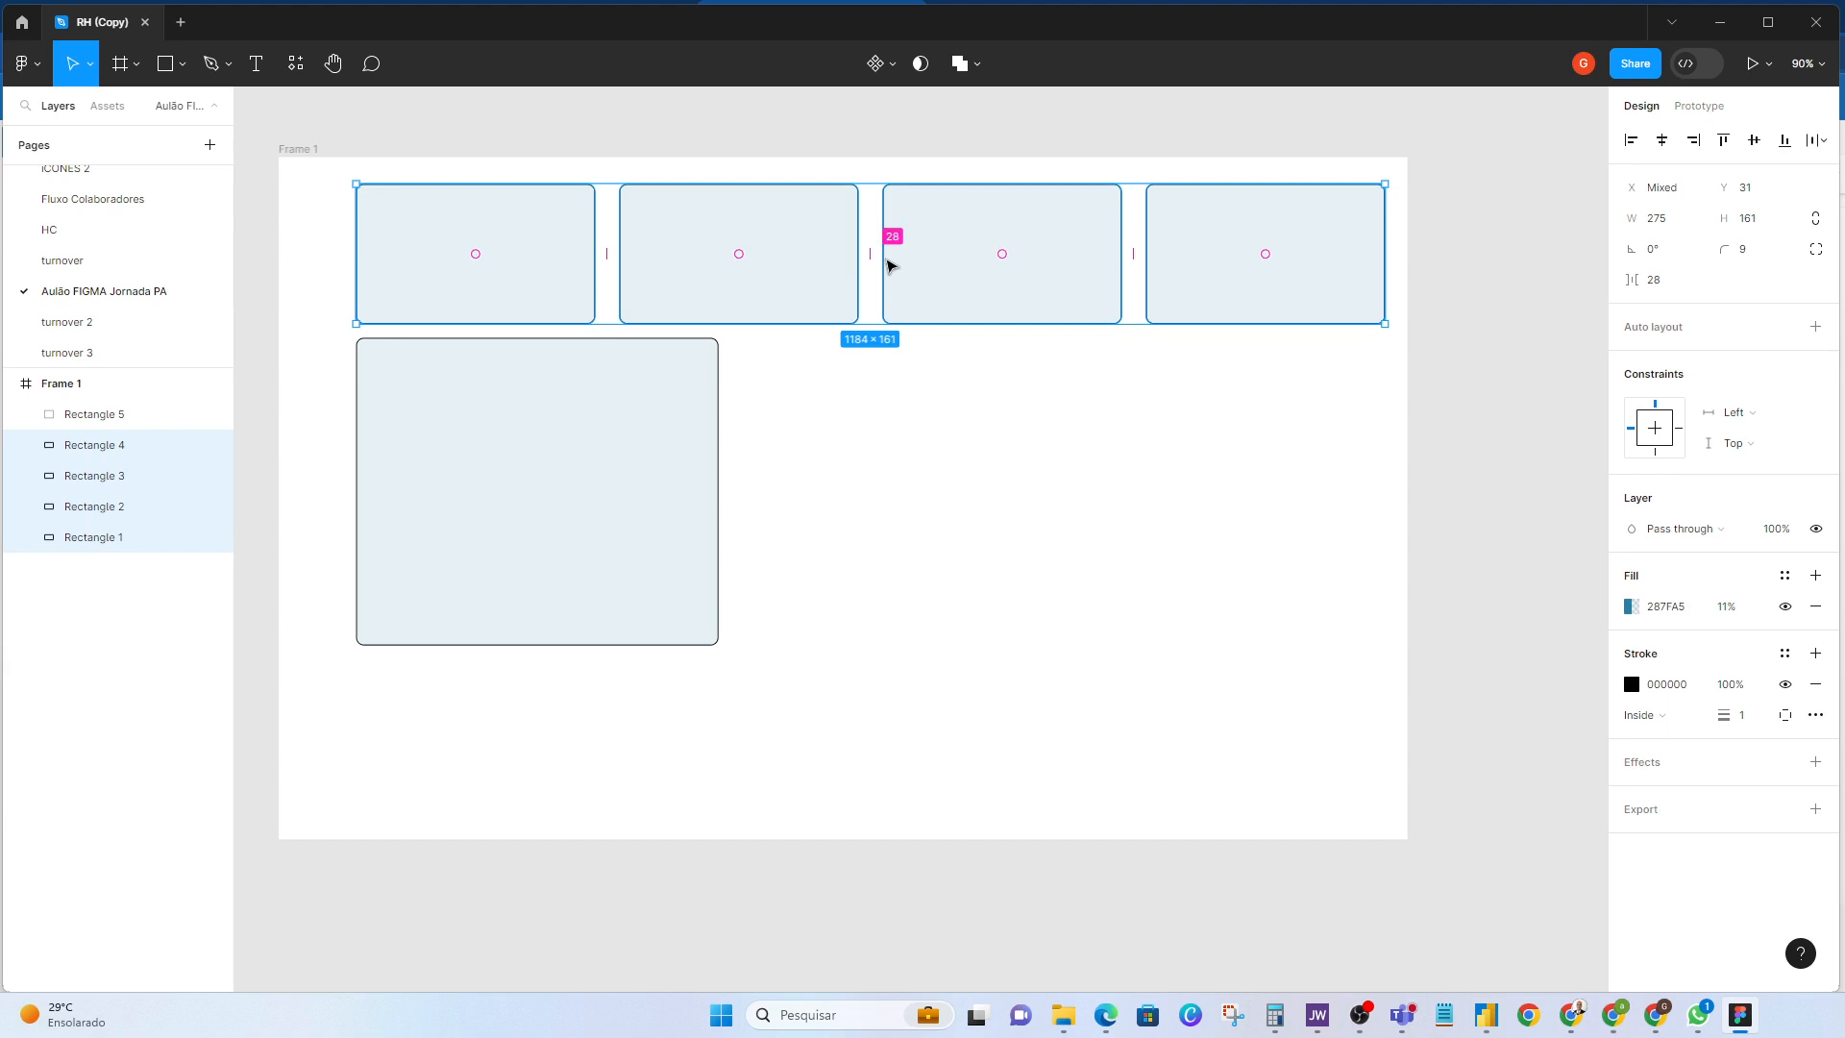
Step: Widen all four top-row cards together in small increments to a width of 280
click(1672, 229)
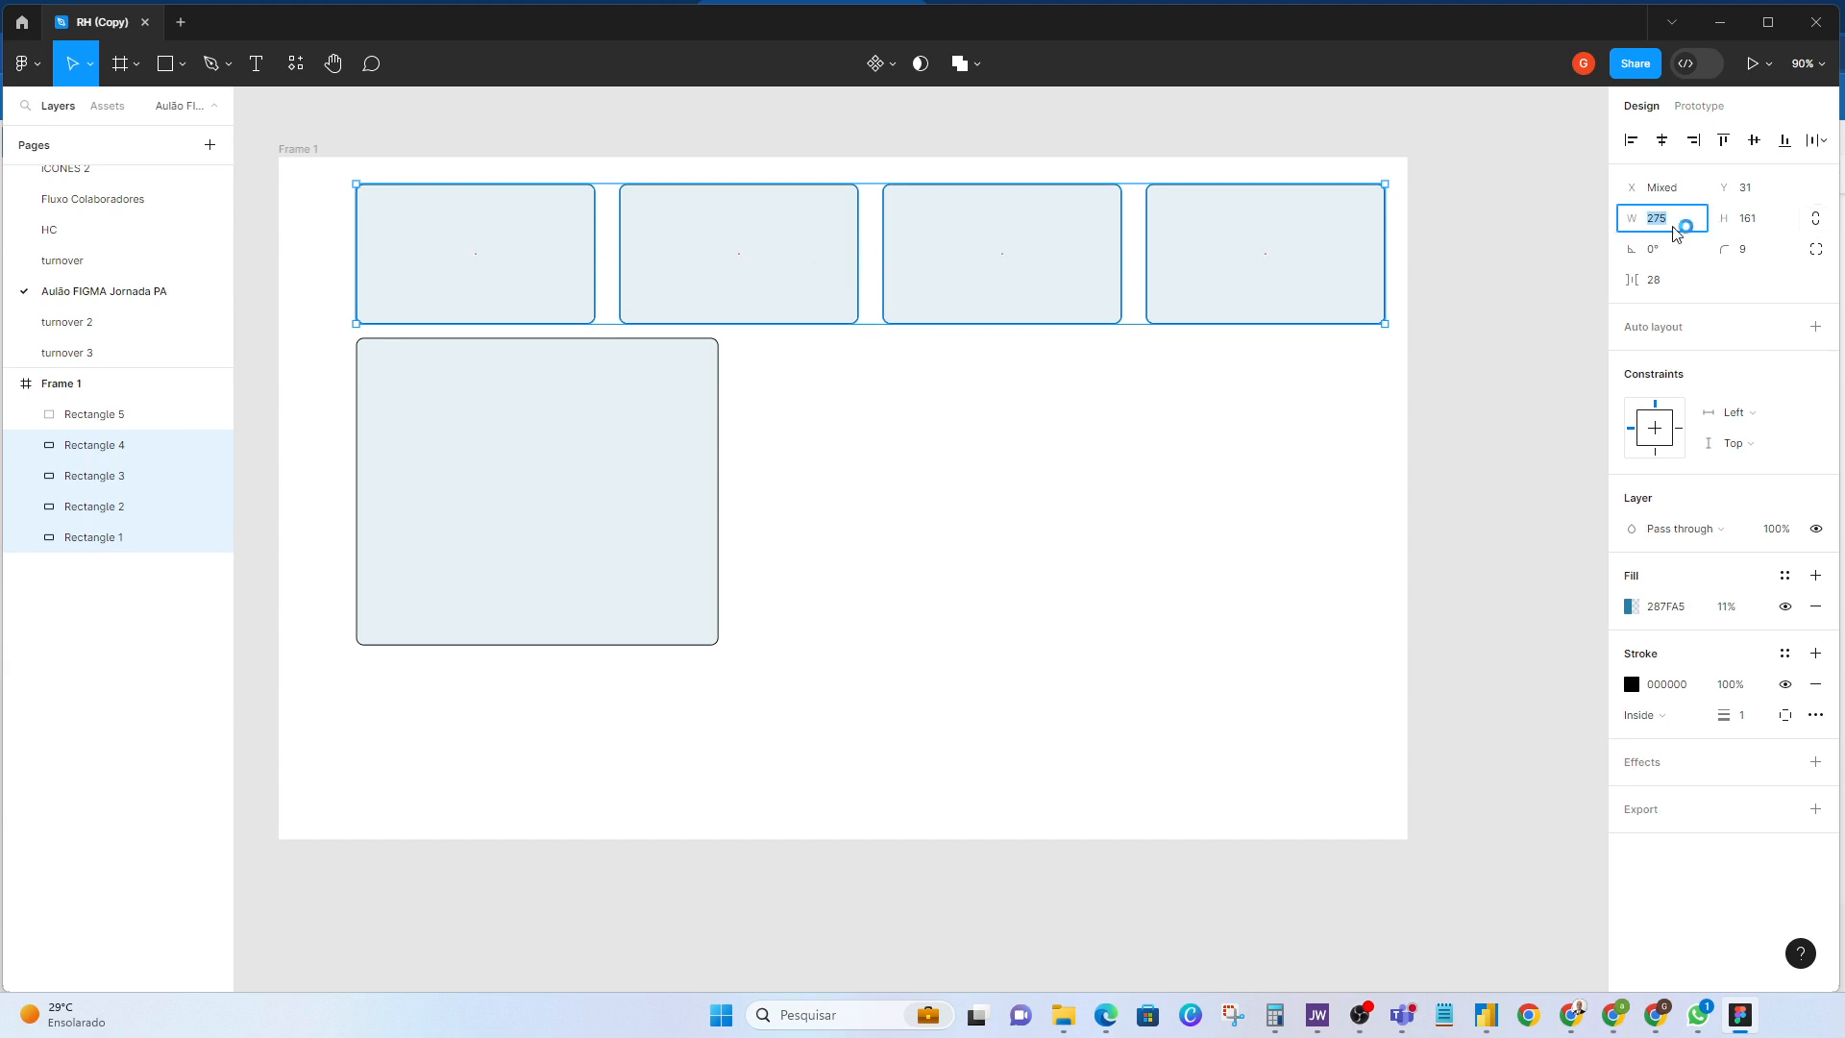
key(Up)
key(Up)
key(Up)
key(Up)
key(Up)
key(Up)
key(Up)
key(Up)
key(Up)
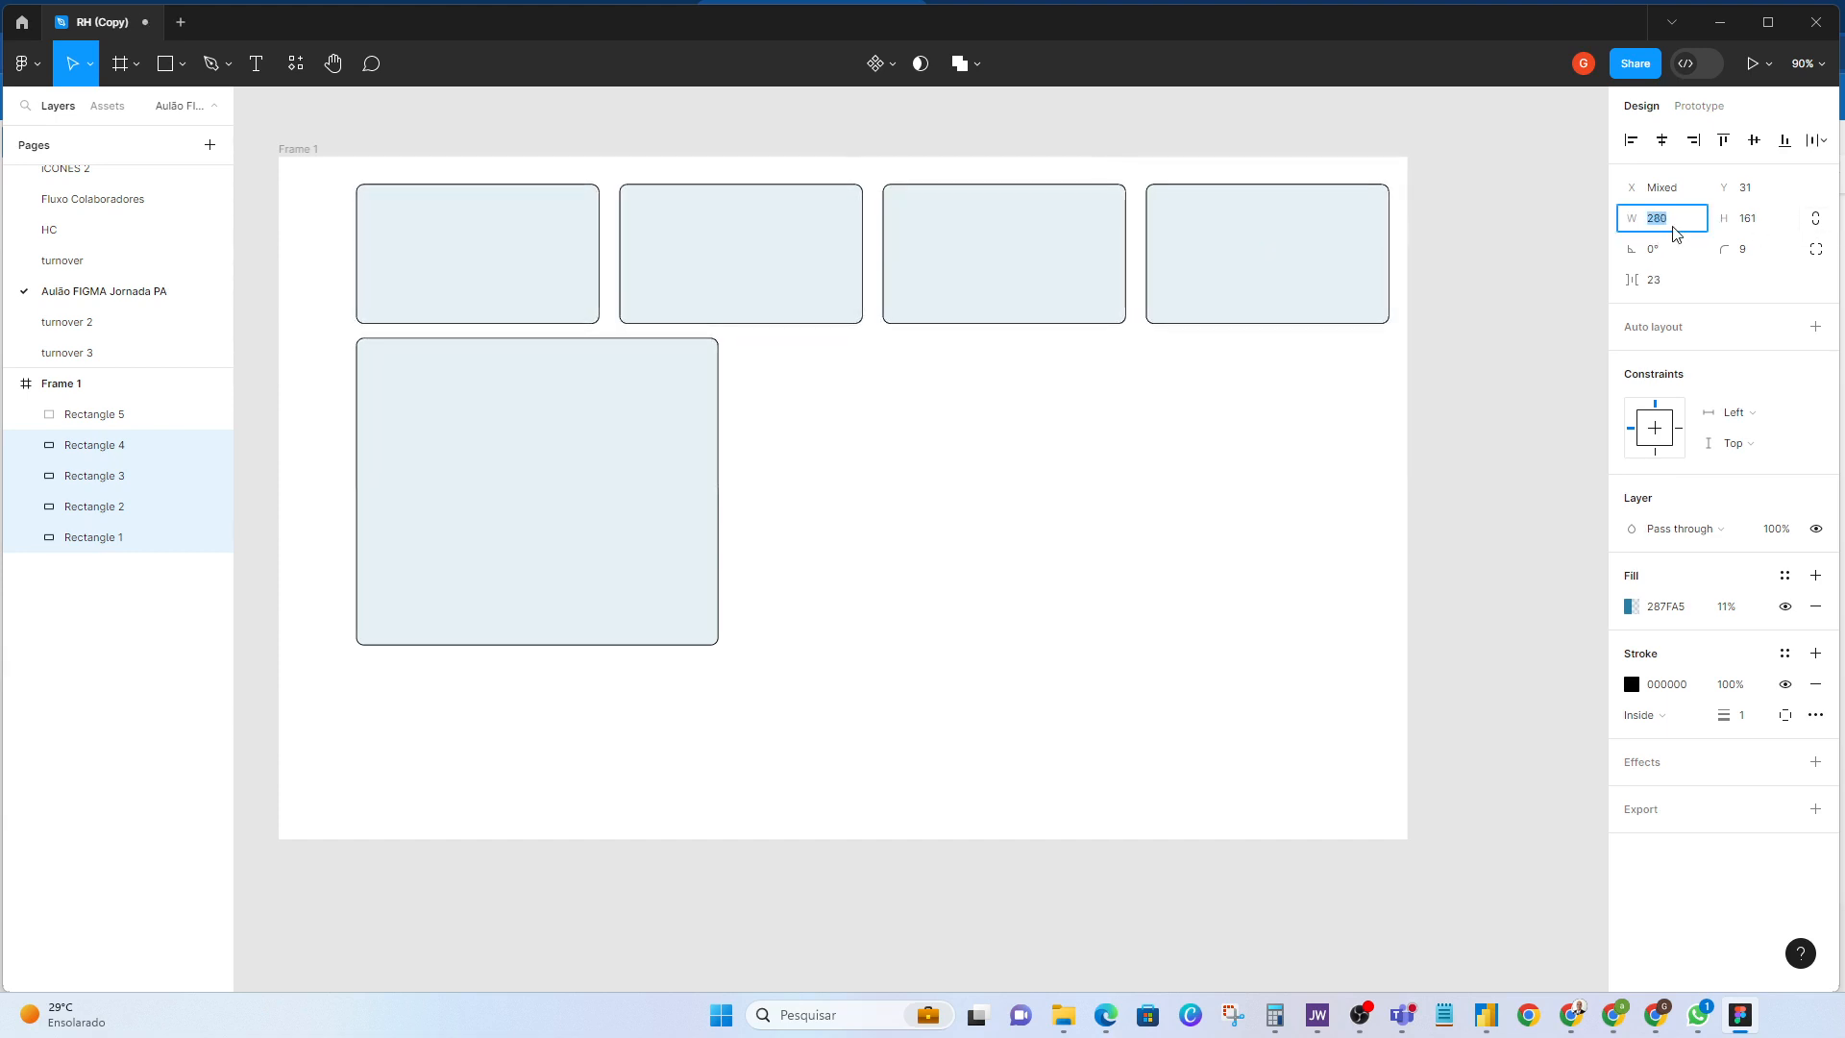
Step: Widen the four selected top-row cards together to a width of 287
key(Up)
key(Up)
key(Up)
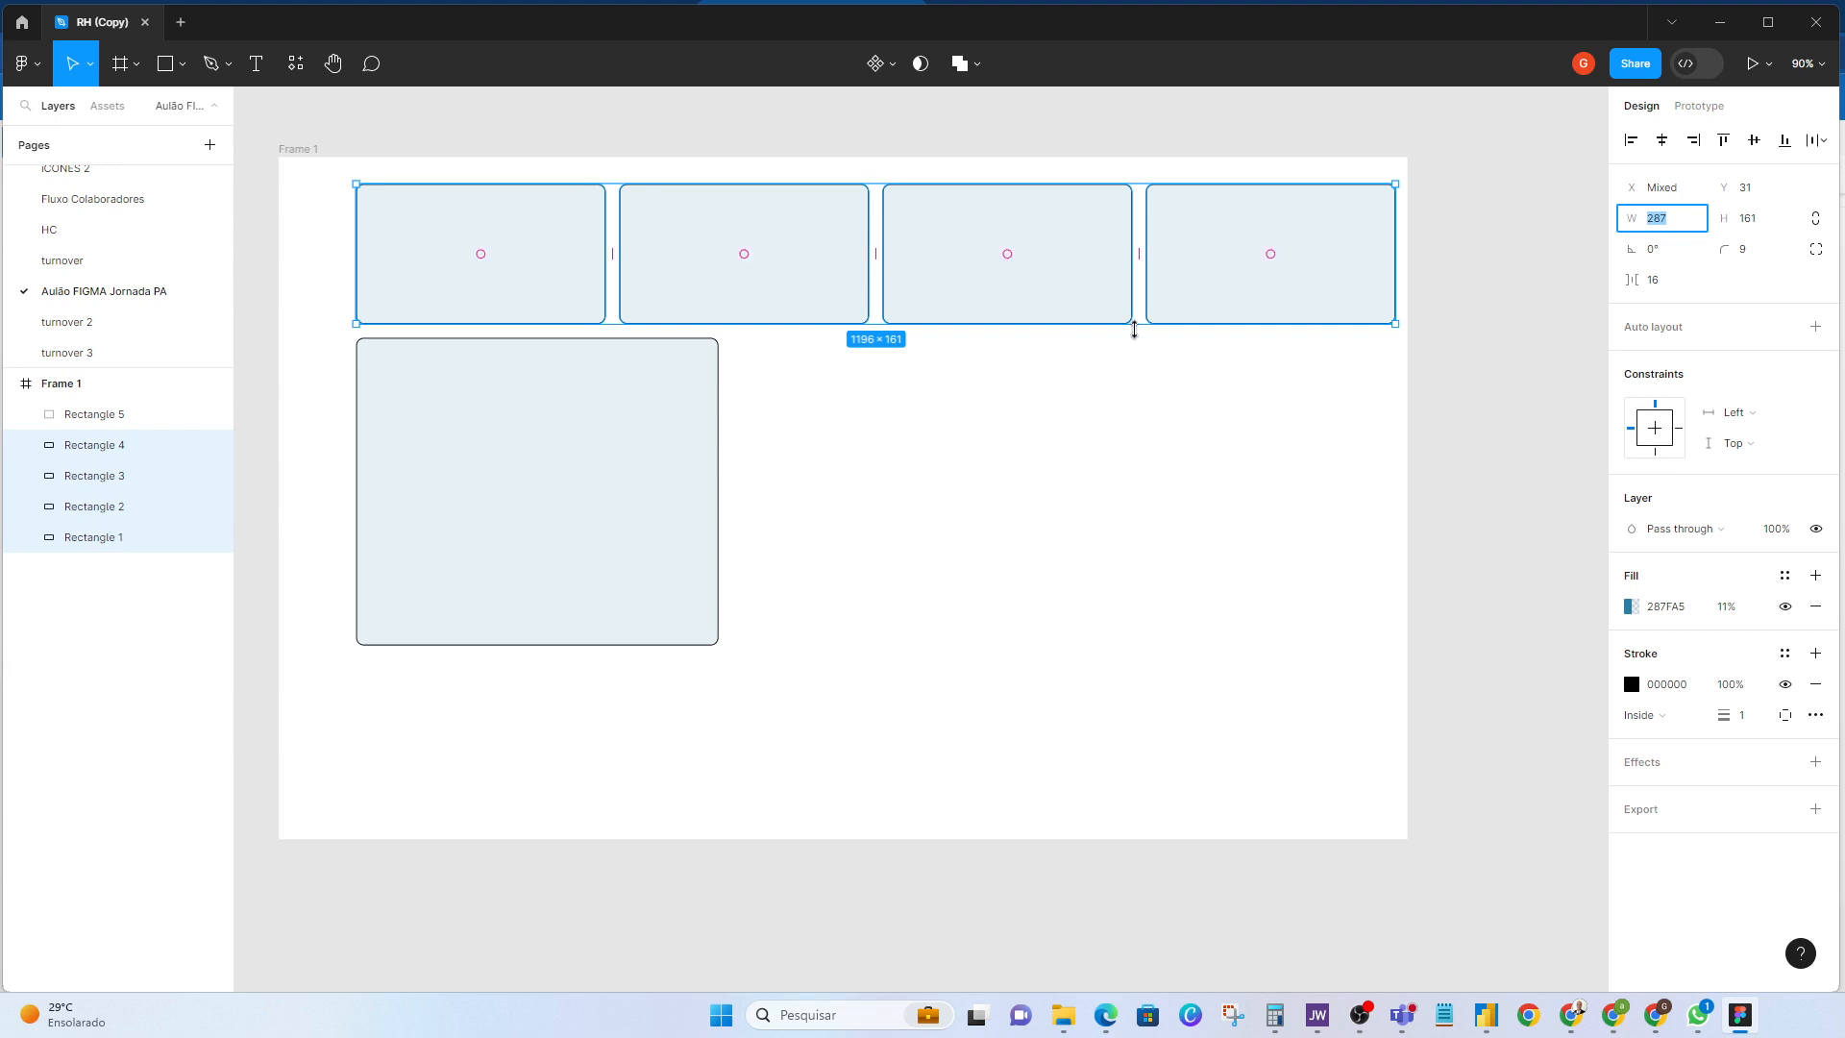
click(1531, 546)
Step: Duplicate the large lower rectangle twice and place the copies side by side with it in one row
click(615, 516)
drag(639, 522, 967, 512)
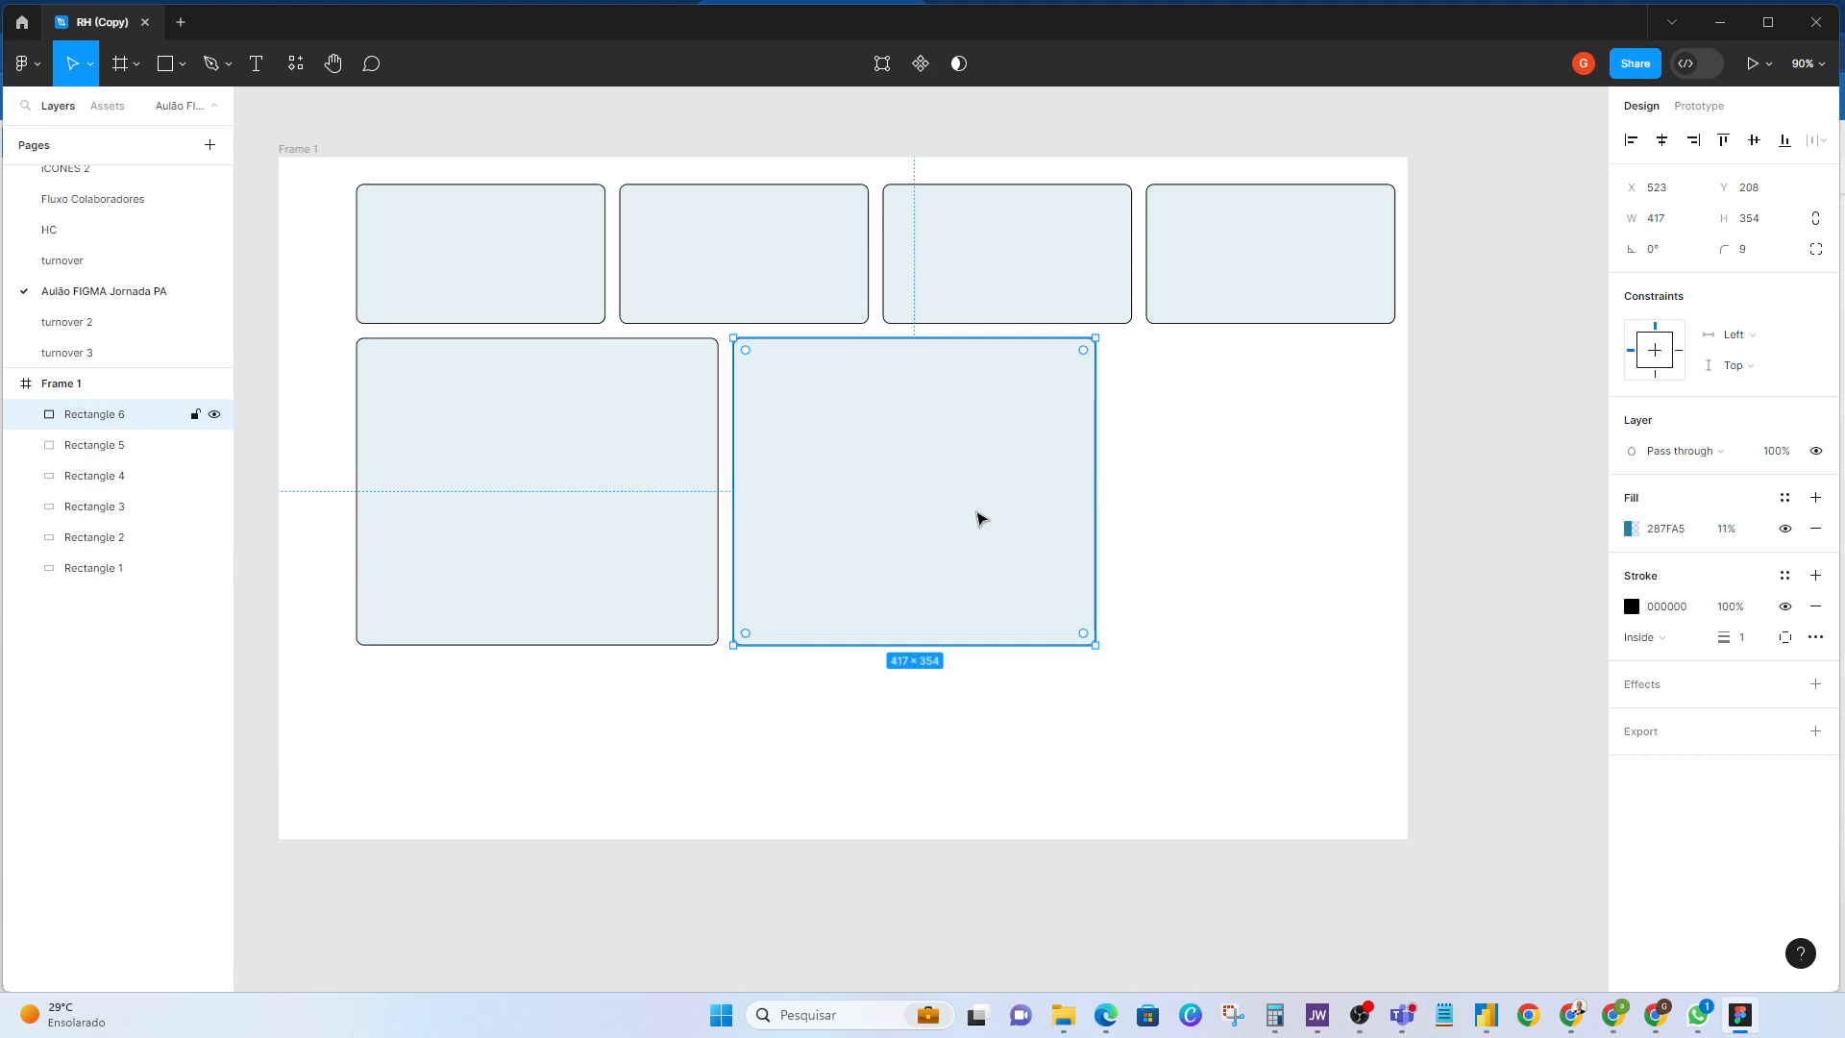
key(ctrl+d)
drag(868, 507, 1217, 532)
shift+click(971, 527)
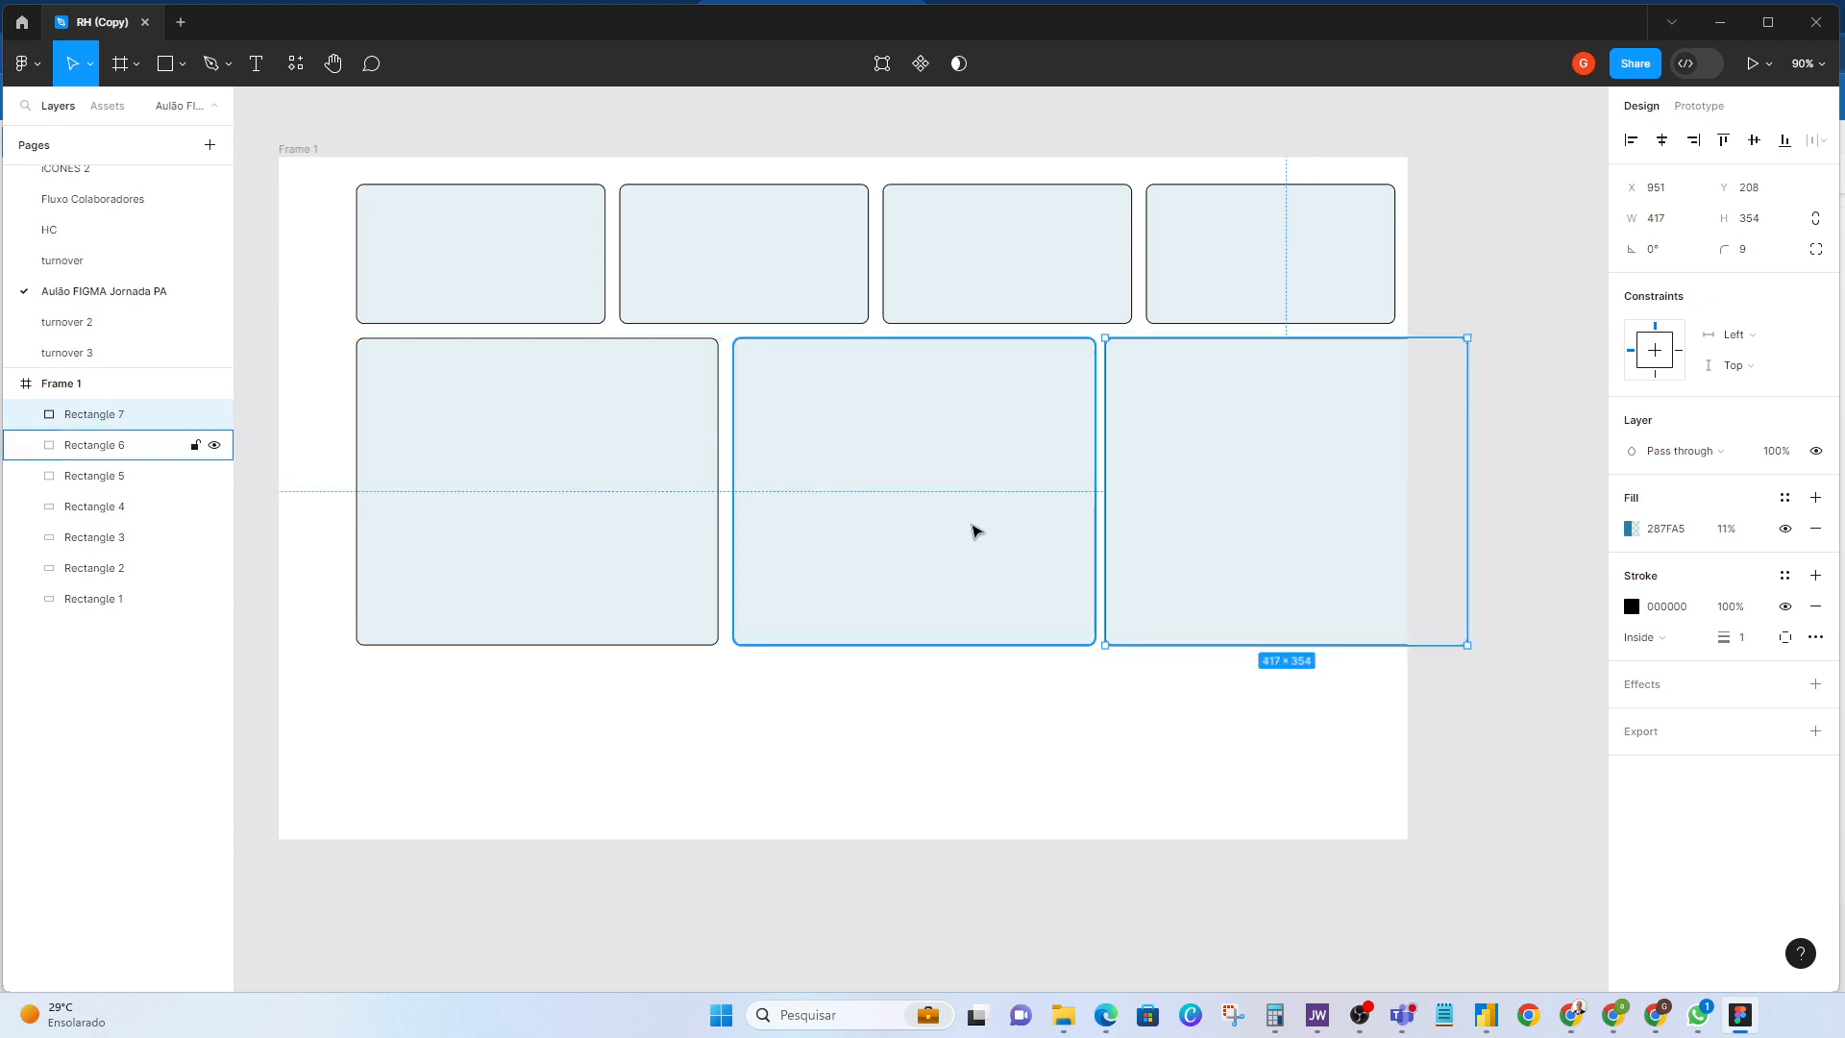
shift+click(650, 515)
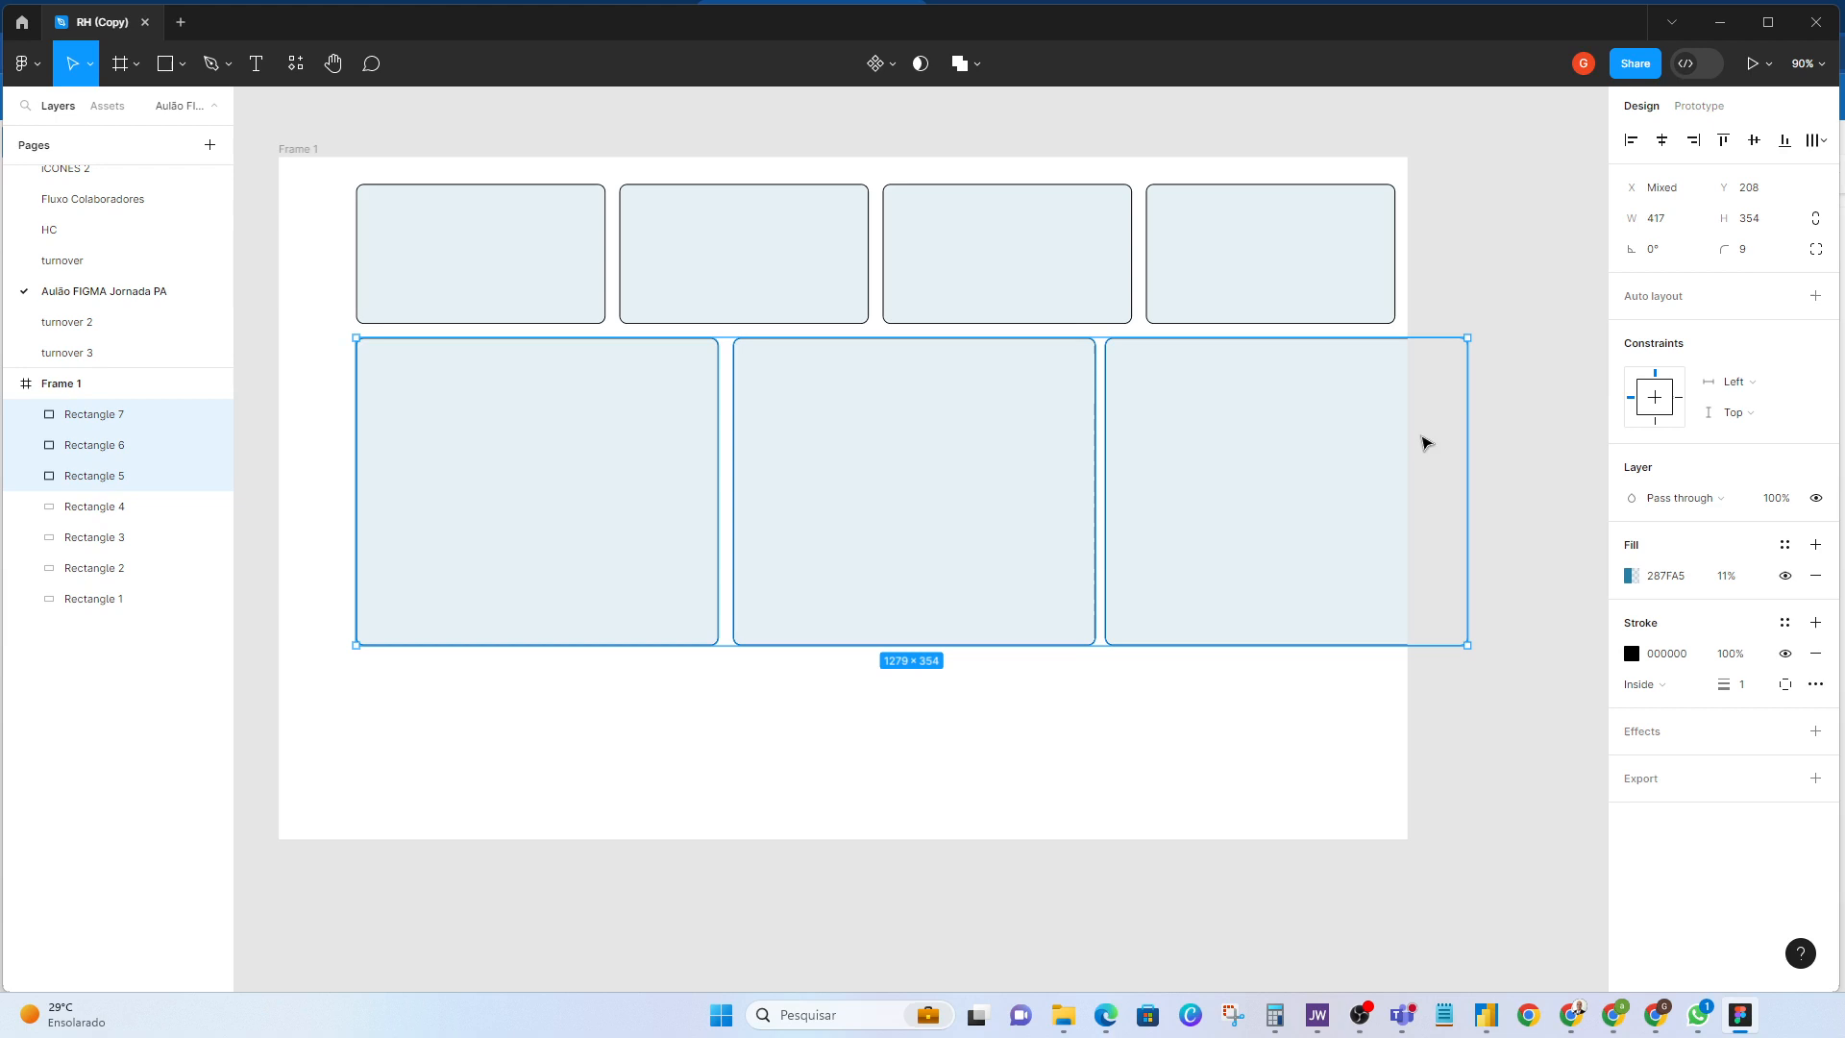
drag(1259, 485, 1259, 482)
click(1013, 492)
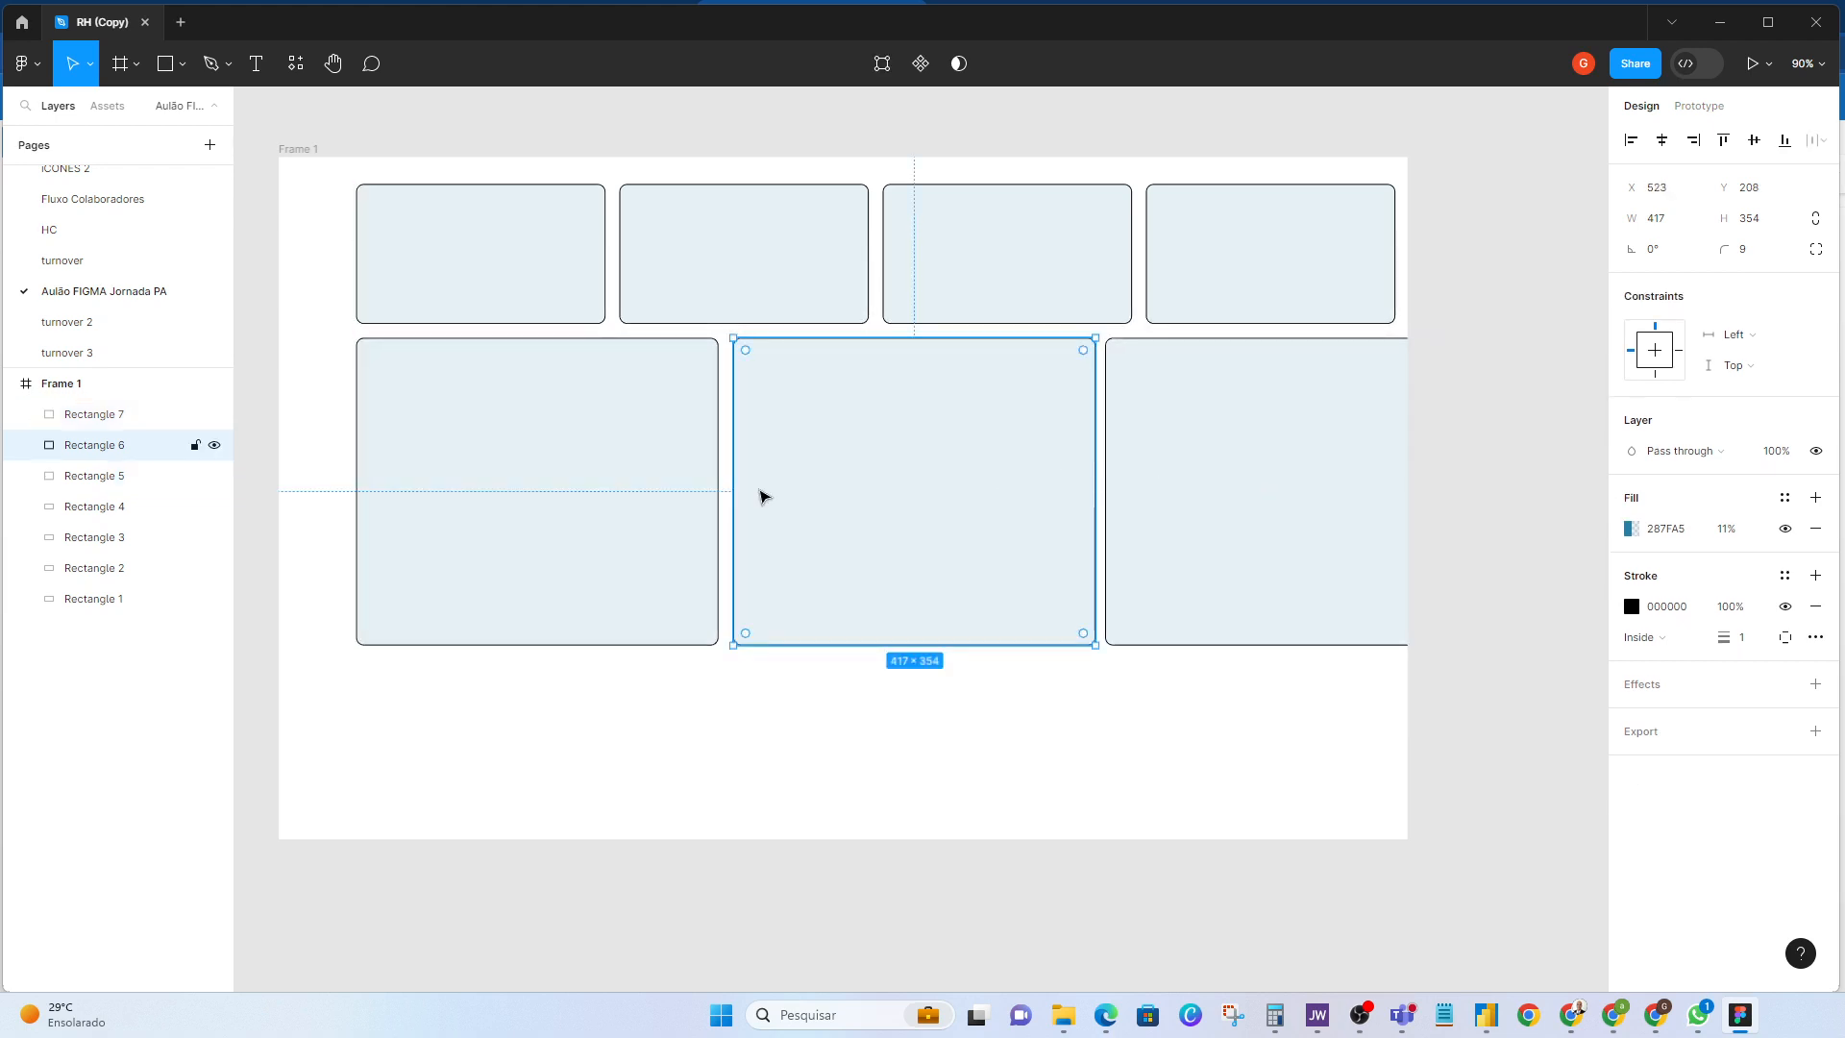
shift+click(602, 491)
shift+click(1311, 490)
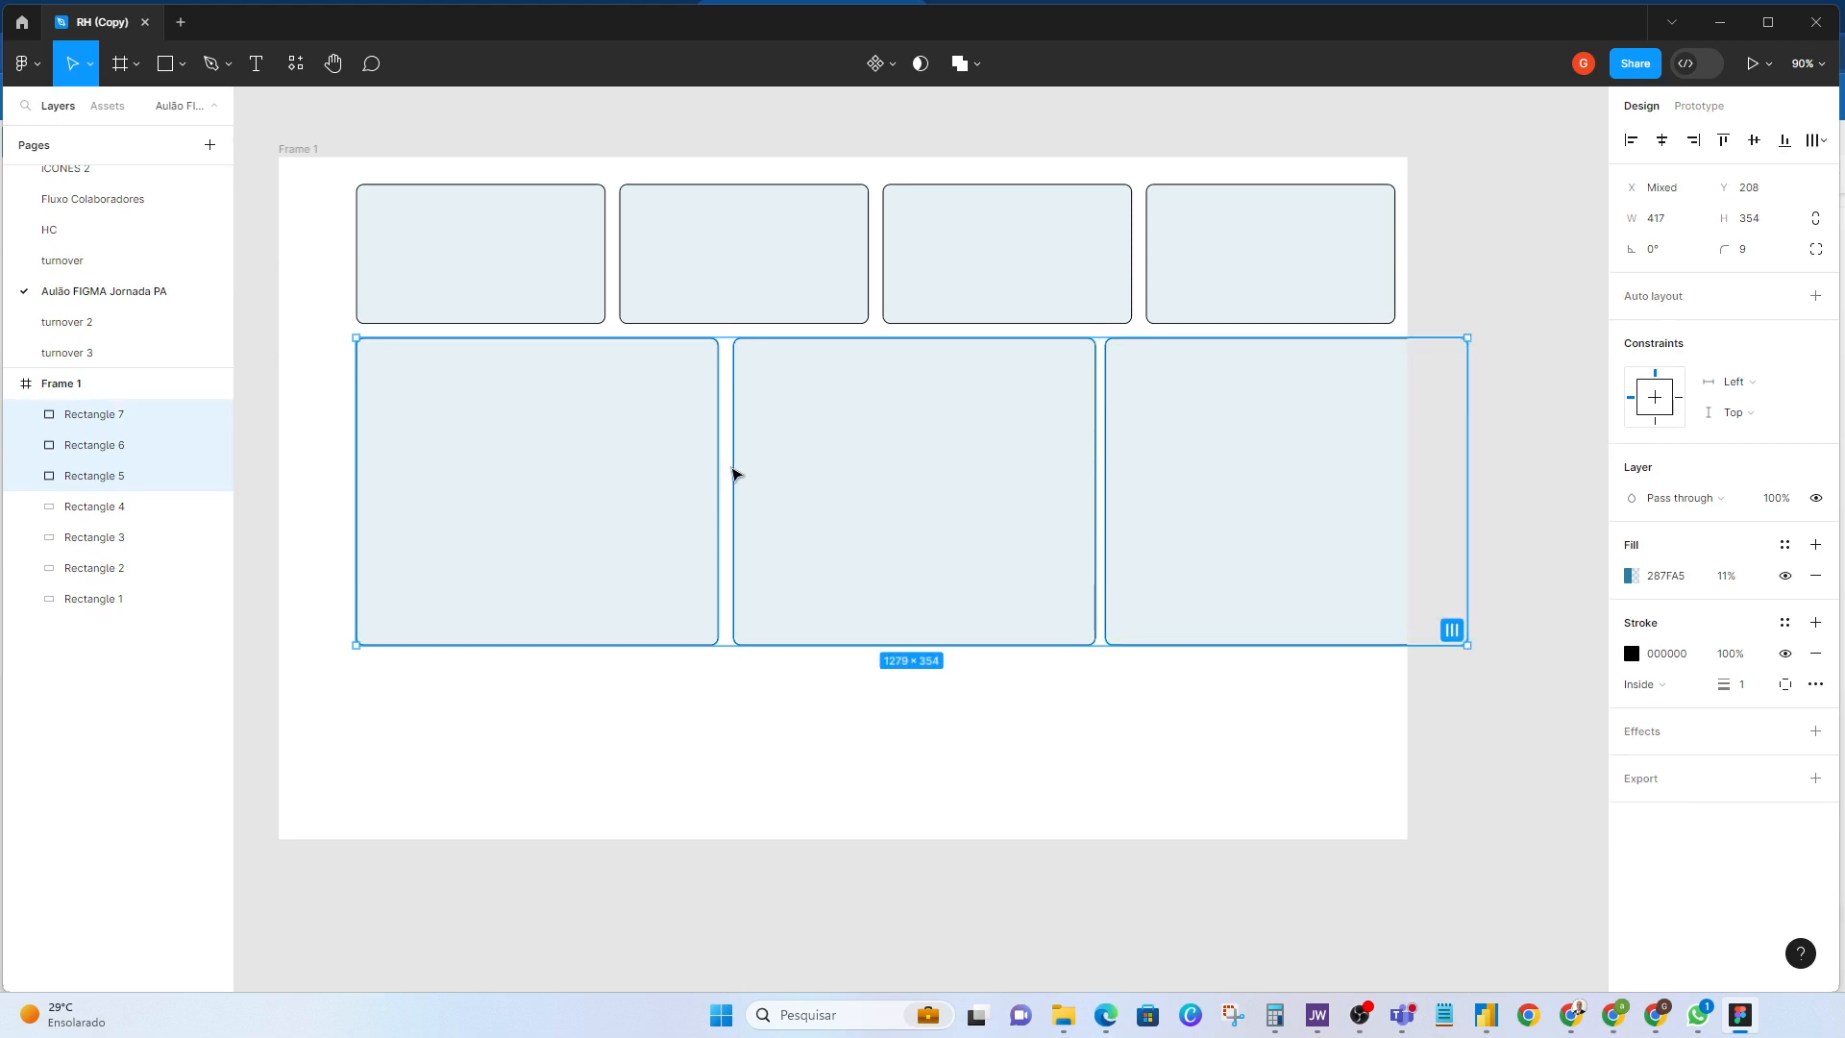
click(862, 481)
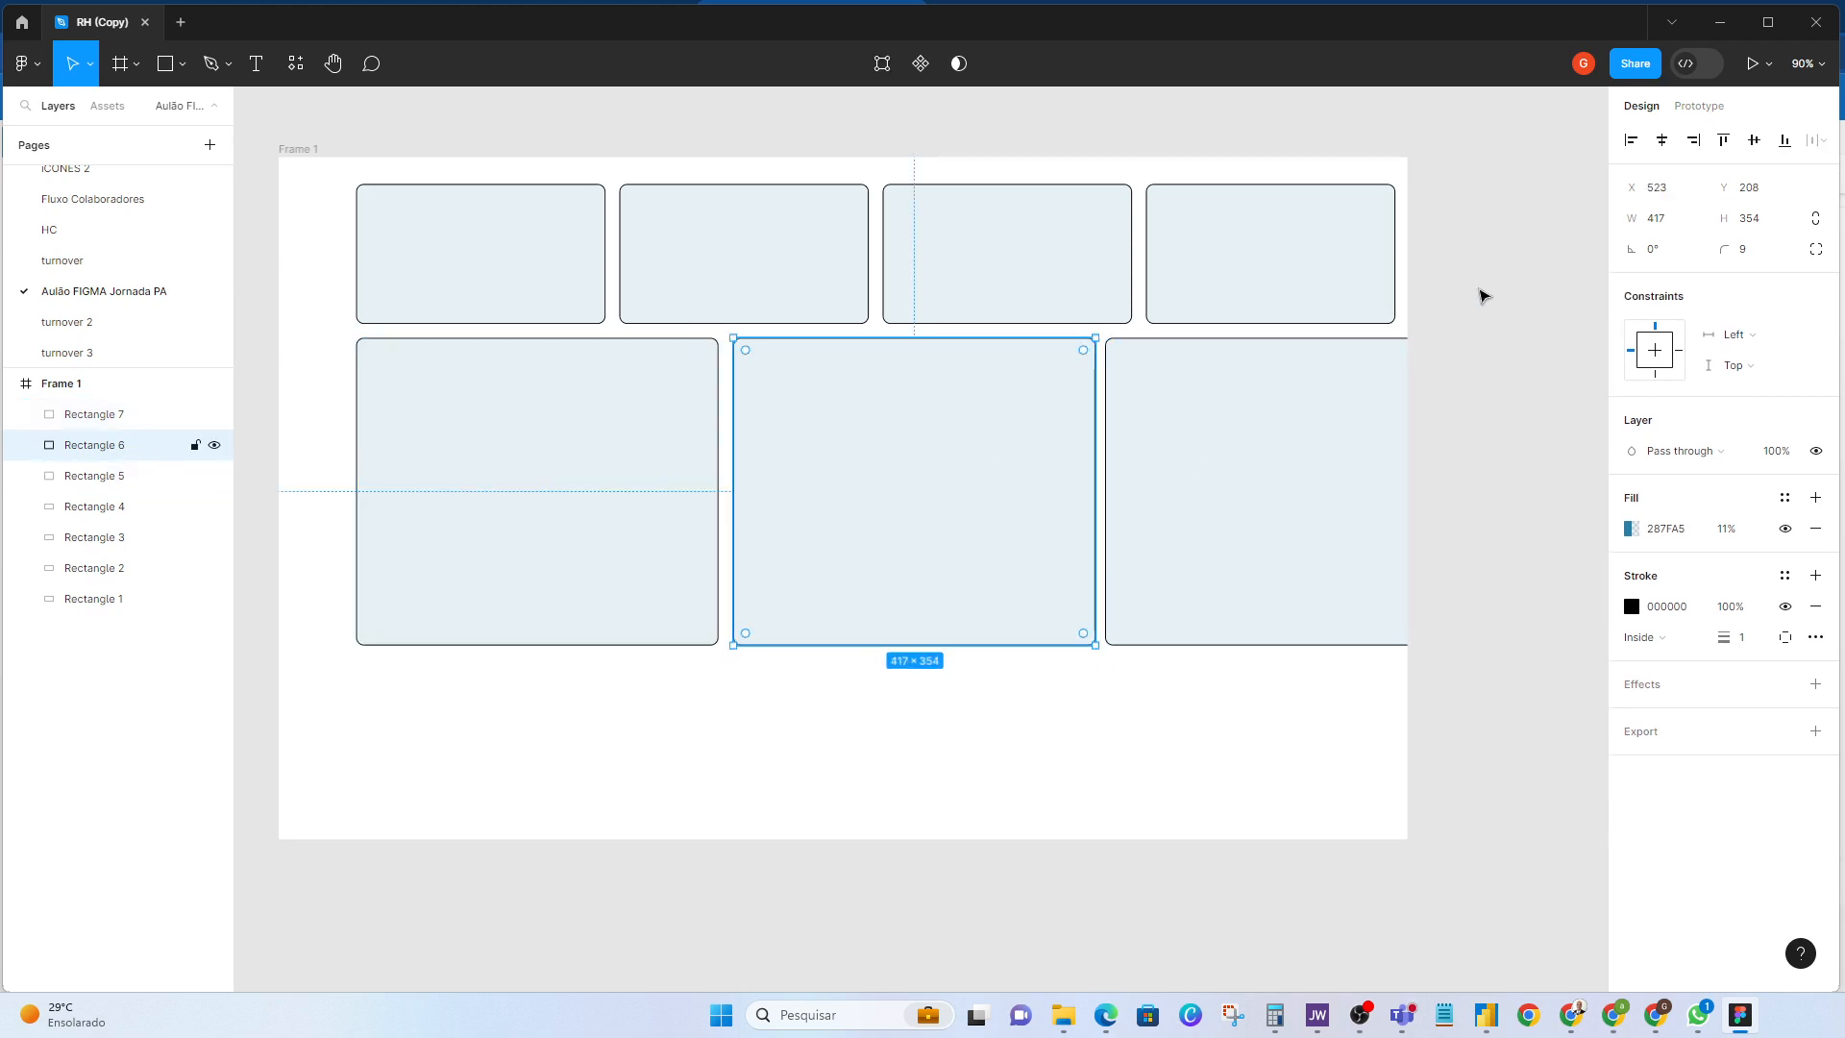
Step: Set the horizontal spacing between the first two large rectangles to 16
click(586, 451)
shift+click(855, 465)
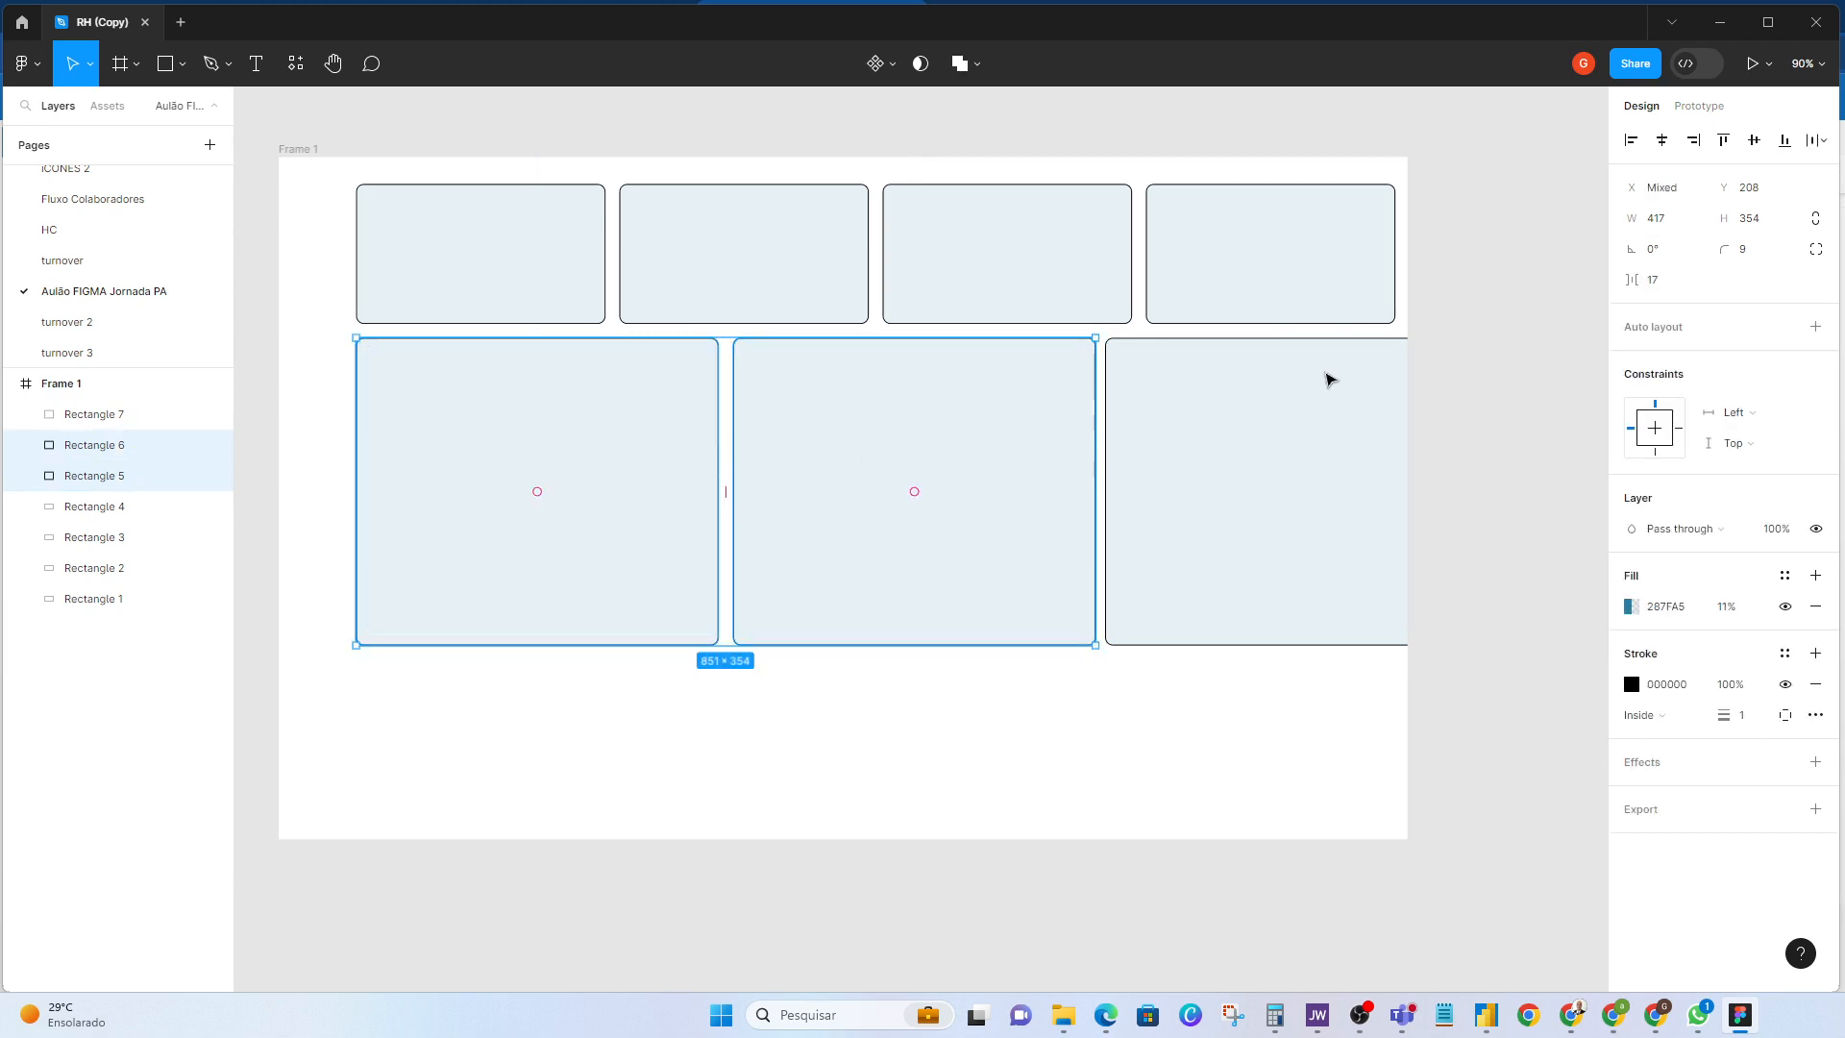
click(1659, 278)
key(Down)
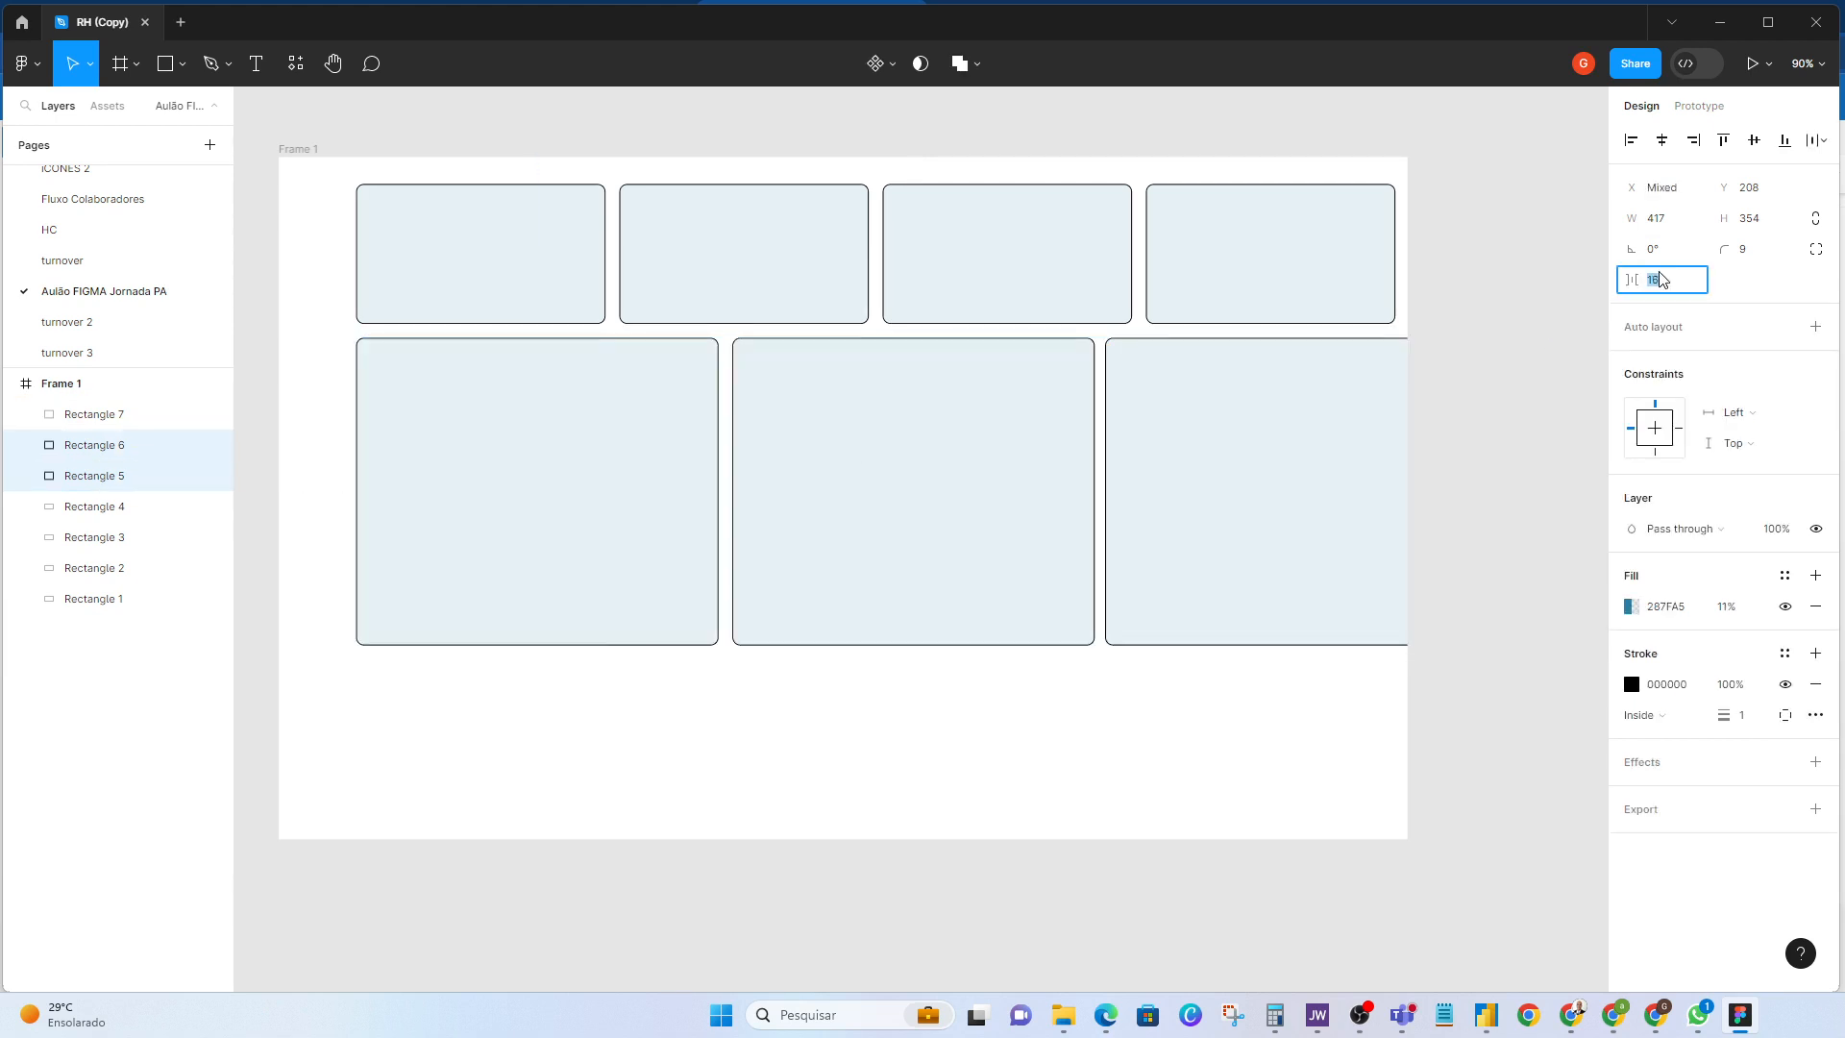
Step: Select all three large rectangles and distribute the horizontal spacing between them evenly
shift+click(920, 545)
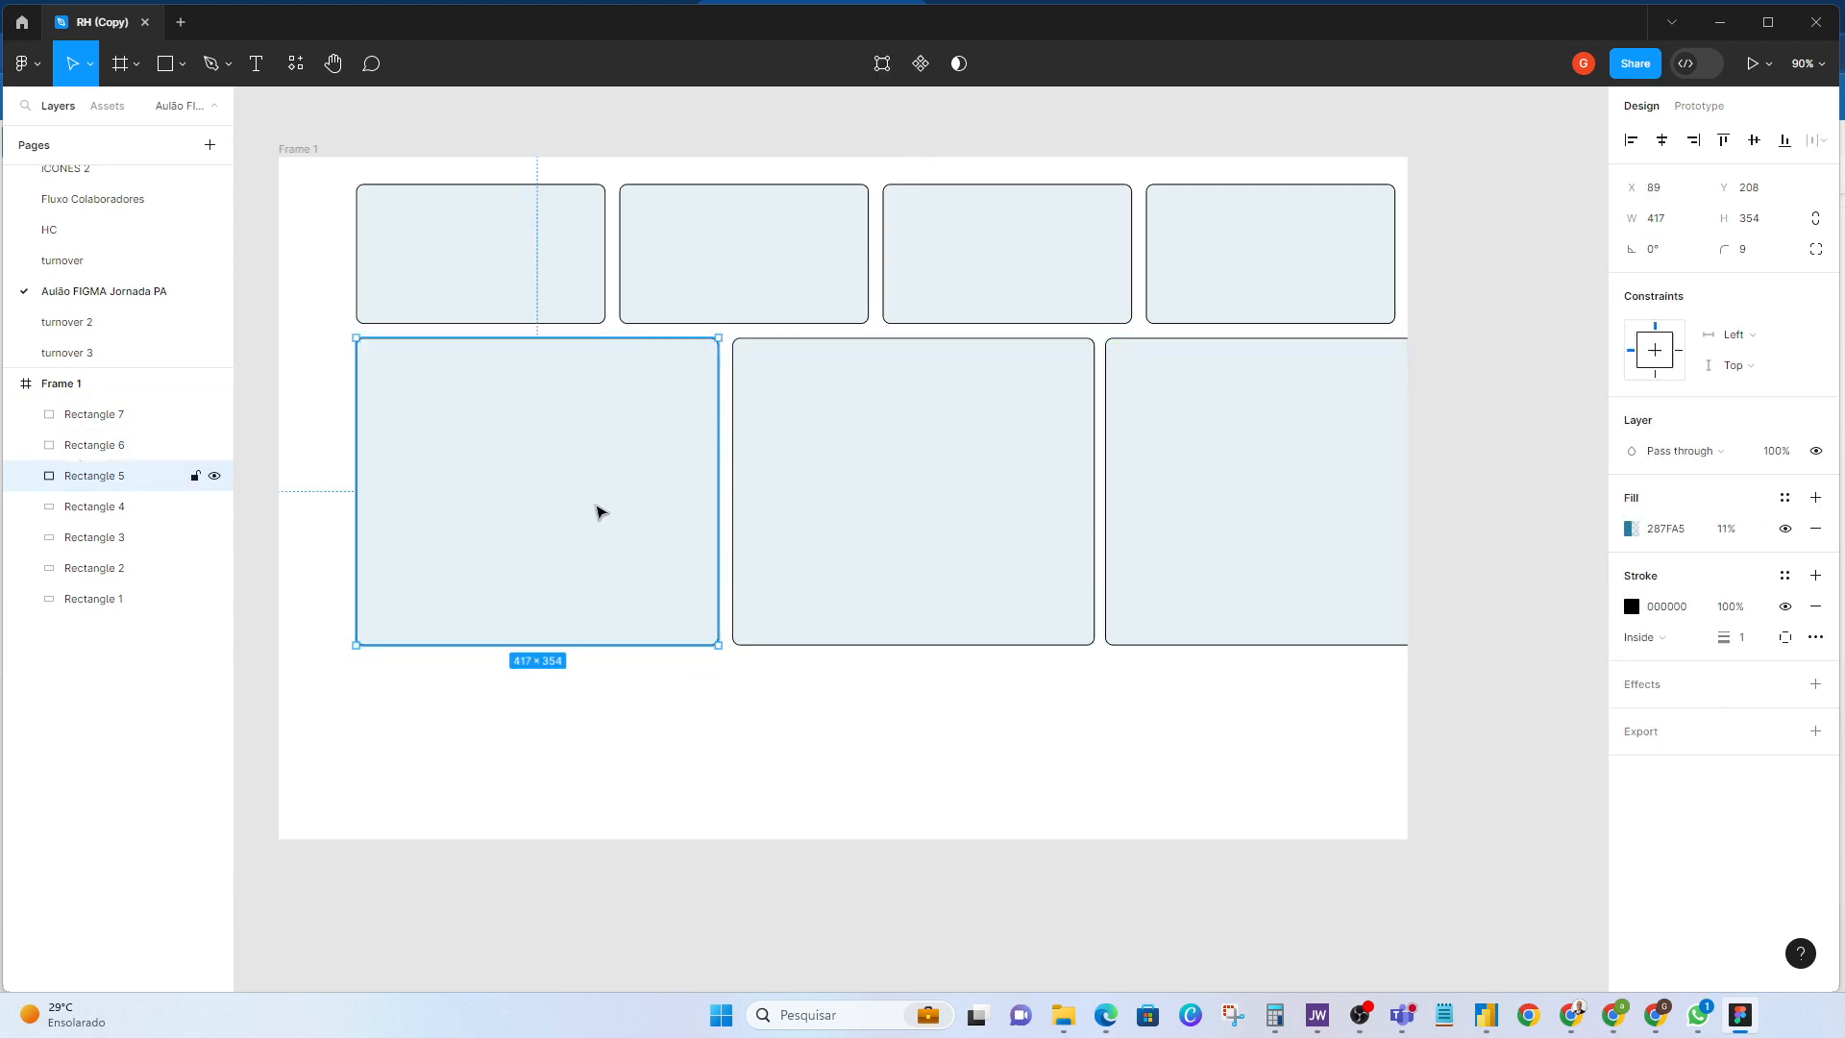
shift+click(807, 503)
shift+click(1110, 497)
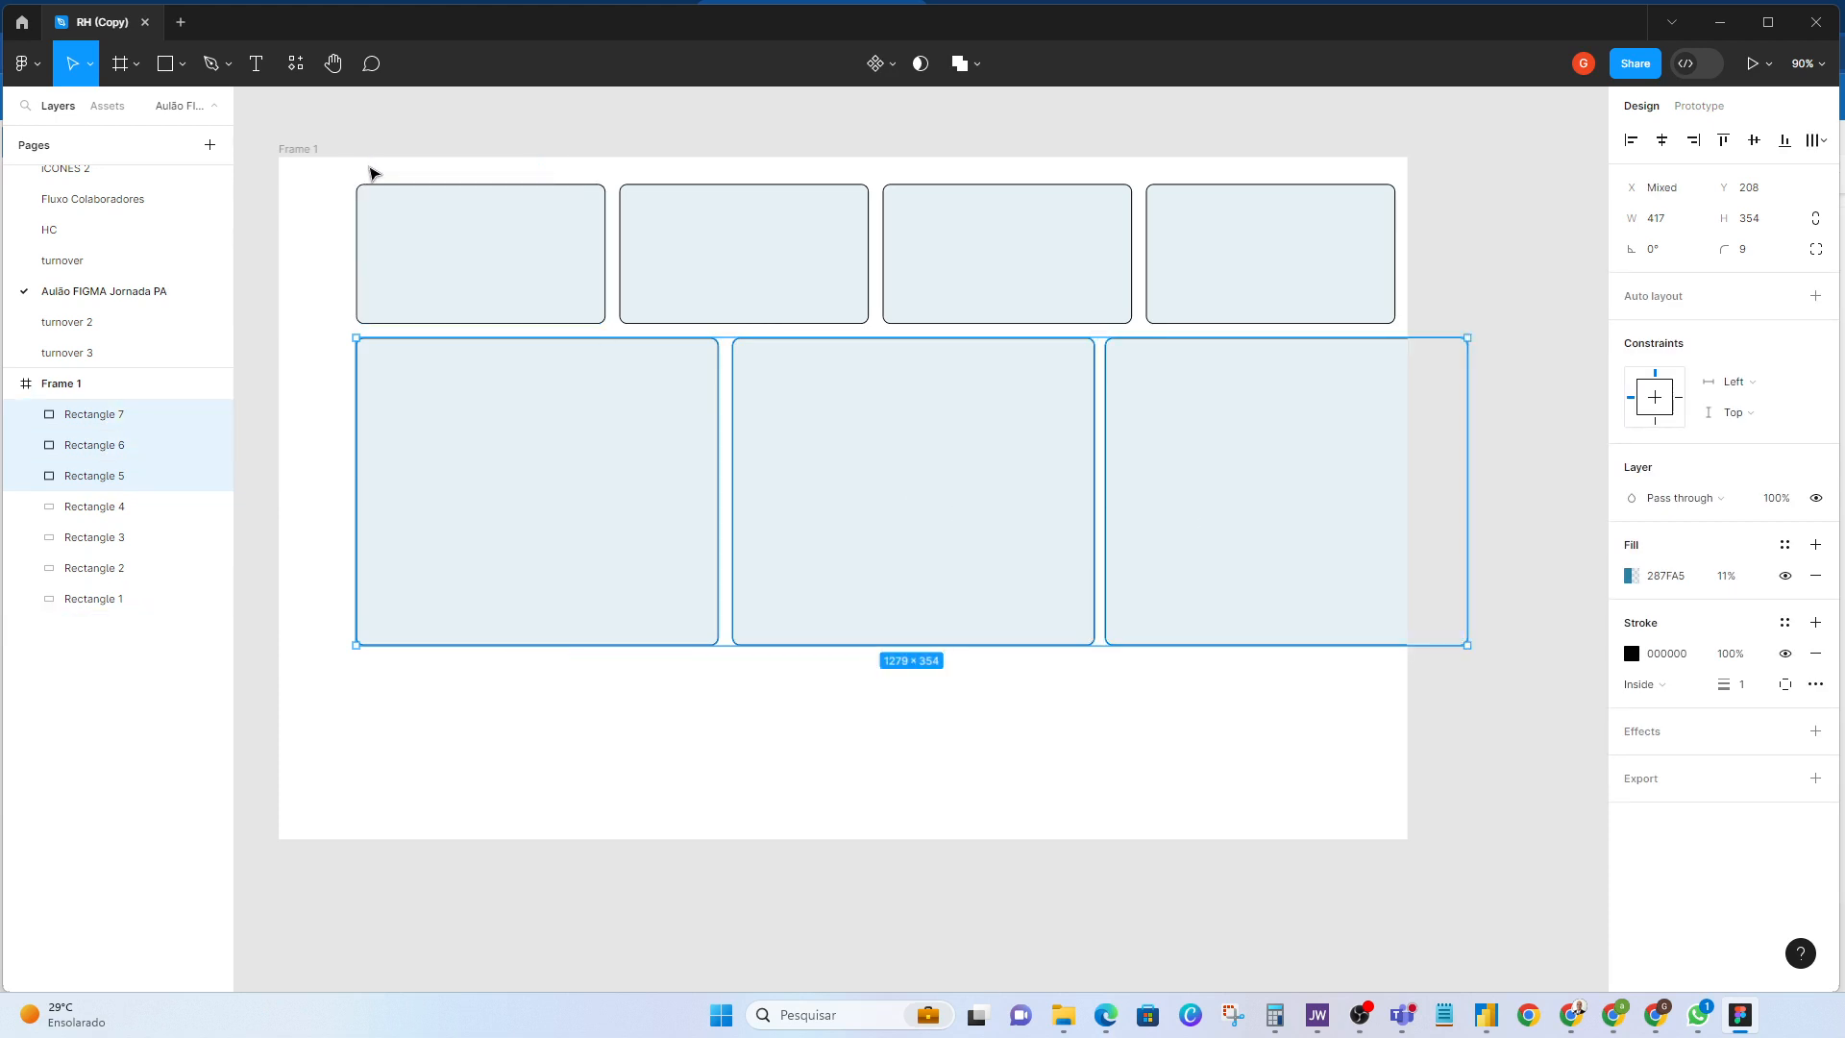
key(alt)
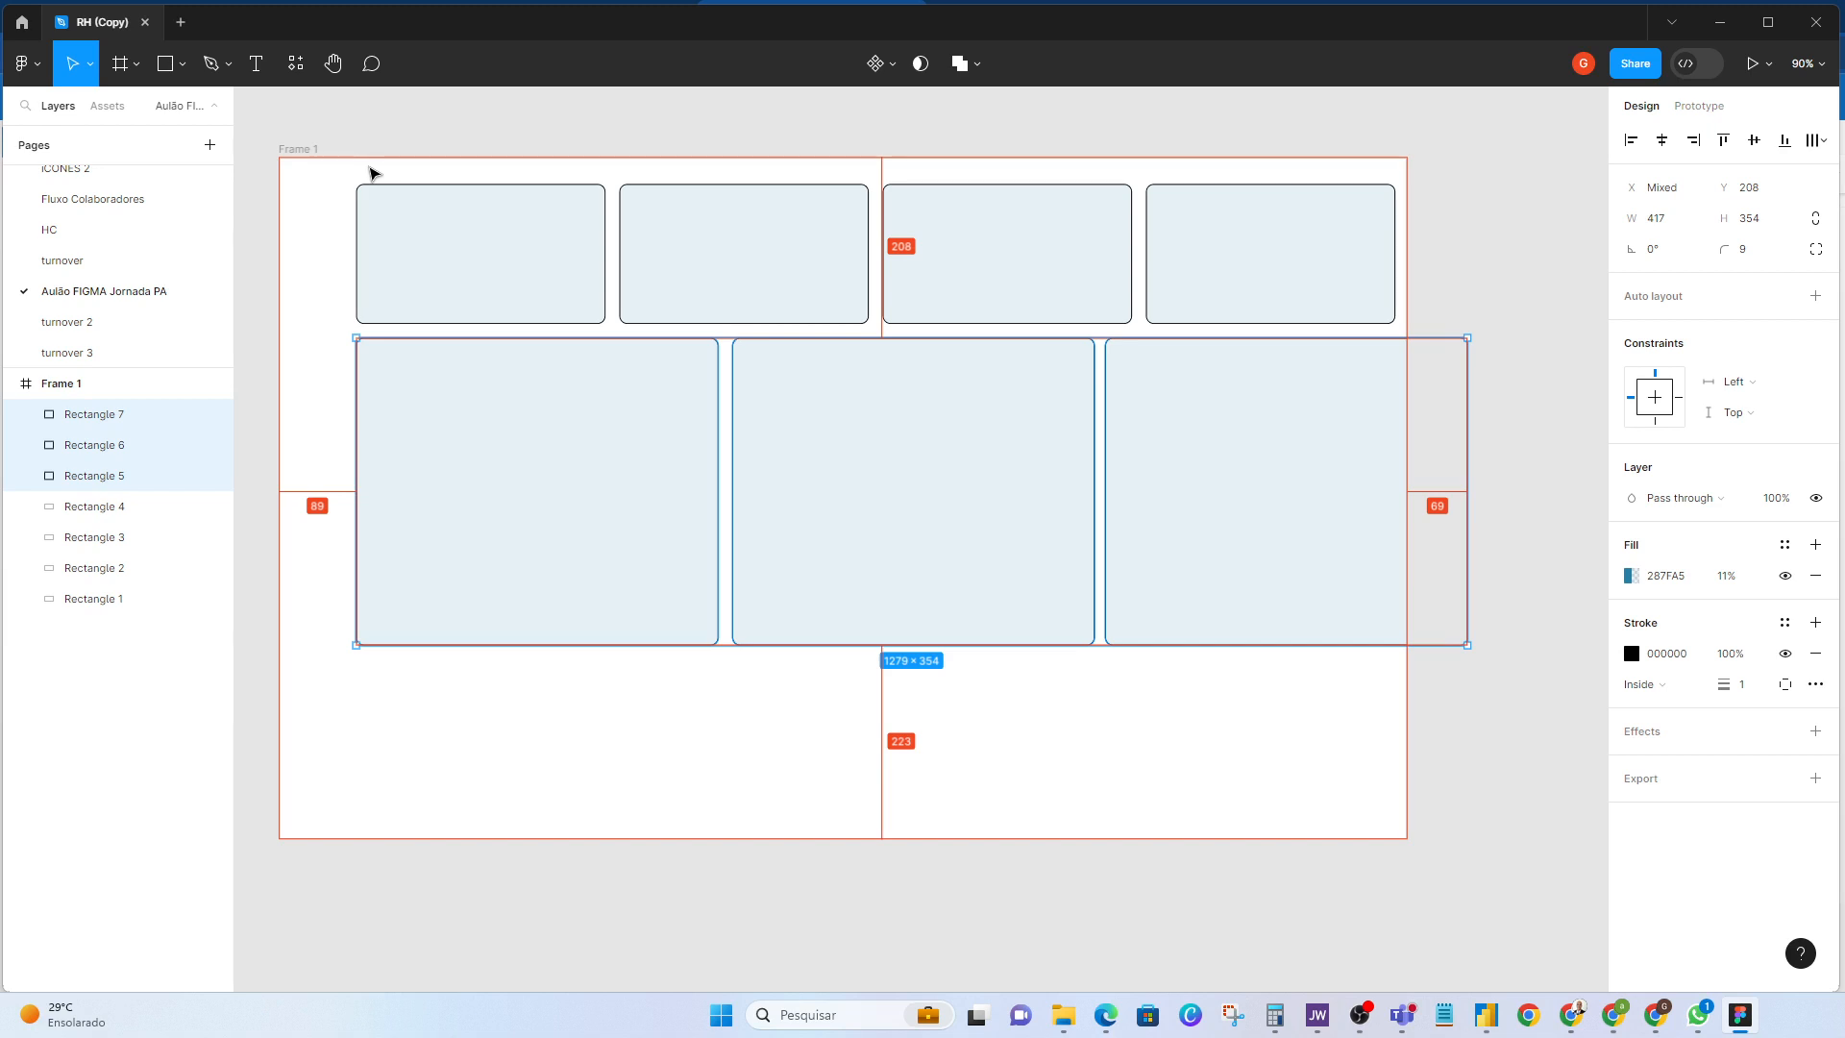
key(ctrl+alt+t)
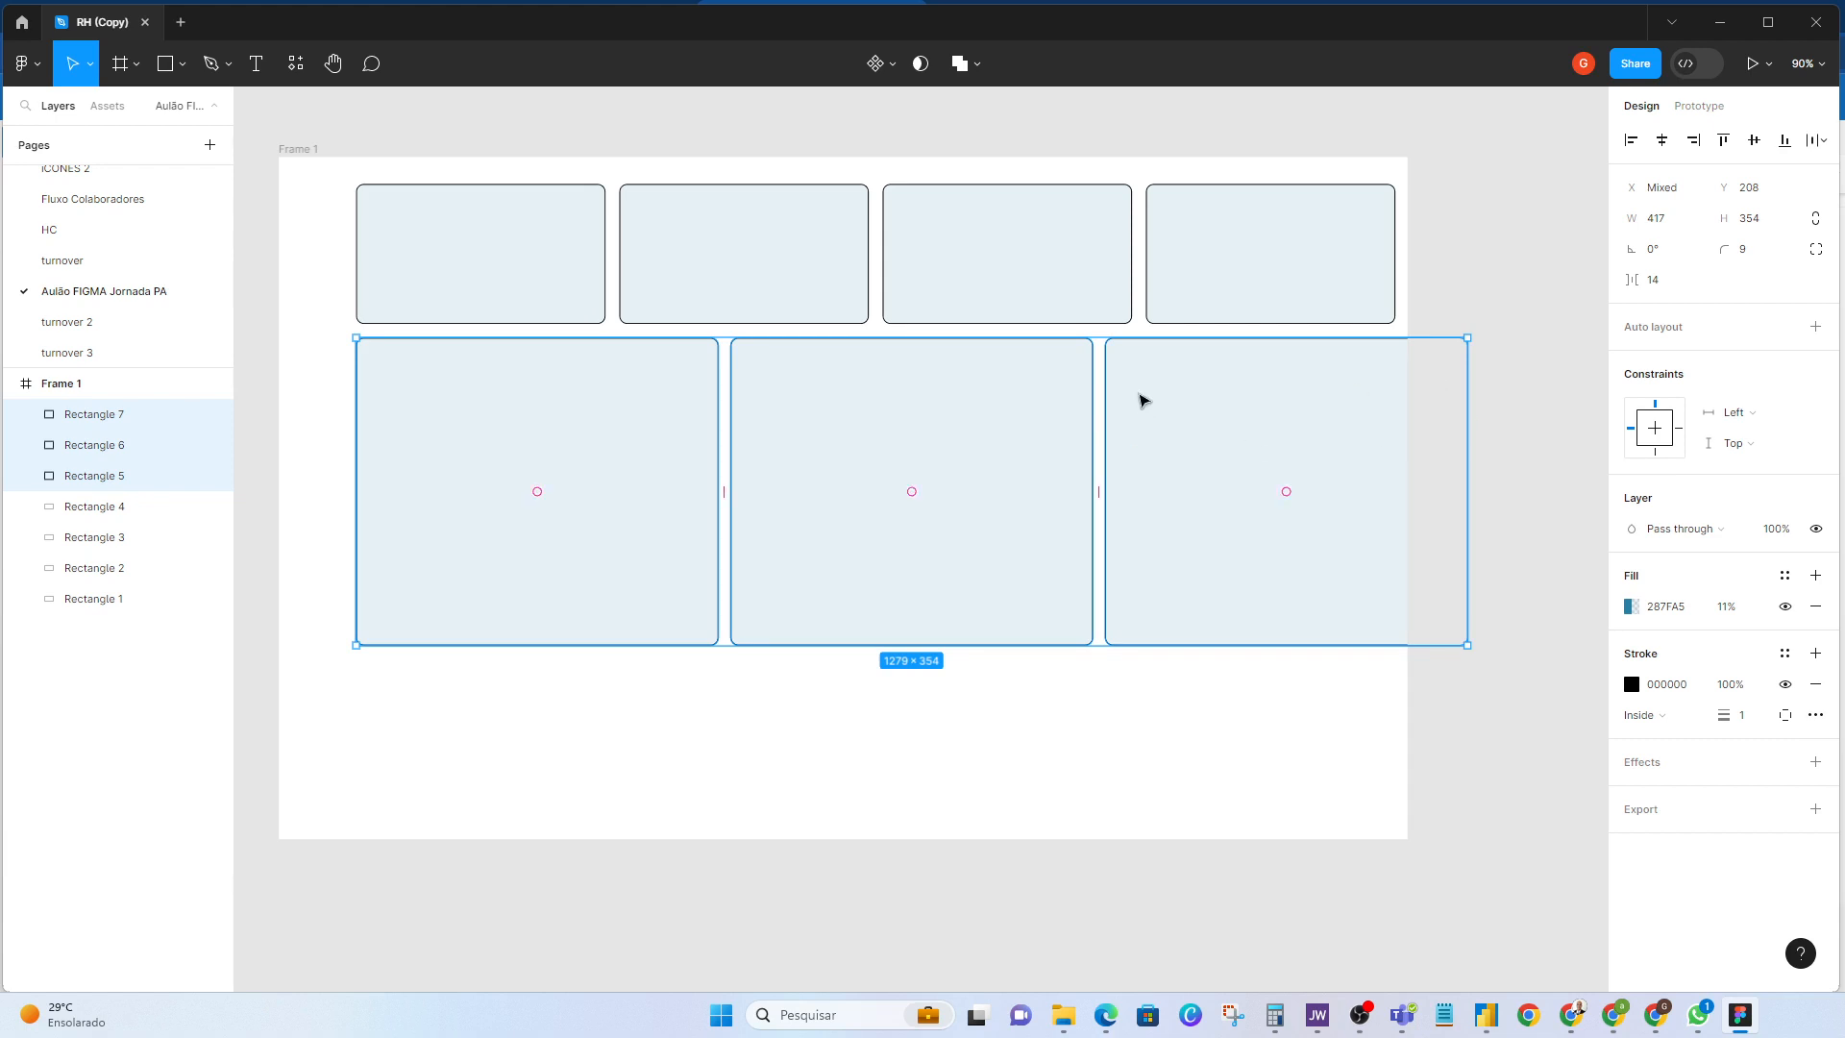
Step: Narrow the three large rectangles to a width of 365 and set their horizontal spacing to 16
click(1682, 221)
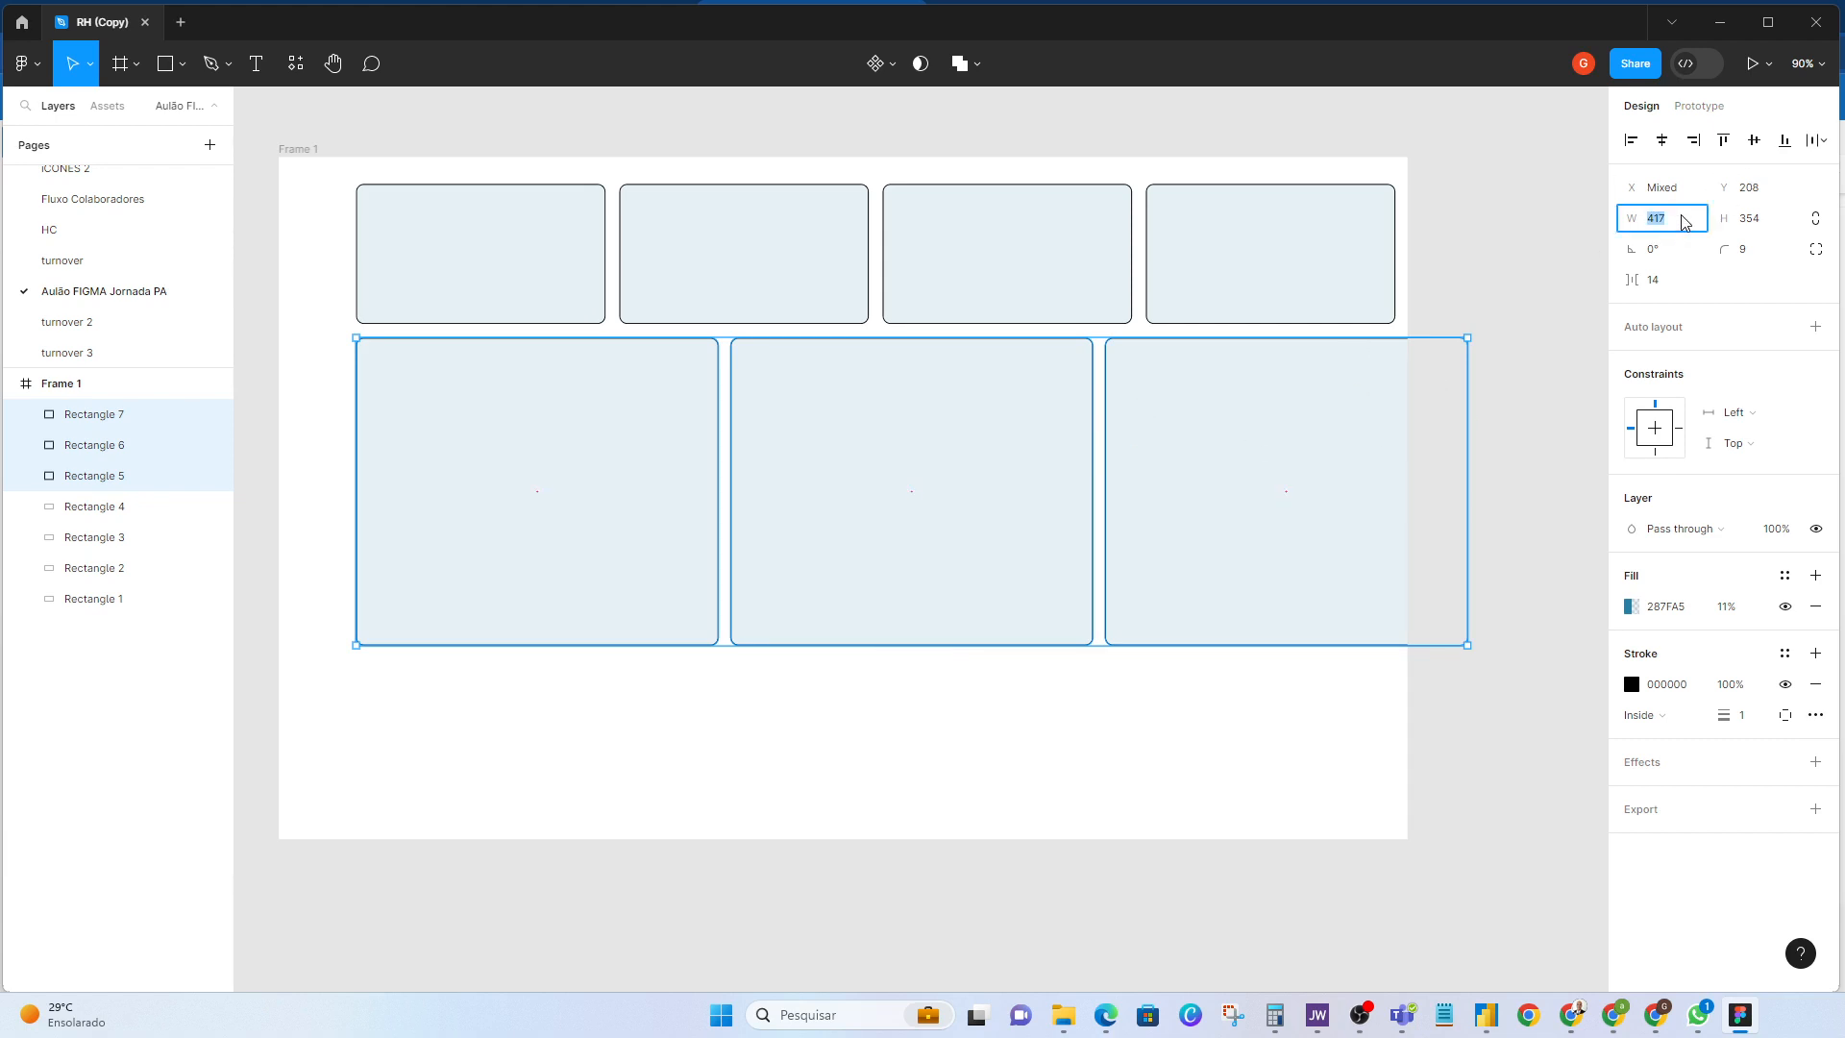
key(Down)
key(Down)
key(Down)
key(Down)
key(Down)
key(Down)
key(Down)
key(Down)
key(Down)
key(Down)
key(Down)
key(Down)
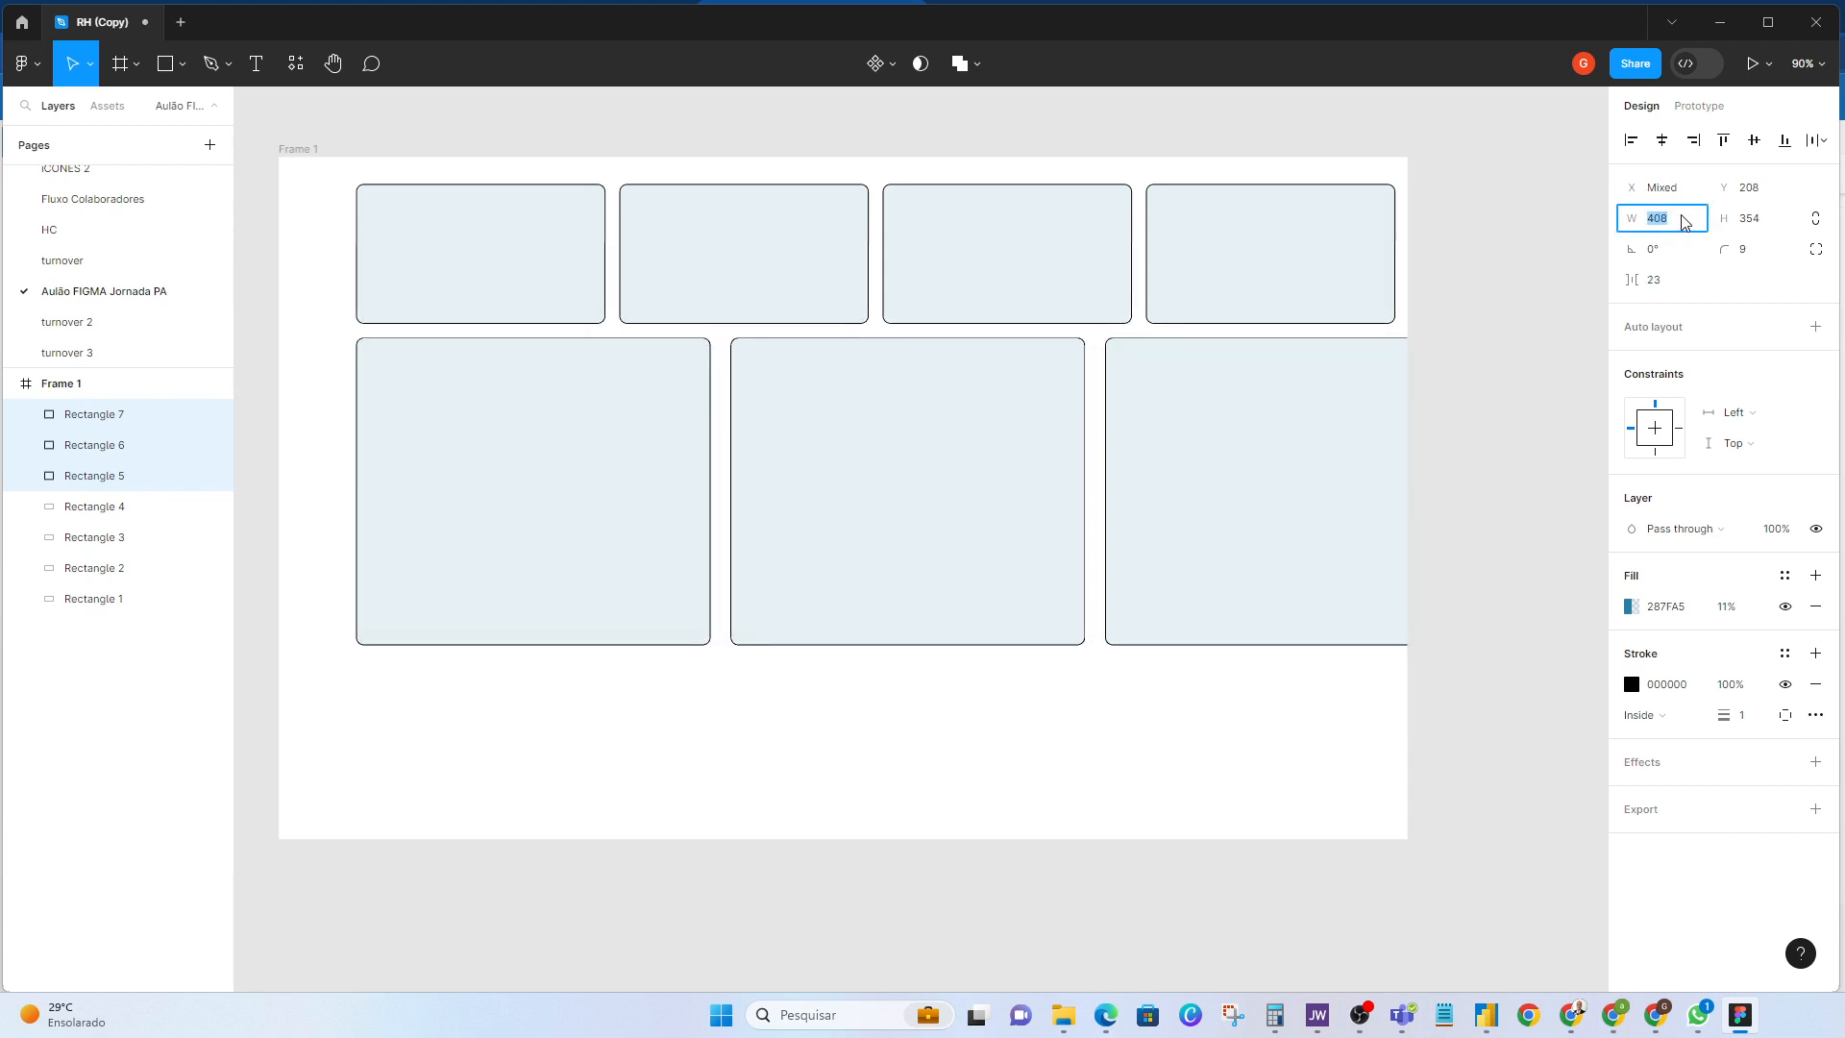
key(Down)
key(Down)
key(Down)
key(Down)
key(Down)
key(Down)
key(Down)
key(Down)
key(Down)
key(Down)
key(Down)
key(Down)
key(Down)
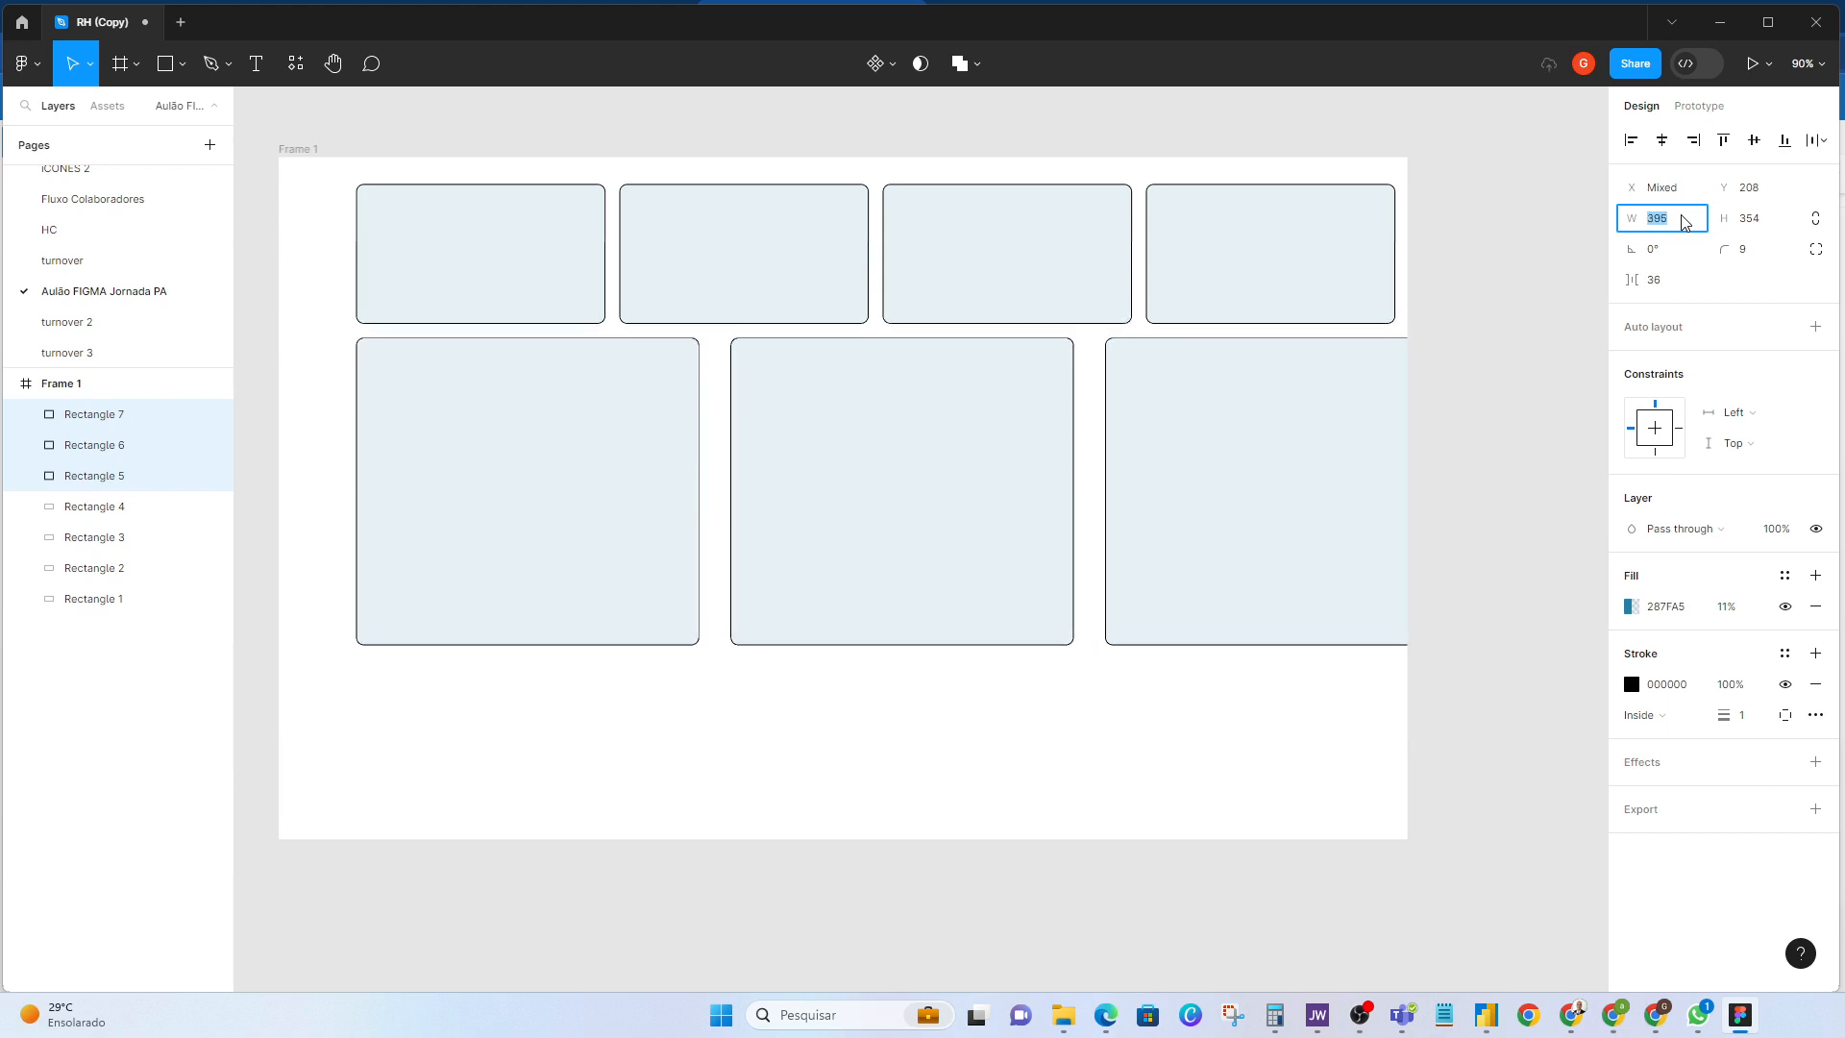
key(Down)
key(Down)
key(Down)
key(Down)
key(Down)
key(Down)
key(Down)
key(Down)
key(Down)
key(Down)
key(Down)
key(Down)
key(Down)
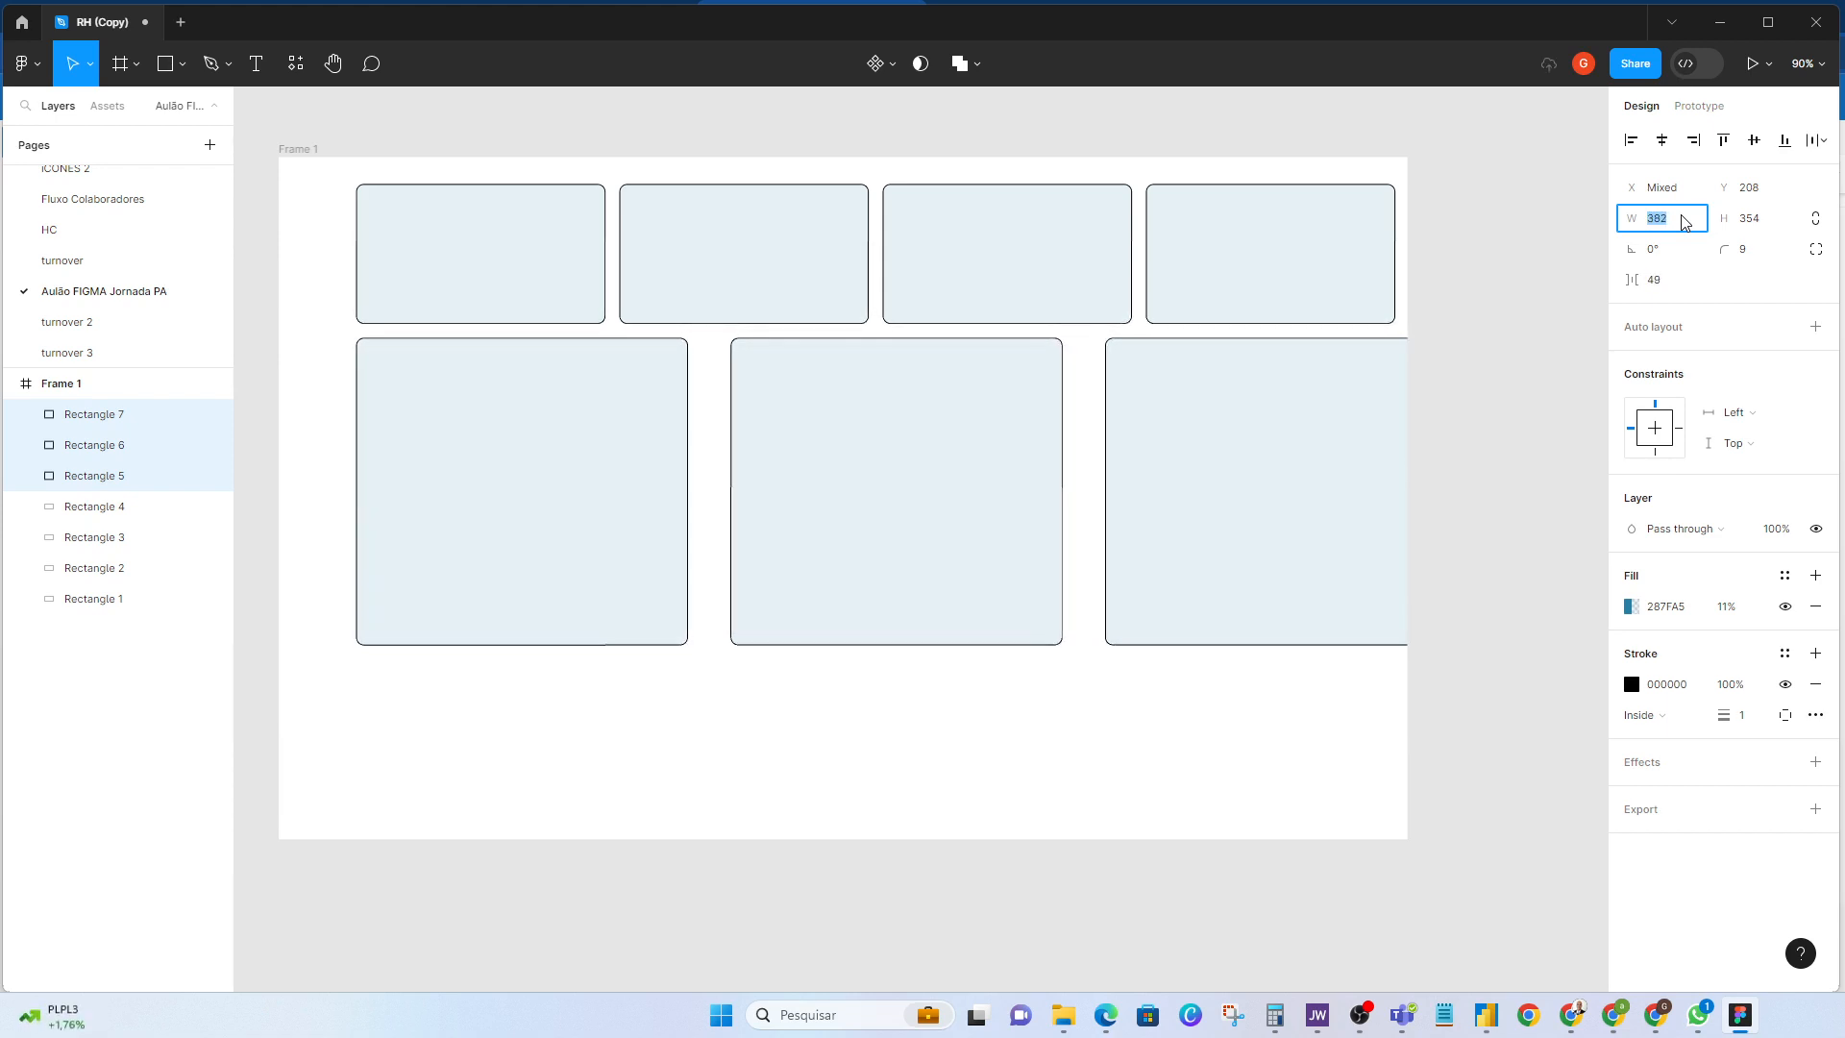
key(Down)
key(Down)
key(Down)
key(Down)
key(Down)
key(Down)
key(Down)
key(Down)
key(Down)
key(Down)
key(Down)
key(Down)
key(Down)
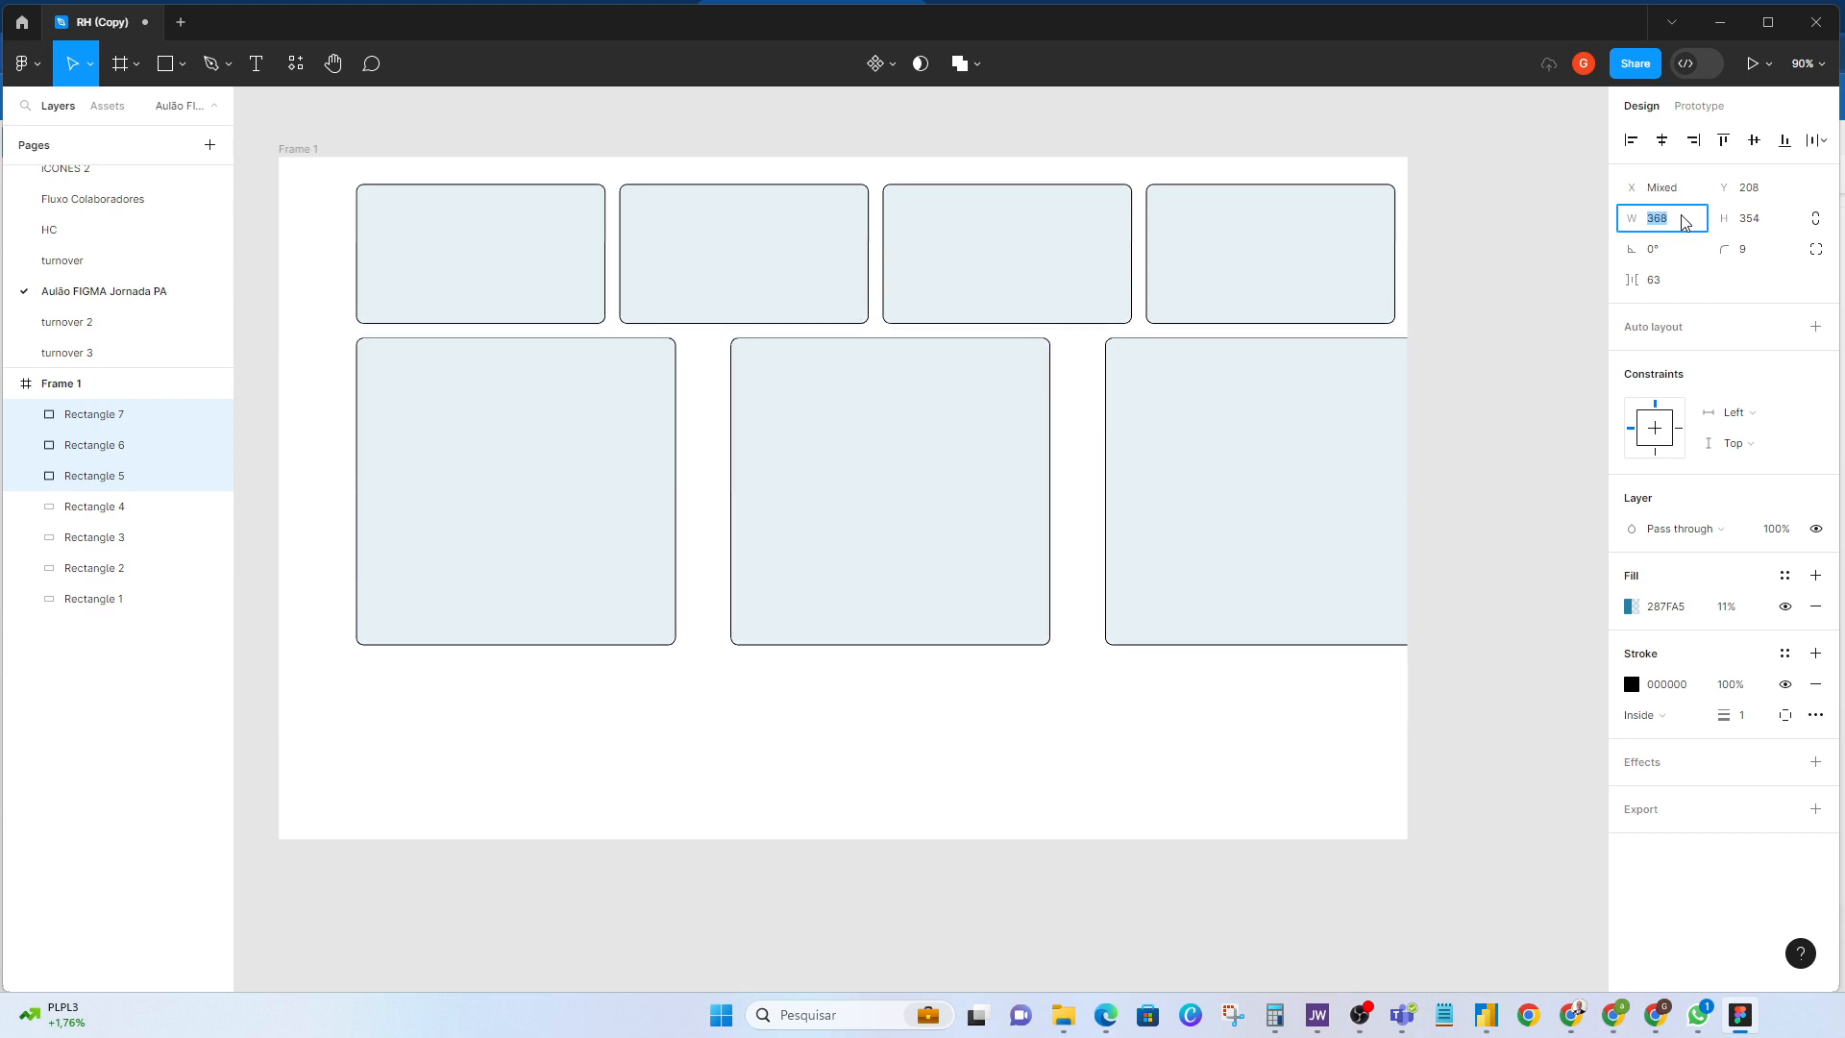
key(Down)
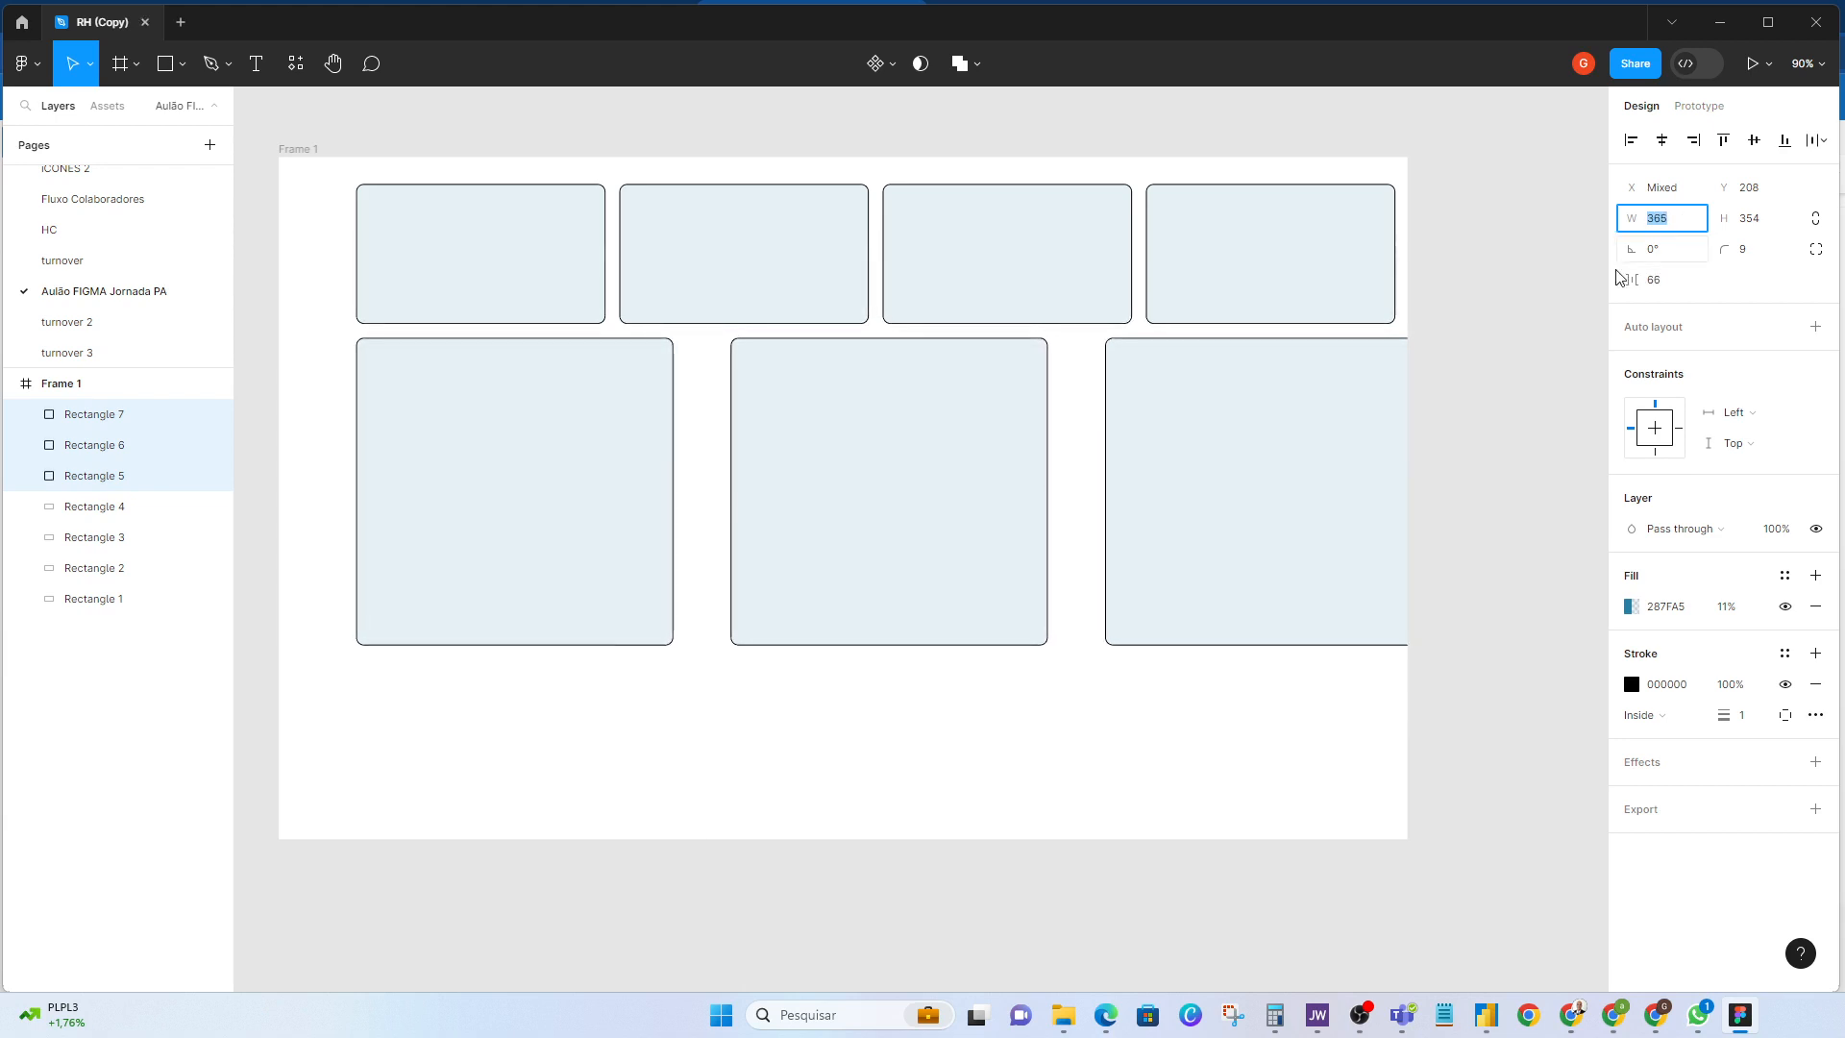
click(1680, 282)
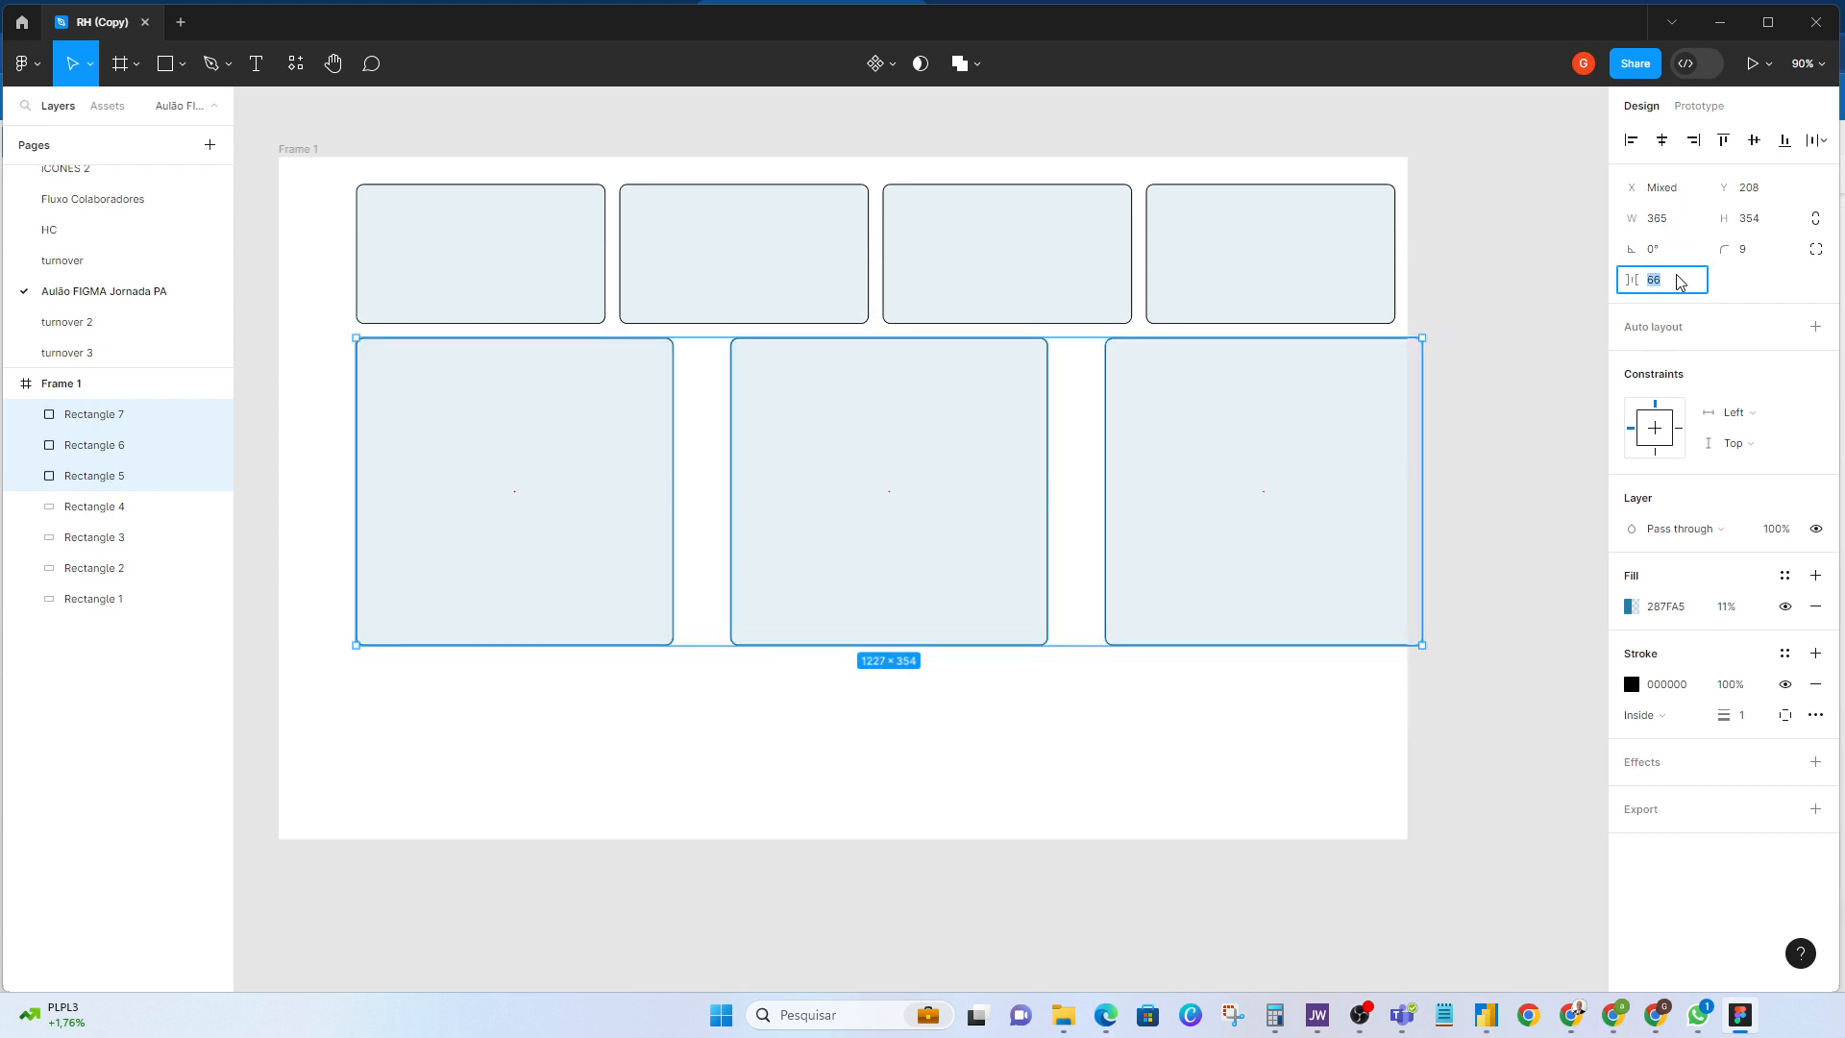
key(Return)
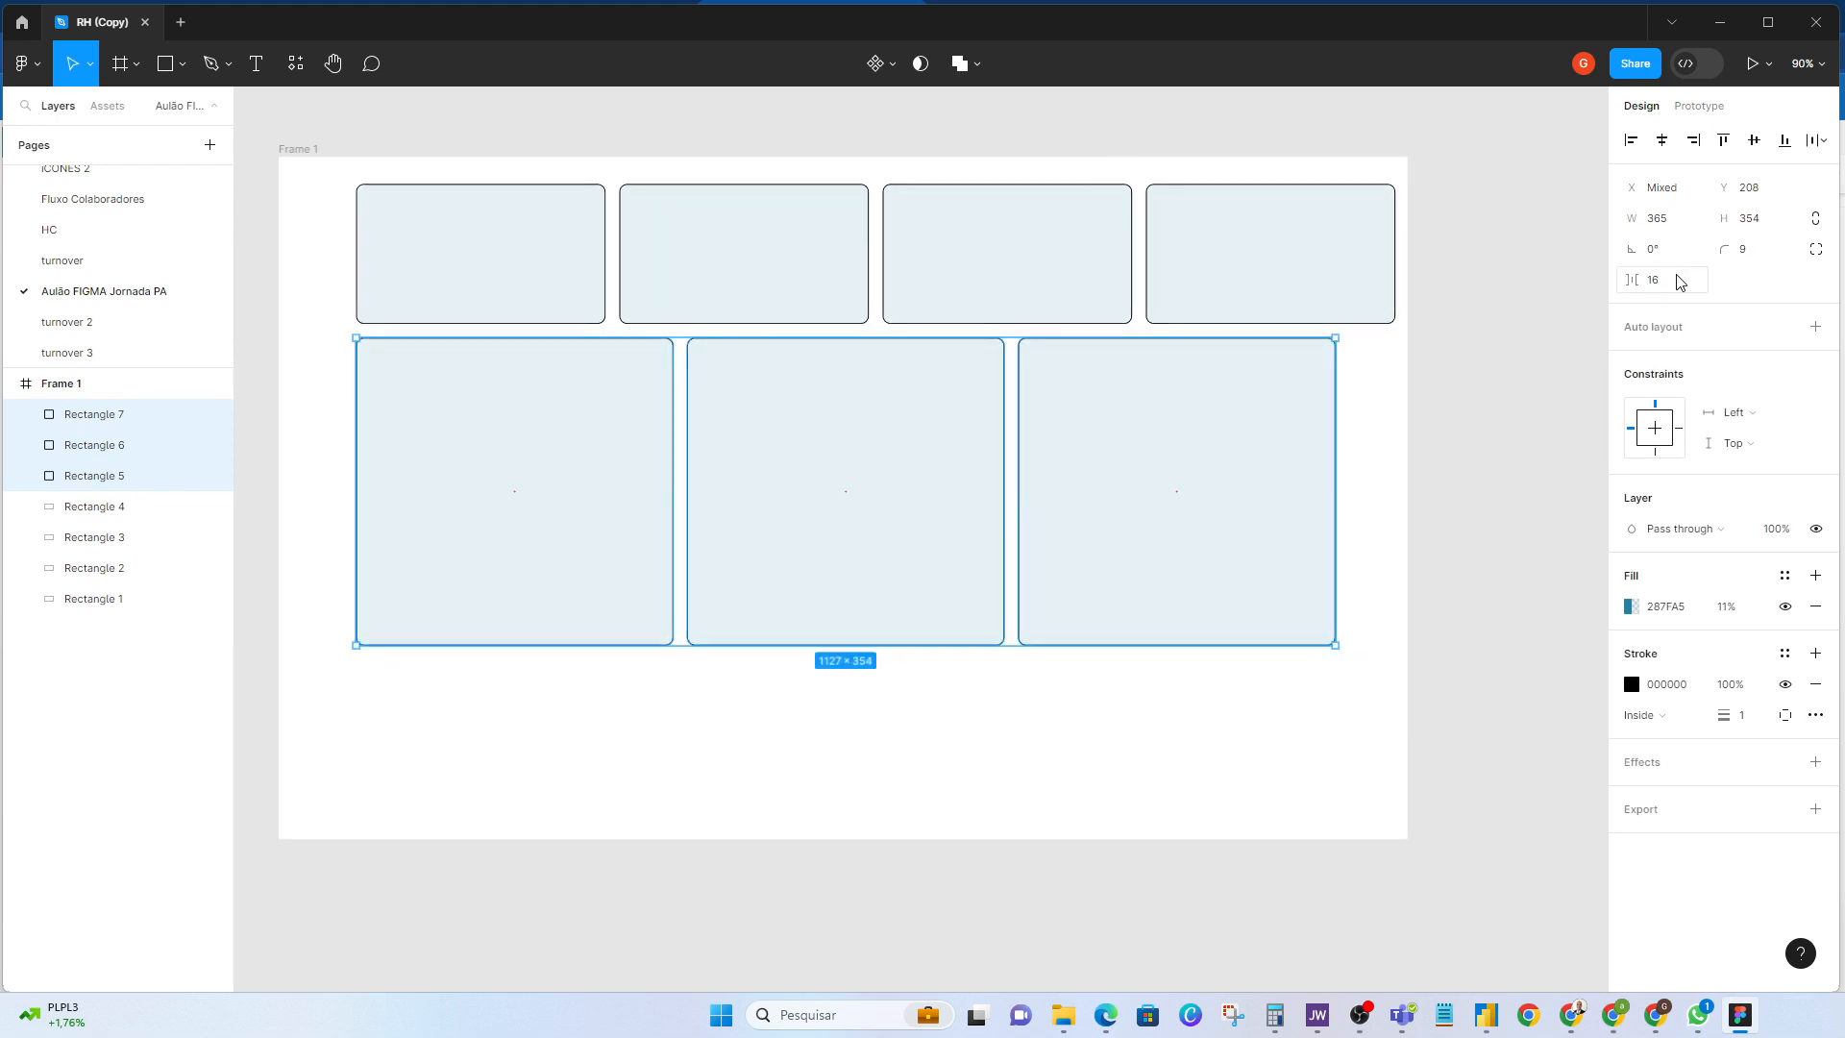
click(1686, 218)
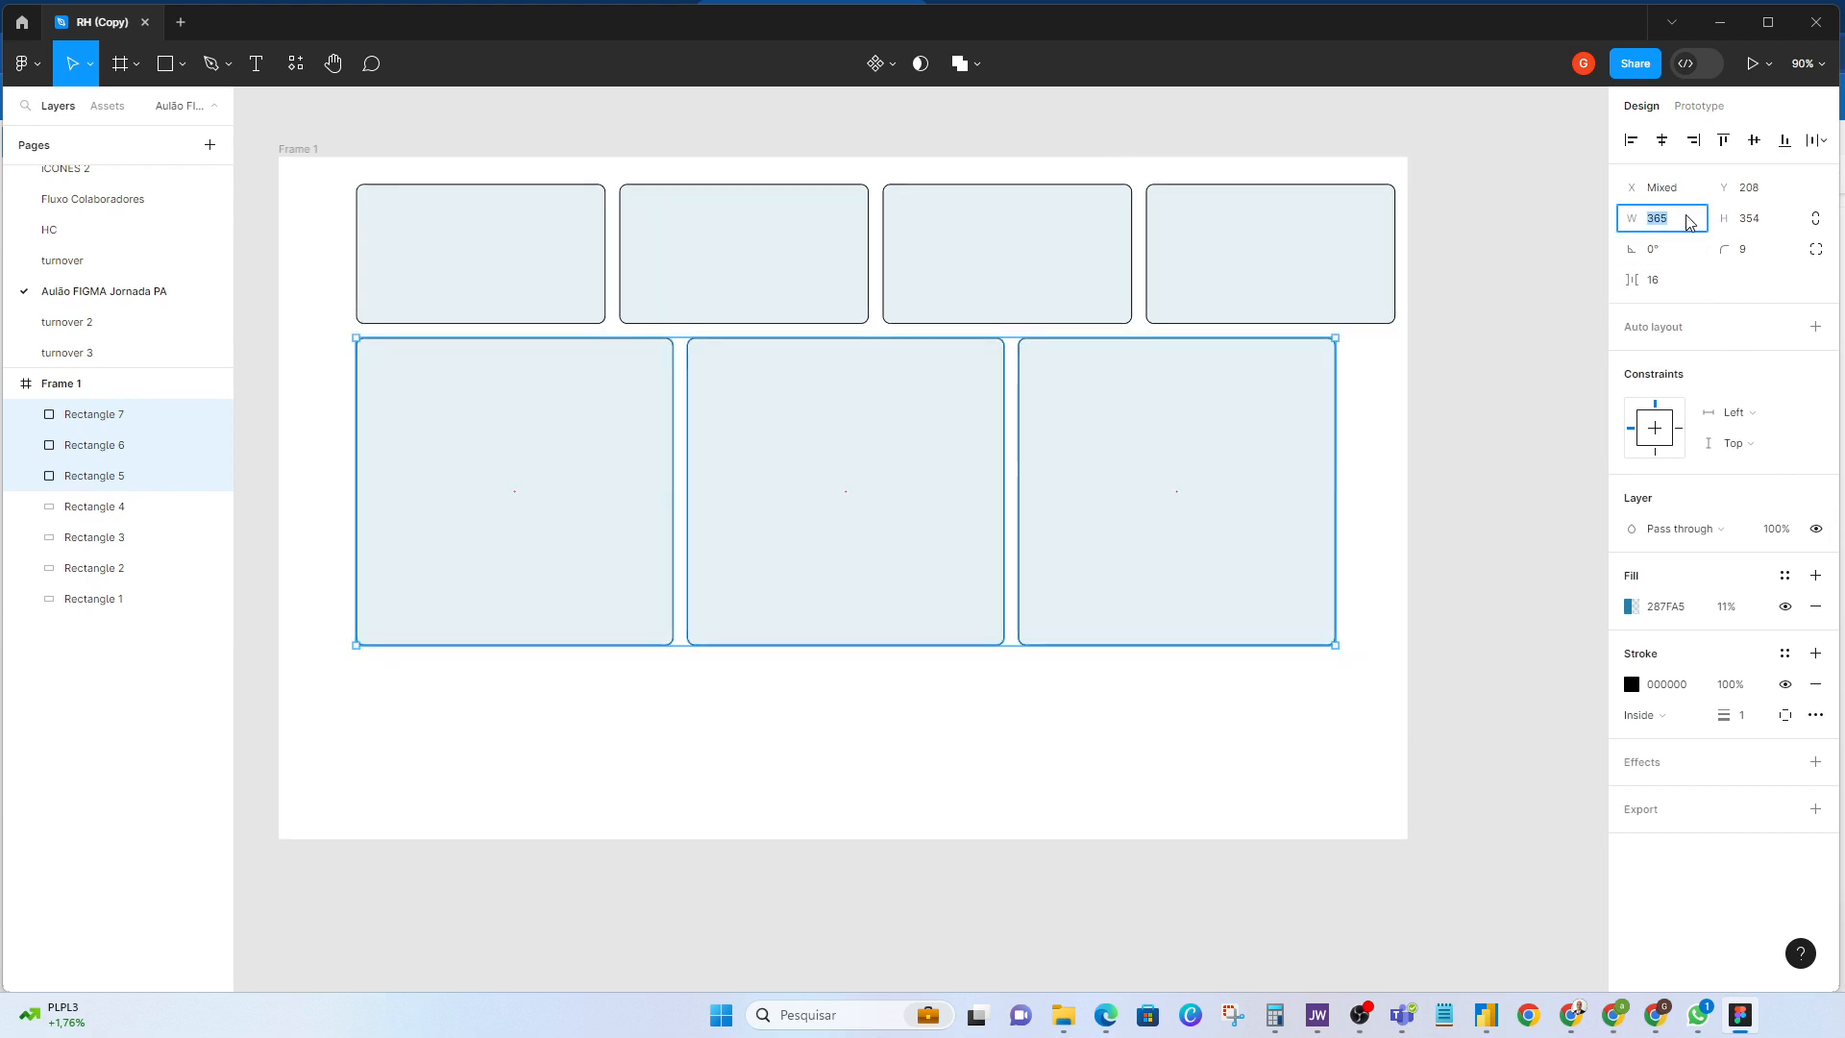
key(Up)
key(Up)
key(Down)
key(Down)
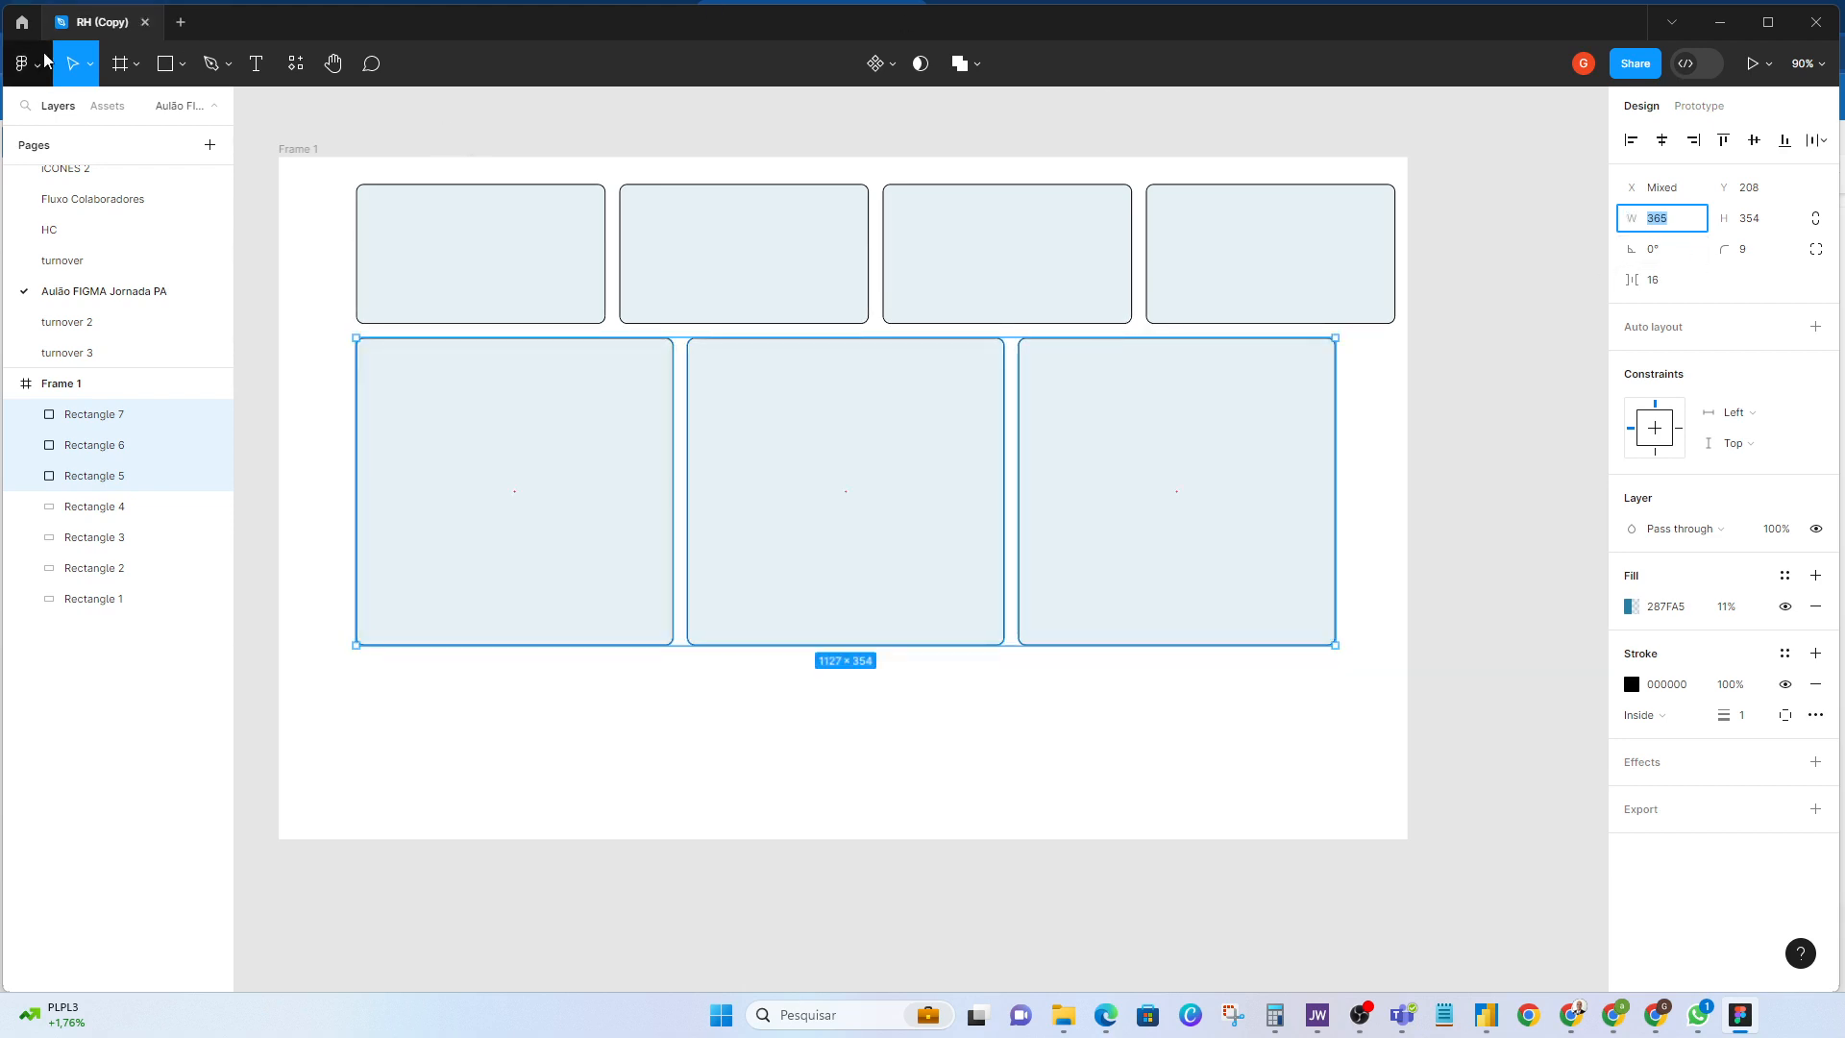
Step: Apply Distribute horizontal spacing to the three large rectangles, then clear the selection
click(38, 65)
mouse_move(149, 266)
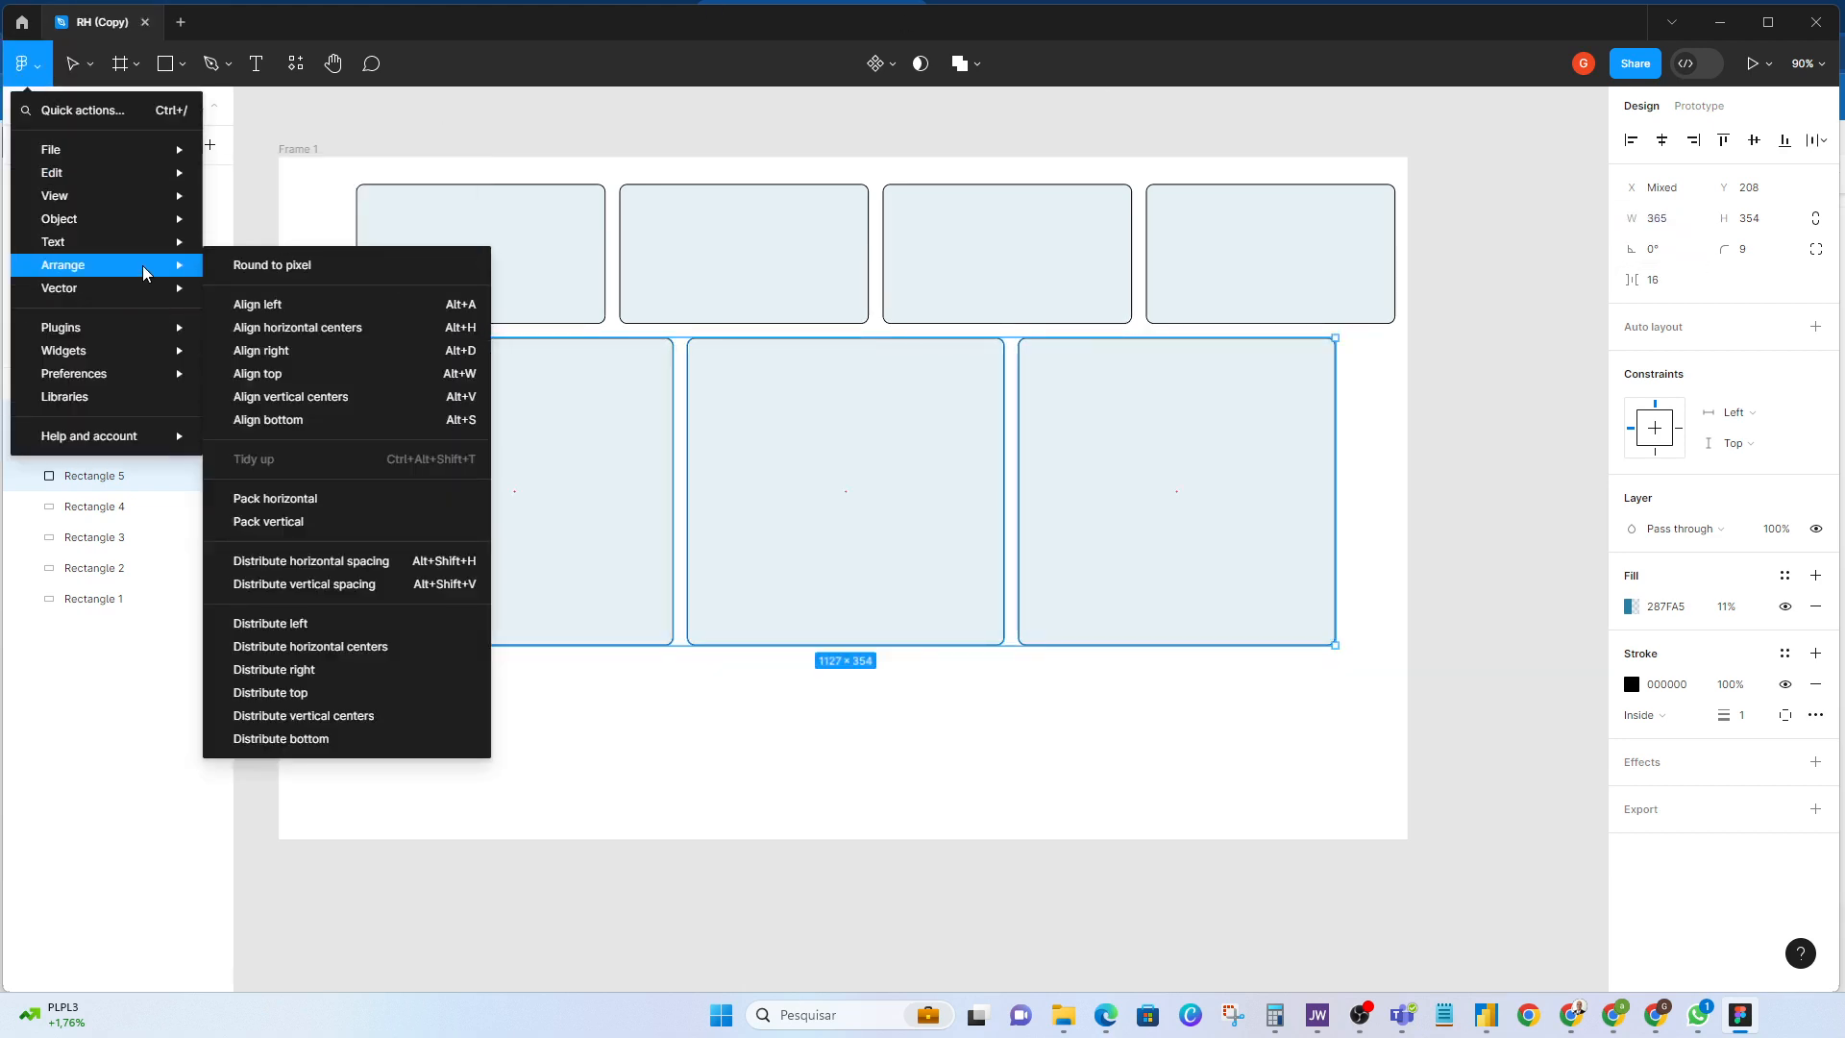
click(461, 561)
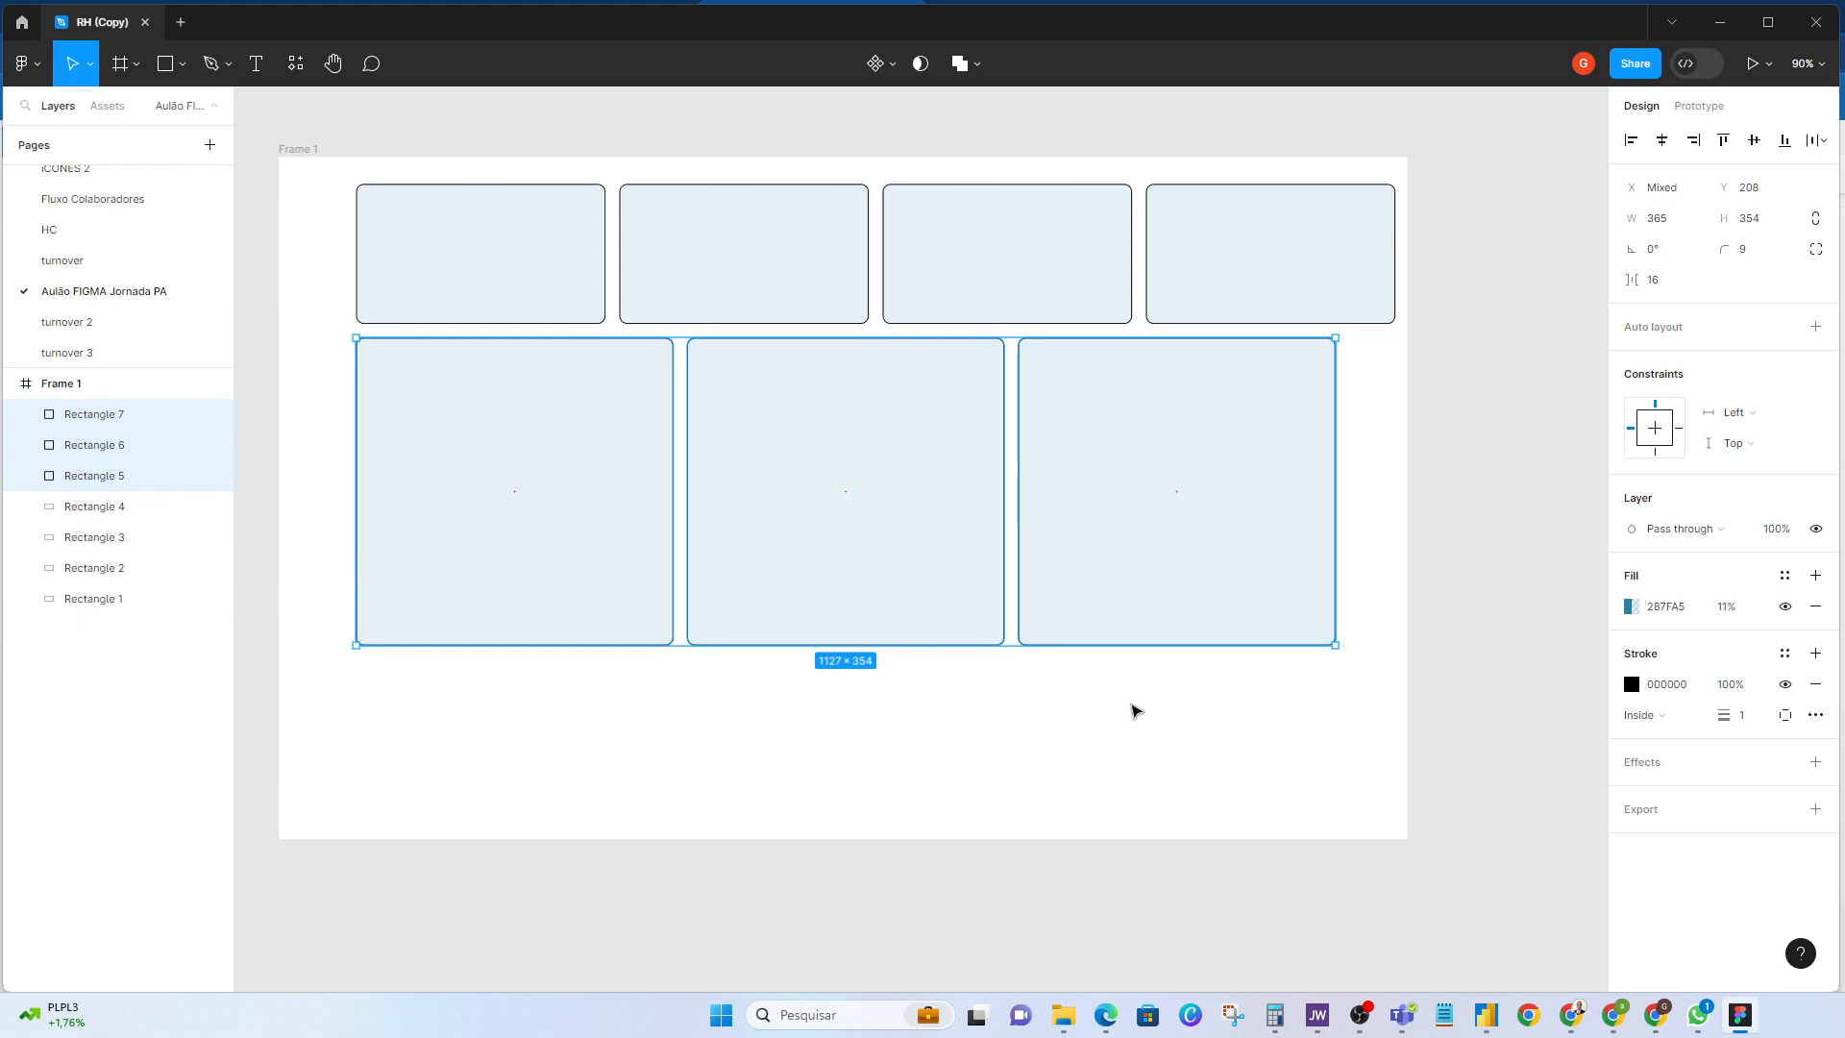
click(1426, 639)
Step: Move the third large rectangle flush with the top row's outer edge and distribute the horizontal spacing across all three
drag(1260, 584, 1297, 576)
shift+click(872, 506)
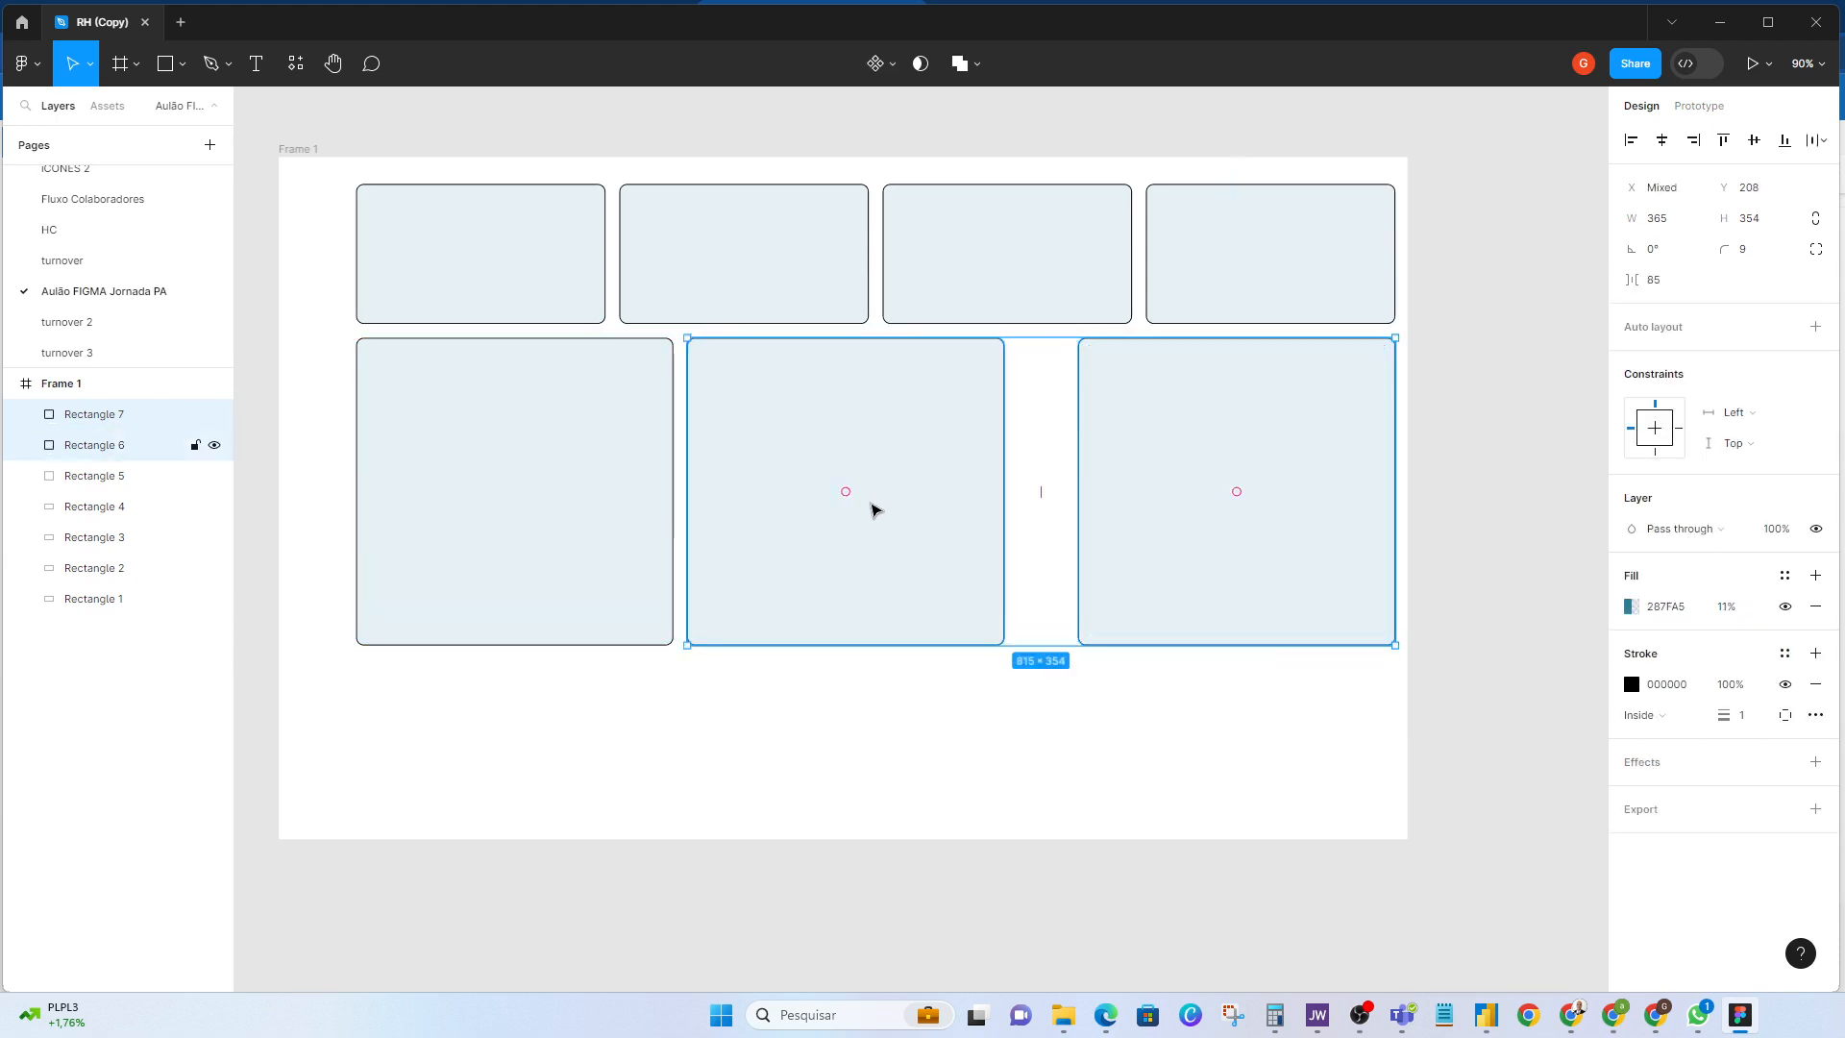
shift+click(565, 510)
click(24, 63)
mouse_move(133, 269)
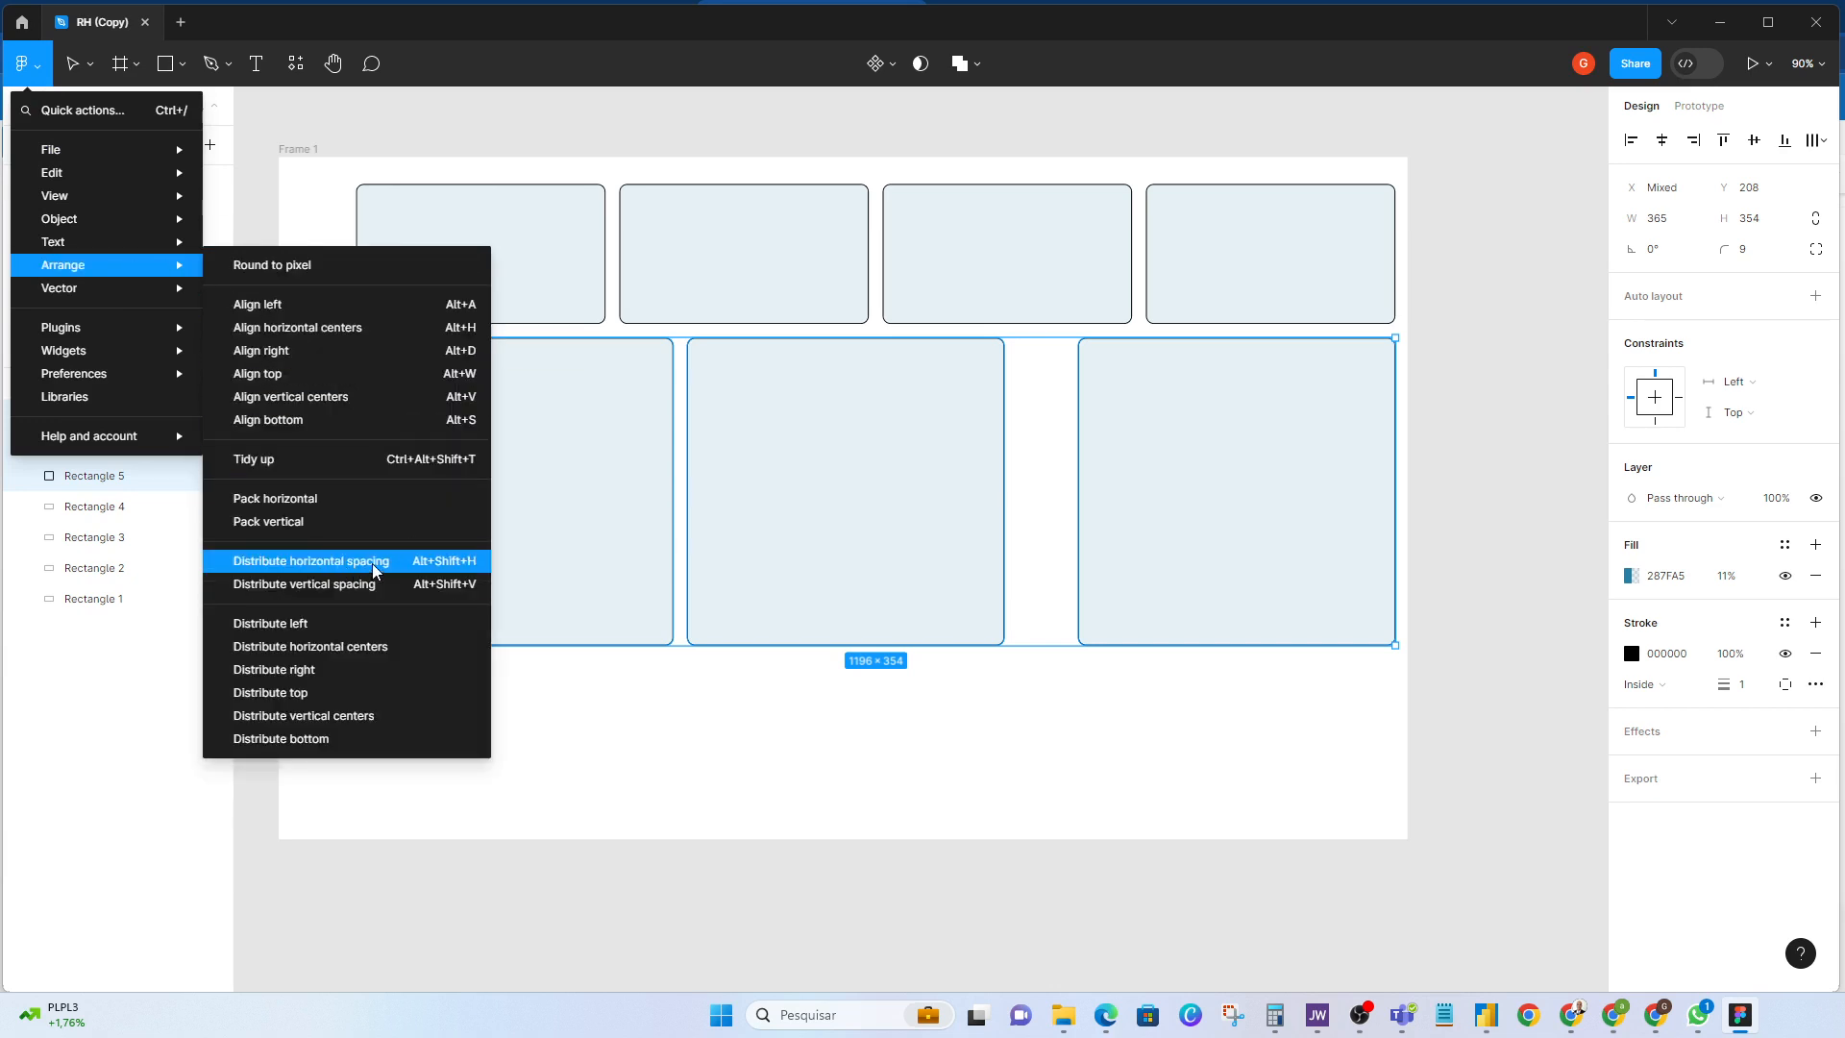
click(444, 566)
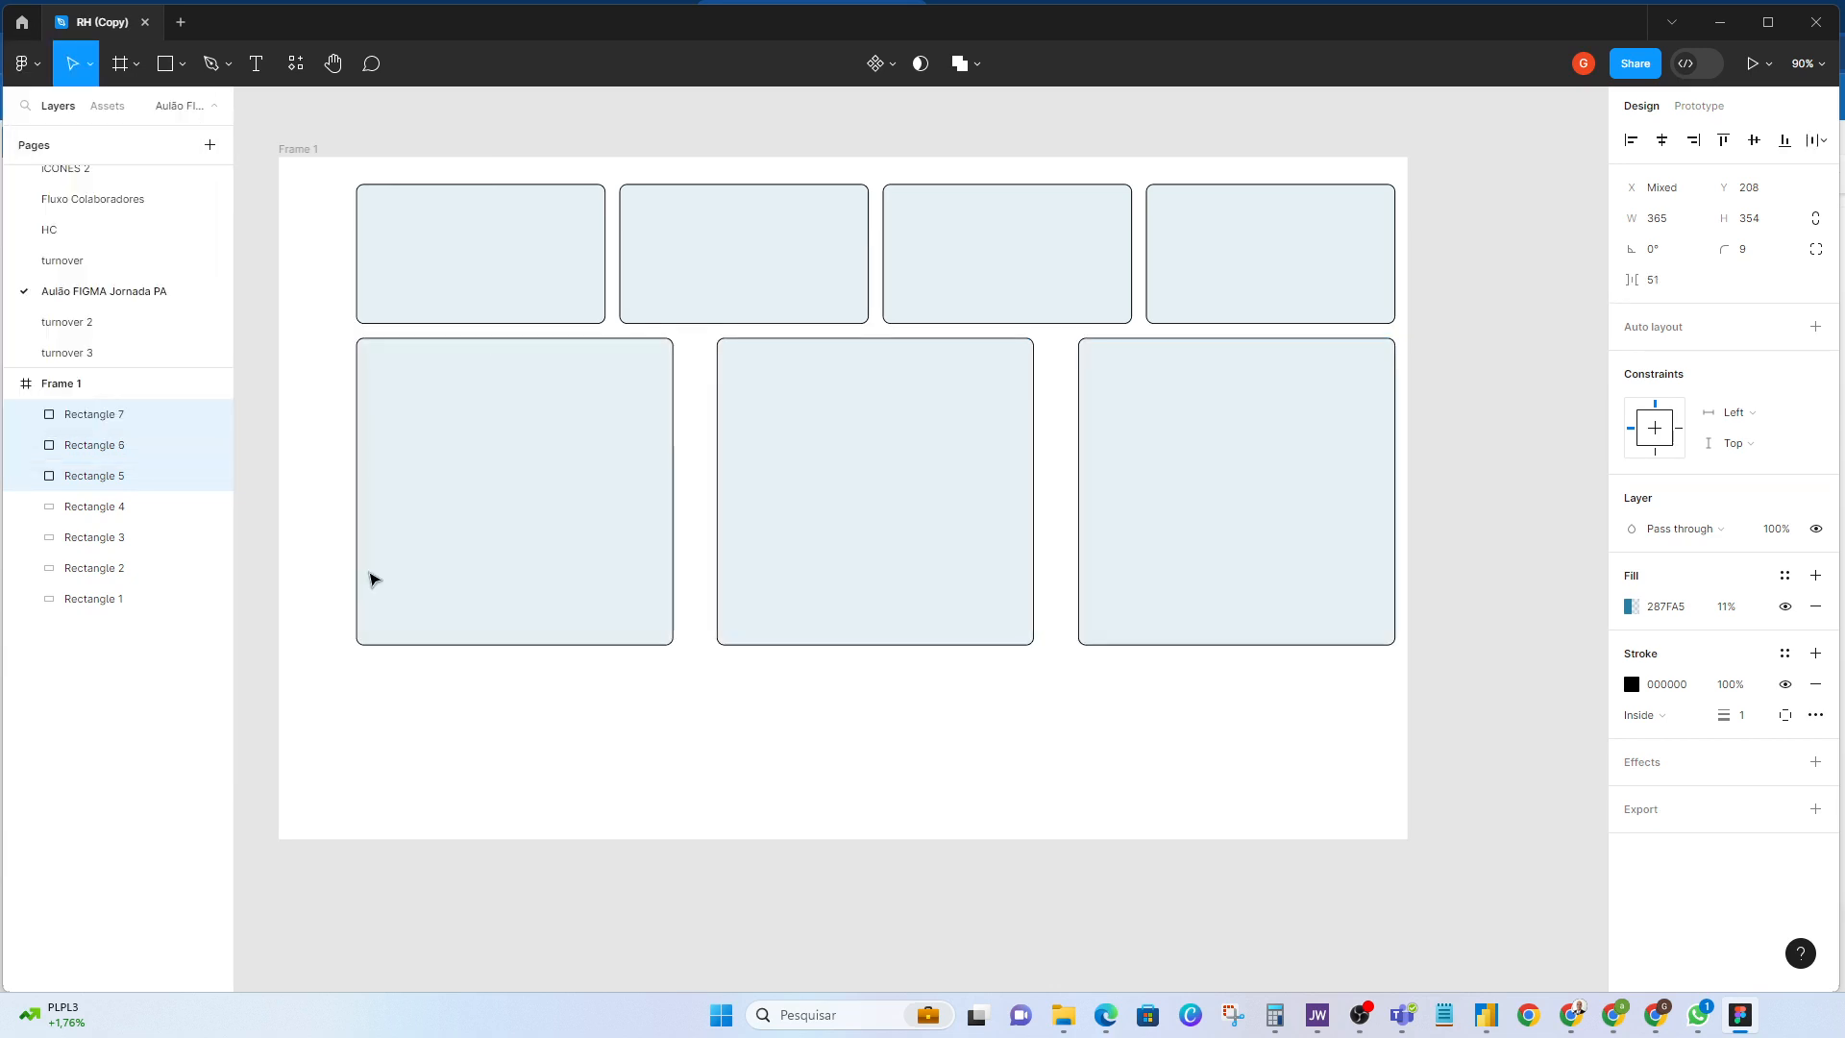
Step: Set the horizontal spacing of the three large rectangles back to 16
click(1669, 283)
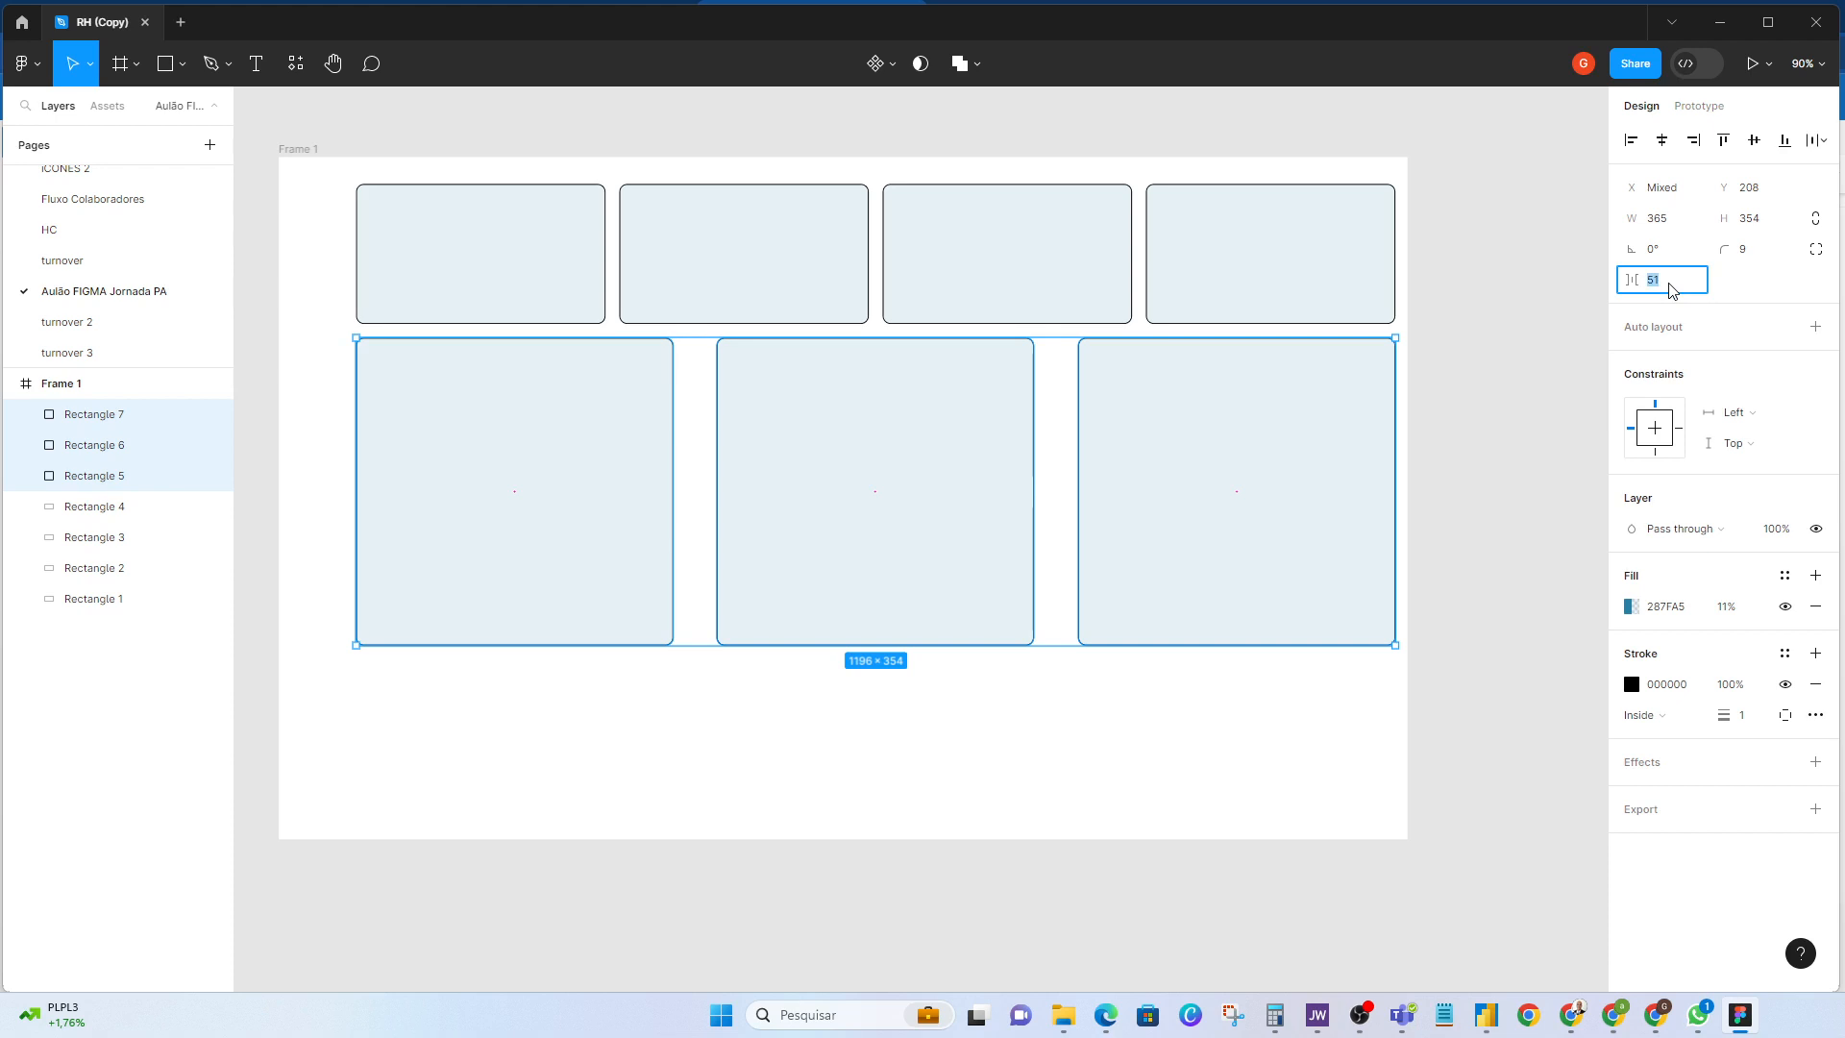
key(Return)
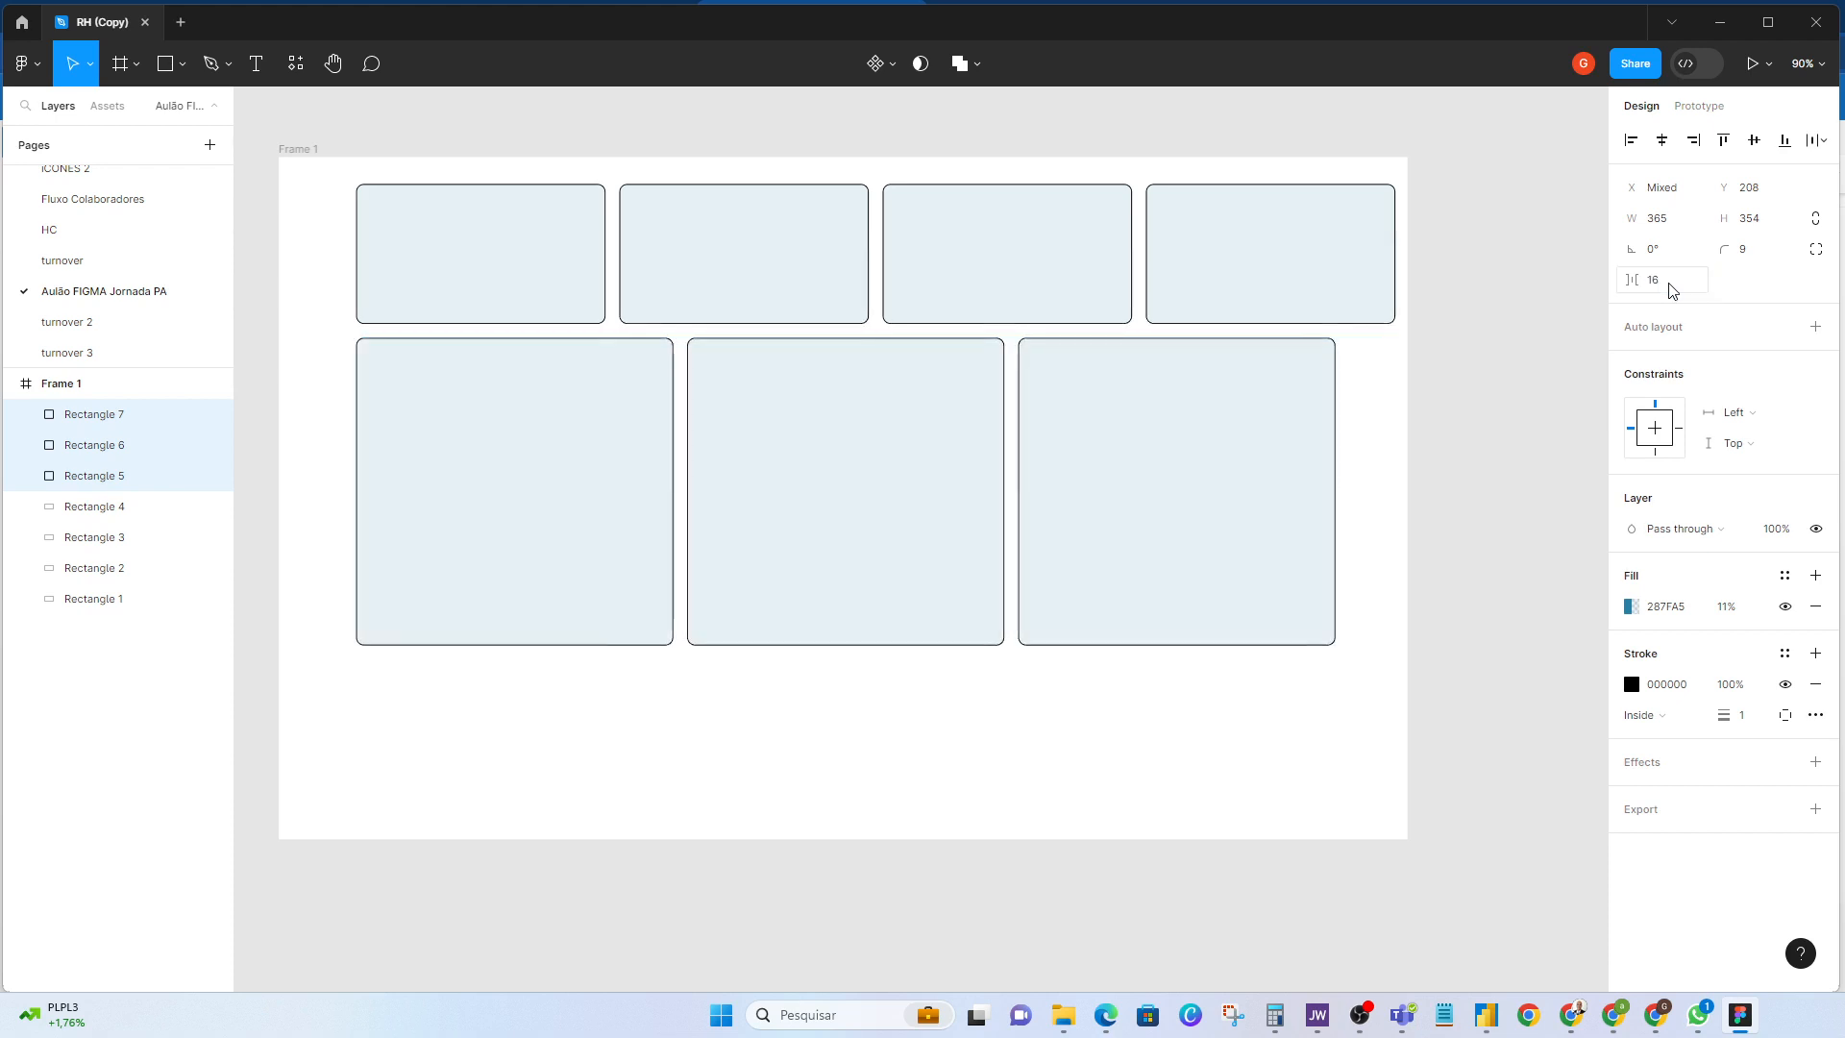
Step: Widen the three large rectangles together to a width of 394 and restore their horizontal spacing to 16
click(1674, 228)
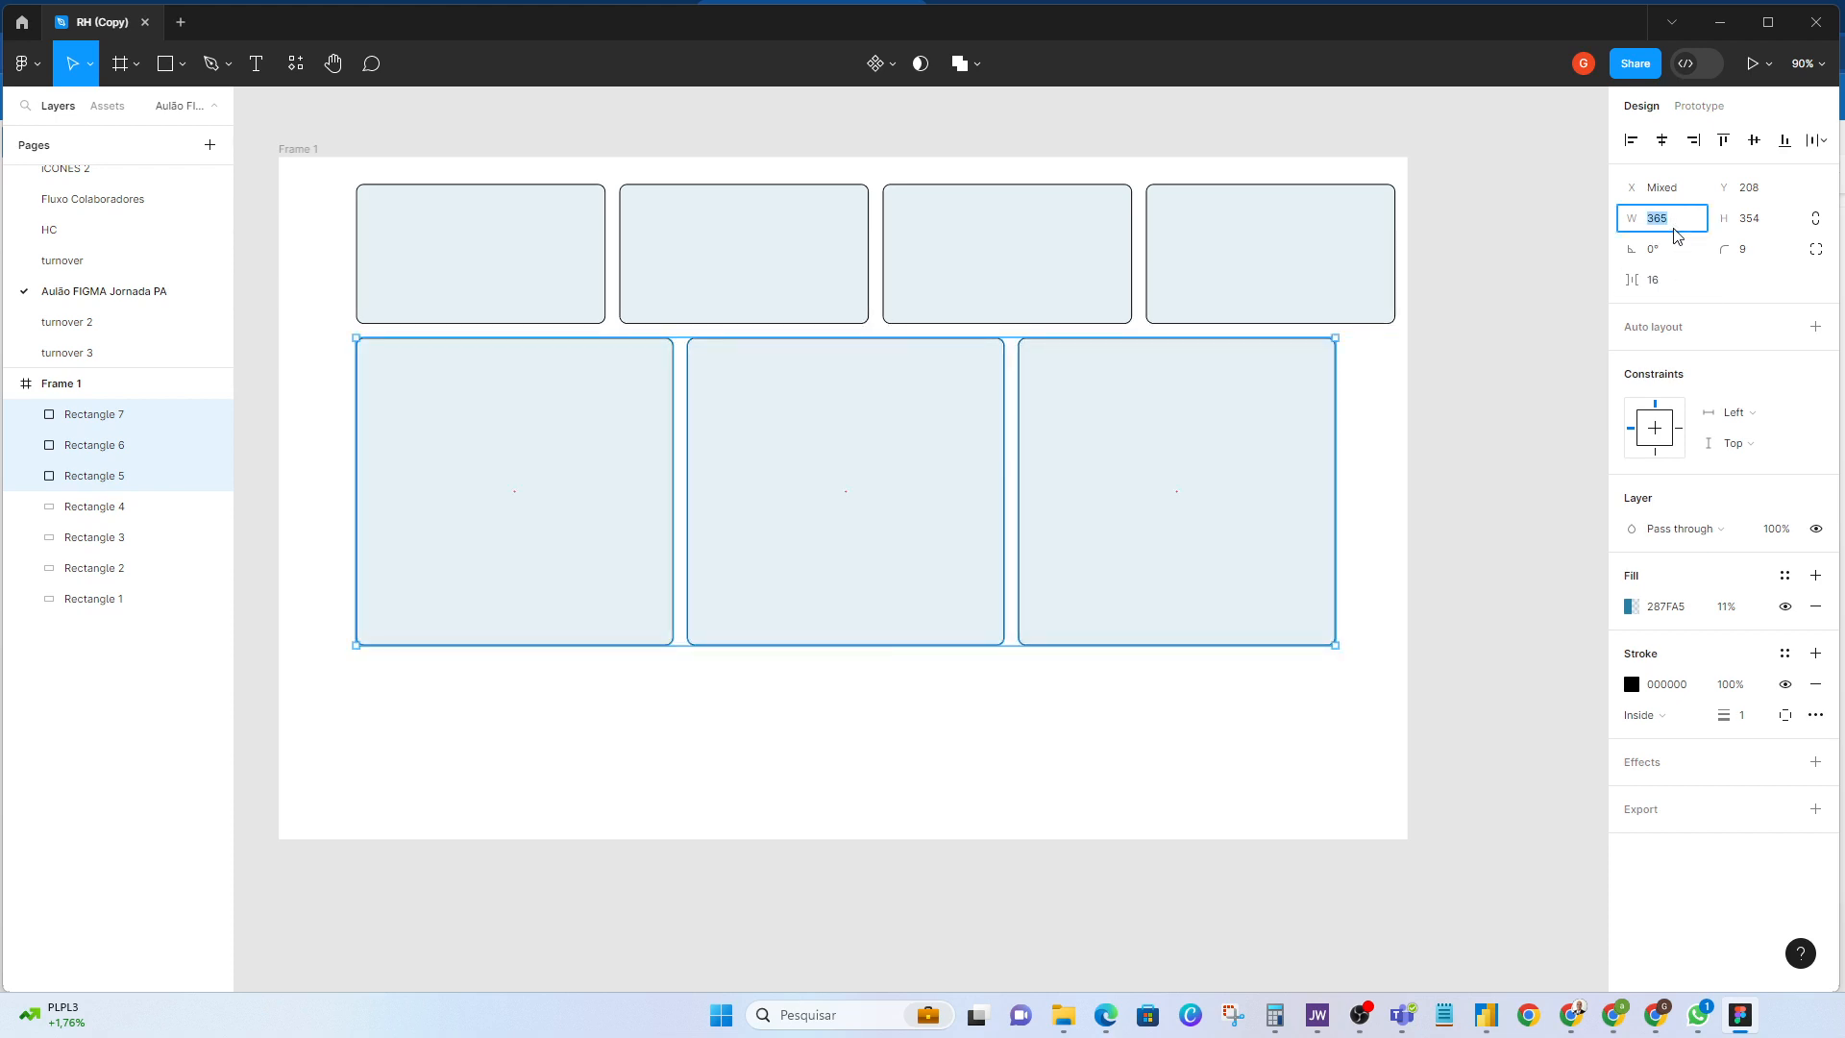
key(Up)
key(Up)
key(Up)
key(Up)
key(Up)
key(Up)
key(Up)
key(Up)
key(Up)
key(Up)
key(Up)
key(Up)
key(Up)
key(Up)
key(Up)
key(Up)
key(Up)
key(Up)
key(Up)
key(Up)
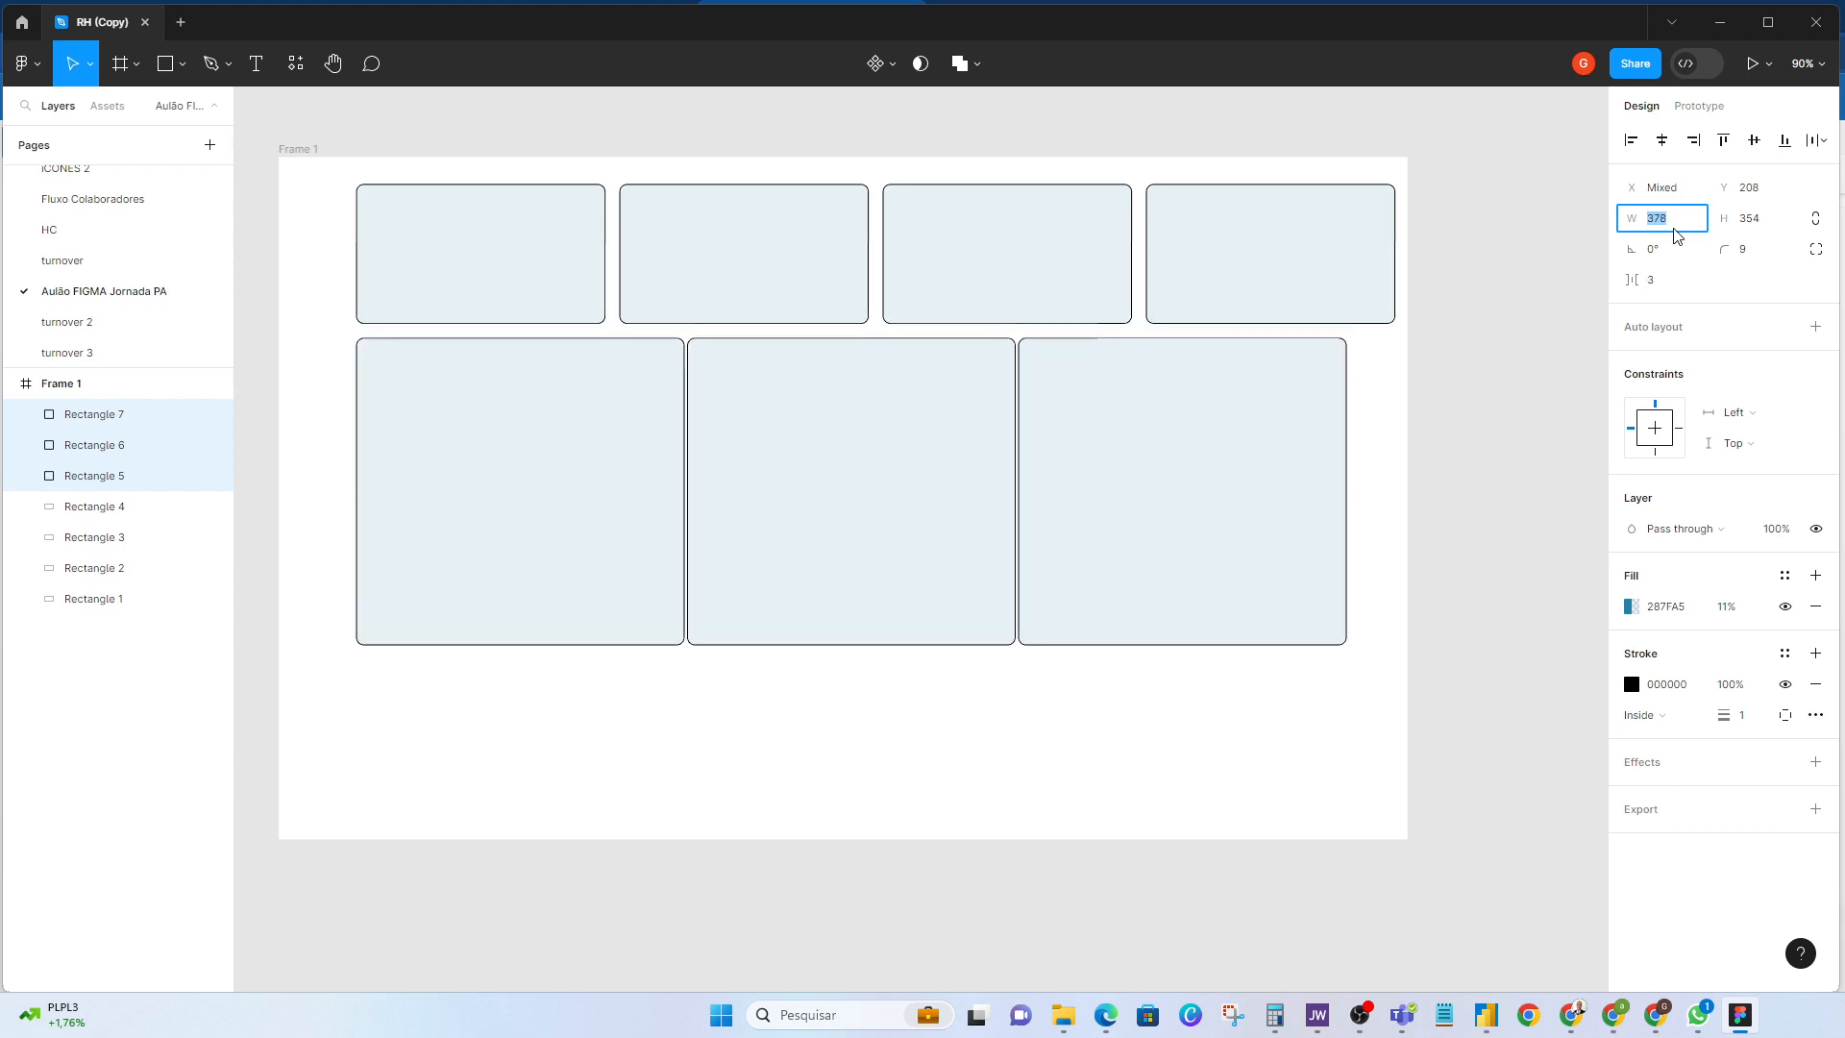
key(Up)
key(Up)
key(Up)
key(Up)
key(Up)
key(Up)
key(Up)
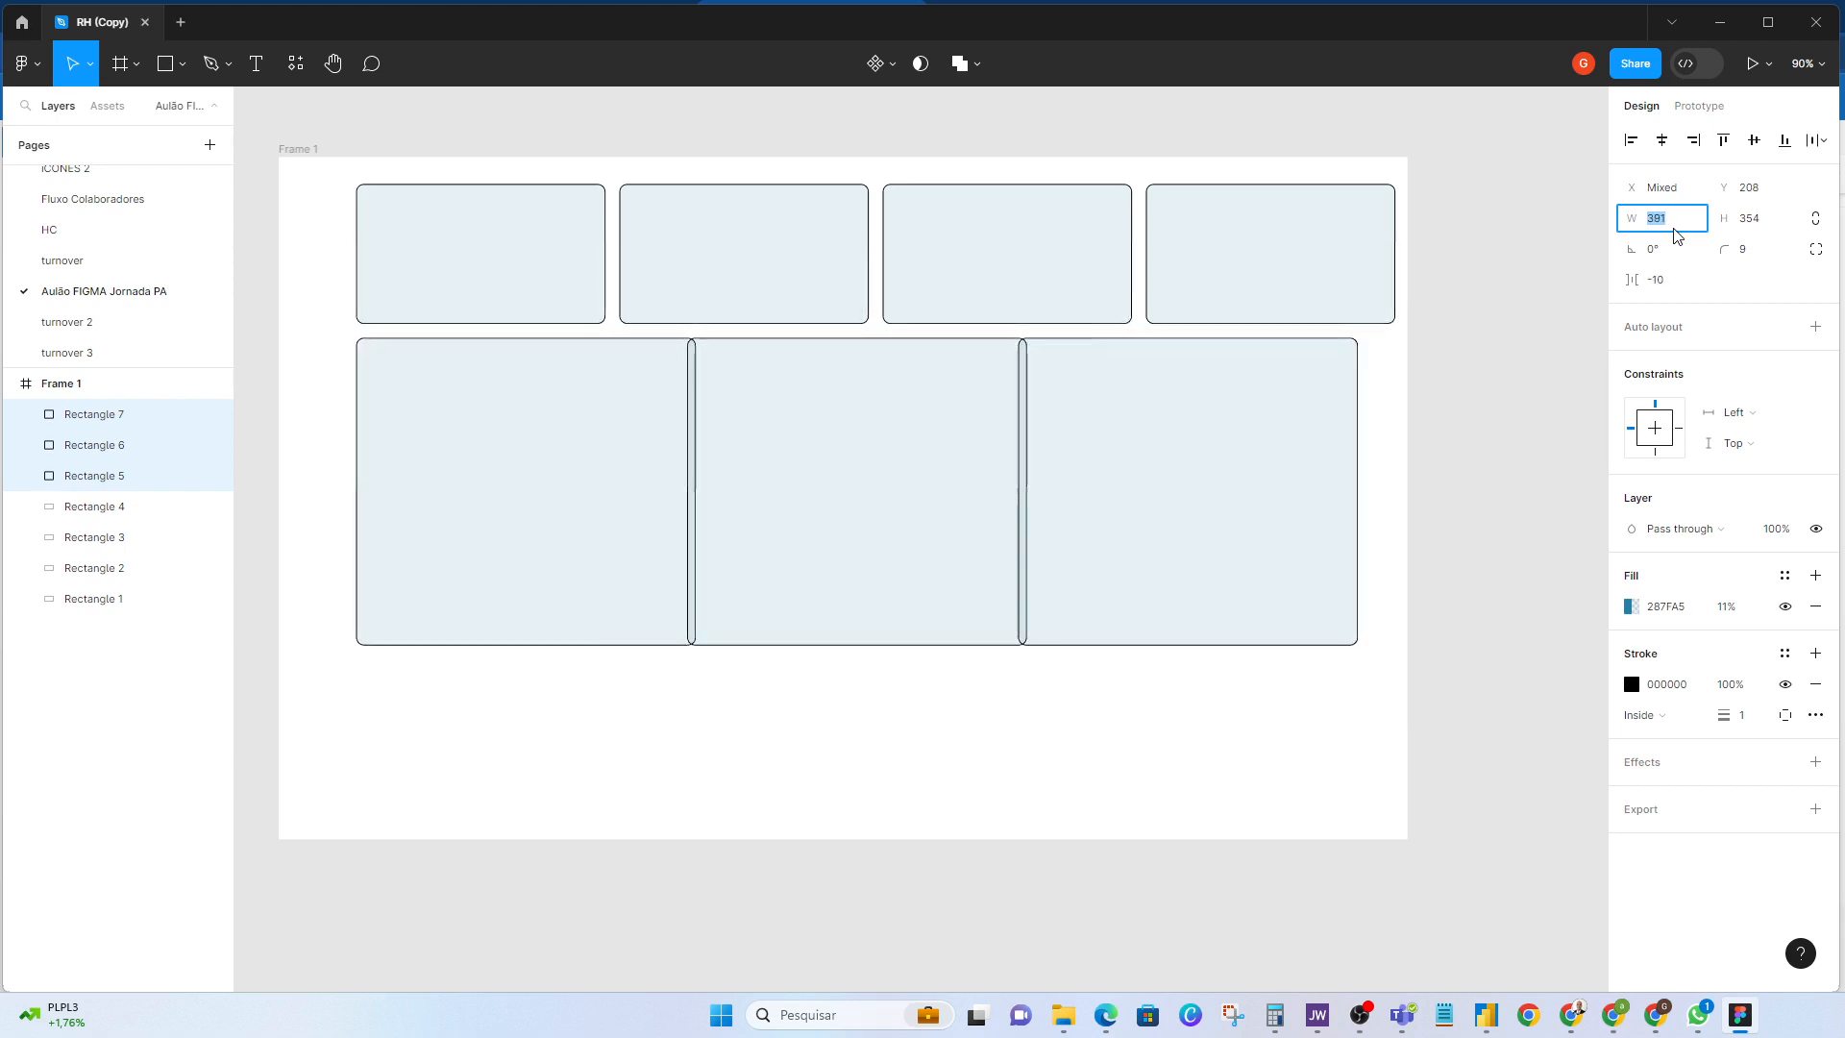
click(1663, 282)
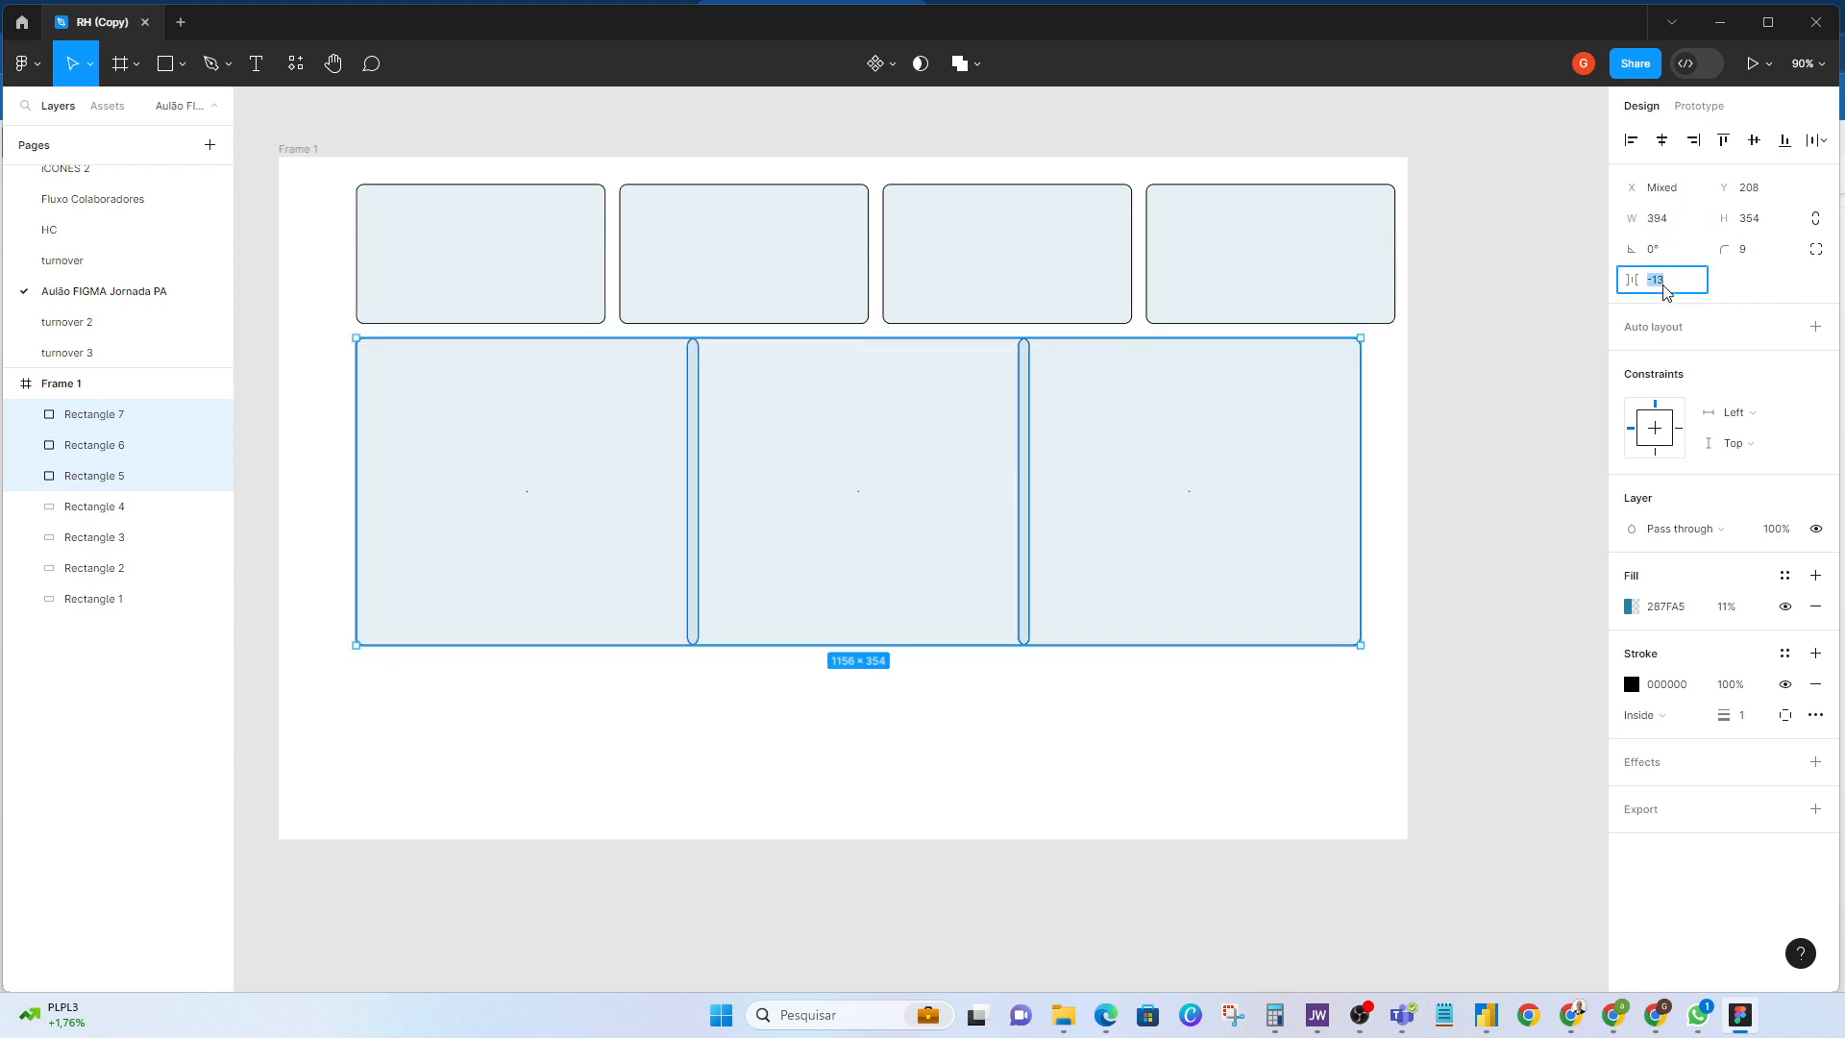
key(Return)
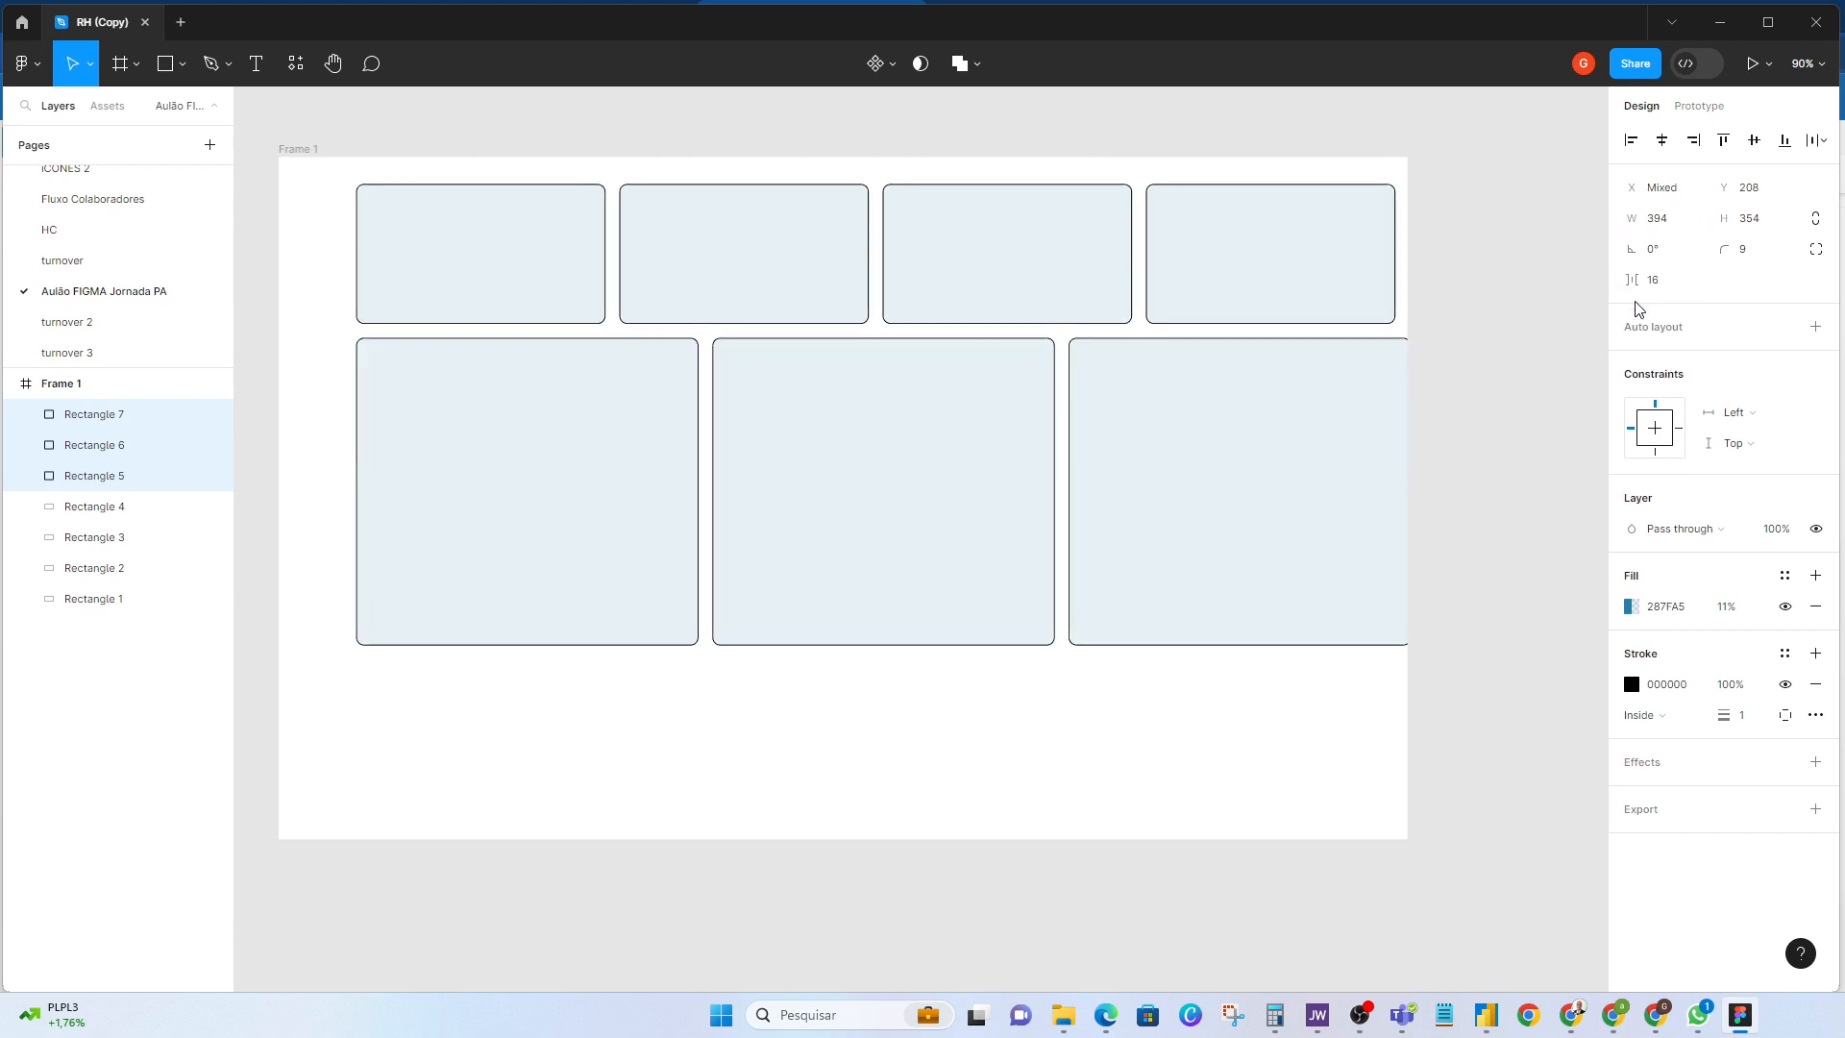
Step: Reduce the width of the three large rectangles together to 382
click(1654, 226)
key(Down)
key(Down)
key(Down)
key(Down)
key(Down)
key(Down)
key(Down)
key(Down)
key(Down)
key(Down)
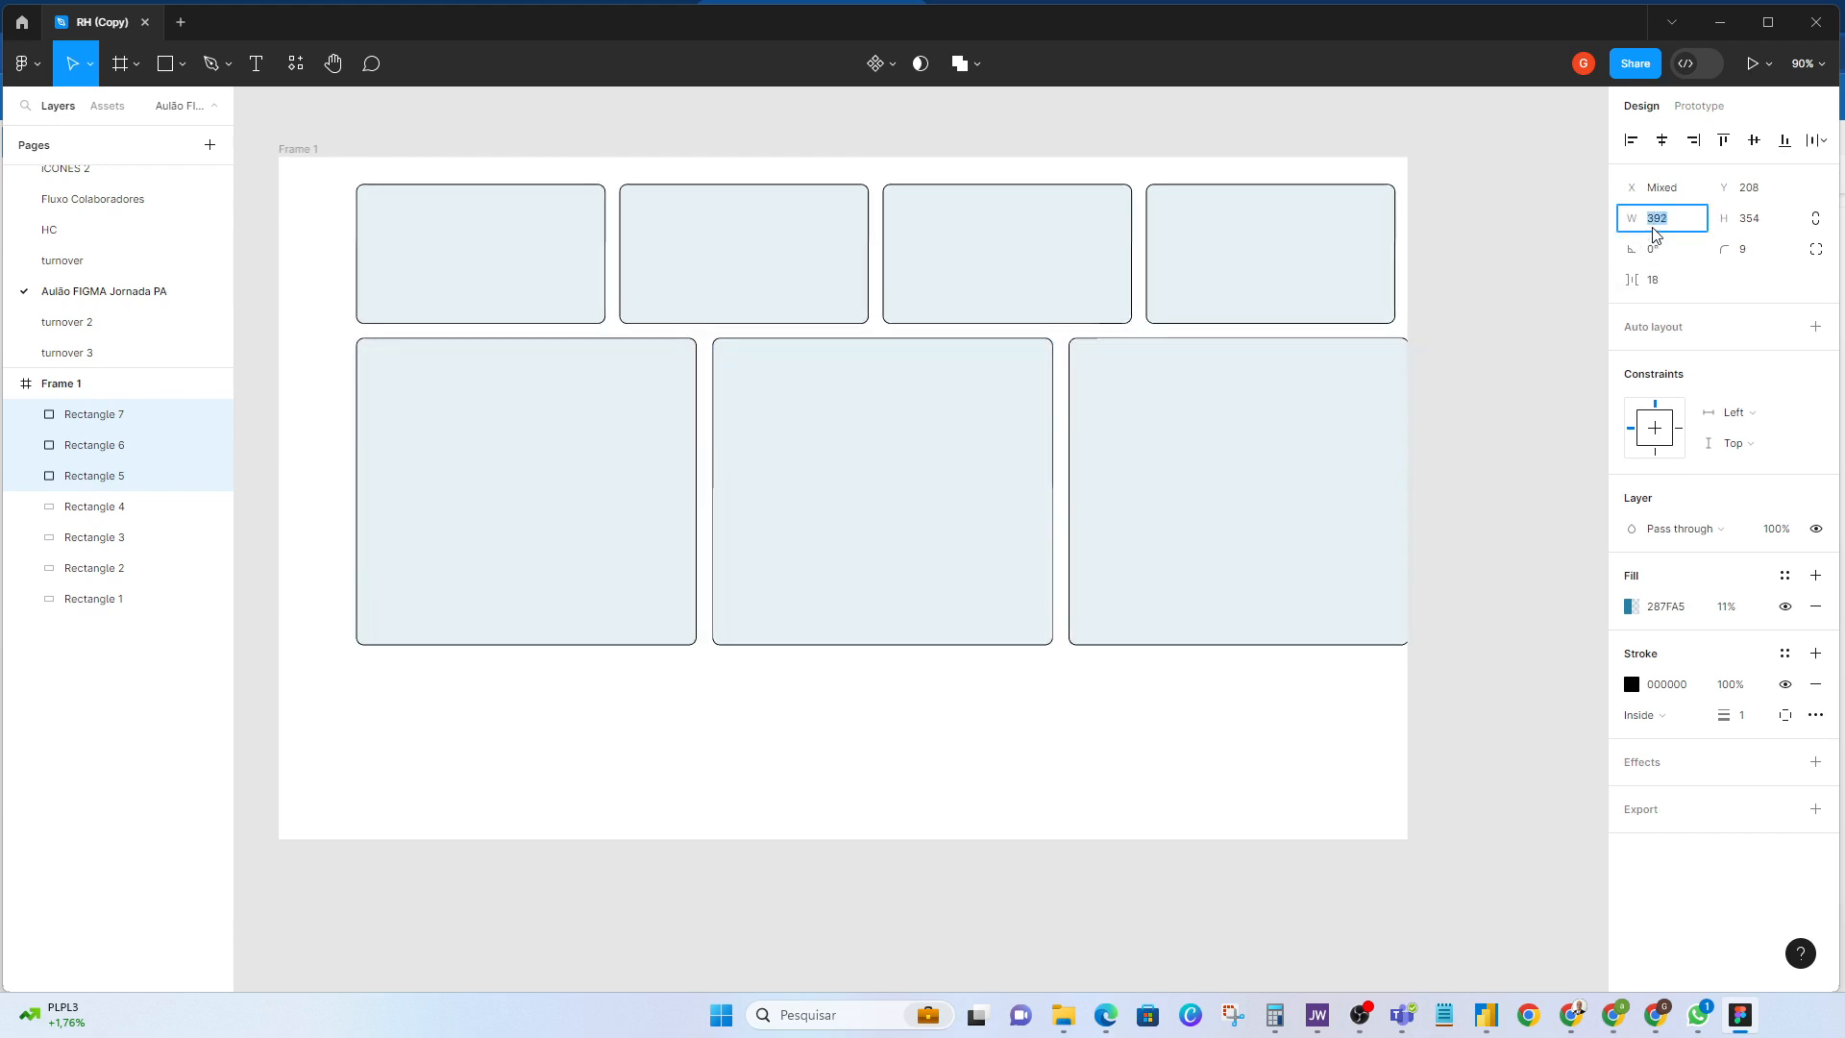
key(Down)
key(Down)
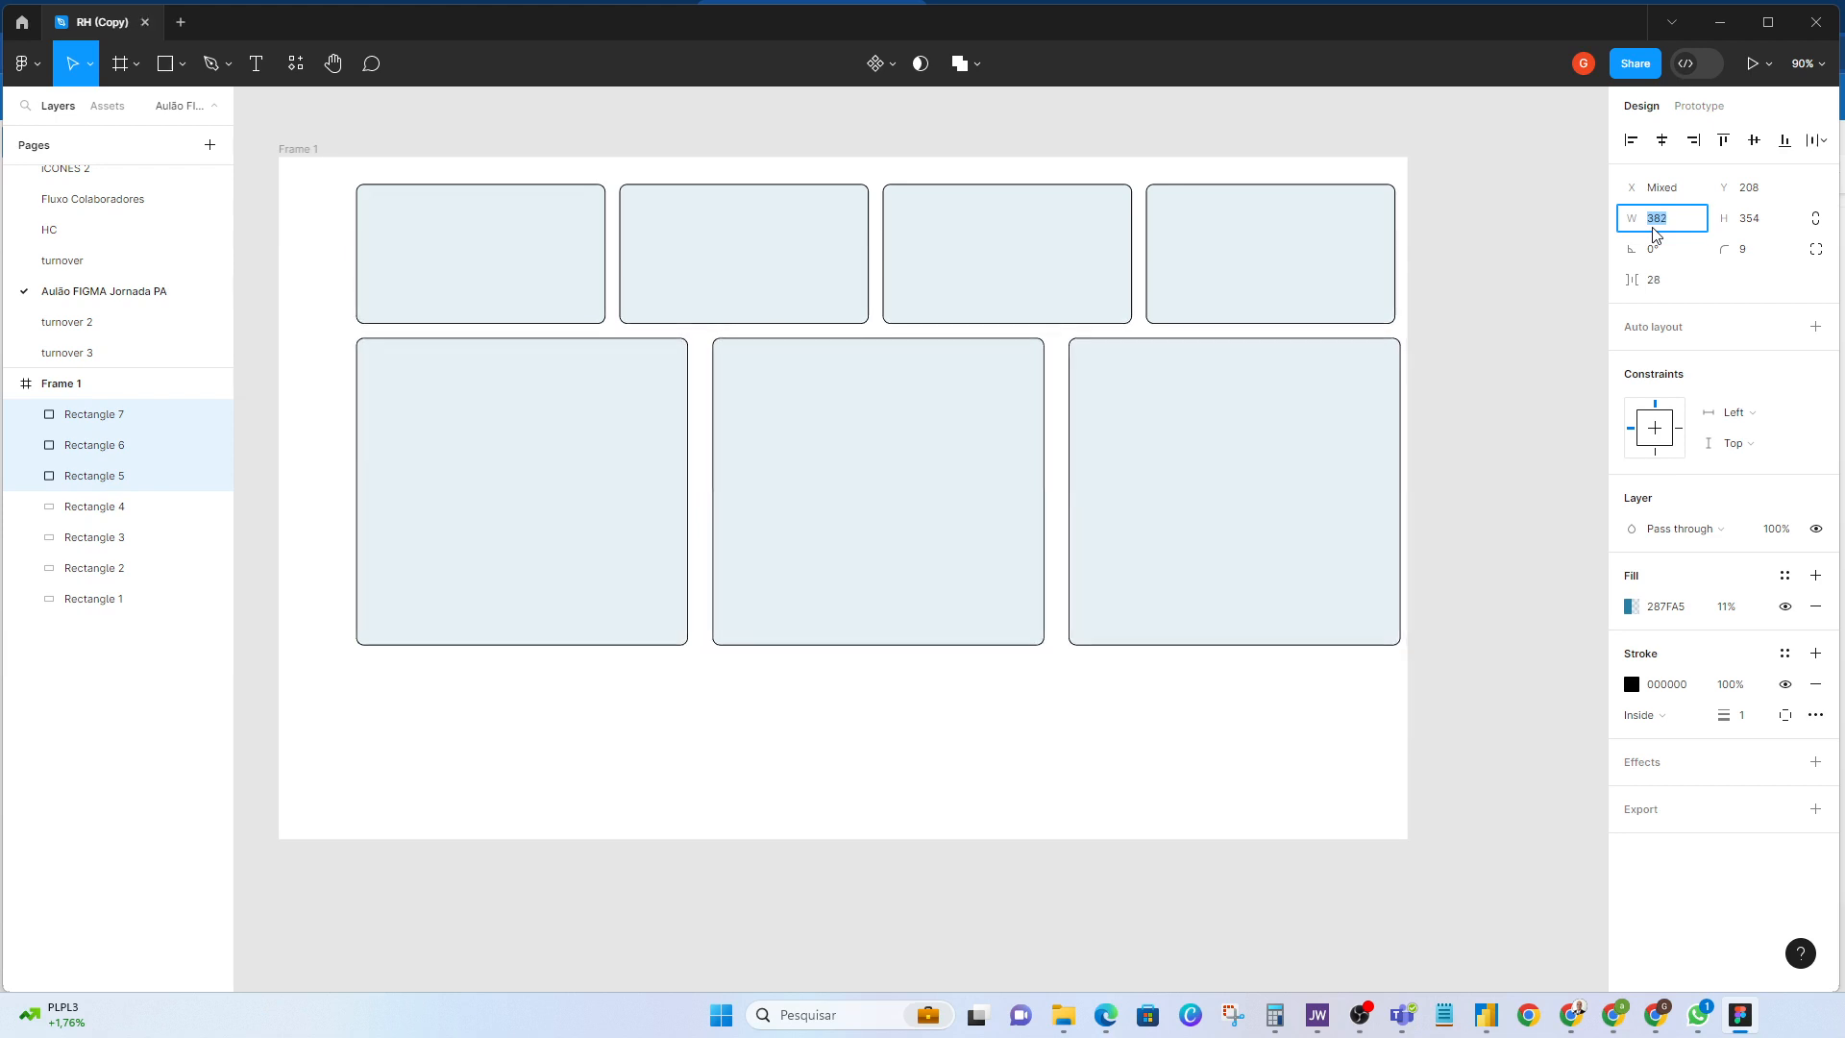
Step: Move the three large rectangles flush with the top row's right edge at Y 207 and set their horizontal spacing to 16
drag(1346, 490, 1346, 490)
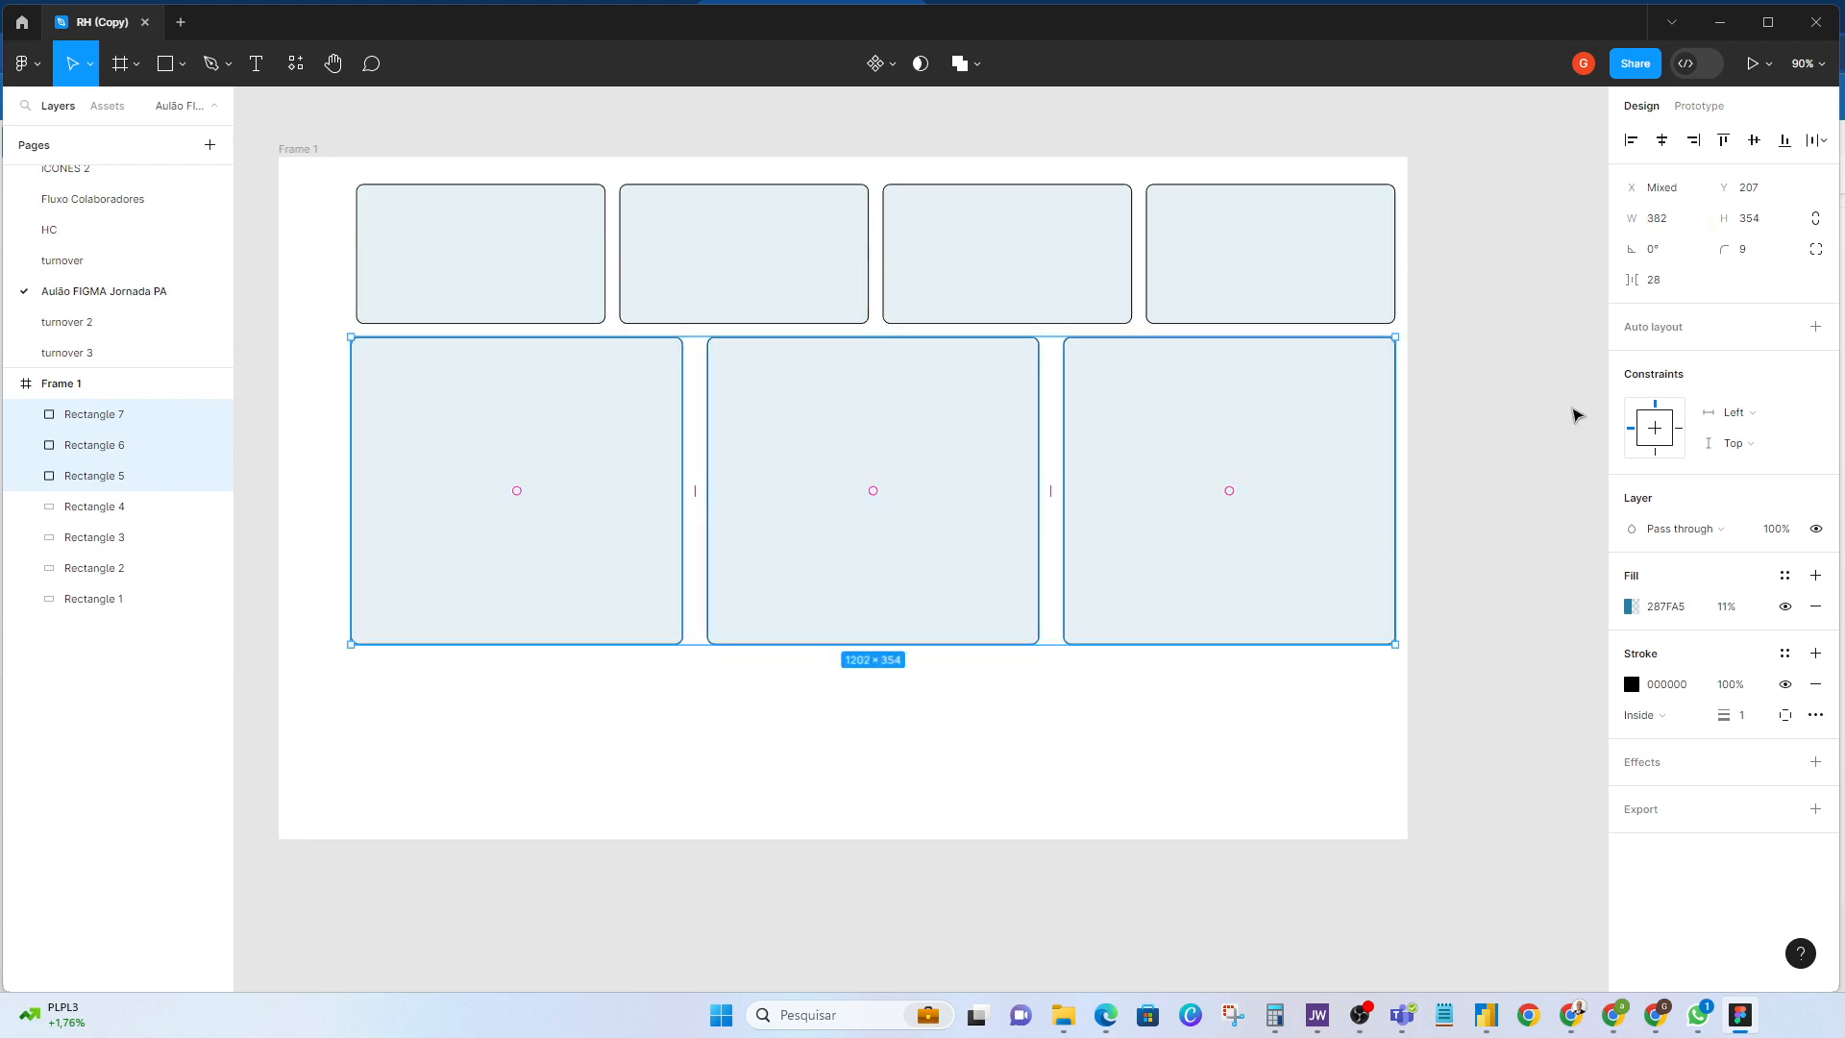
click(1659, 284)
key(Return)
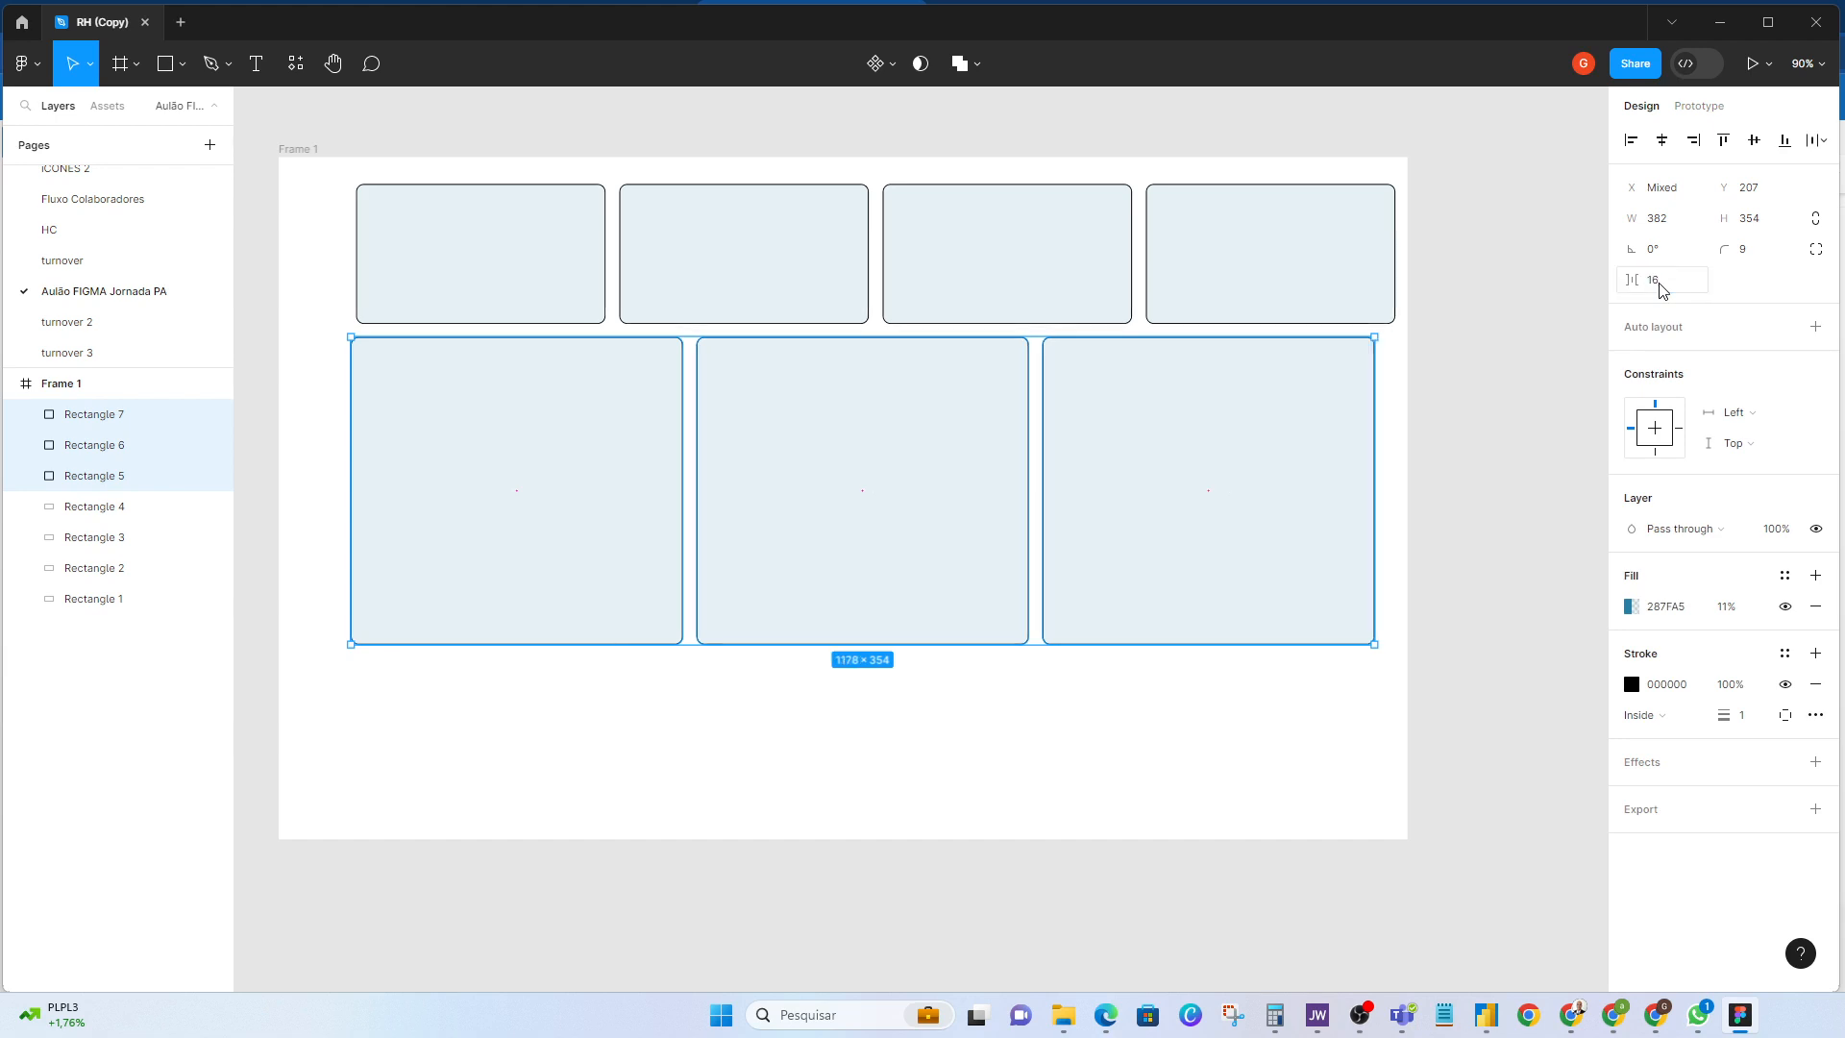
click(1513, 536)
Step: Set the width of the third large rectangle to 385, and the first and second ones to the same width
click(1160, 520)
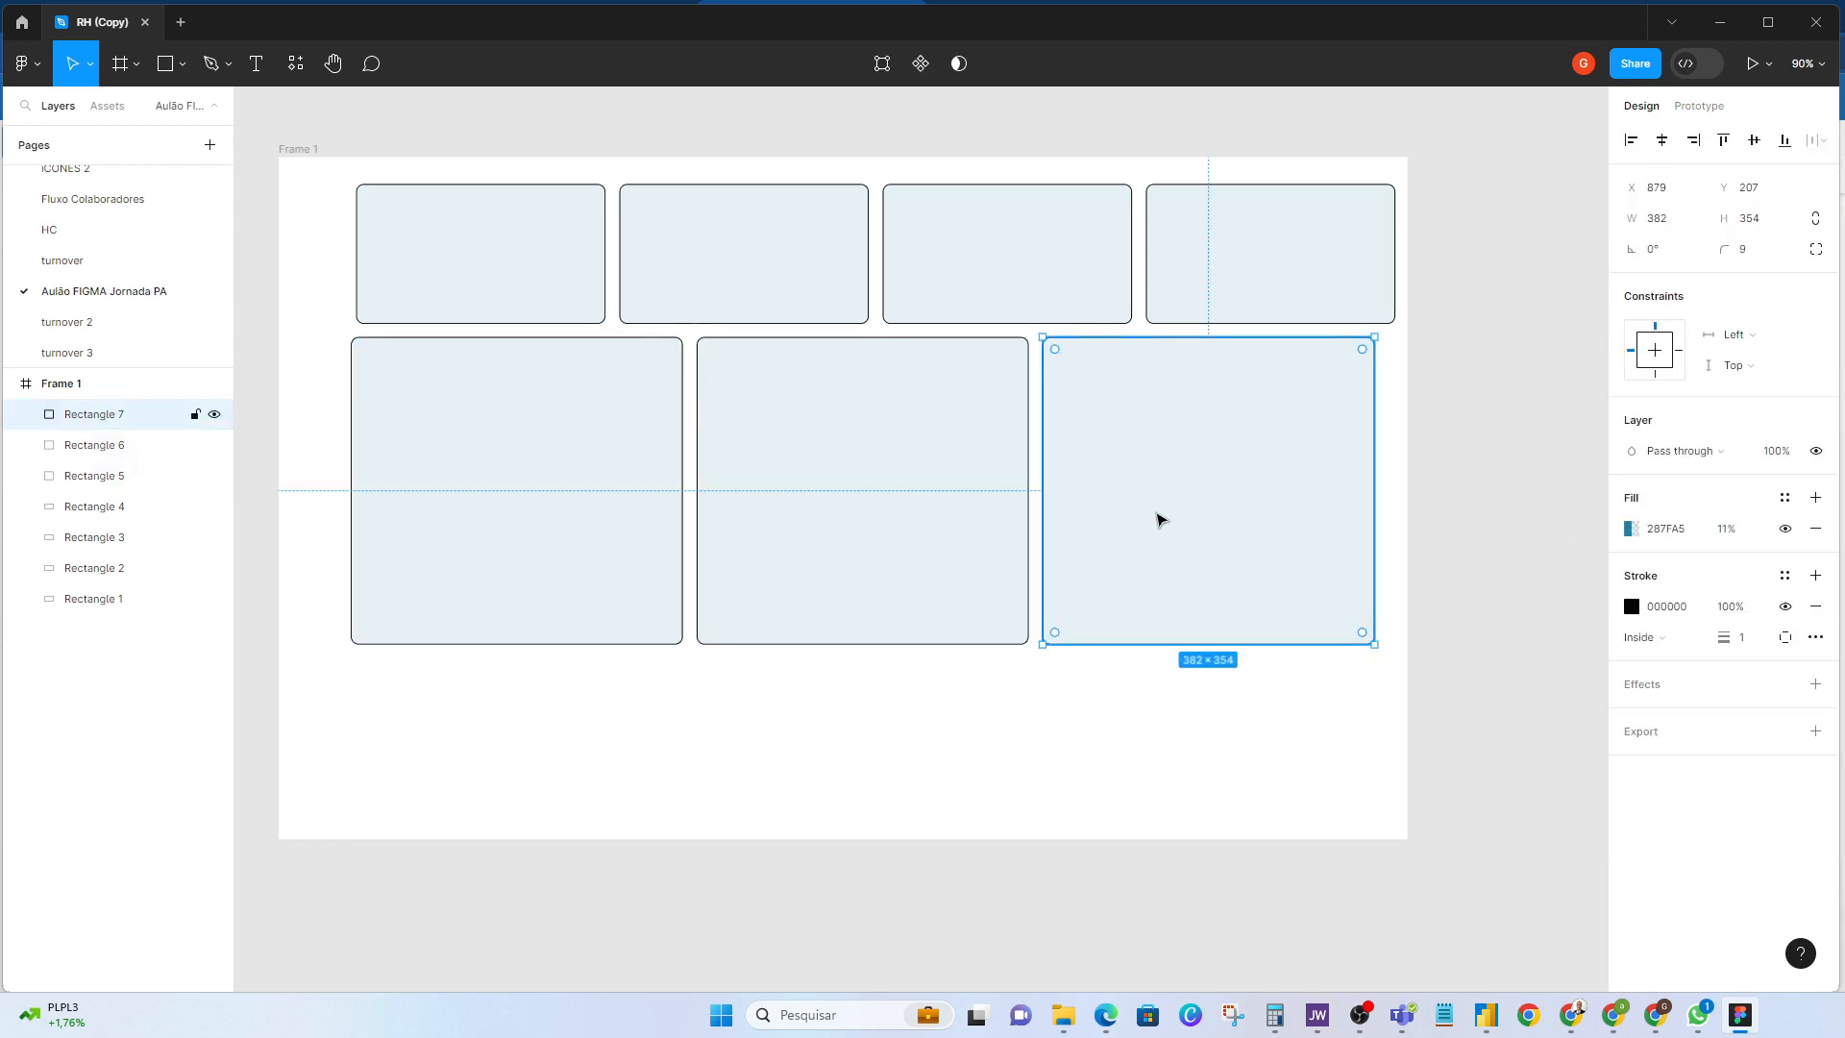
click(1670, 218)
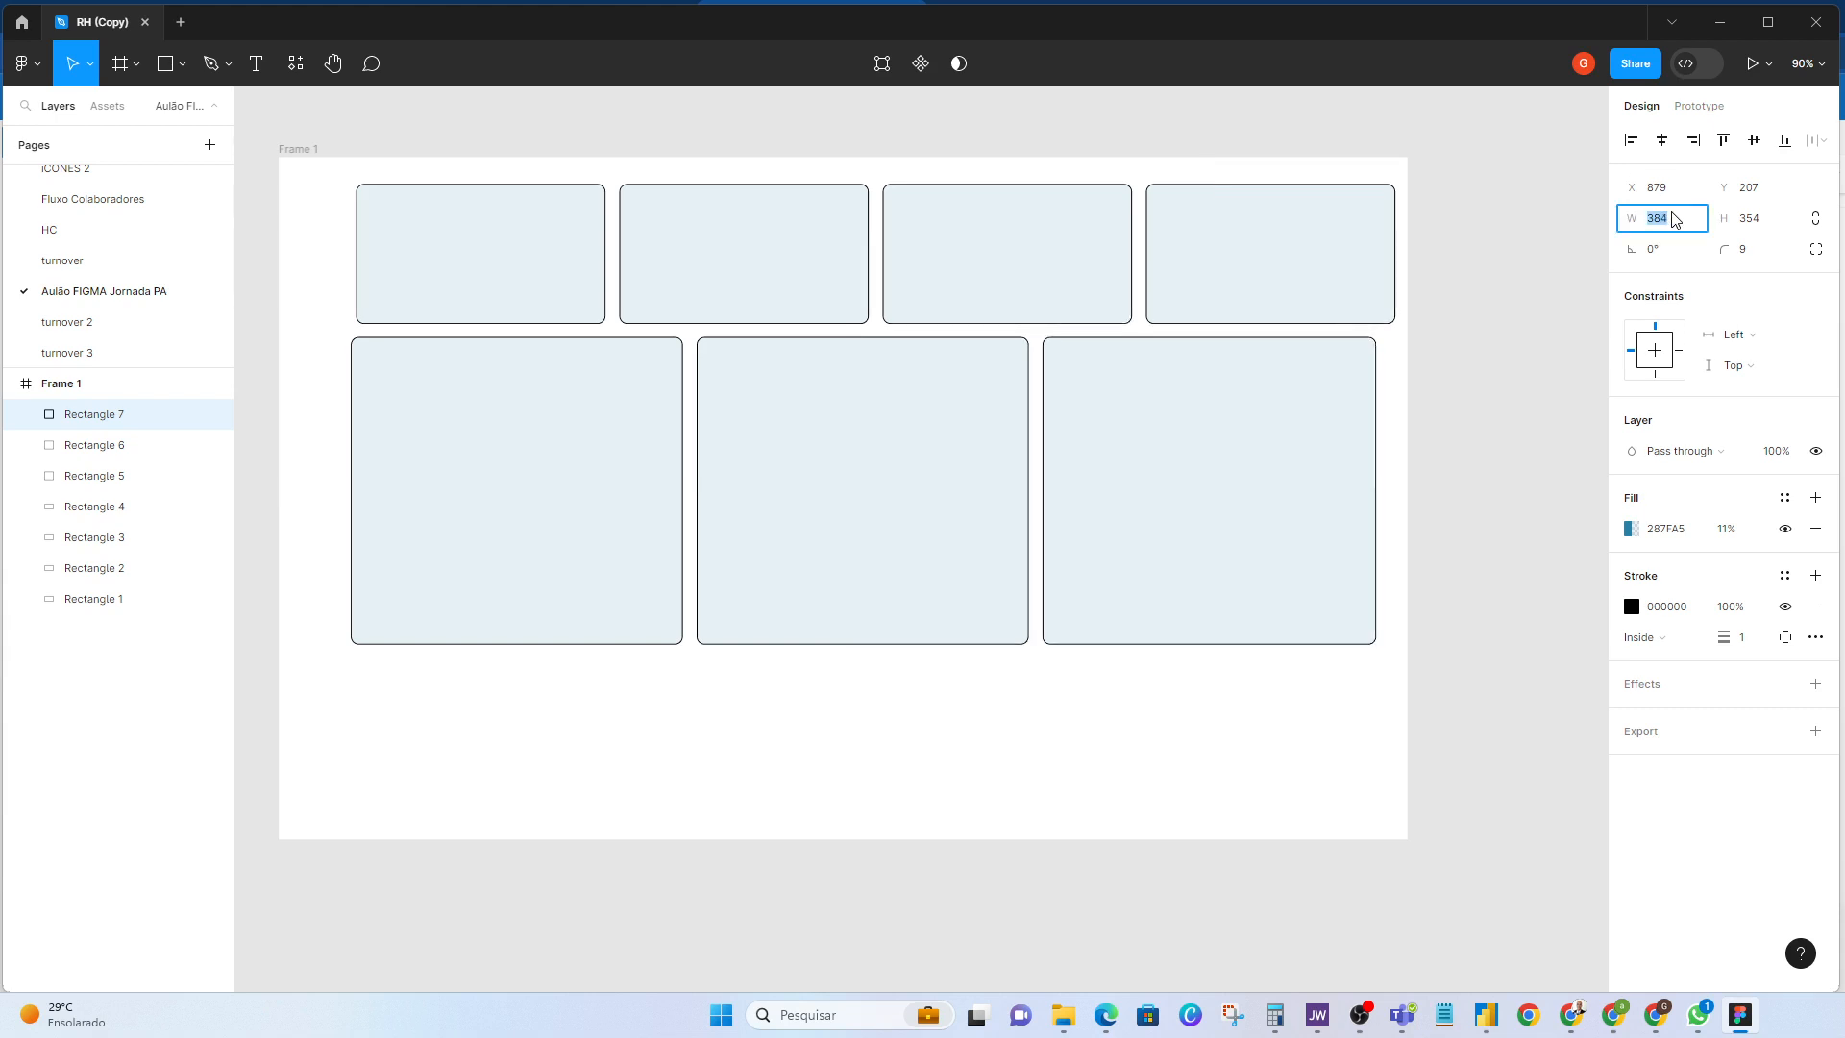
click(892, 415)
shift+click(599, 453)
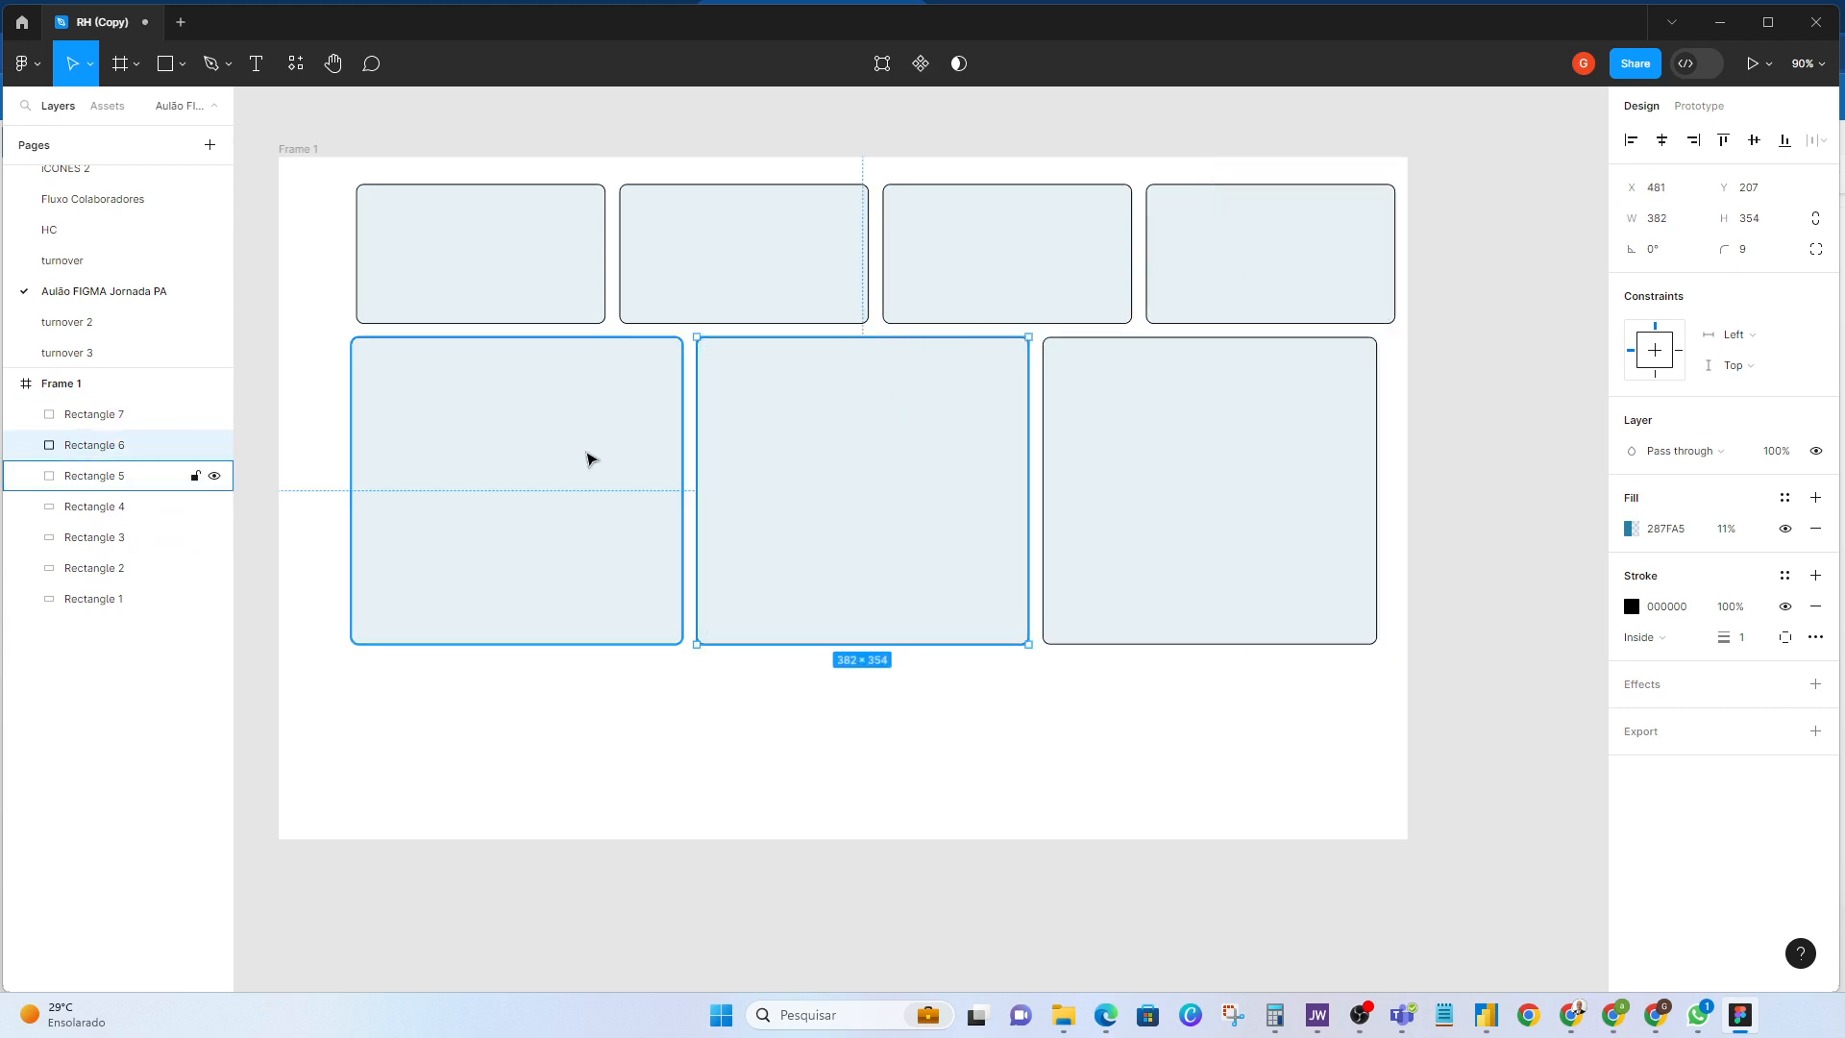
click(1664, 220)
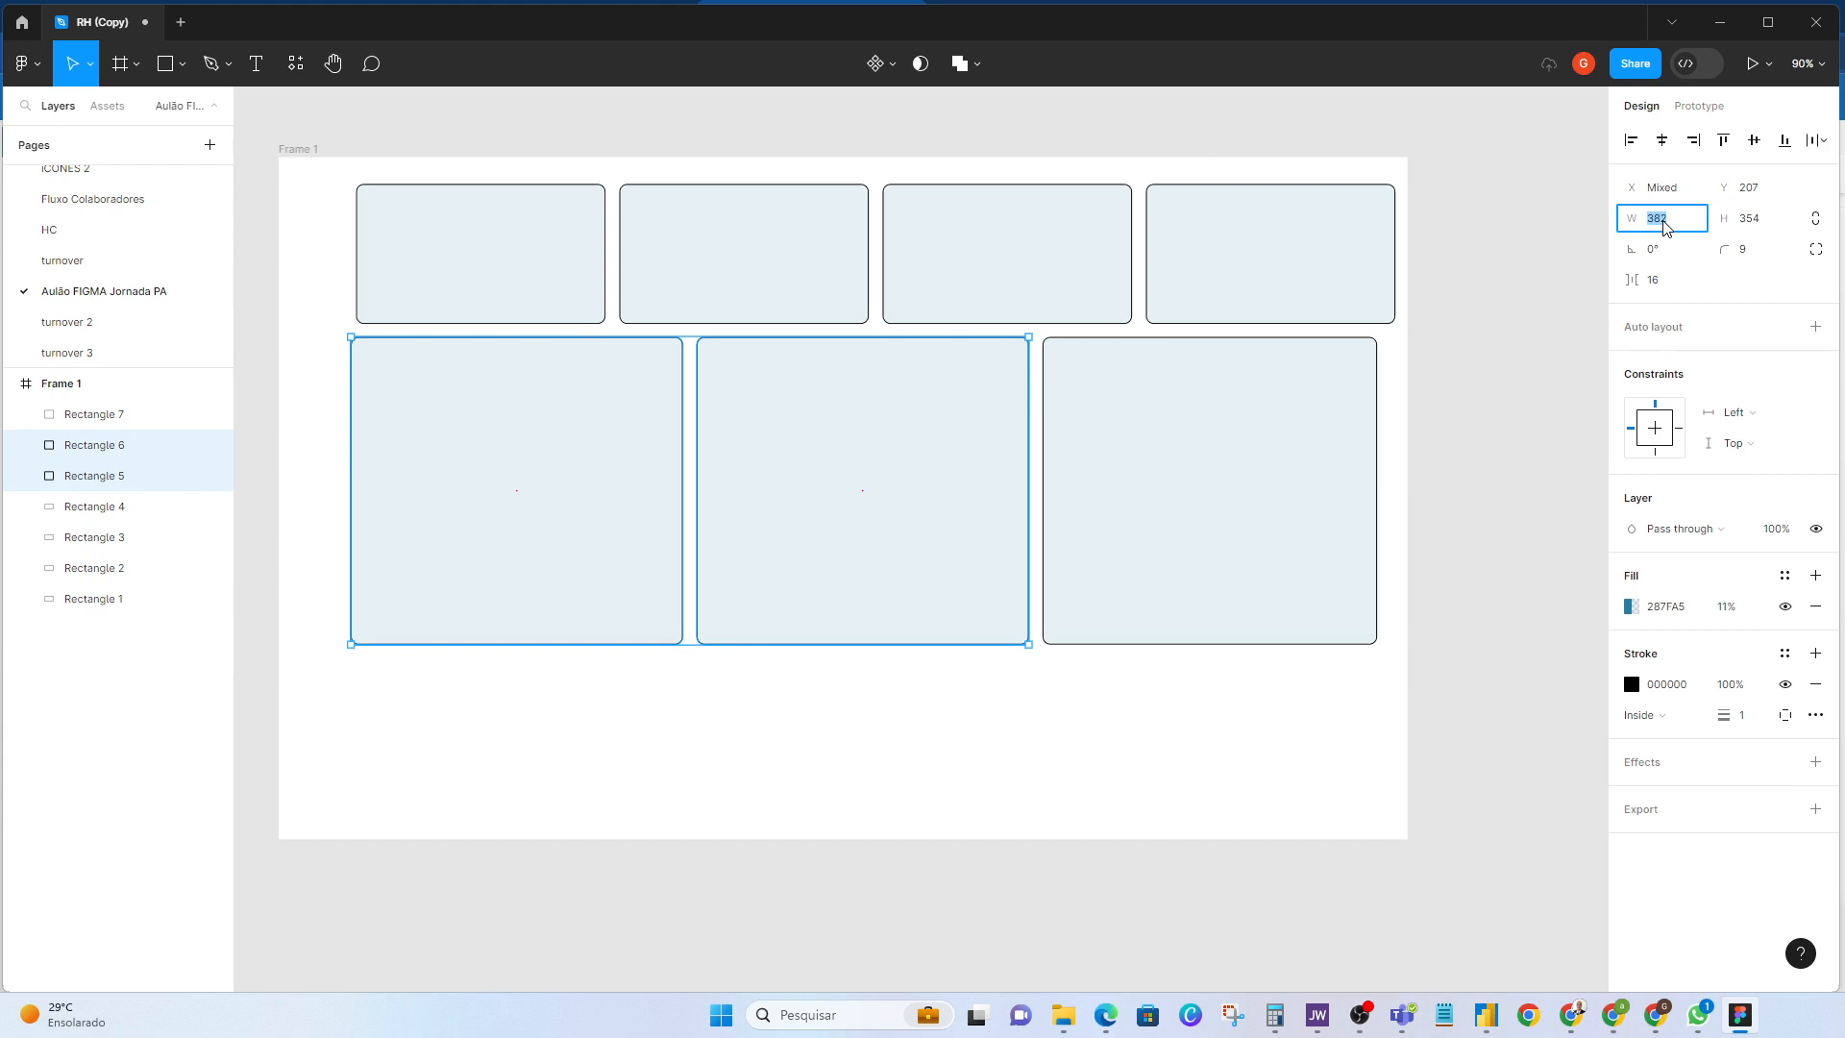
key(Return)
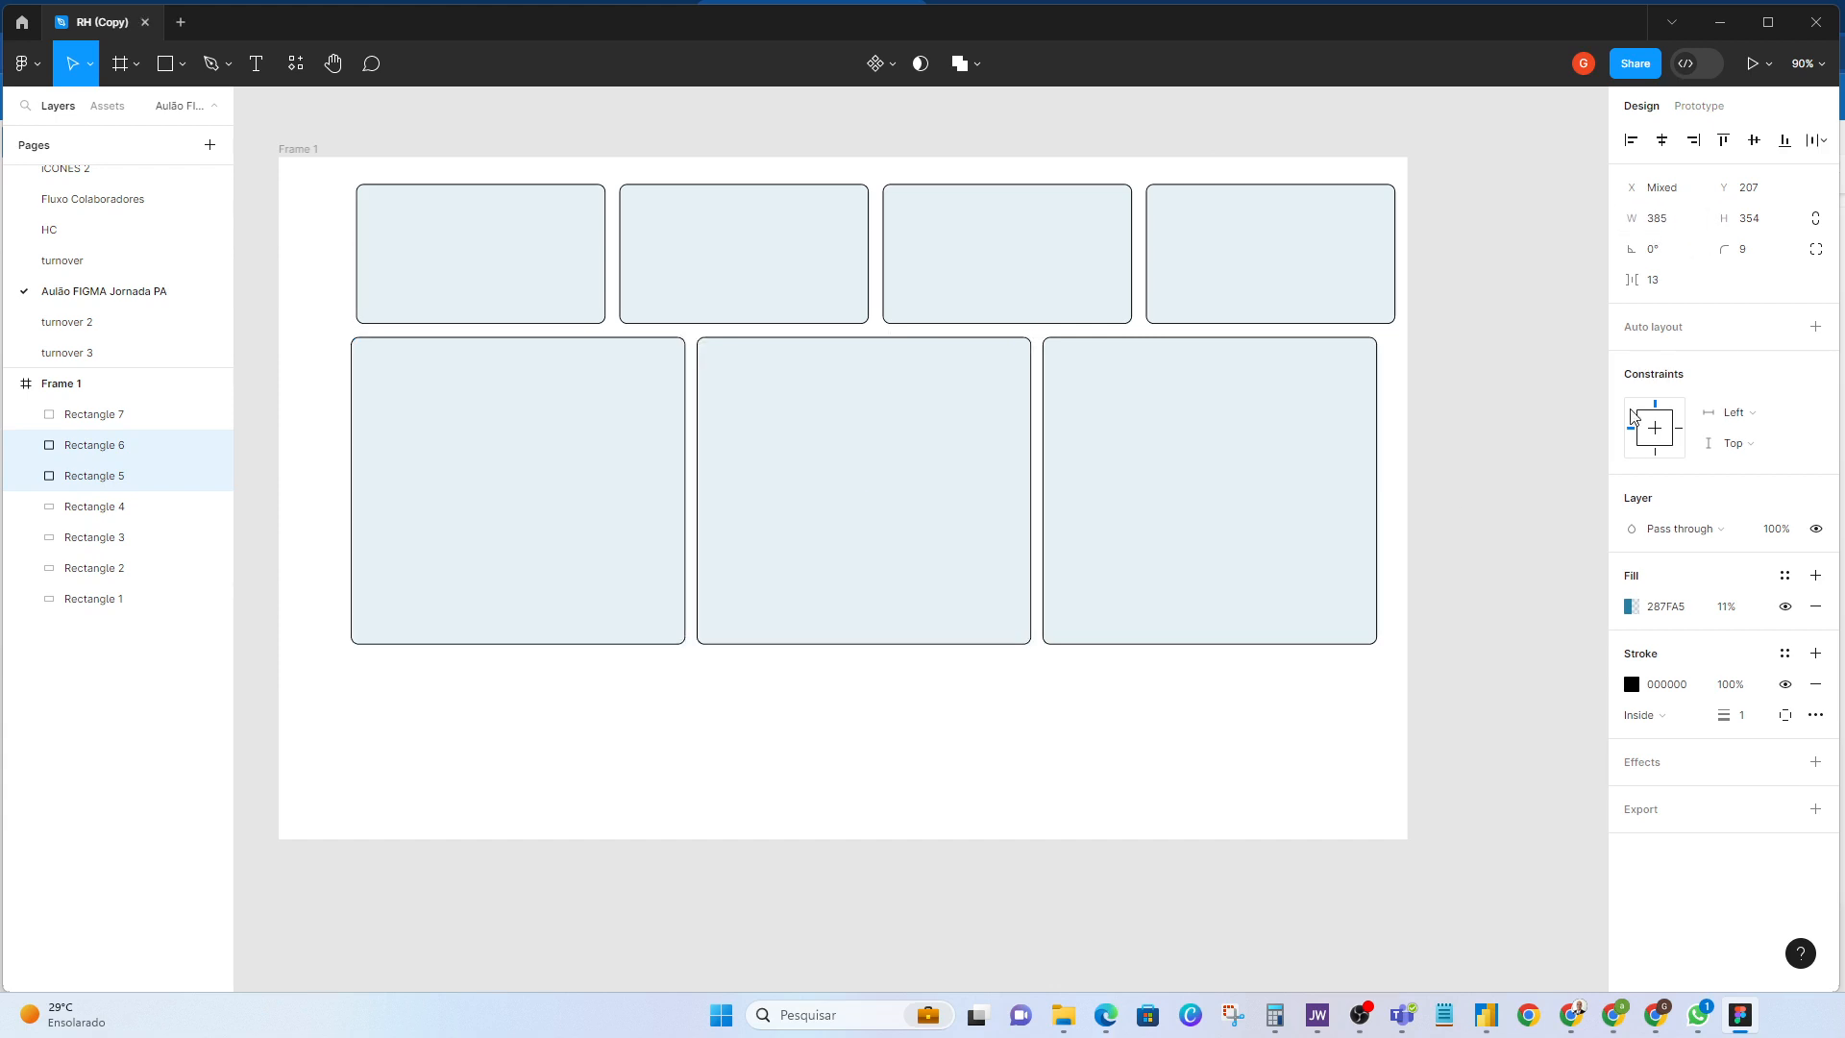
Step: Move the third large rectangle to X 900 and resize the first one's left edge to match the top row's left edge
drag(1264, 484, 1283, 483)
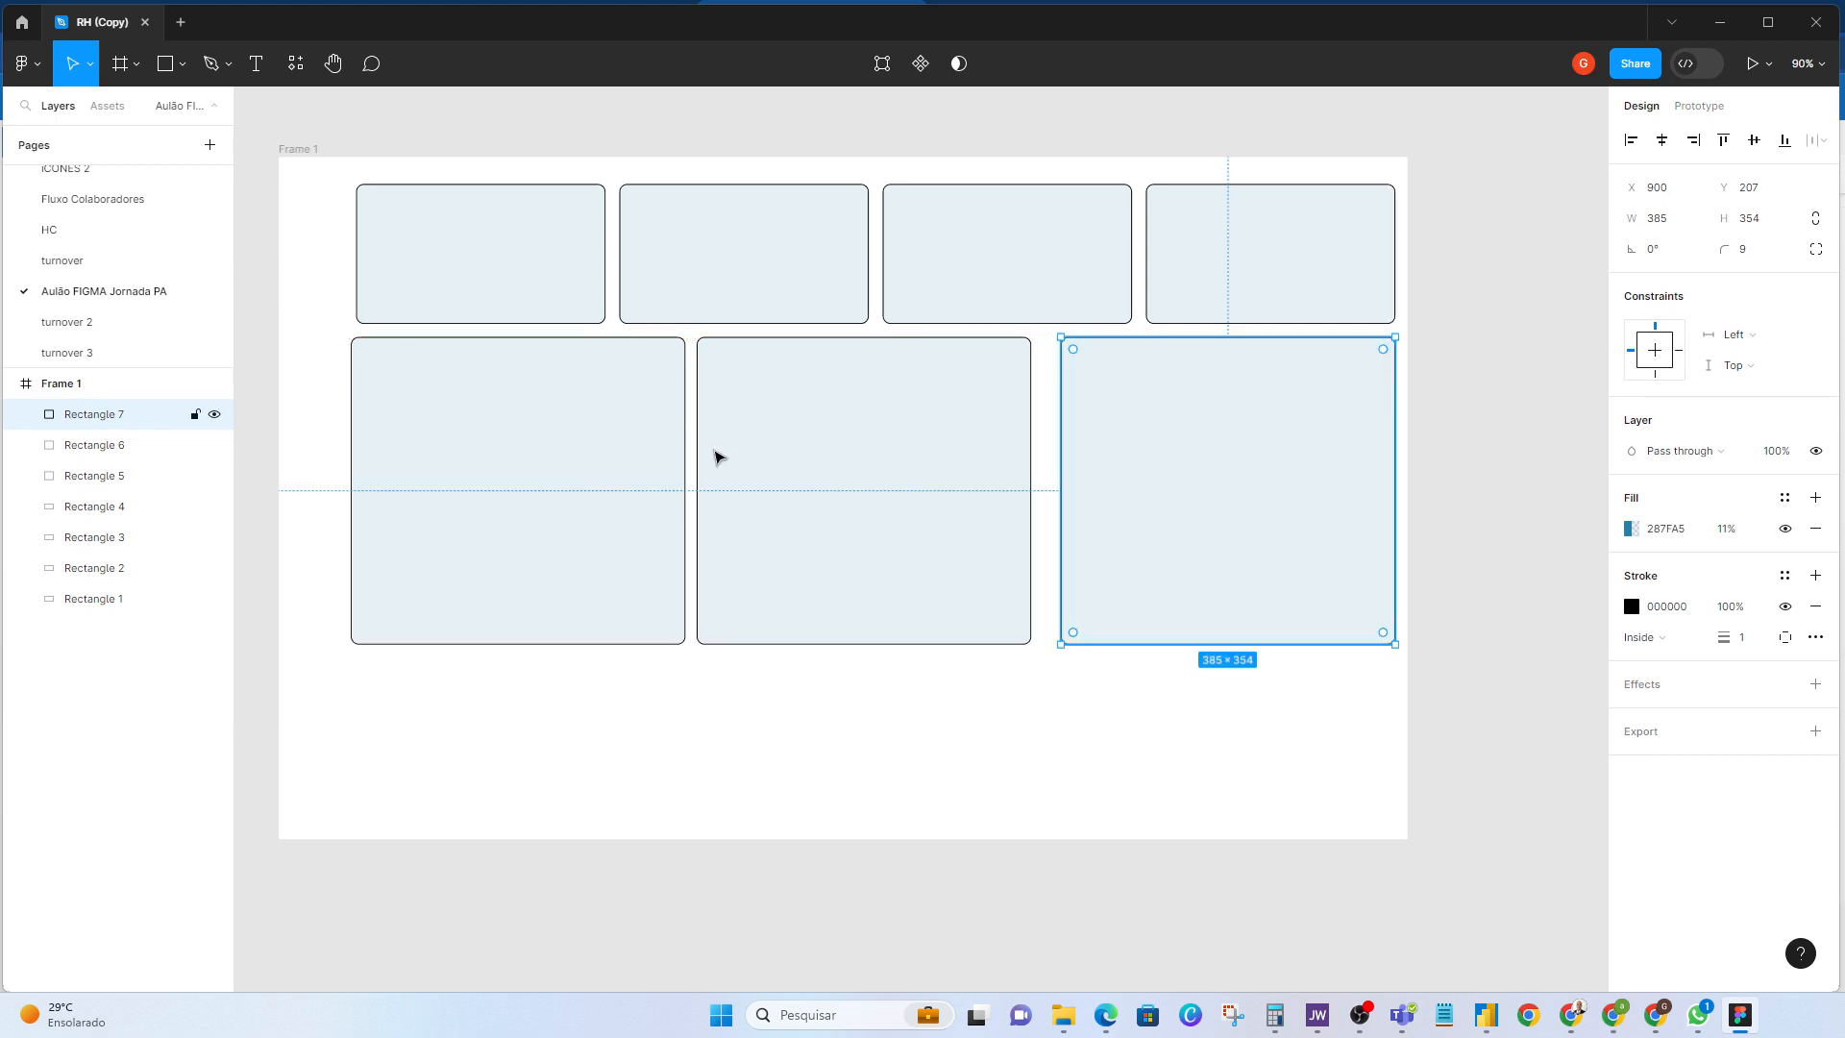
click(507, 433)
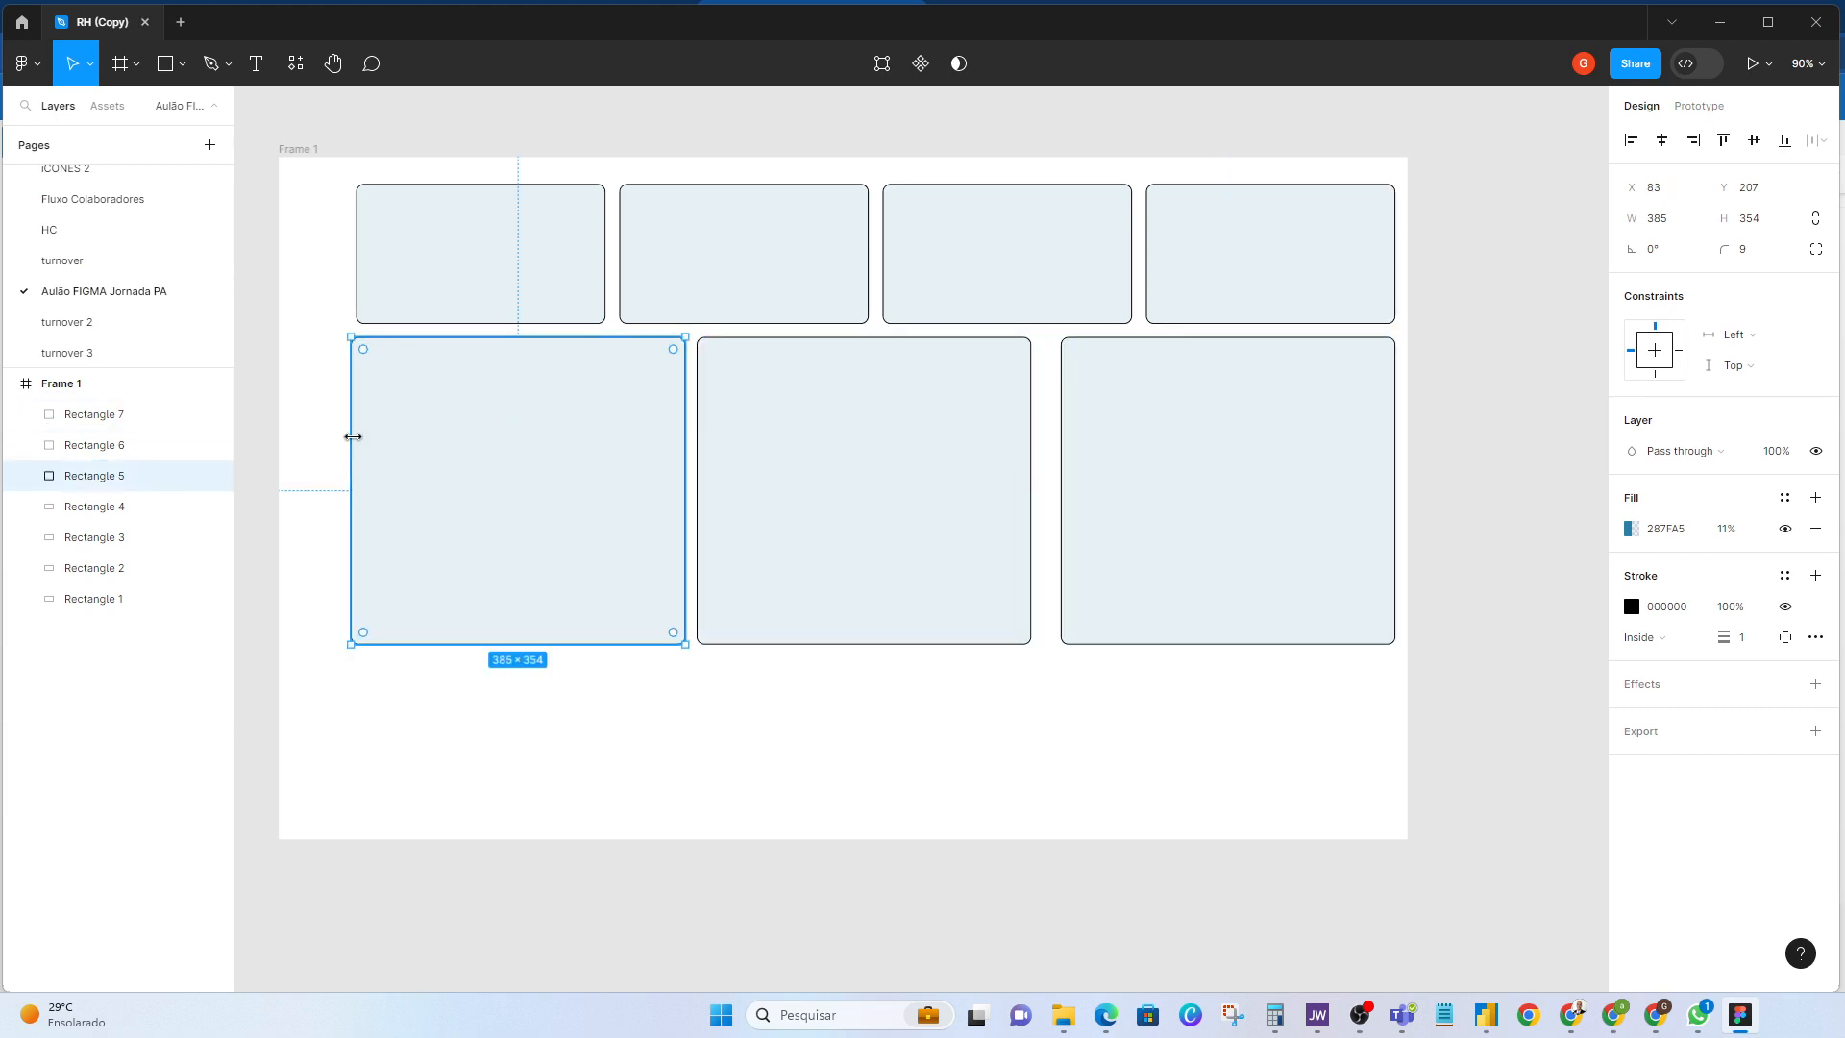
drag(359, 437, 356, 437)
Step: Set the width of each of the three large rectangles to 380, one by one
click(846, 456)
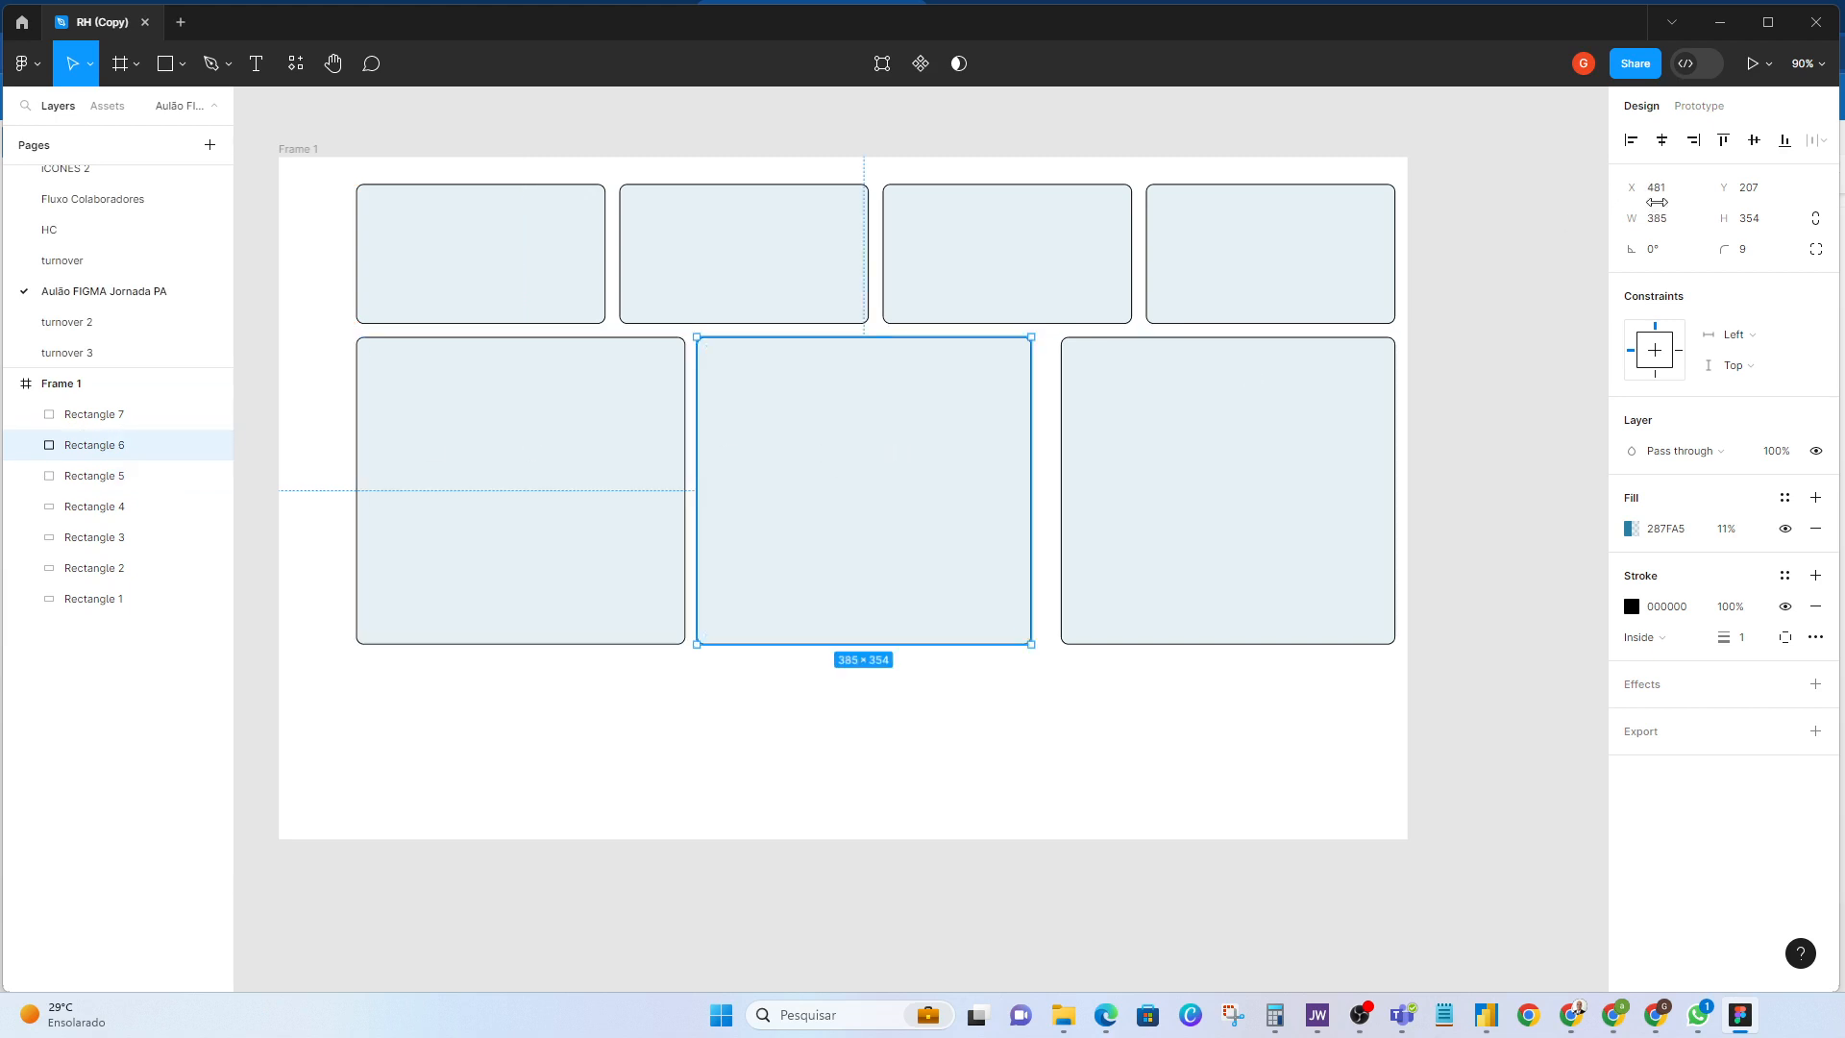
click(1699, 227)
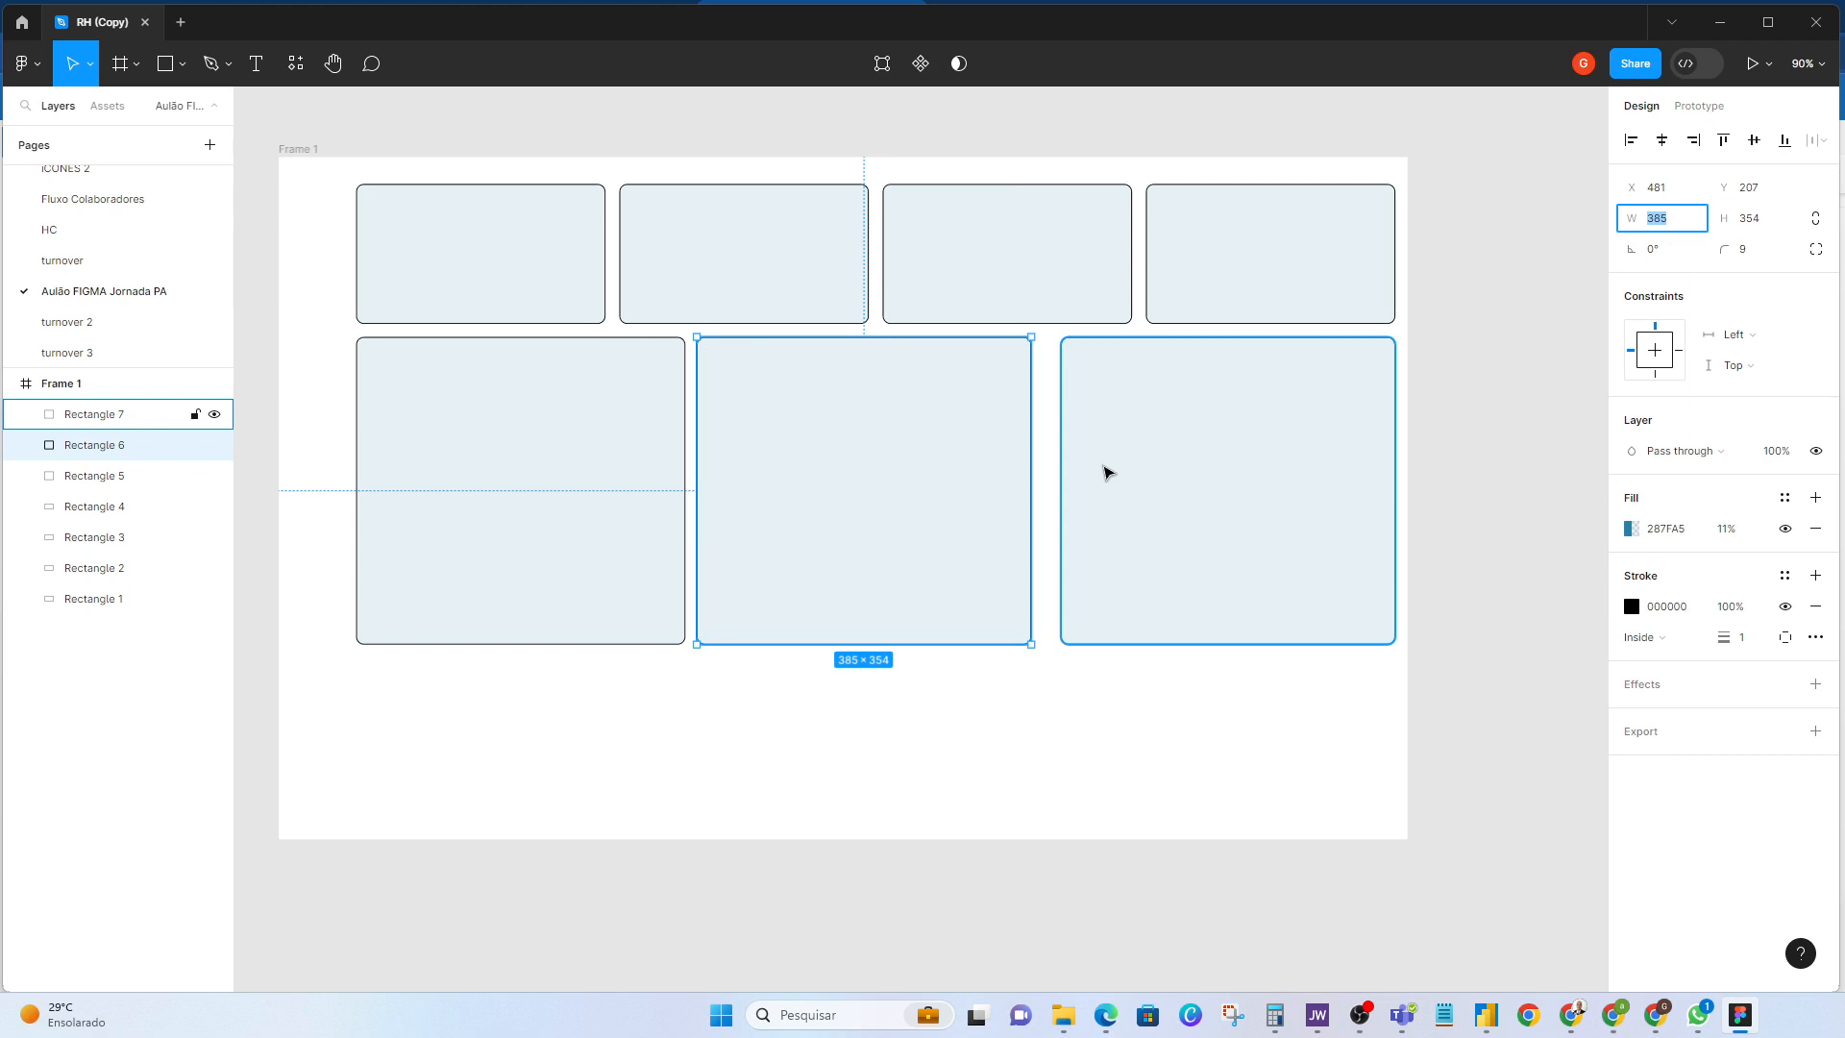
text(382)
key(Return)
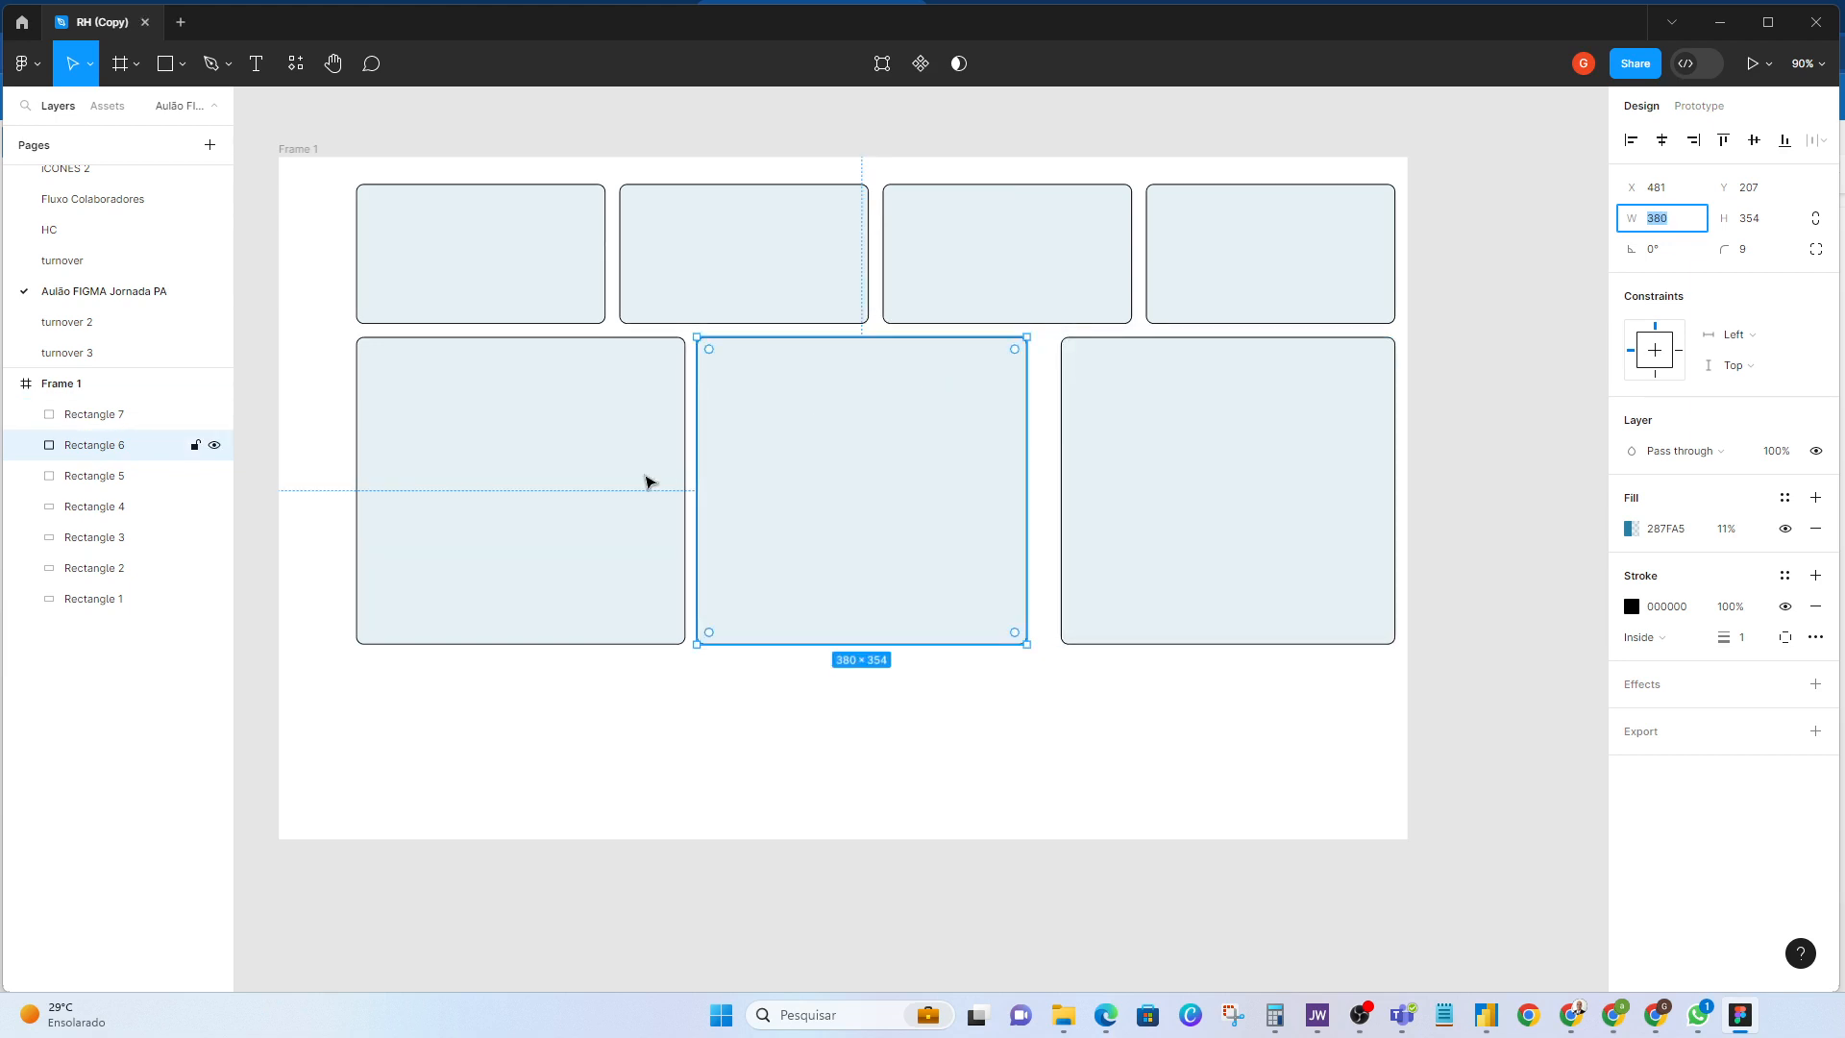
click(642, 482)
click(1655, 224)
text(385)
key(Return)
click(1276, 486)
click(1706, 231)
text(380)
key(Return)
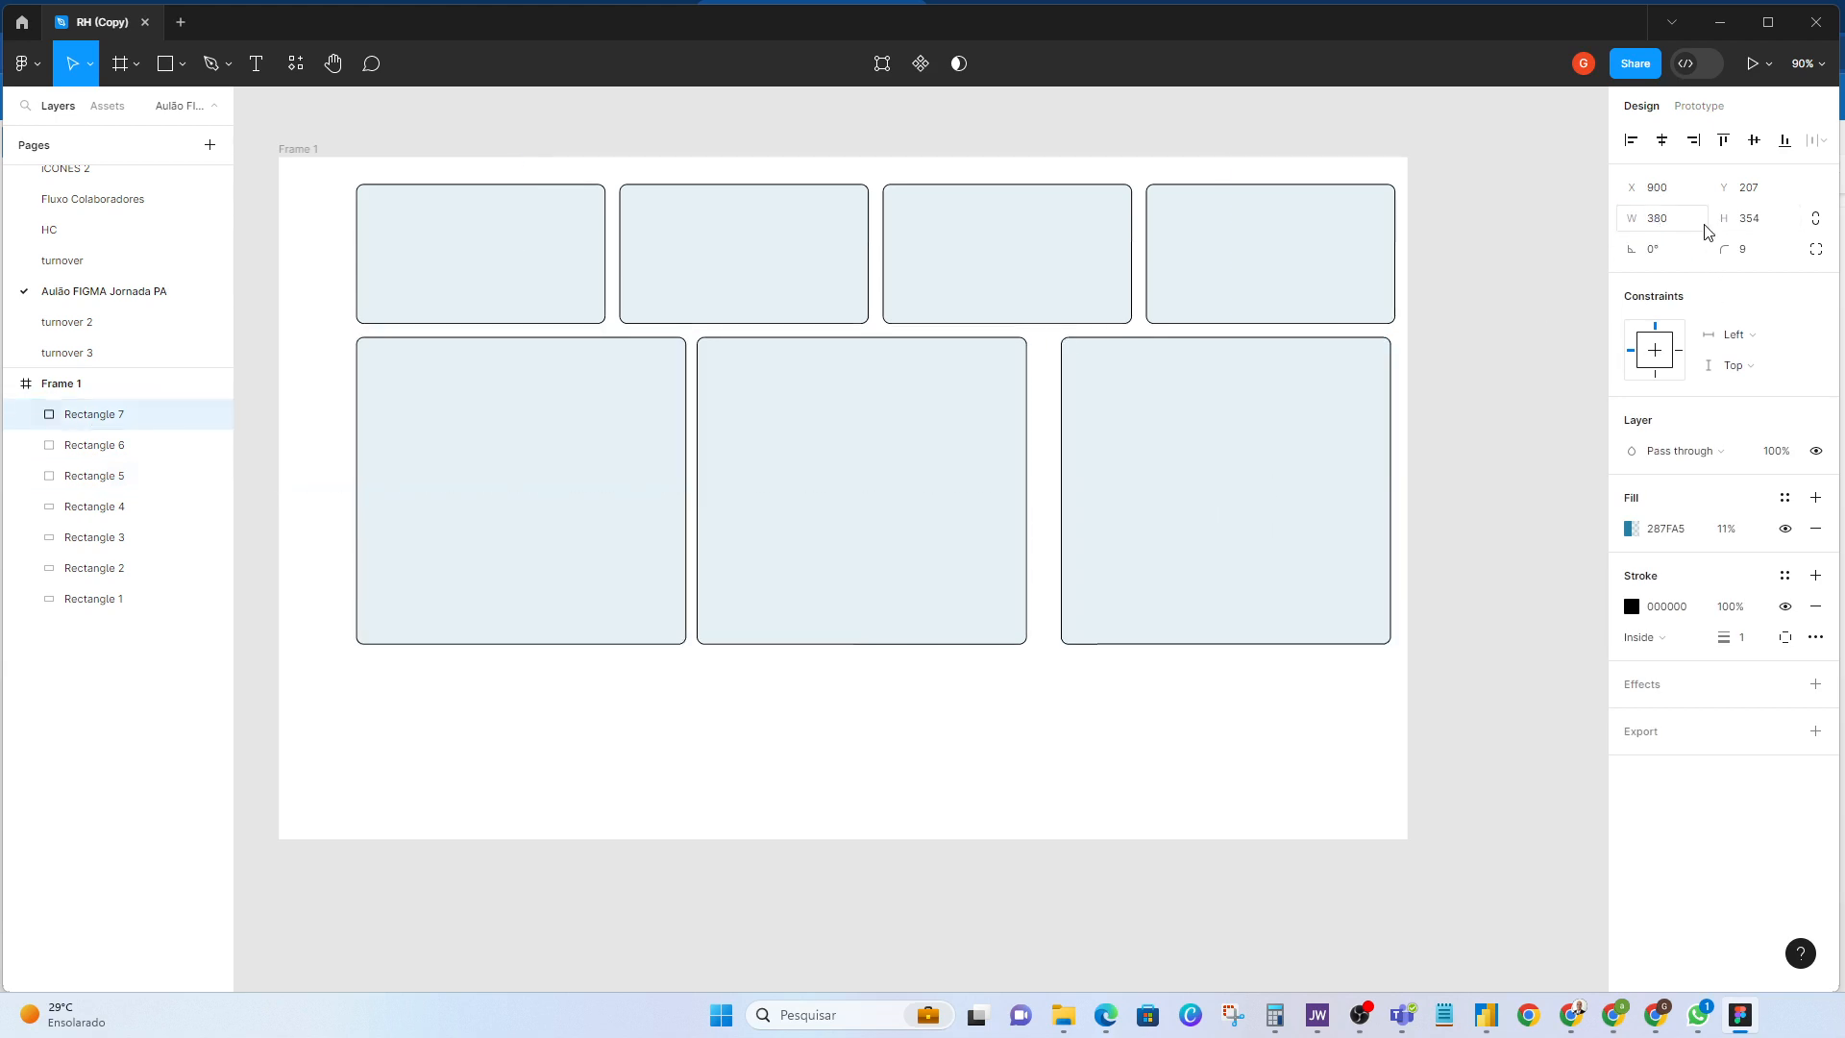
Step: Move the third large rectangle to X 905, flush with the top row, and distribute the horizontal spacing of all three
drag(1220, 503, 1233, 506)
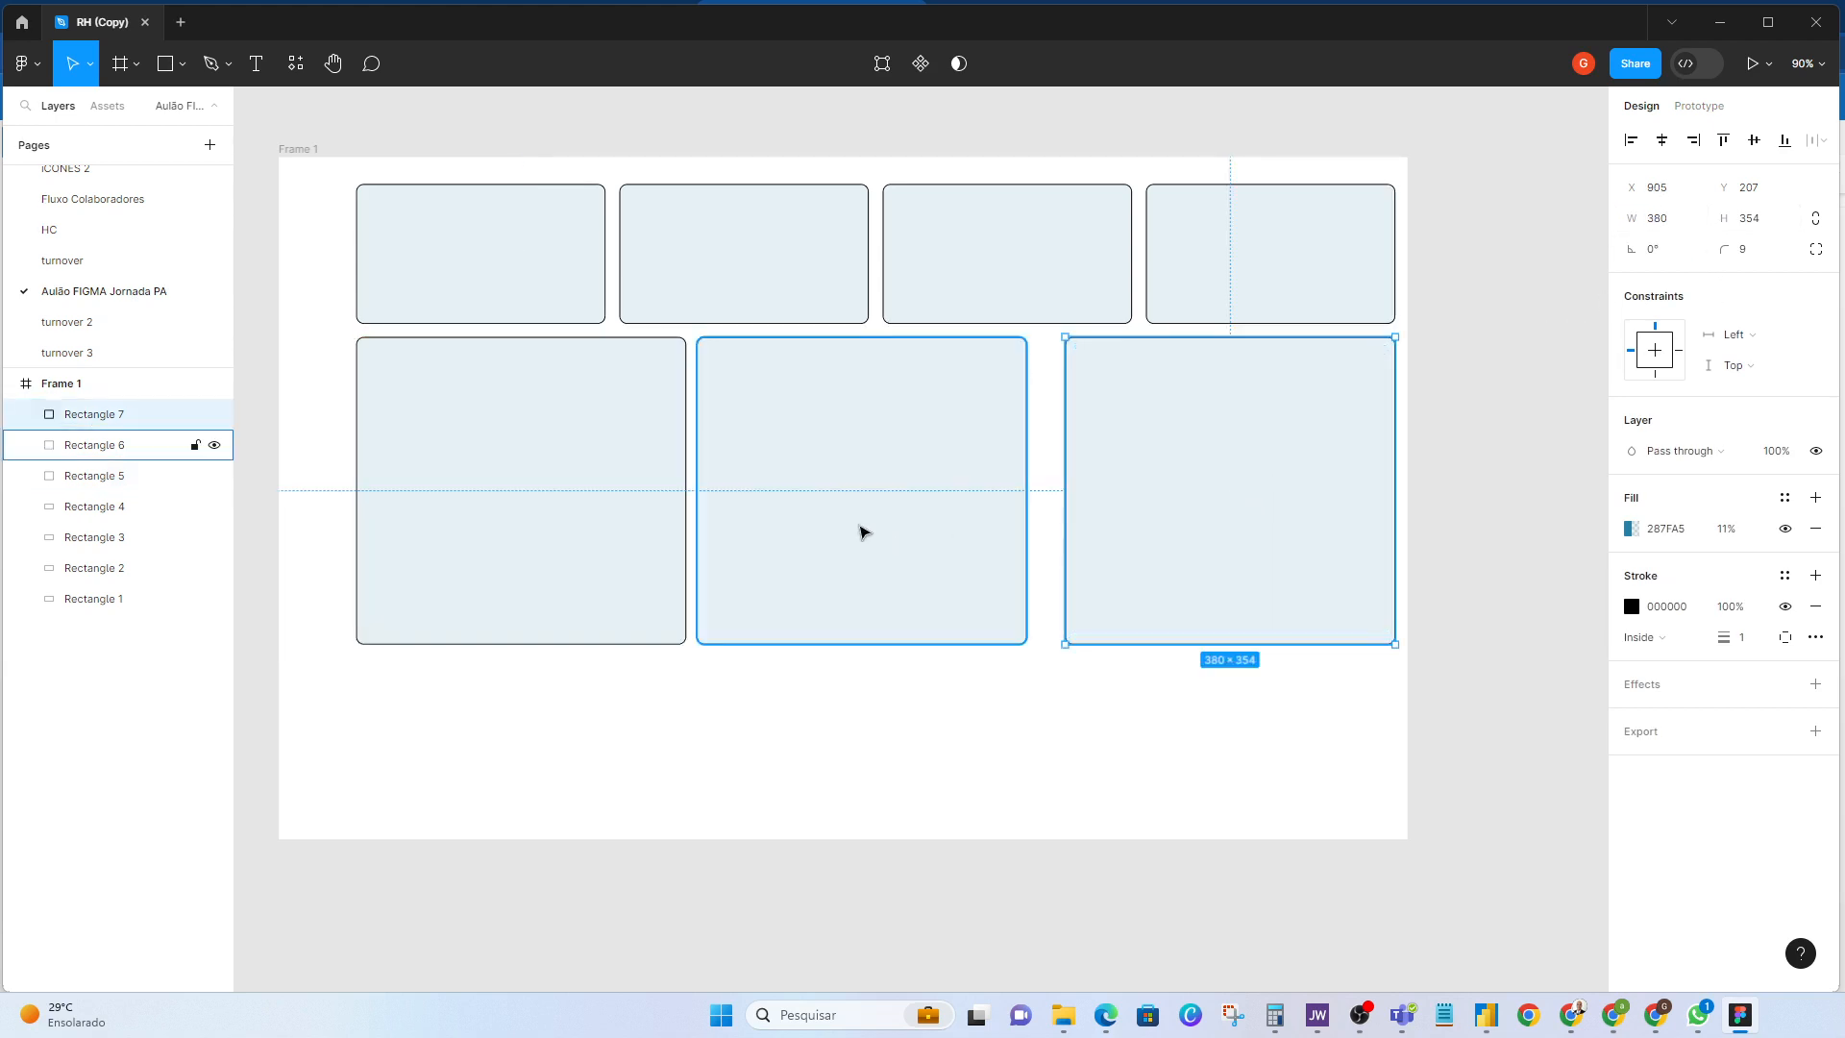
click(791, 528)
shift+click(560, 502)
shift+click(1107, 509)
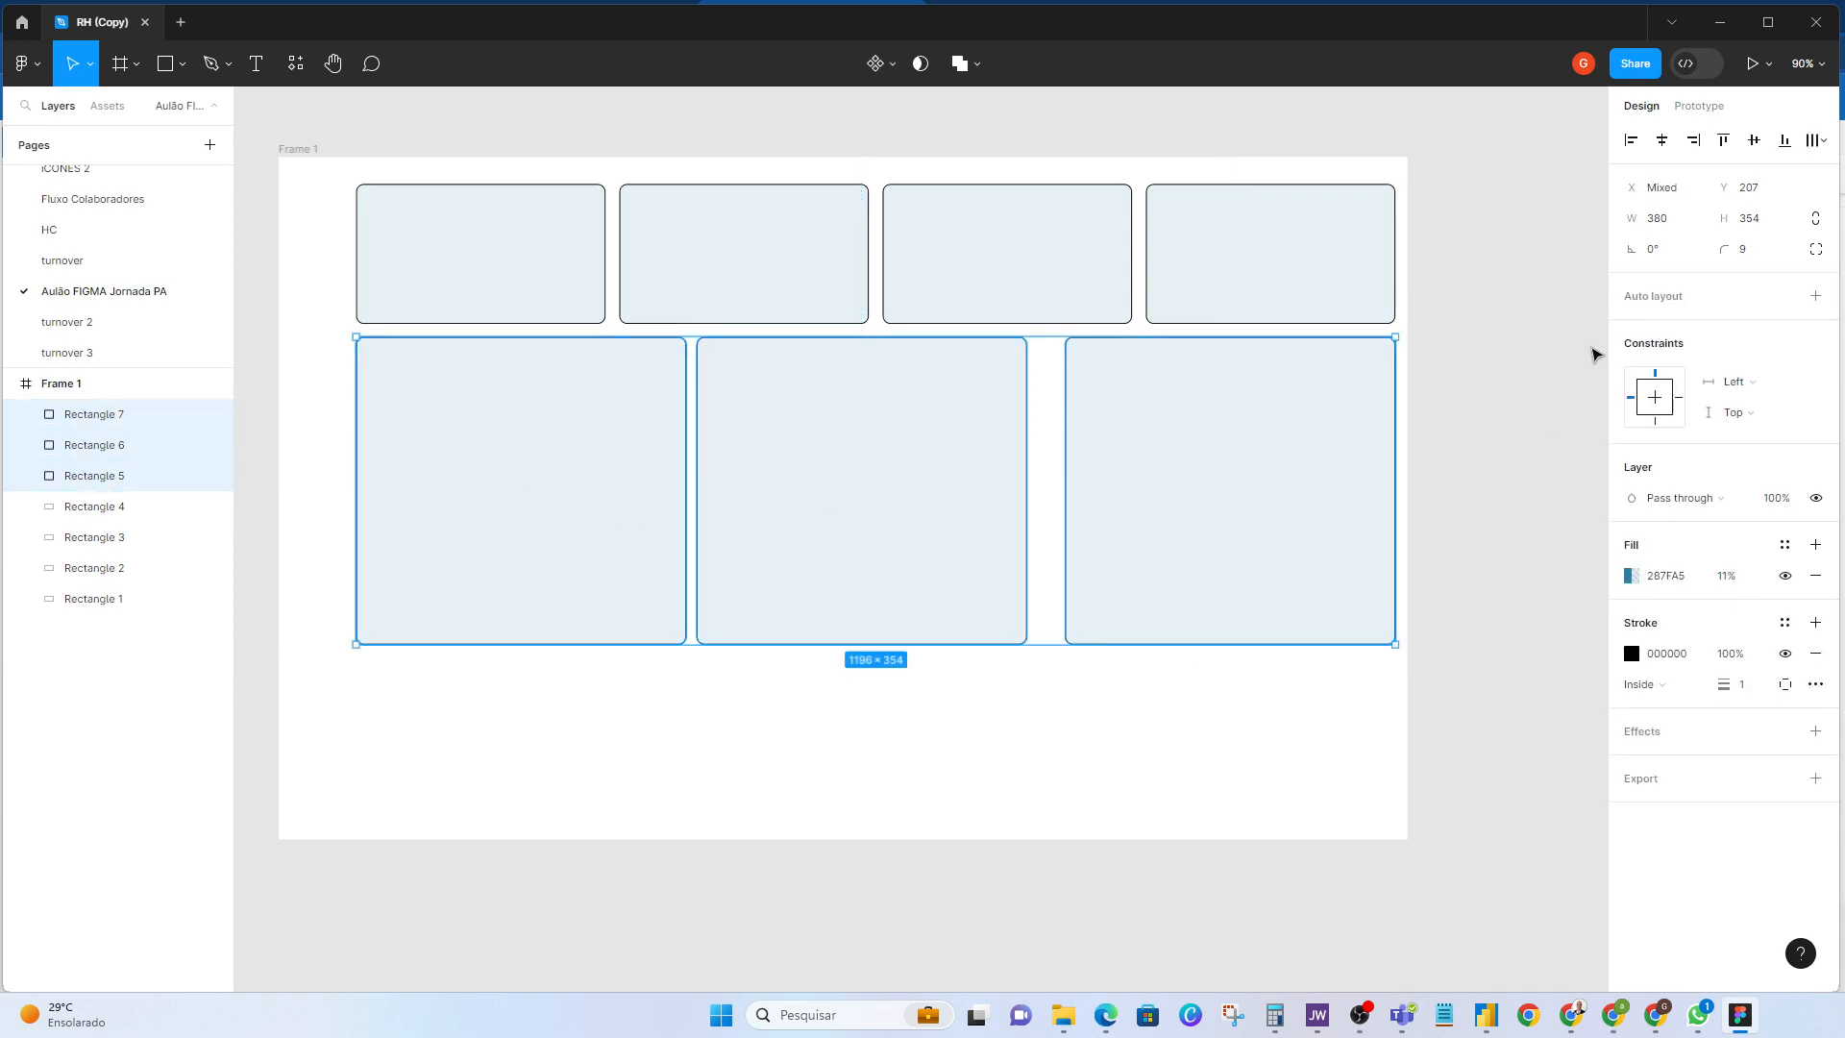
click(23, 64)
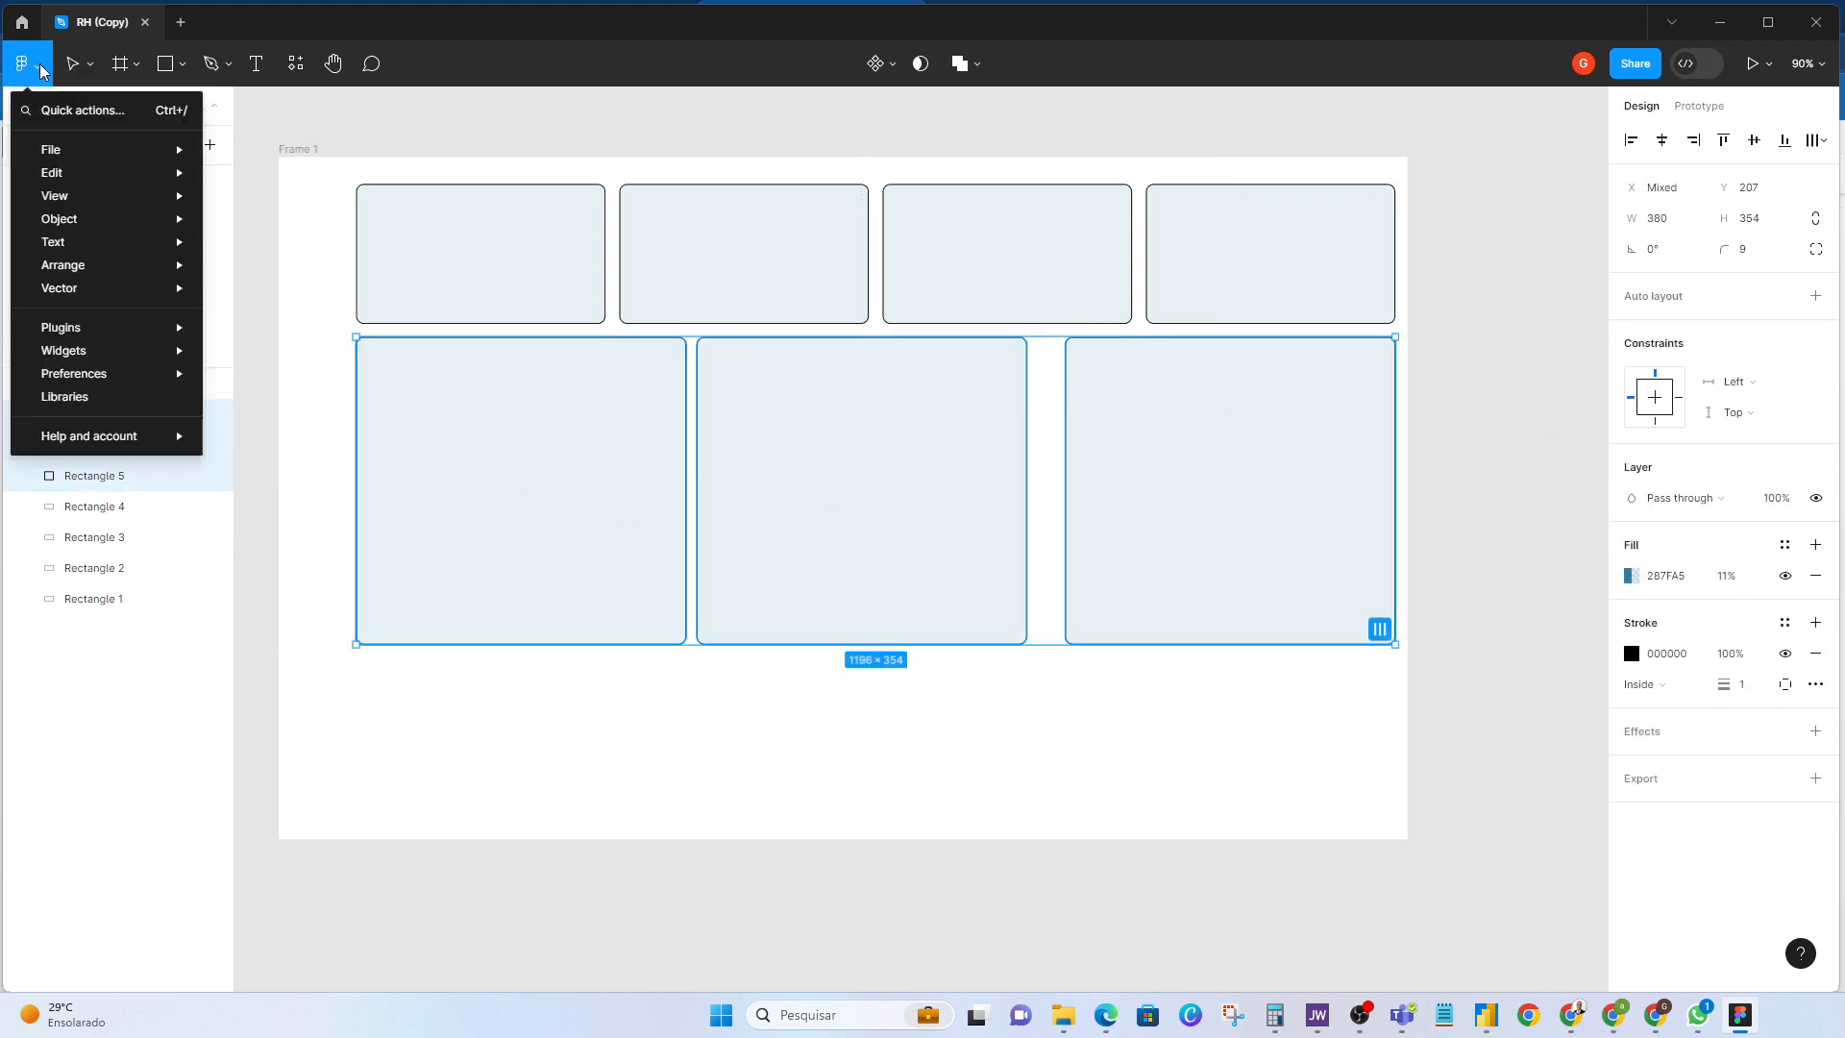
mouse_move(68, 308)
mouse_move(96, 267)
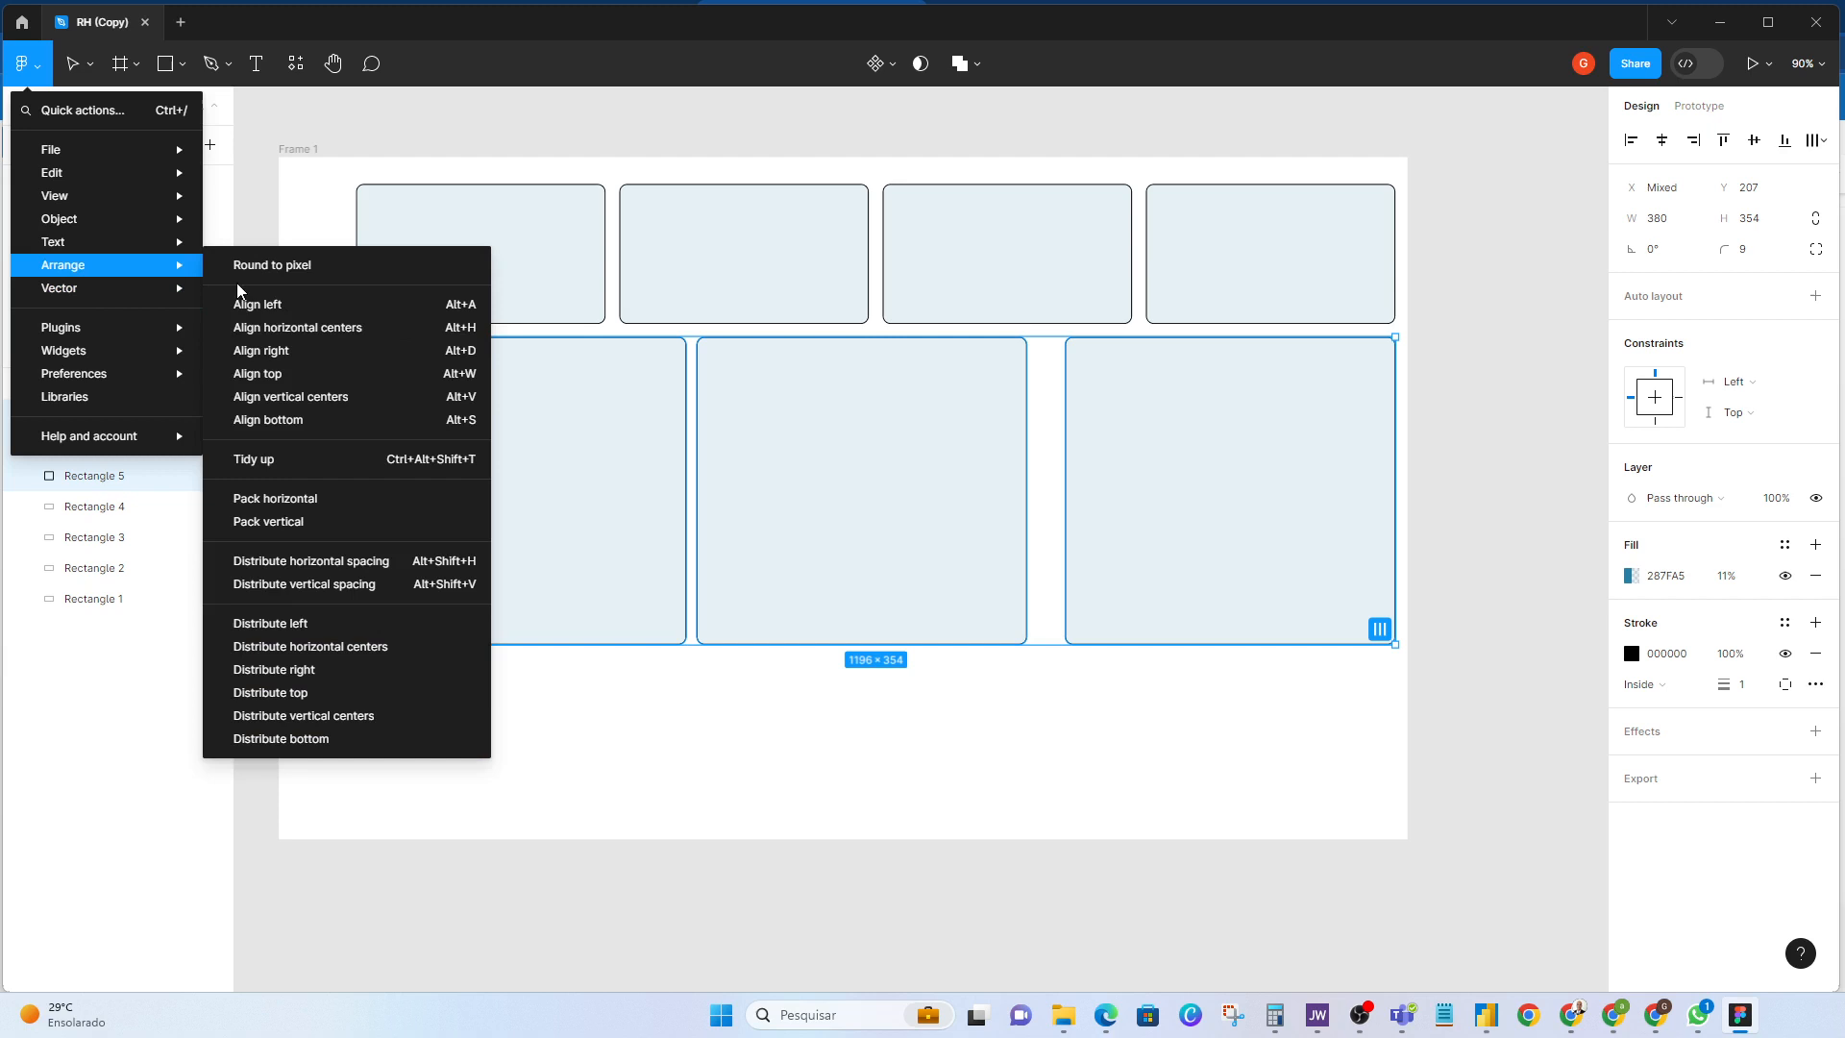
click(297, 561)
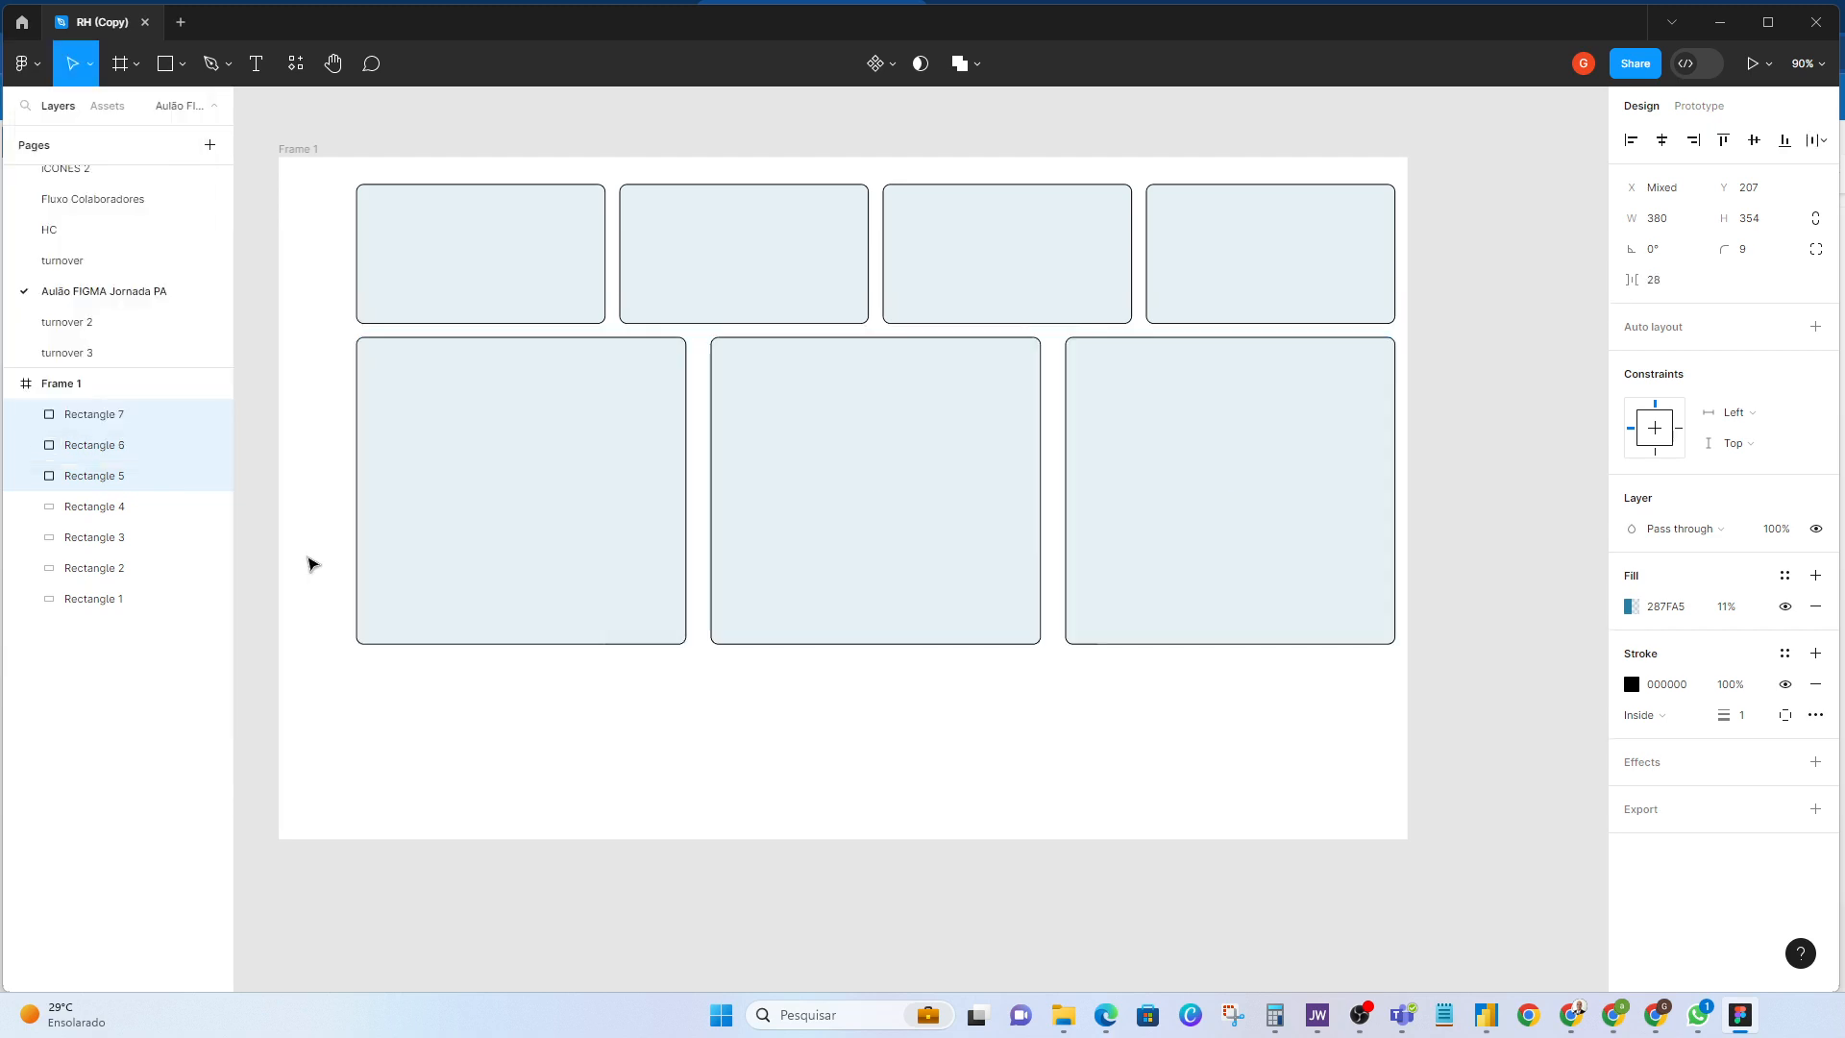
click(1484, 562)
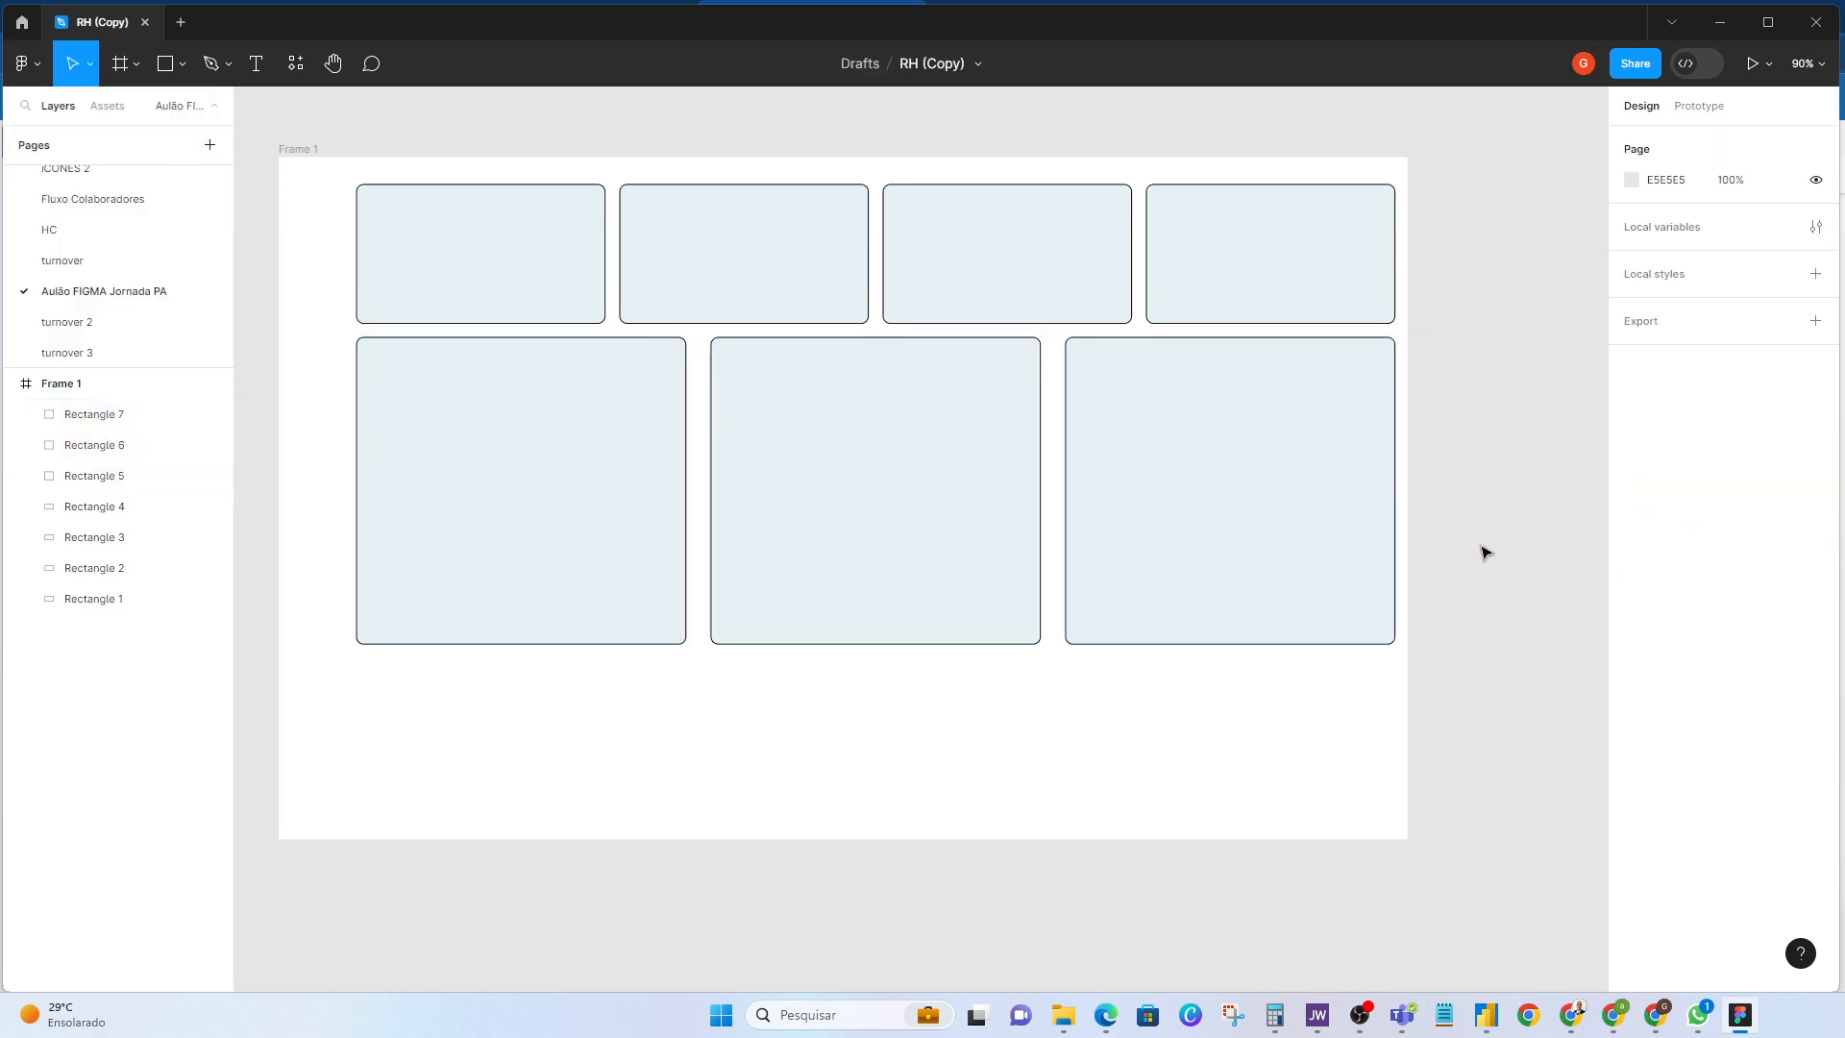
Step: Set the width of the first, second and third large rectangles to 385 each
click(534, 520)
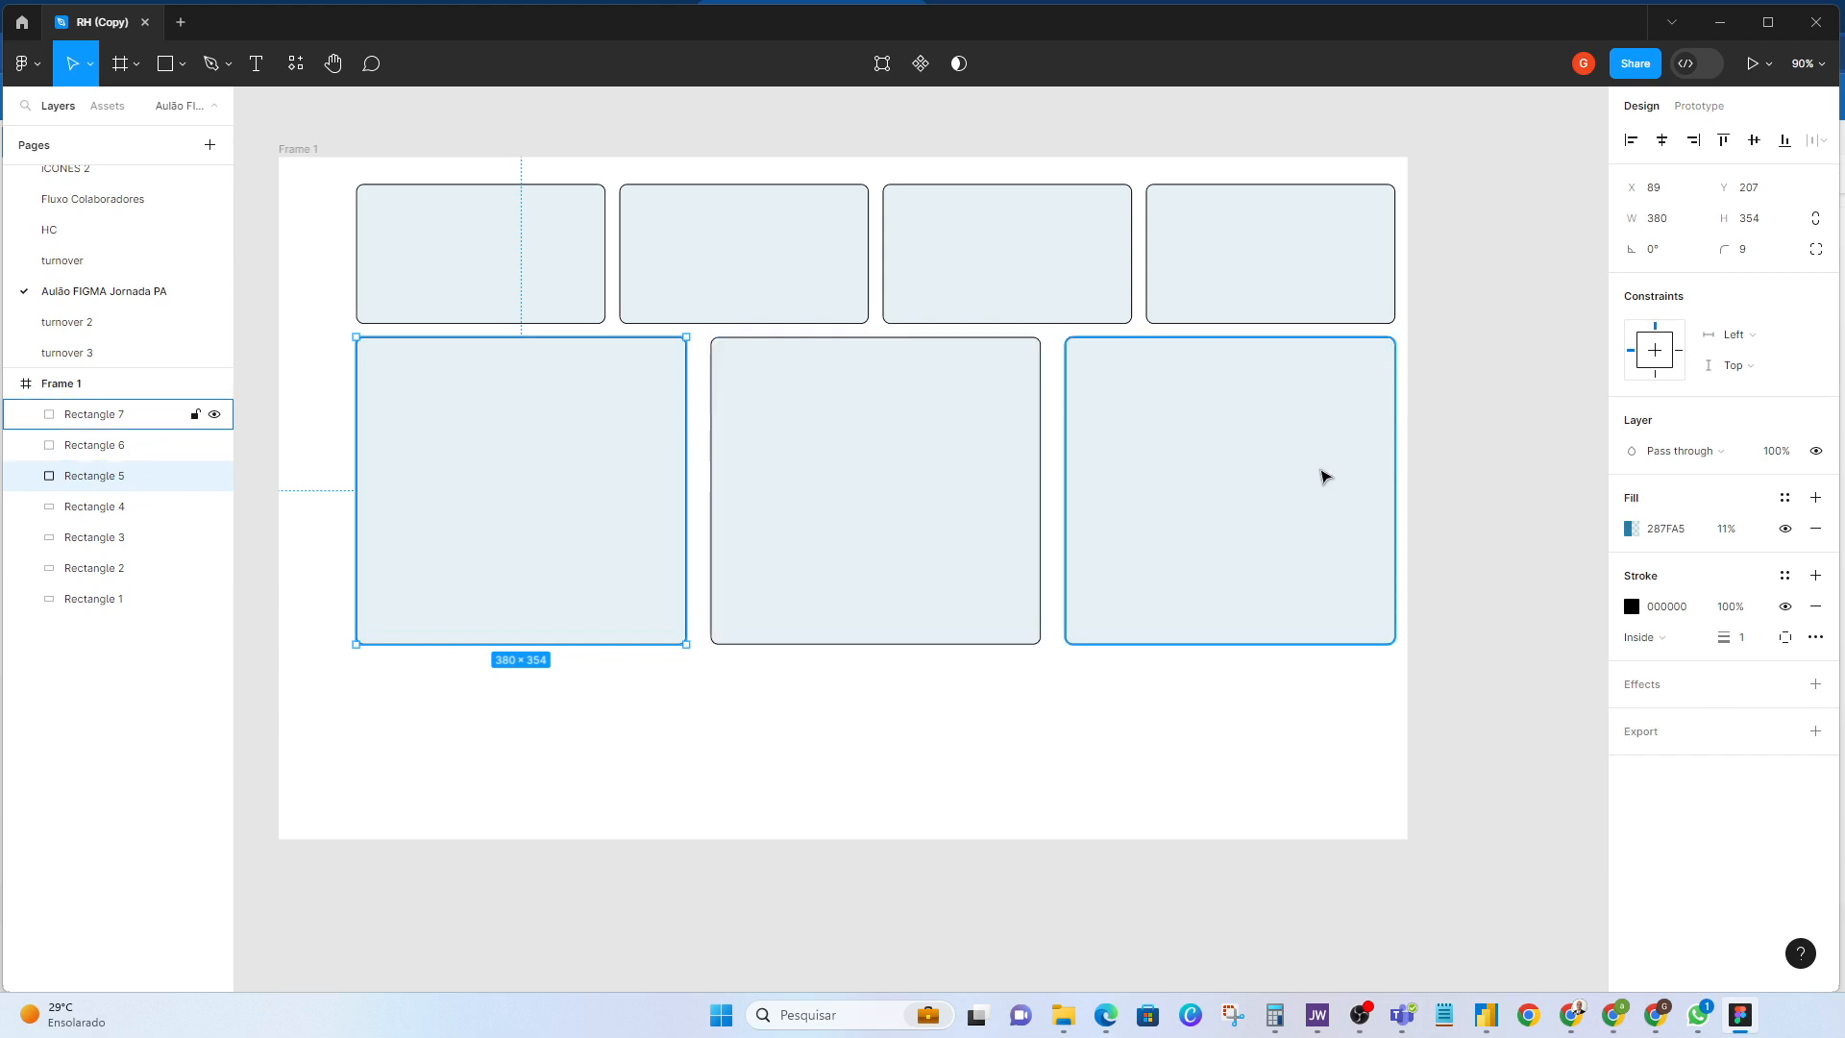
click(1677, 224)
text(384)
key(Return)
click(726, 470)
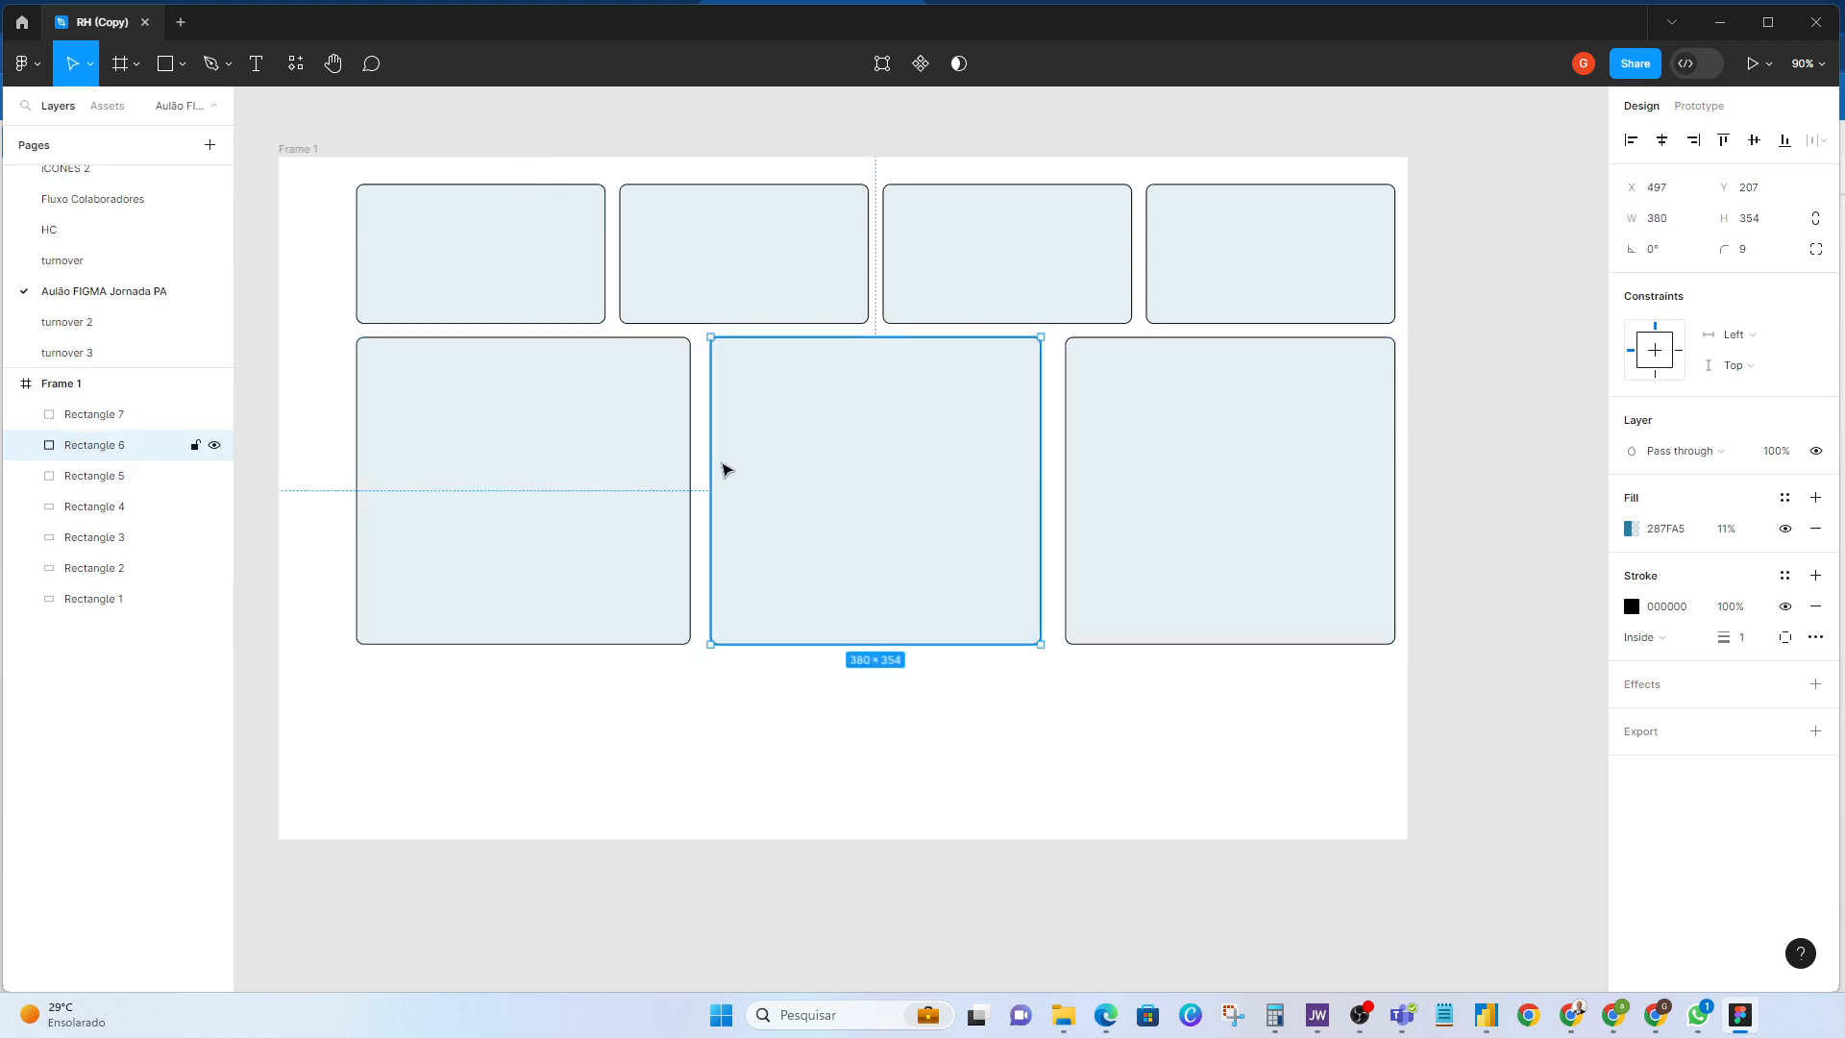
click(1678, 223)
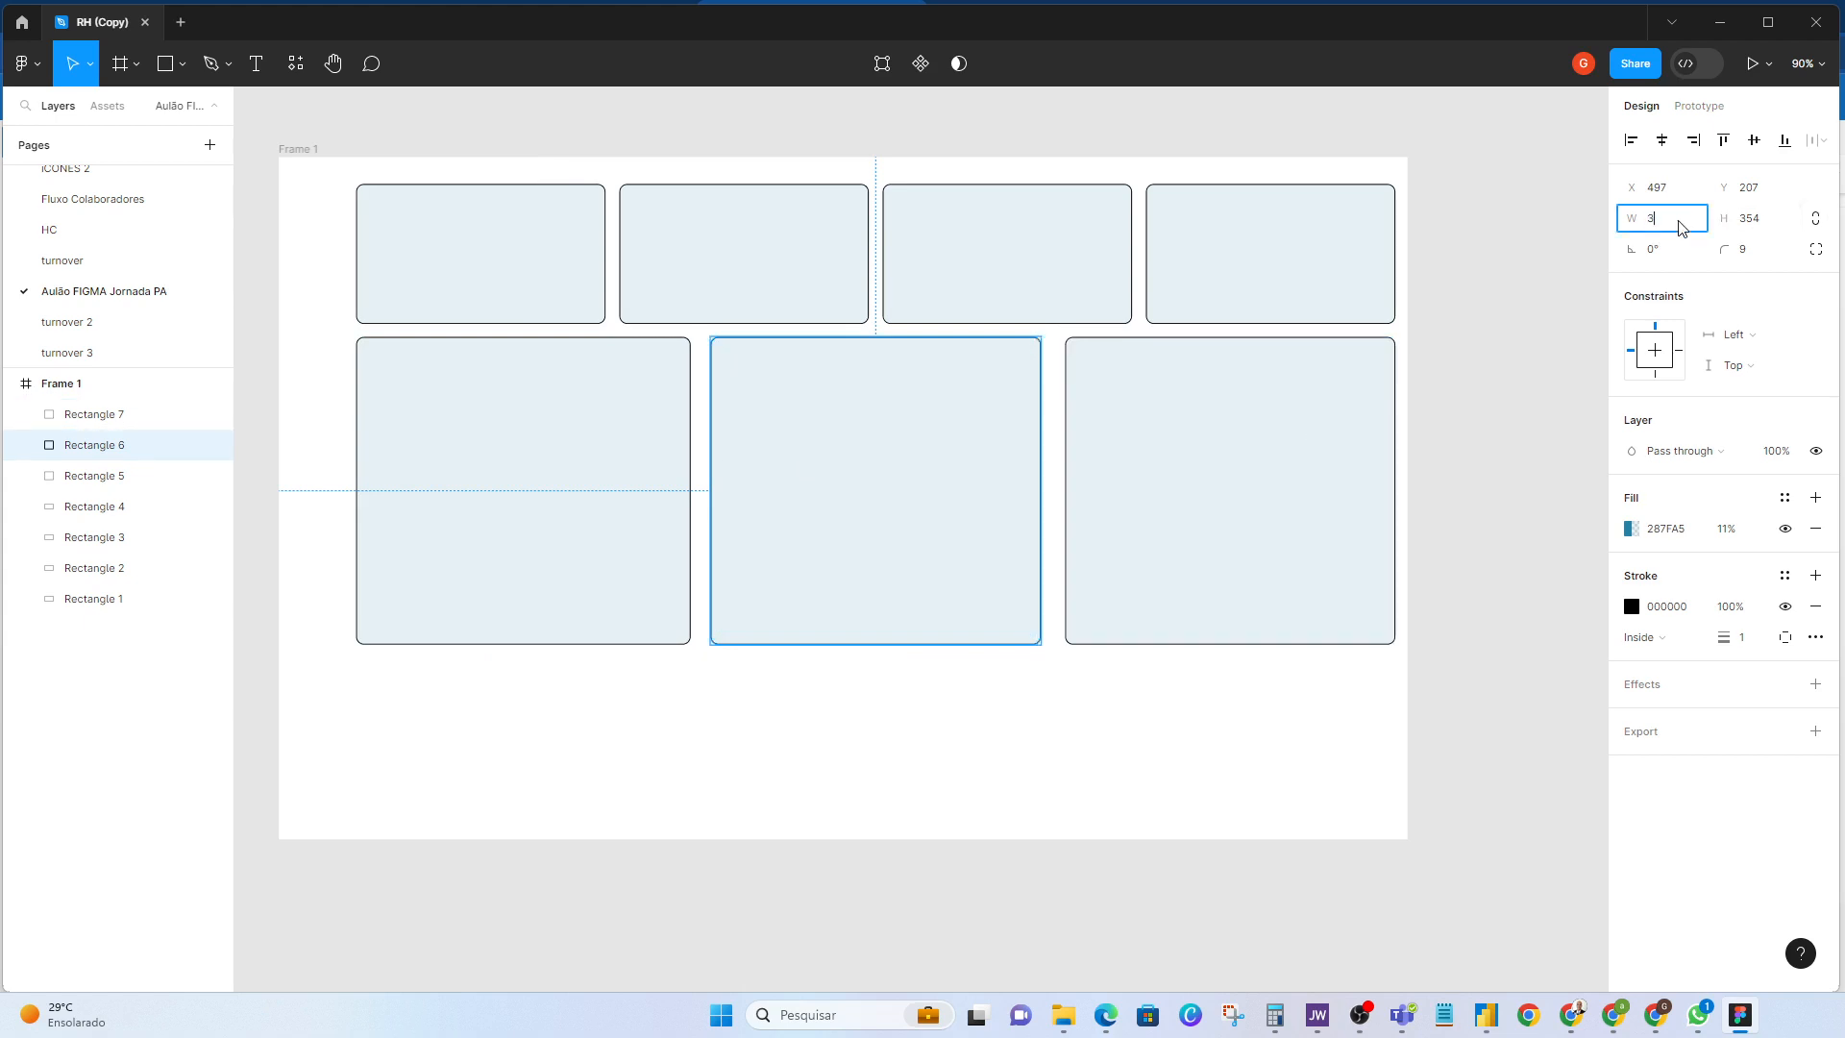
text(385)
key(Return)
click(1182, 548)
click(1679, 224)
text(3)
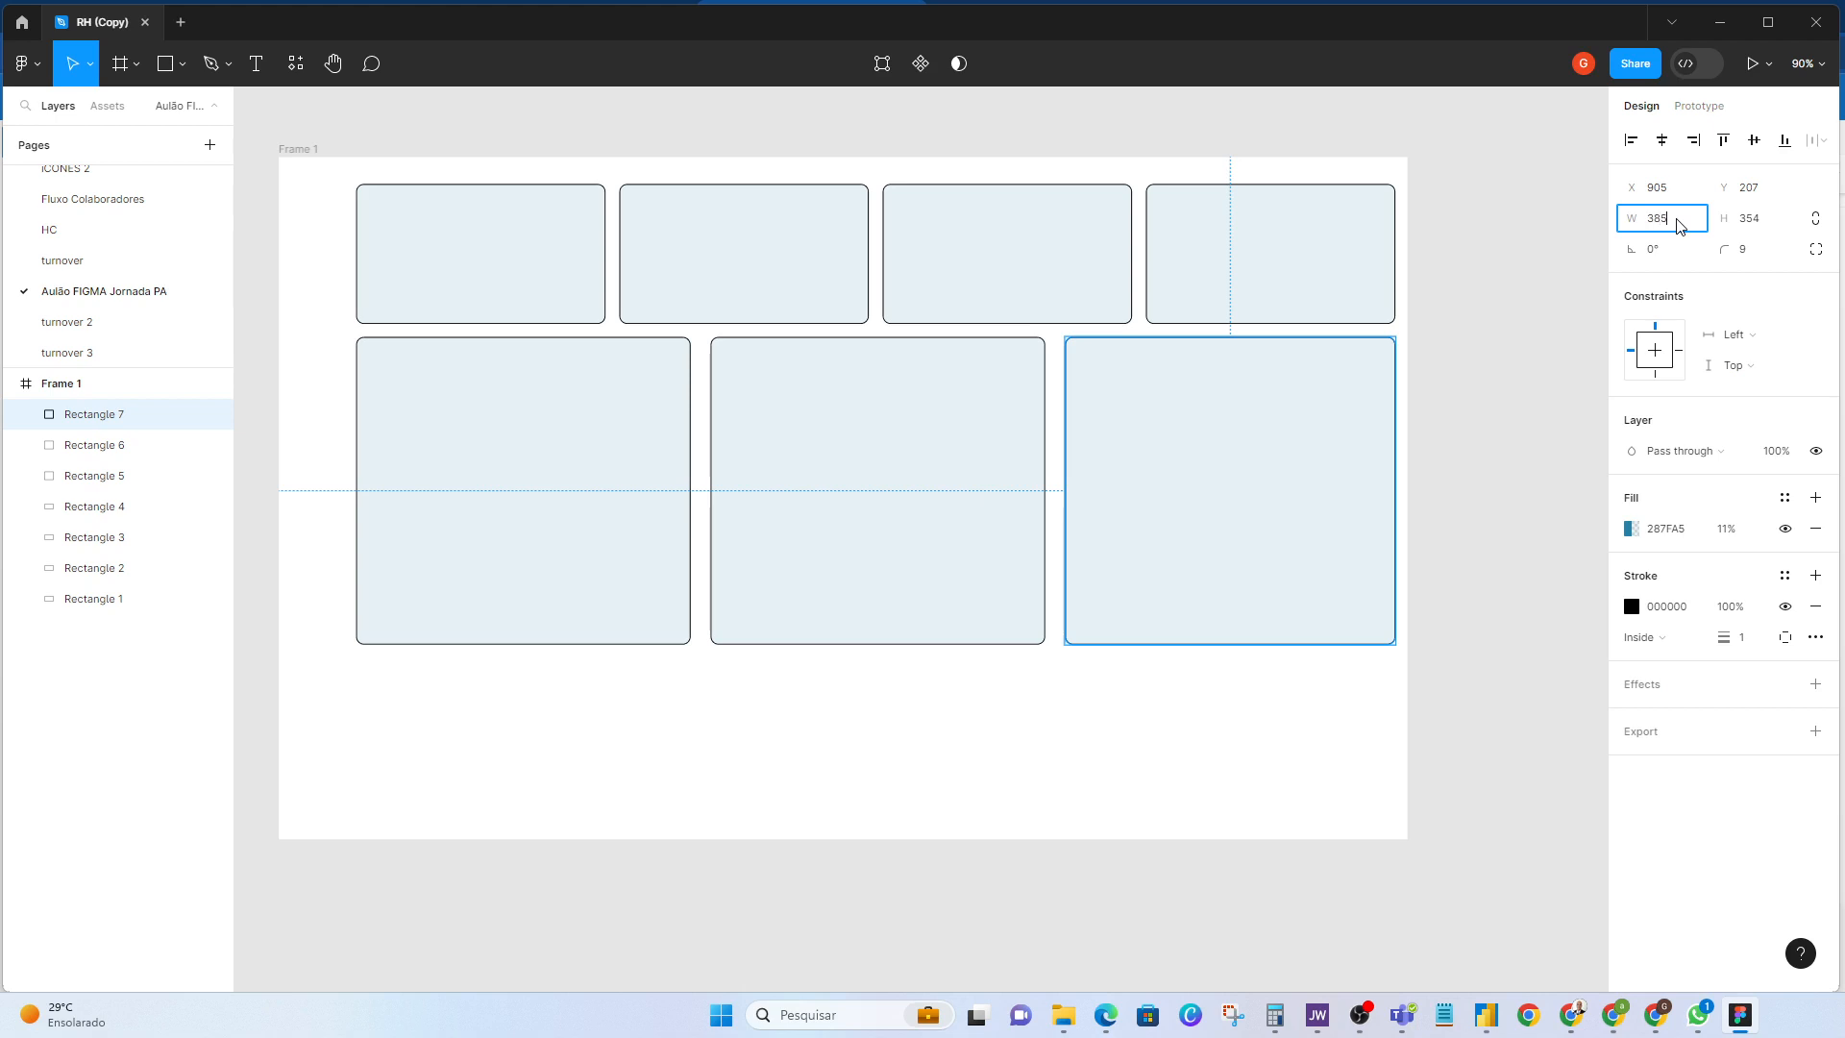
text(85)
key(Return)
Step: Move the third large rectangle flush with the top row's right edge and check its spacing to the second one
drag(1302, 515, 1295, 520)
shift+click(906, 519)
shift+click(535, 478)
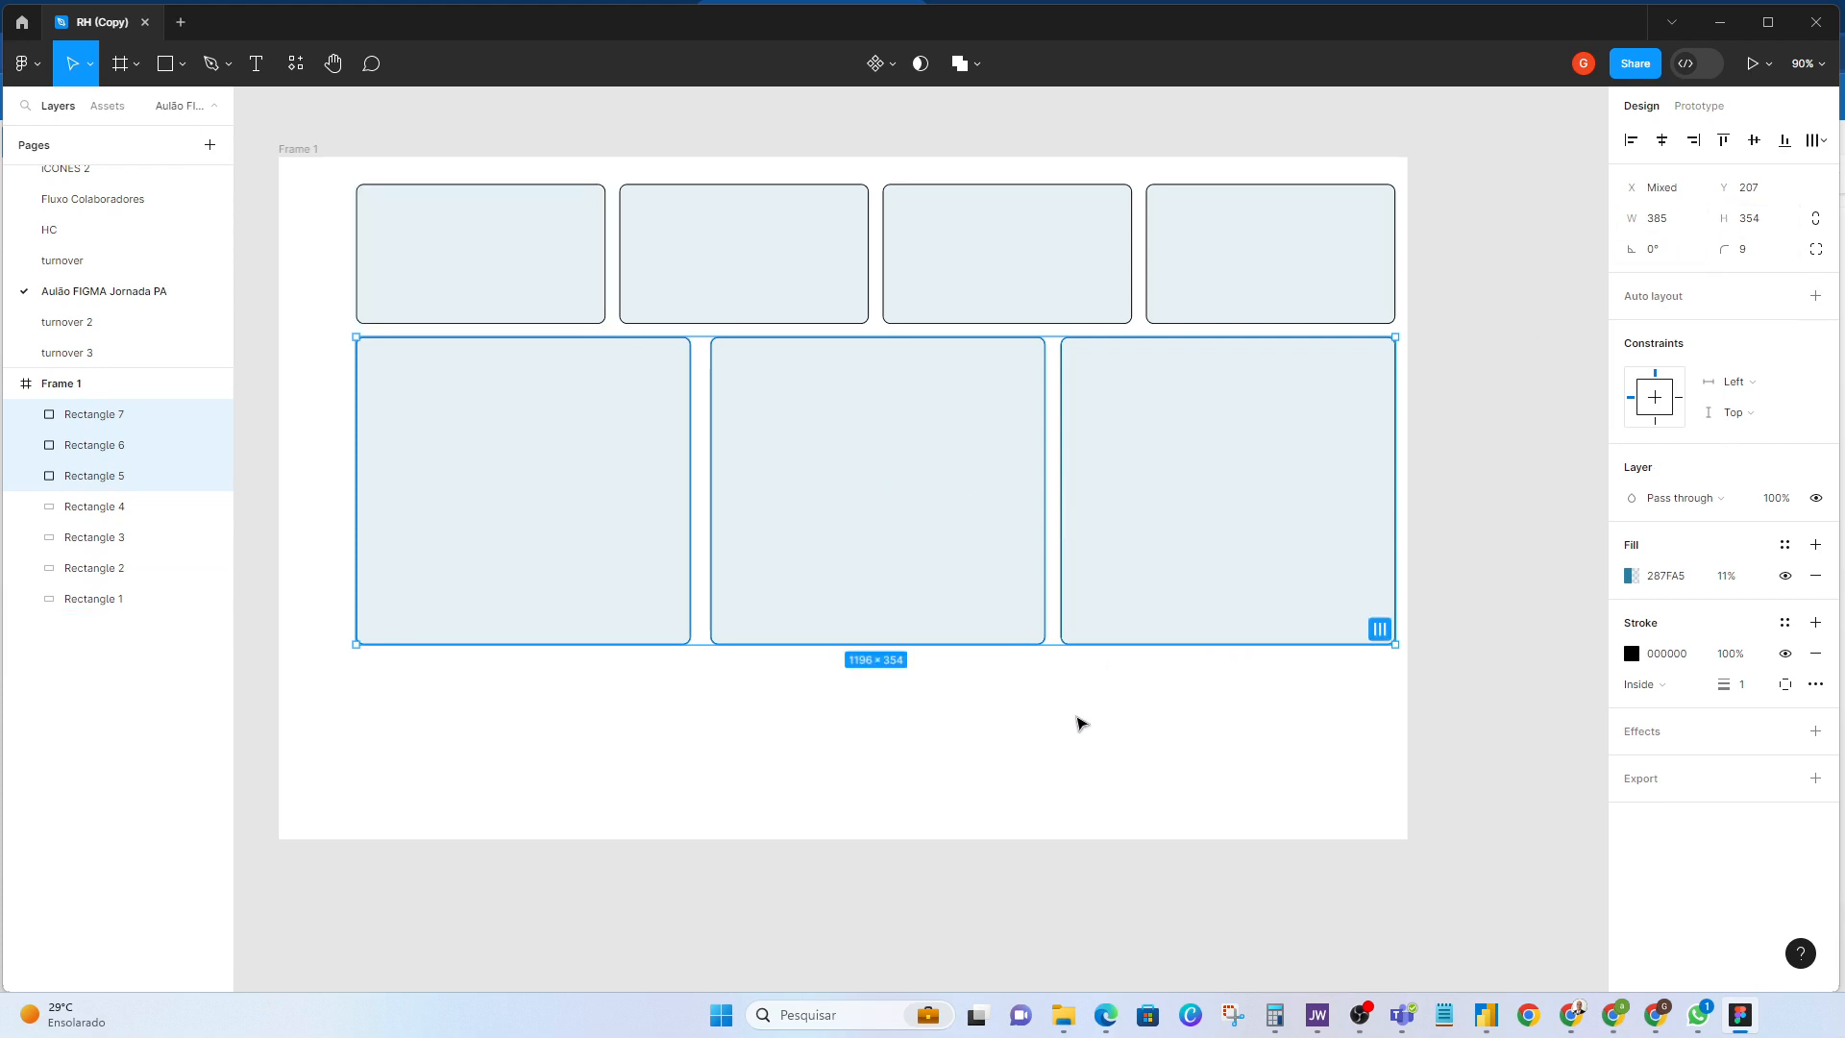
click(1079, 724)
click(1144, 564)
shift+click(913, 519)
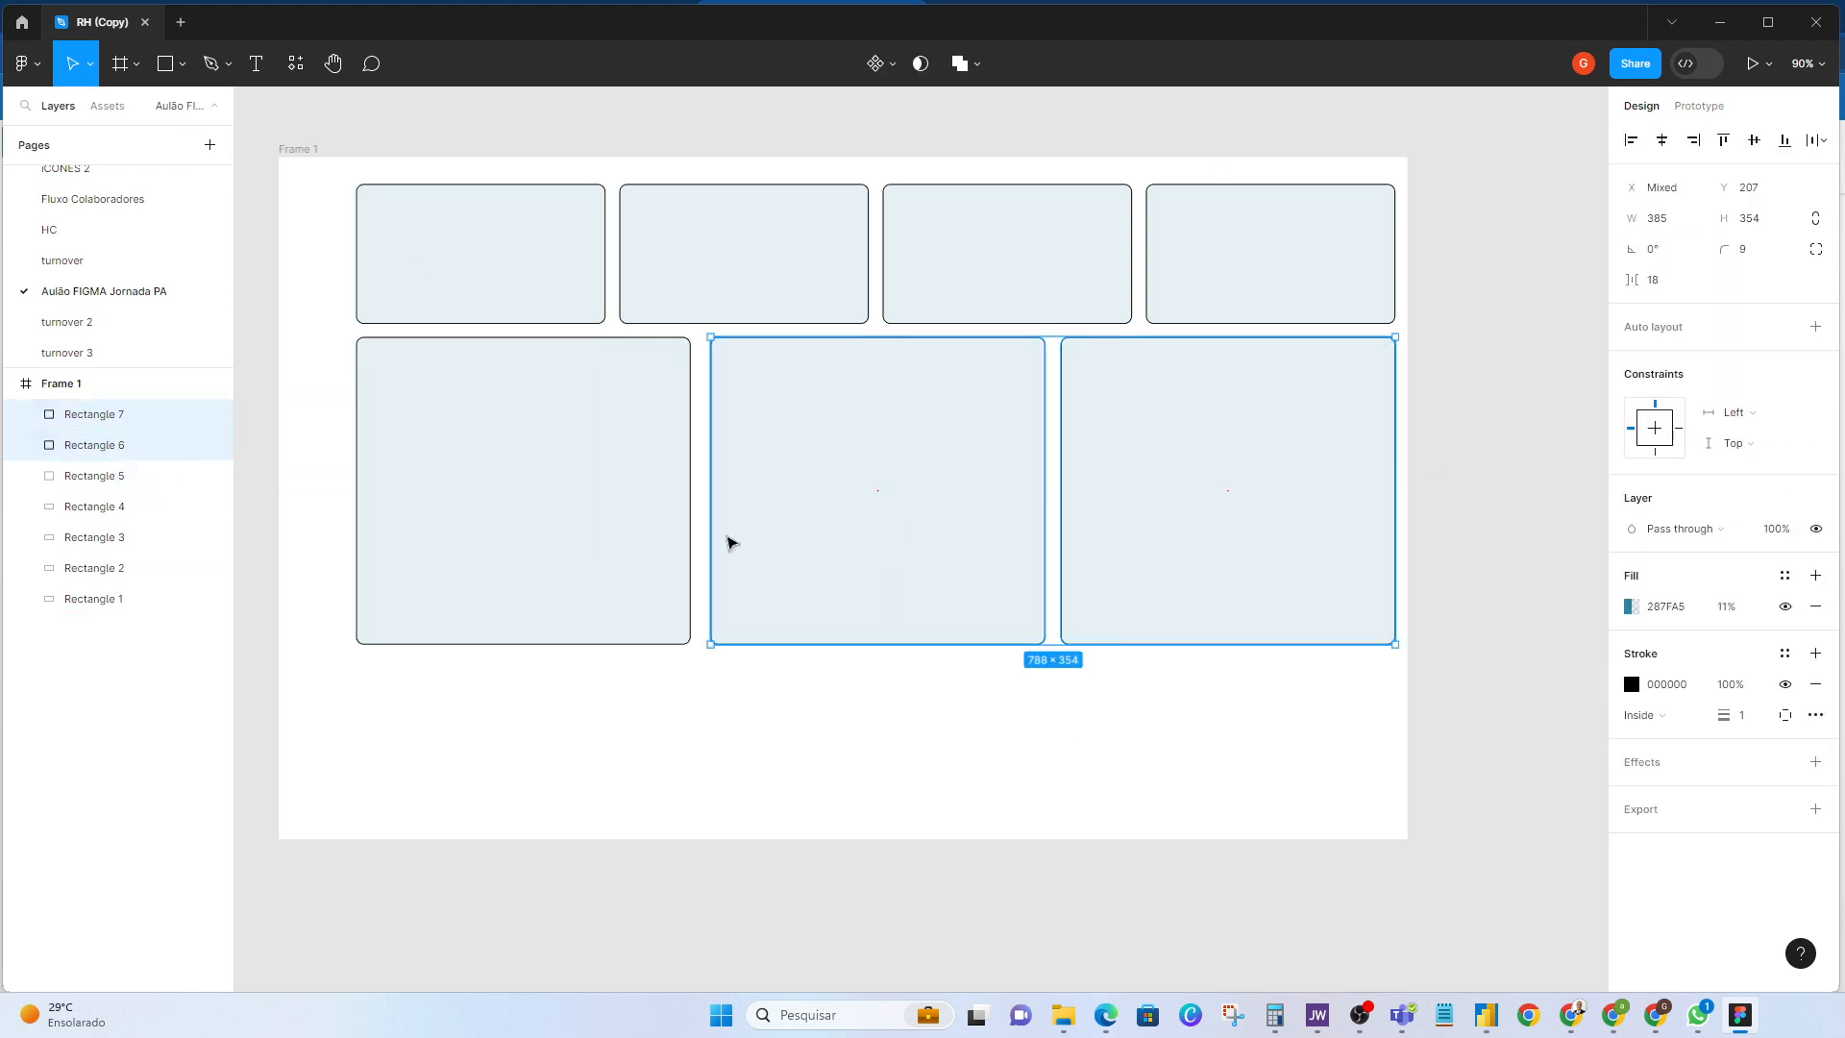
Step: Set the horizontal spacing between the first and second large rectangles to 16
click(587, 529)
shift+click(816, 519)
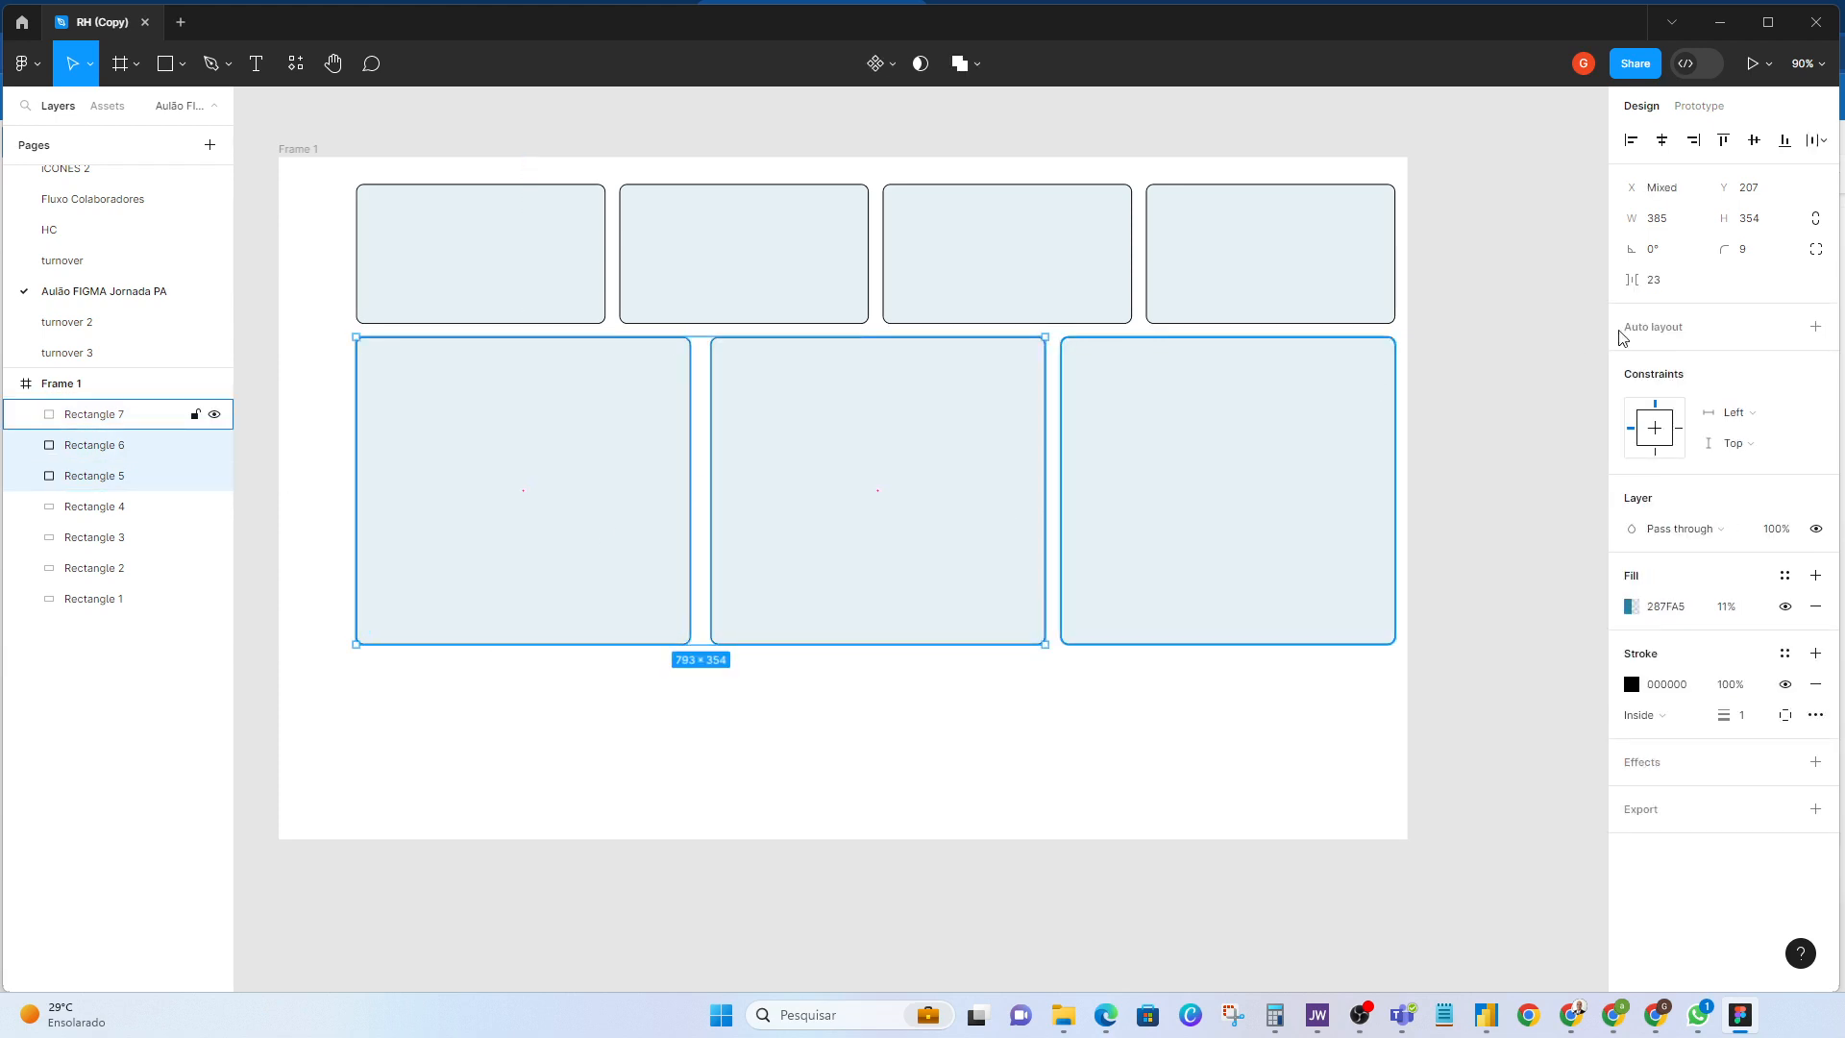
click(1672, 283)
text(15)
key(Return)
Step: Set the horizontal spacing between the second and third large rectangles to 16 and clear the selection
click(1190, 515)
shift+click(972, 507)
click(1664, 282)
text(1)
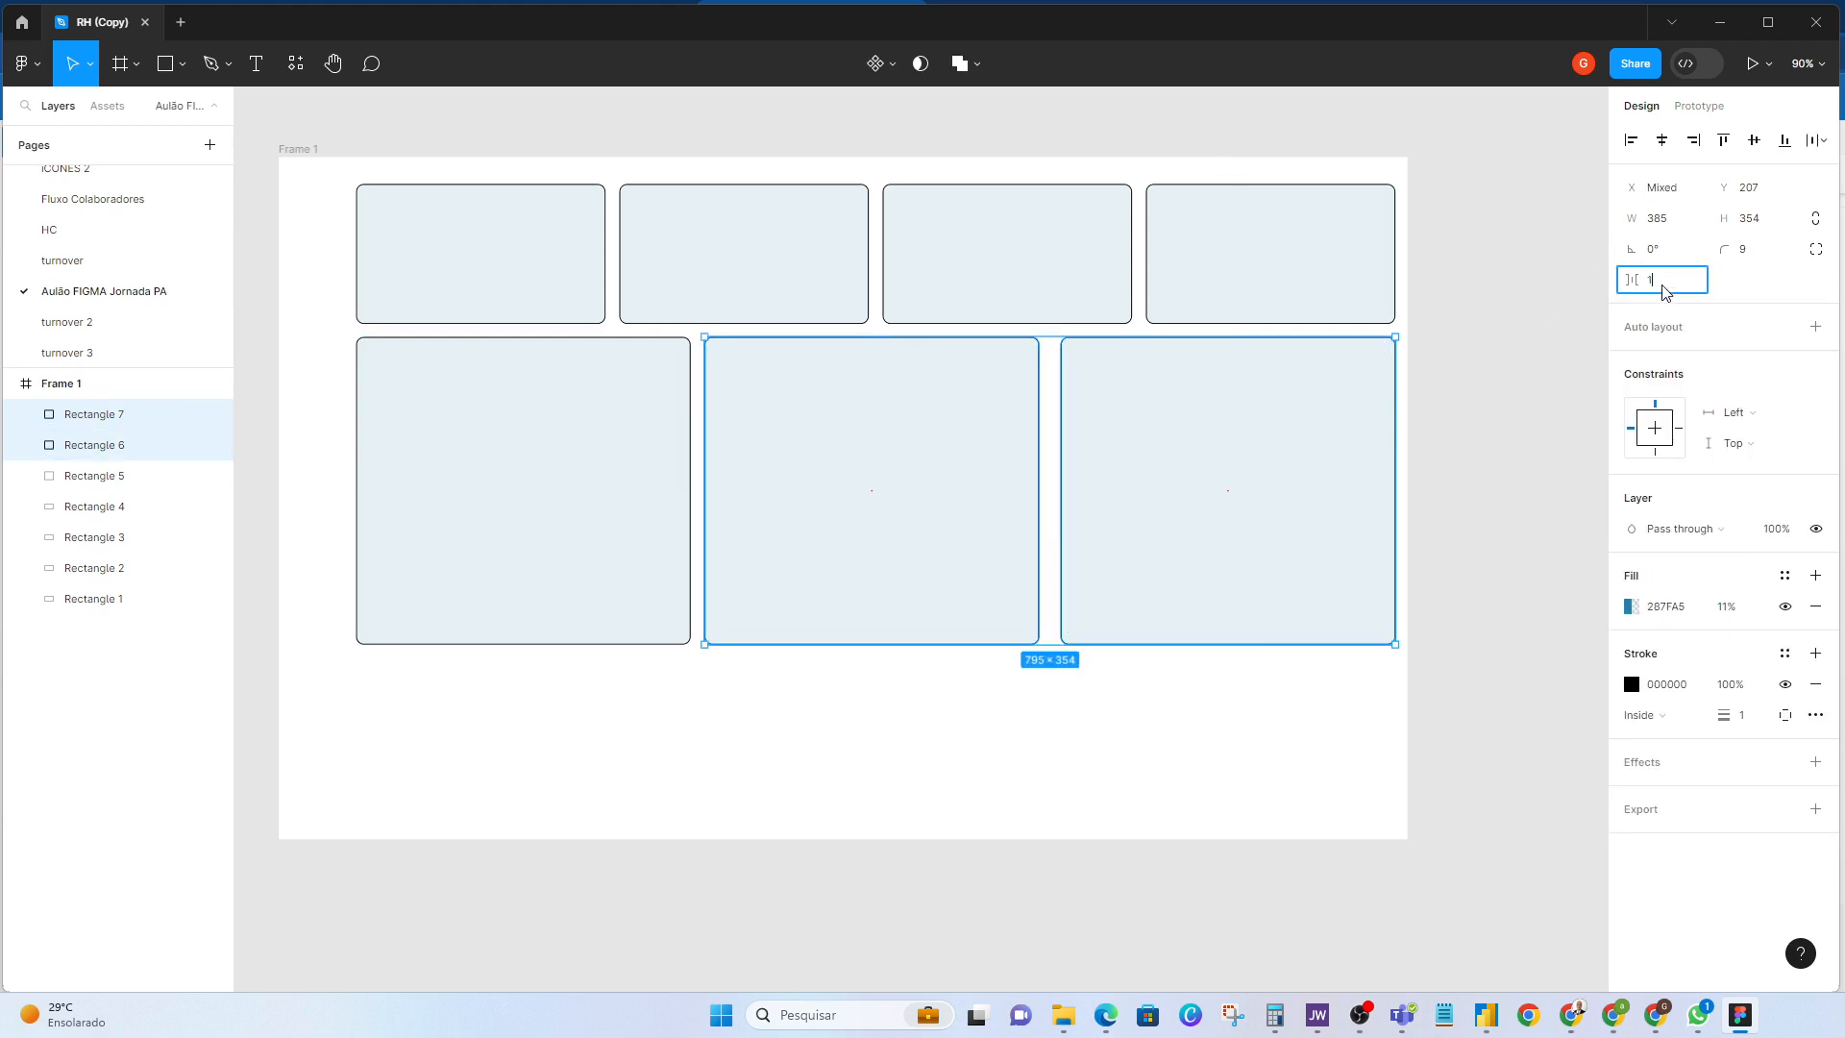
text(5)
key(Return)
click(1485, 528)
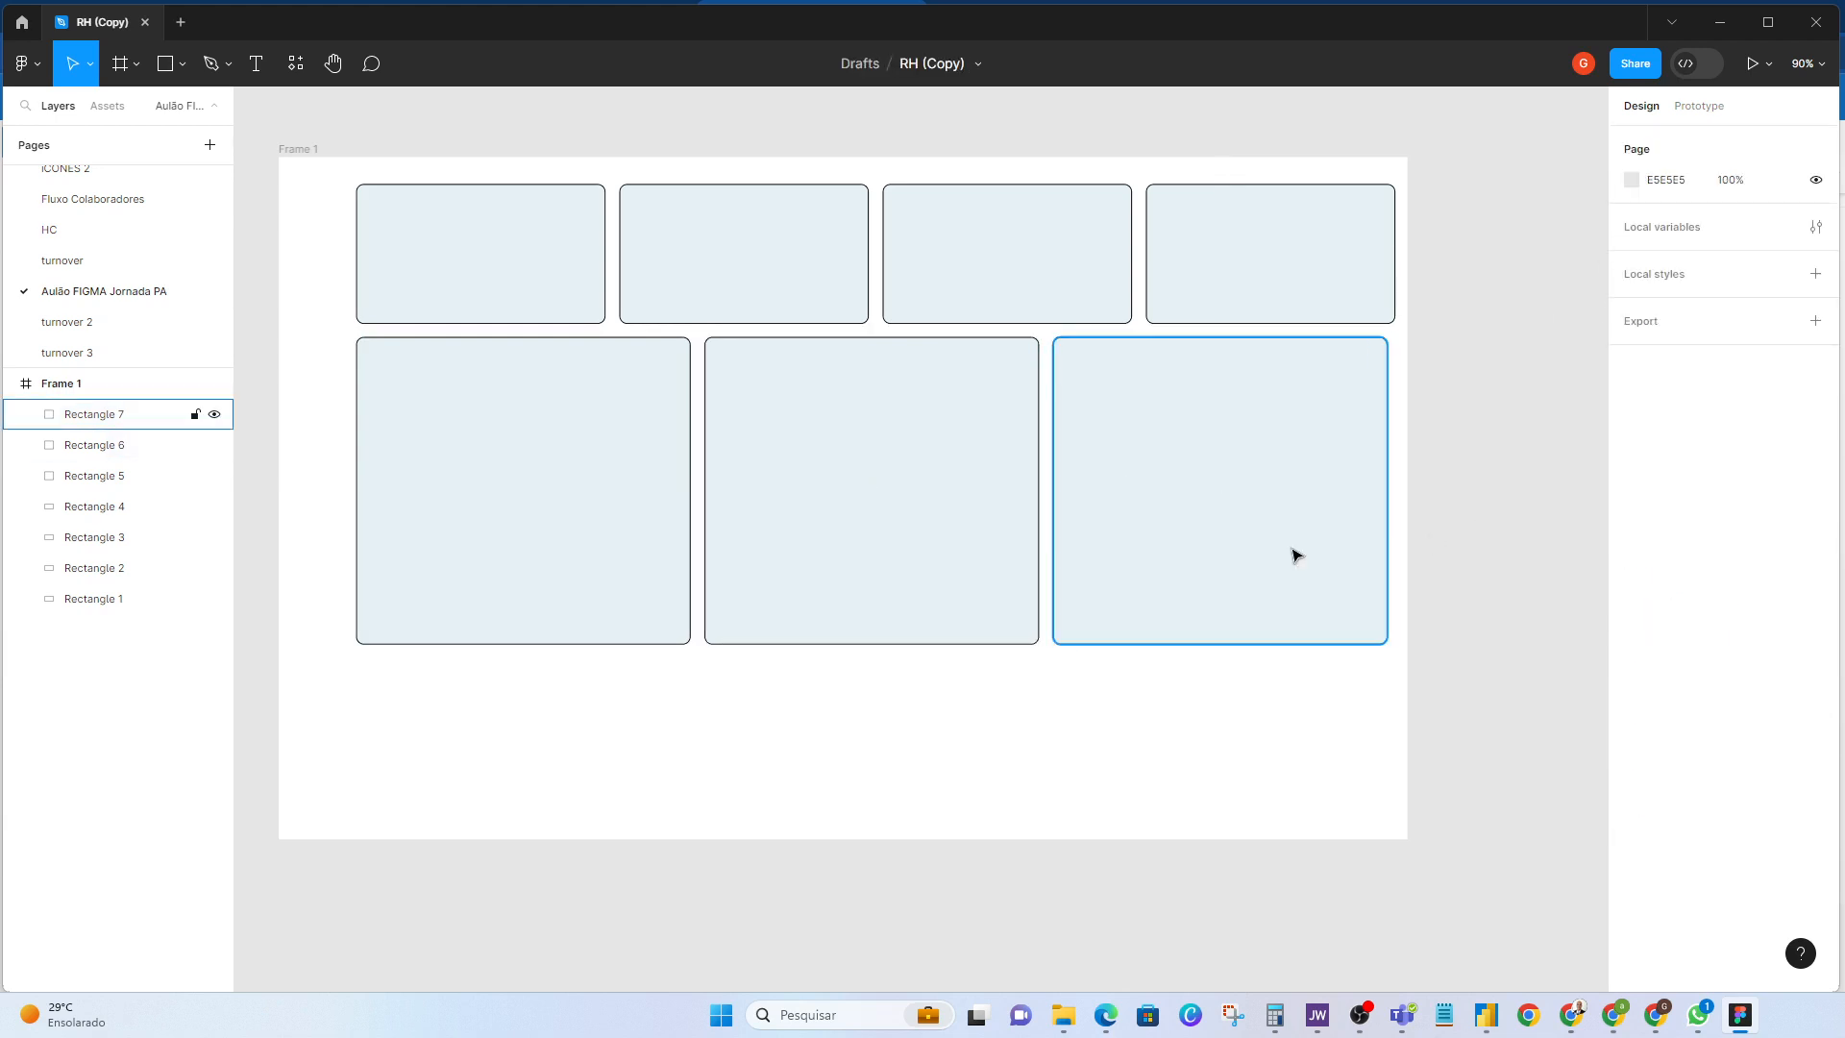
Step: Move the third large rectangle back flush with the top row's right edge and check its spacing to the second one
drag(1286, 554, 1290, 551)
shift+click(970, 538)
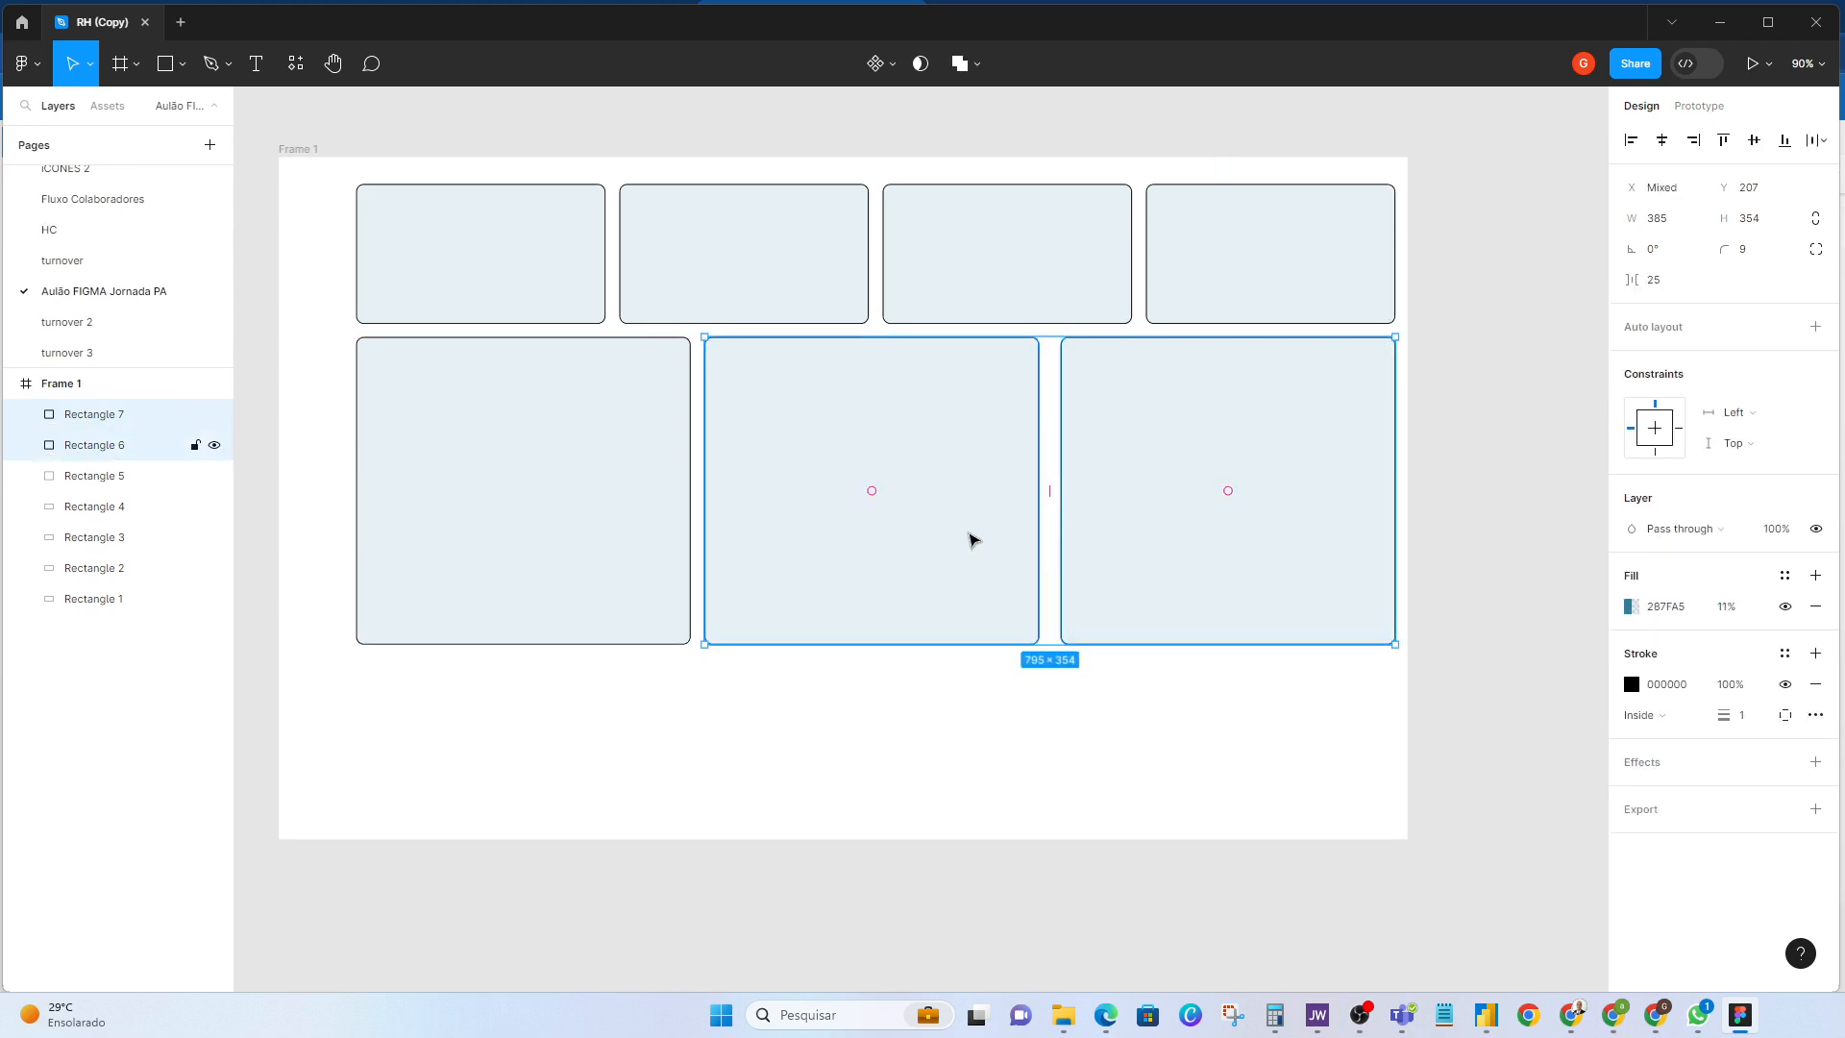
Step: Set the width of the first and second large rectangles to 387
click(474, 453)
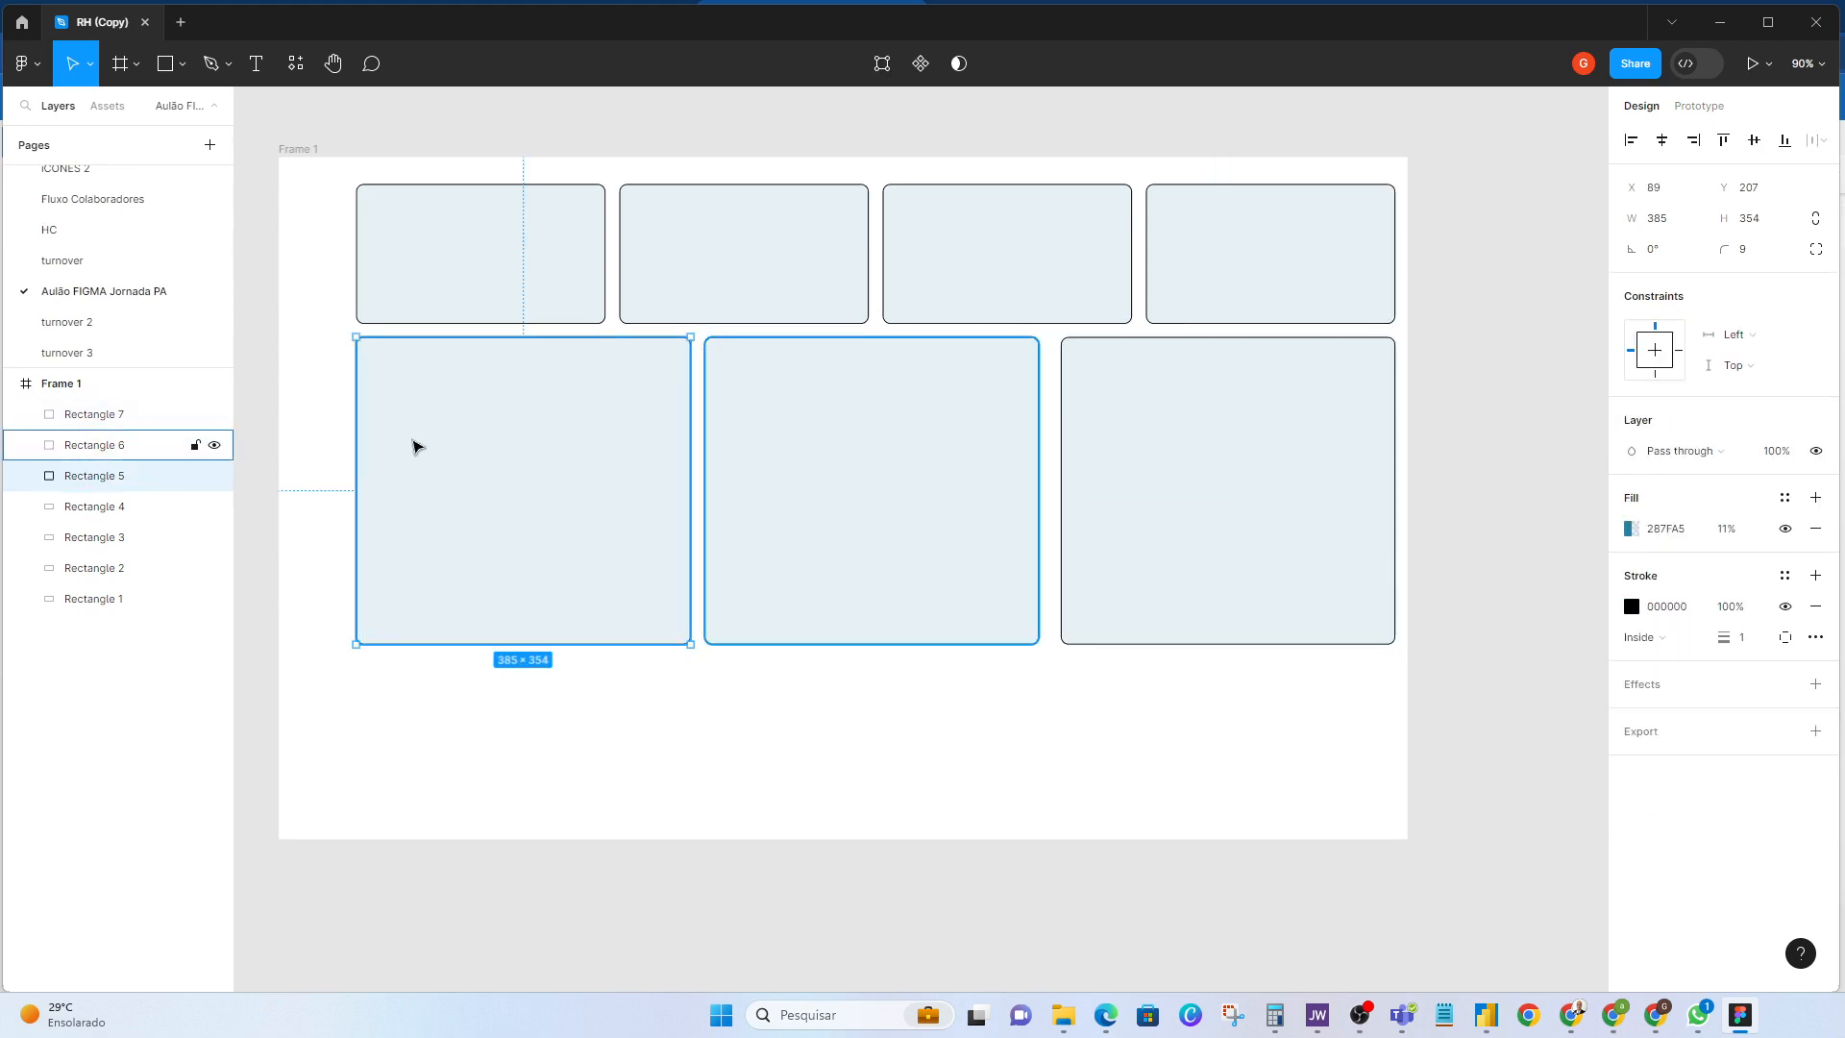
drag(438, 451, 440, 452)
click(1672, 226)
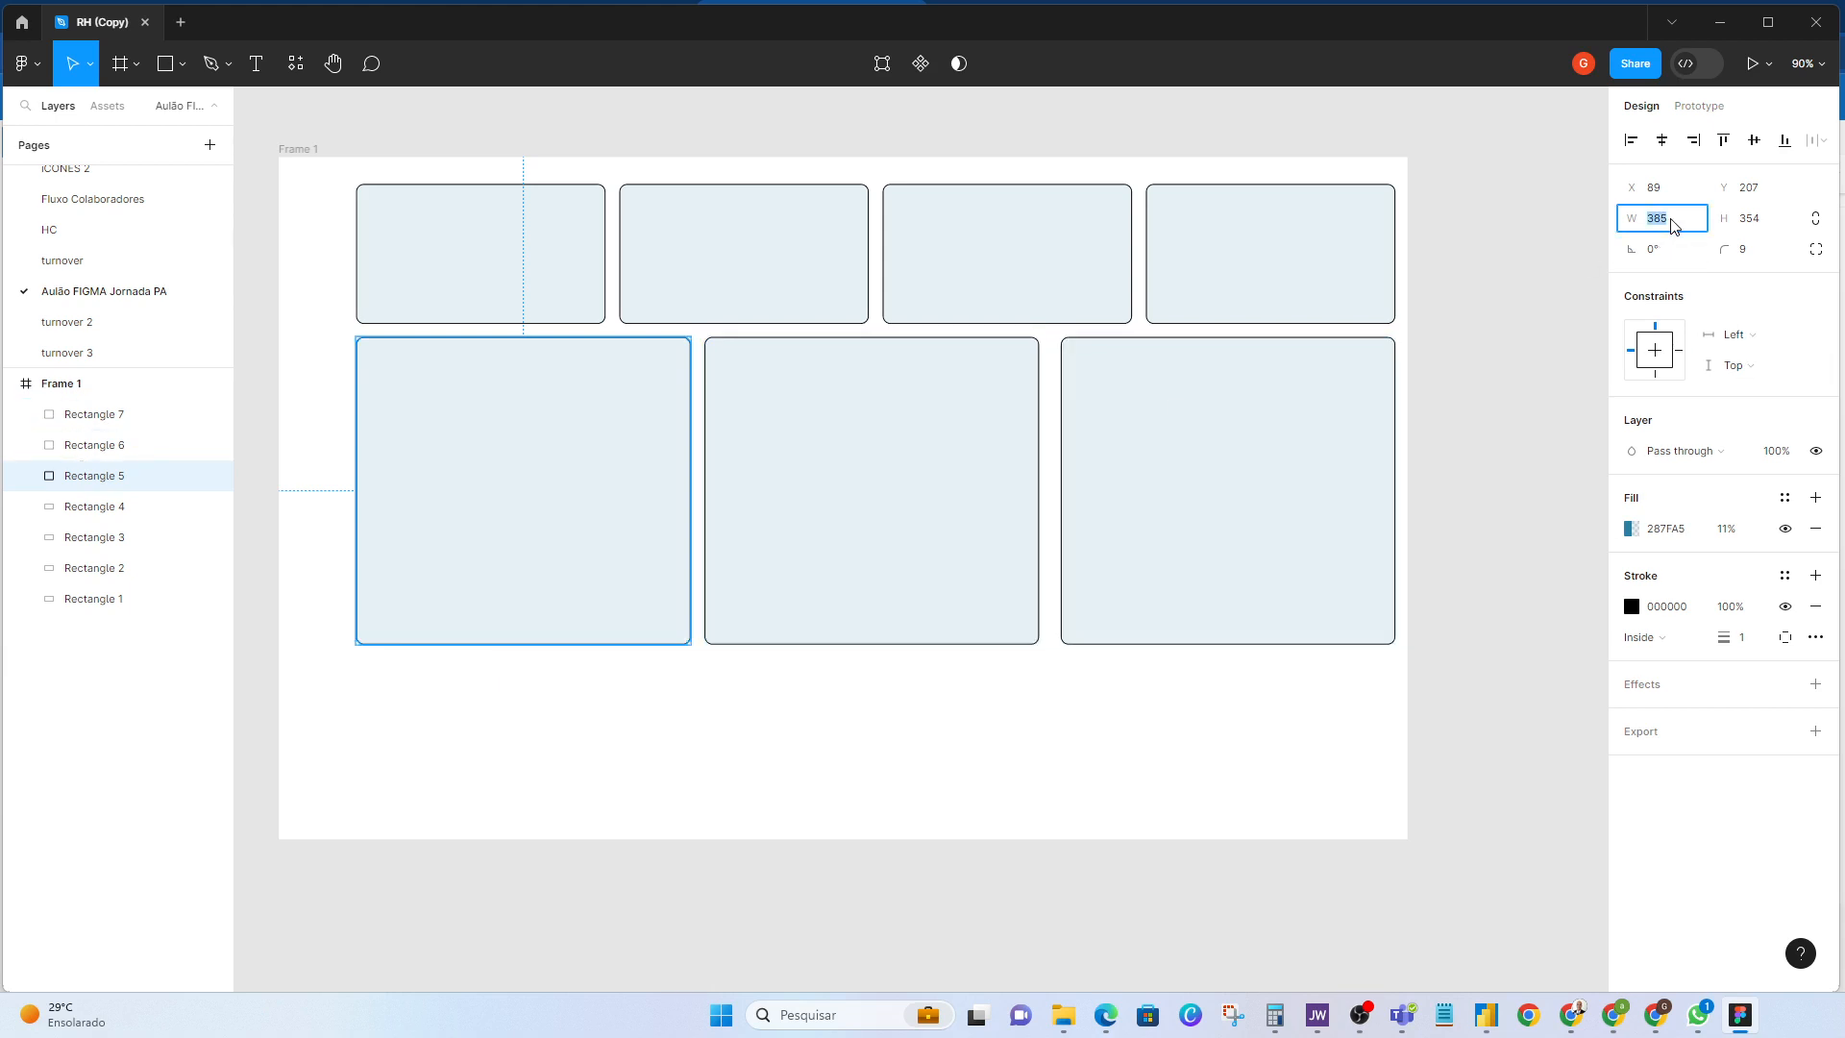
key(Return)
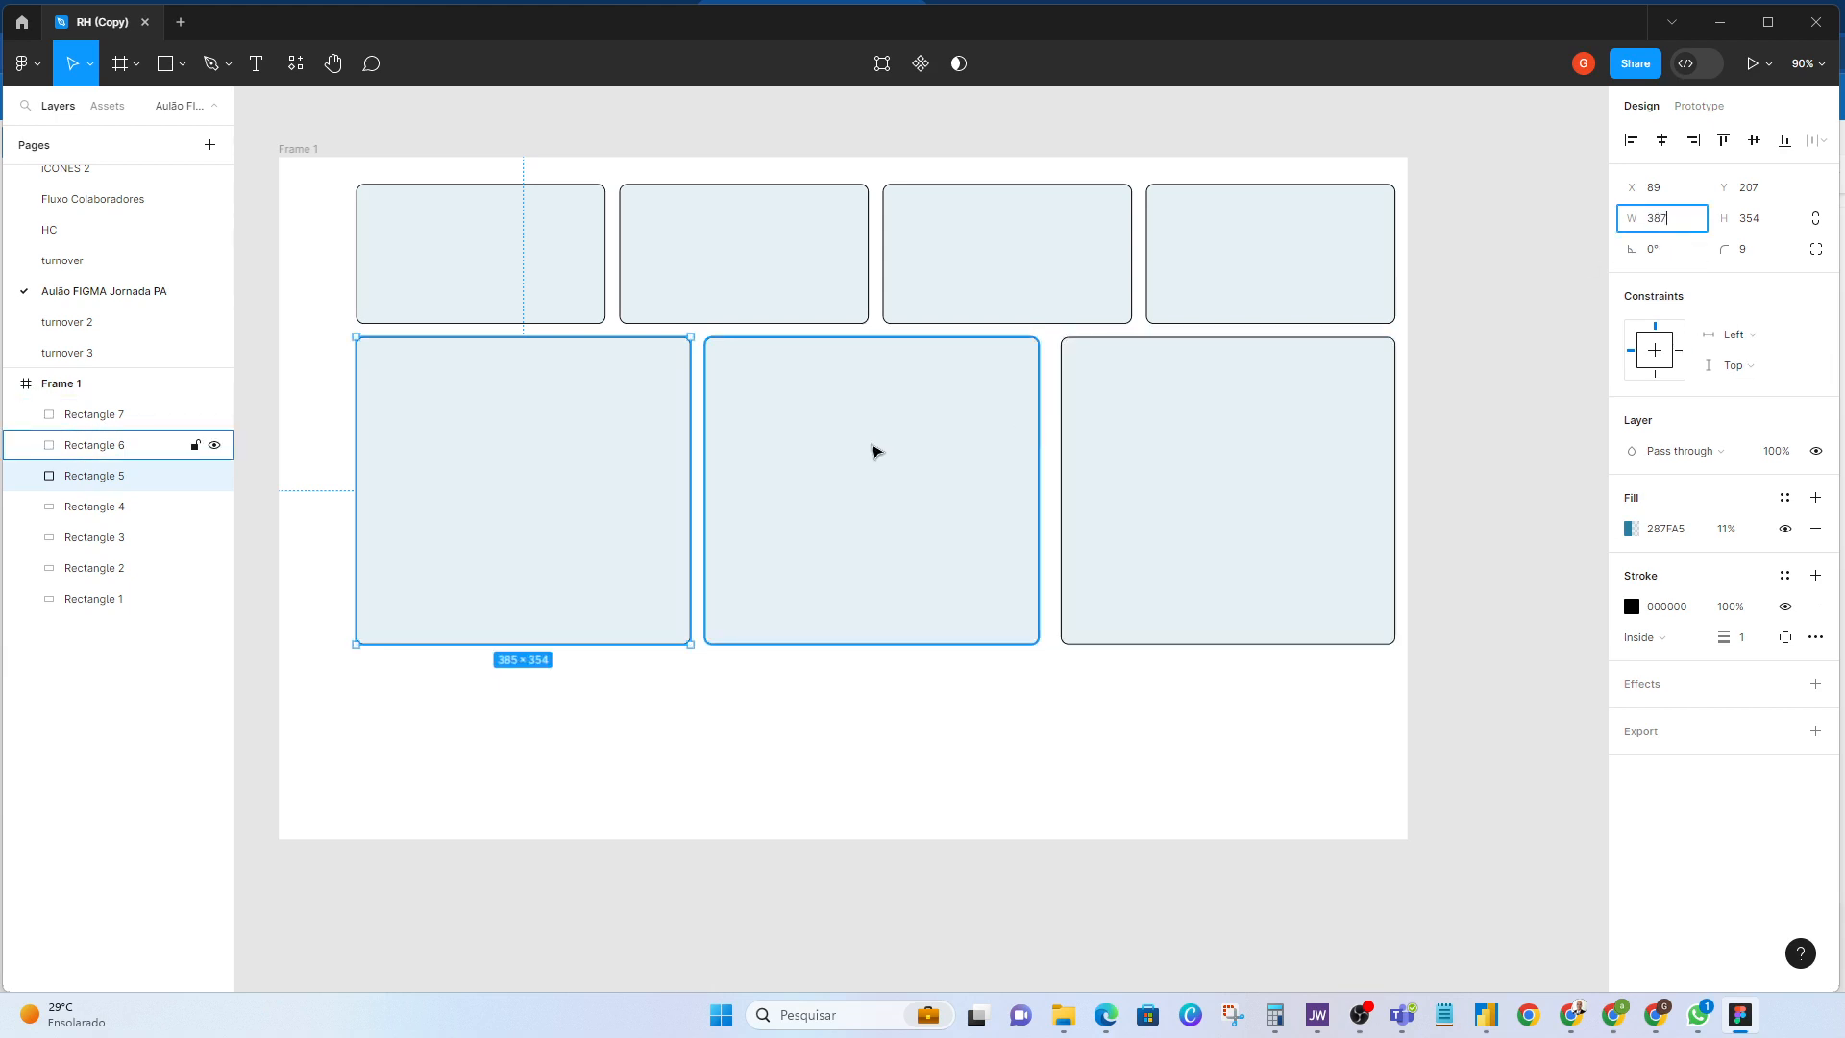
click(879, 449)
click(1692, 224)
text(387)
key(Return)
Step: Set the third large rectangle's width to 387 and move it flush with the top row's right edge
click(1224, 528)
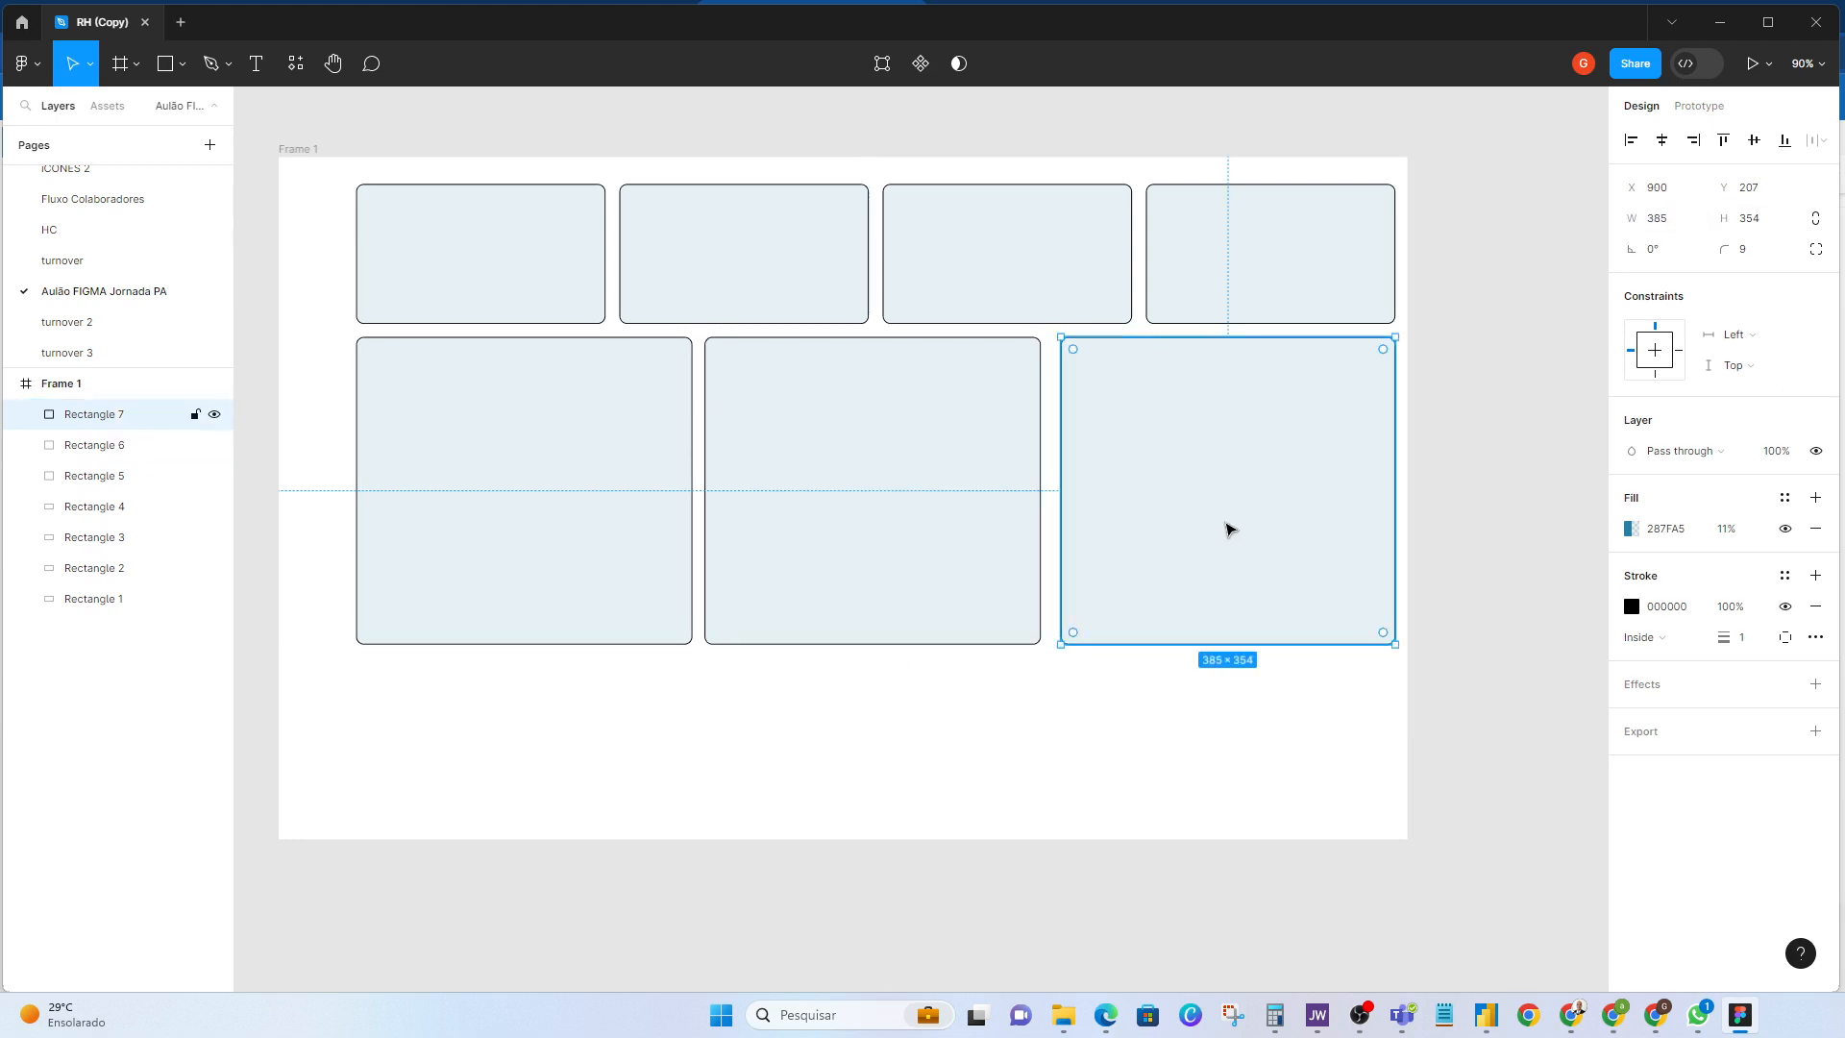
click(1692, 224)
text(387)
key(Return)
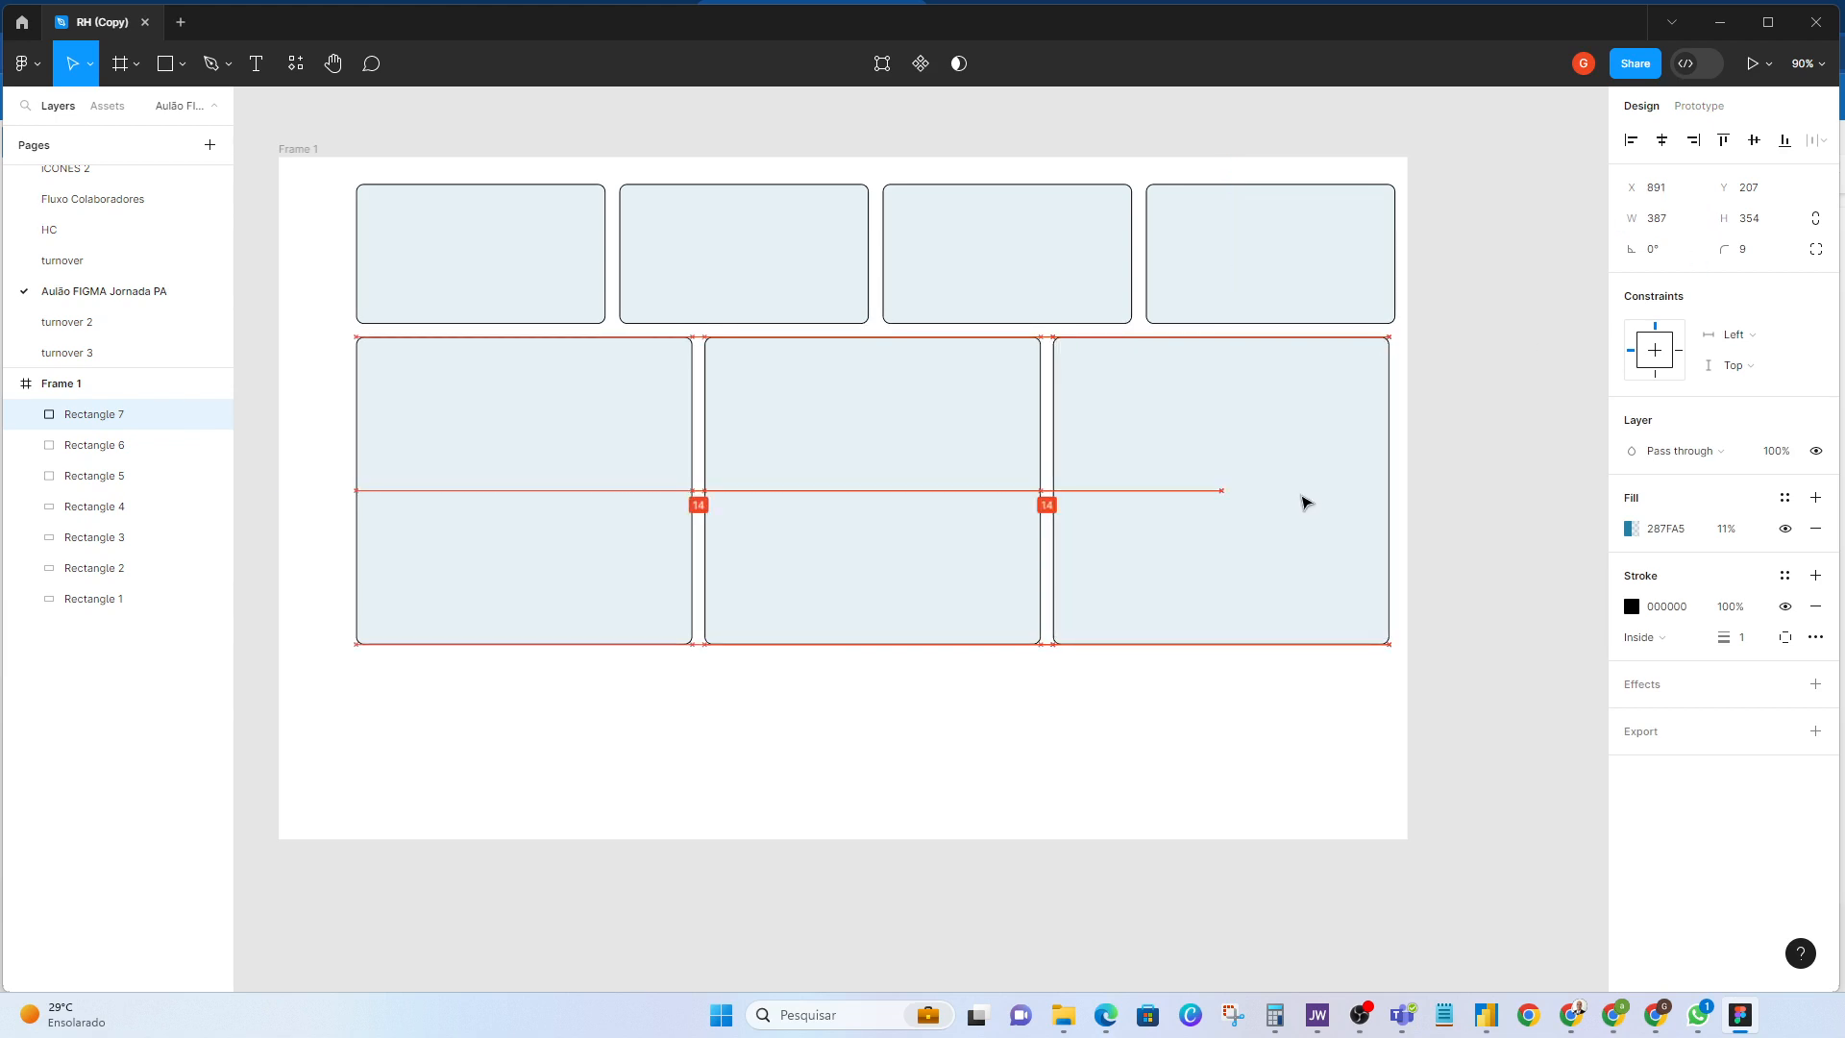
Step: Distribute the horizontal spacing evenly across the three large rectangles and clear the selection
shift+click(917, 495)
shift+click(638, 486)
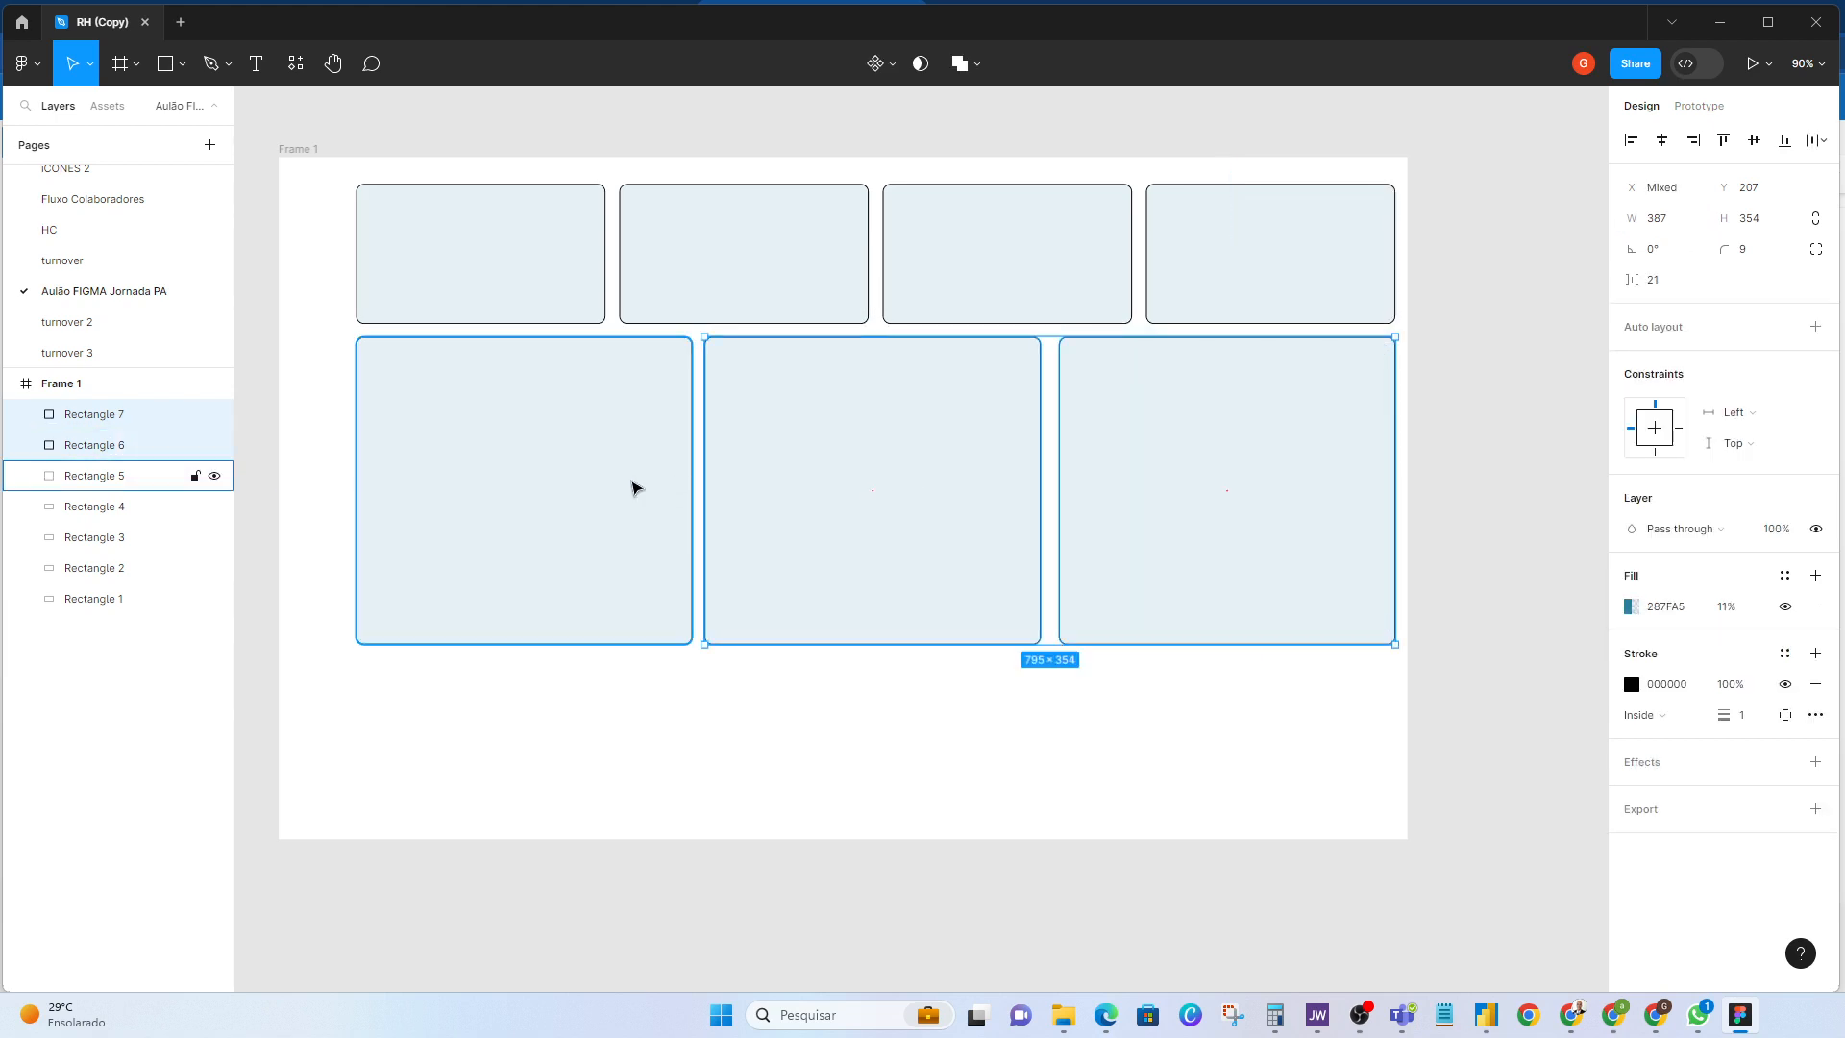
click(32, 63)
mouse_move(62, 265)
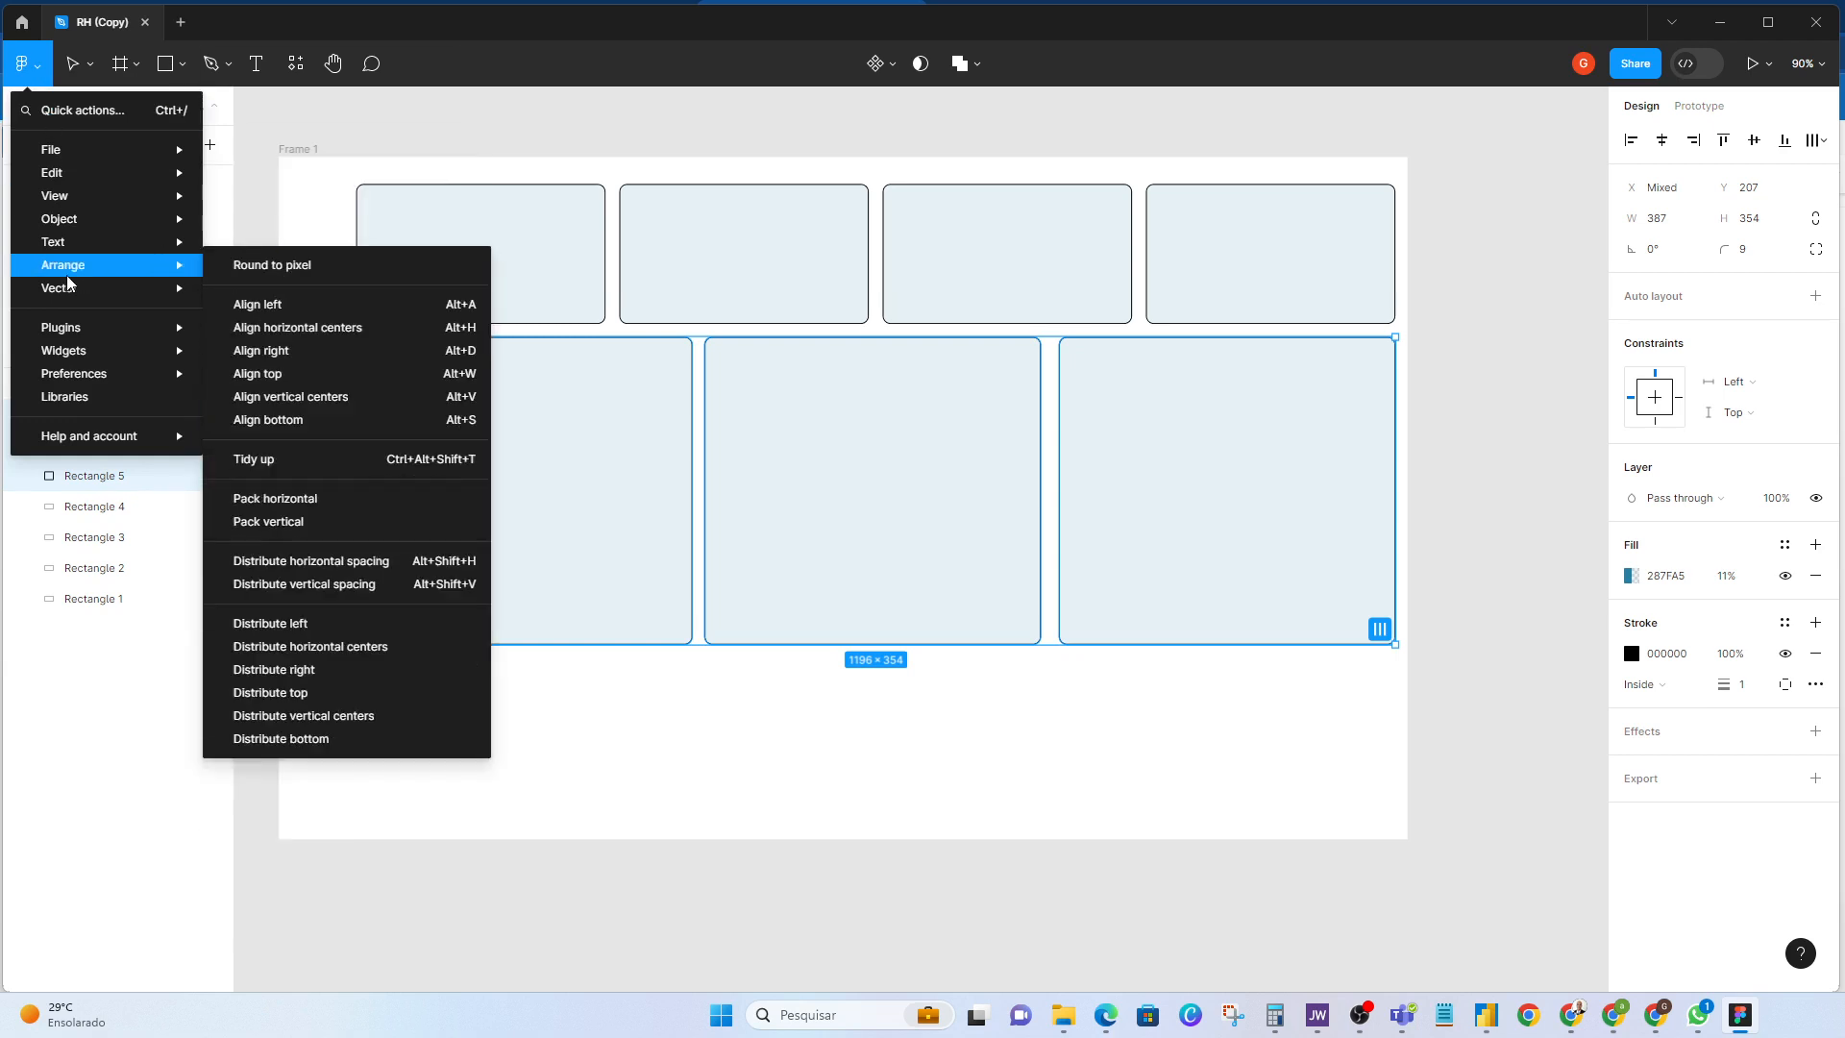
click(364, 569)
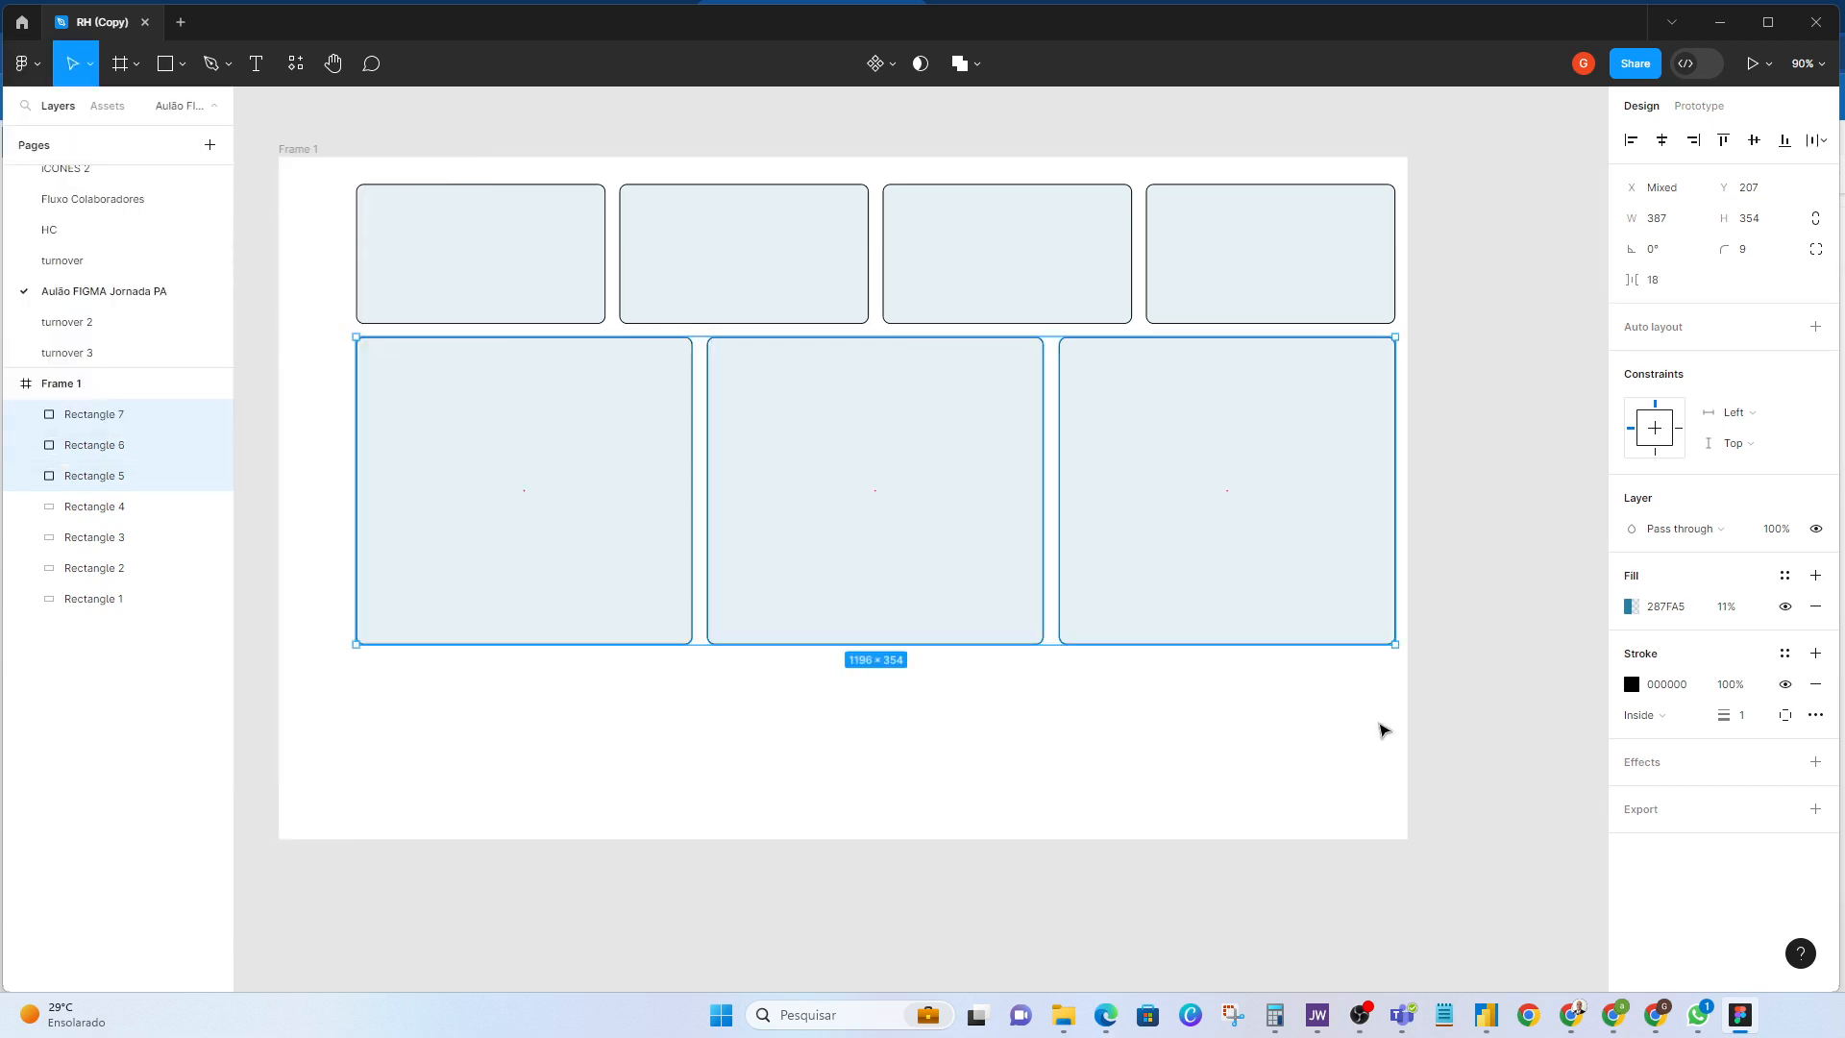
click(1490, 469)
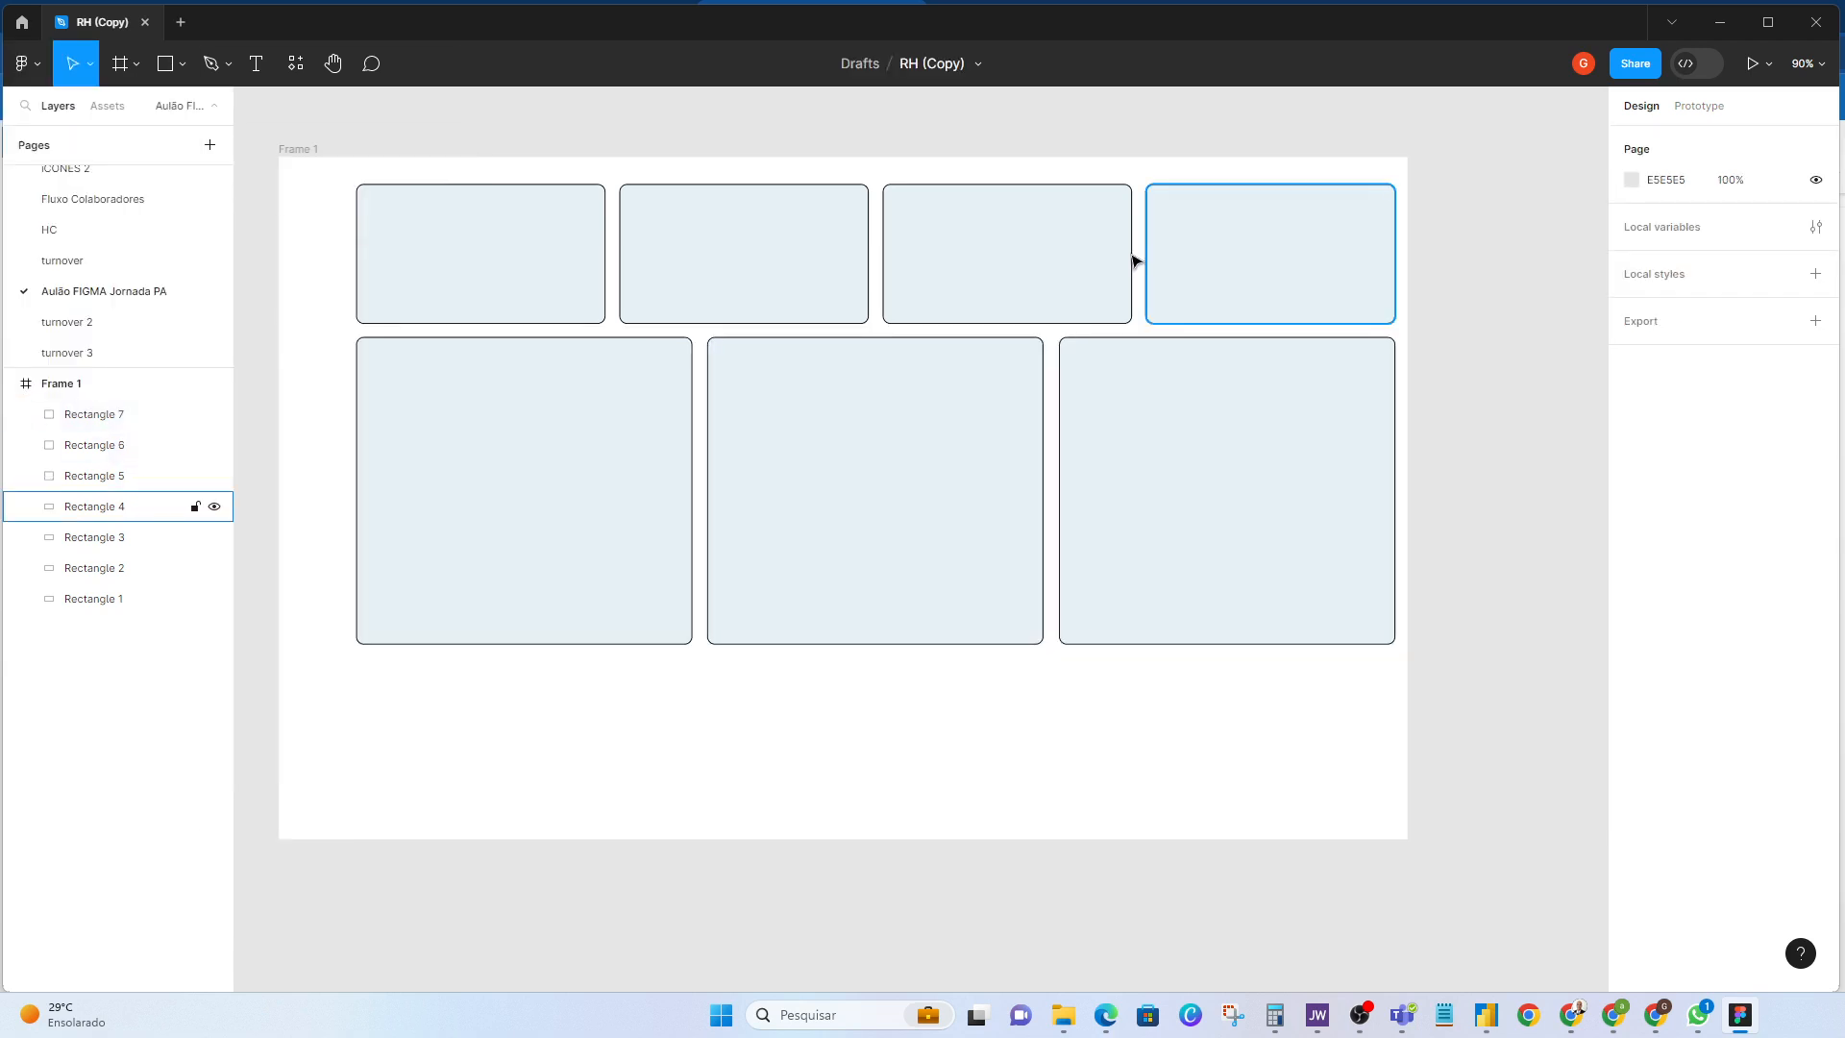
Step: Check the horizontal spacing between the third and fourth cards in the top row
click(1182, 273)
shift+click(1023, 260)
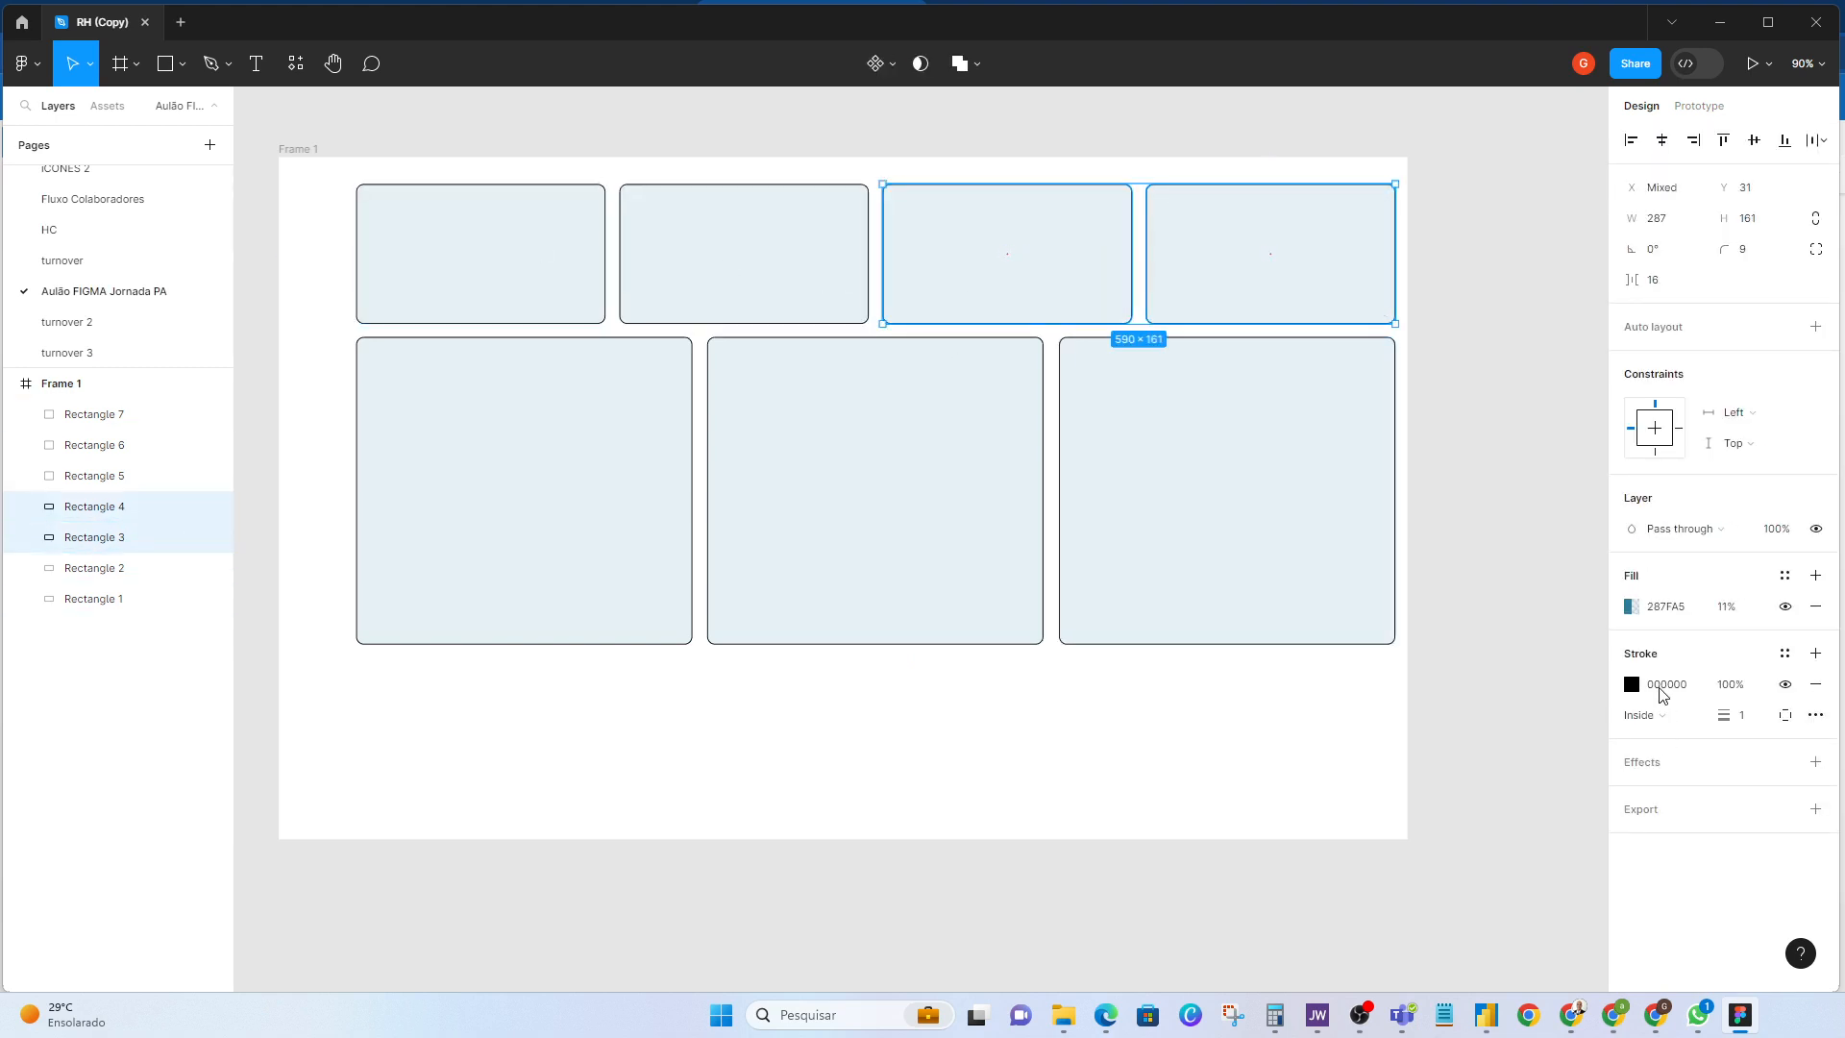
click(1501, 643)
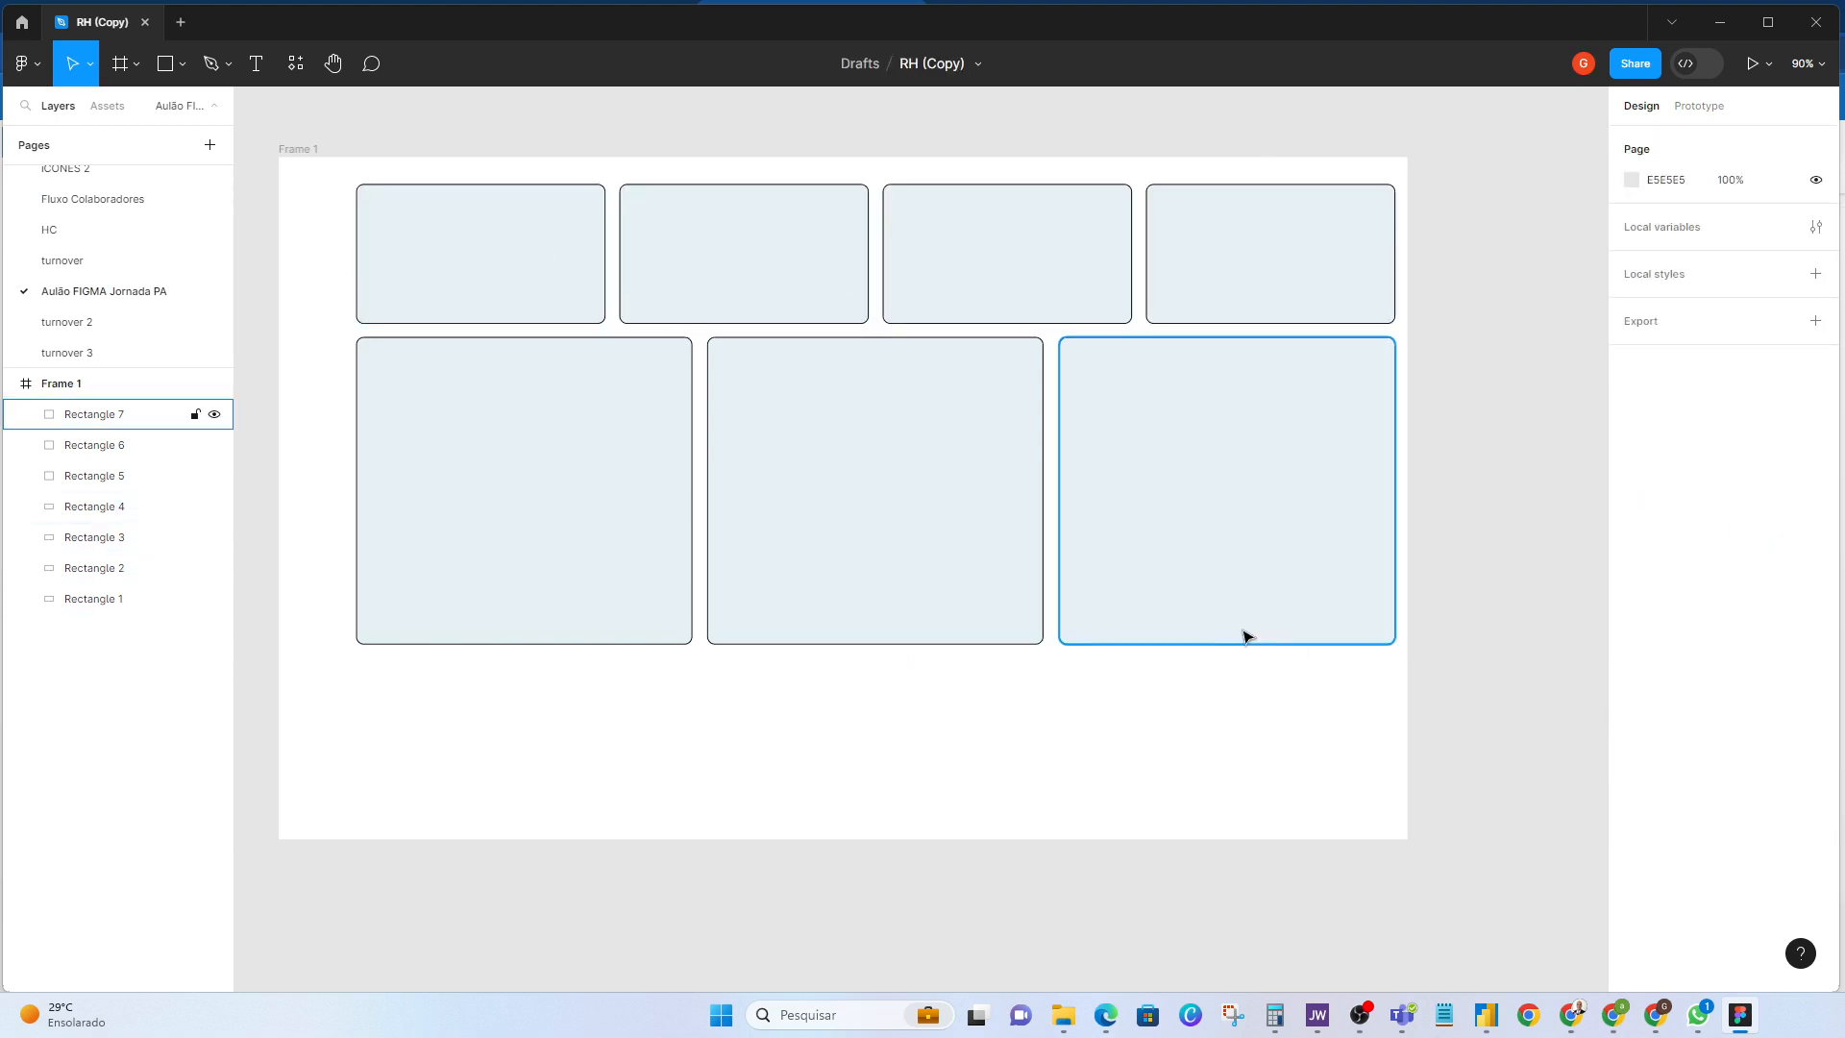
Step: Duplicate the first large rectangle below its row, reduce it to about 193 high and stretch it to about 1197 wide
click(541, 598)
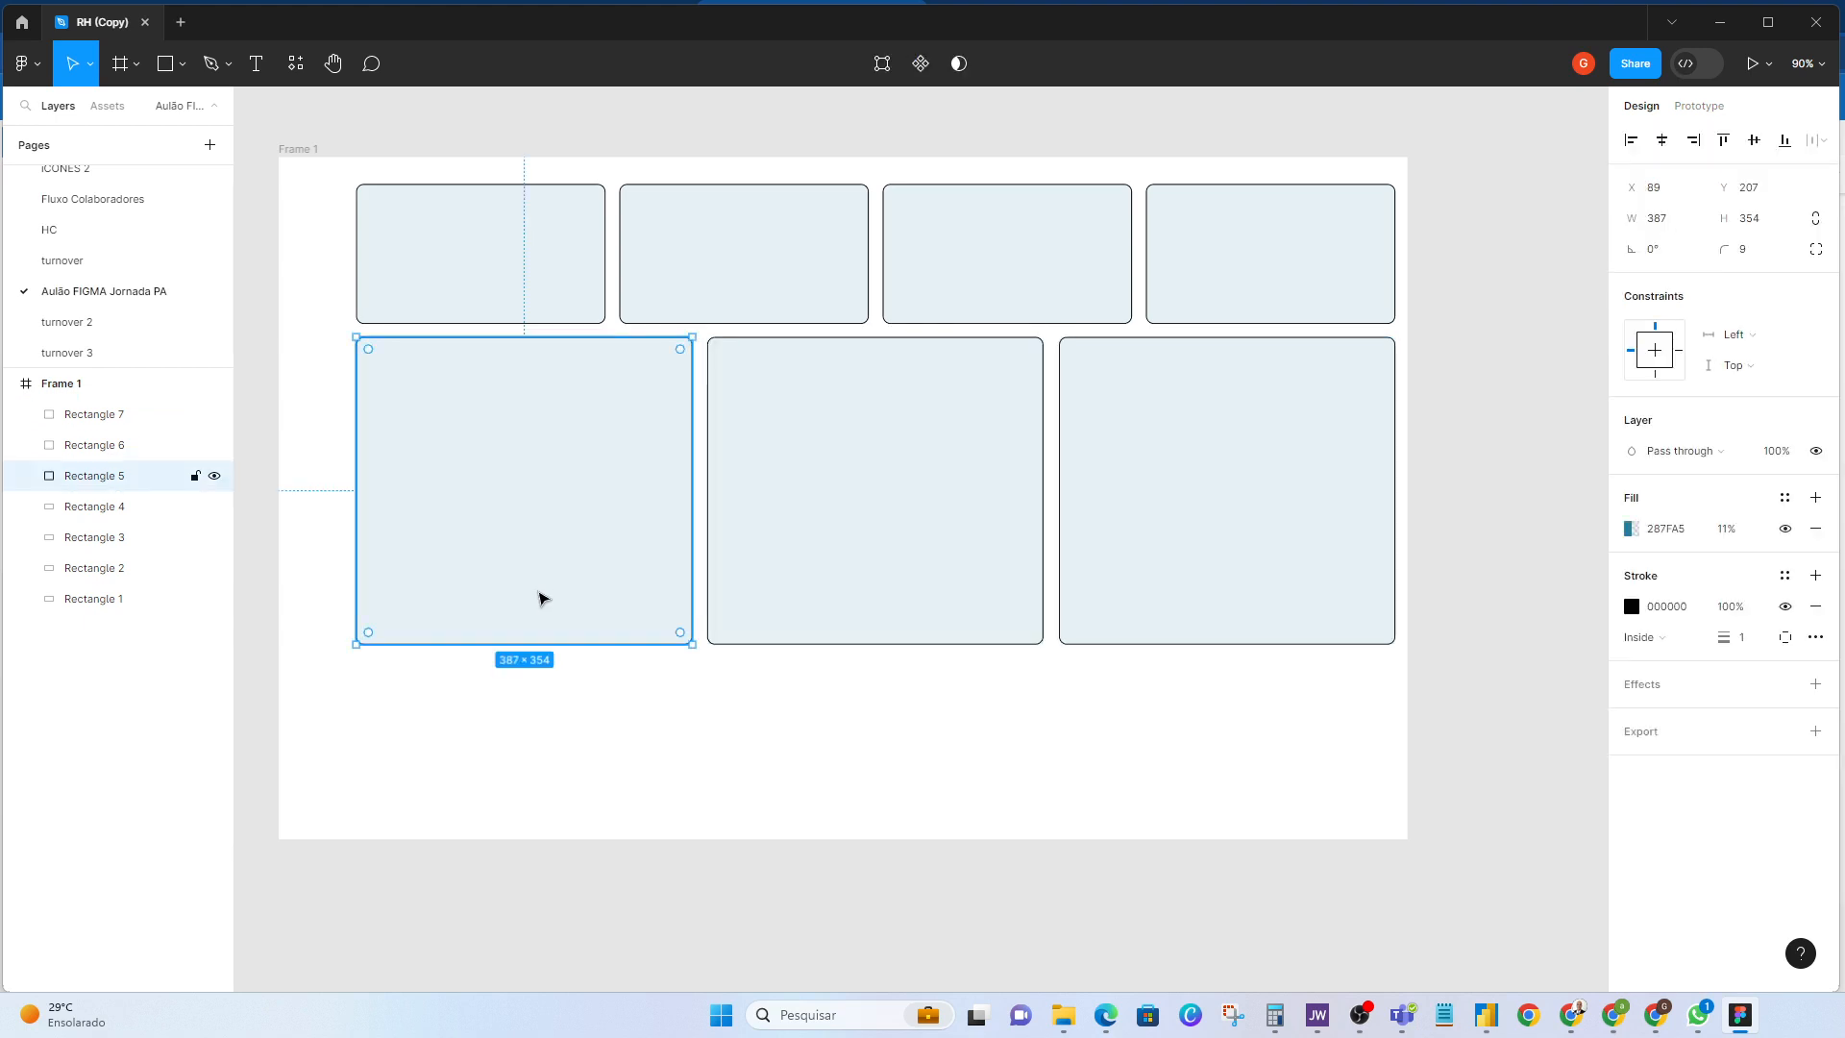
drag(510, 535, 506, 687)
drag(515, 518, 527, 660)
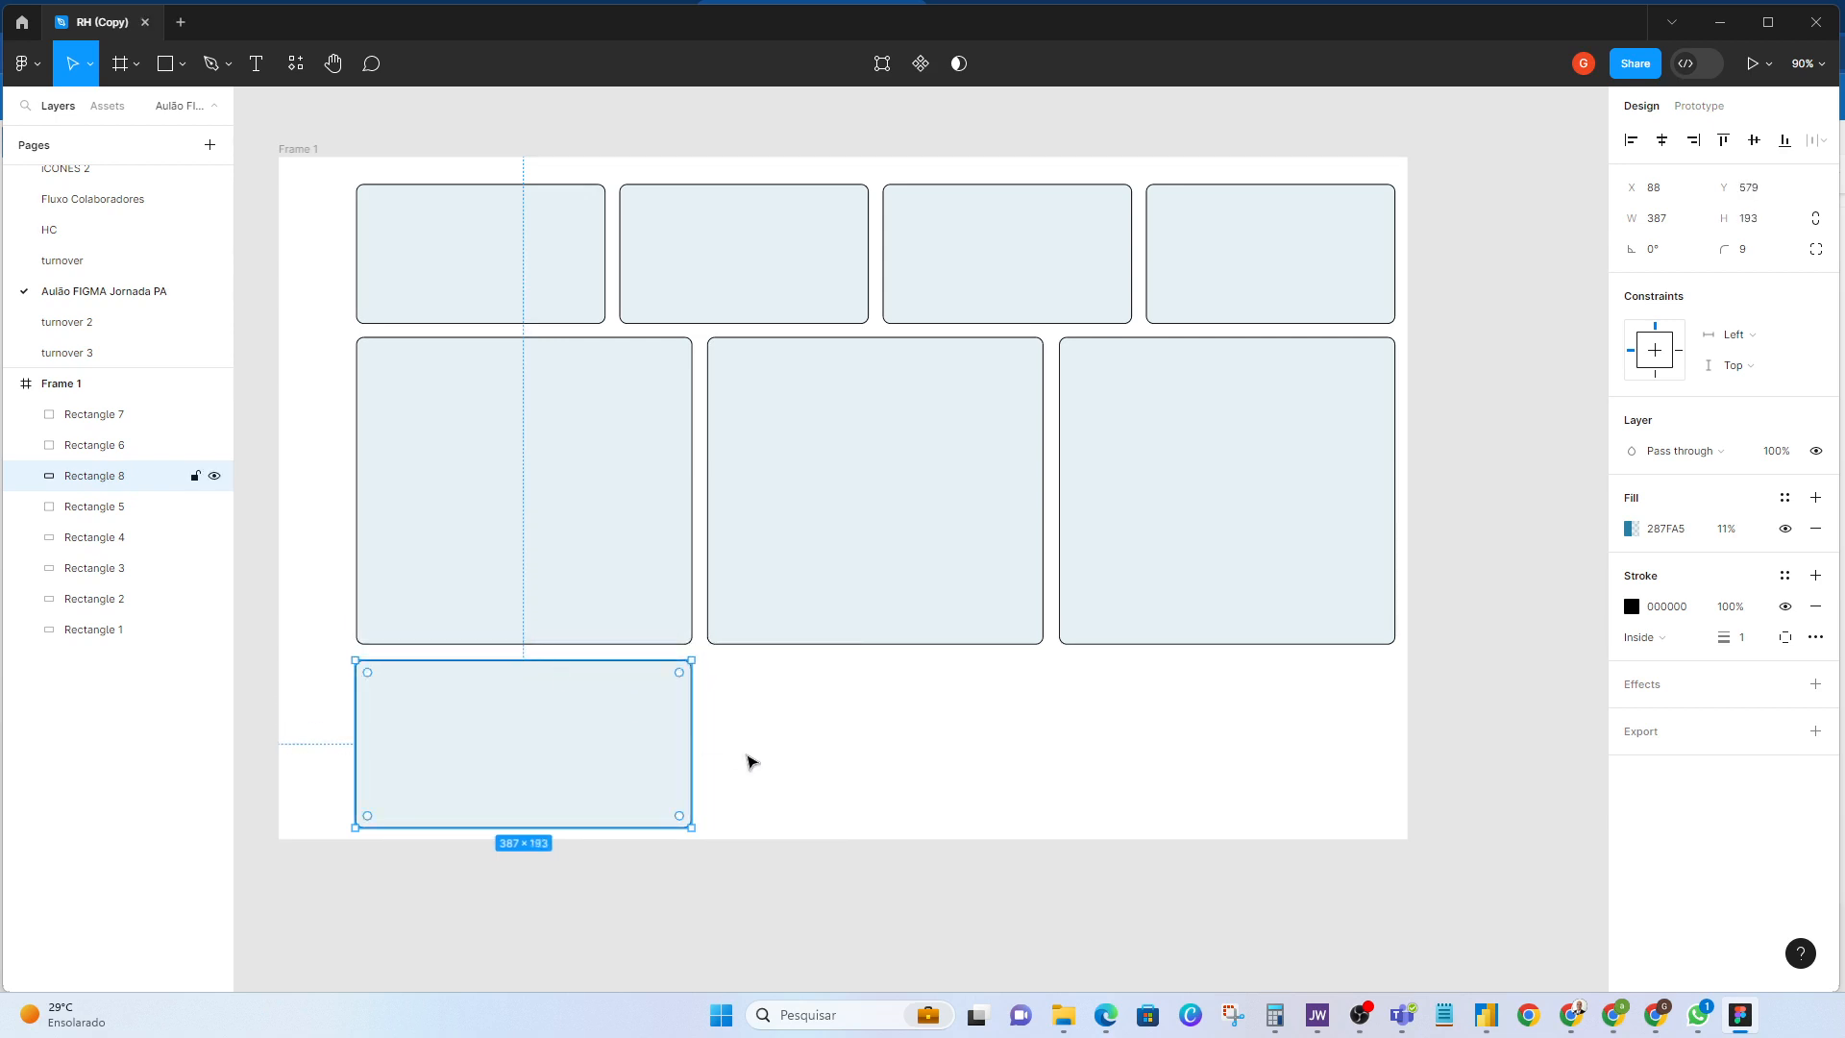
drag(692, 735, 1396, 797)
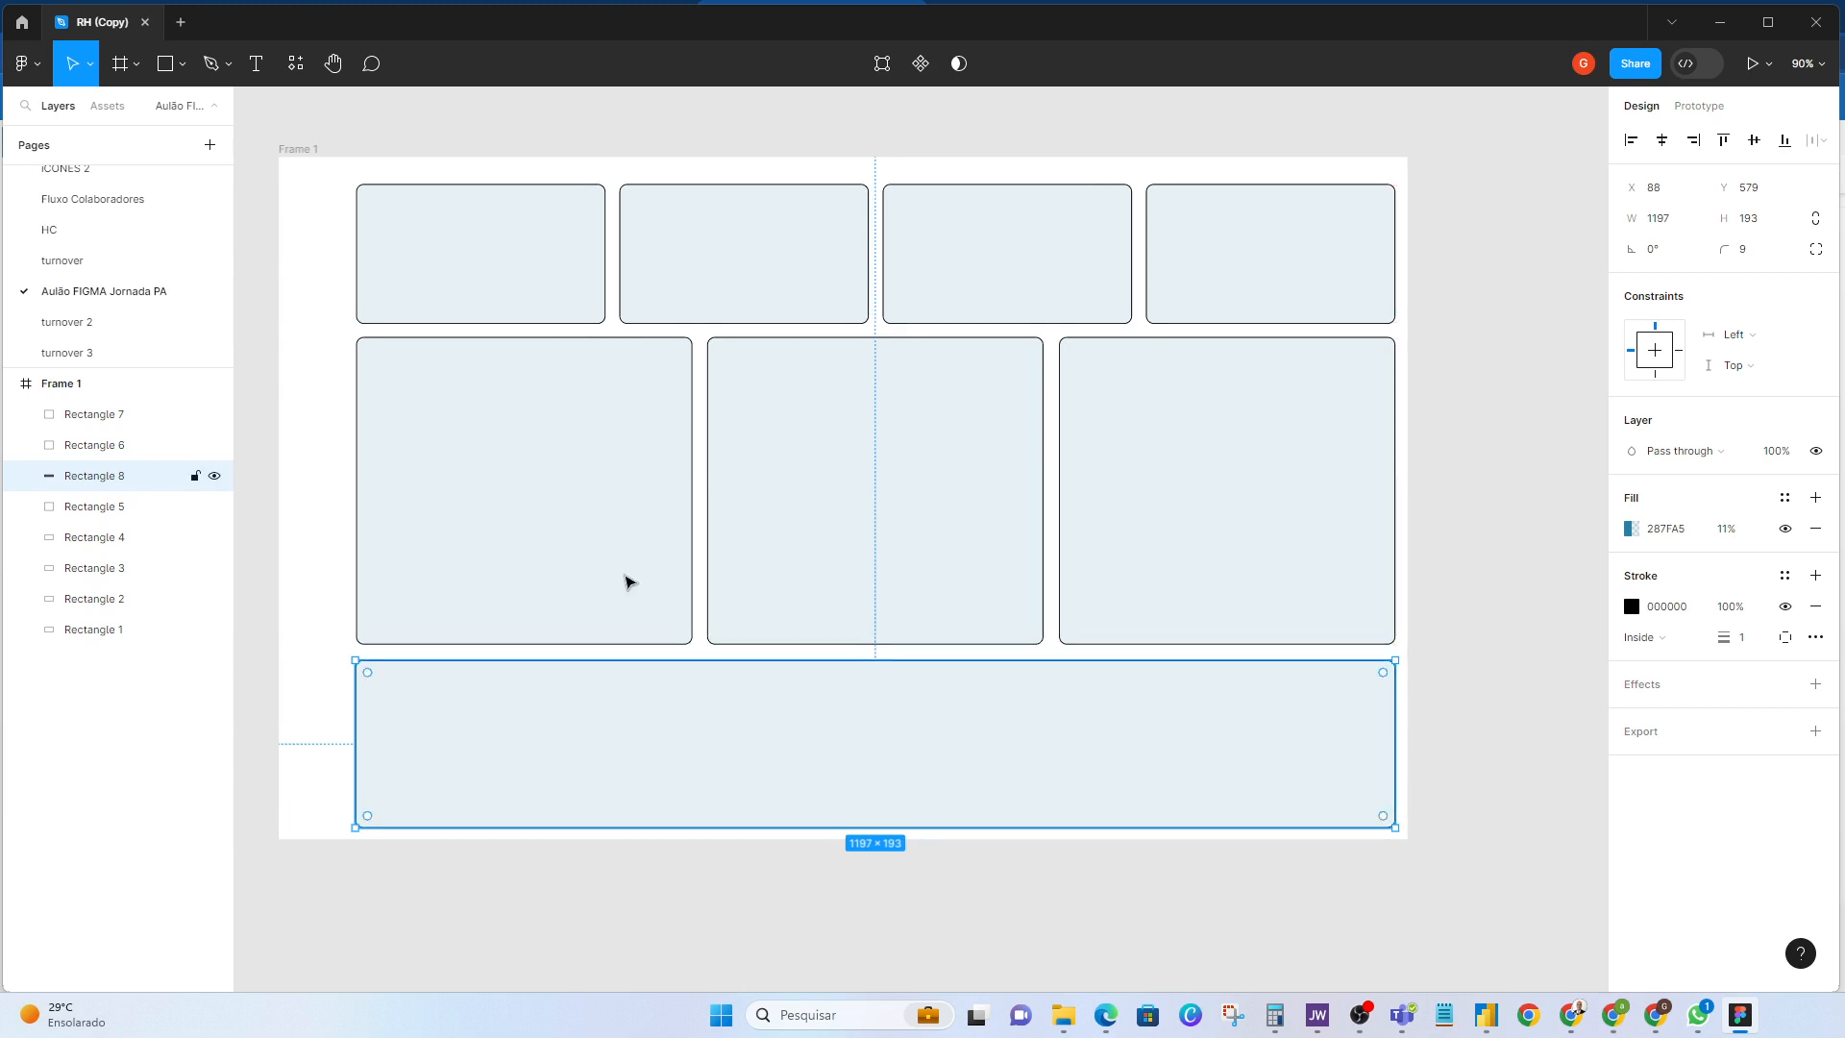
click(1490, 548)
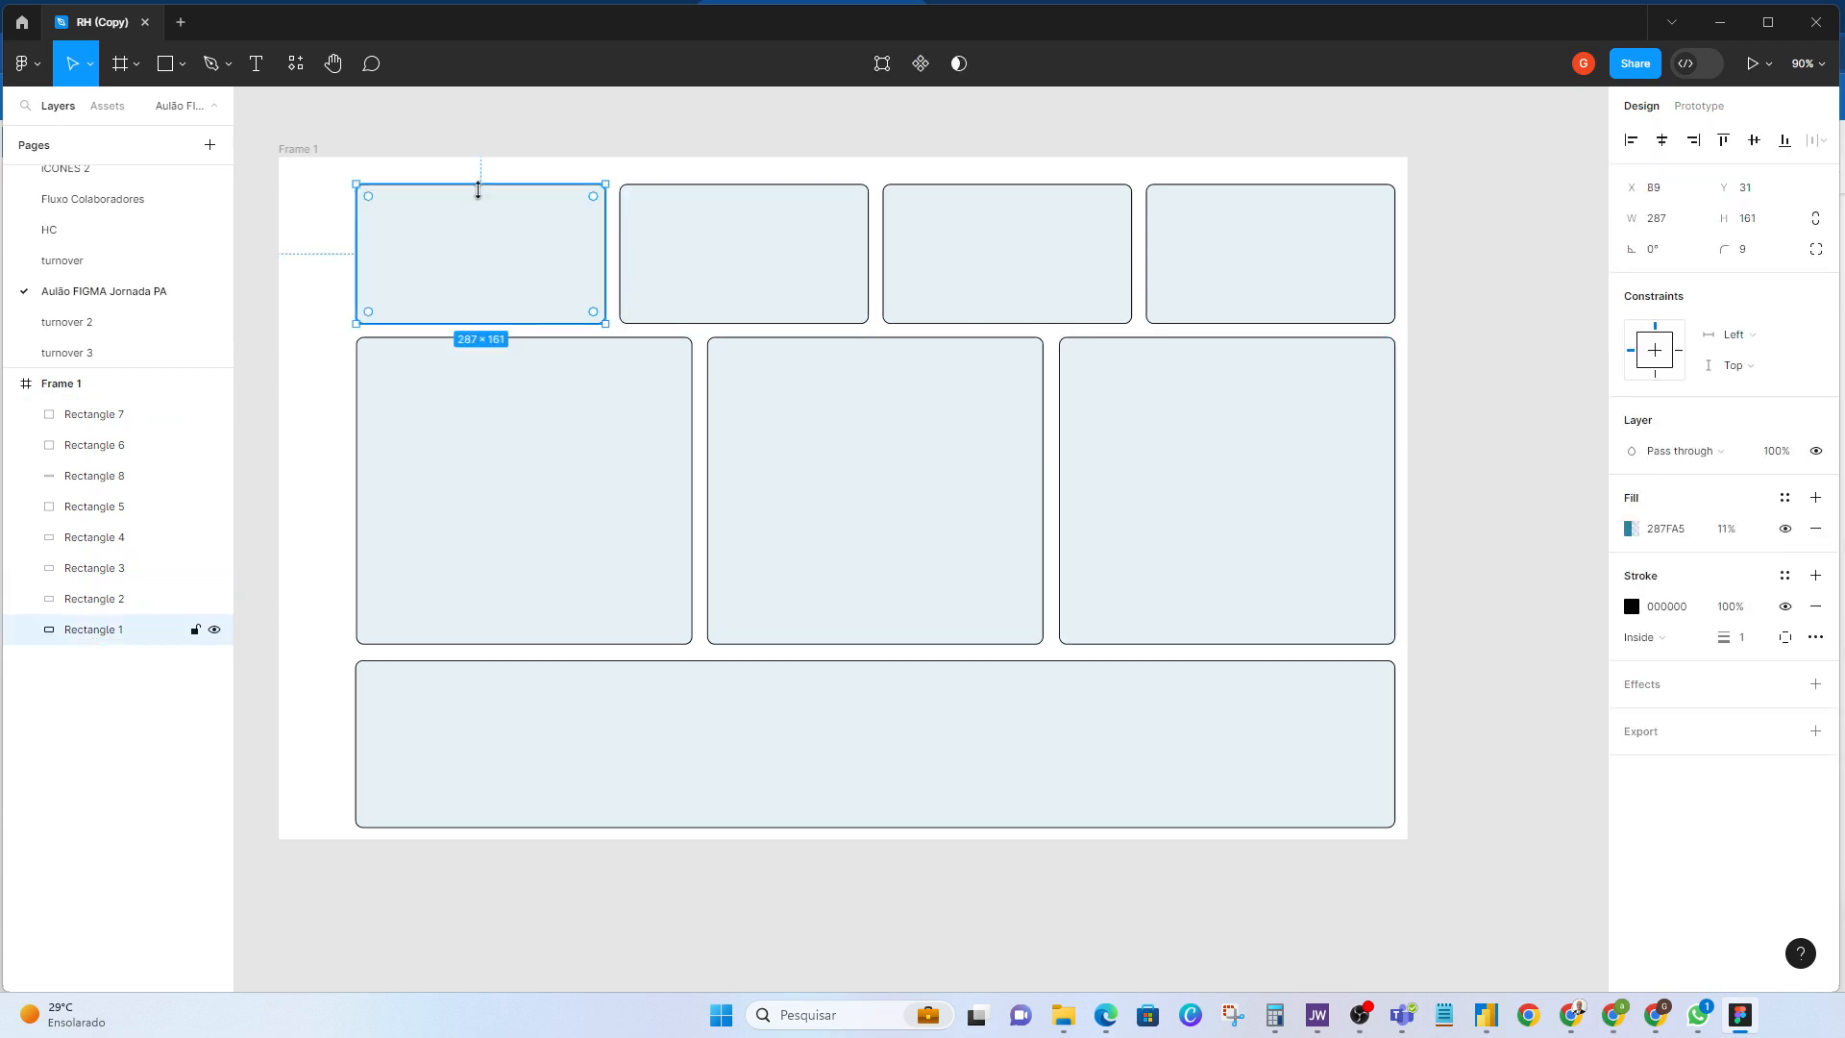
Step: Lower the upper edge of all four top-row cards to Y 80, making each card 112 high
drag(480, 184, 486, 228)
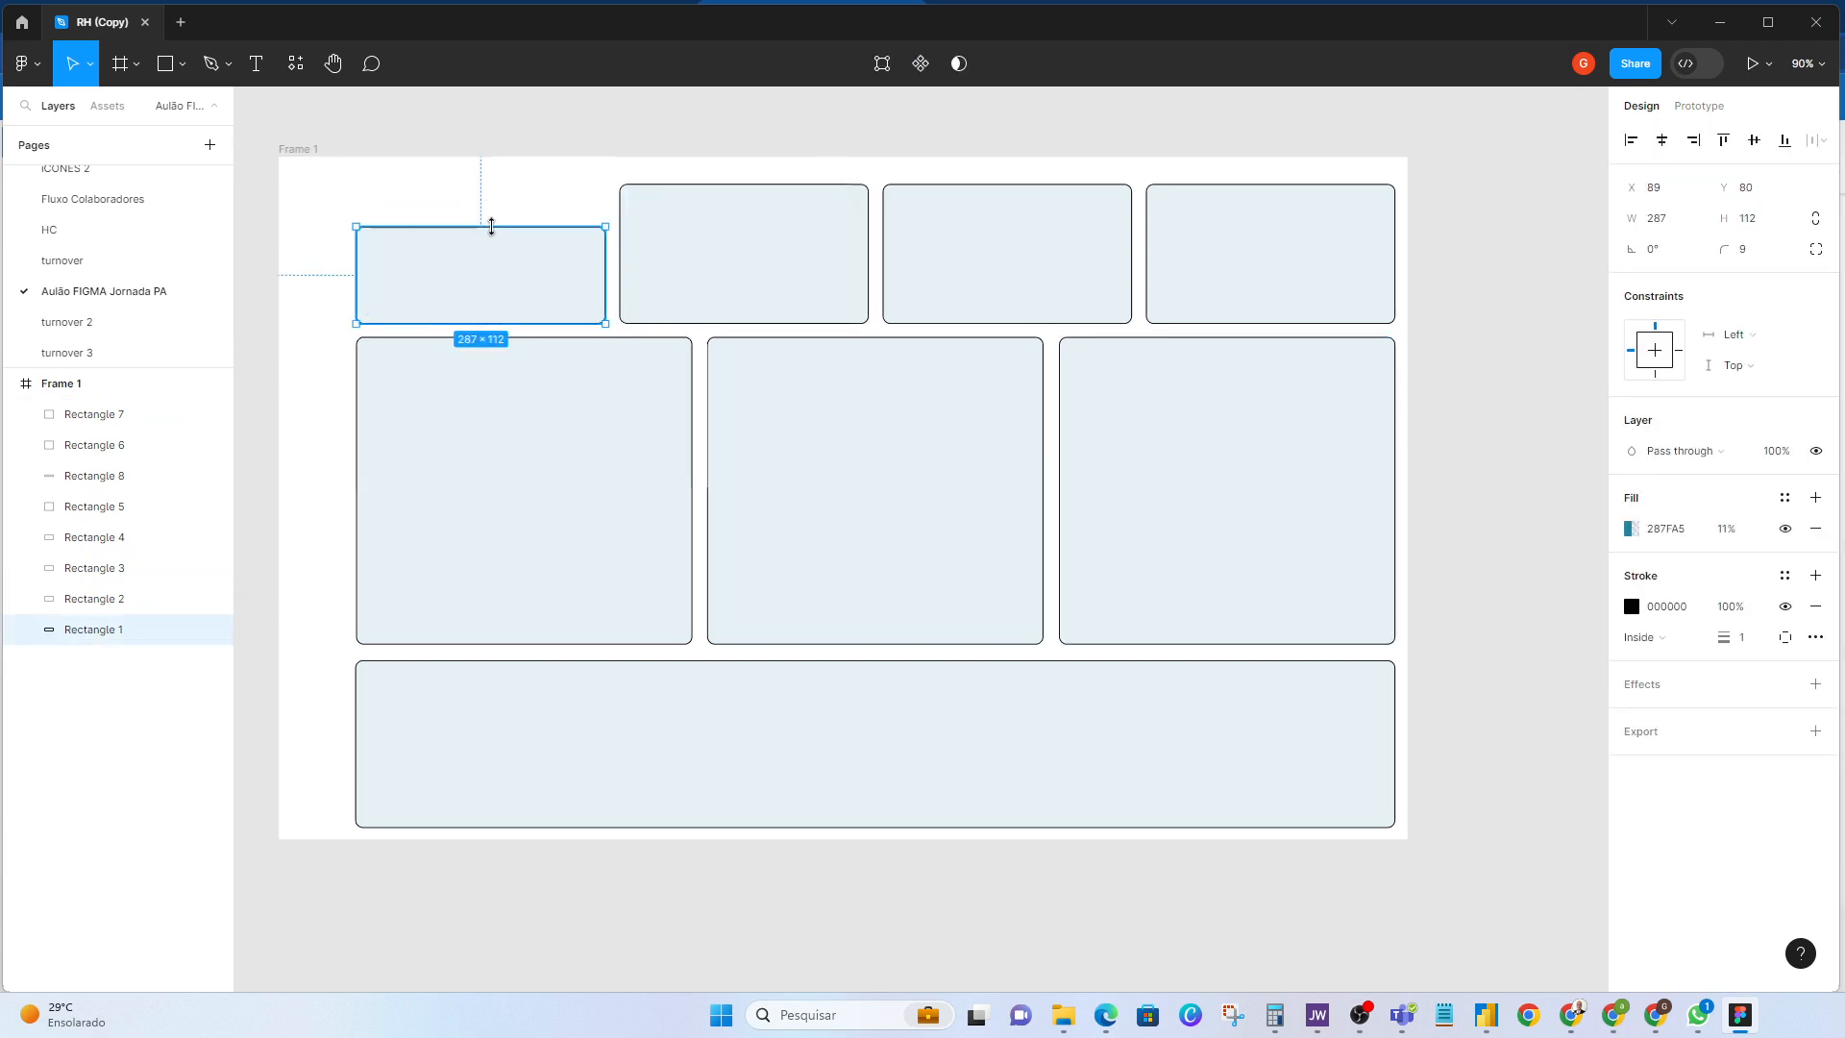
click(721, 206)
drag(728, 182, 728, 227)
click(956, 201)
drag(957, 184, 957, 227)
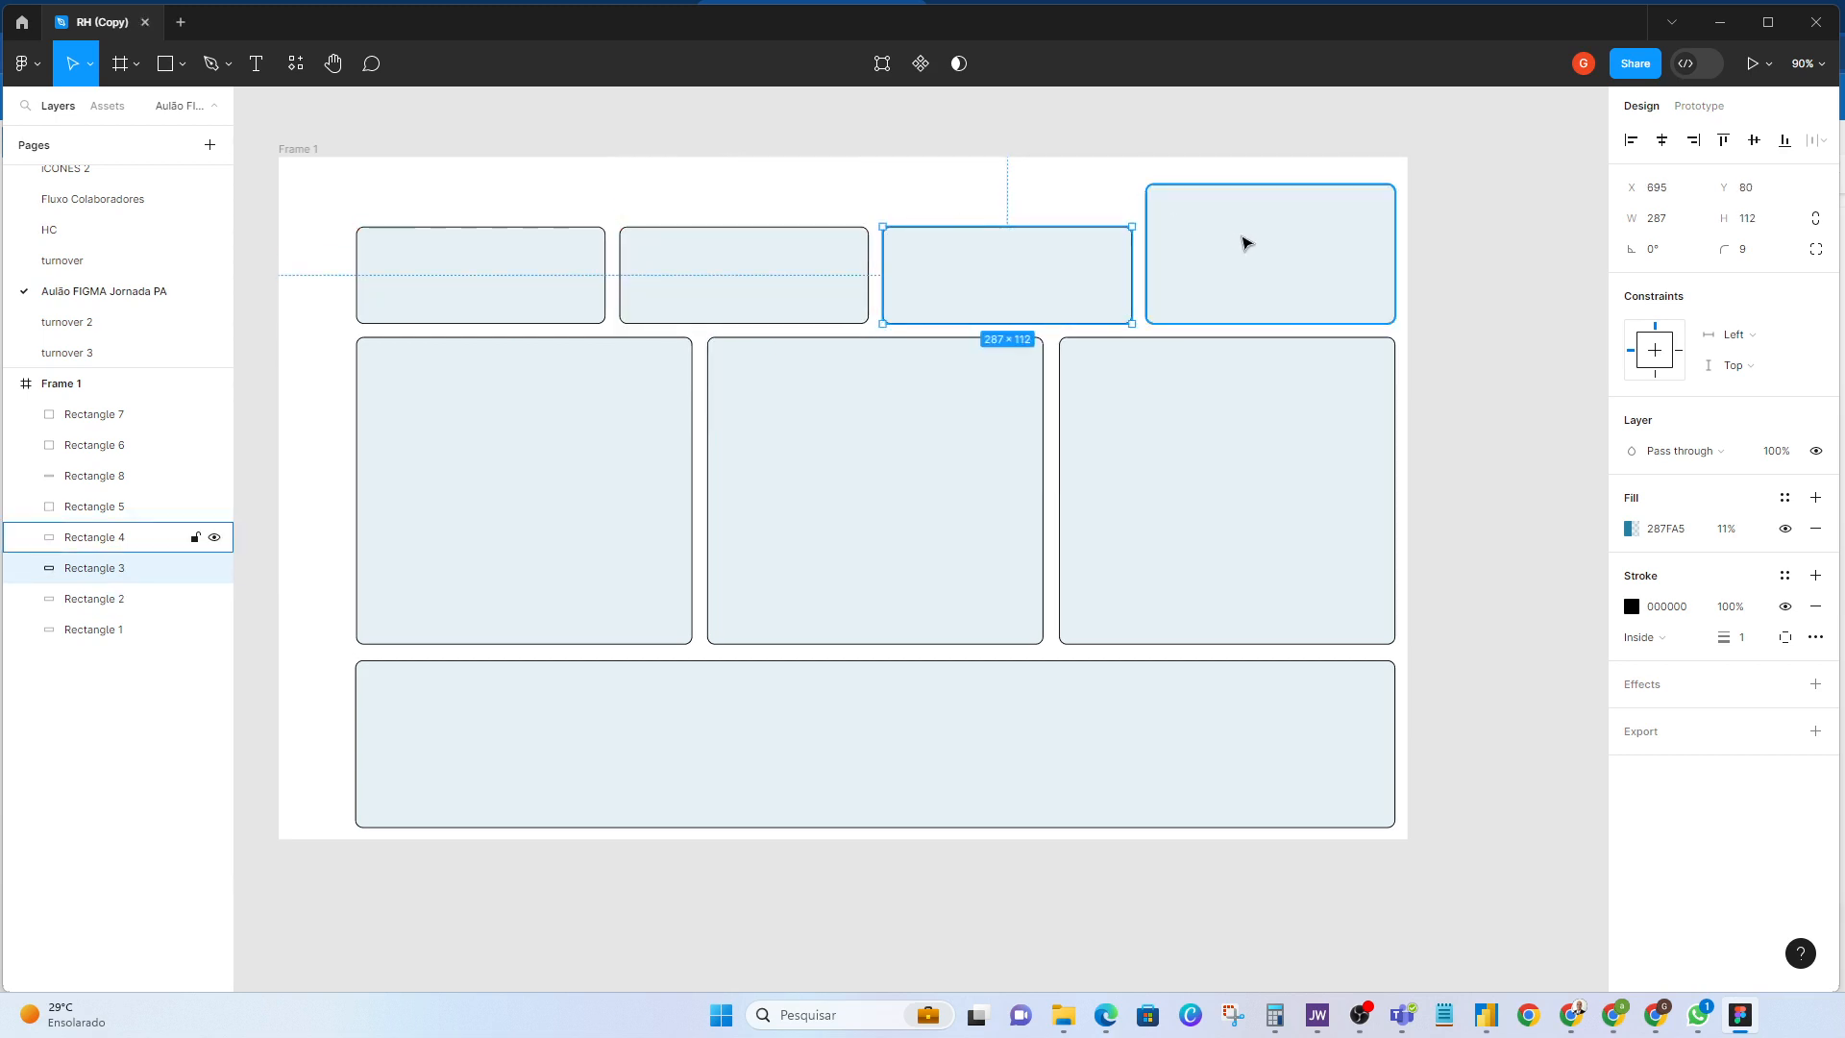
click(1266, 197)
drag(1268, 185, 1268, 227)
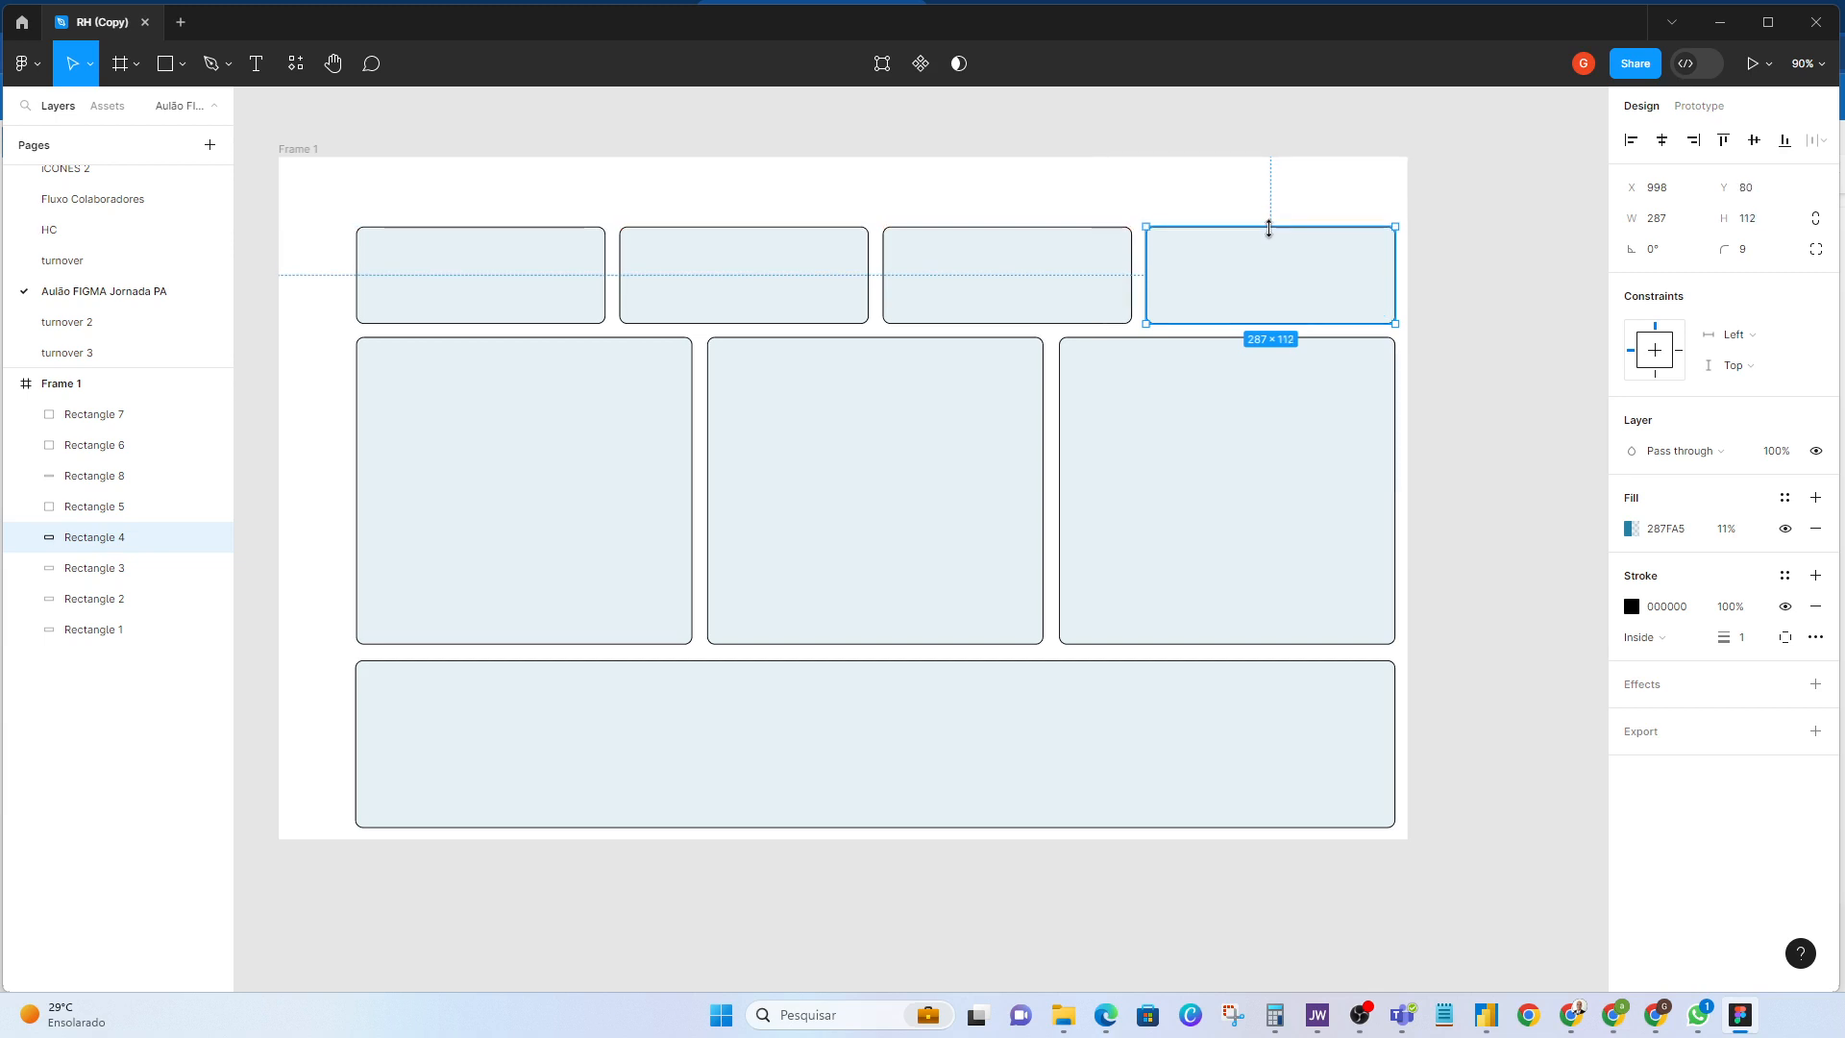
click(1537, 320)
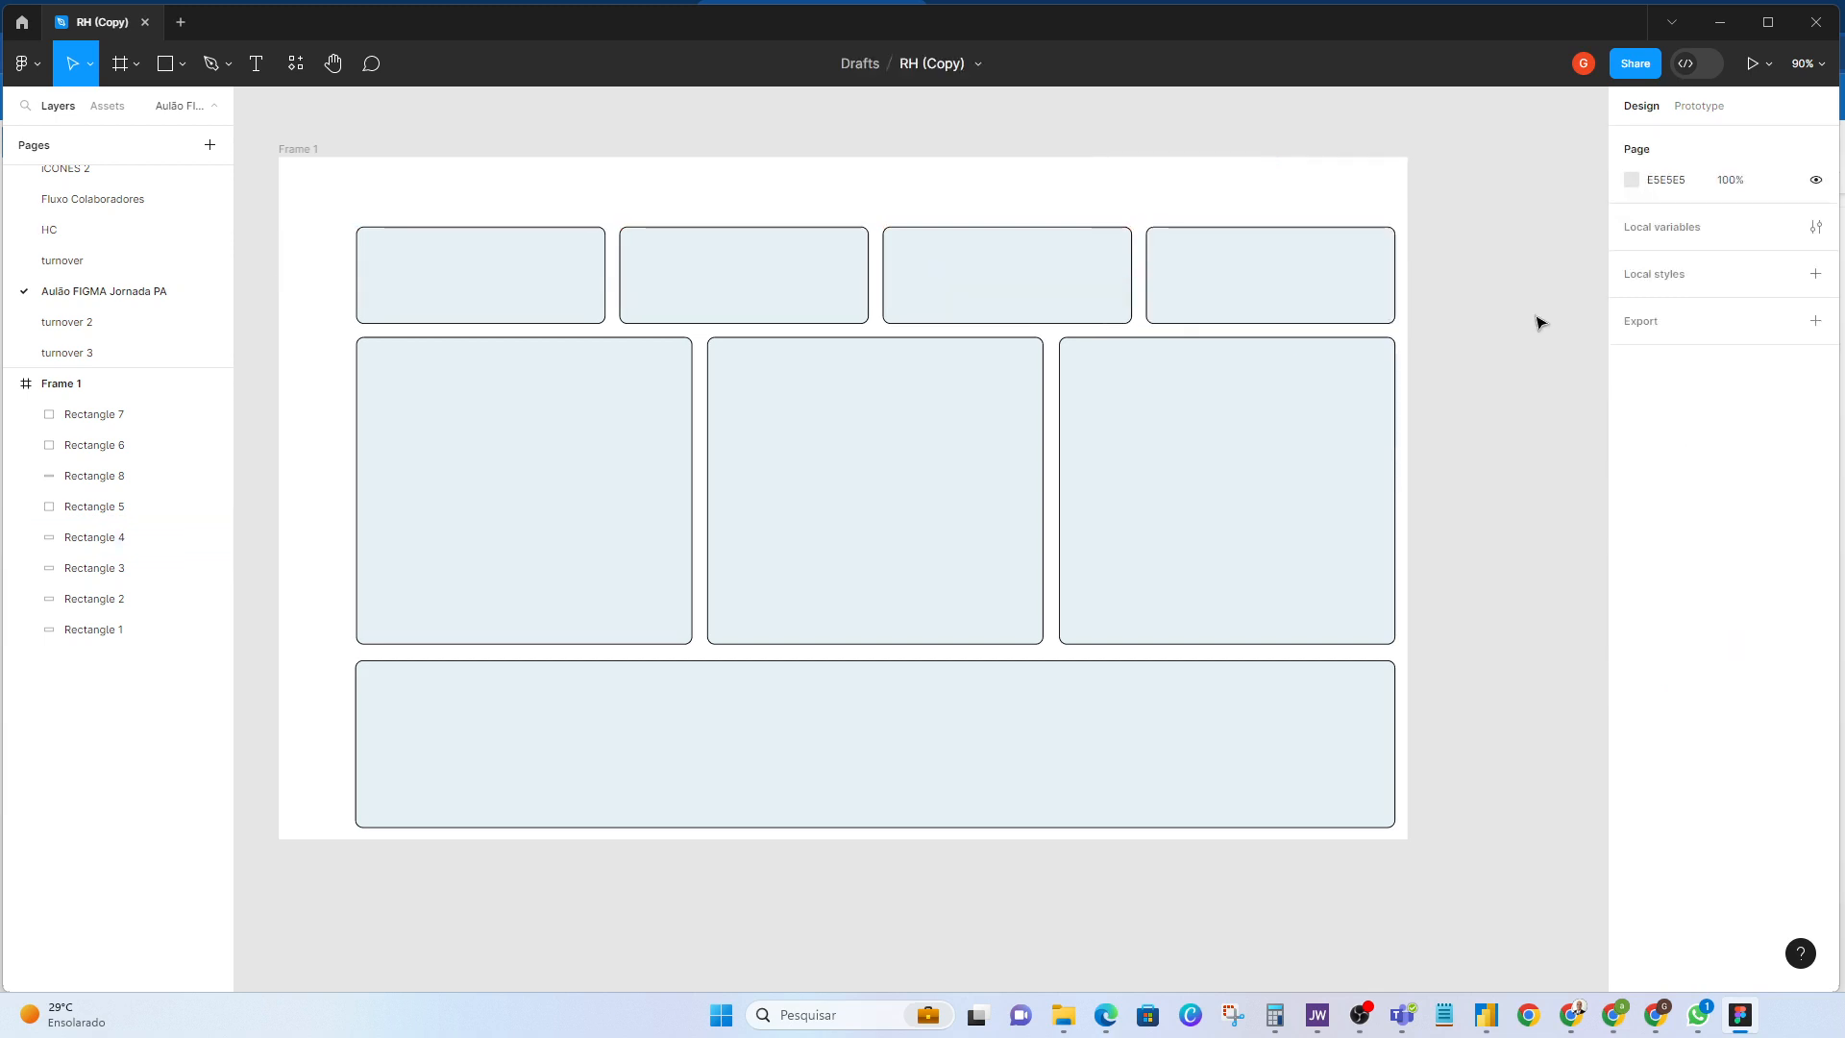
Step: Add the text "GPoweranalytics" in the empty space above the first card
click(257, 65)
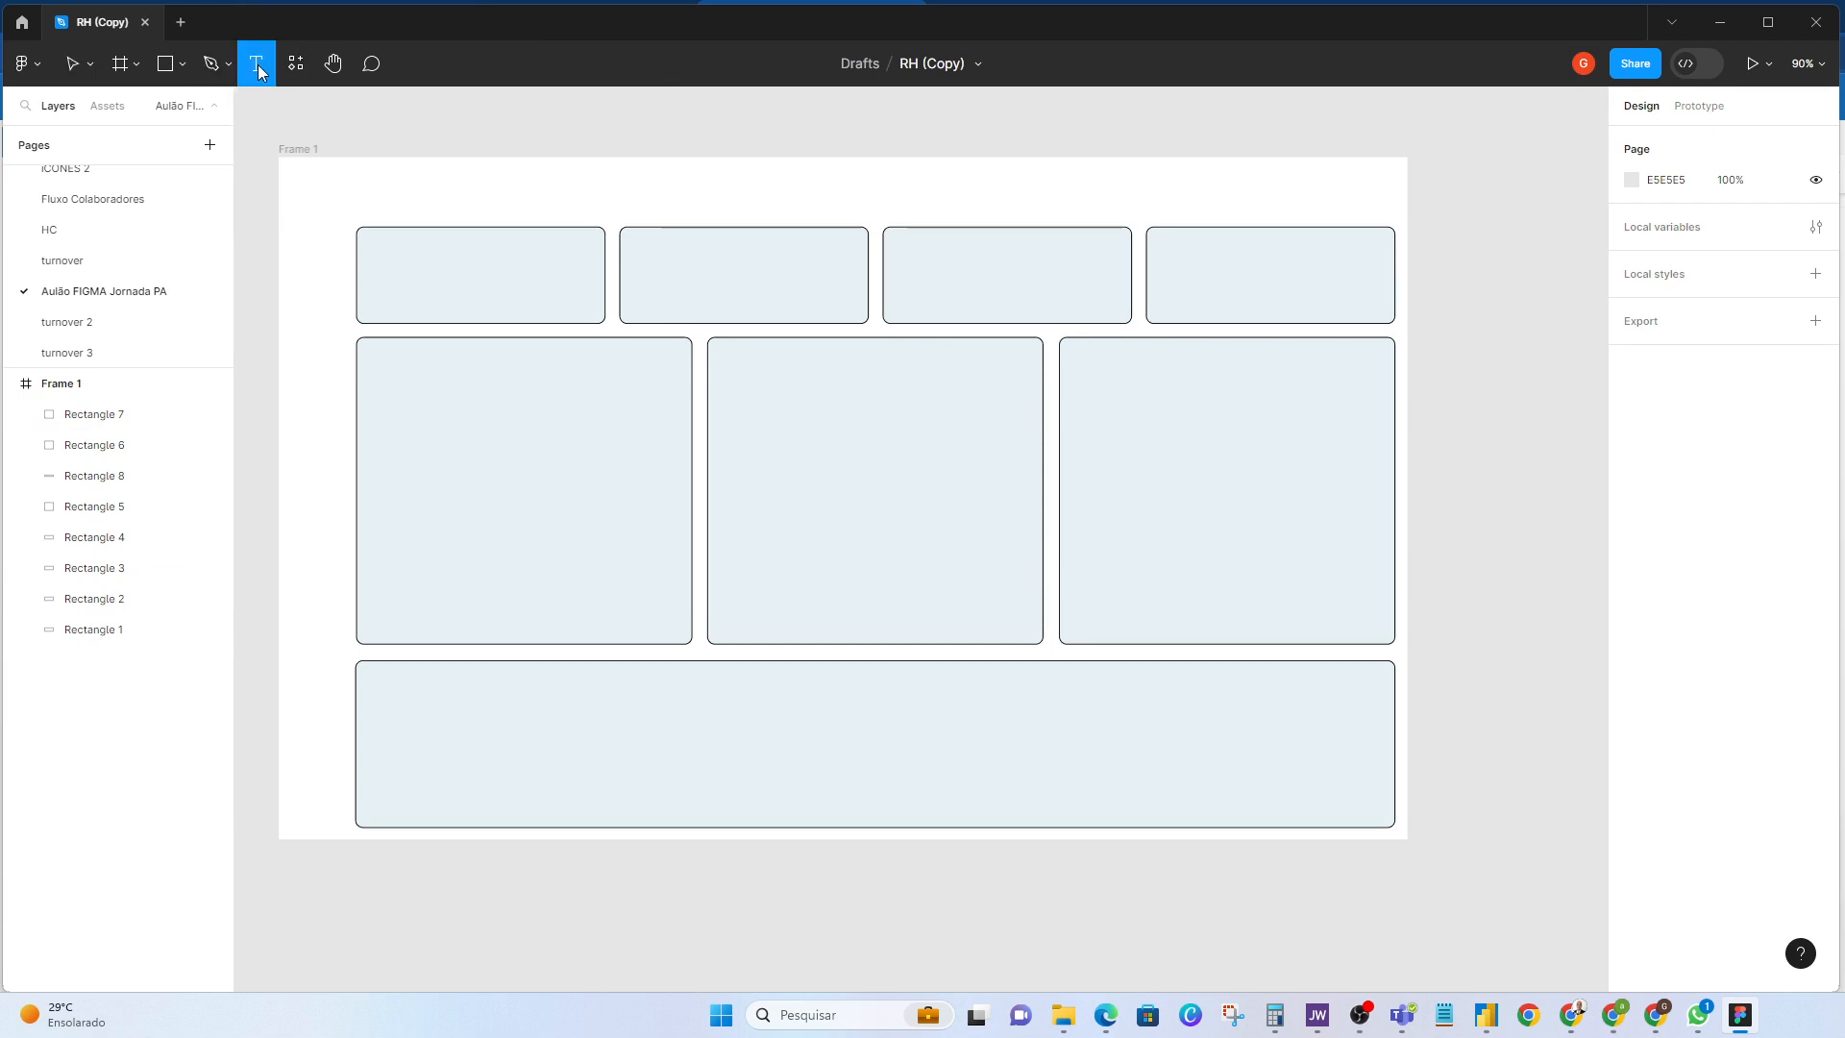
click(413, 202)
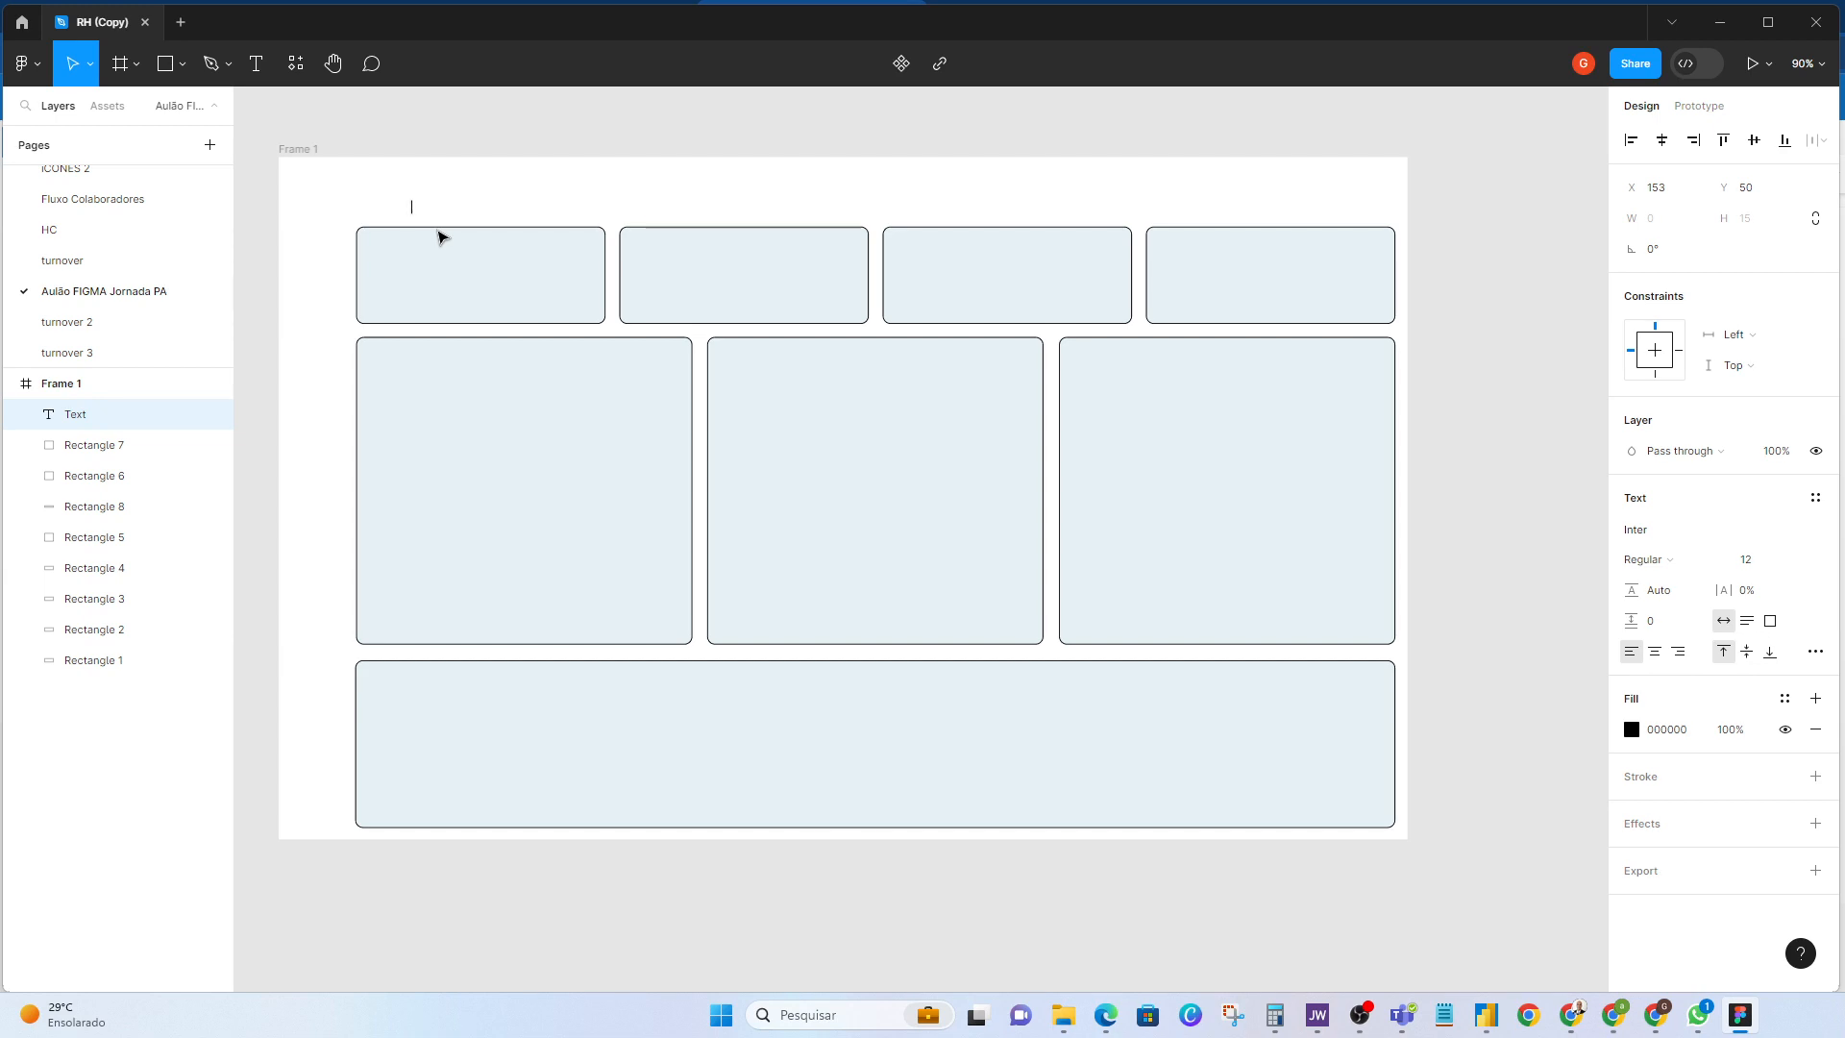
text(GPower)
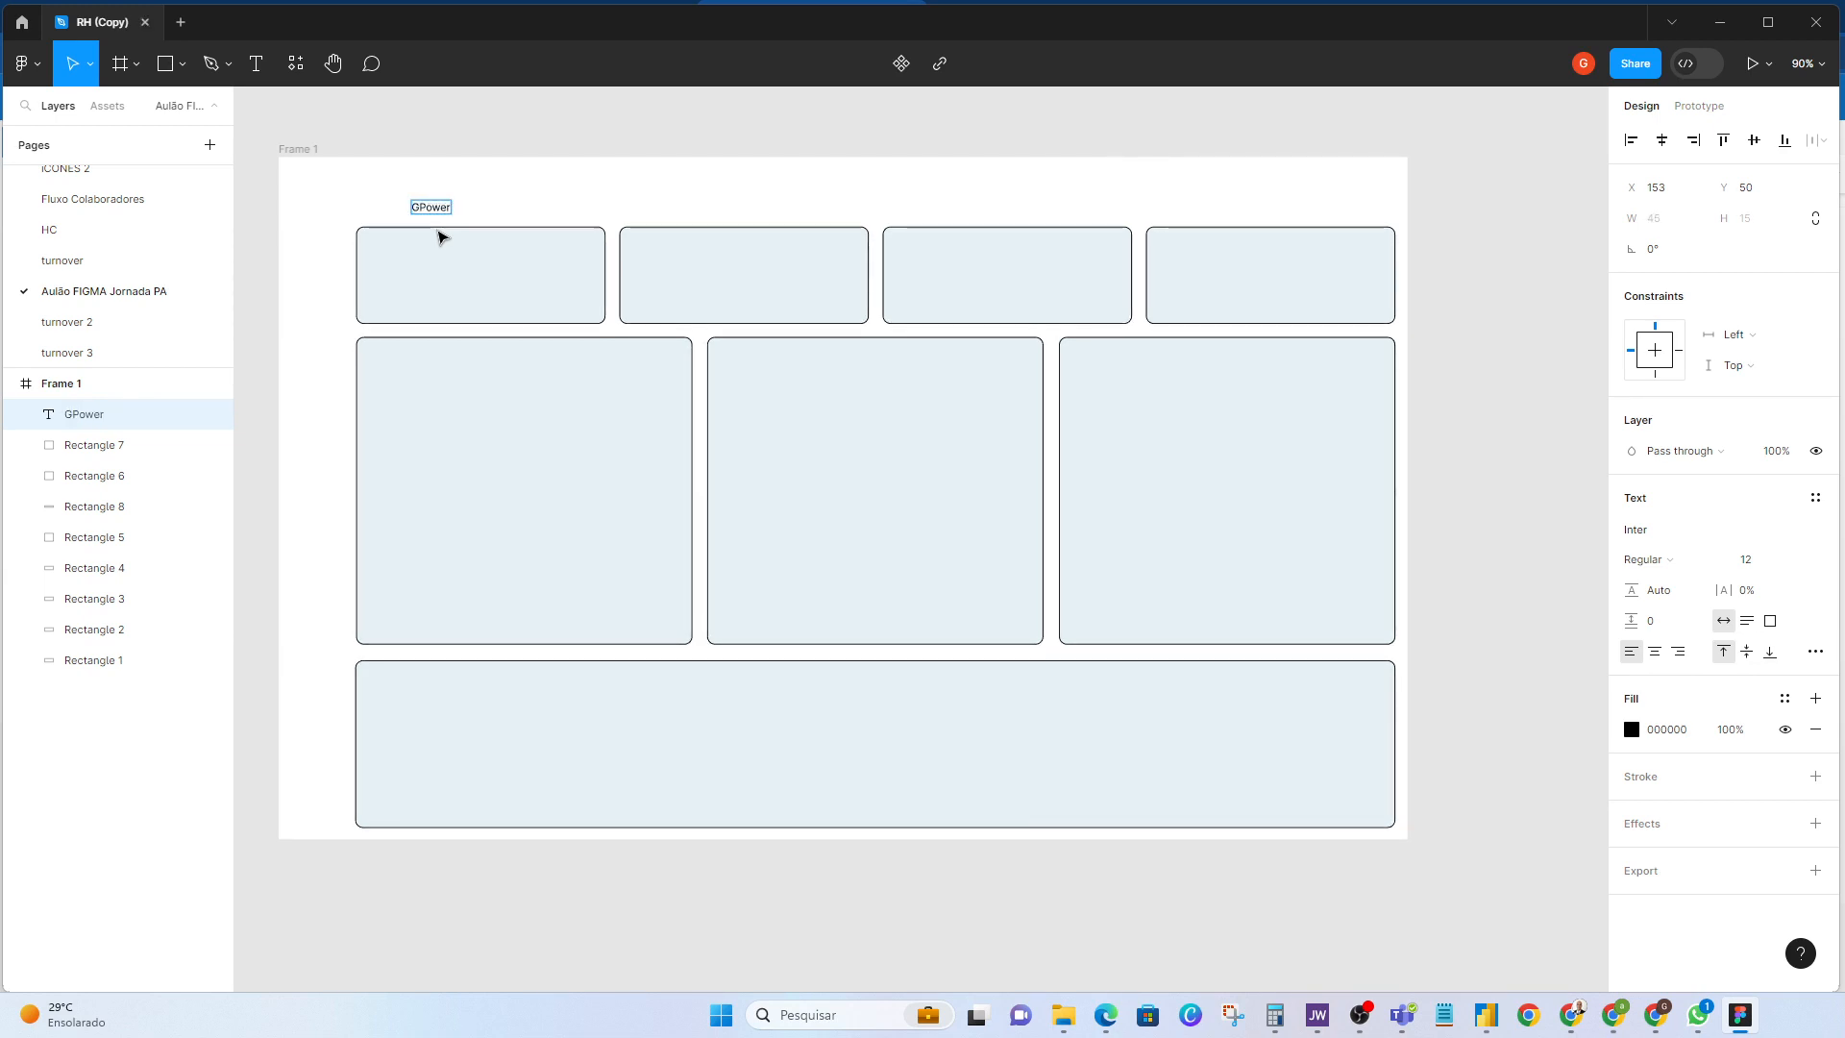
text(analytics)
key(Escape)
Step: Set the title's vertical trim to cap height to baseline and review the detailed type settings
click(1745, 560)
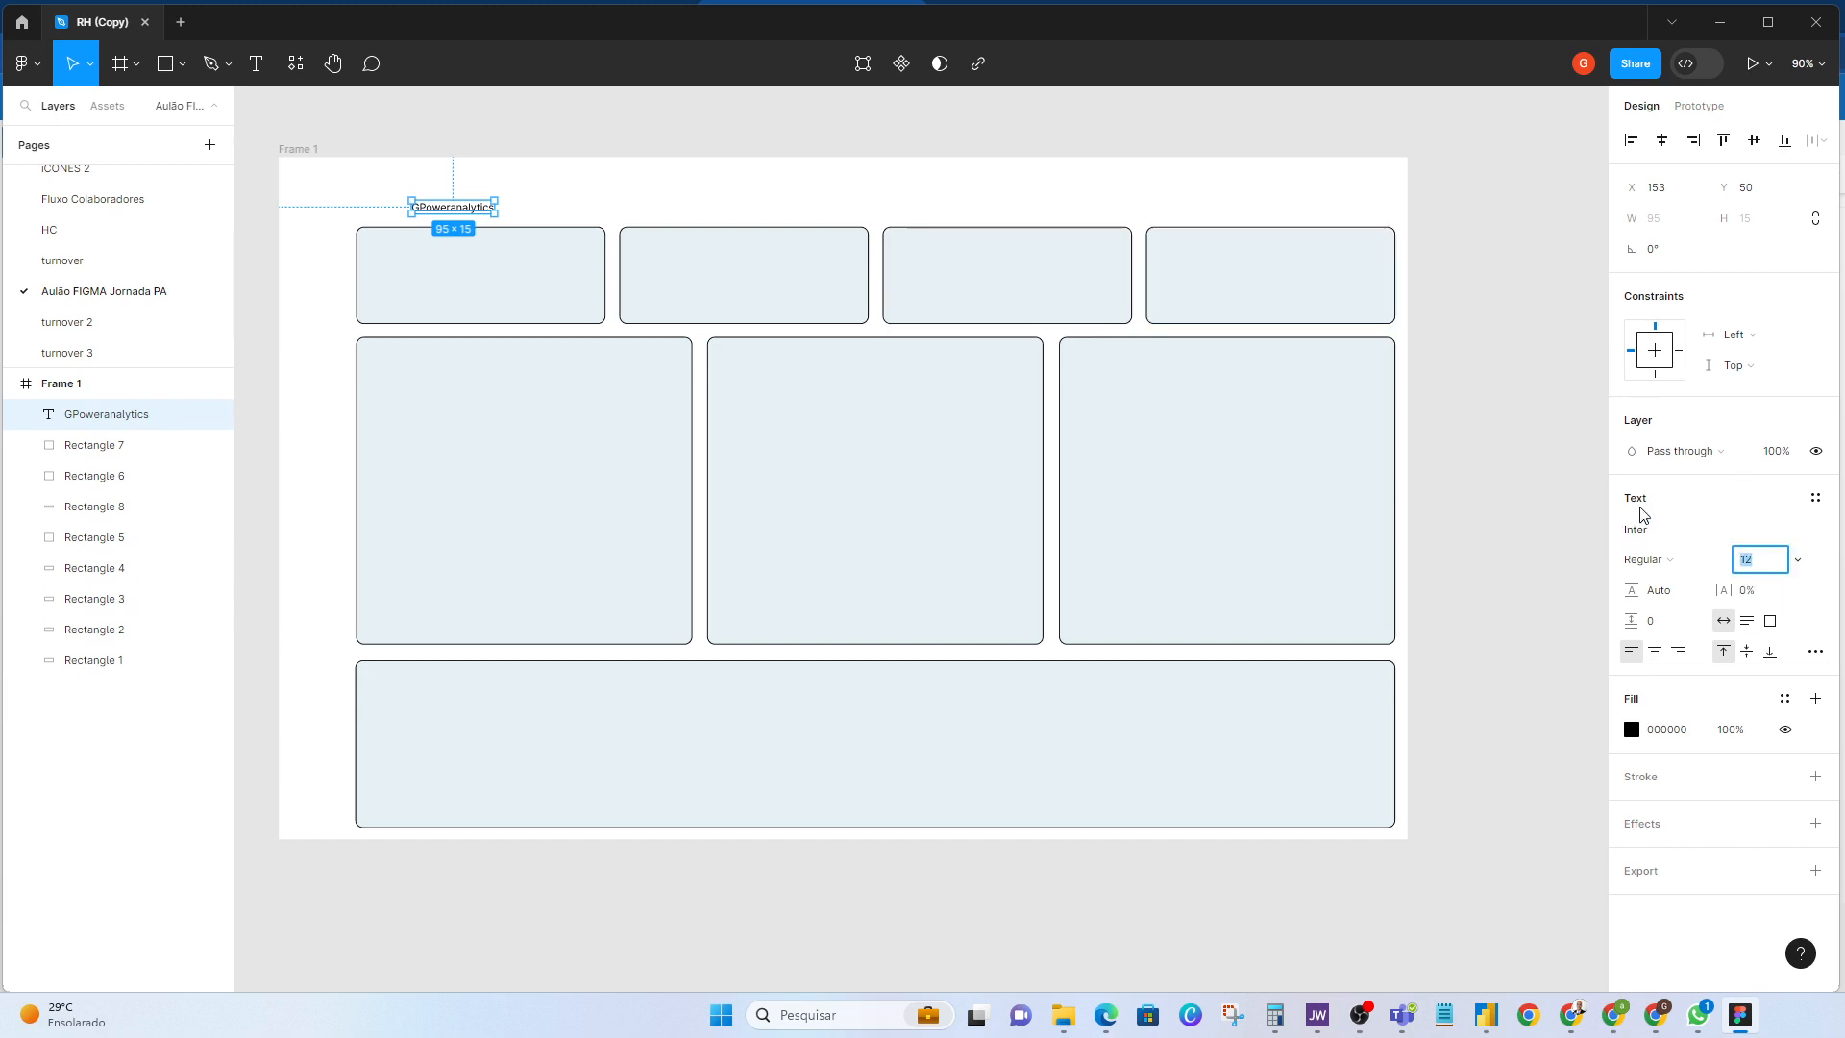
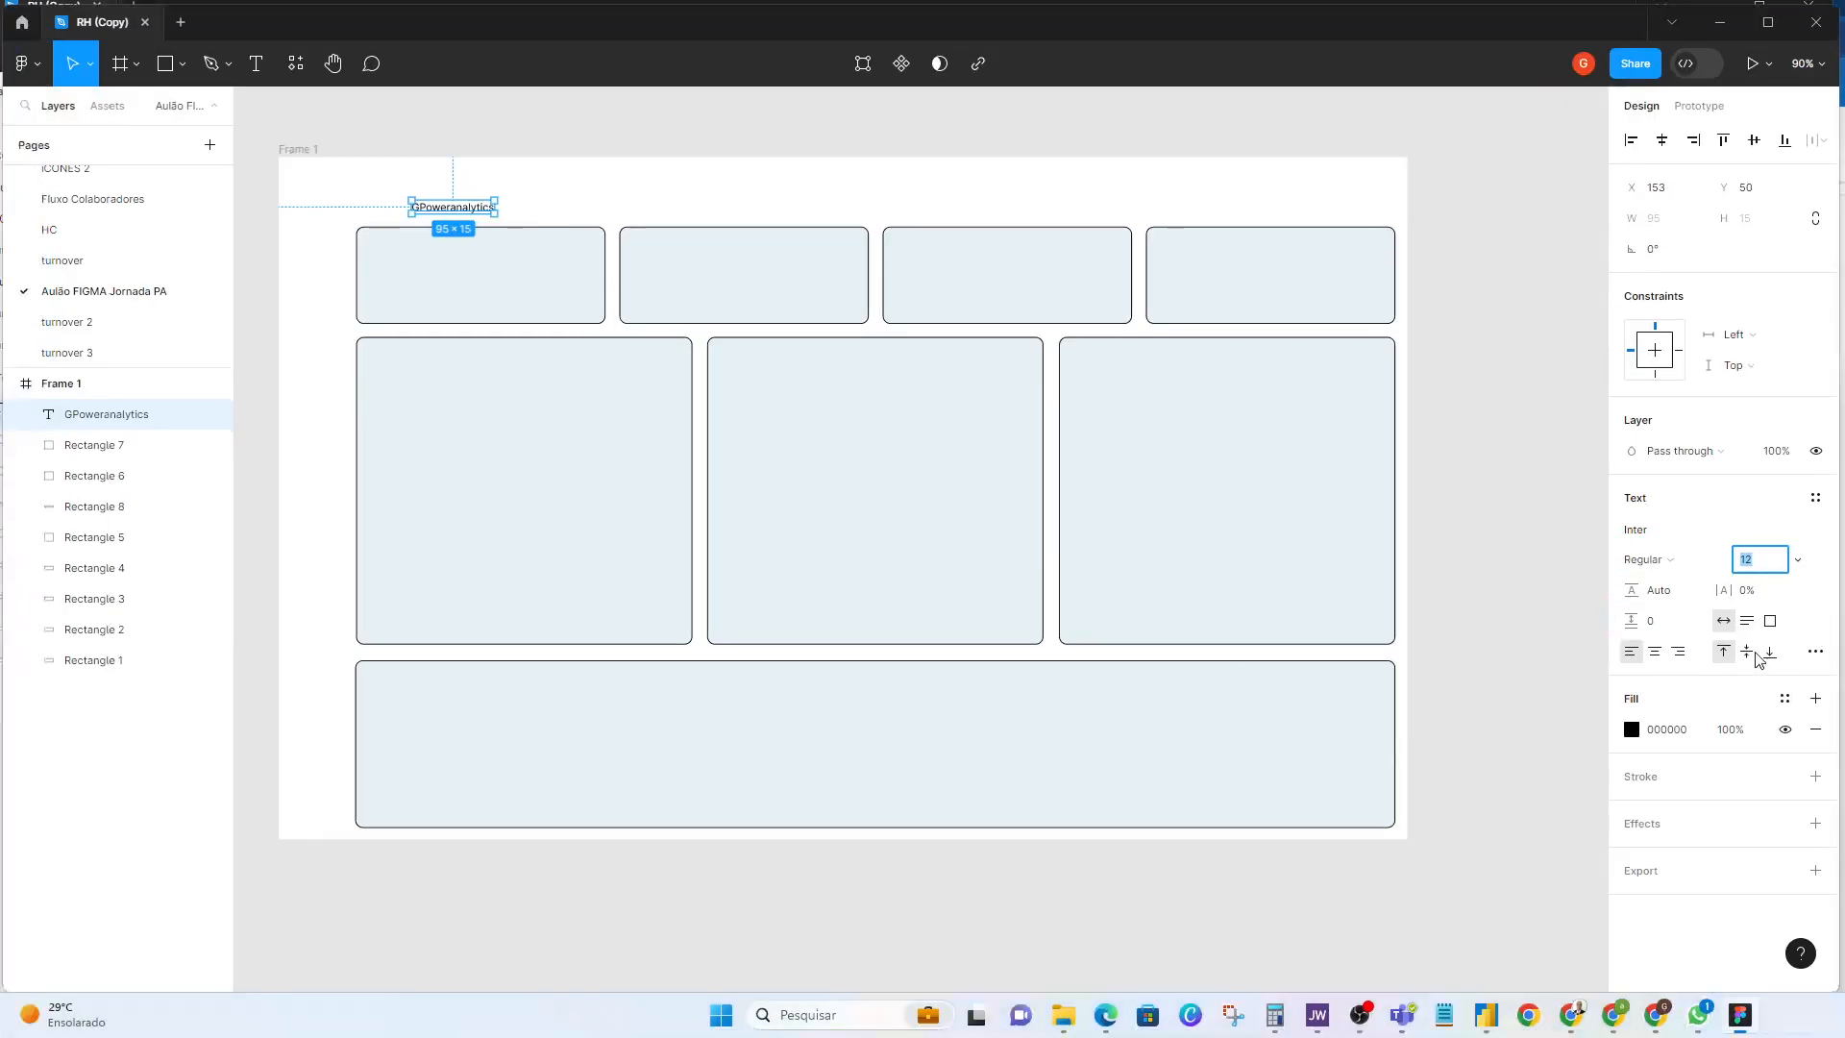
click(1825, 657)
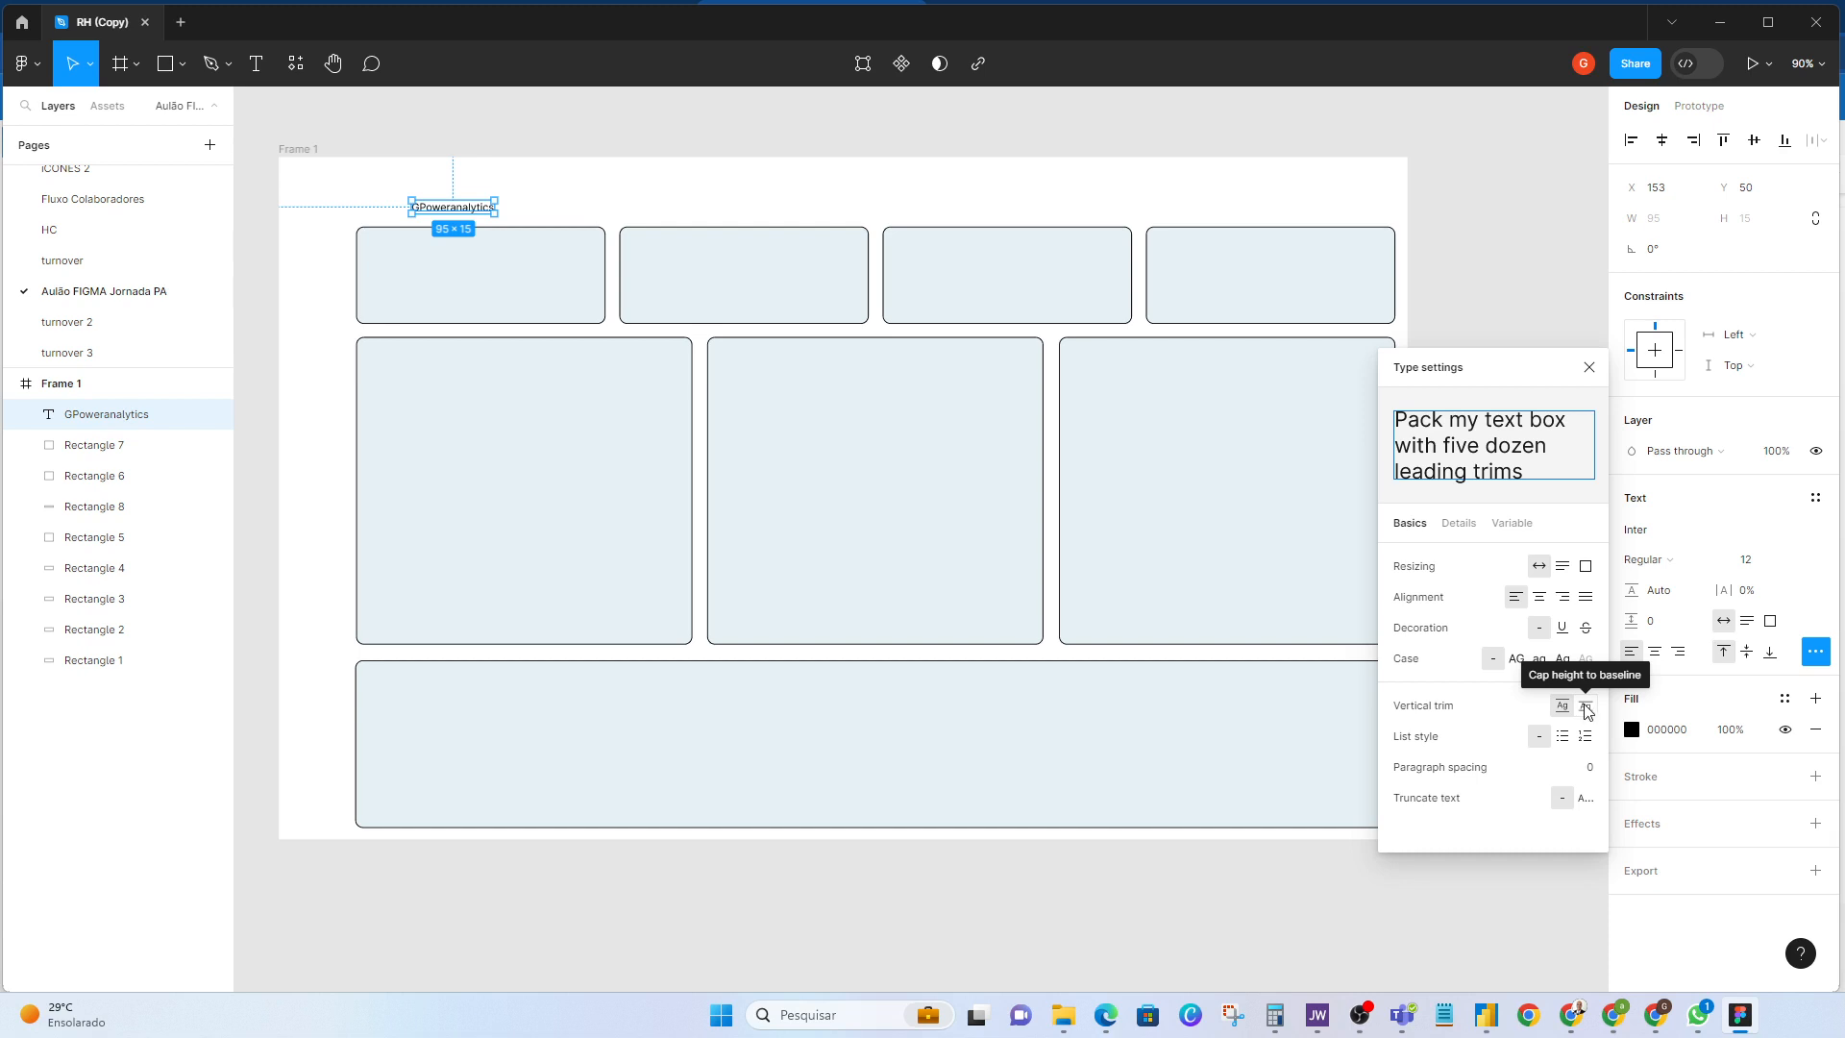
click(1585, 707)
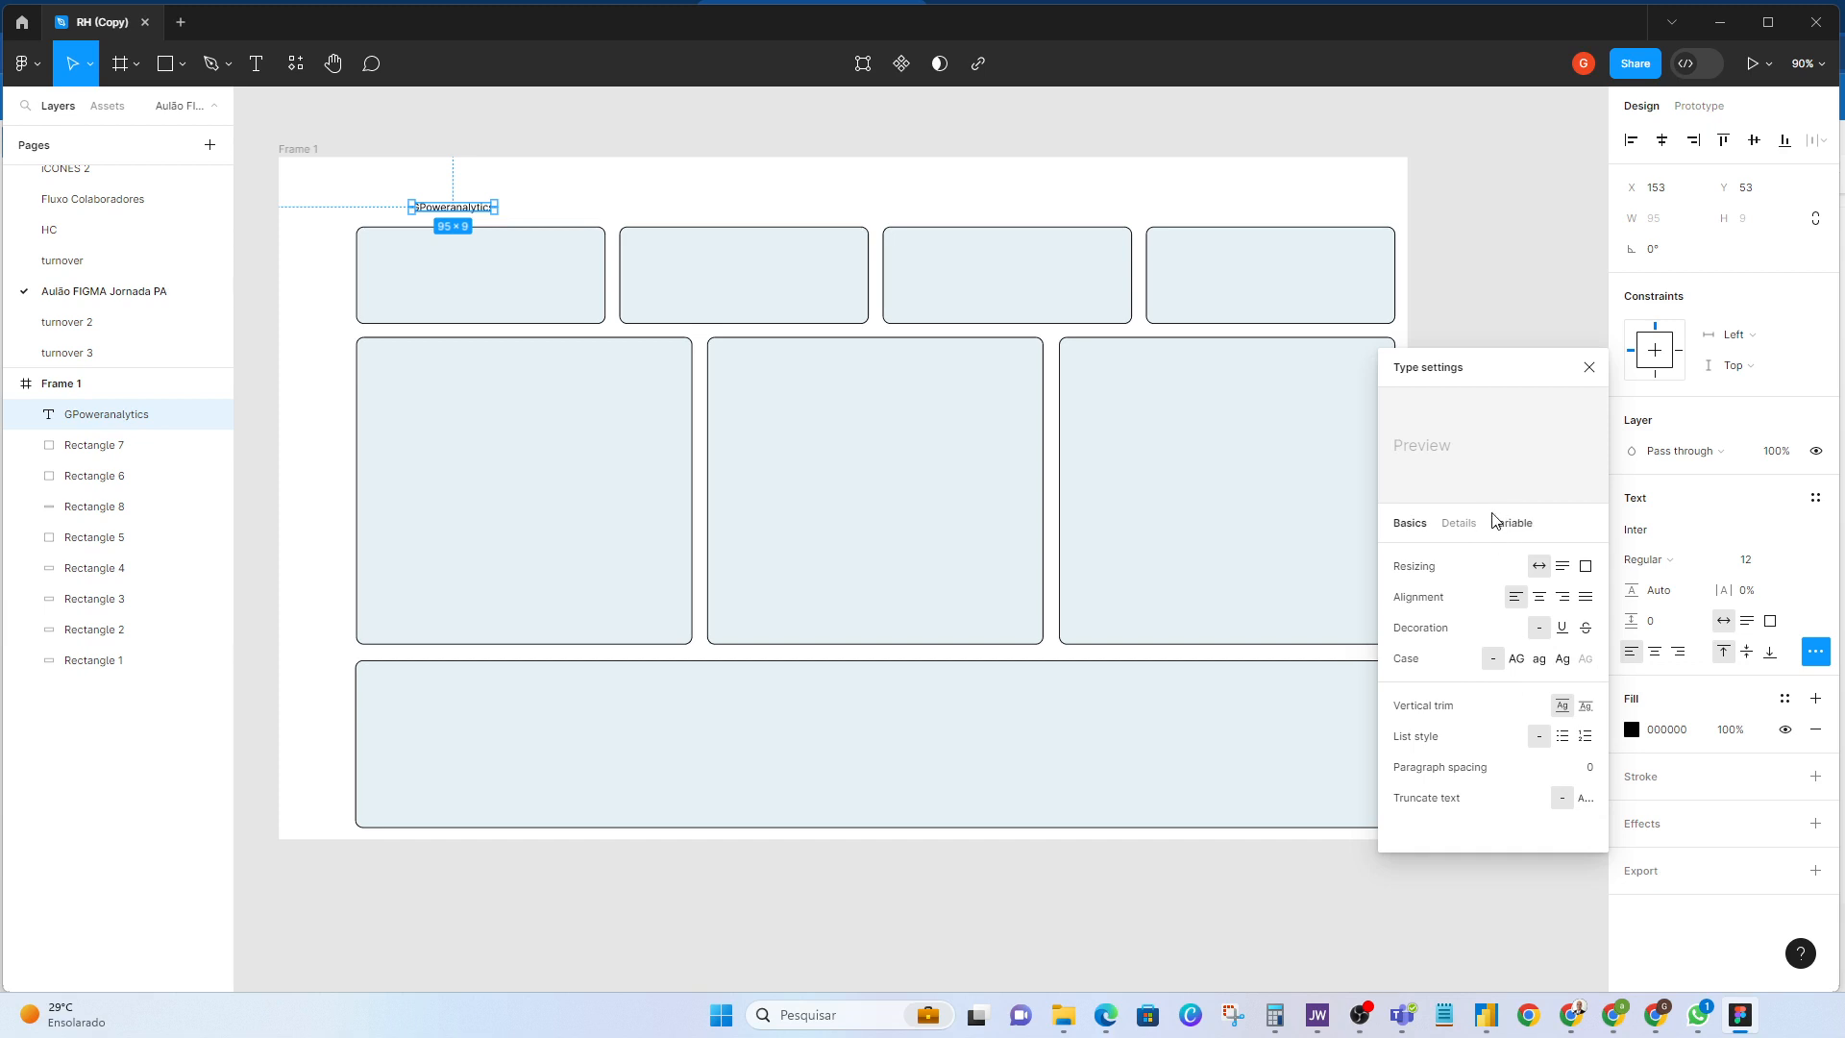
click(1461, 524)
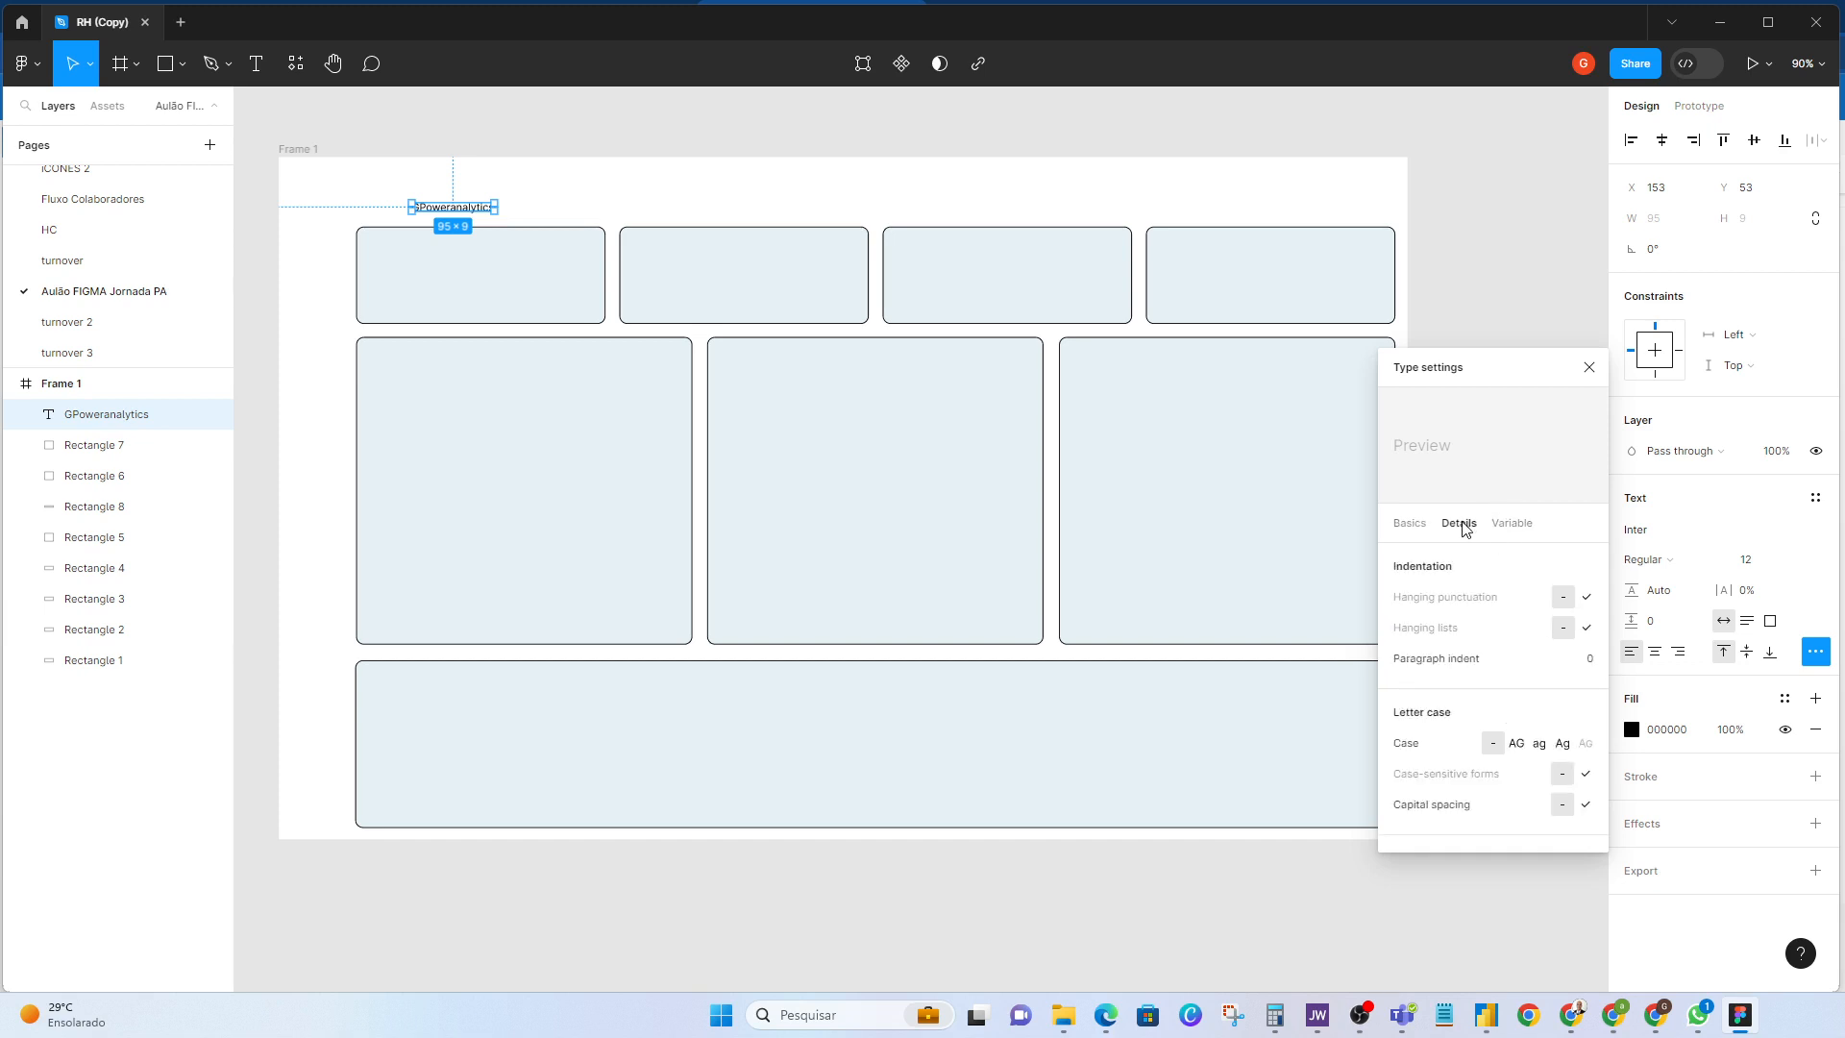
click(1588, 368)
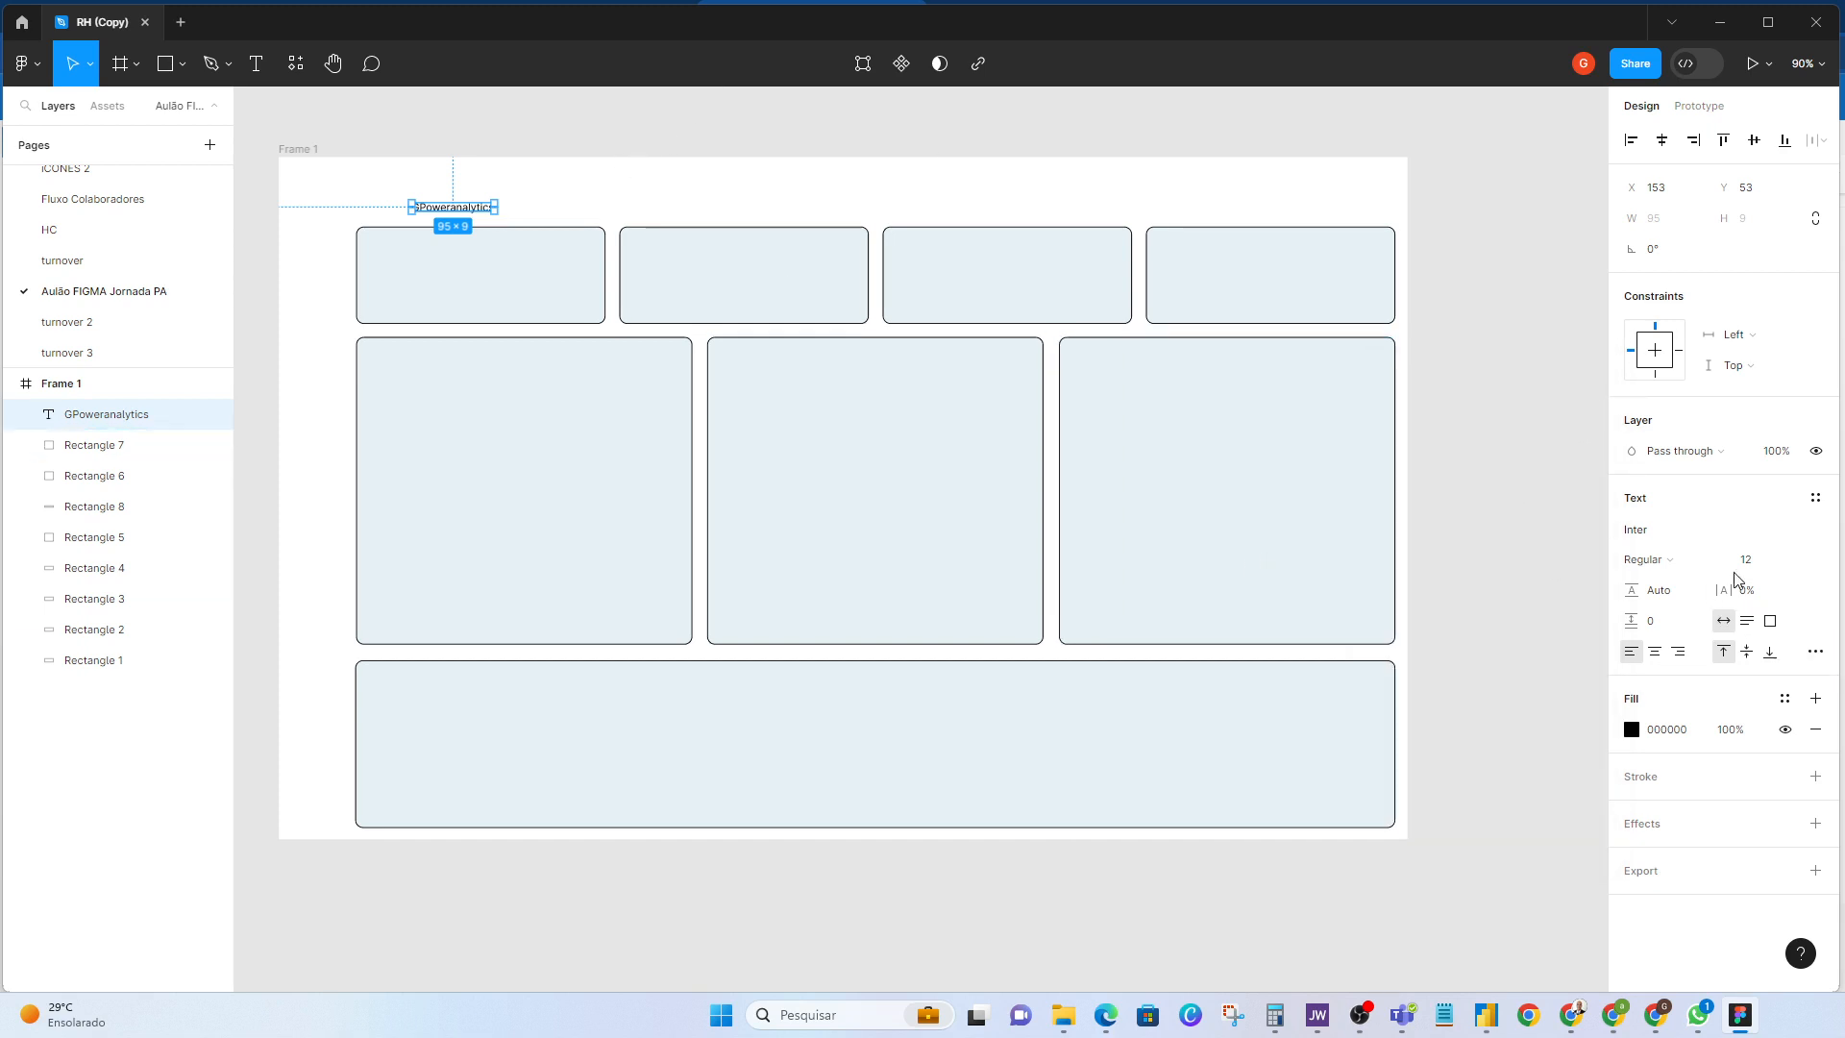
Step: Set the title's font size to 48 and move it above the cards, aligned with their left edge
click(1800, 567)
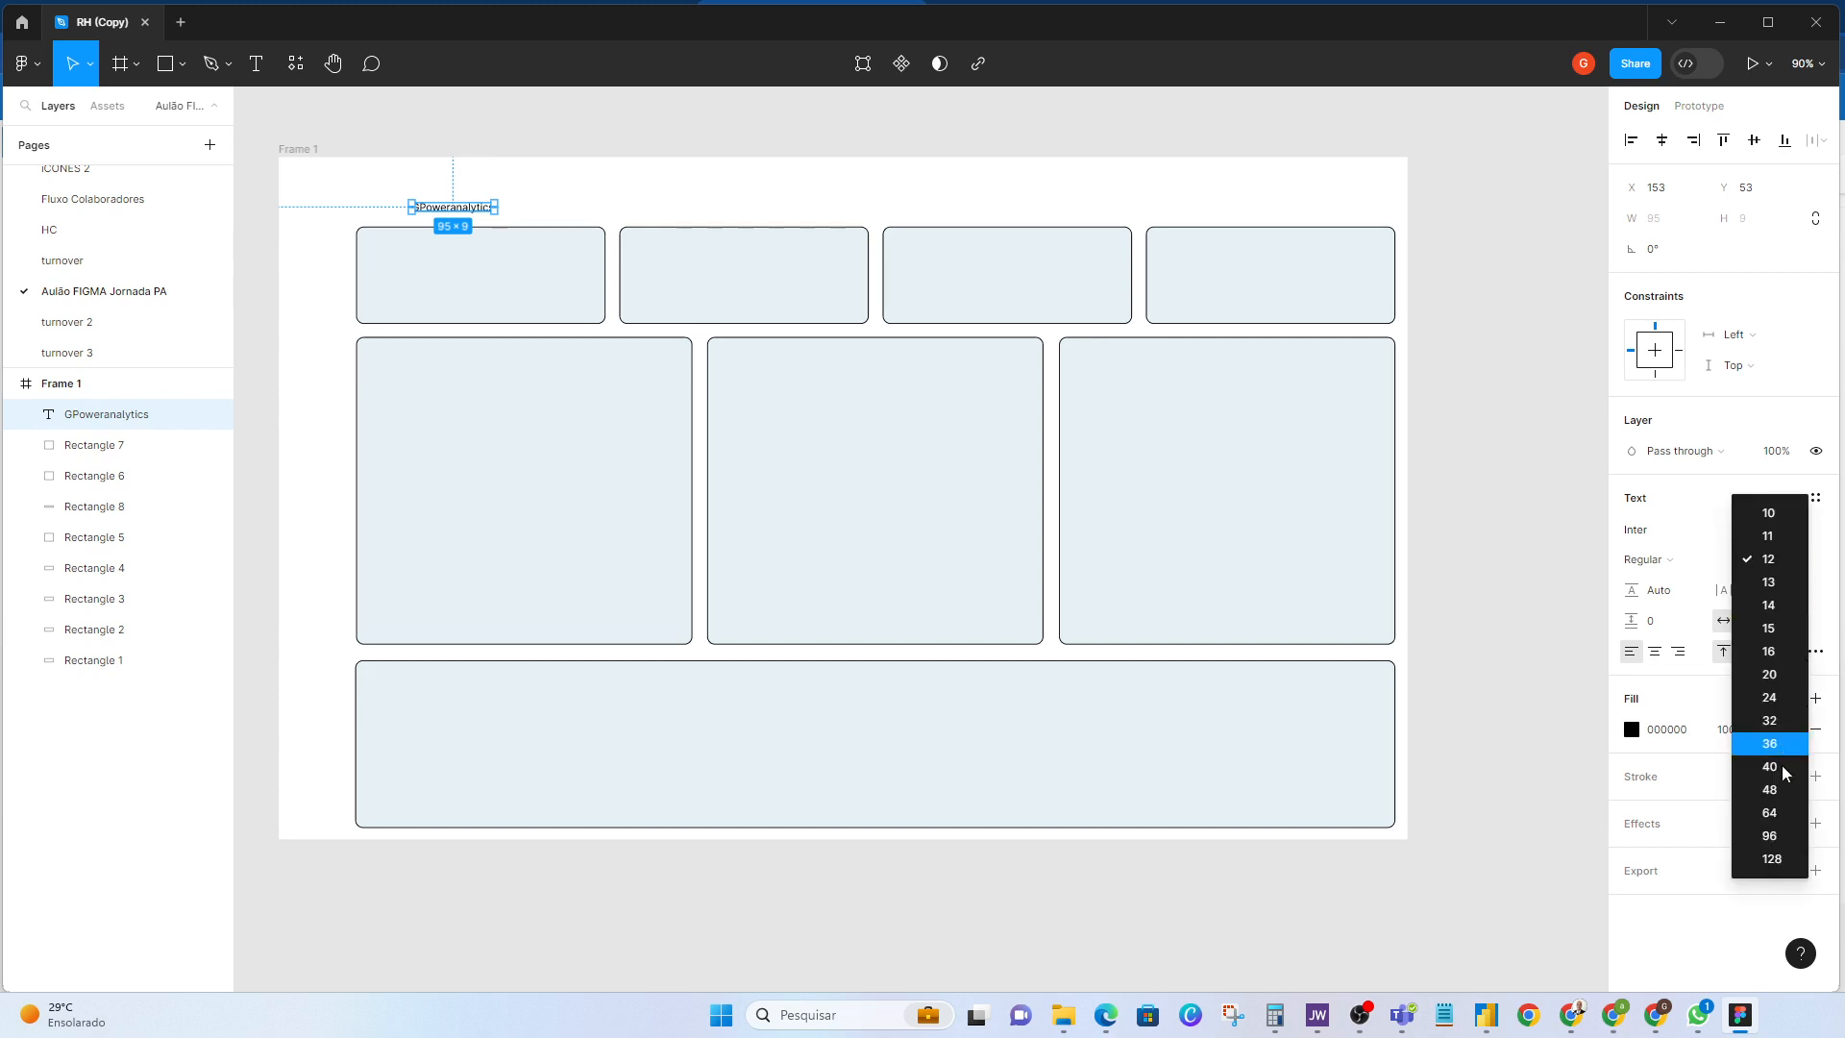
click(1770, 788)
drag(697, 219, 613, 191)
double_click(638, 188)
key(Escape)
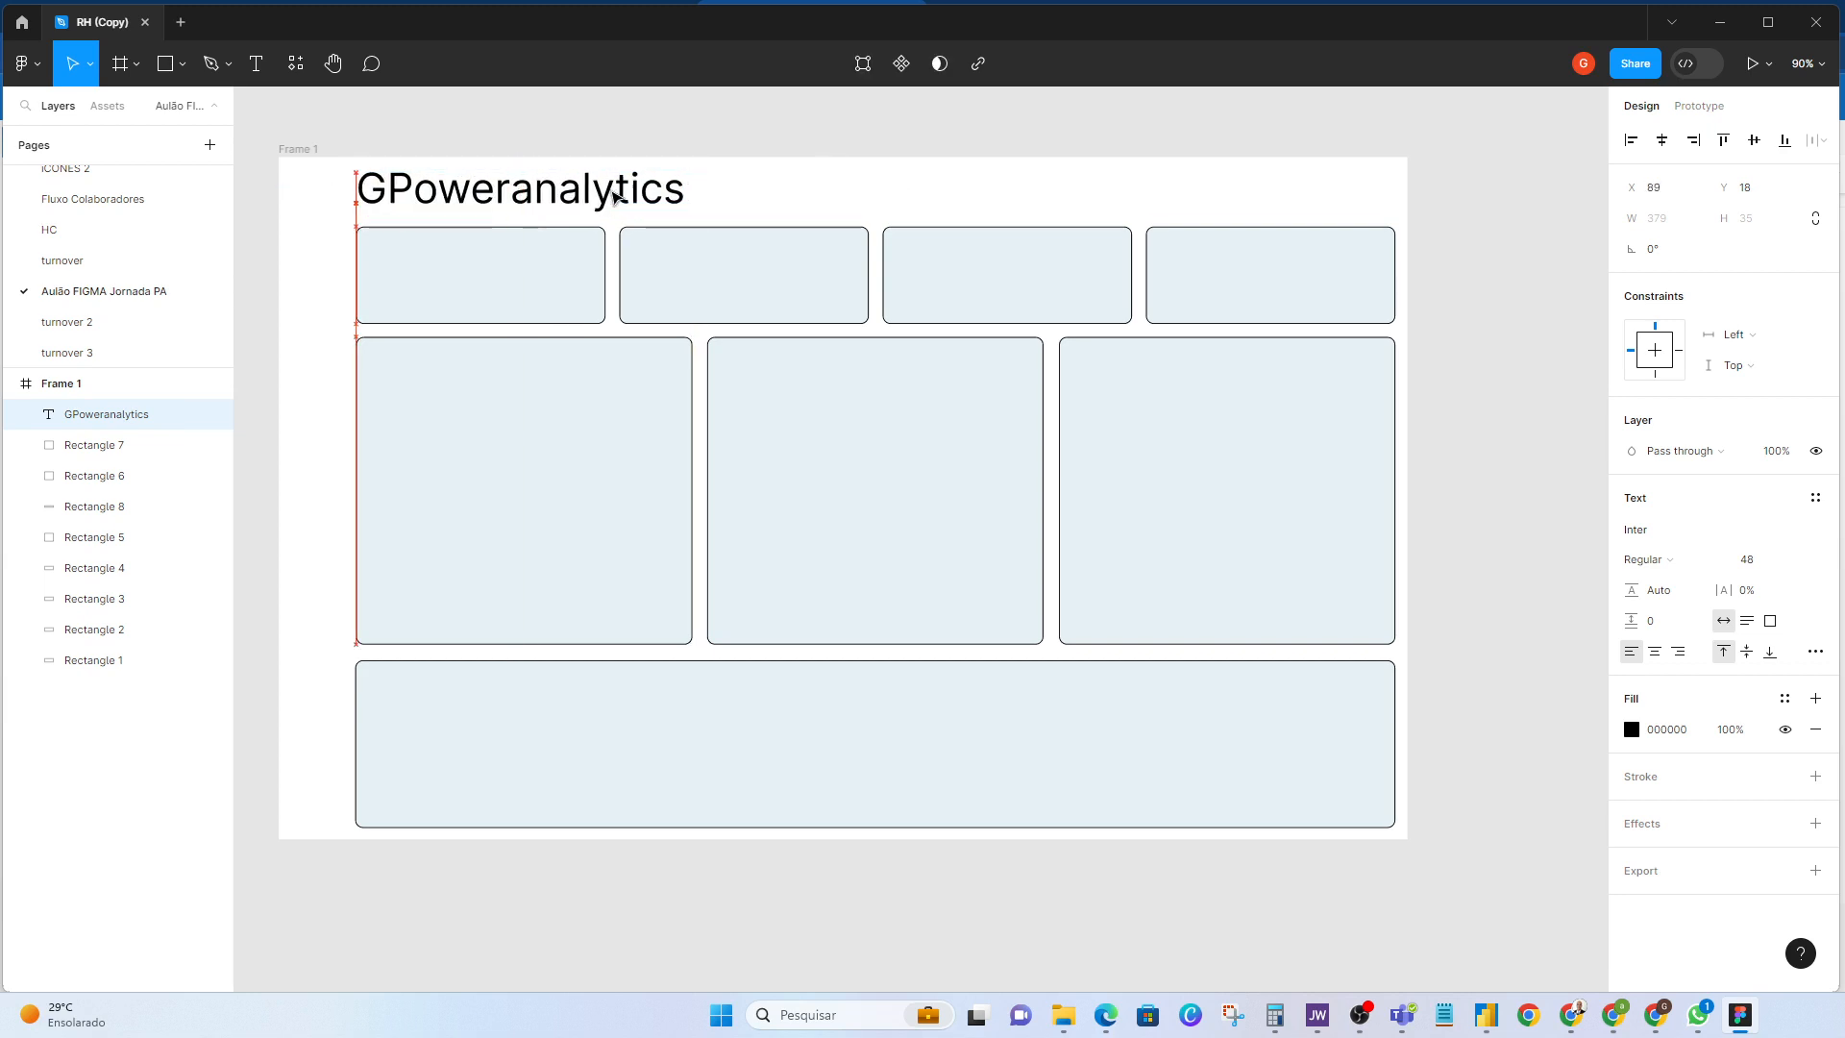
Step: Change the title's font to JejuGothic and clear the selection
click(1773, 535)
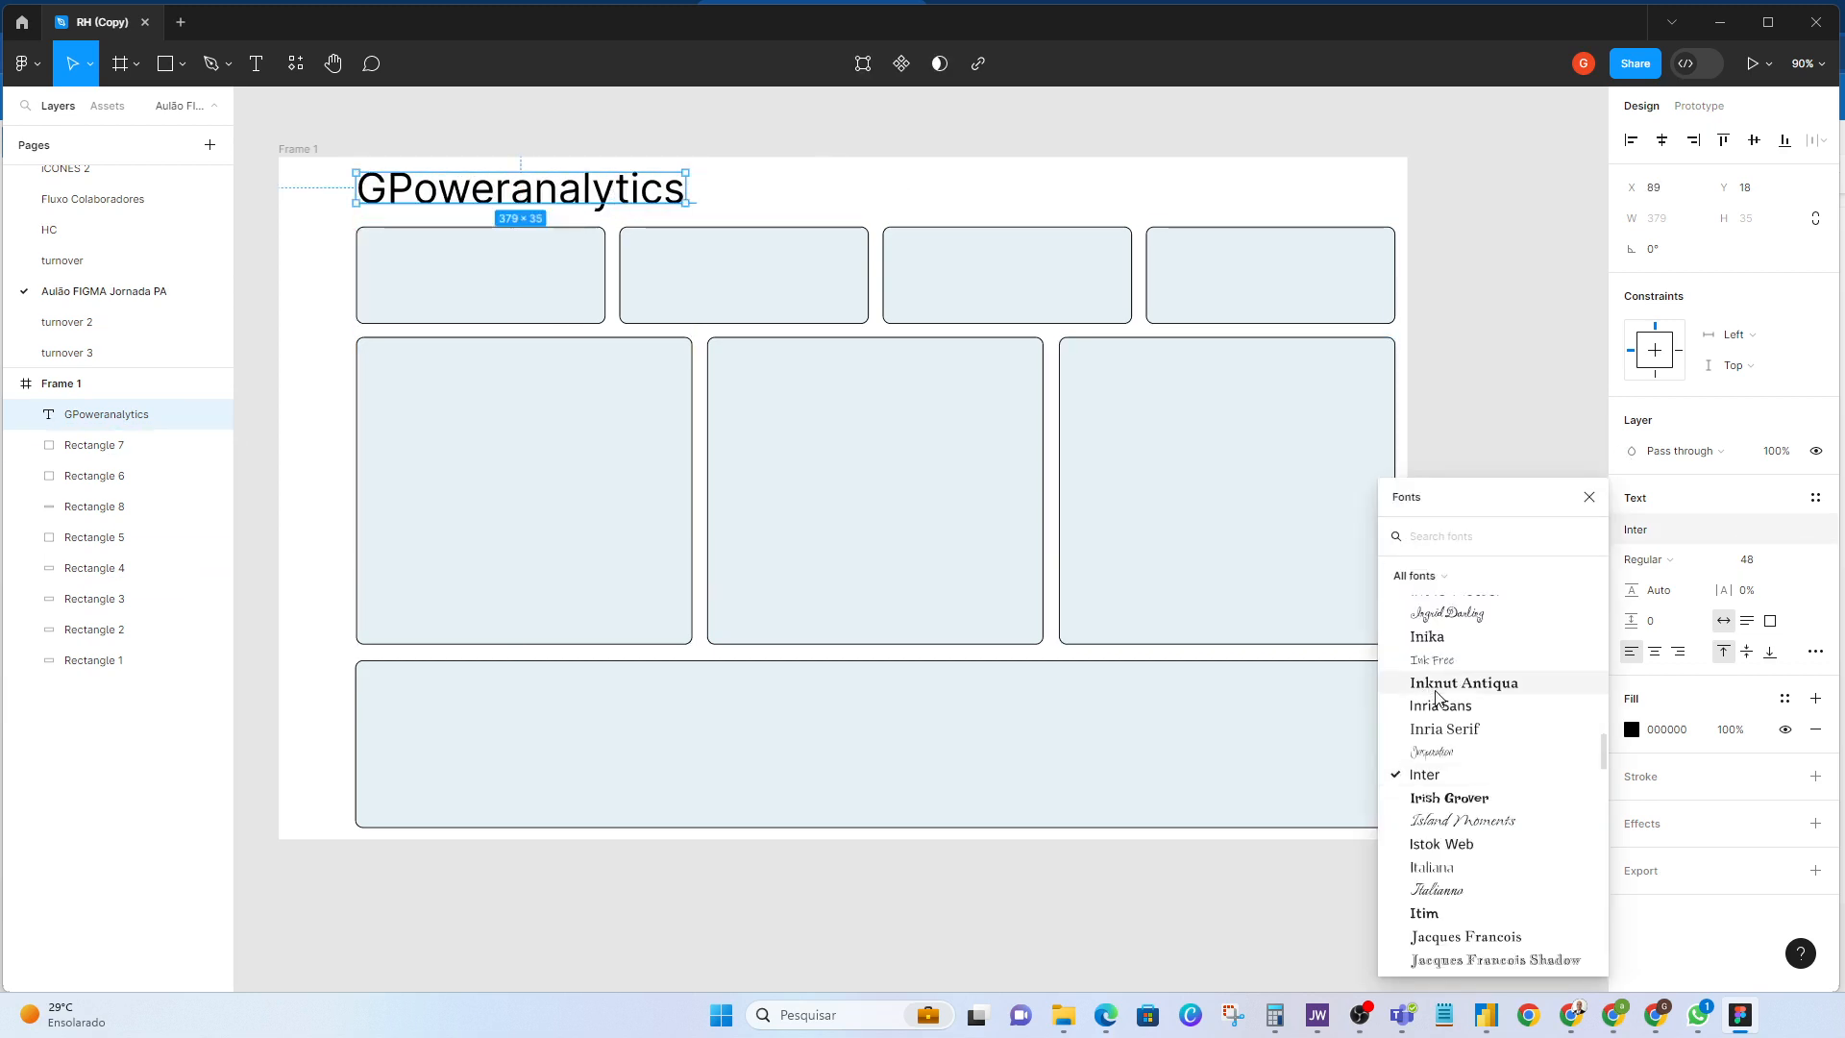
scroll(1497, 812, down, 3)
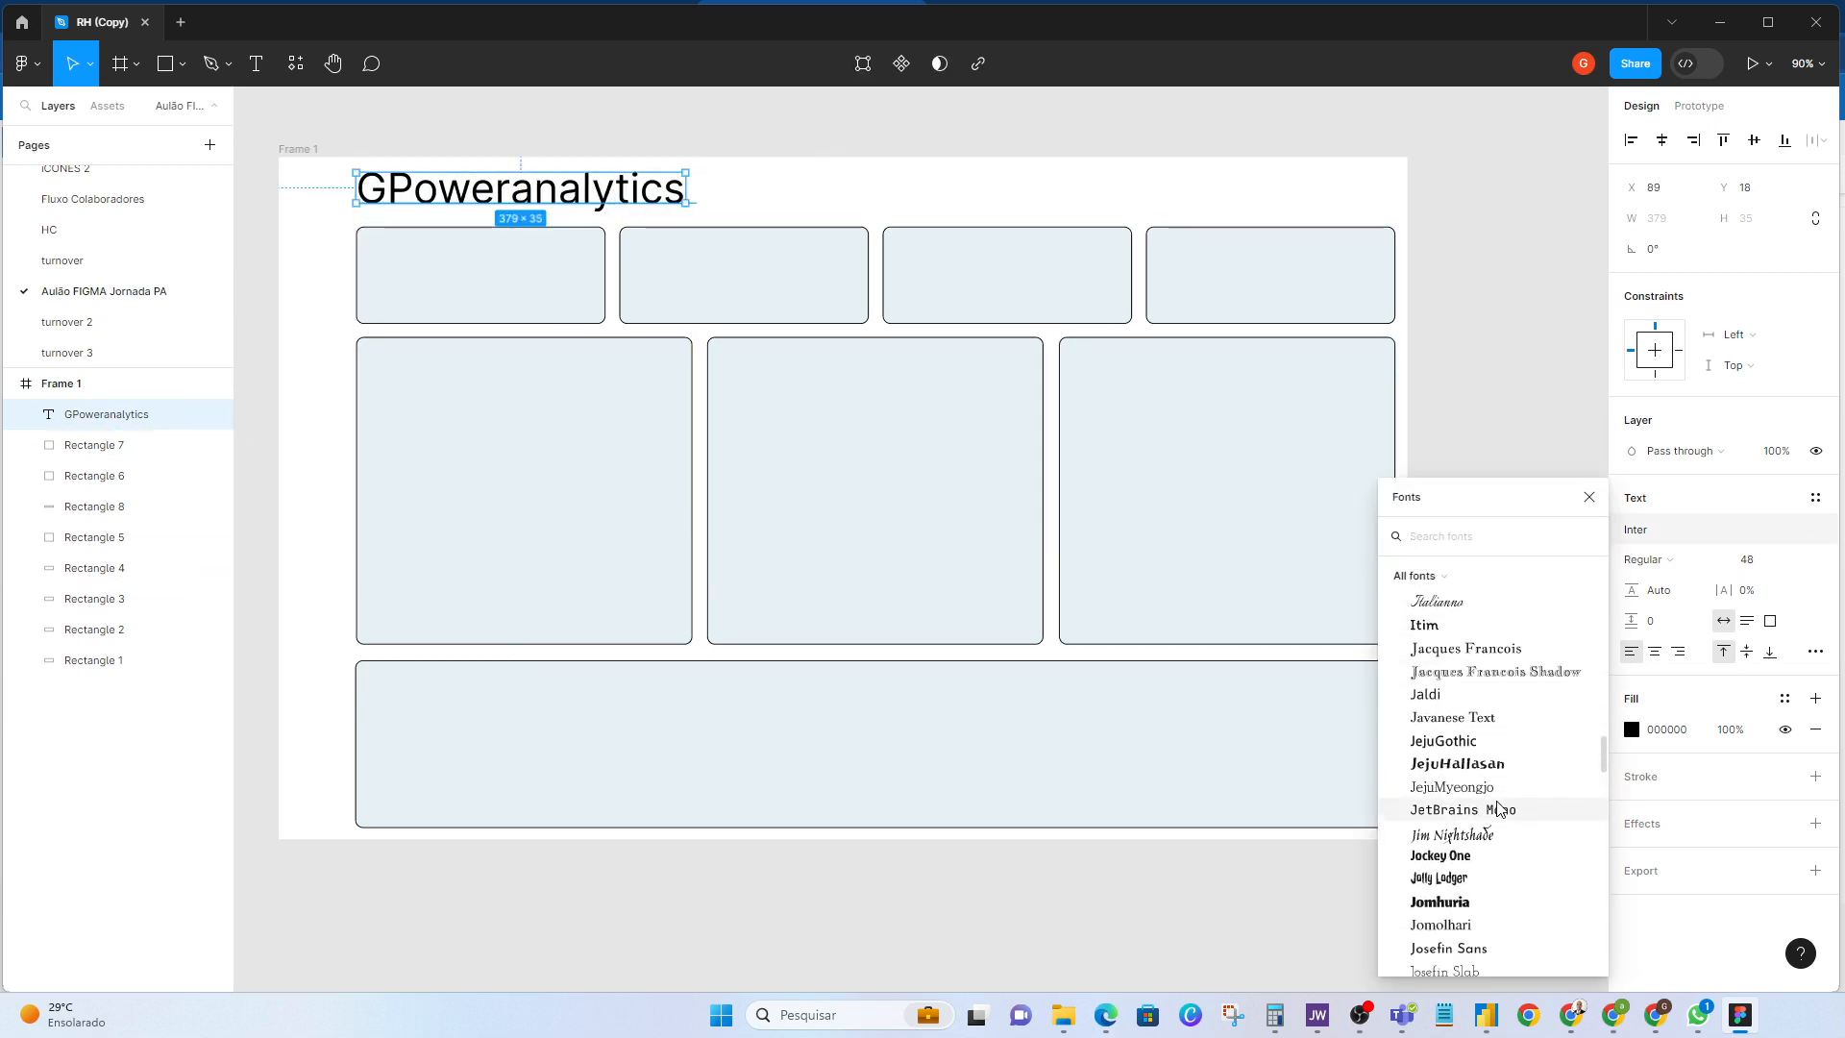
scroll(1479, 759, up, 2)
scroll(1475, 768, down, 2)
click(1481, 745)
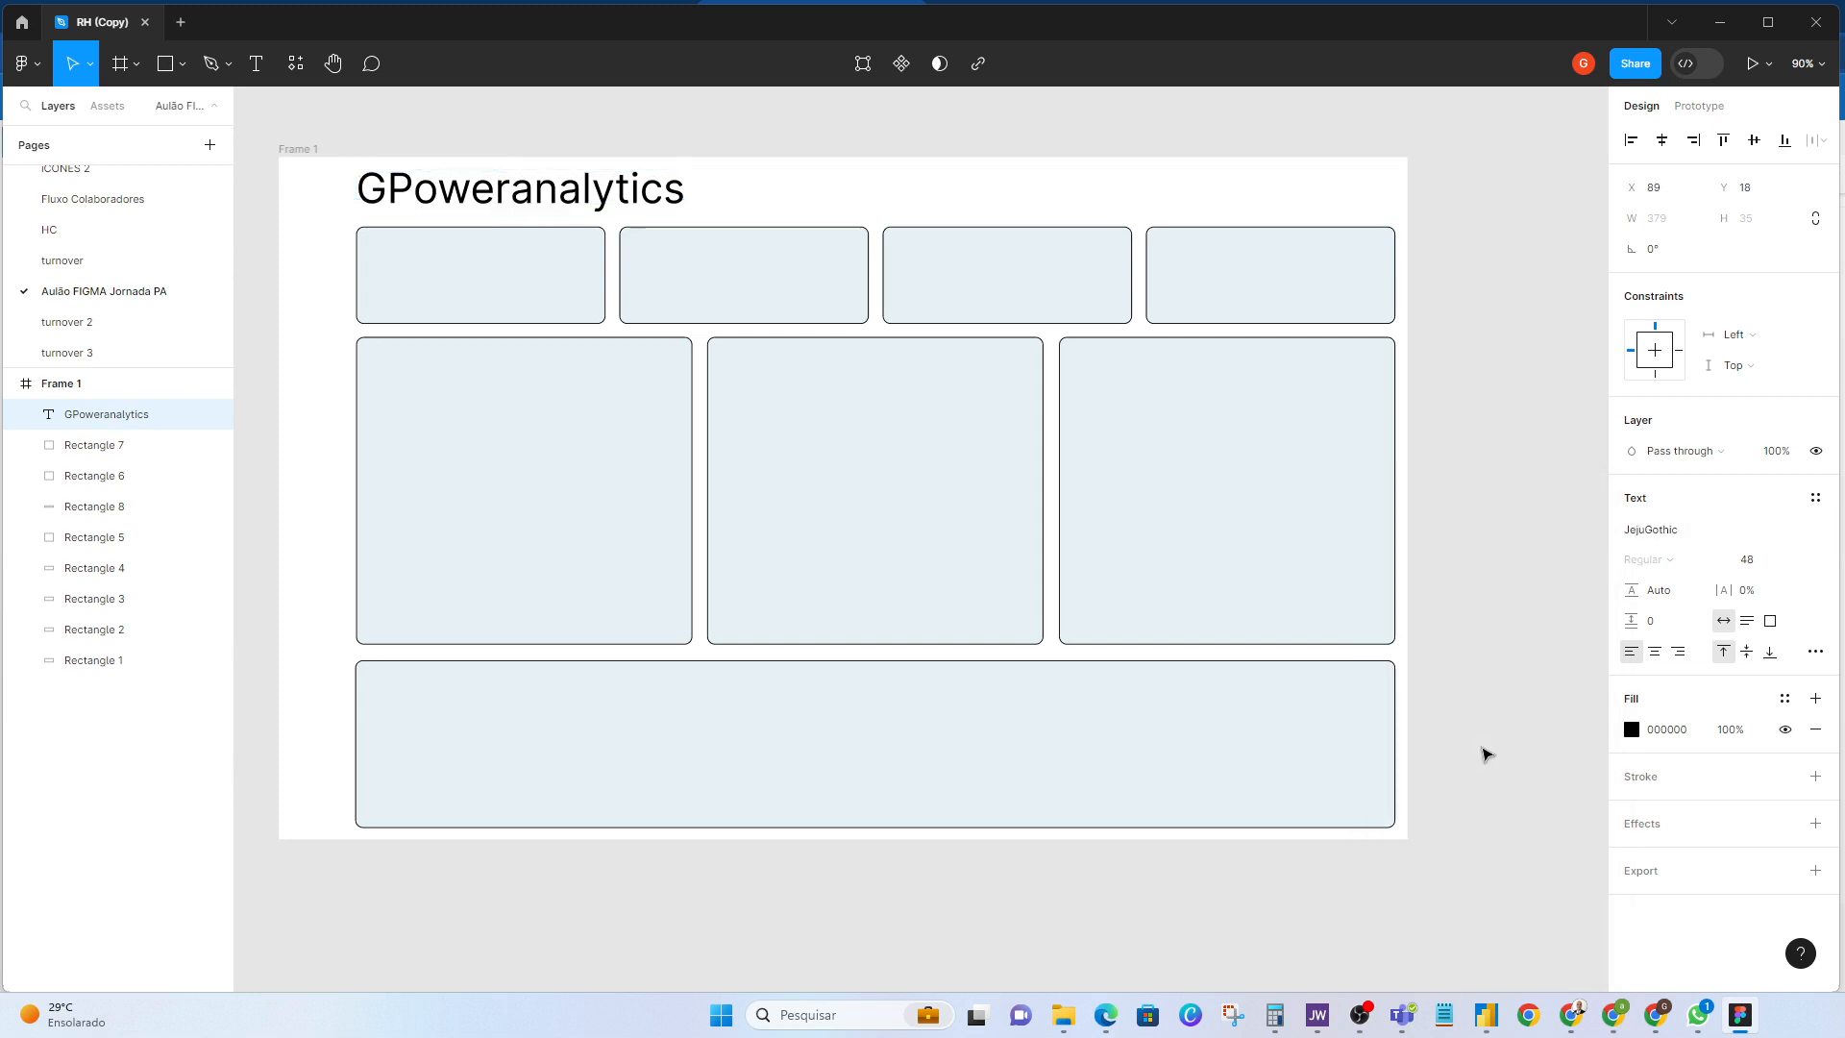
click(1549, 295)
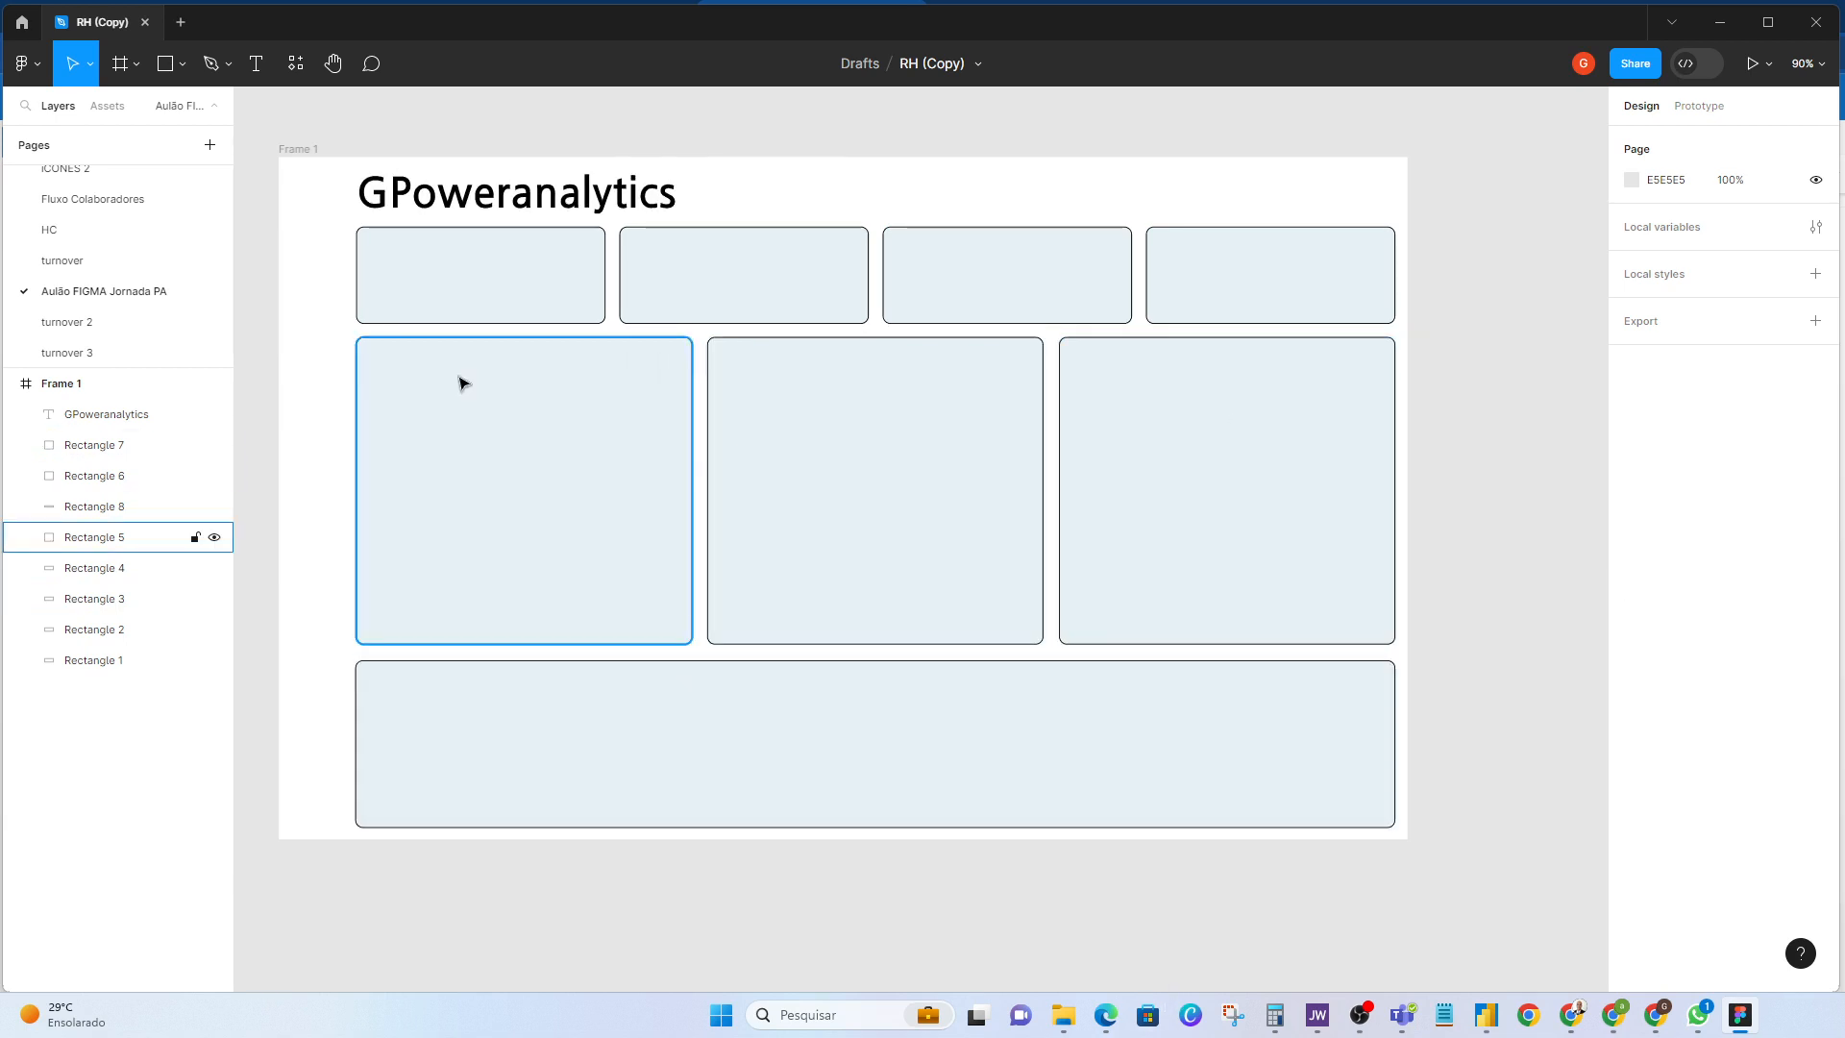
click(227, 66)
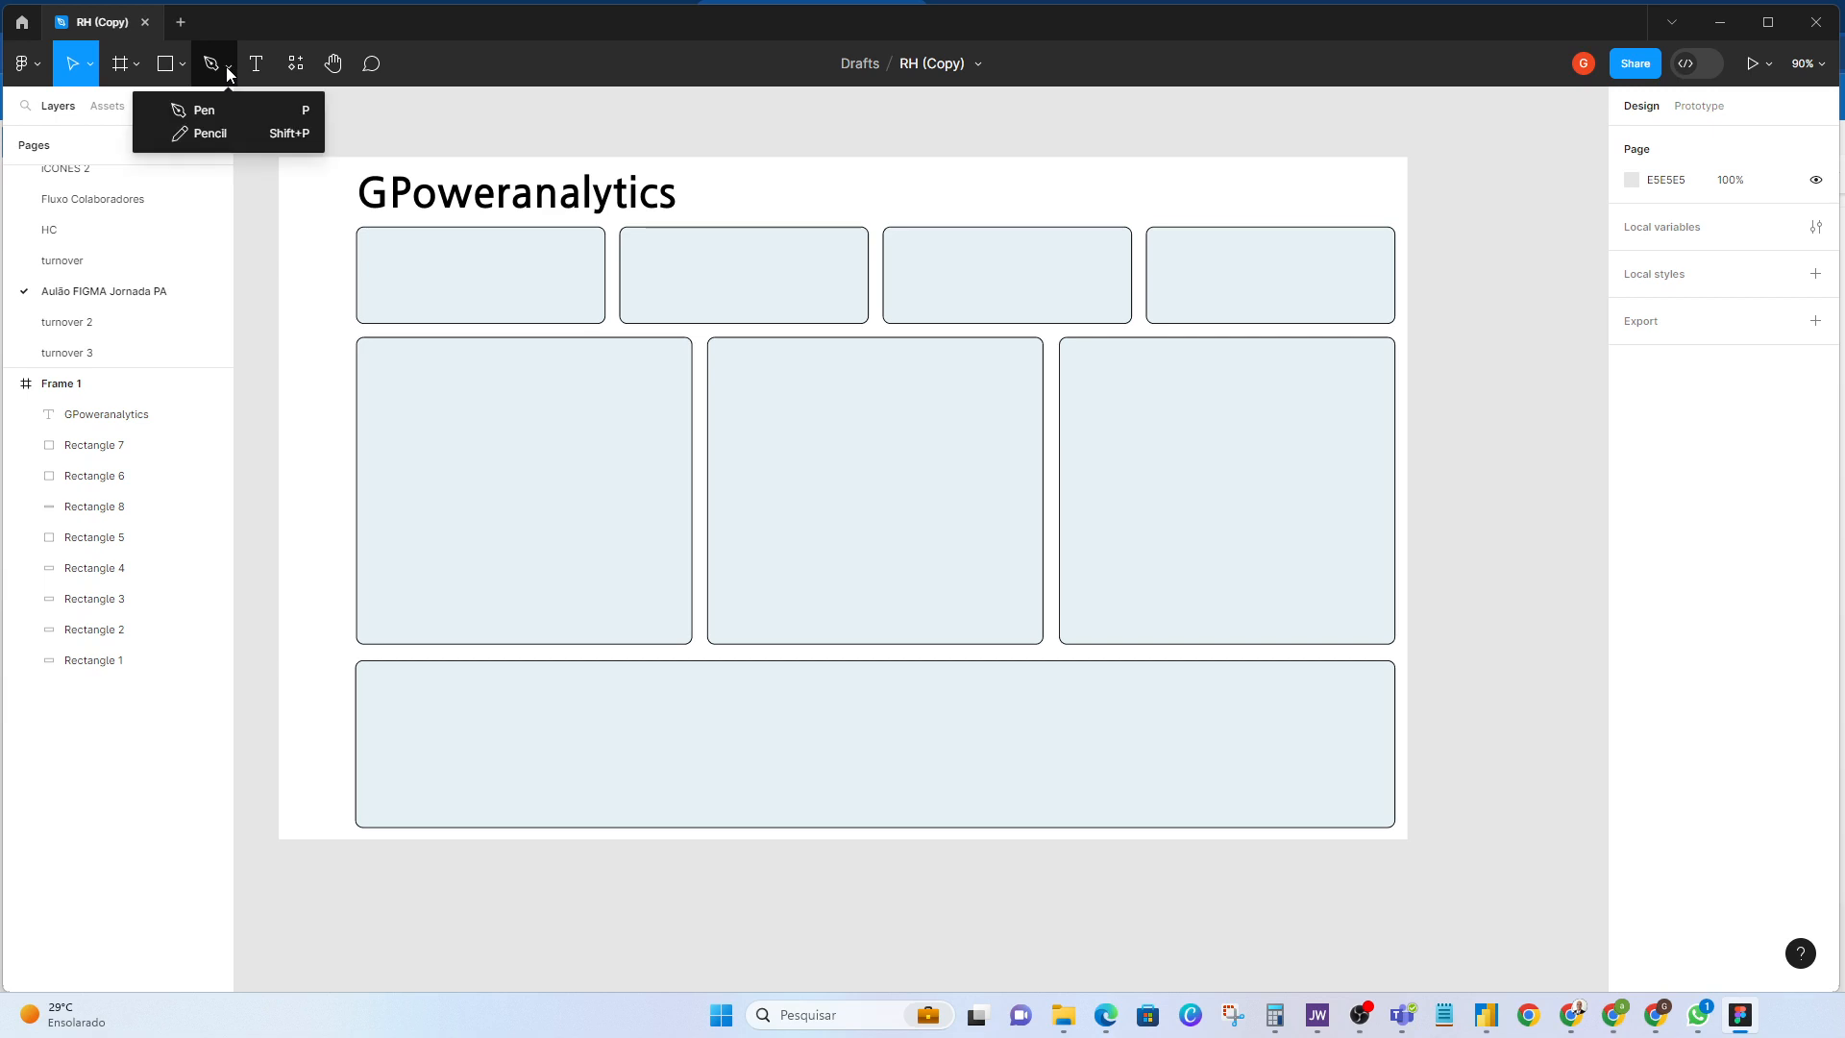
click(89, 65)
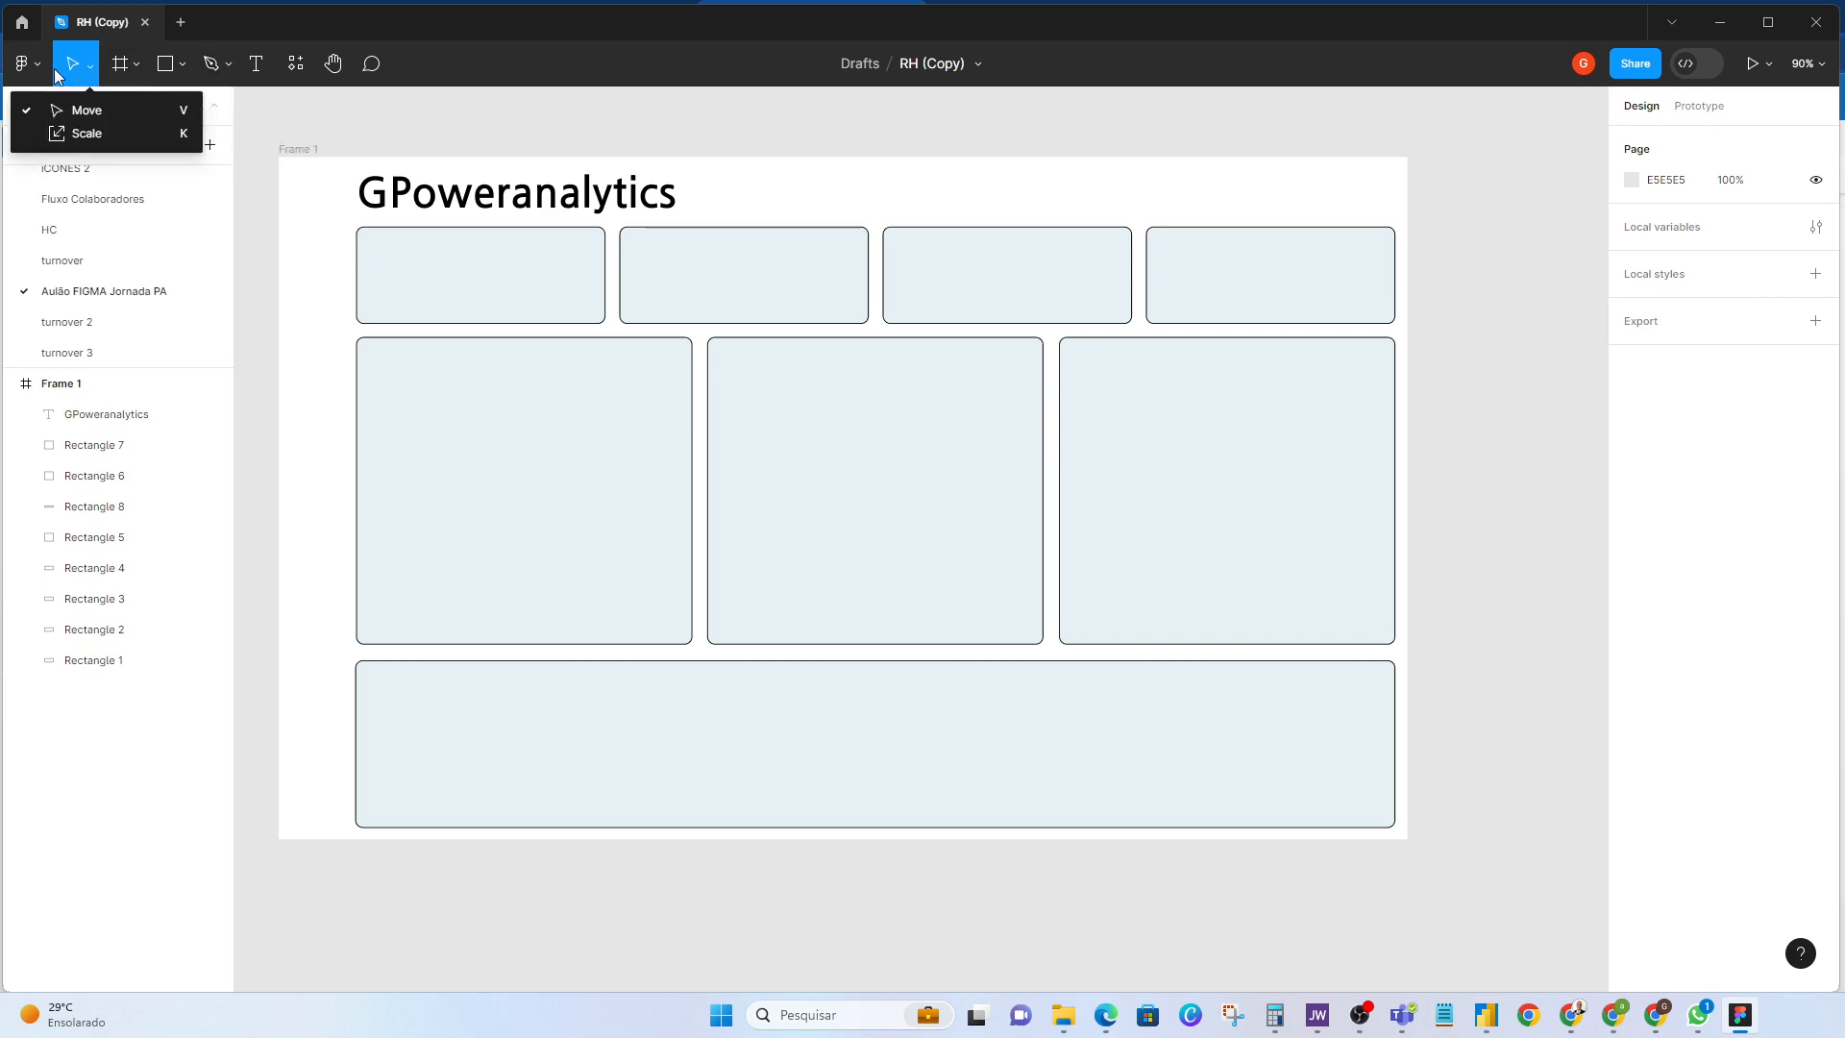
click(137, 66)
click(182, 64)
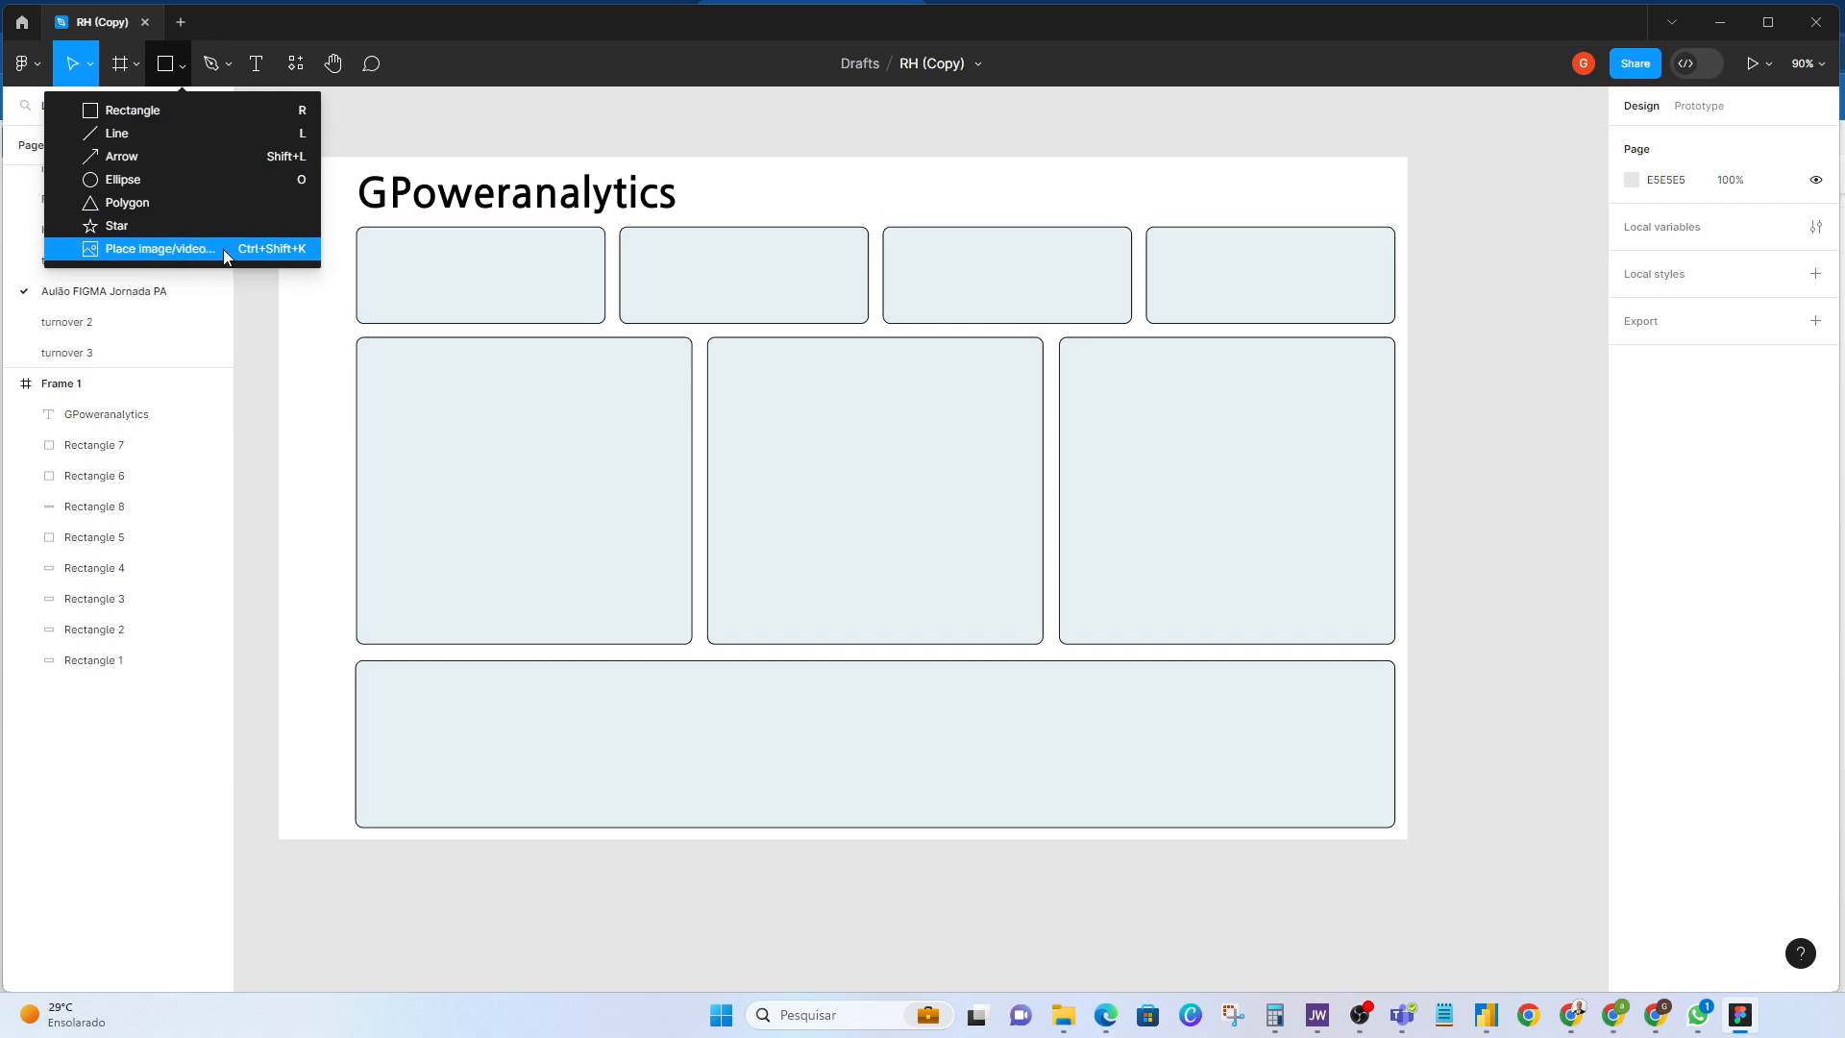
click(452, 135)
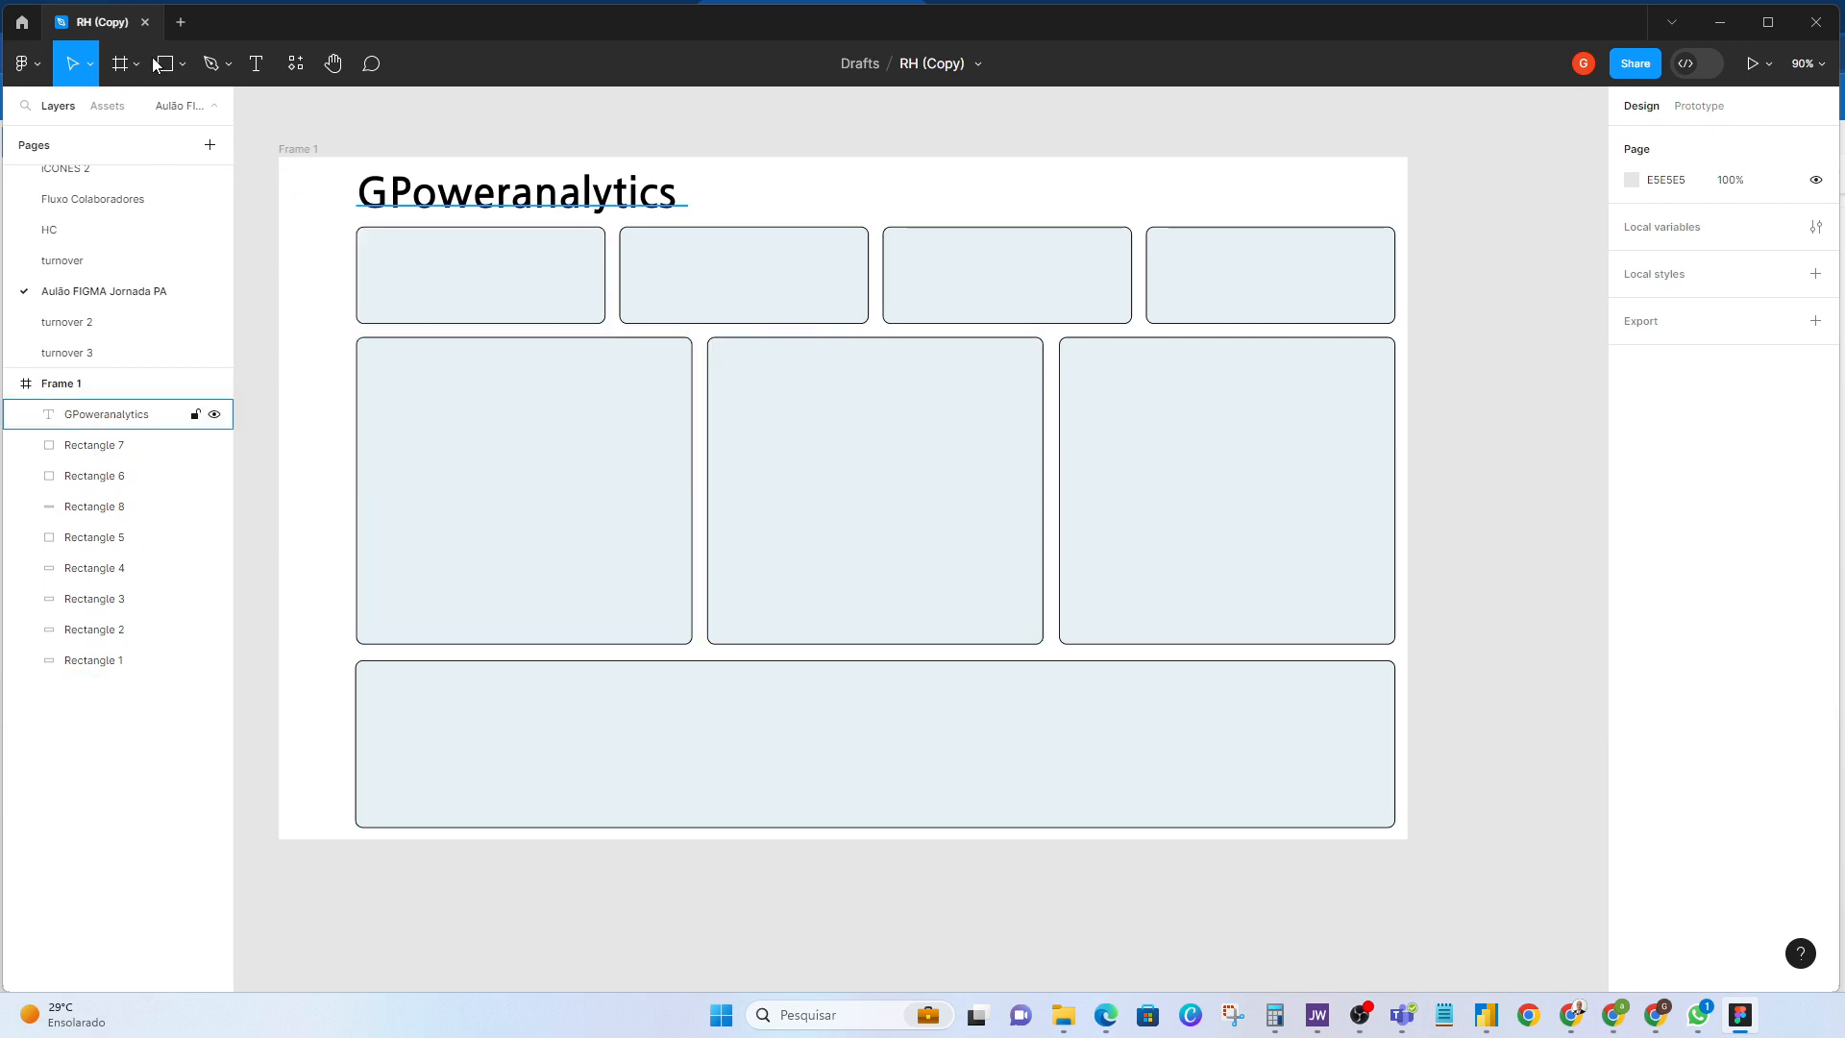
Step: Search the available plugins for "icon"
click(23, 63)
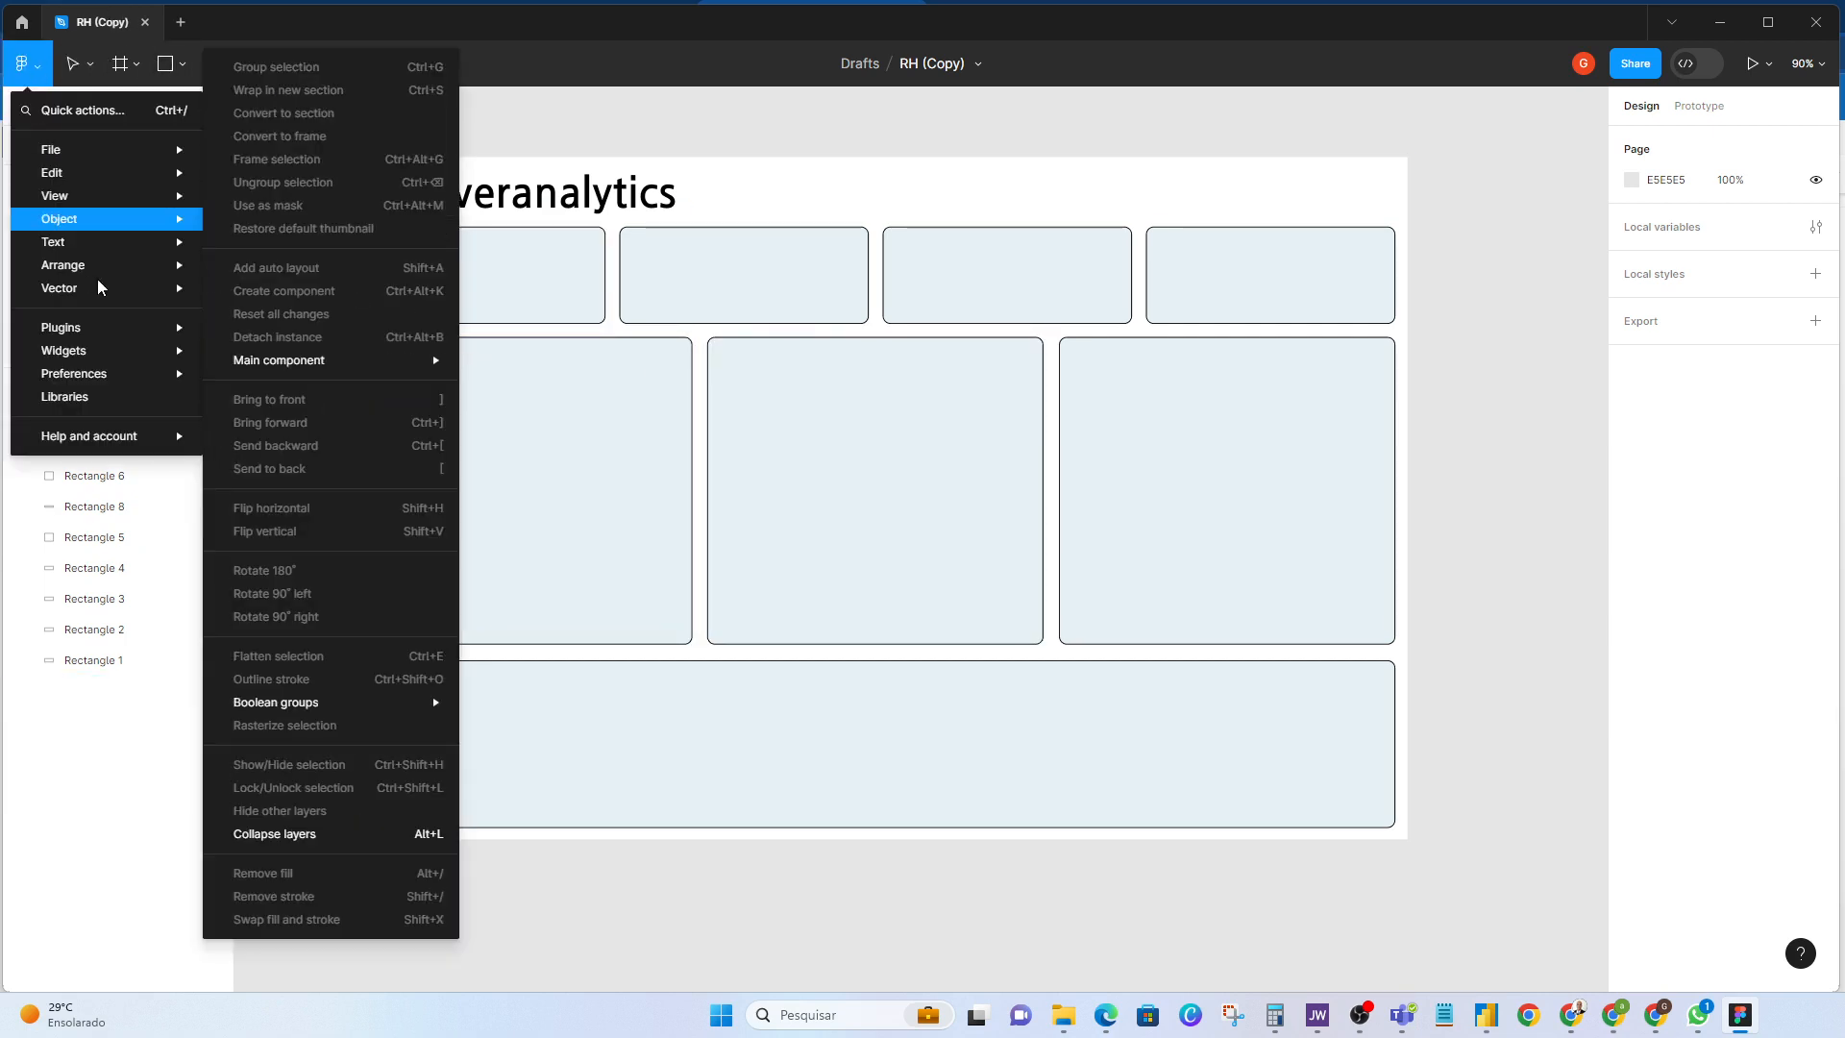
mouse_move(101, 273)
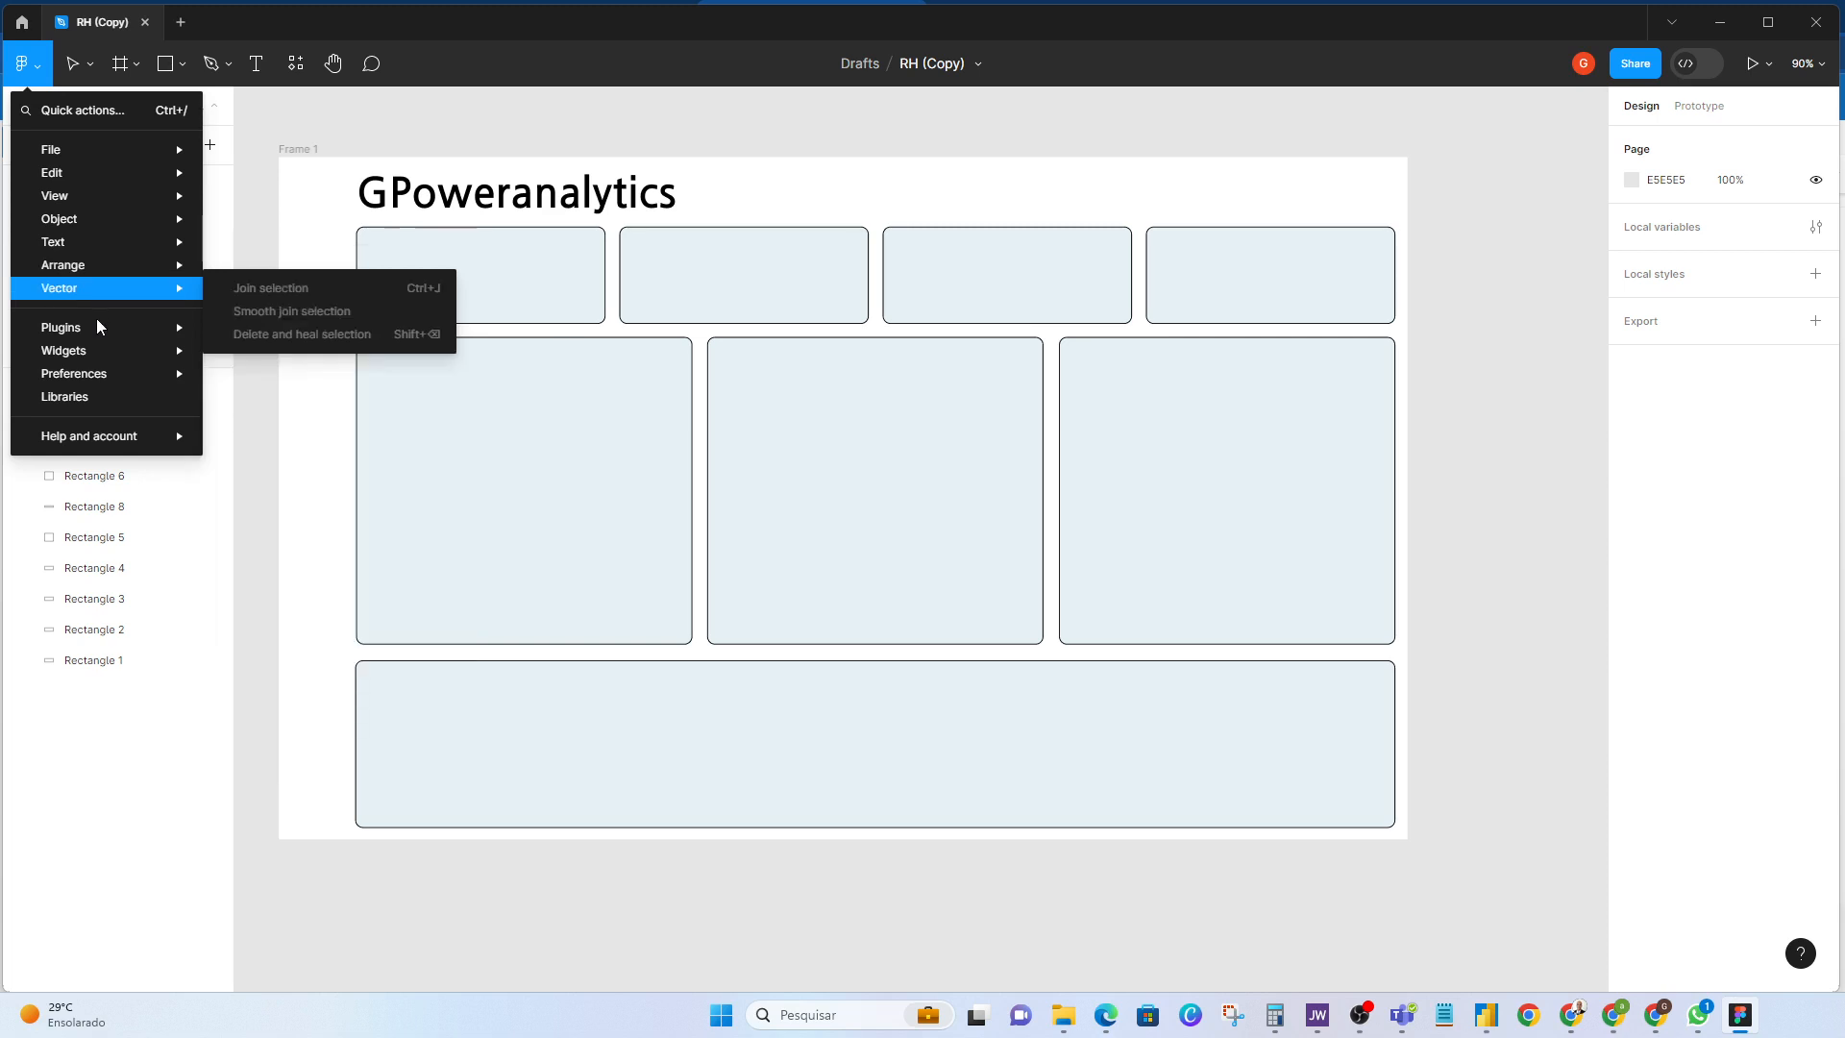
mouse_move(97, 334)
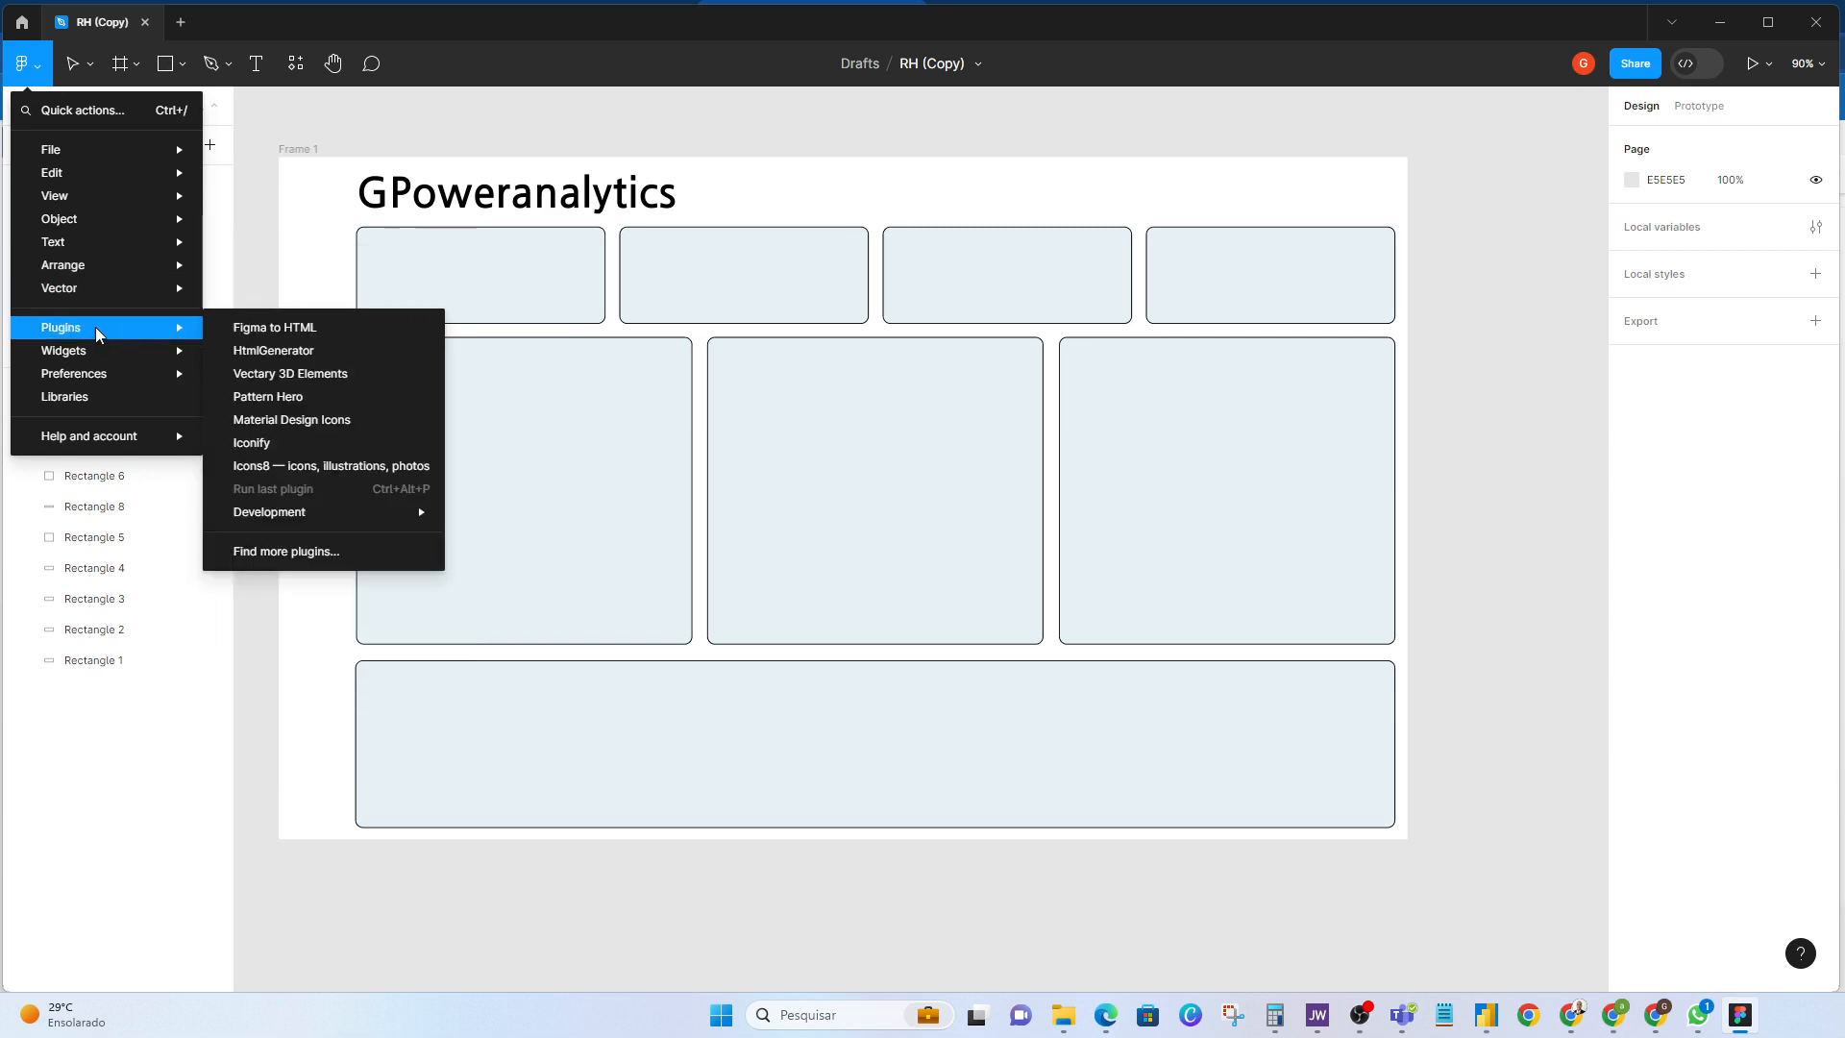
click(333, 556)
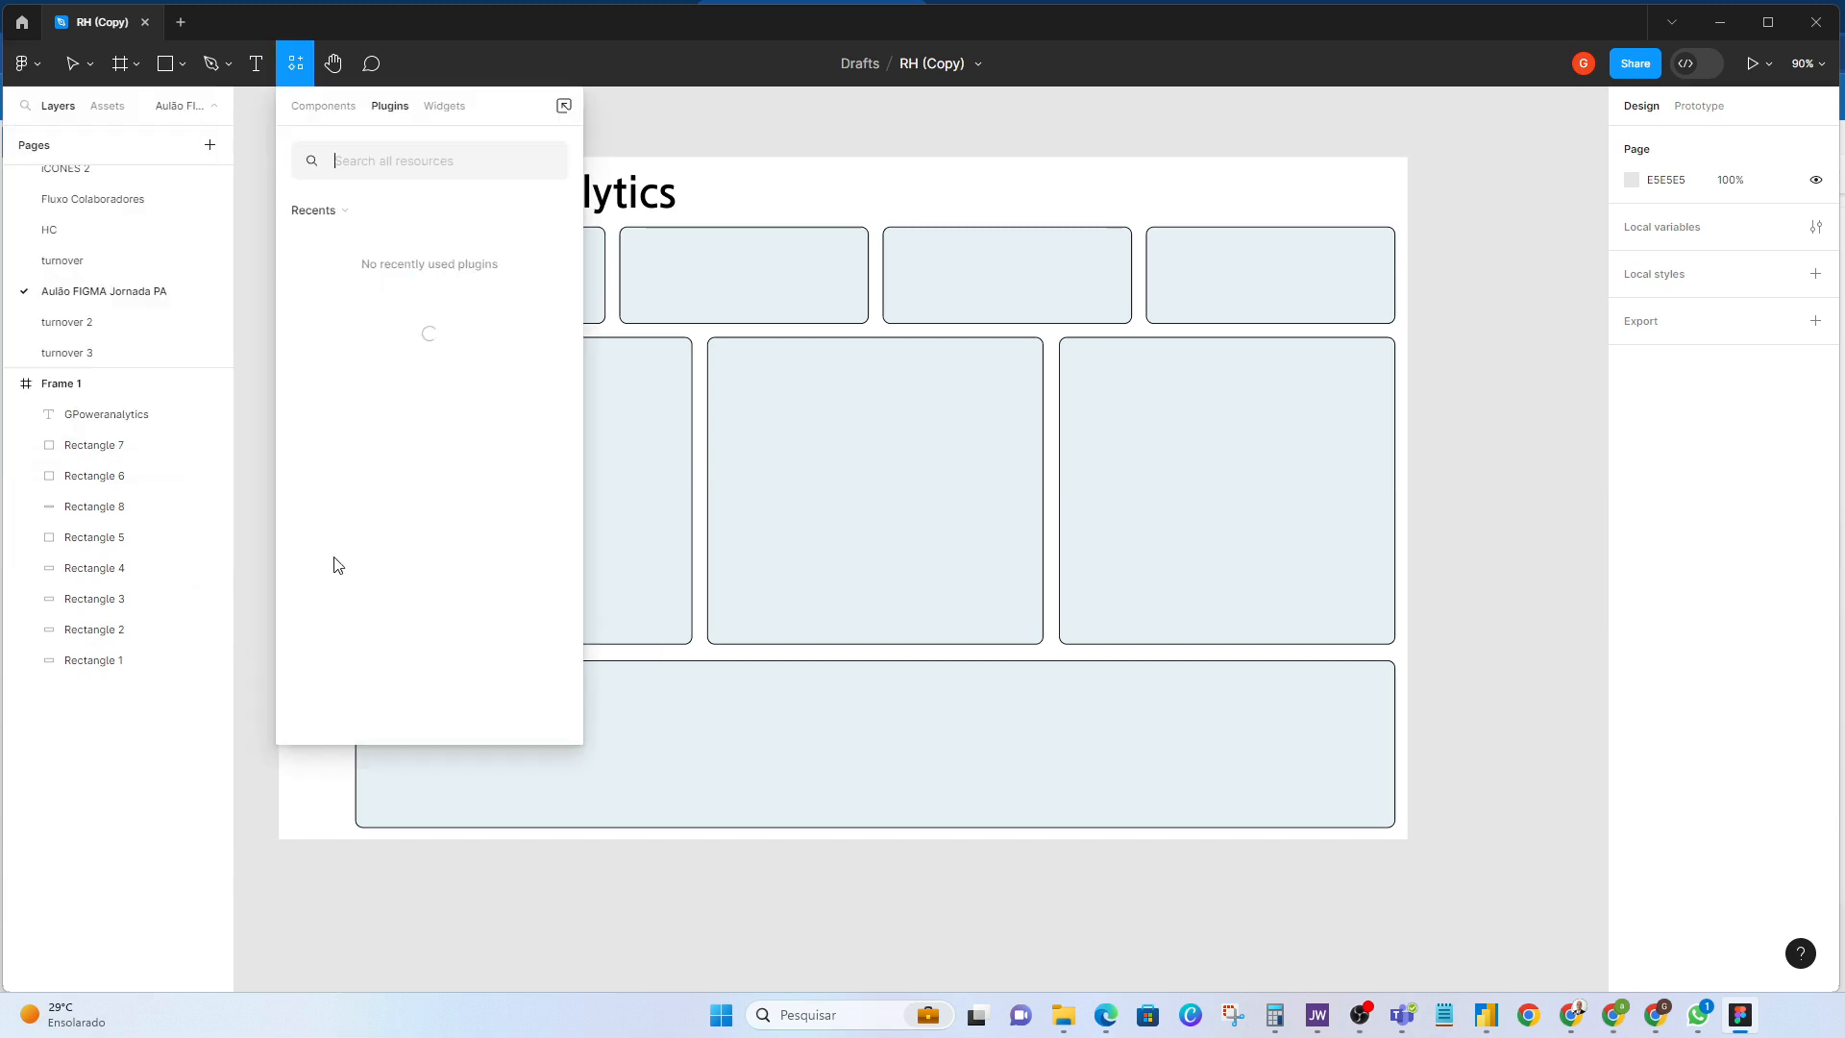
click(433, 155)
text(icon)
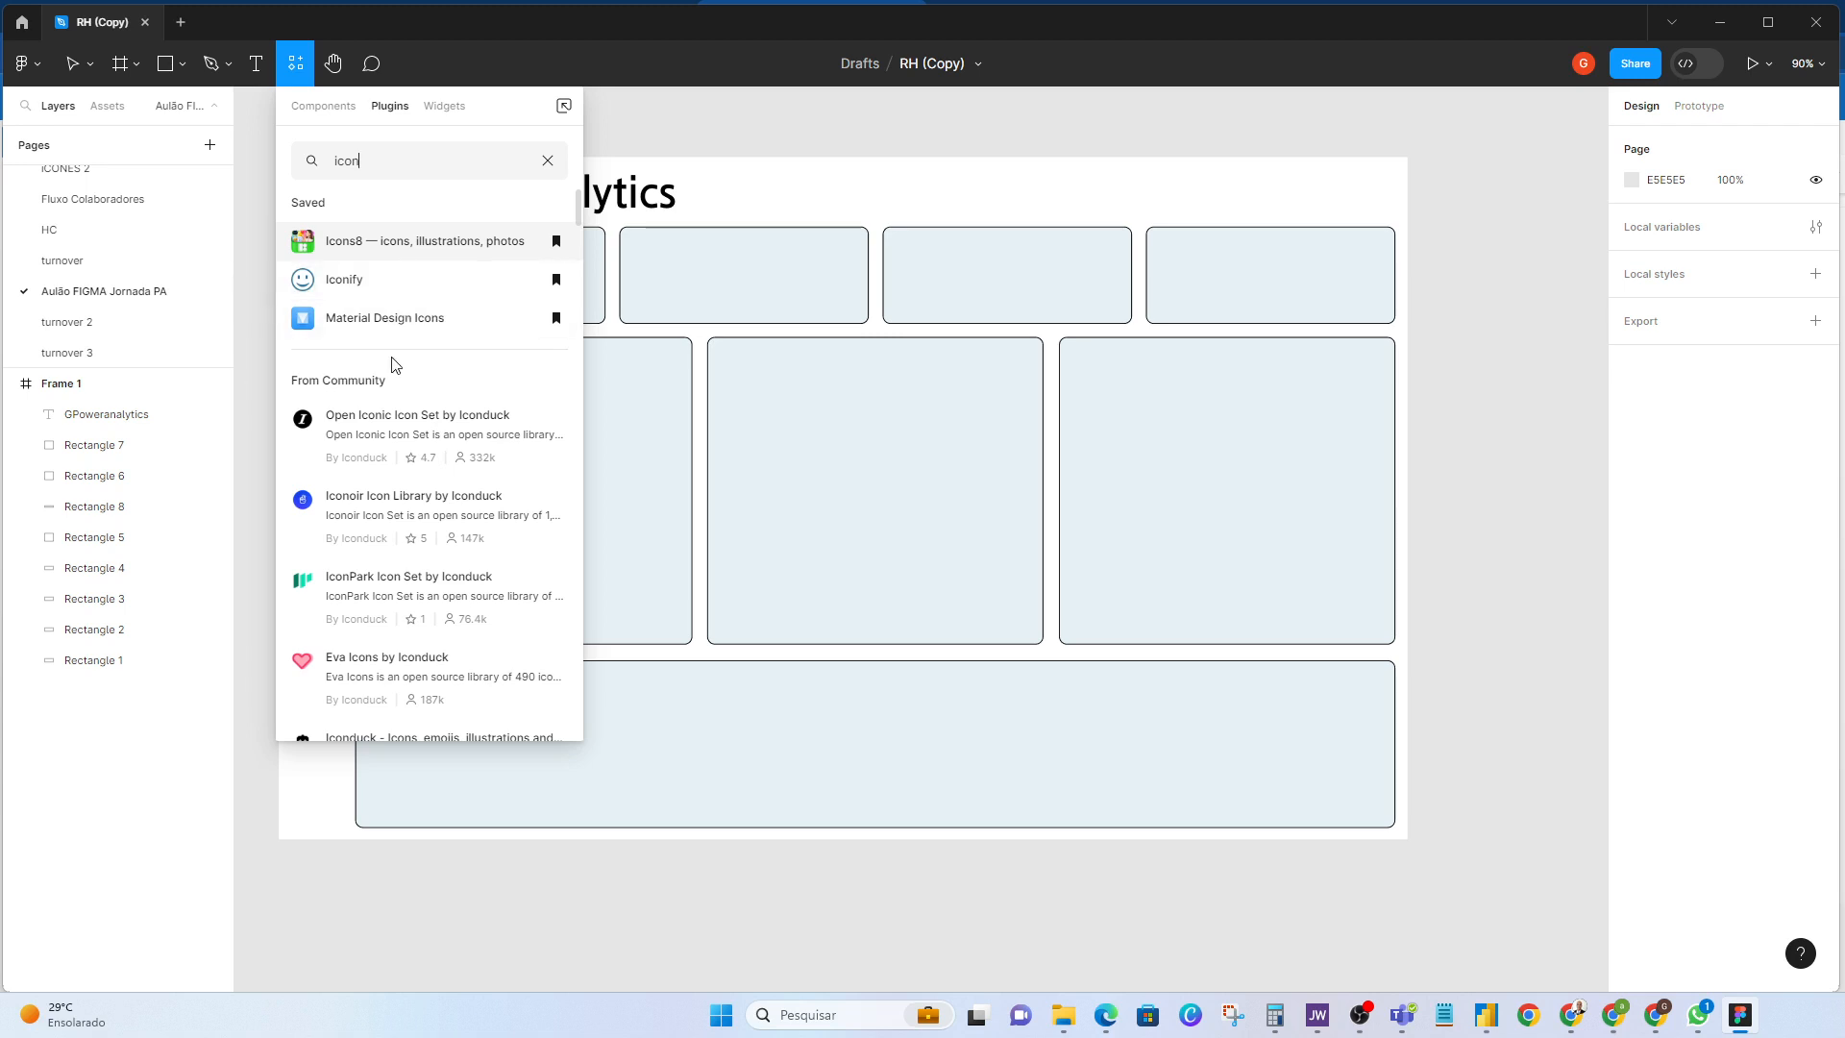
Step: Browse the saved and community icon plugins in the search results, then check the components category
scroll(394, 384, down, 5)
scroll(399, 423, down, 7)
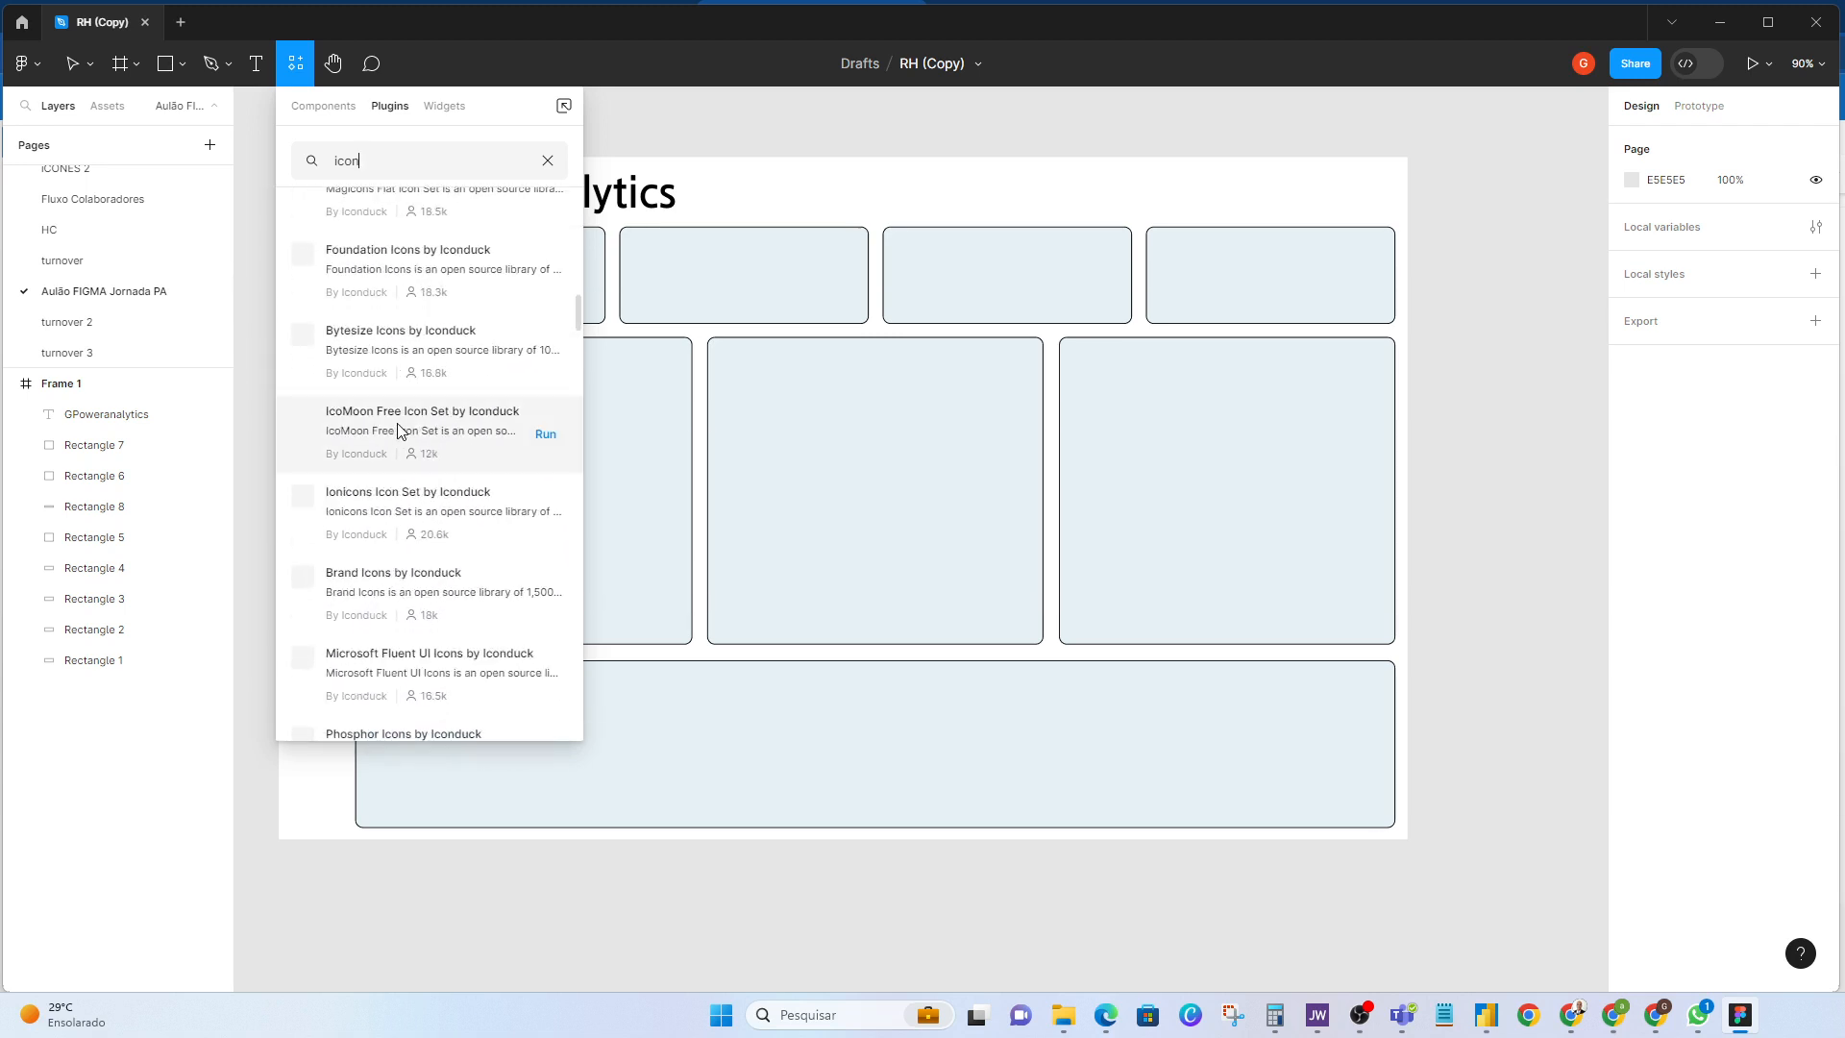
scroll(390, 461, up, 8)
scroll(388, 448, up, 2)
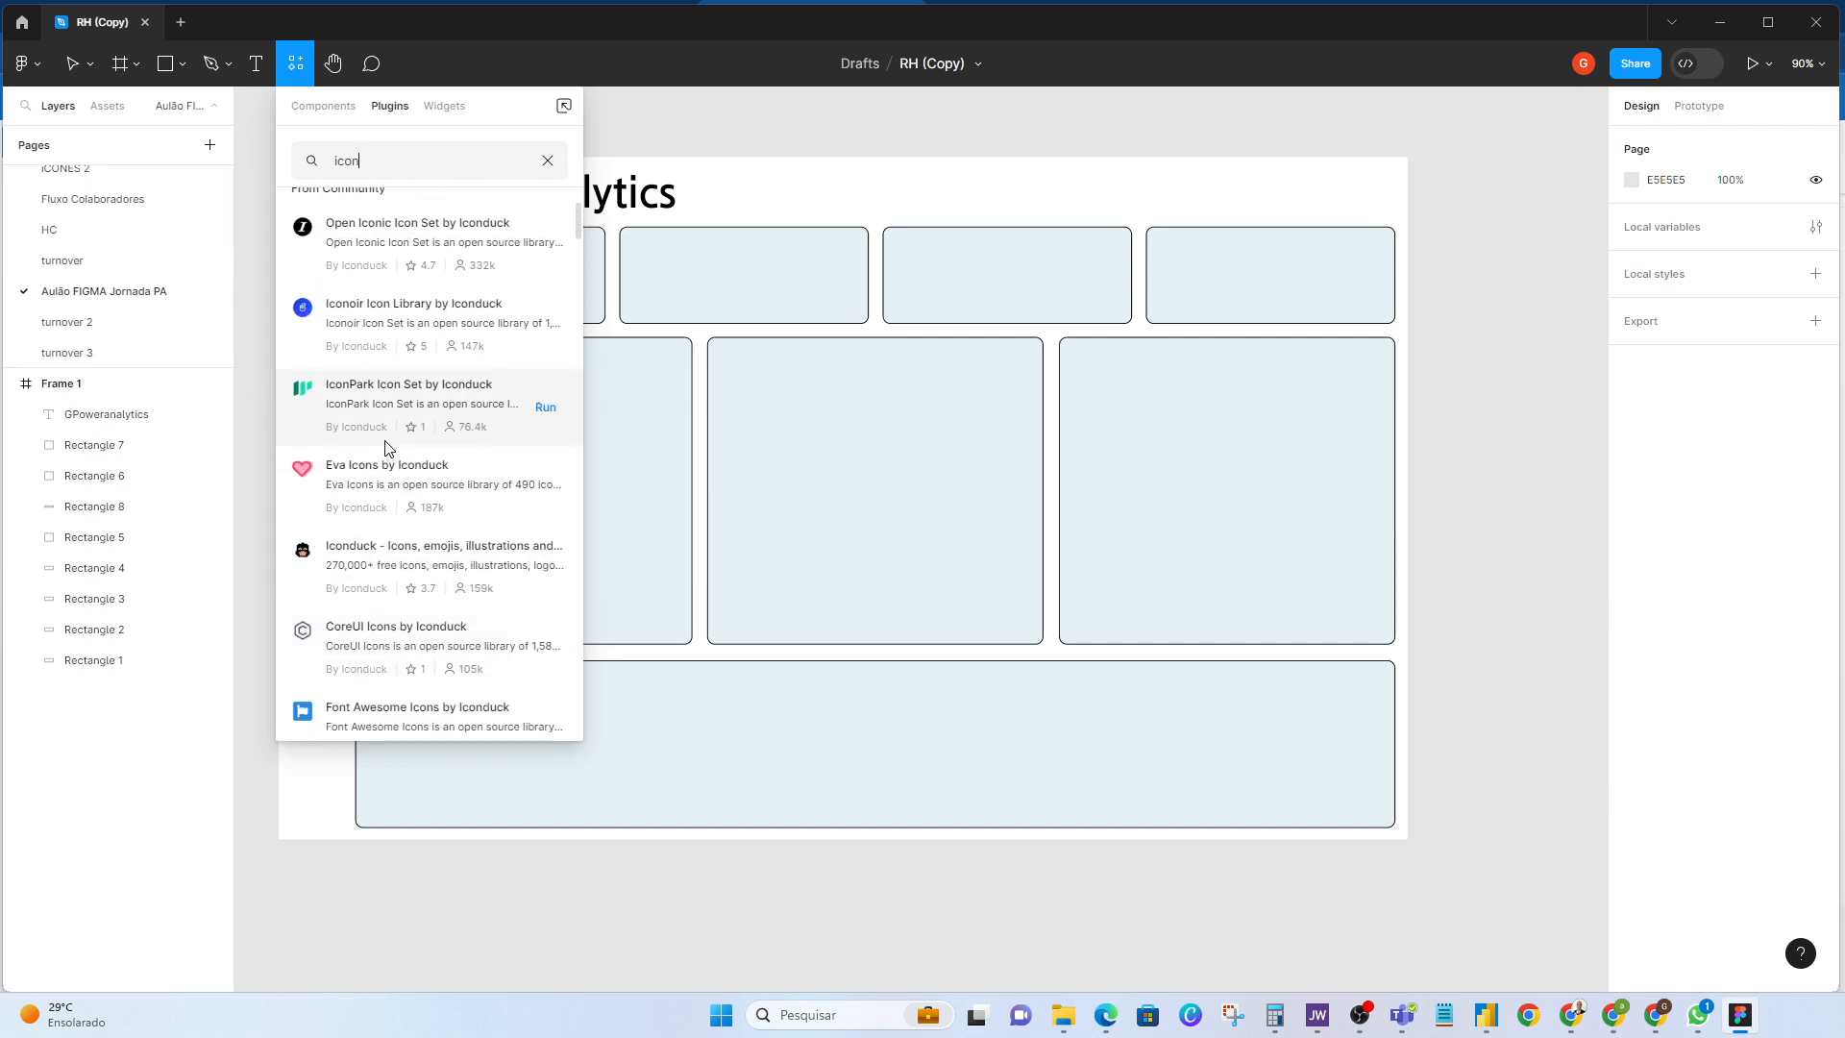
scroll(399, 461, down, 5)
scroll(442, 480, up, 2)
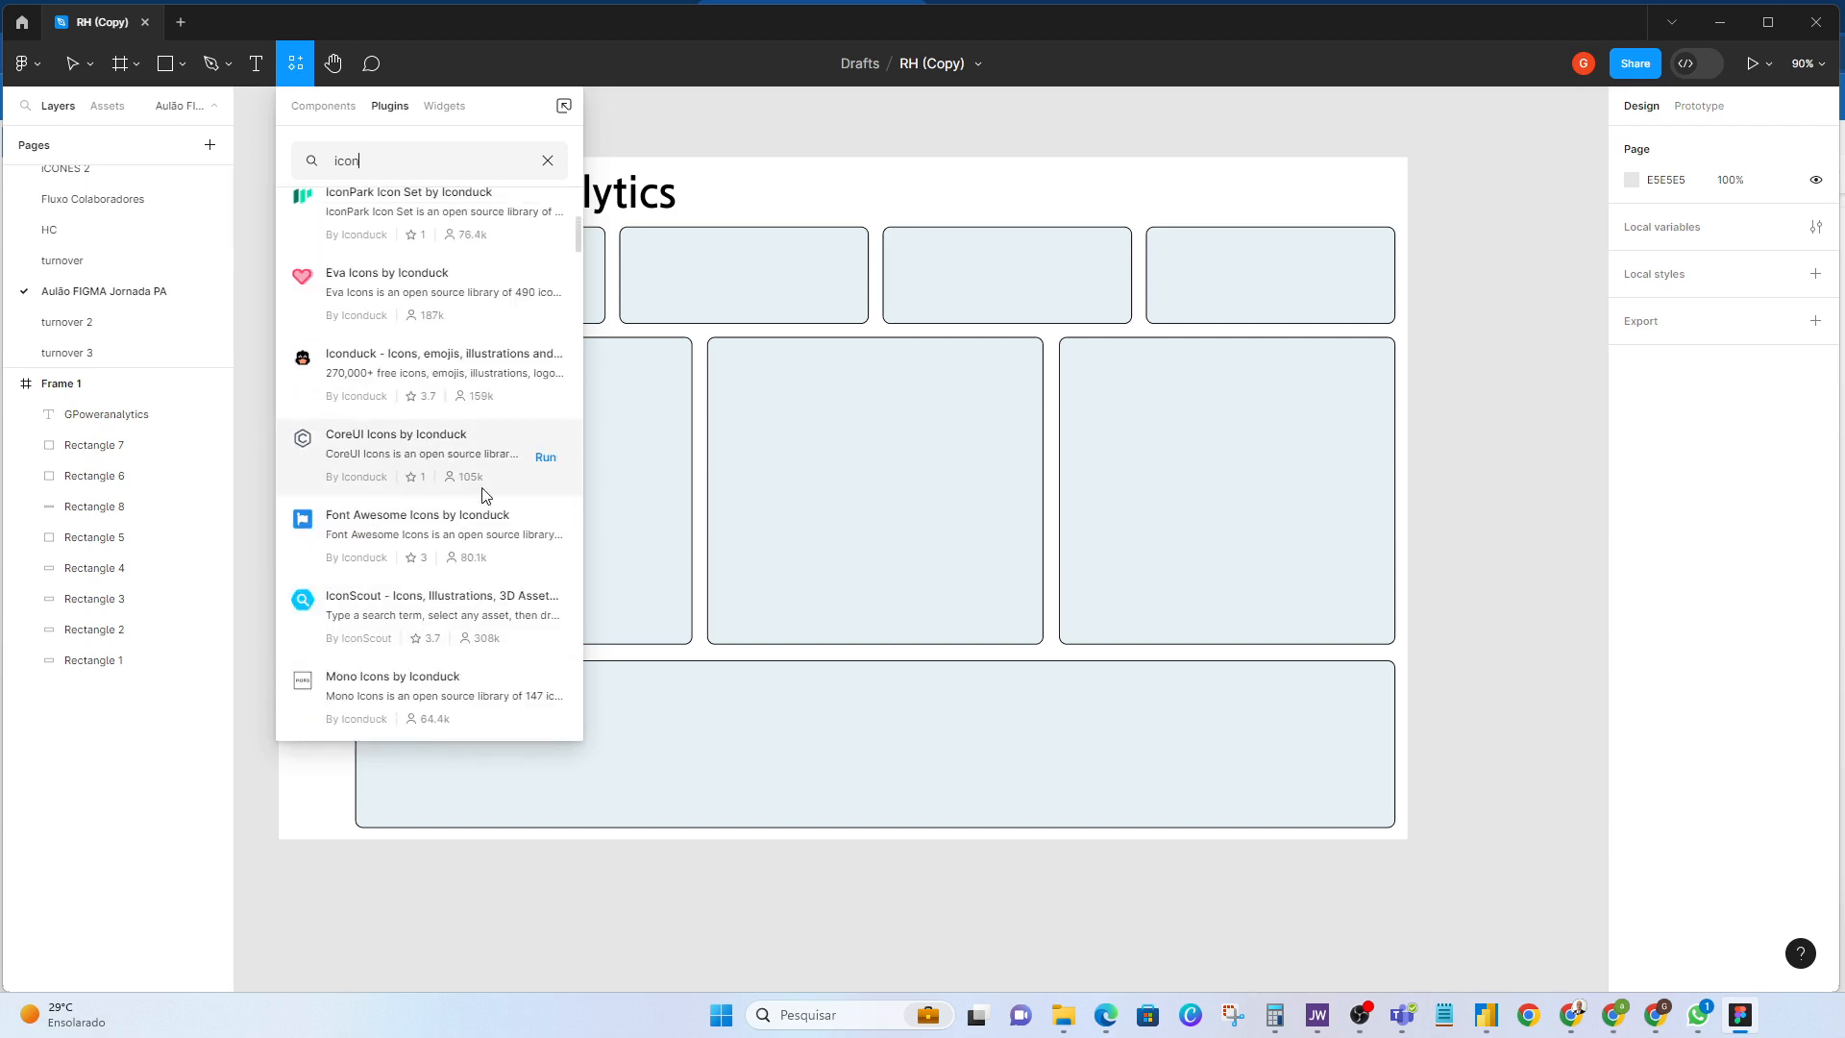
scroll(449, 474, up, 5)
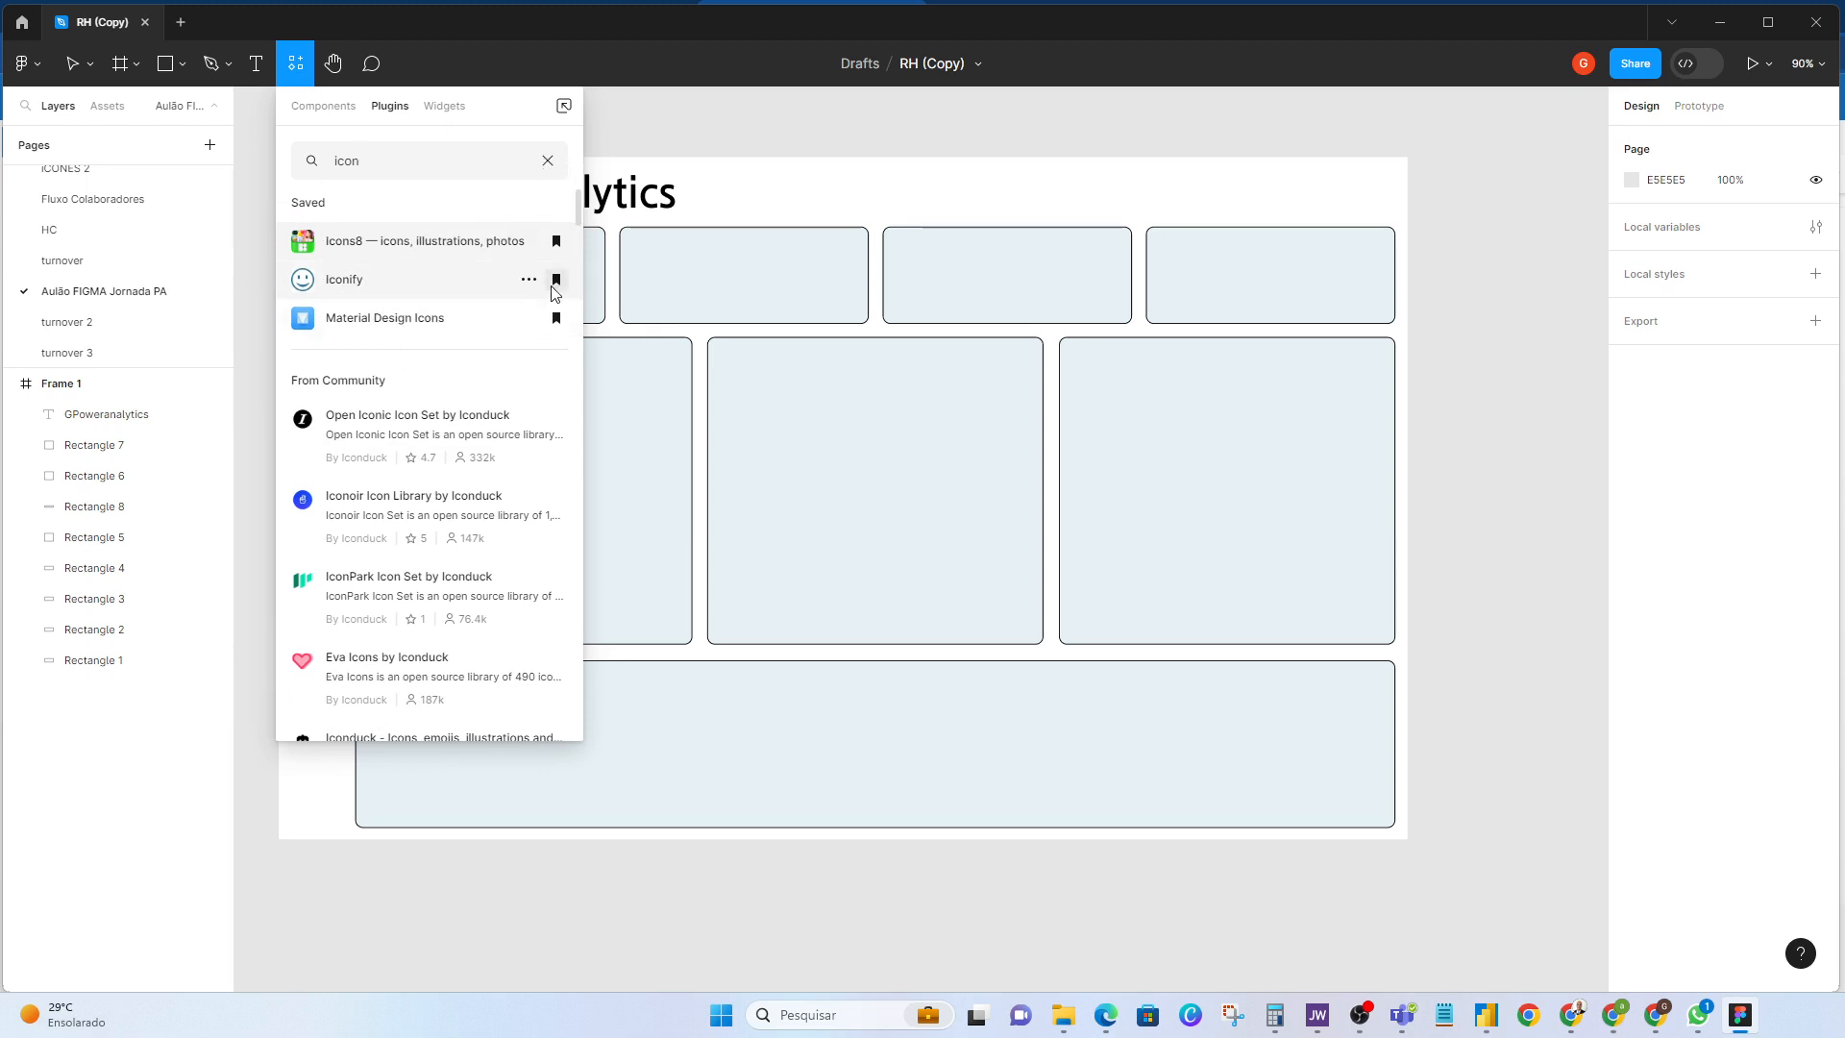
click(301, 107)
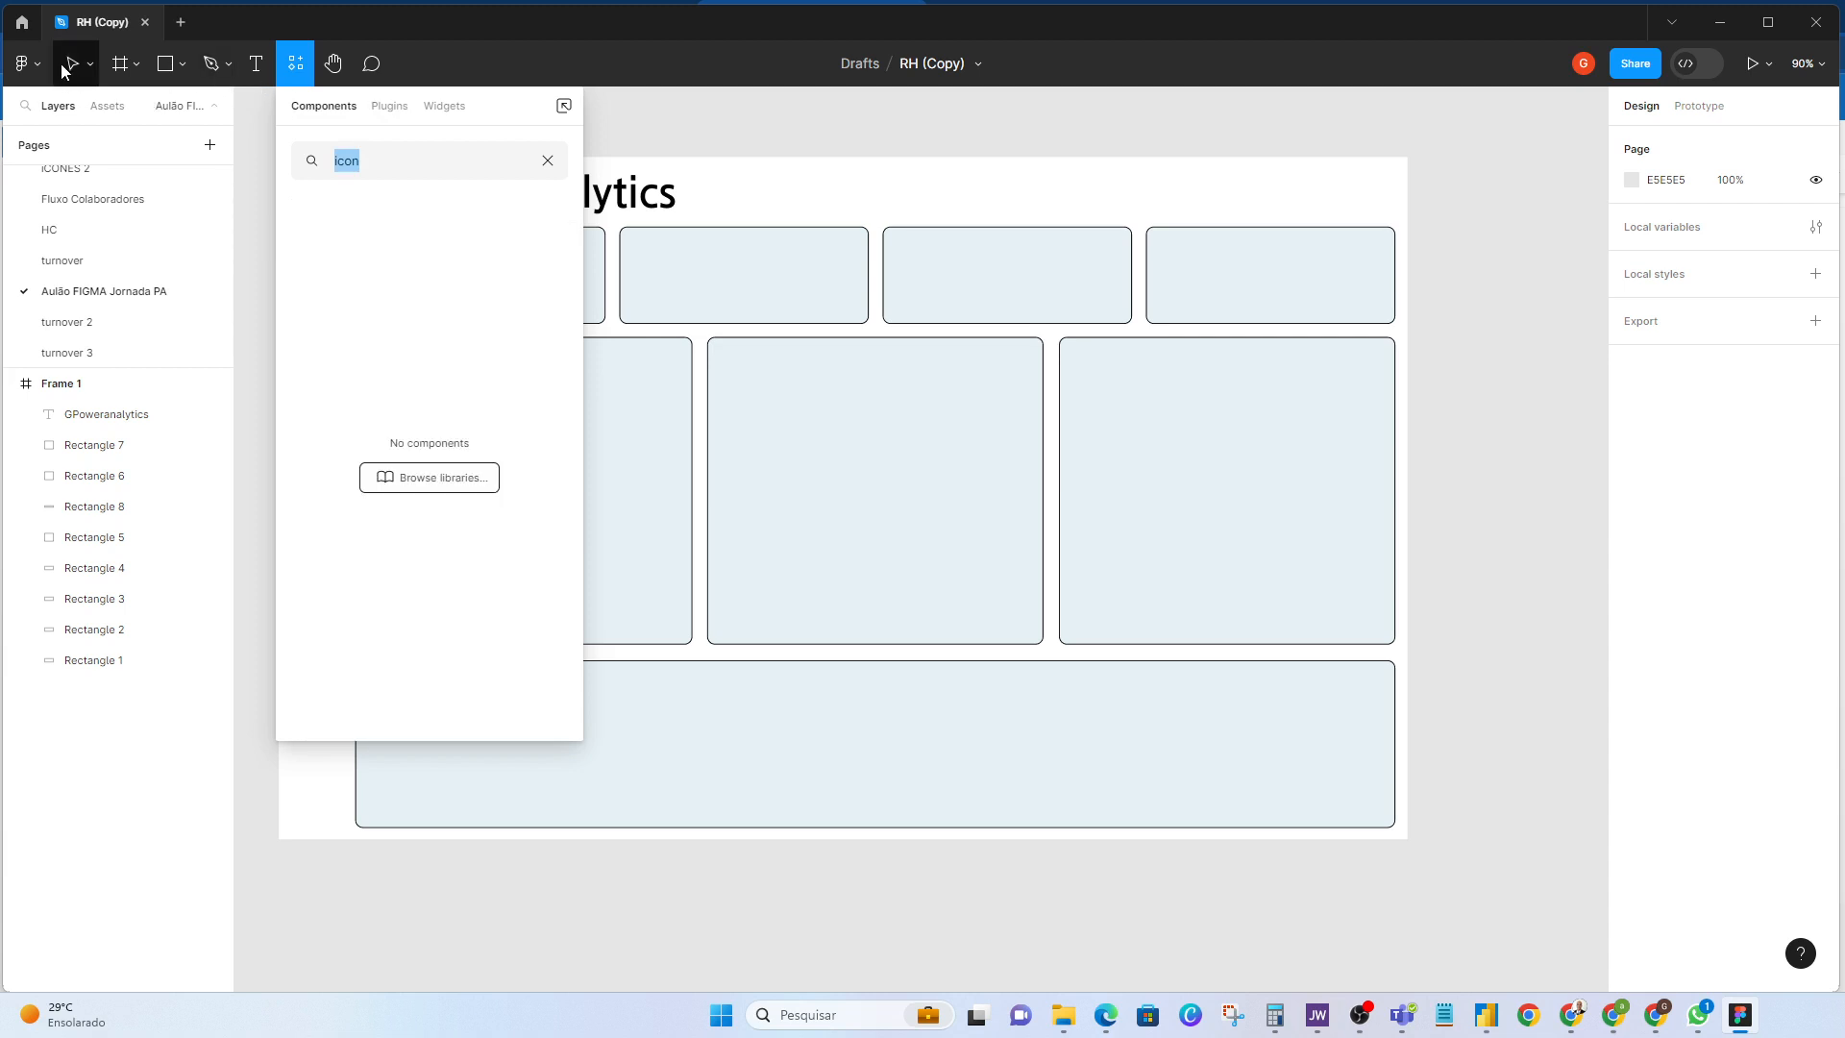
Step: Run the Iconify plugin, look over its icon collections and search all icons for "manager"
click(24, 64)
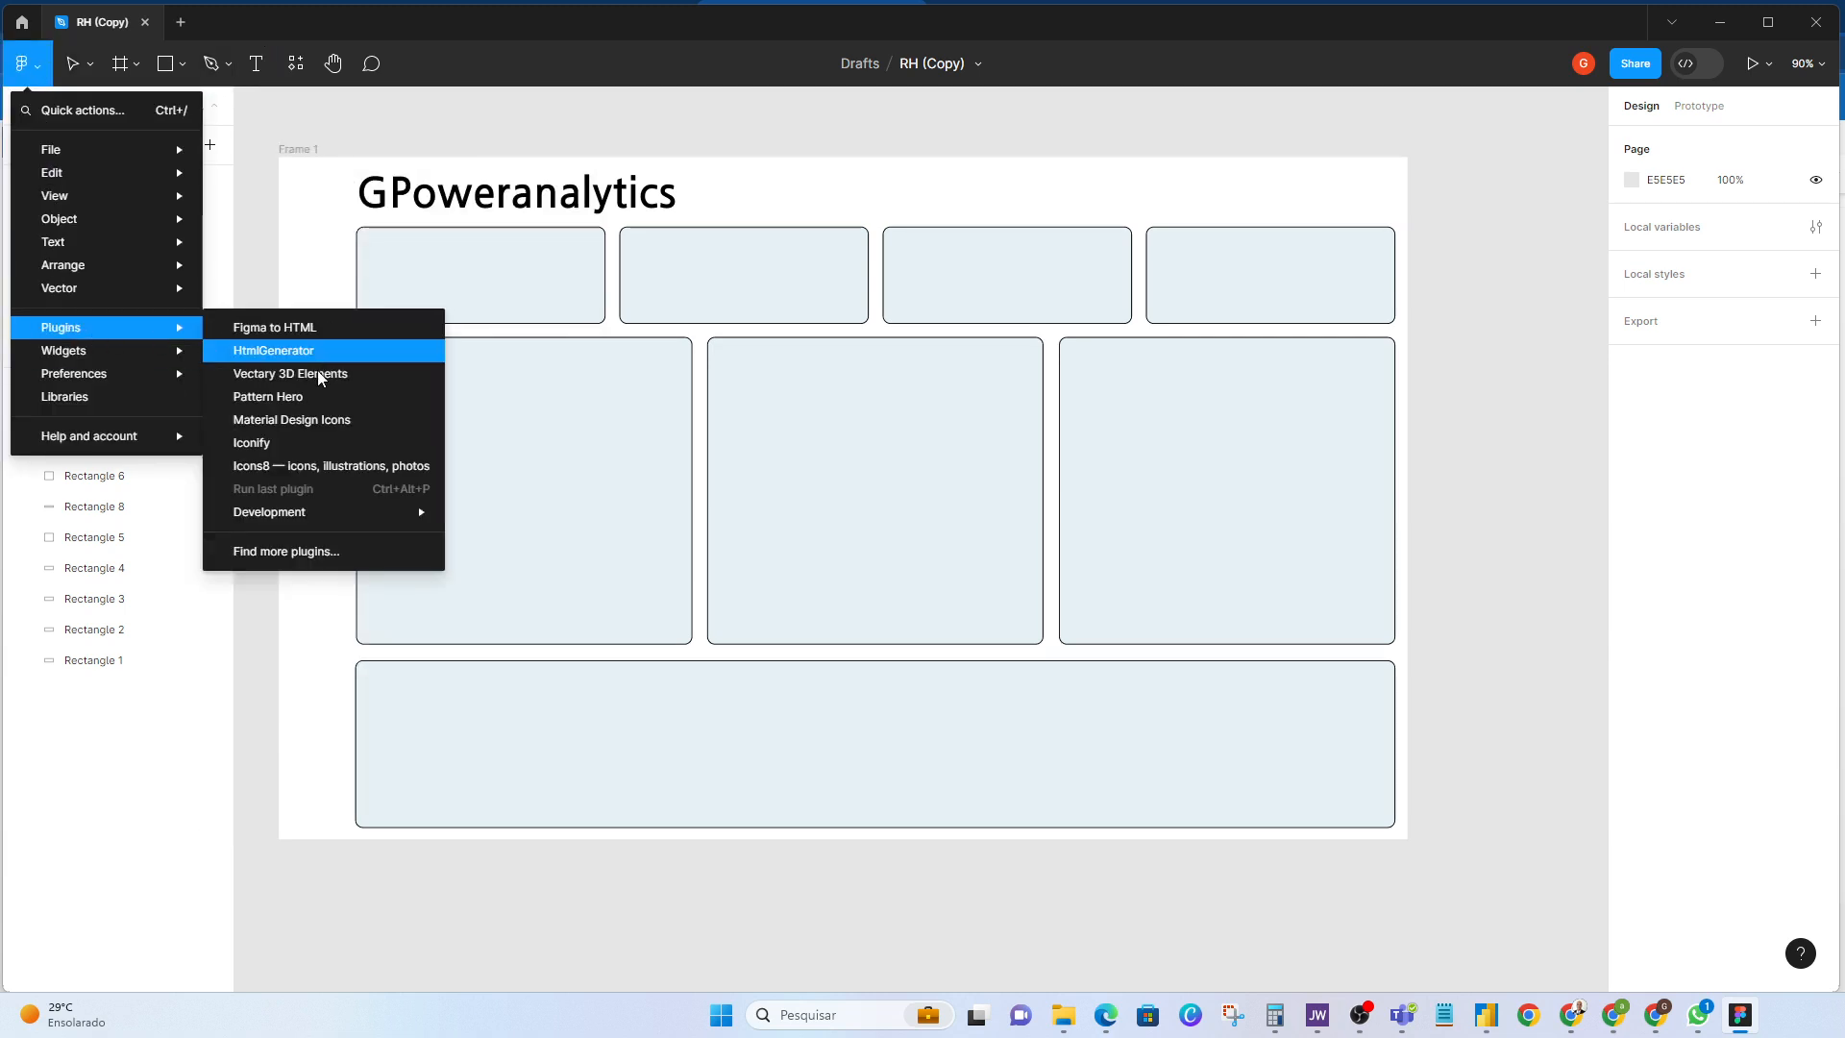
click(290, 447)
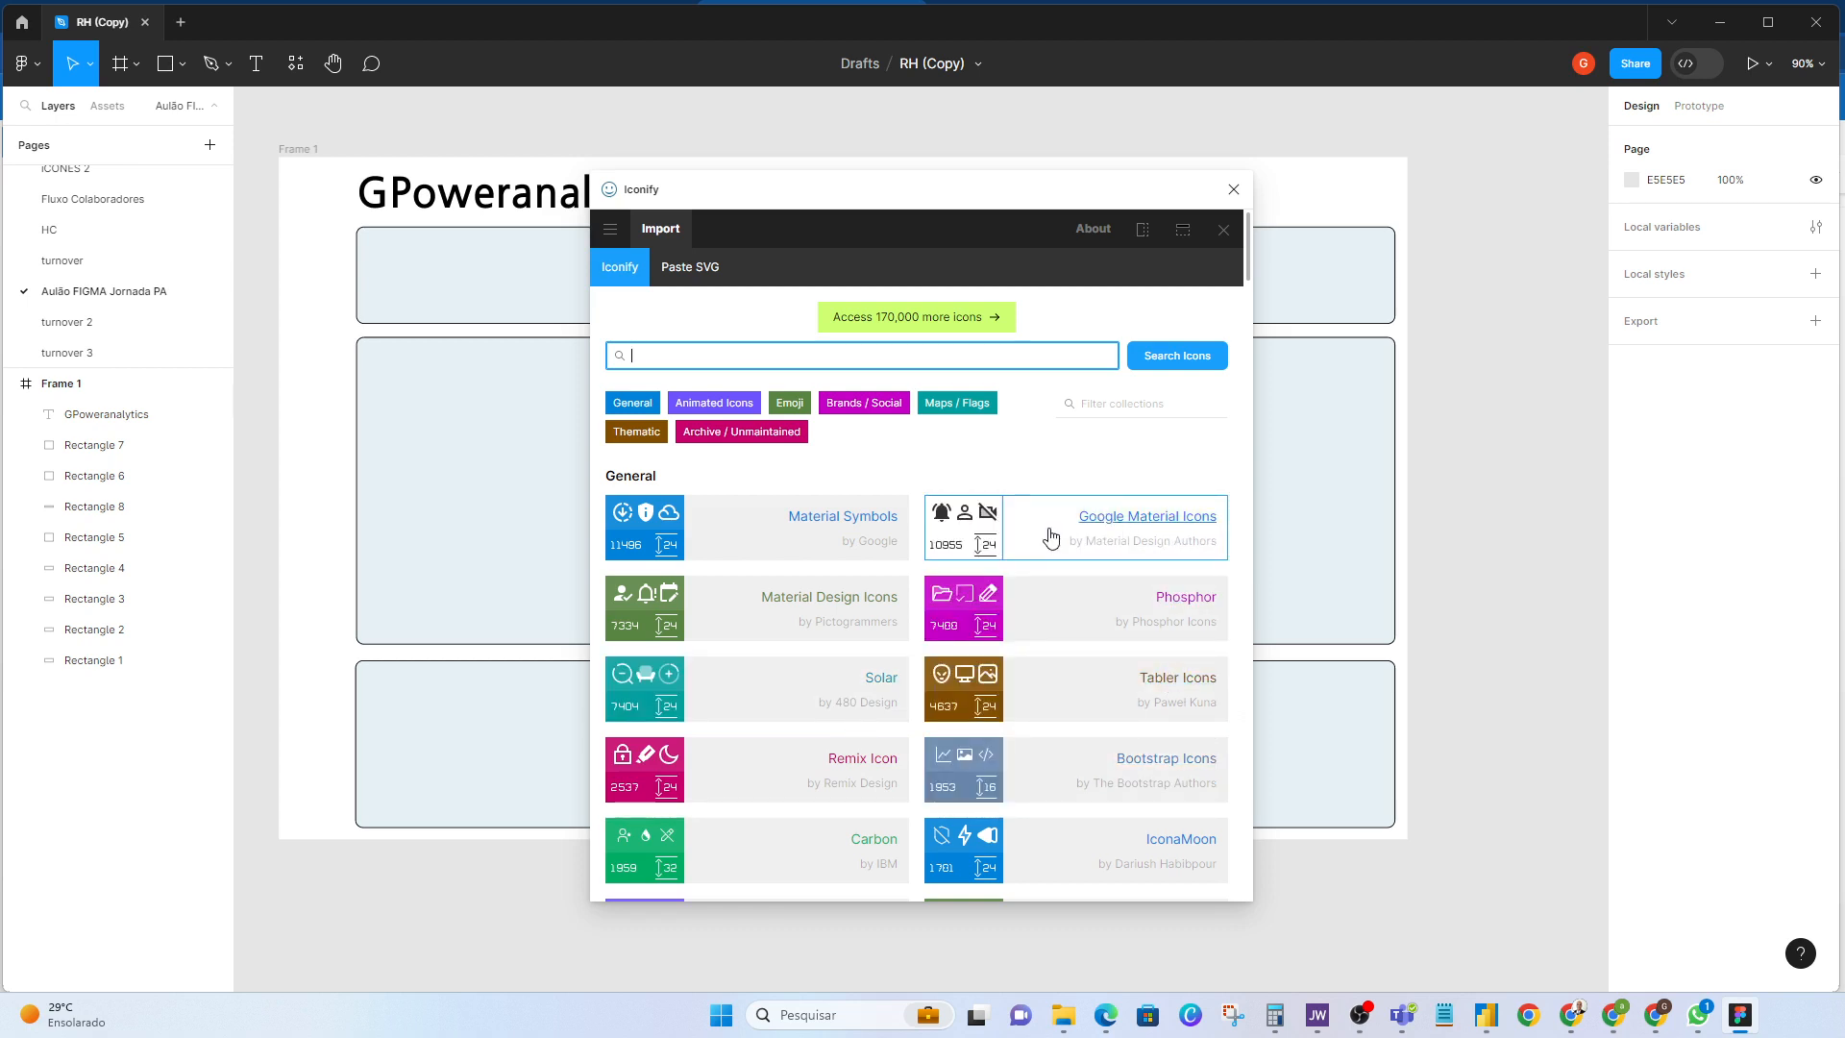
scroll(976, 567, down, 4)
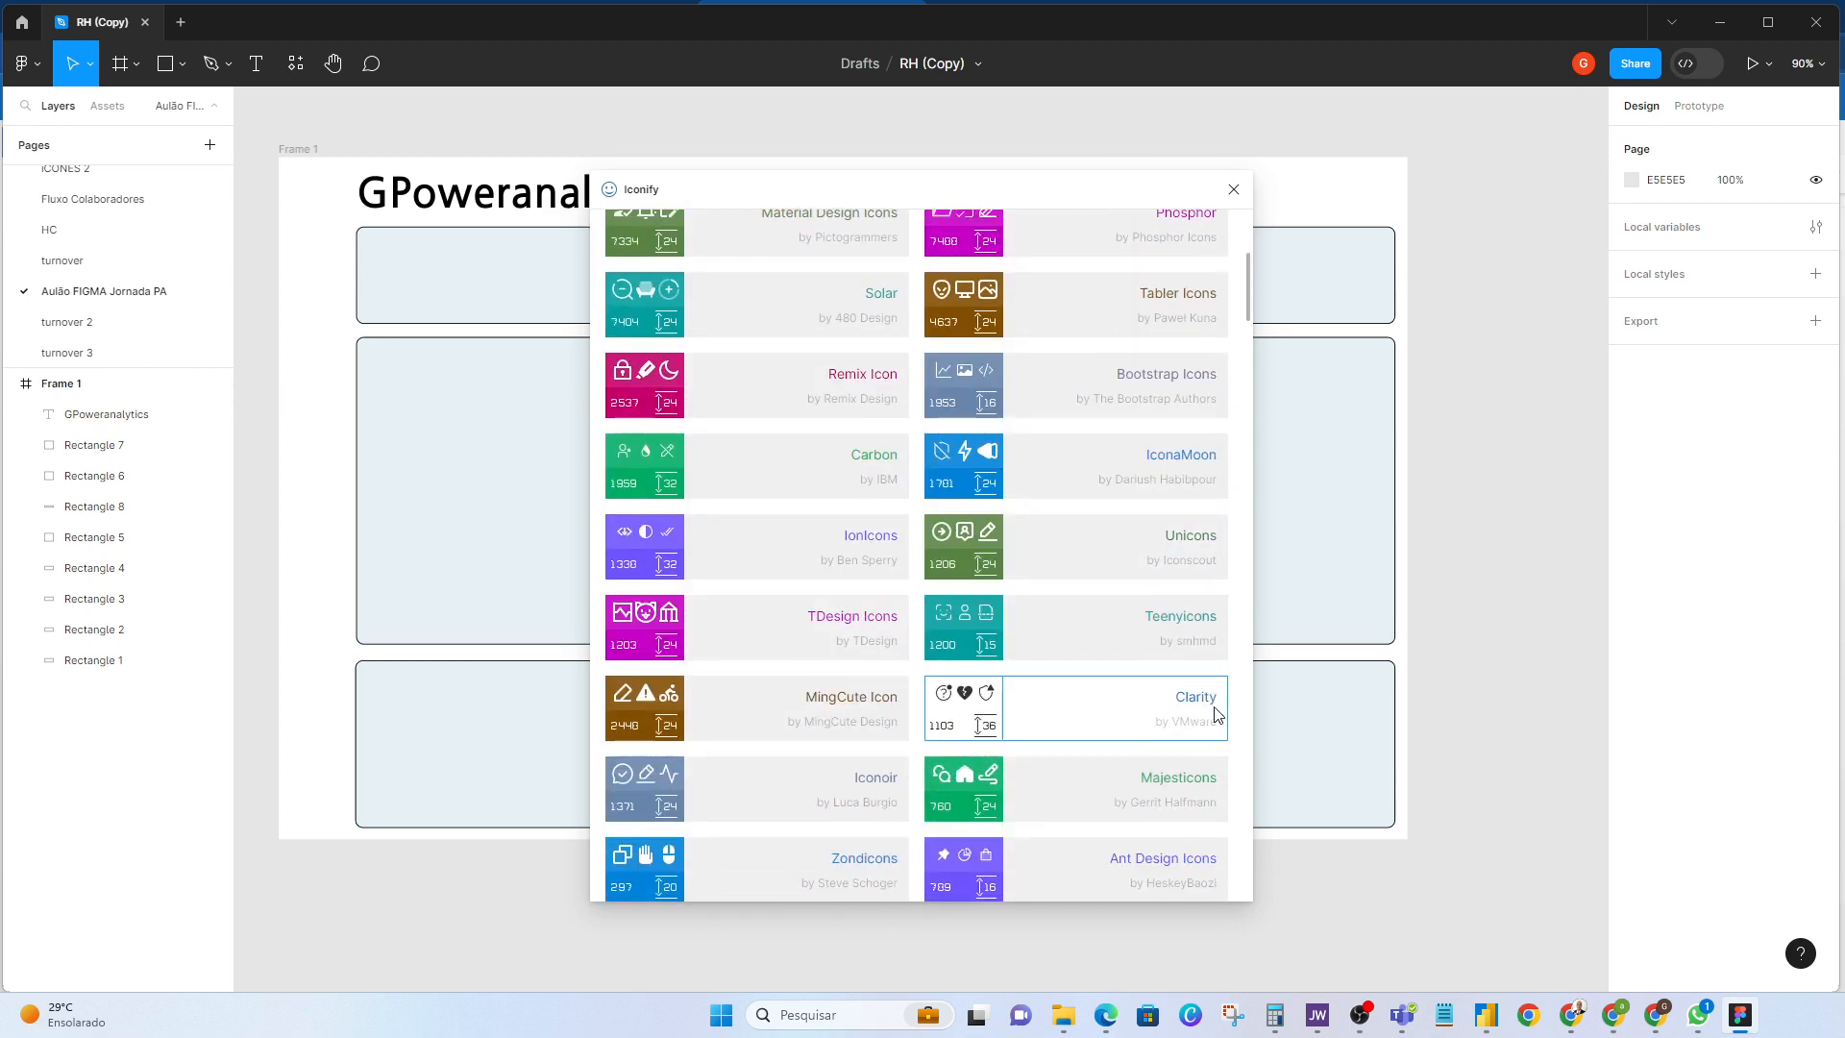
scroll(1089, 631, down, 3)
scroll(830, 290, up, 8)
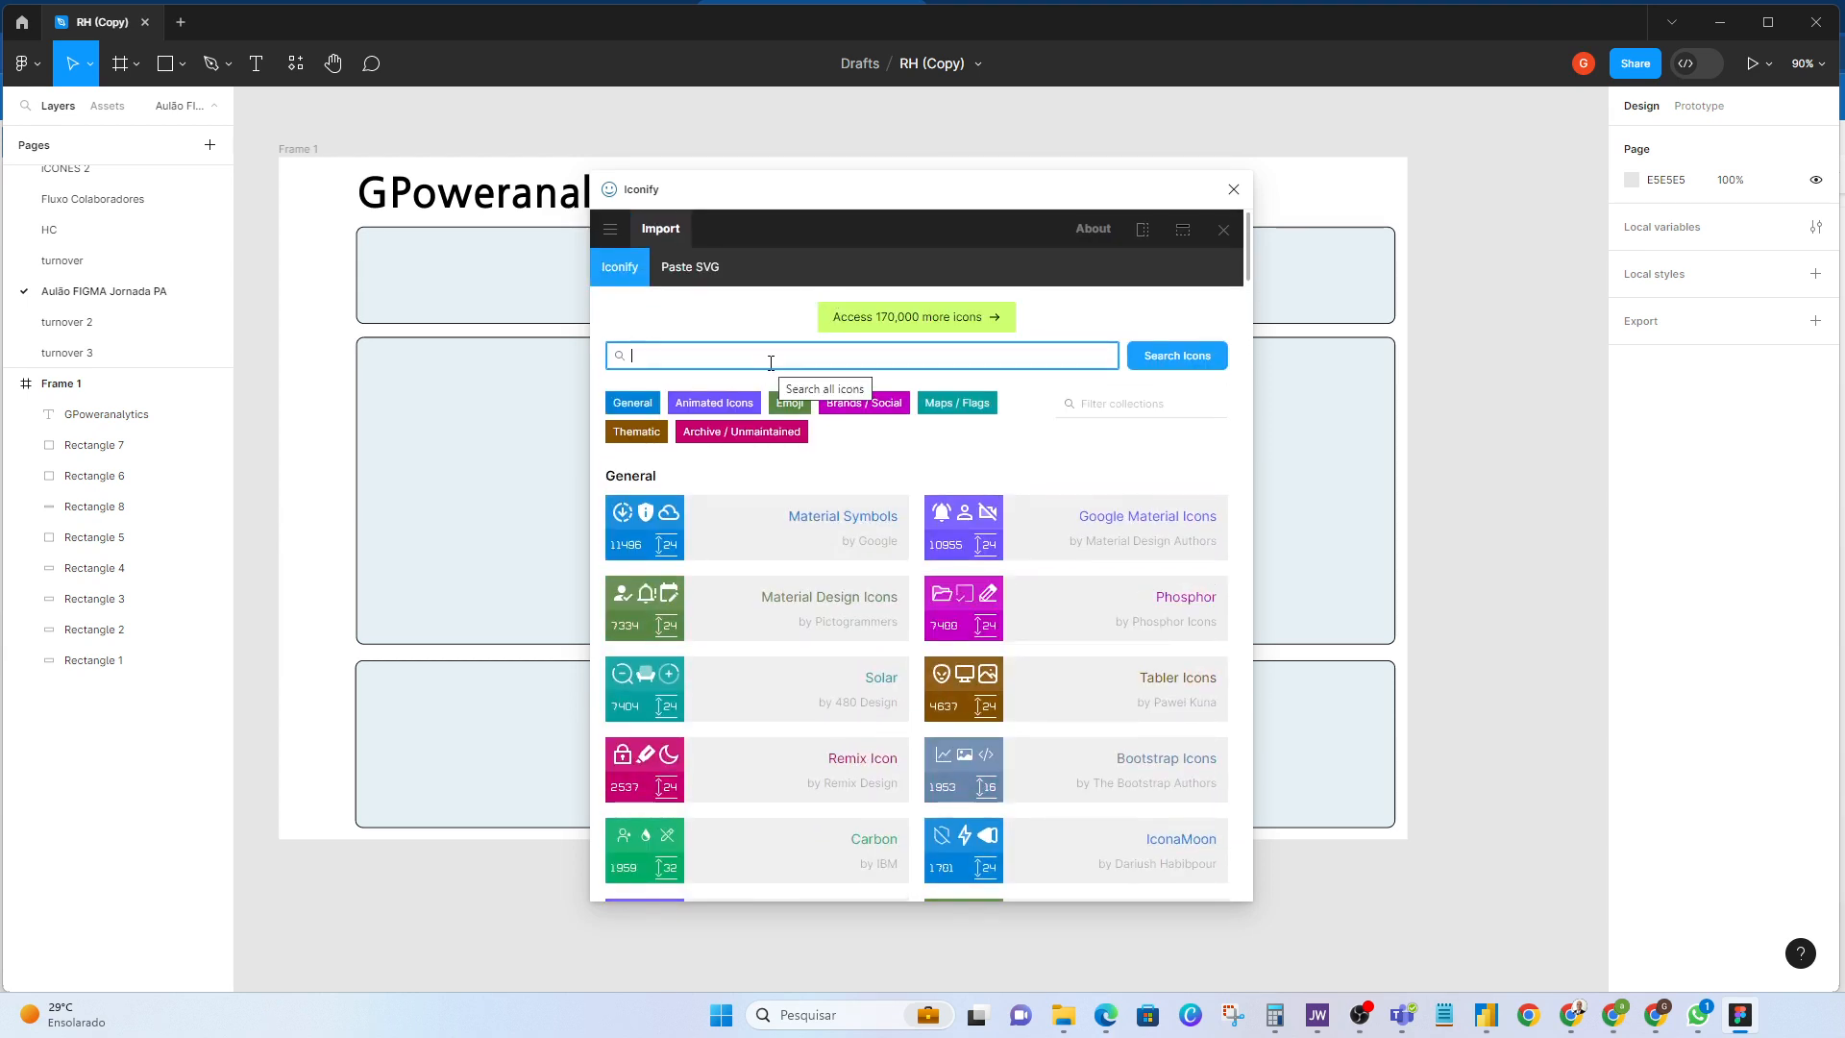
text(manager)
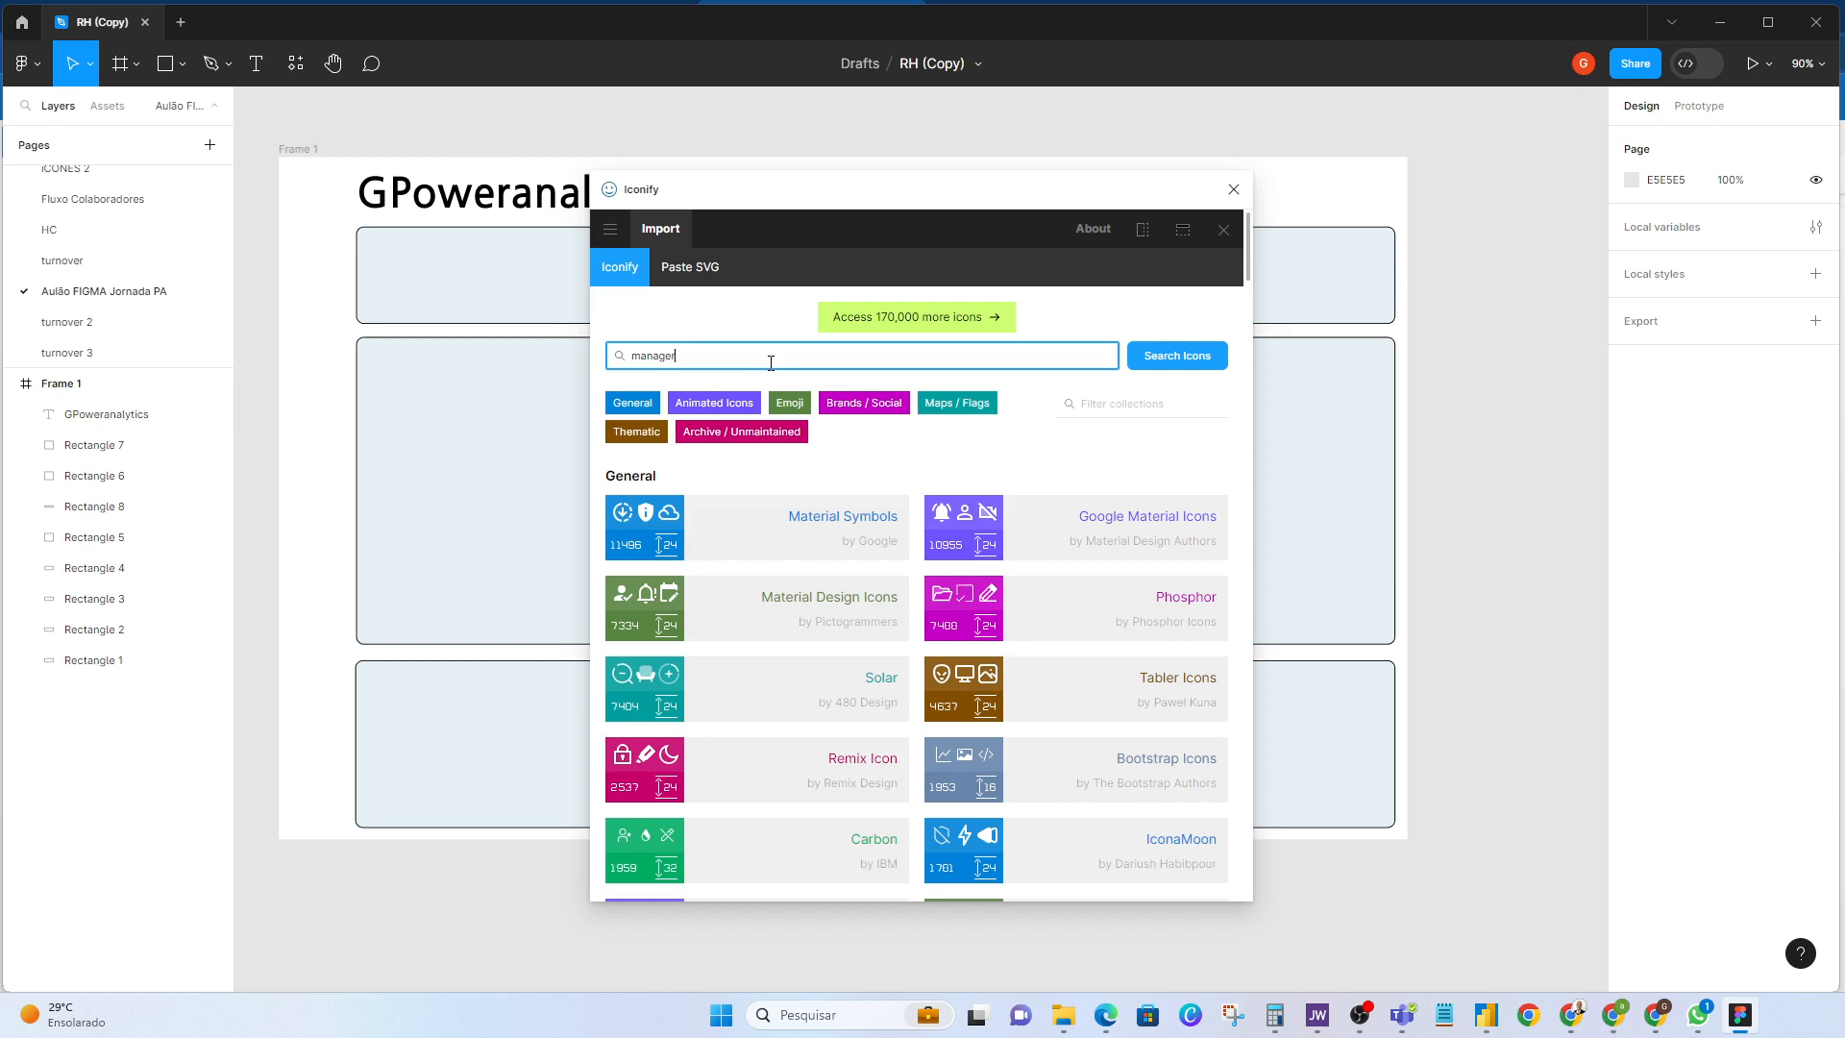
key(Return)
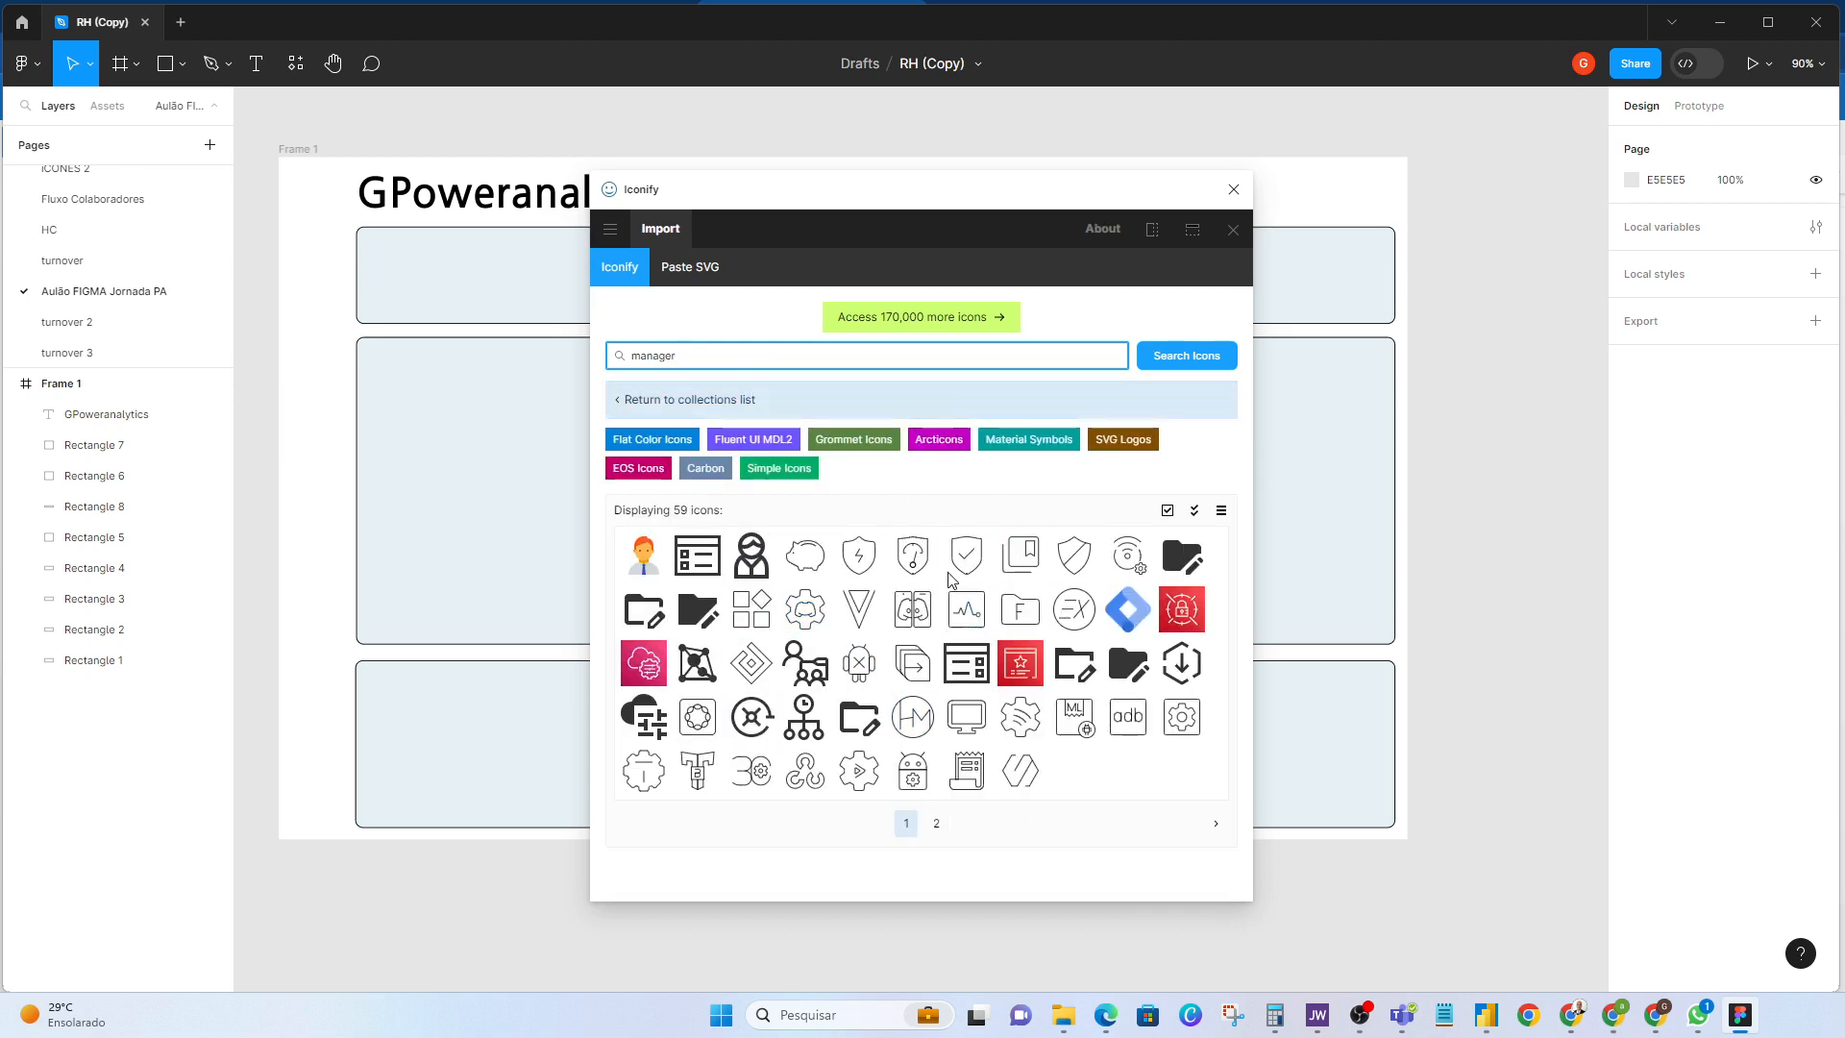
Step: Import the arcticons:activity-manager icon in colour #F24E1E and place it in the frame's margin beside the first card
click(758, 621)
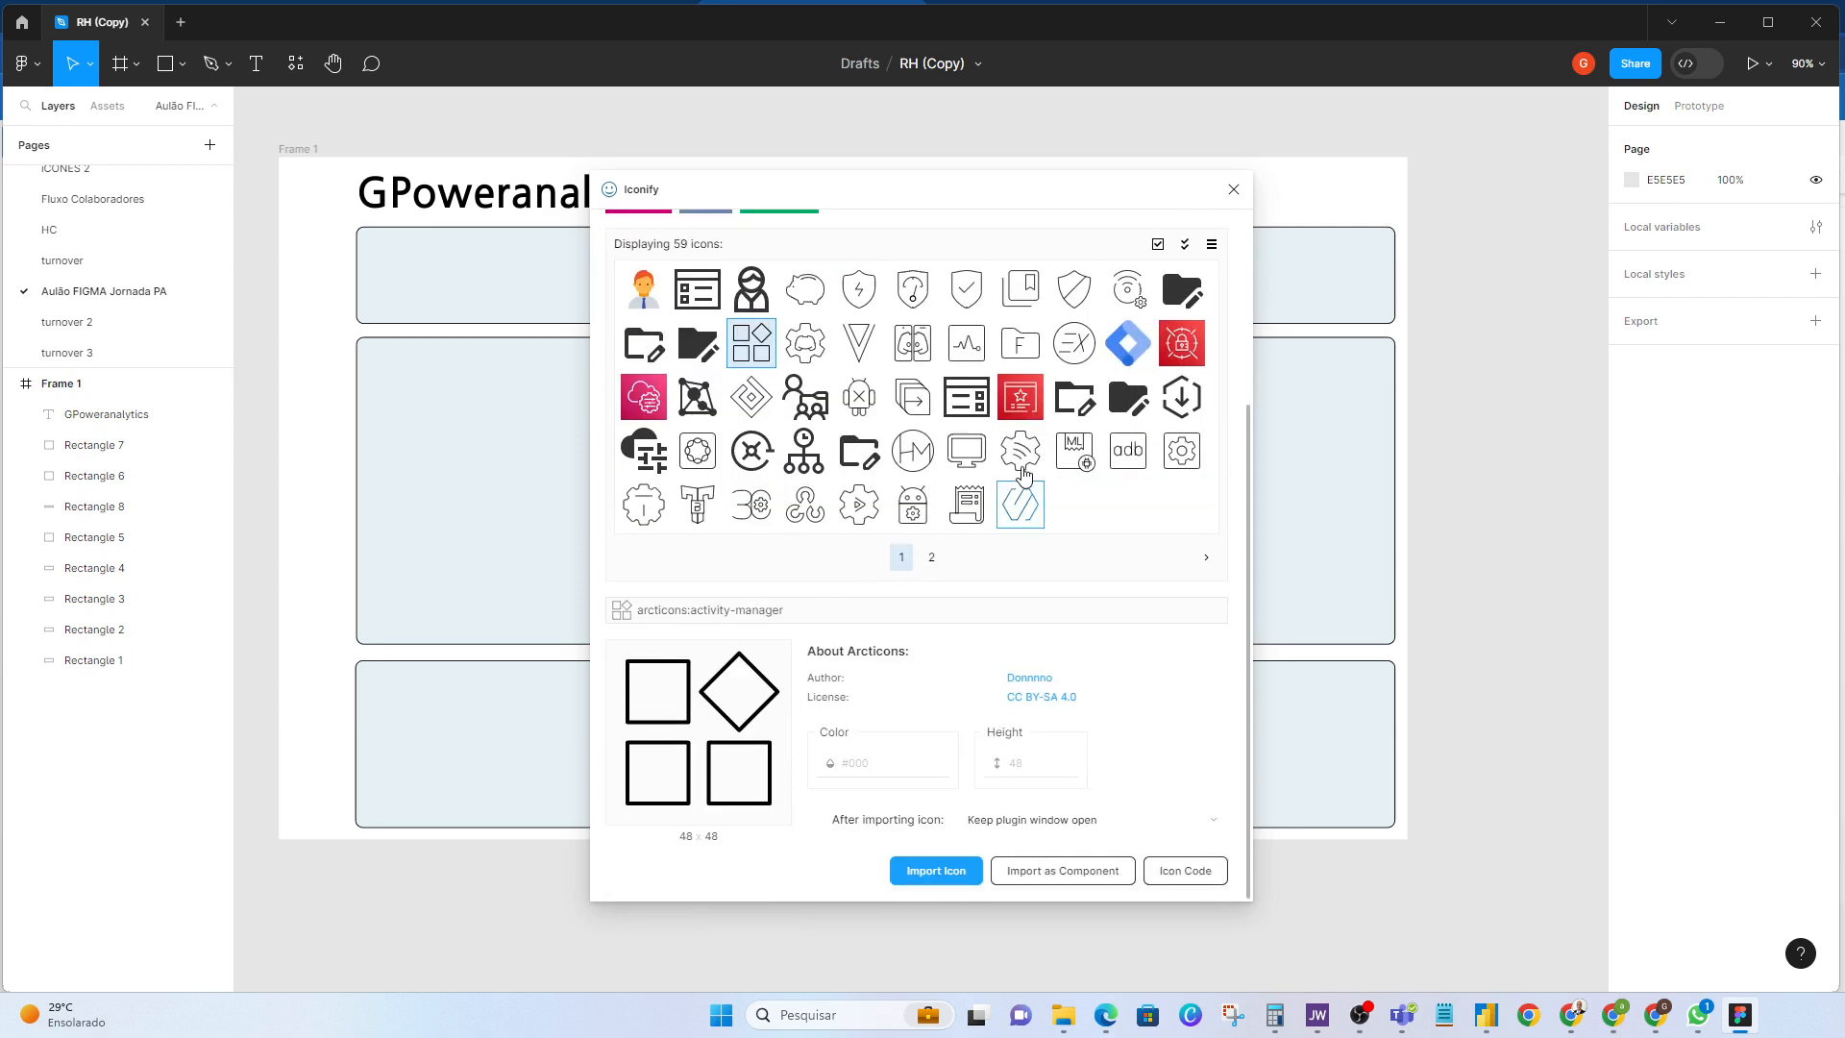
click(867, 769)
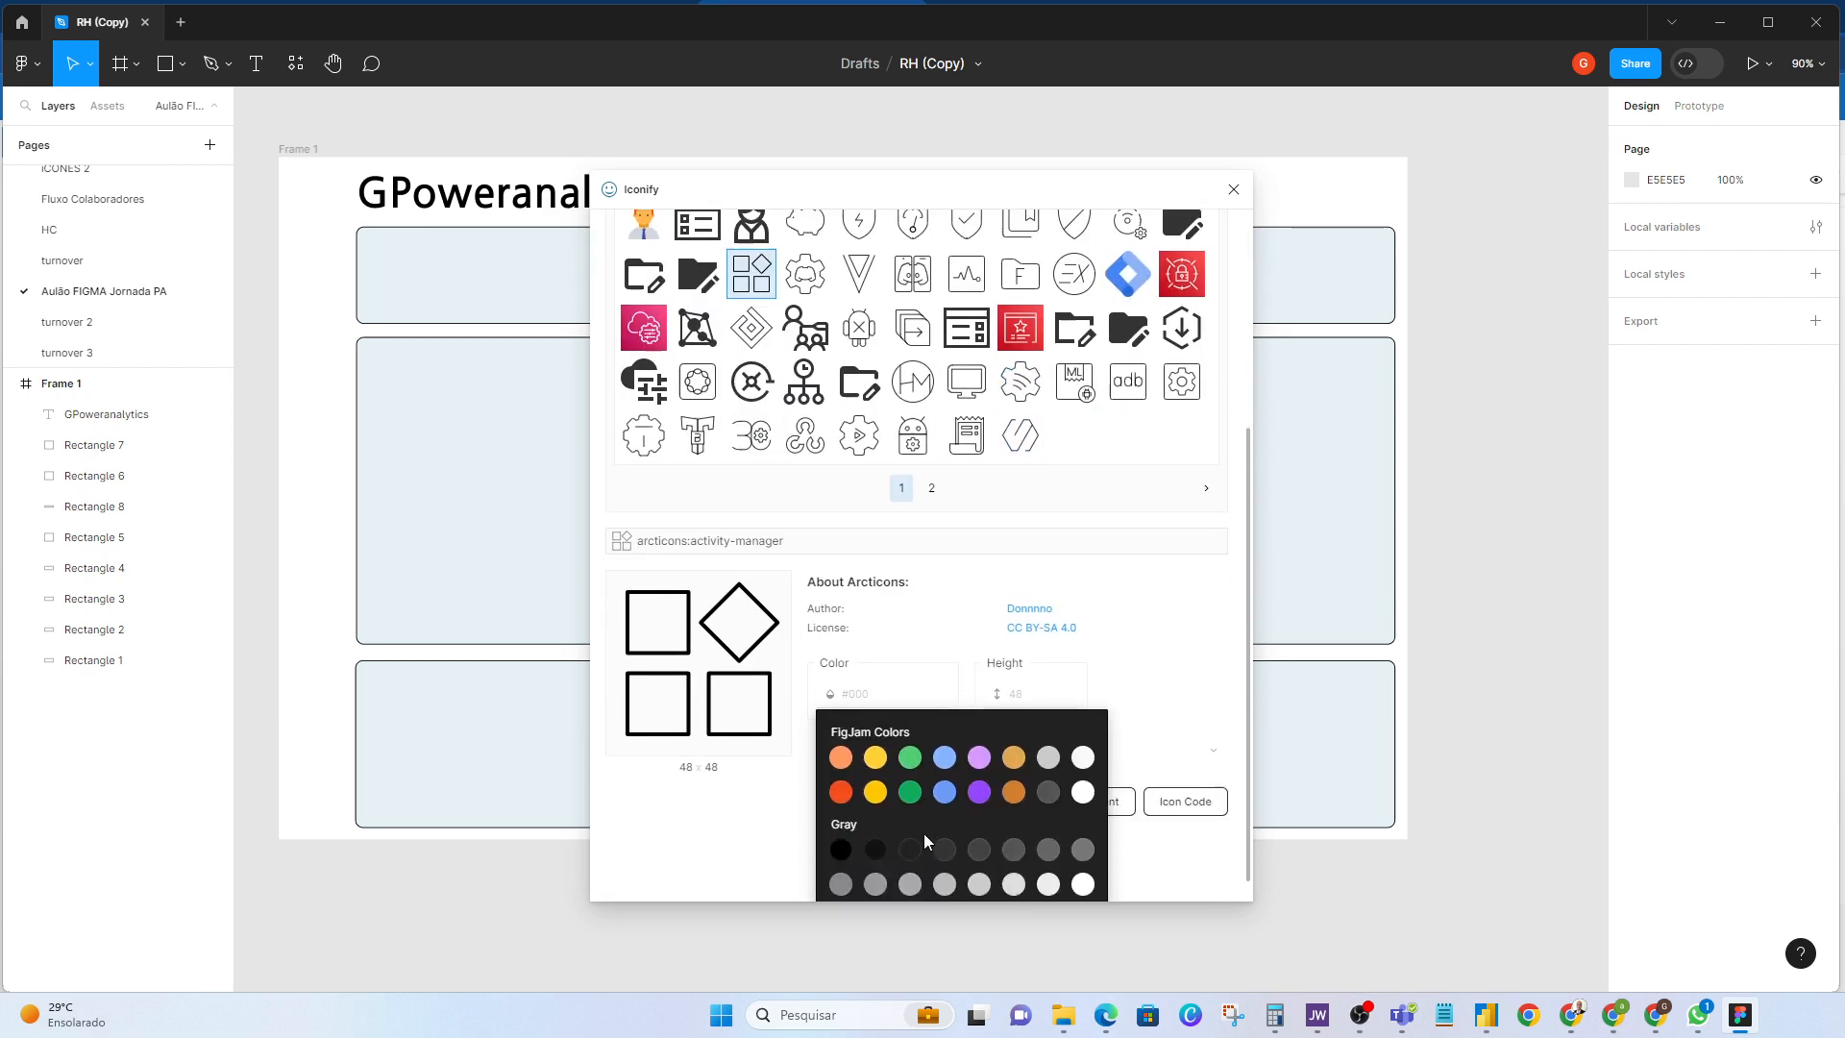
click(840, 776)
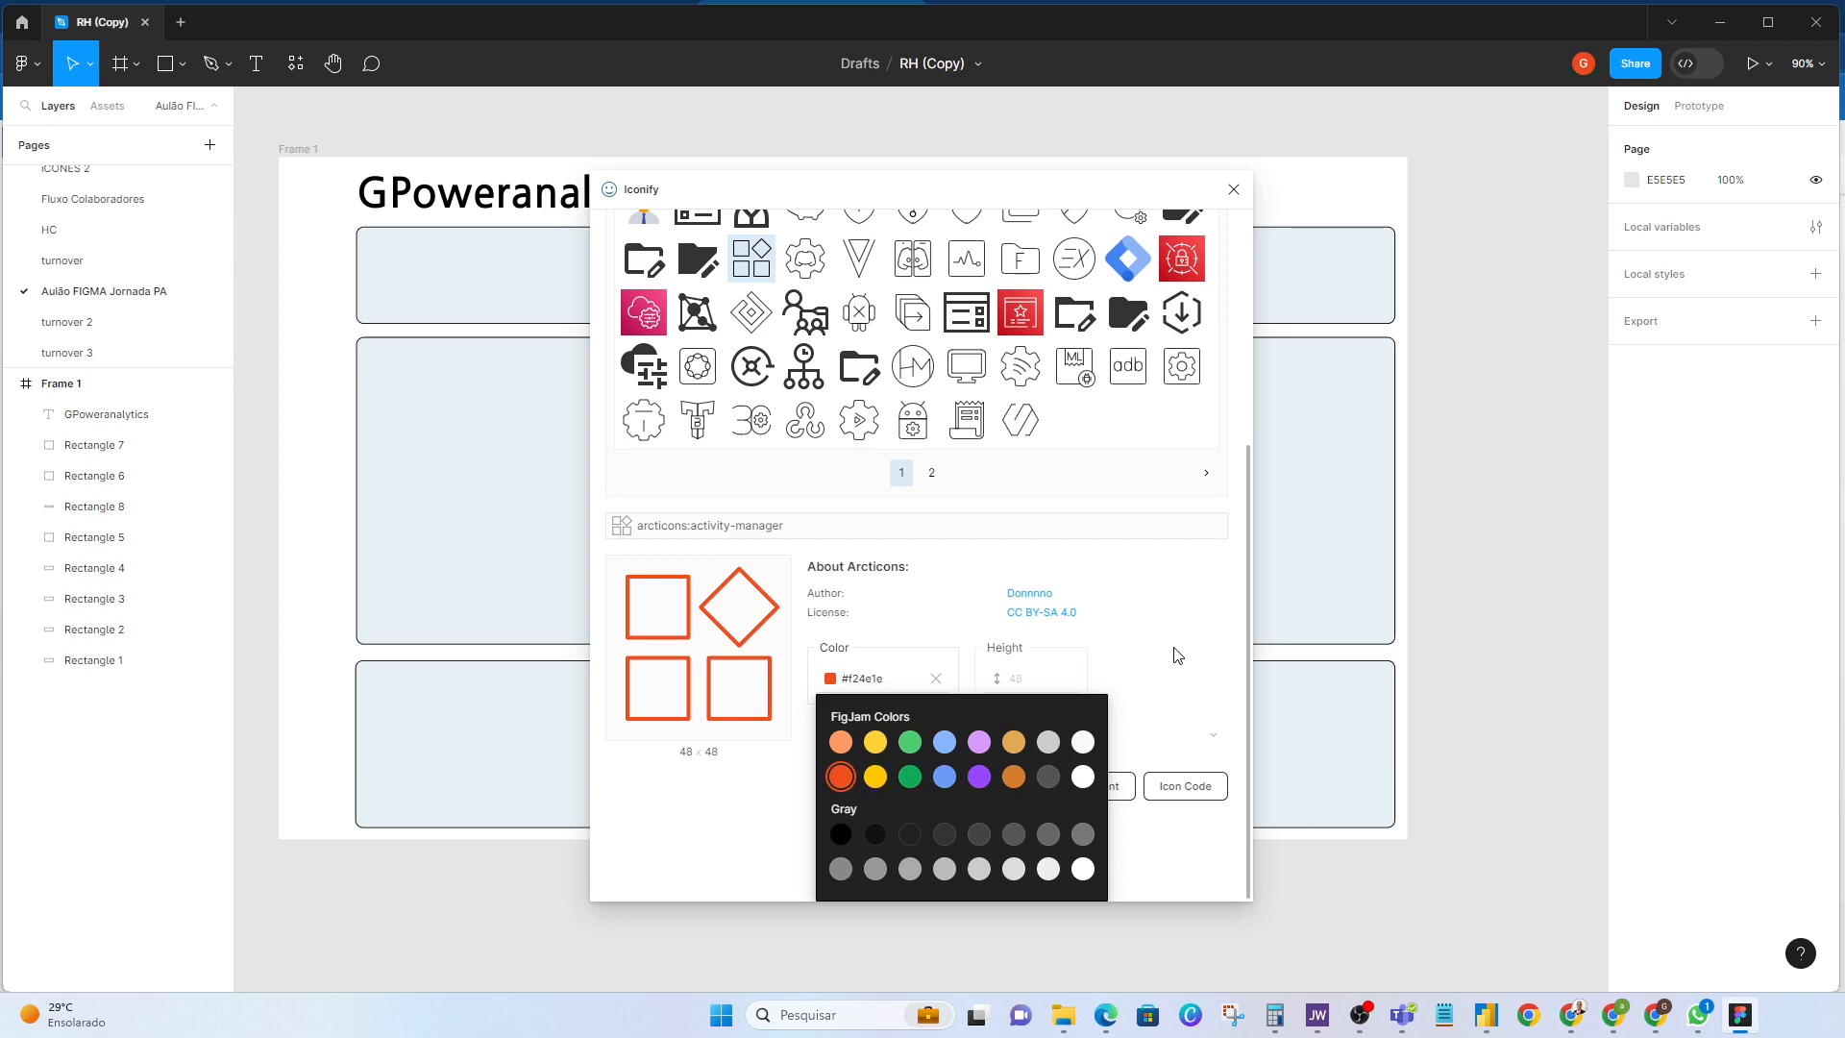
click(1178, 656)
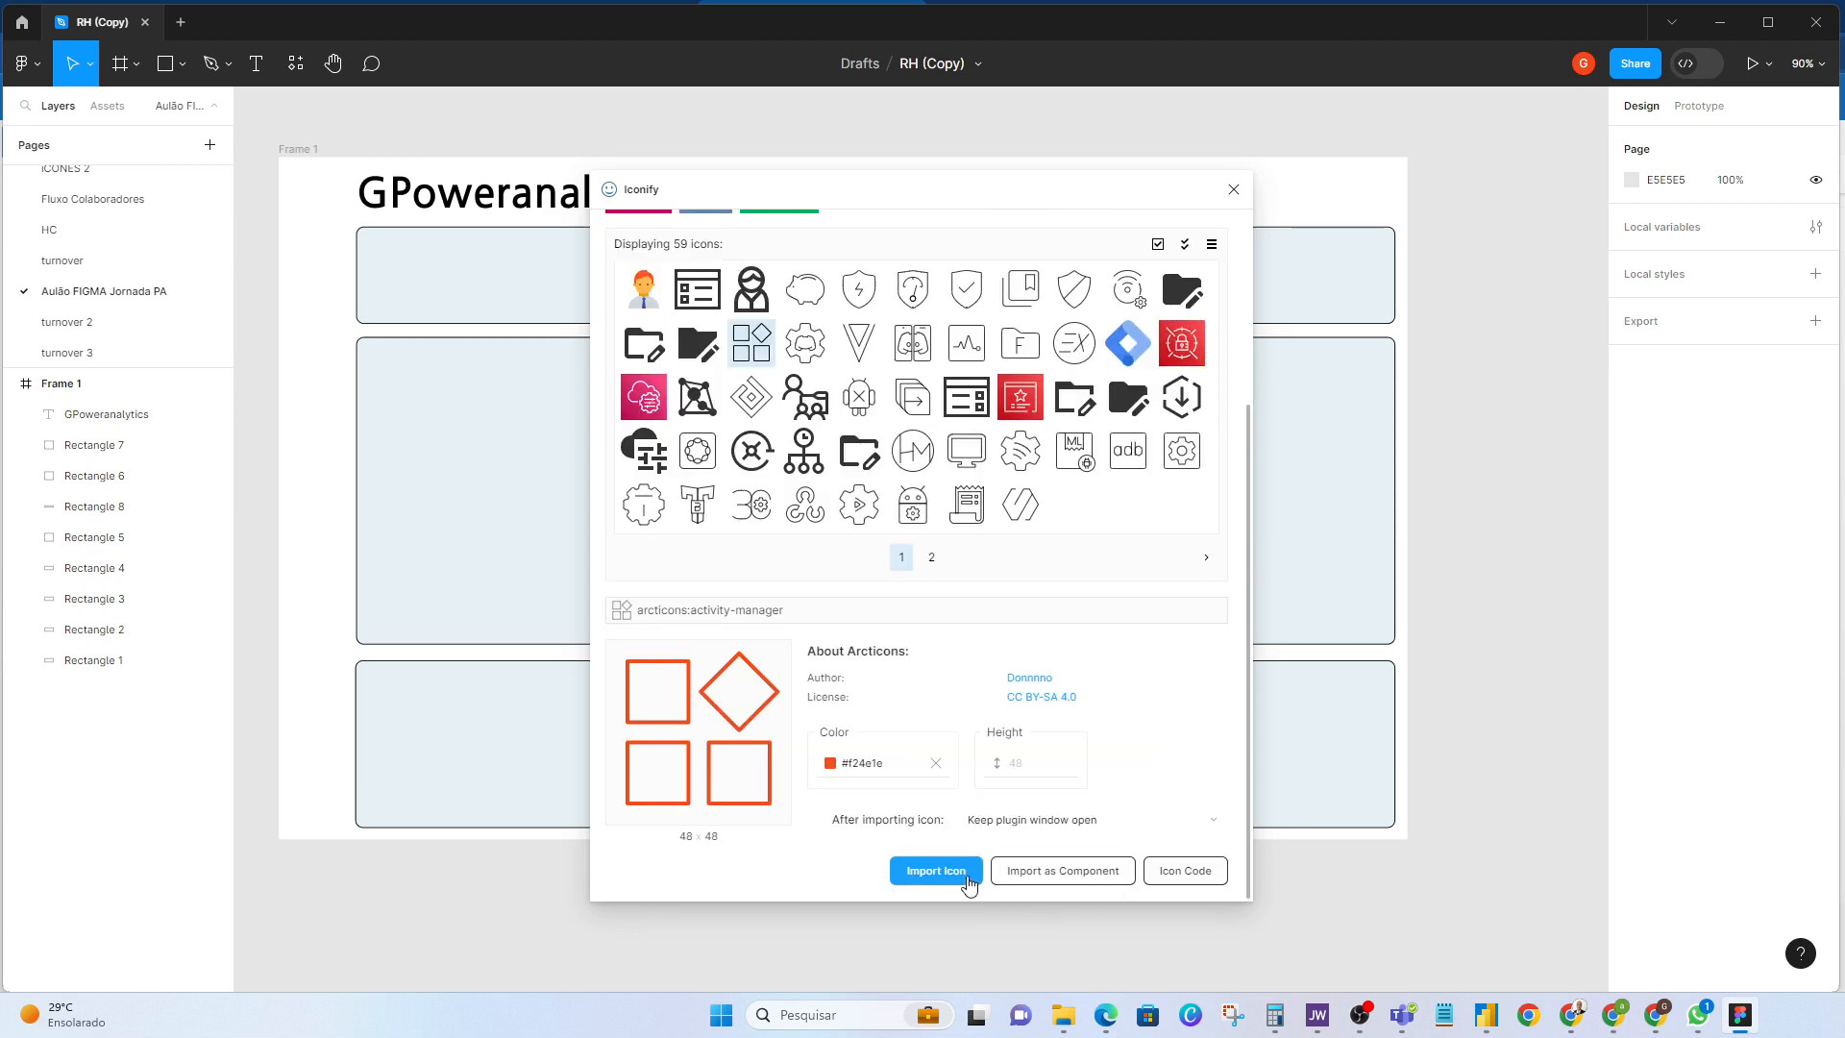
click(937, 871)
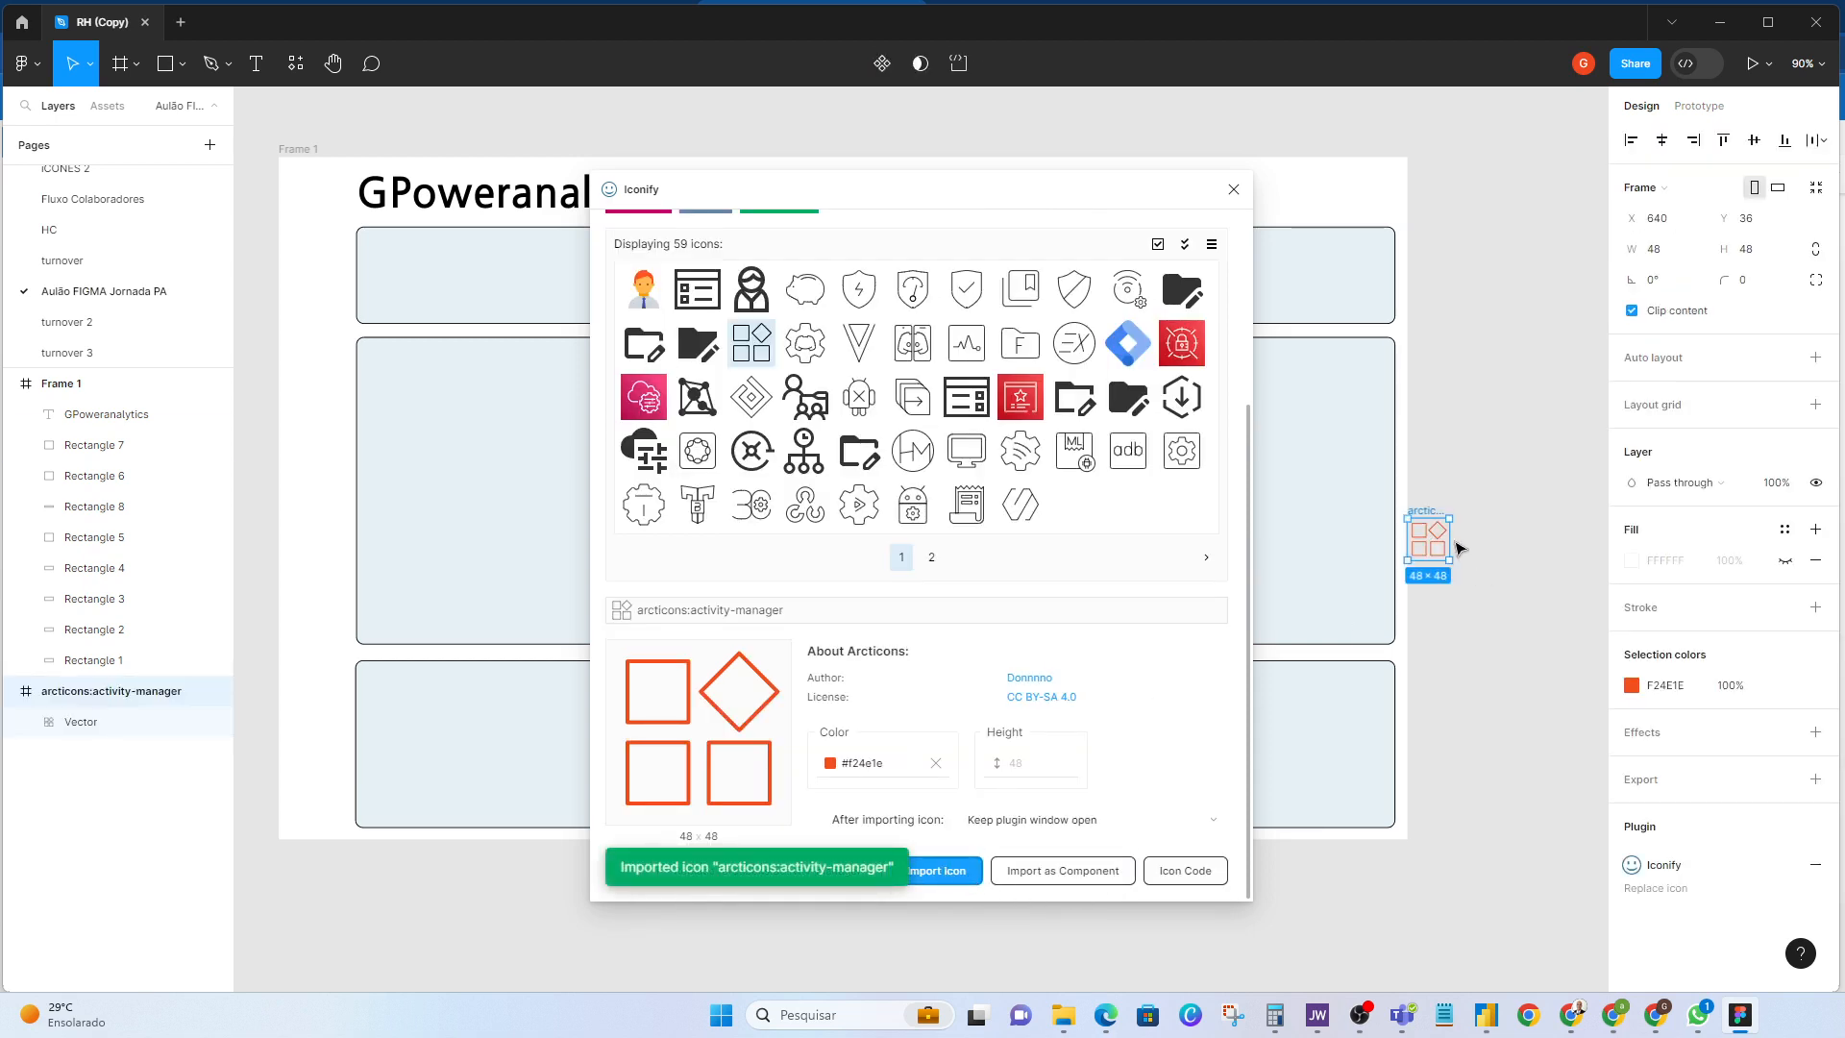
drag(1434, 533, 312, 265)
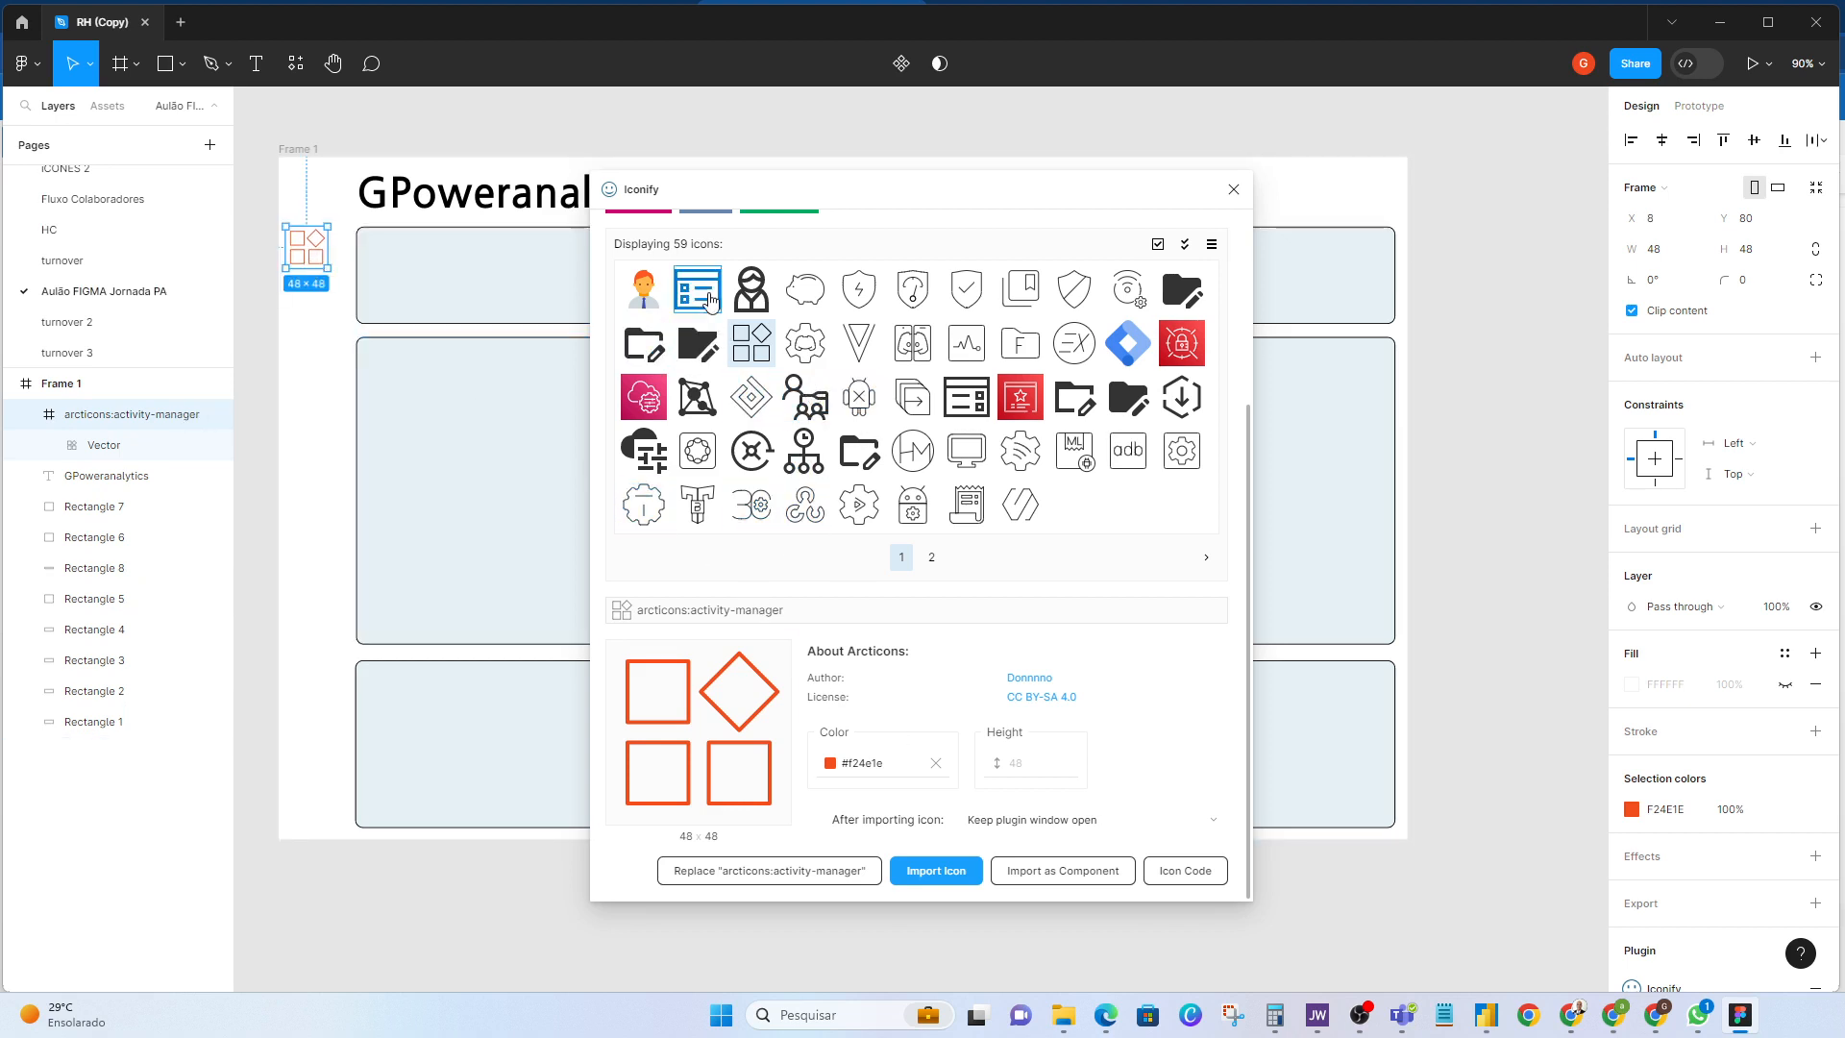
Step: Try to import the fluent-mdl2:task-manager icon at its default size and undo the import
click(697, 290)
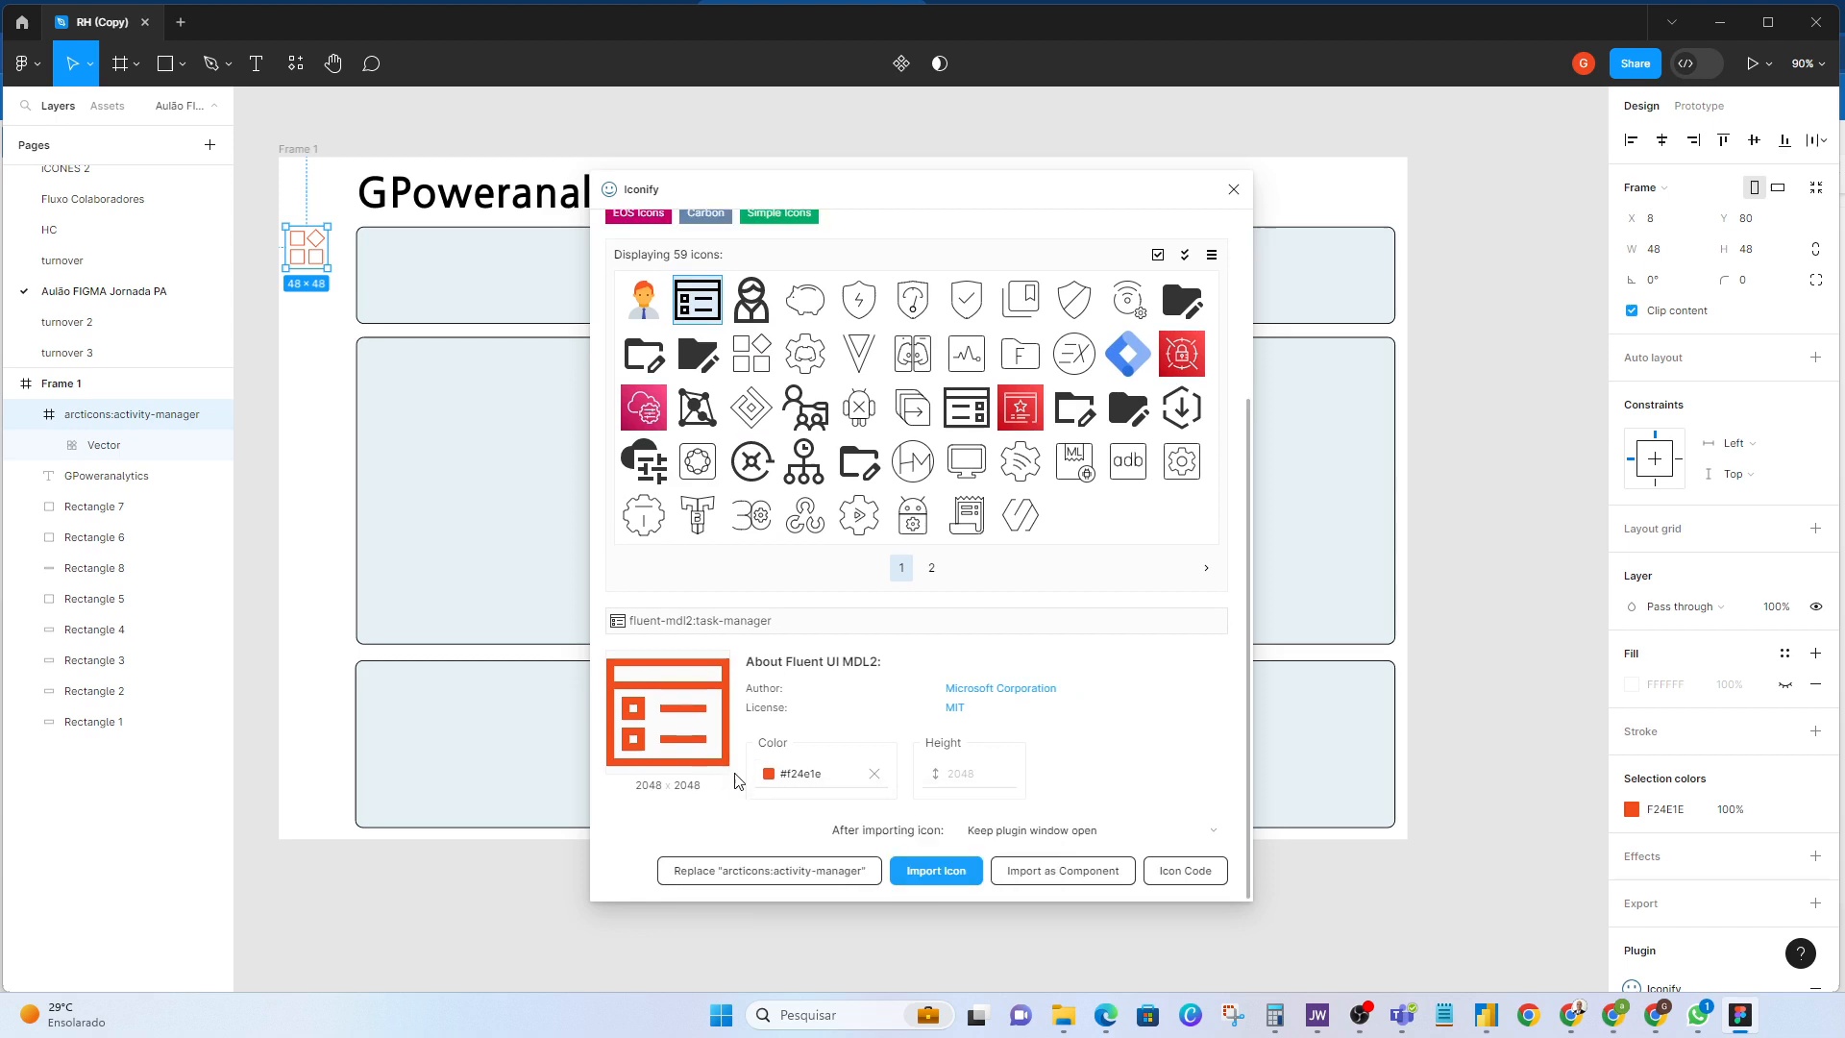
click(769, 773)
click(947, 874)
mouse_move(1479, 681)
mouse_down()
mouse_move(882, 673)
mouse_move(1501, 674)
mouse_up()
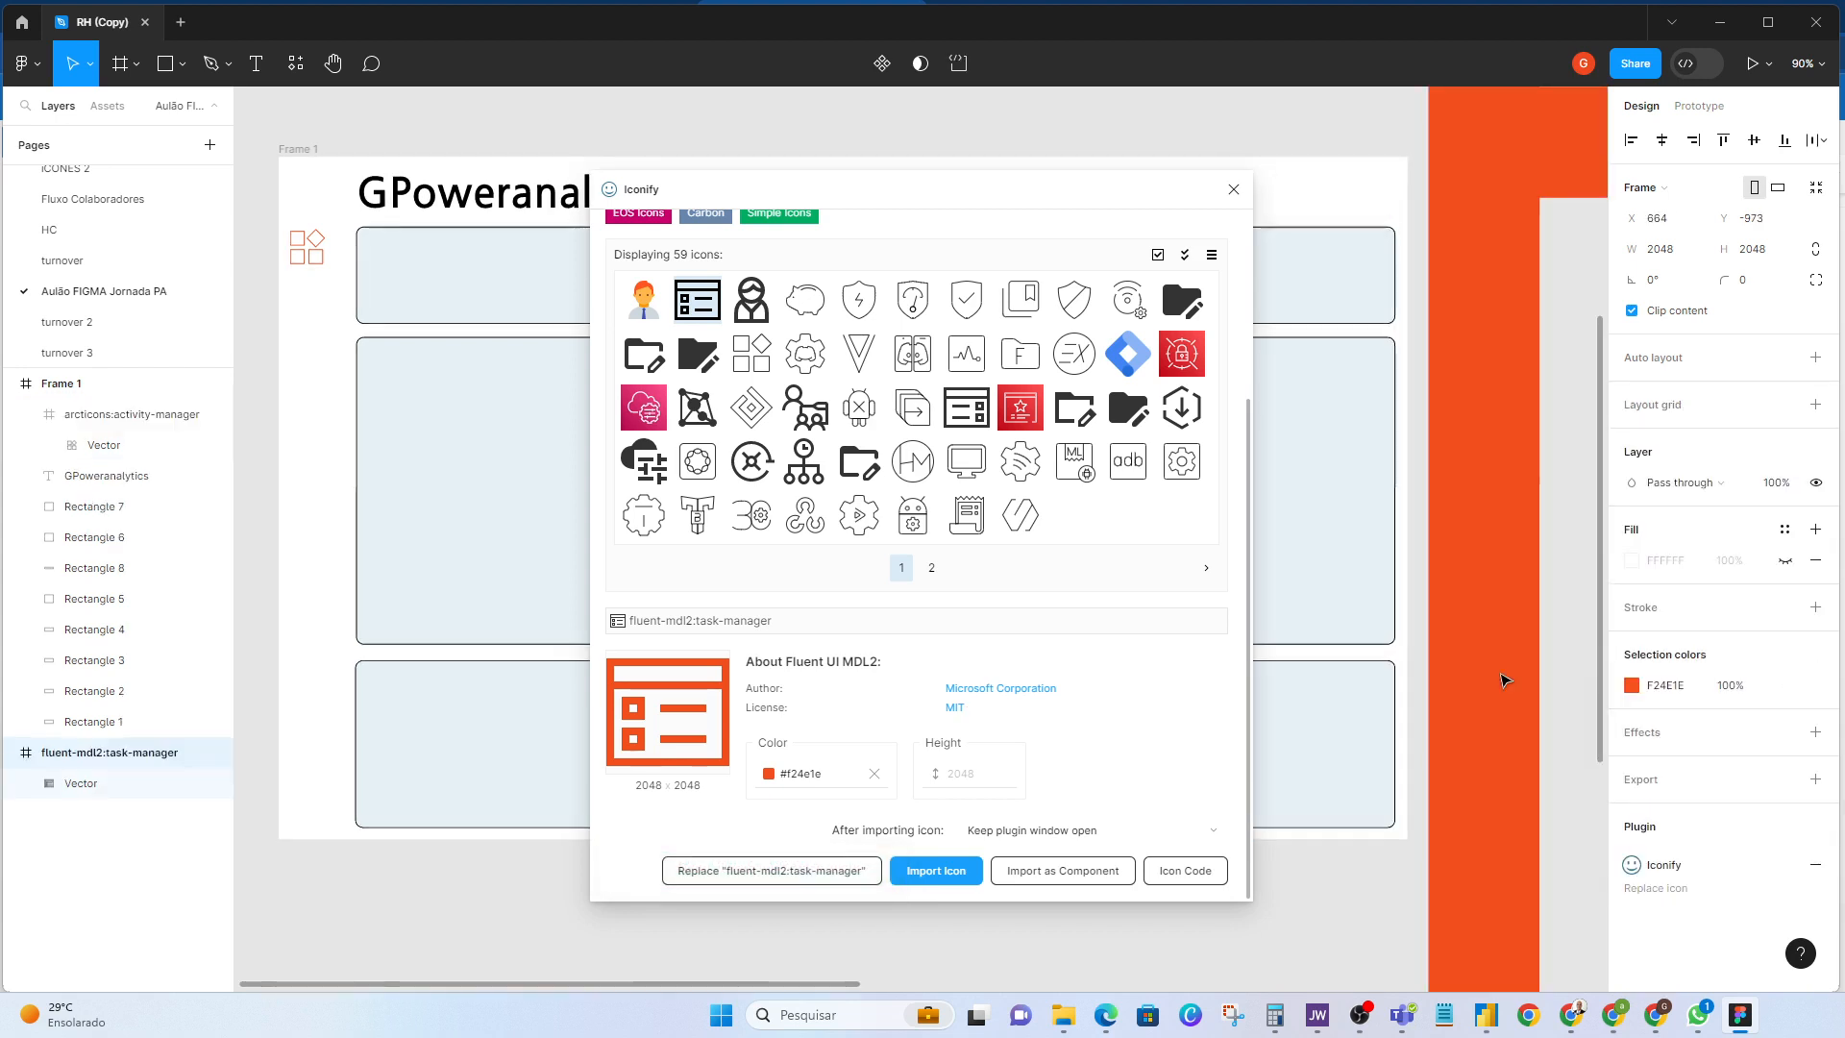
key(ctrl+z)
key(ctrl+z)
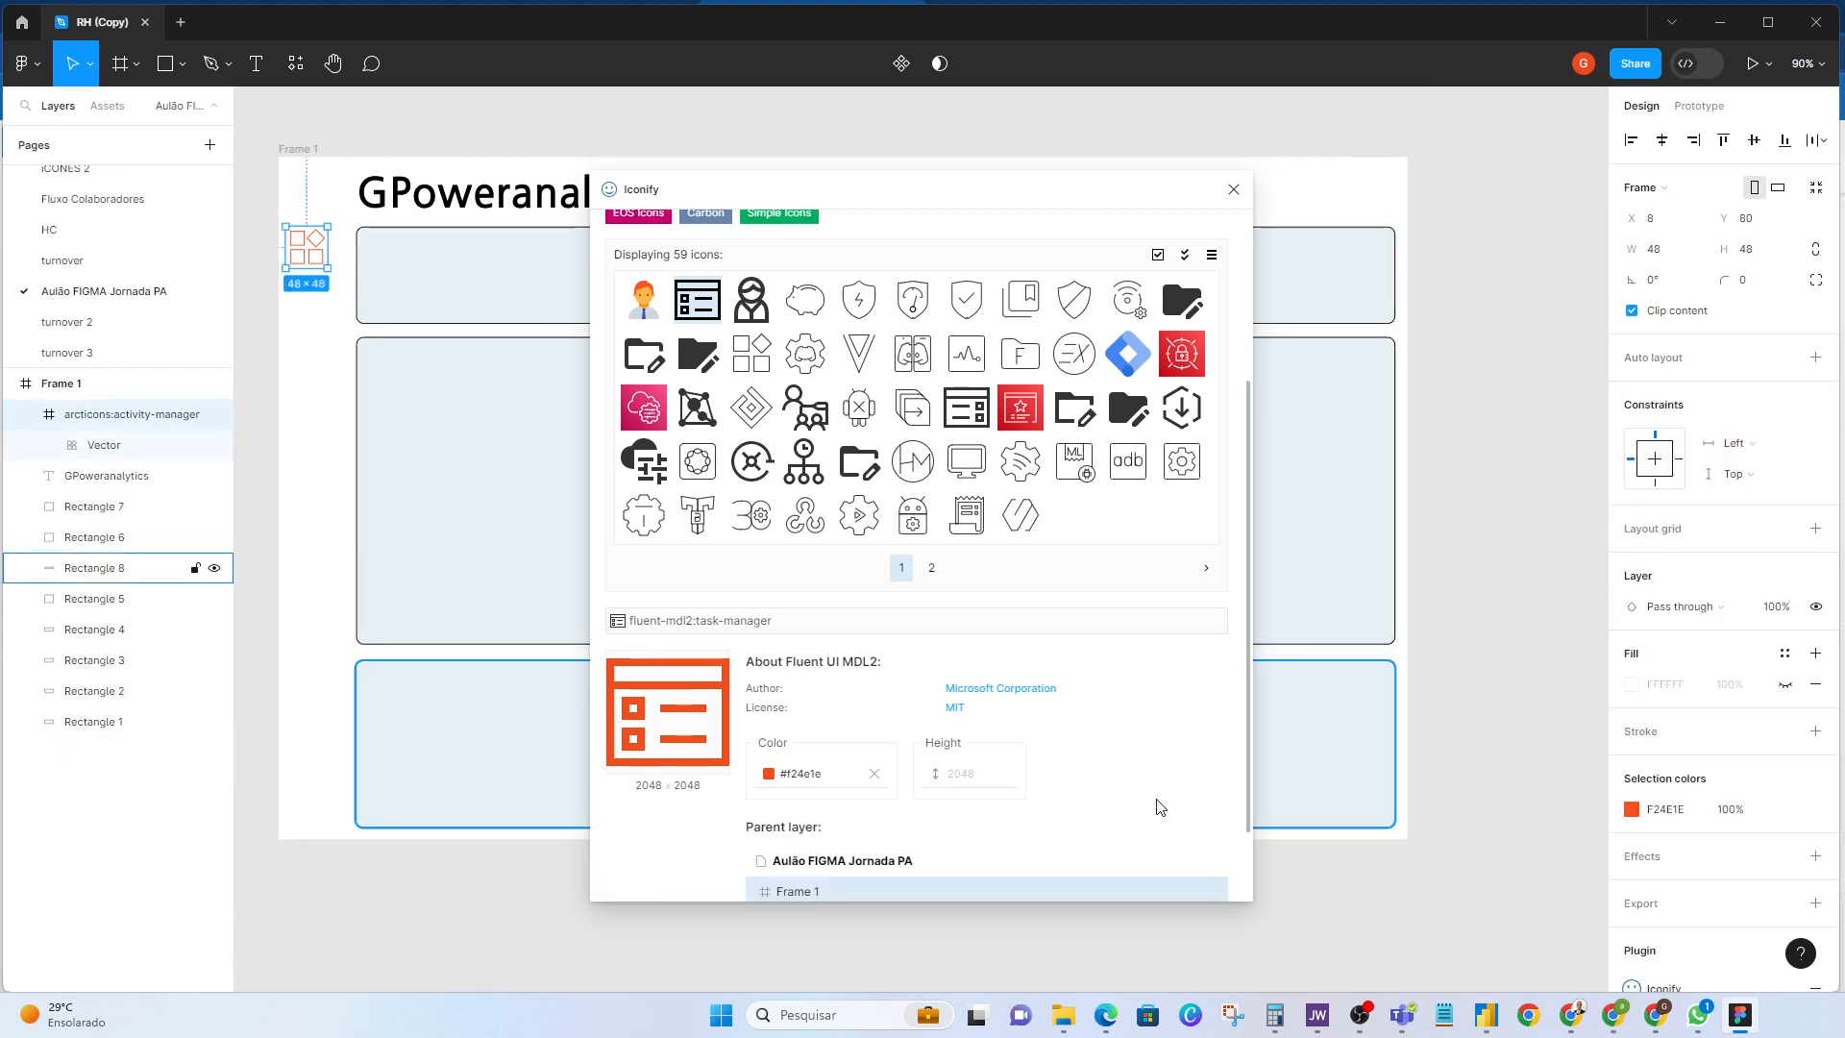
Step: Import the fluent-mdl2:task-manager icon into Frame 1 with a height of 15 and move it below the activity-manager icon
click(853, 774)
scroll(857, 776, down, 1)
click(988, 675)
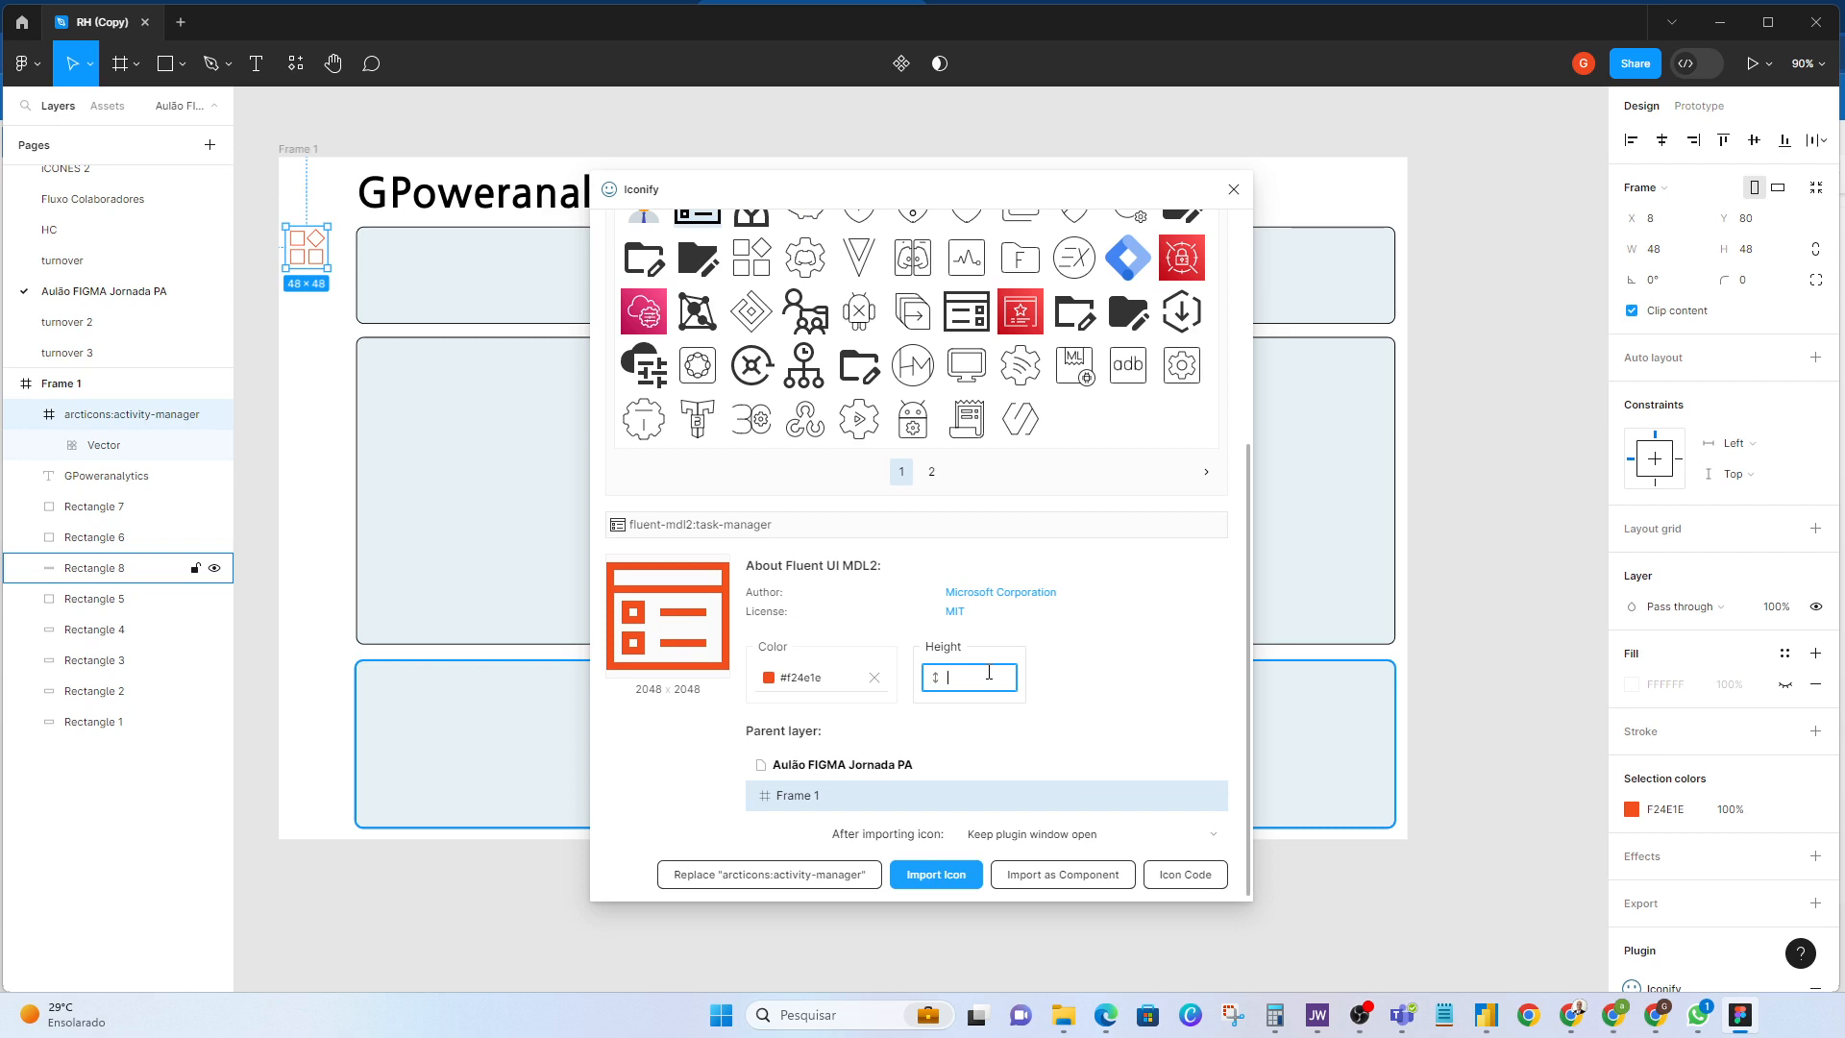
text(5)
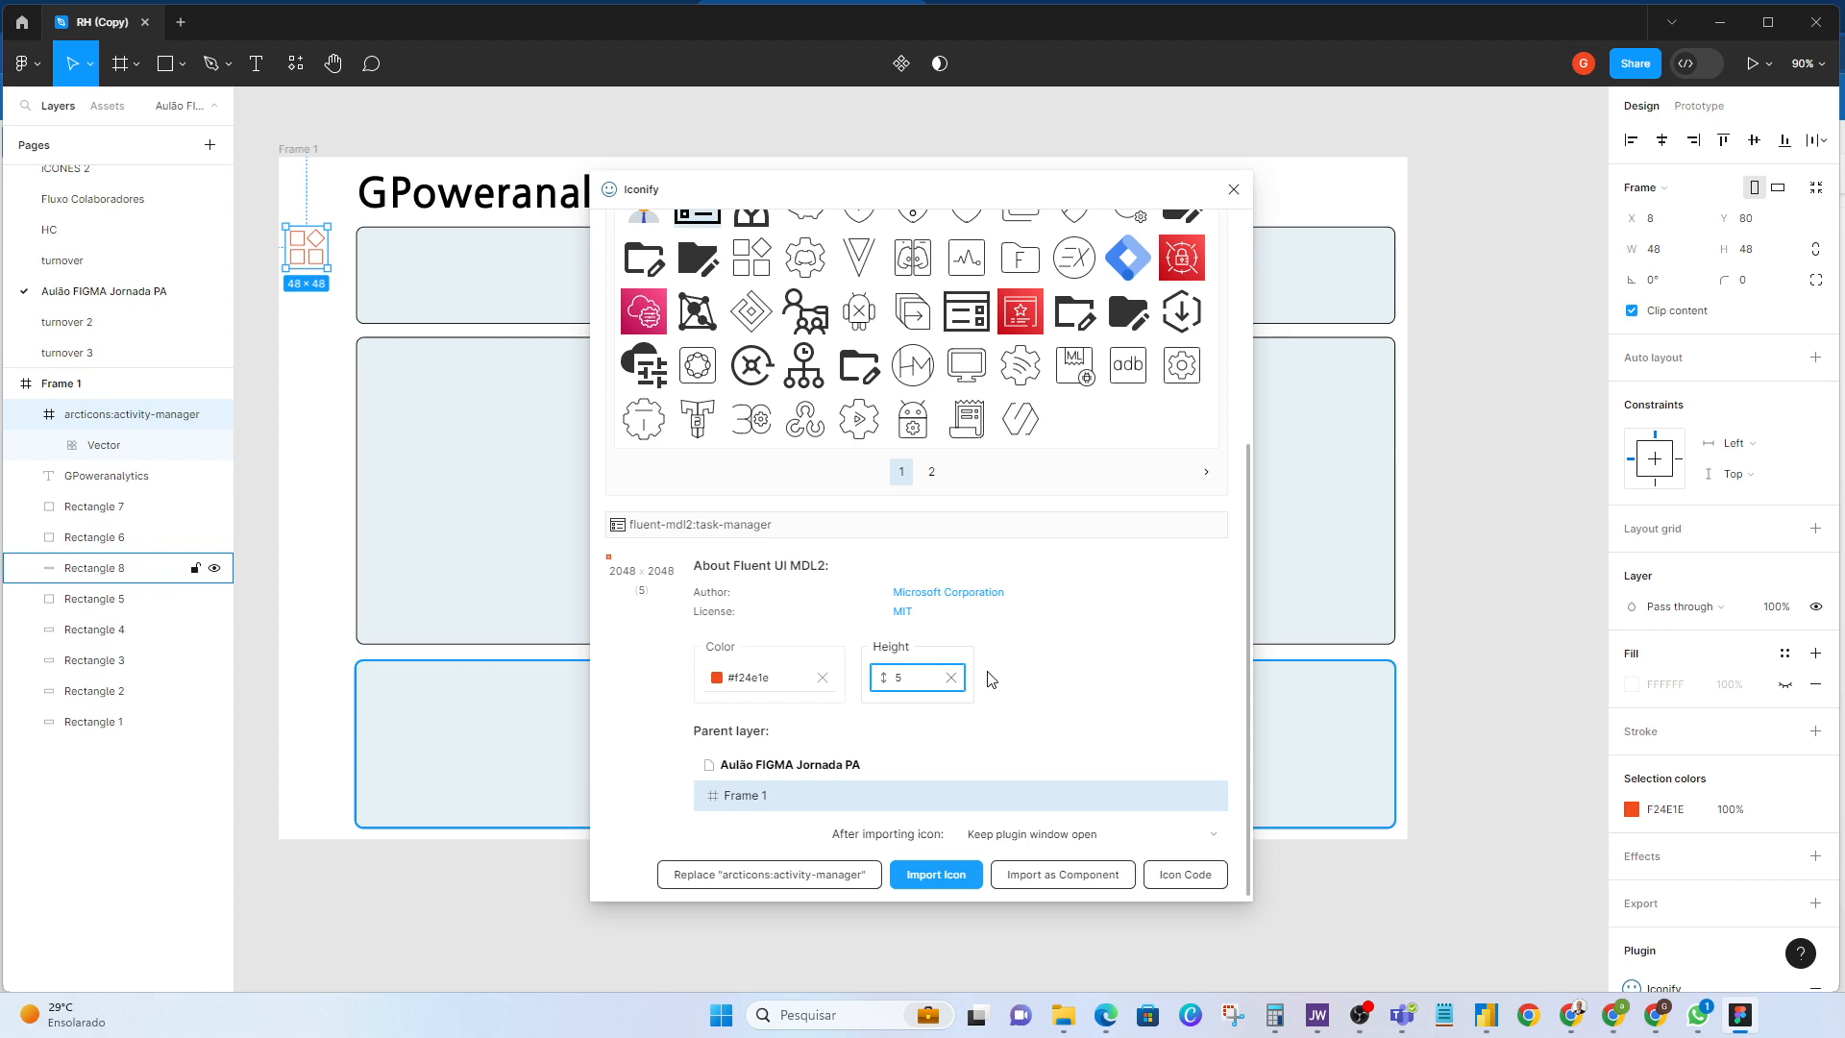
key(BackSpace)
text(15)
click(910, 876)
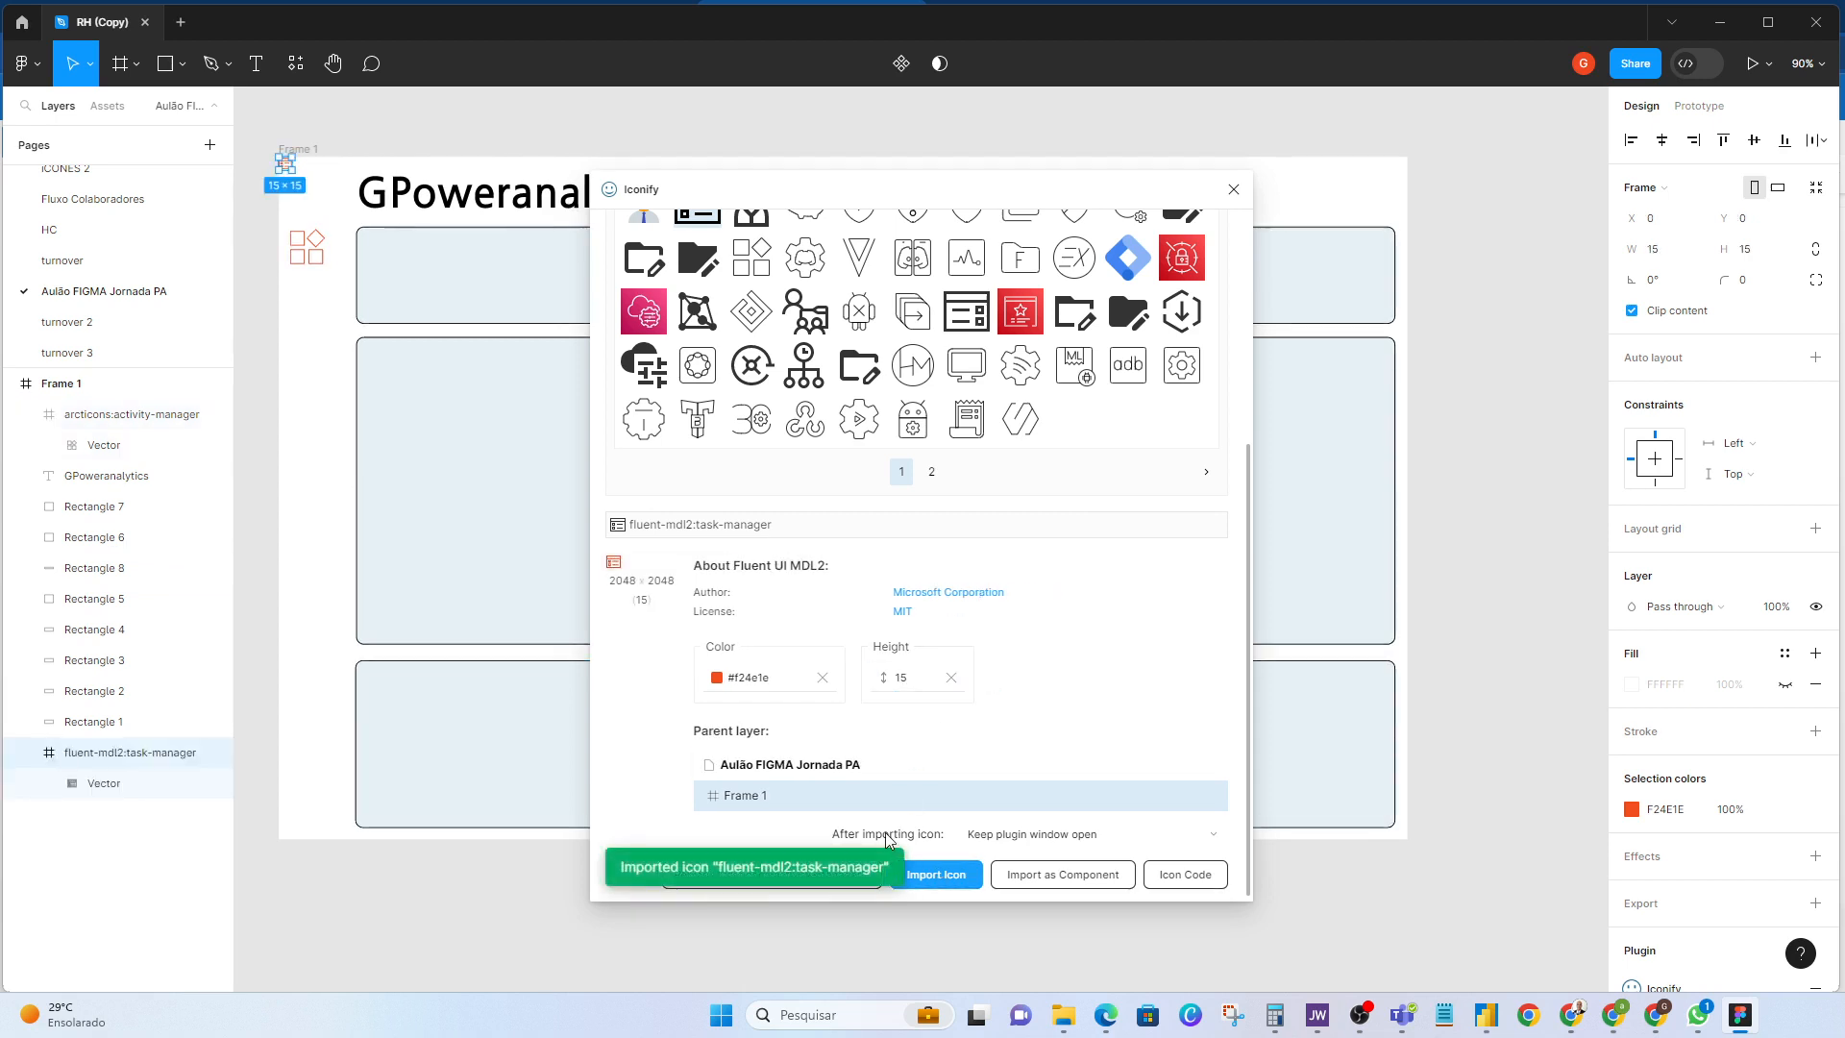
drag(290, 171, 317, 304)
Step: Compare the two margin icons and resize the task-manager icon to a width of 48 to match the activity-manager icon
click(308, 250)
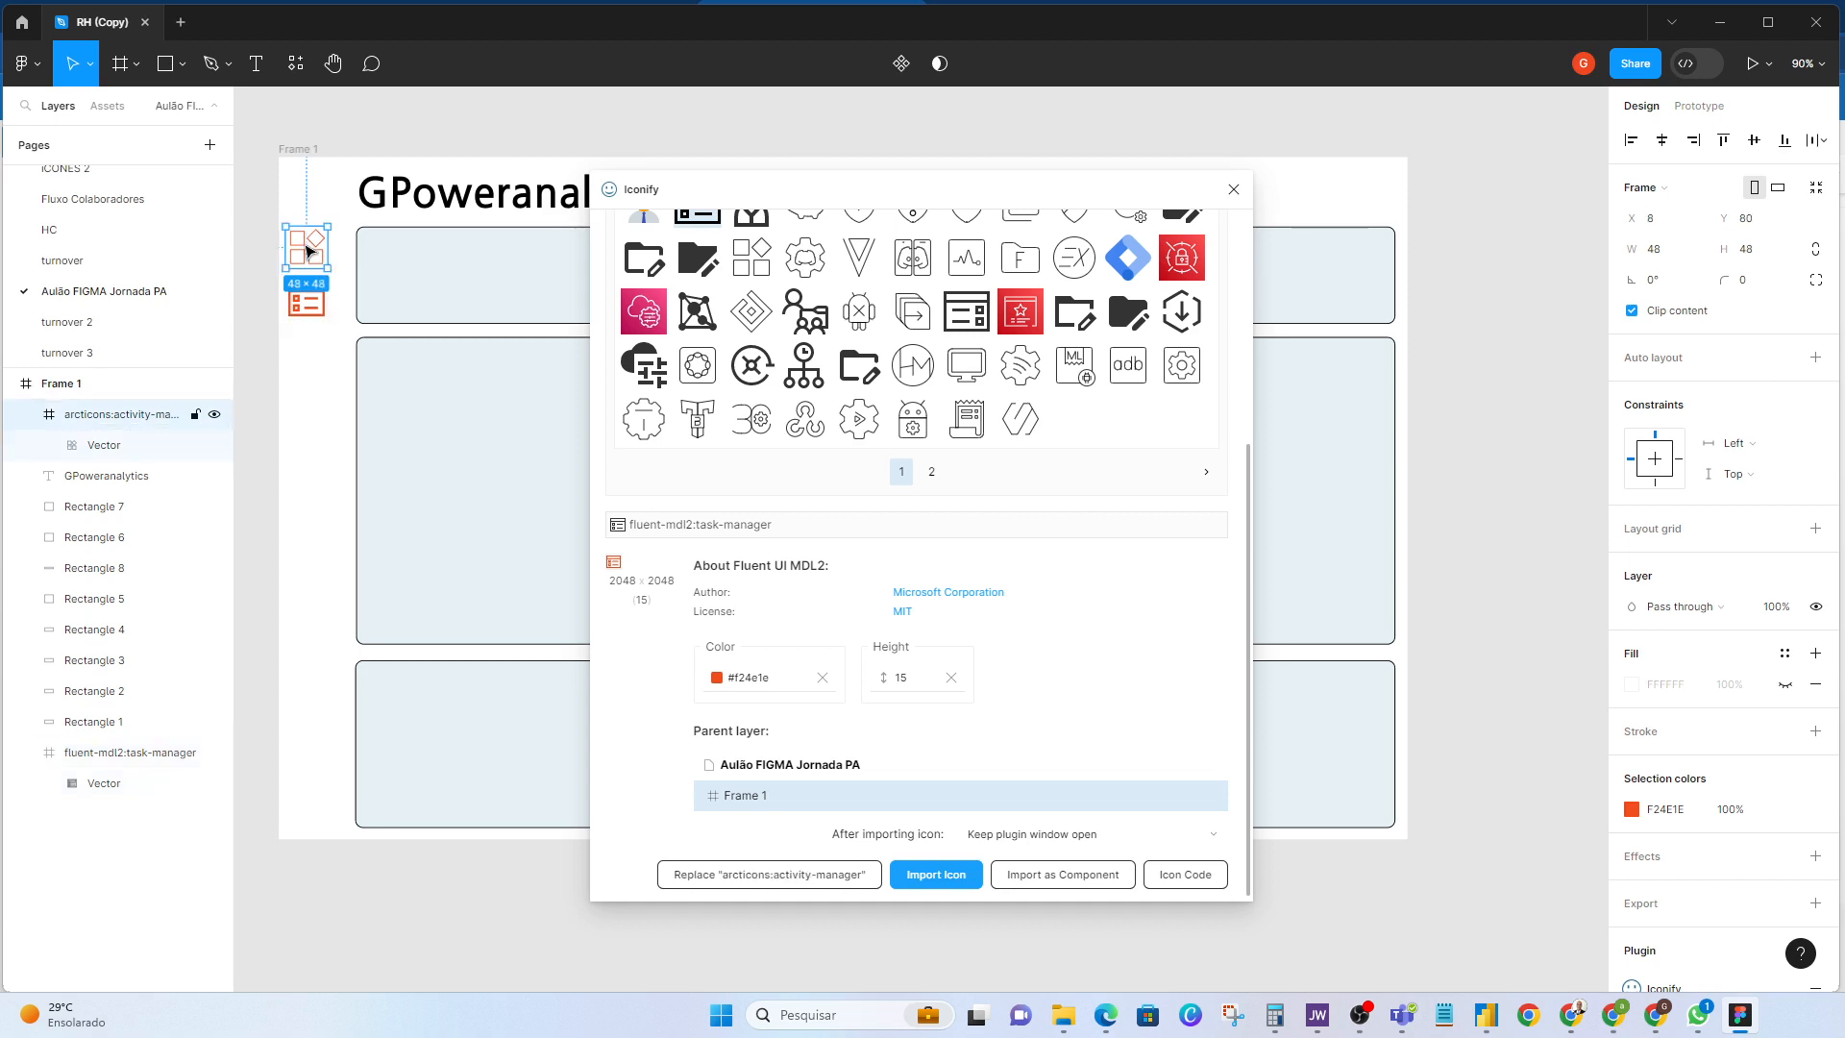
click(308, 303)
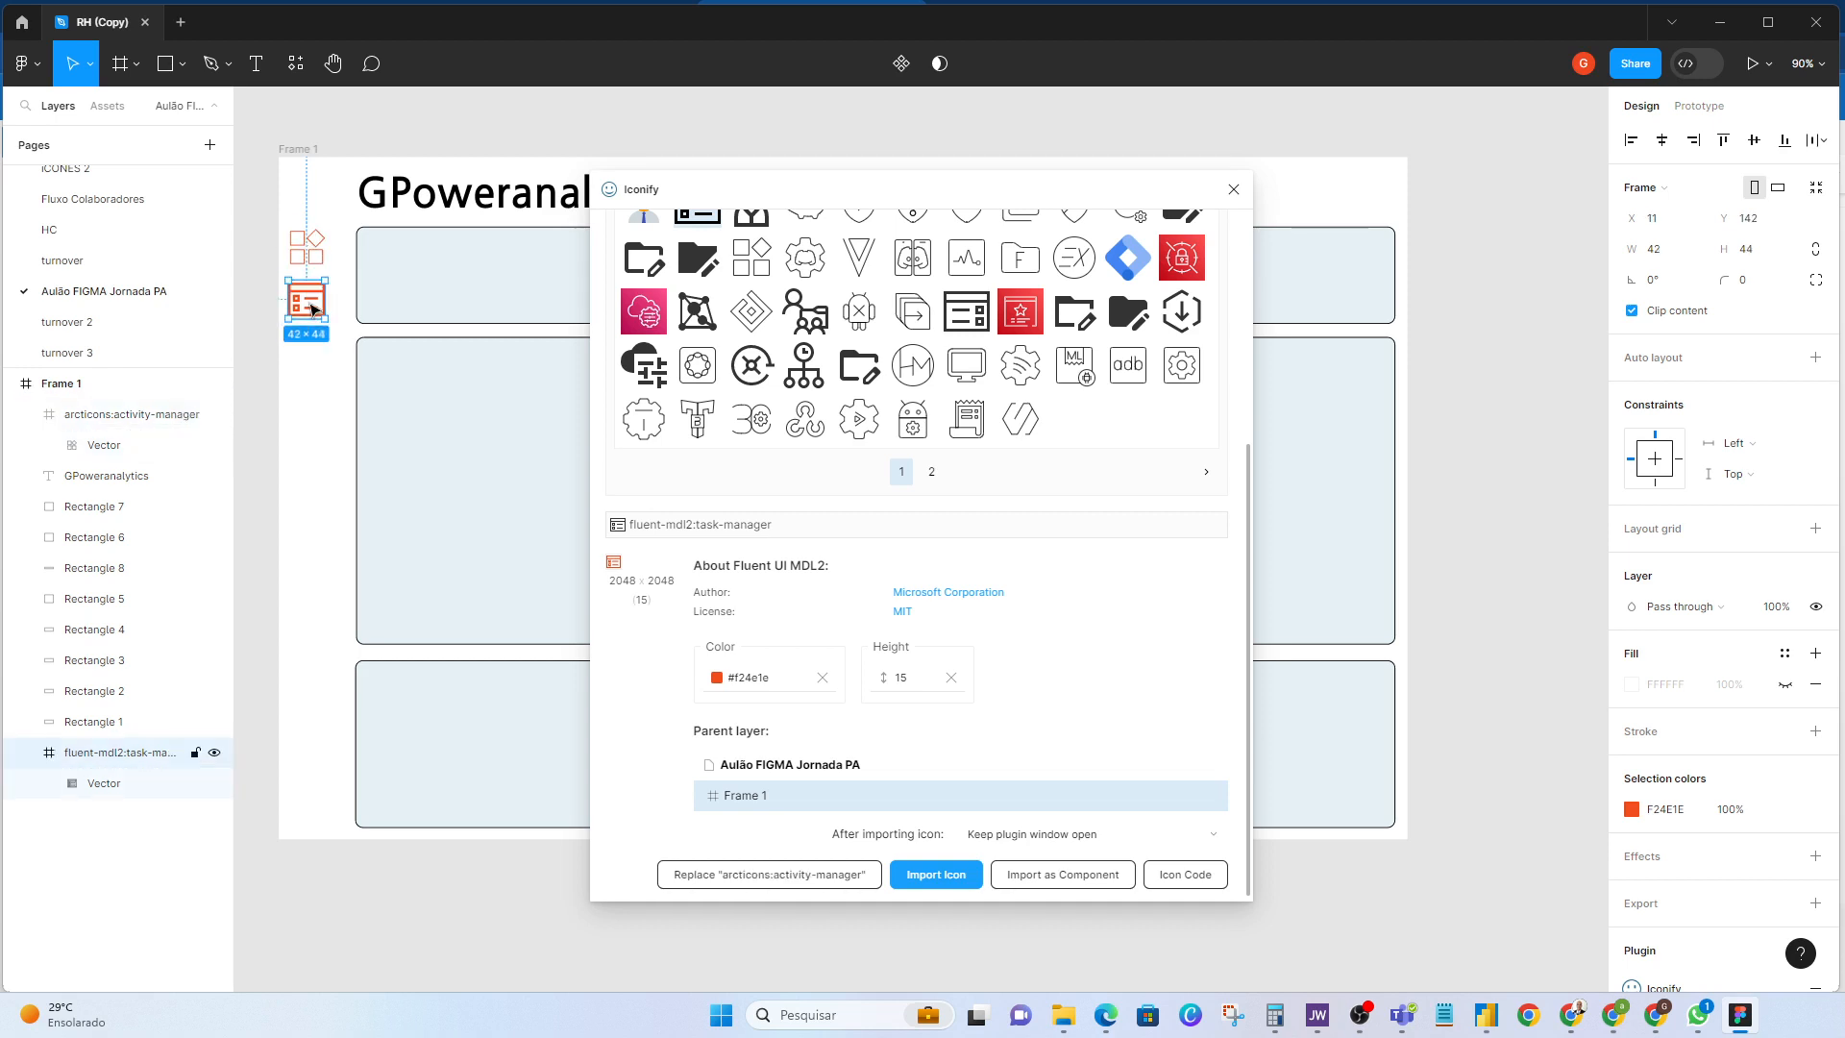
click(1697, 258)
key(Tab)
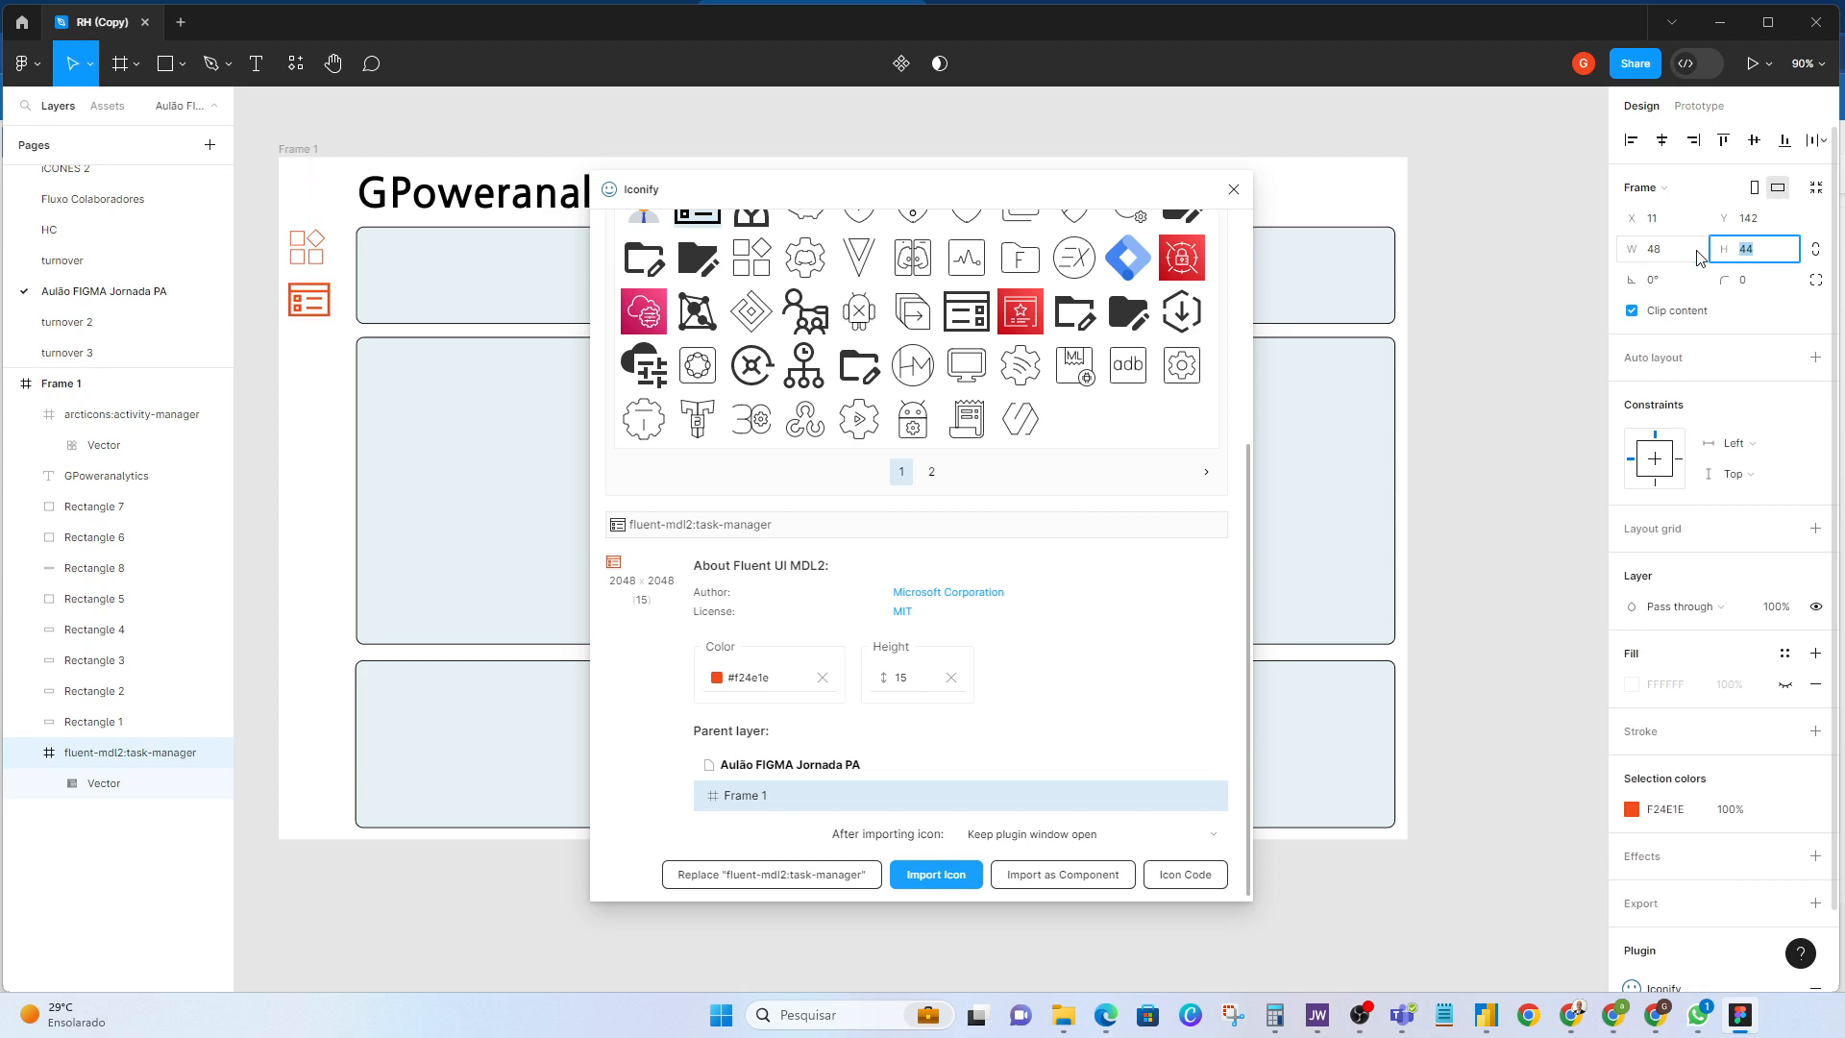
click(330, 399)
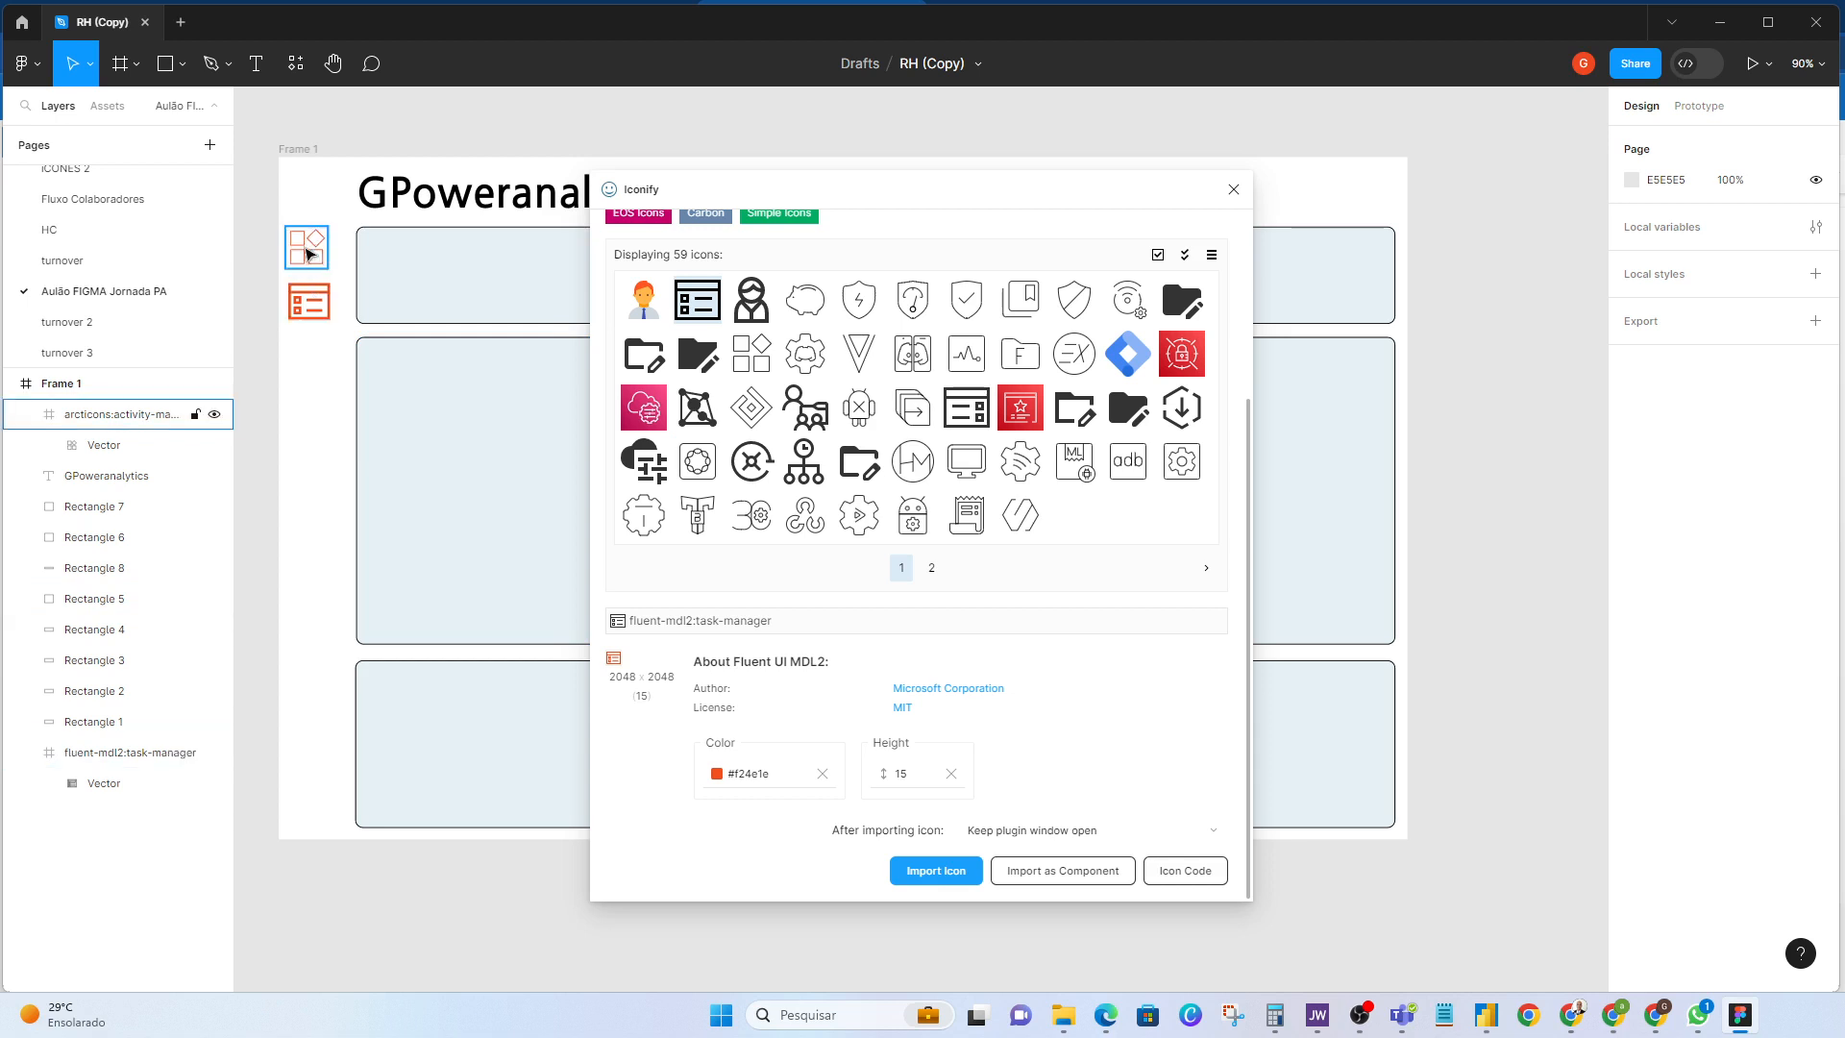
Step: Replace the task-manager icon with the arcticons:my-link-manager icon, imported at a height of 48 and placed below the activity-manager icon
click(319, 320)
key(Delete)
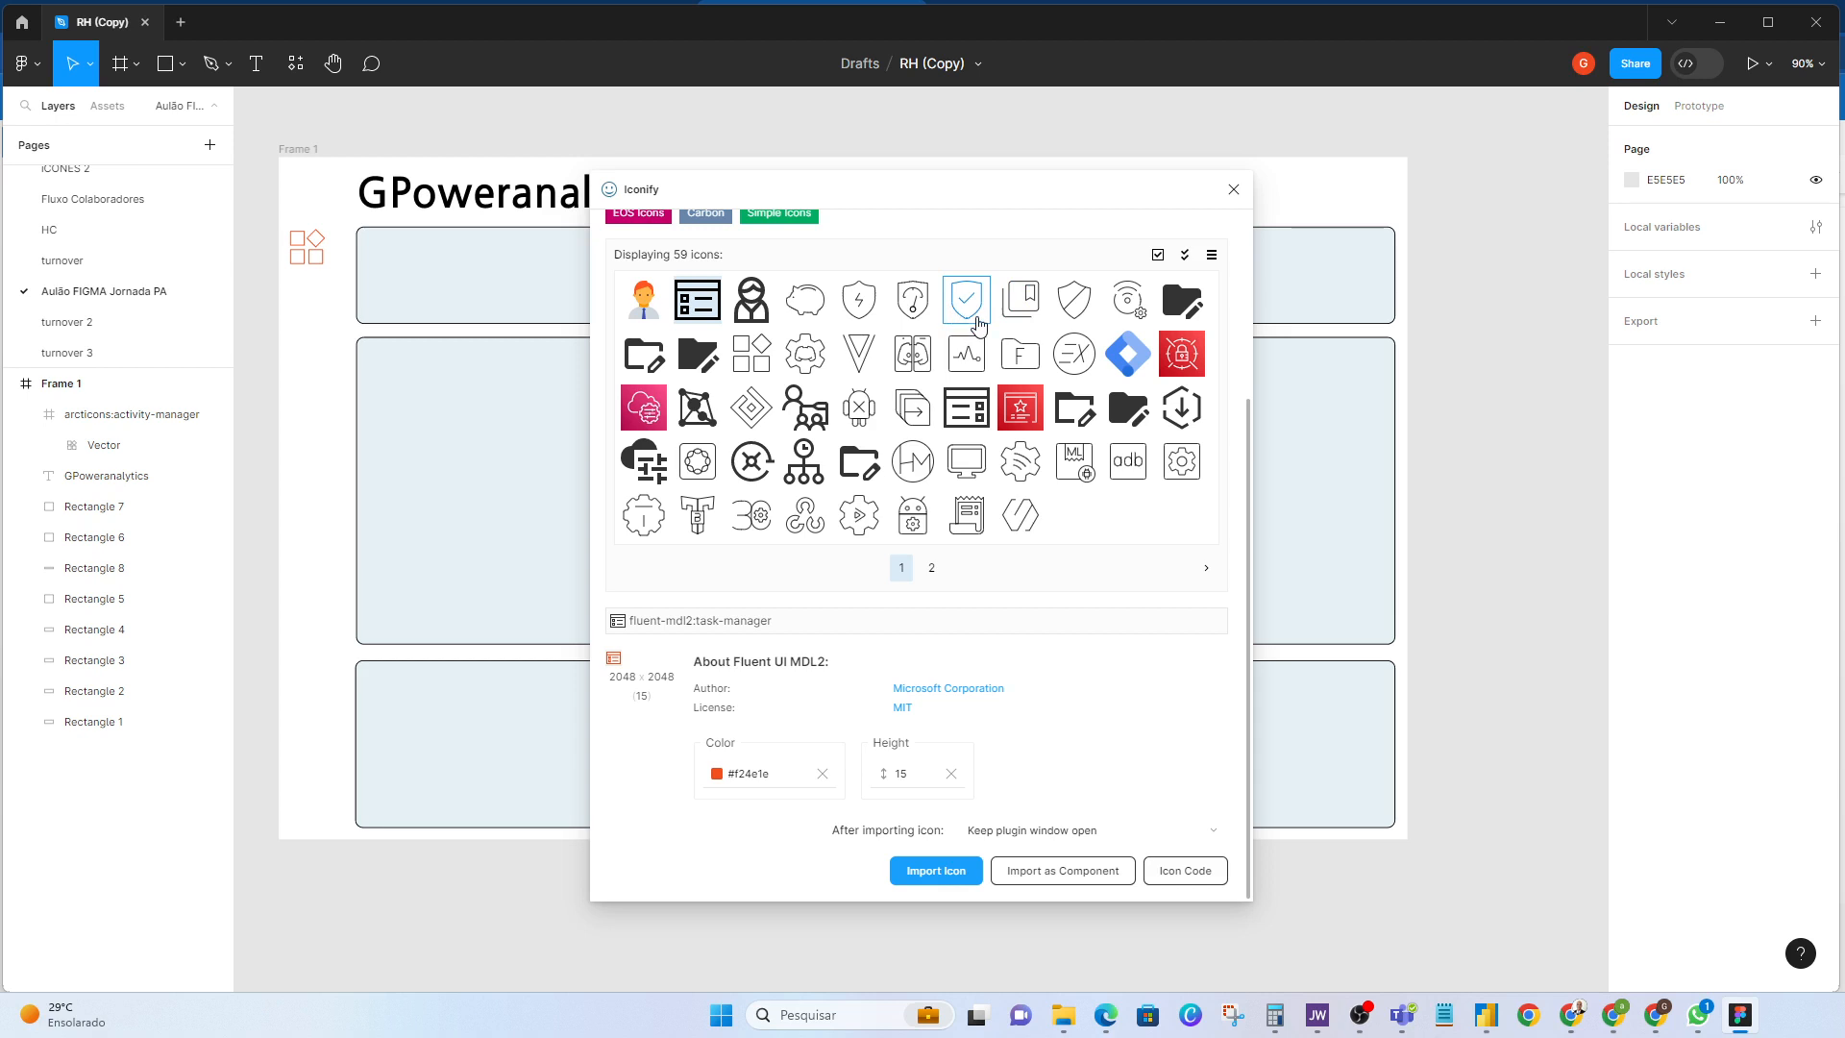
click(1028, 317)
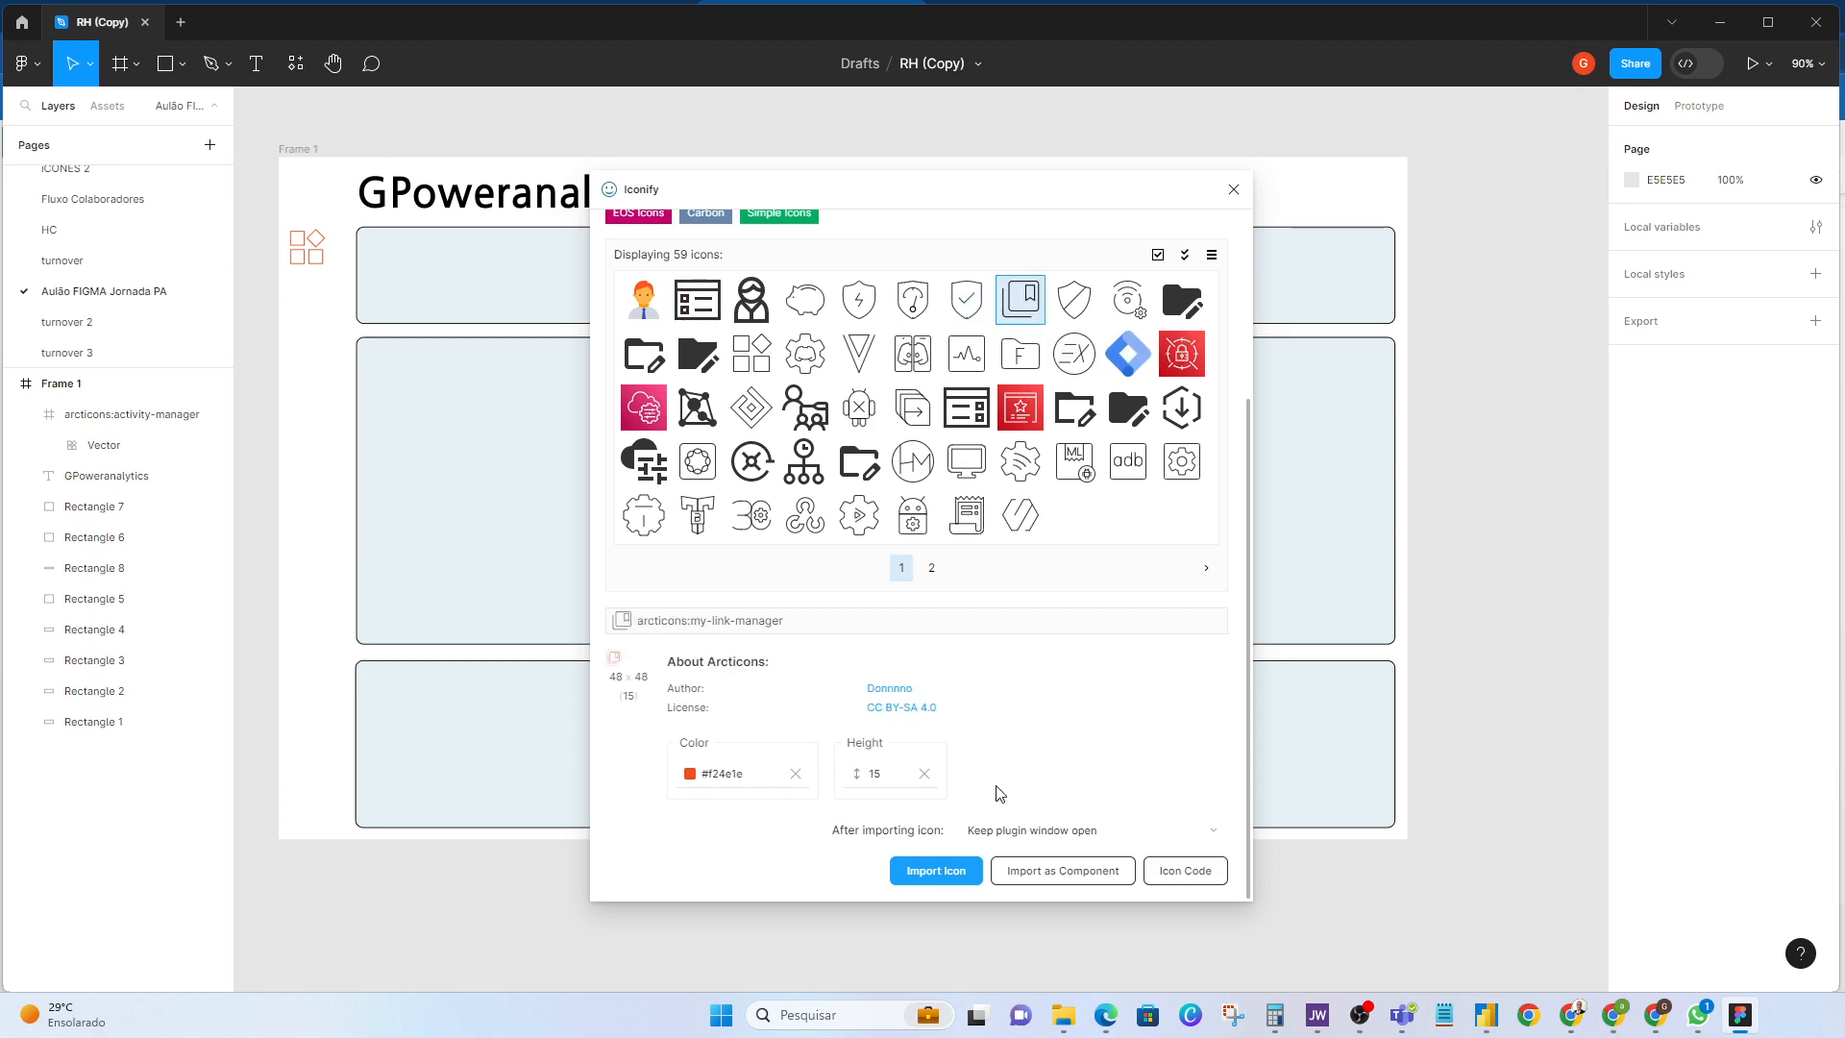
click(872, 772)
text(15)
text(48)
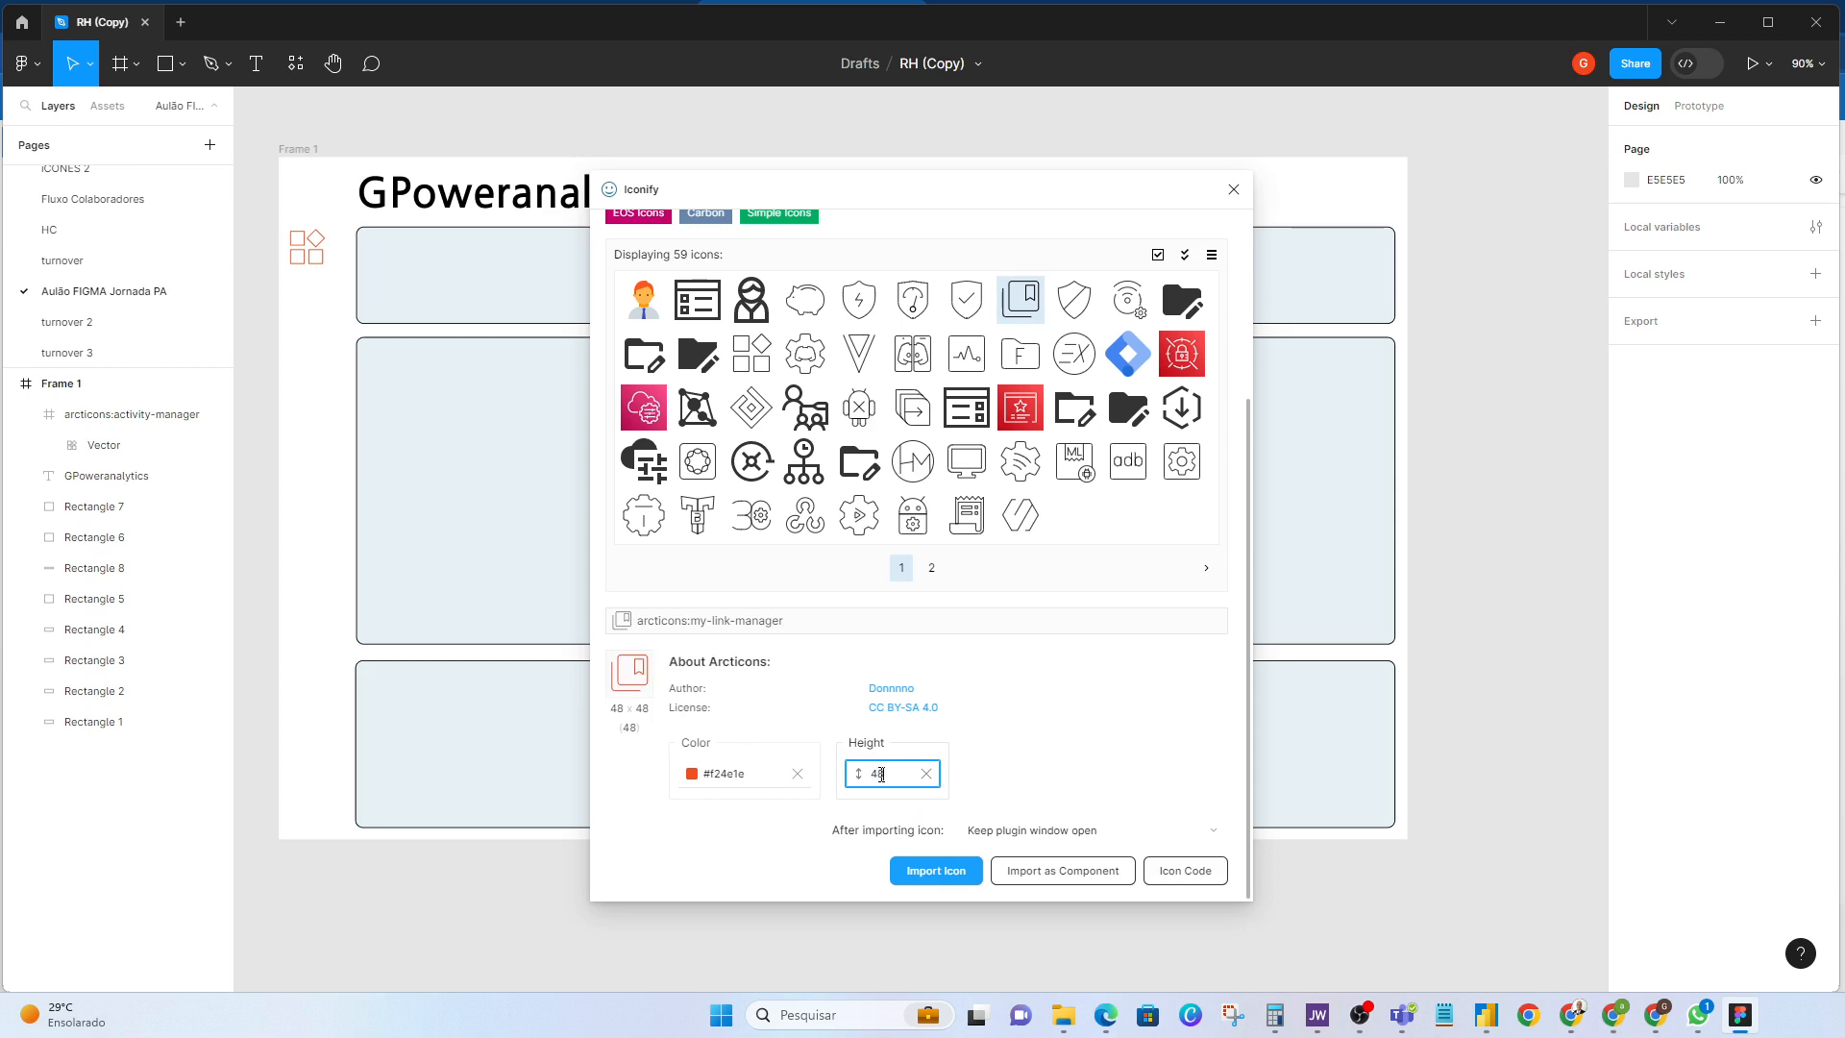
click(937, 871)
drag(1417, 546, 312, 332)
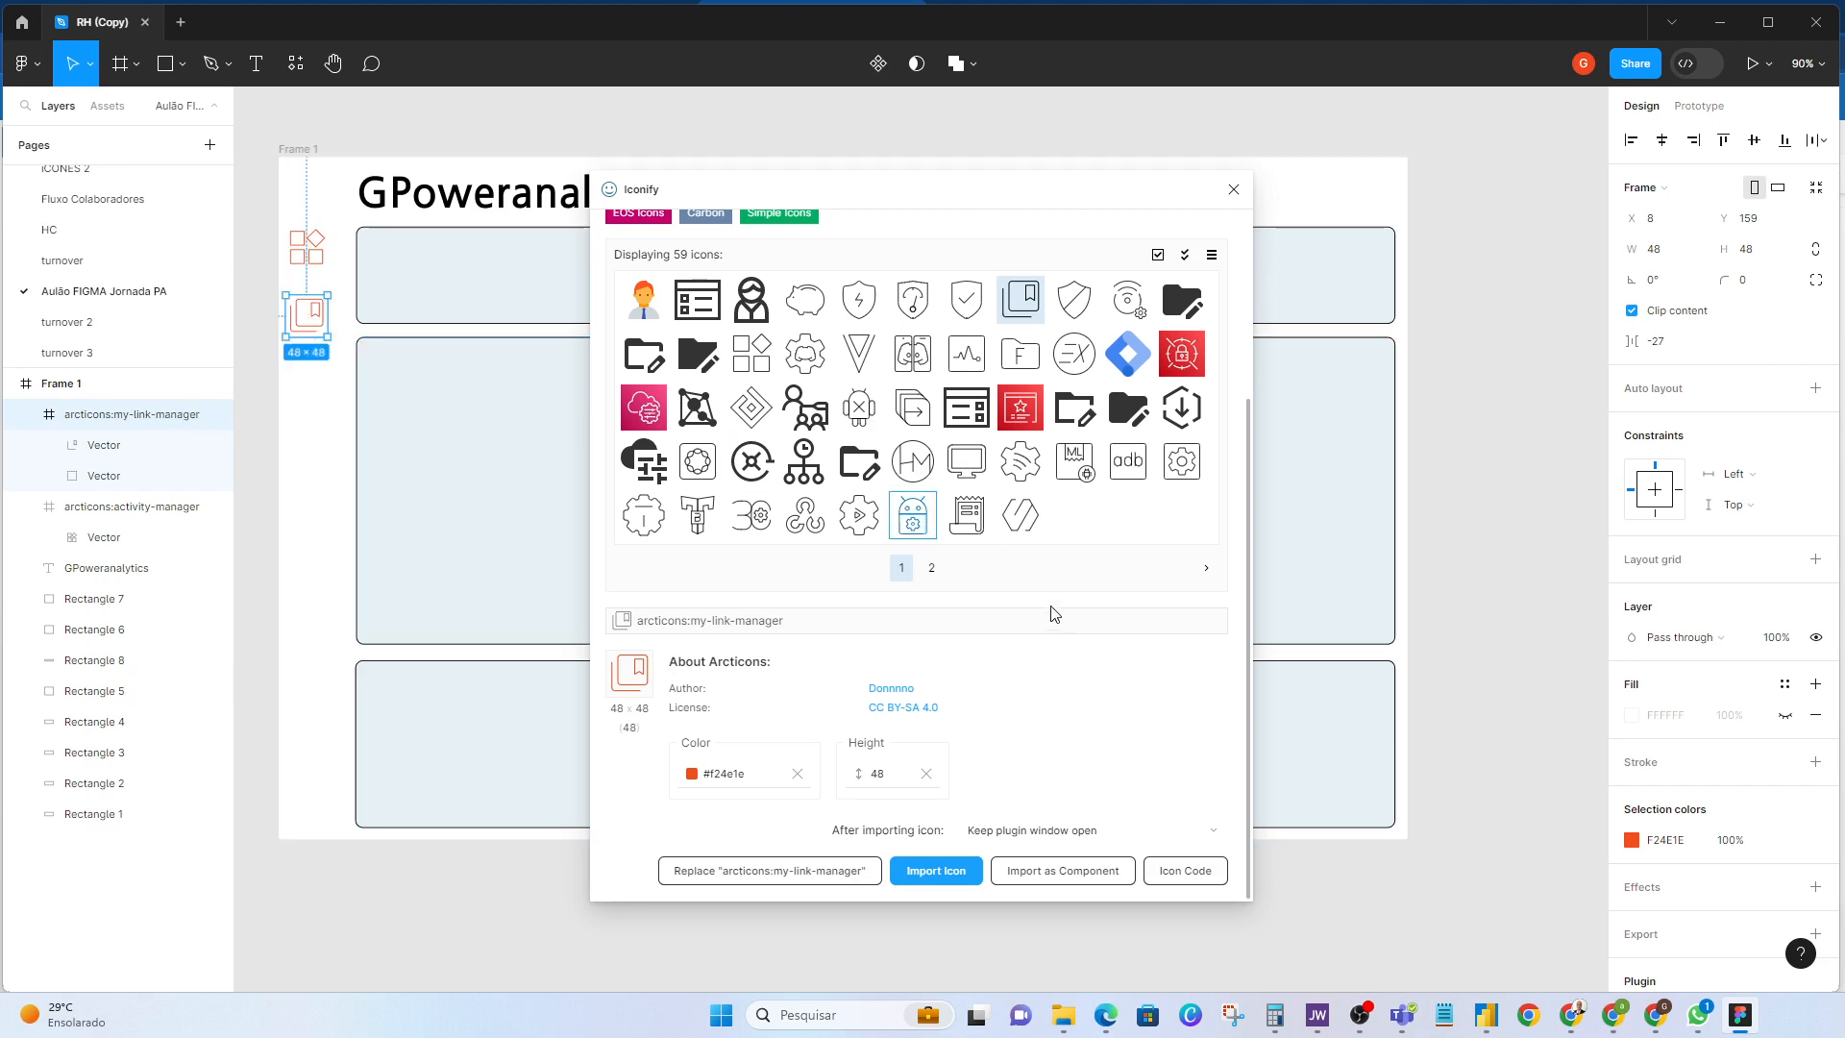
Step: Import the arcticons:qmanager icon at a height of 48, place it below the my-link-manager icon and close the Iconify plugin
click(968, 471)
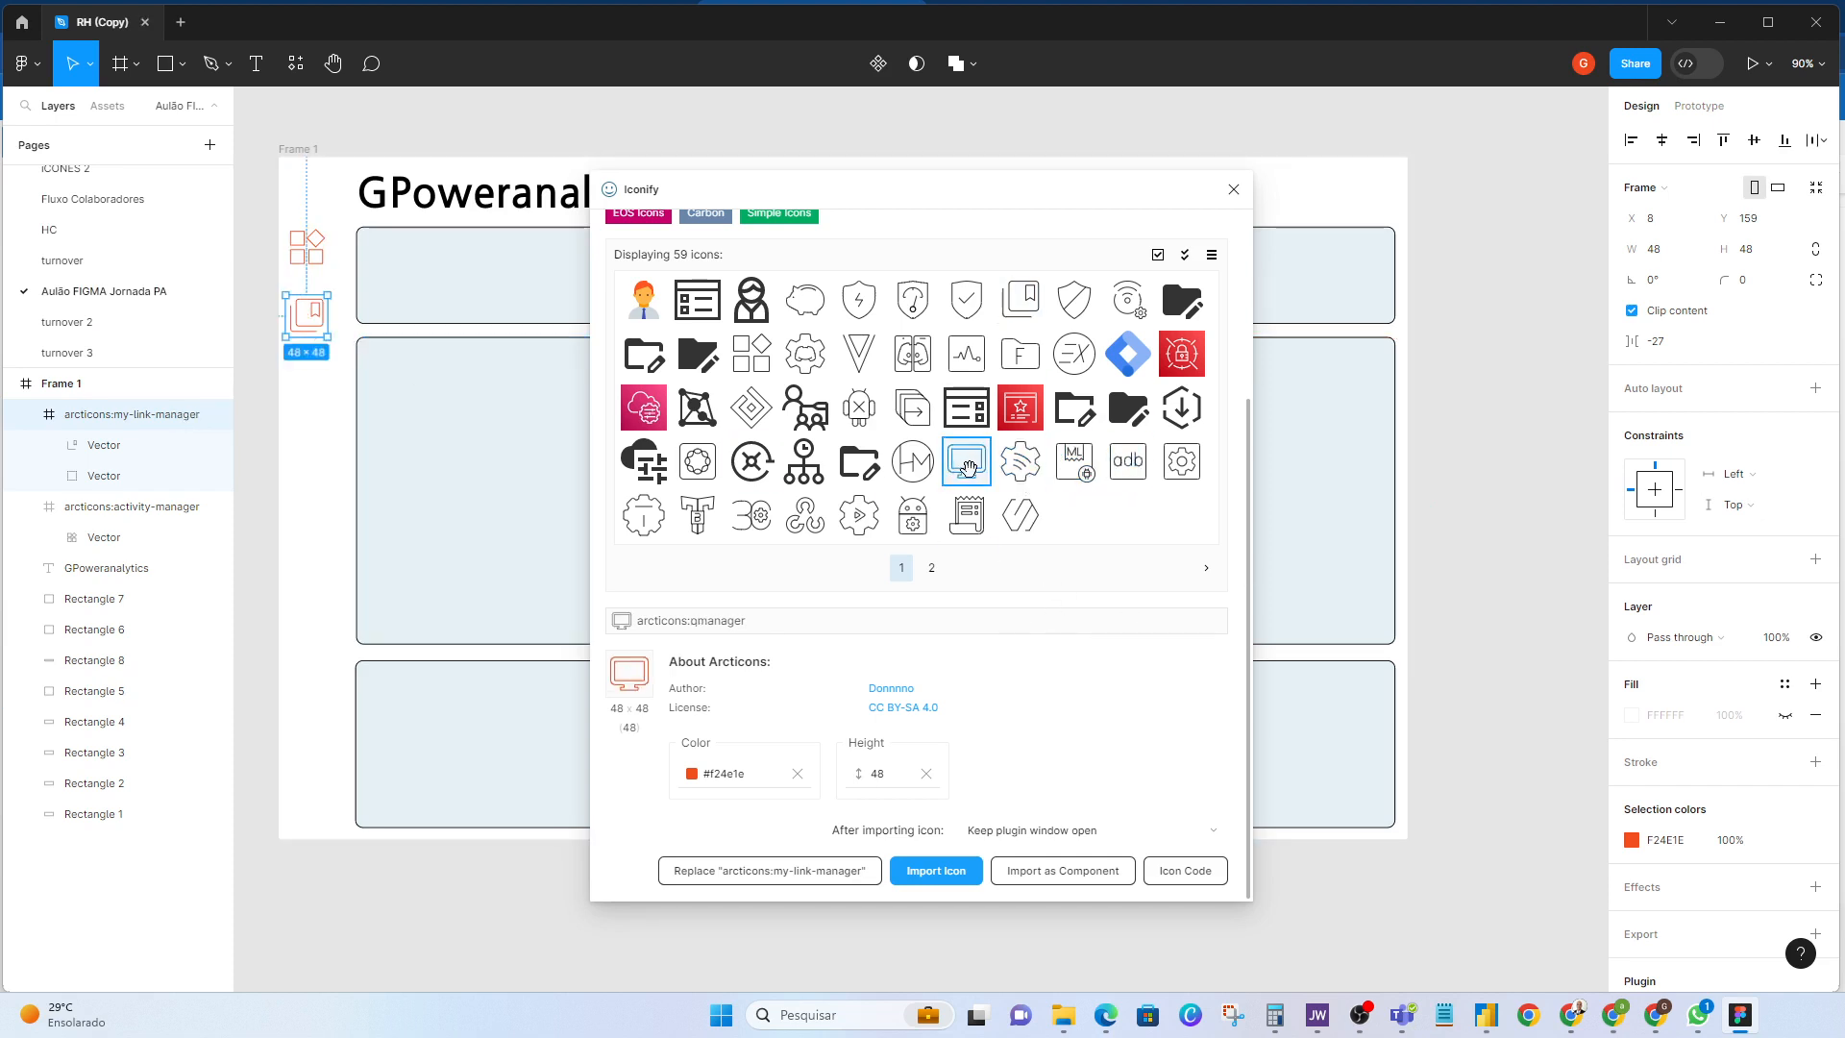
click(934, 871)
drag(656, 538, 318, 399)
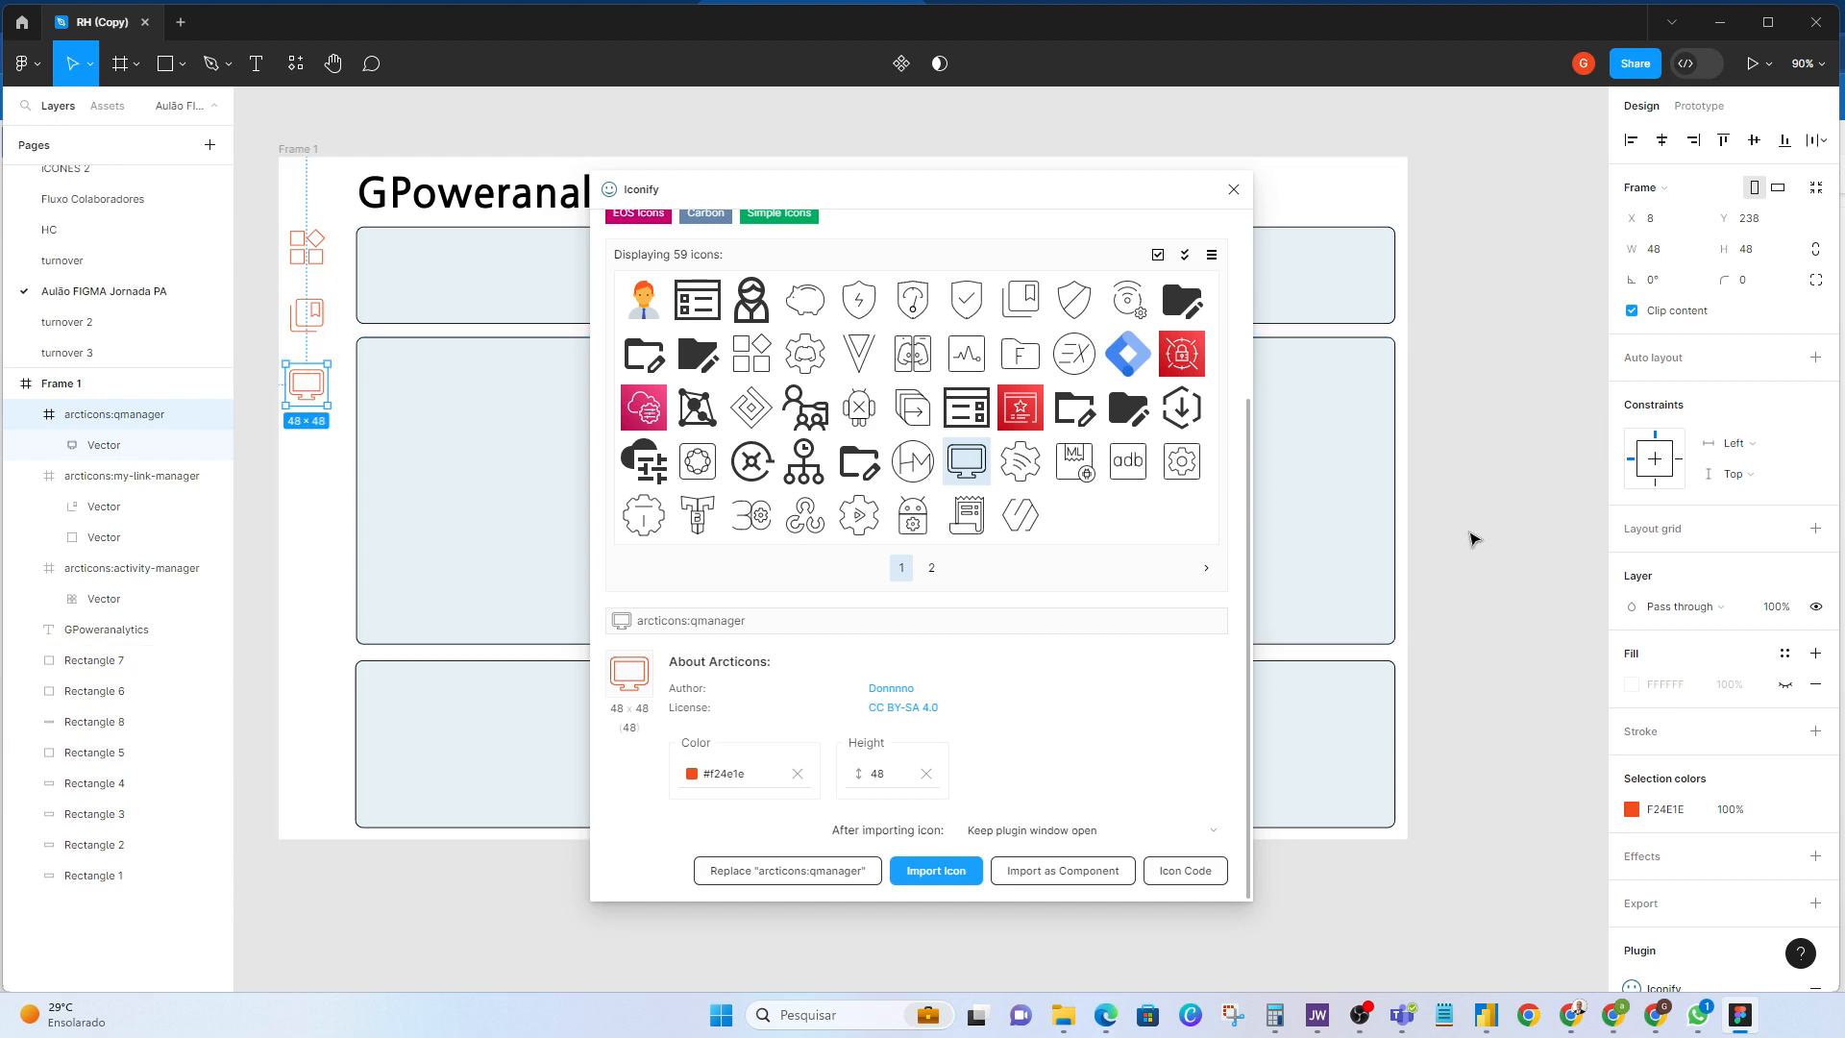
click(1461, 568)
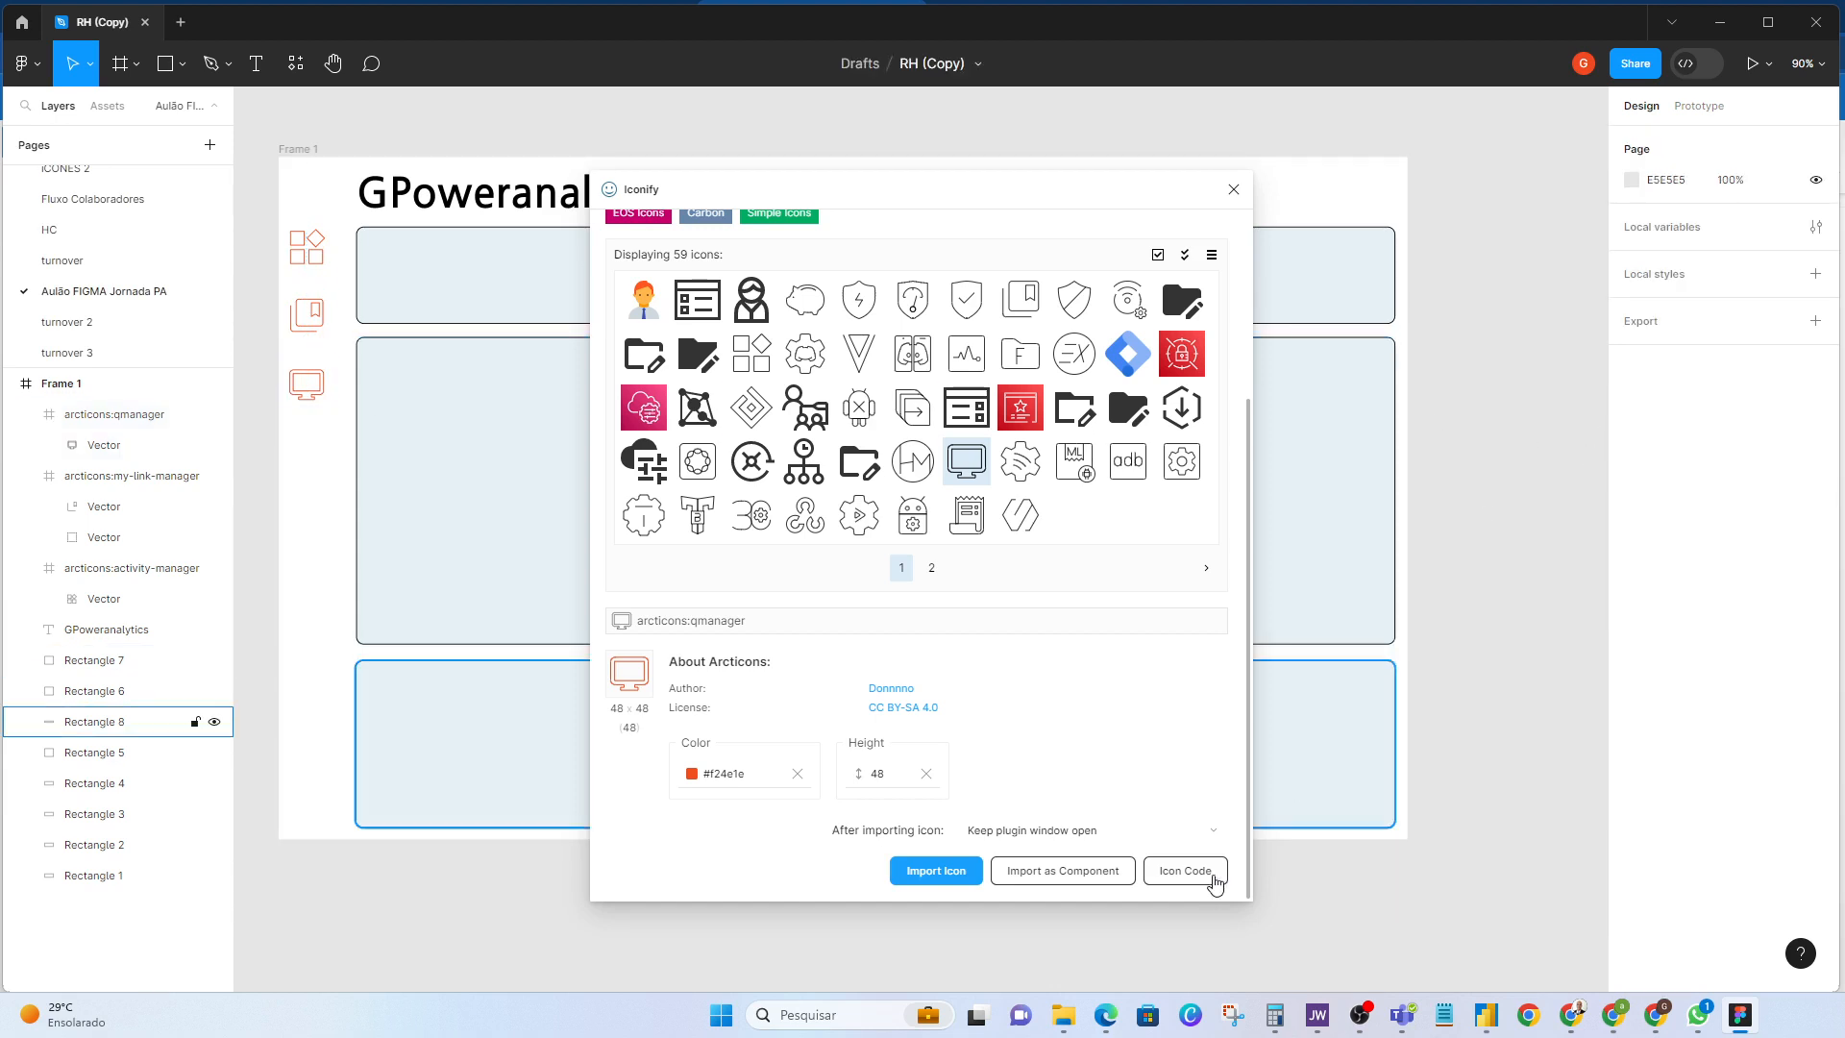
click(1231, 188)
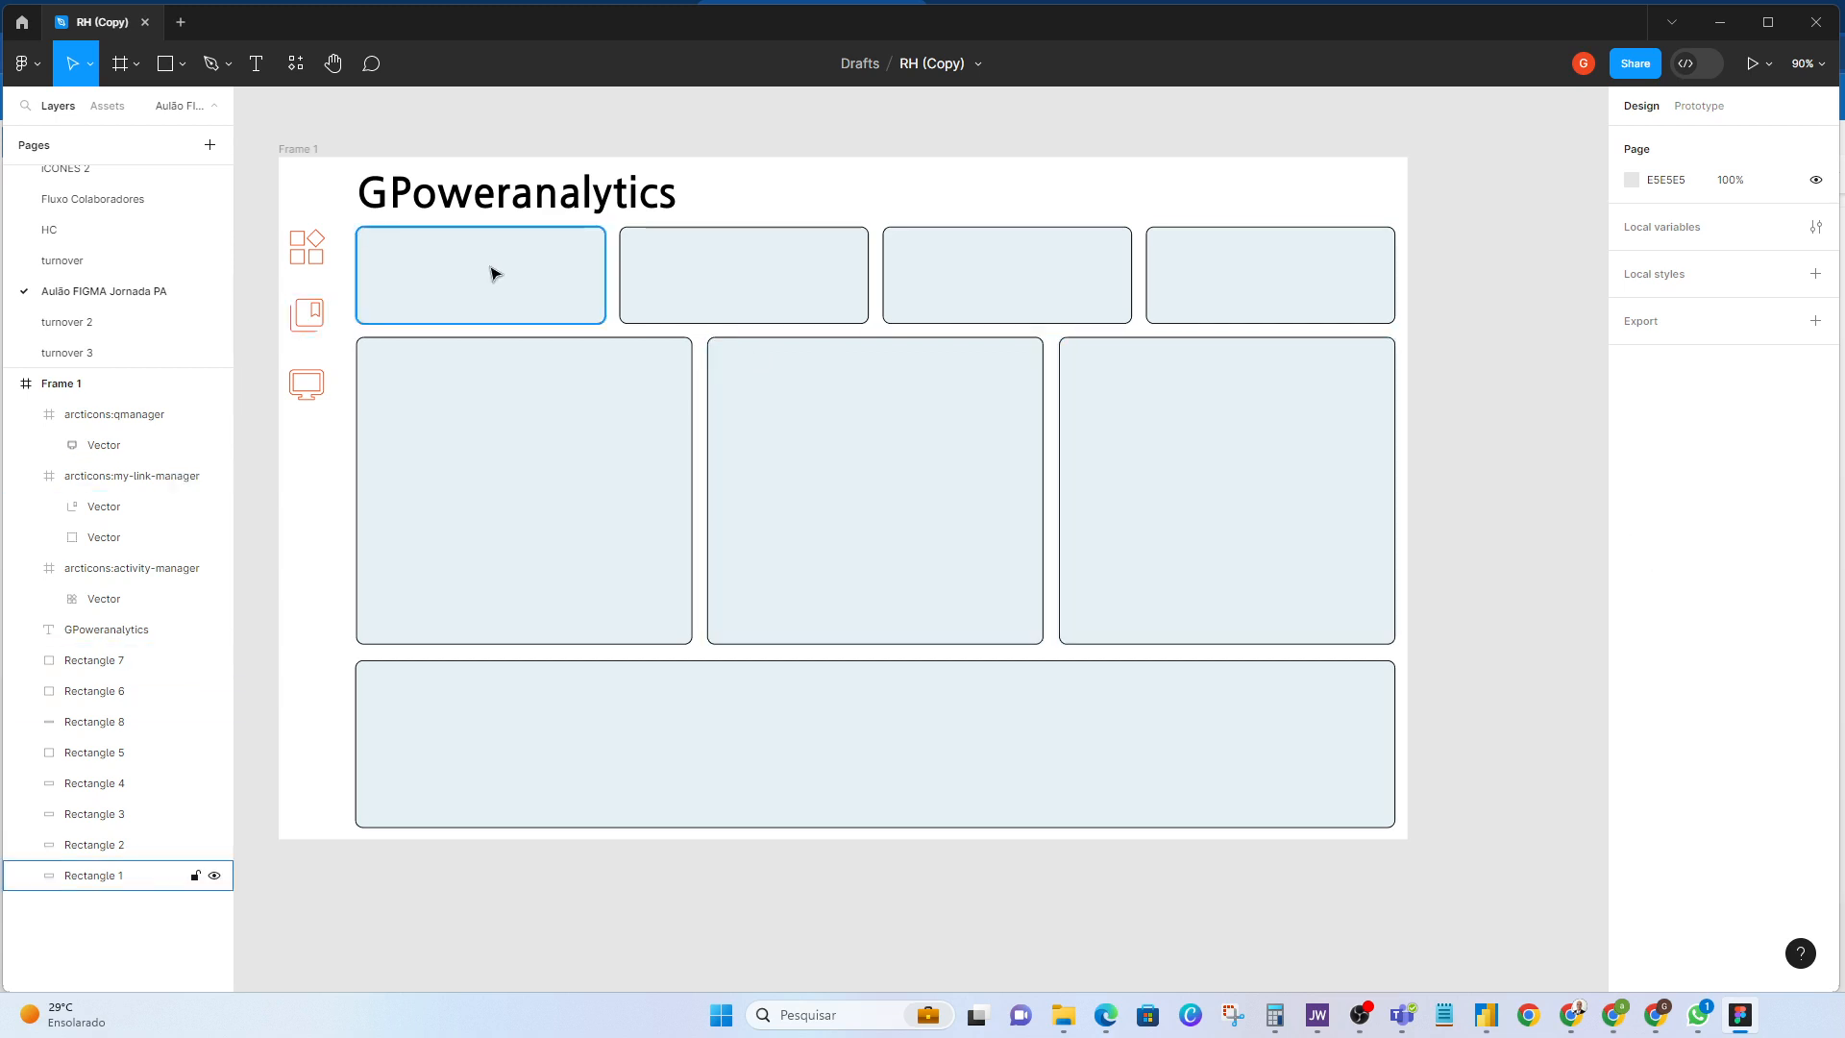
Step: Examine the card styling of the dashboard on the turnover 2 page and return to the Aulão FIGMA Jornada PA page
click(86, 322)
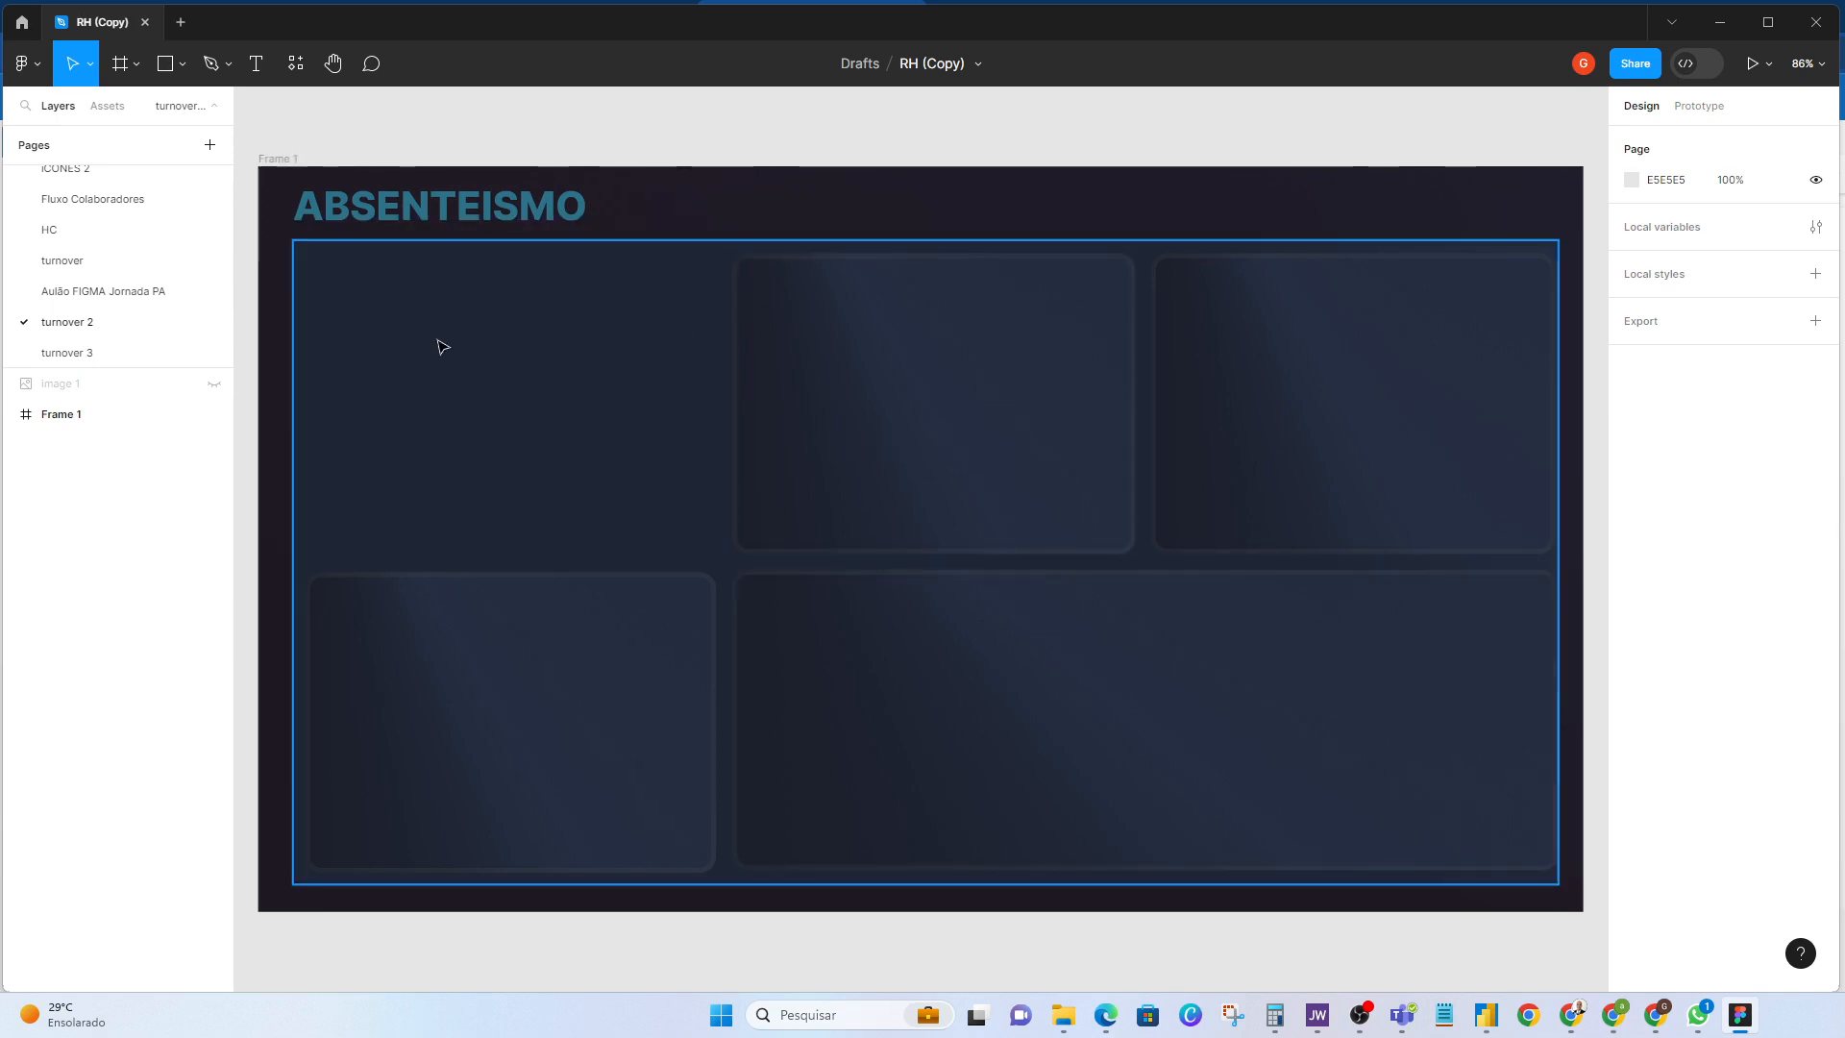
click(996, 377)
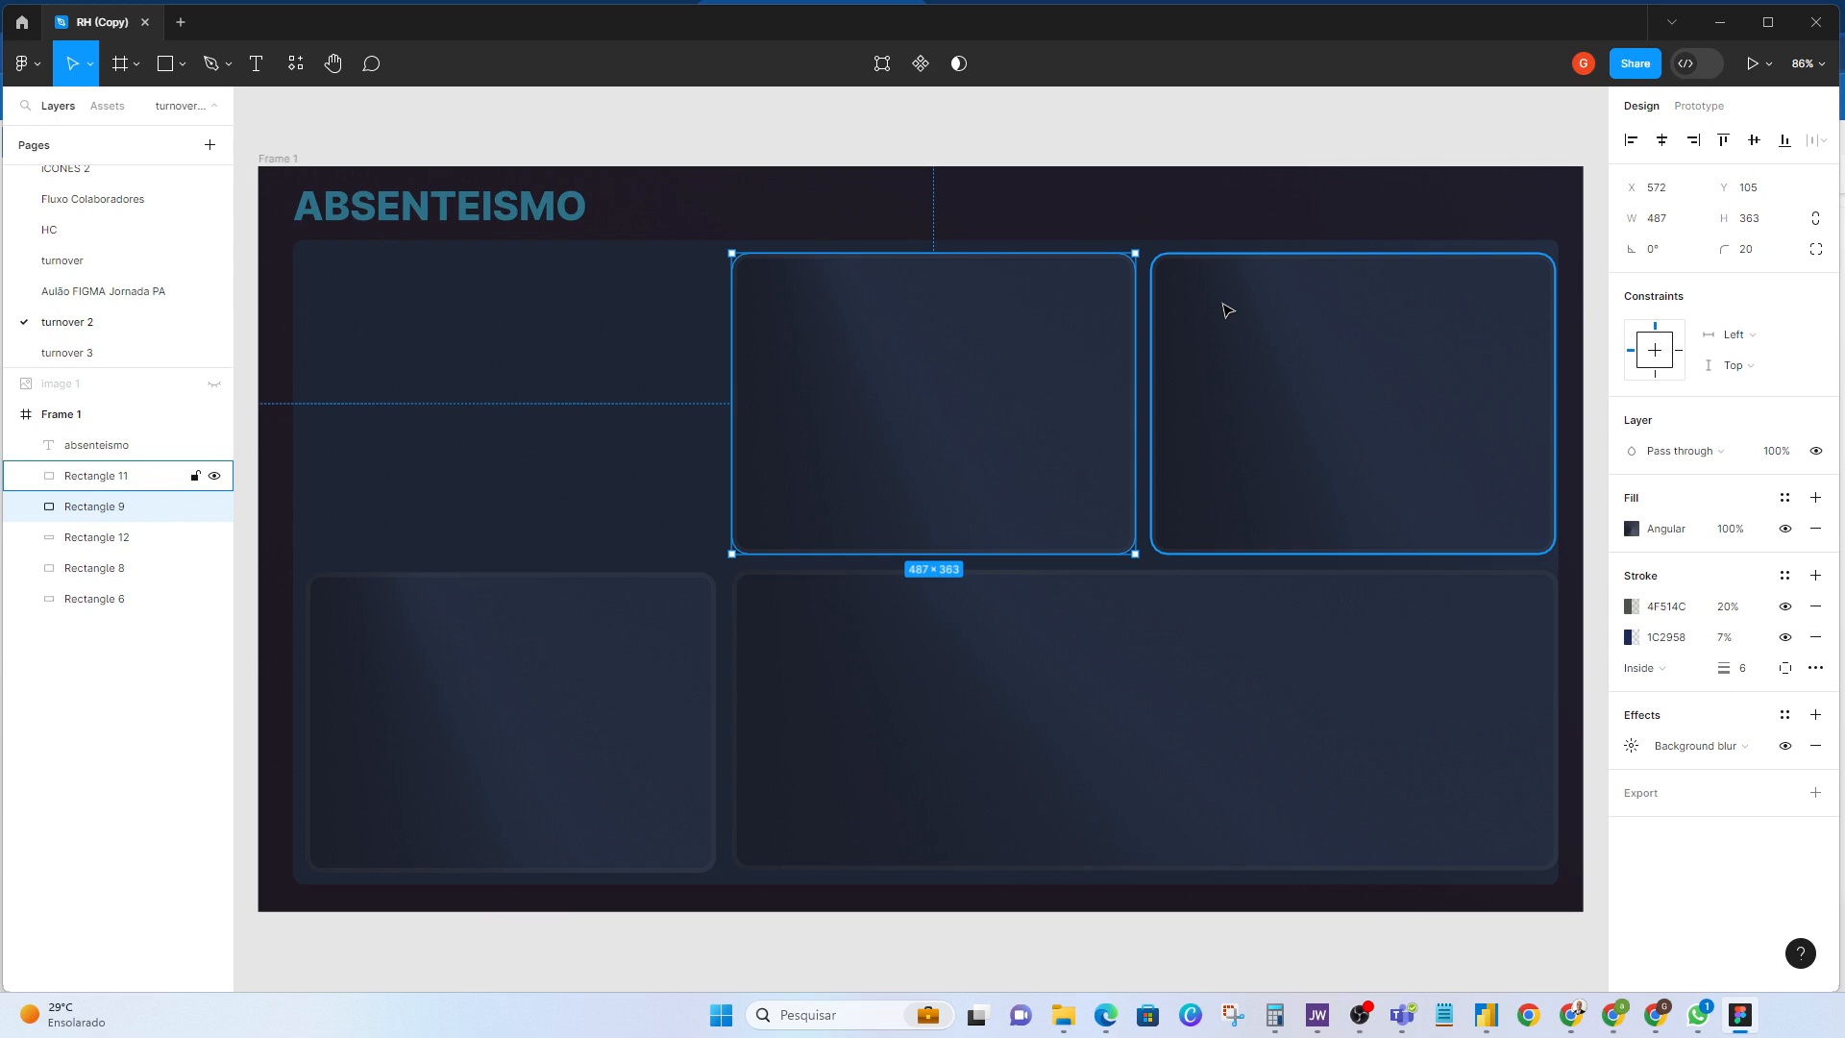
click(96, 291)
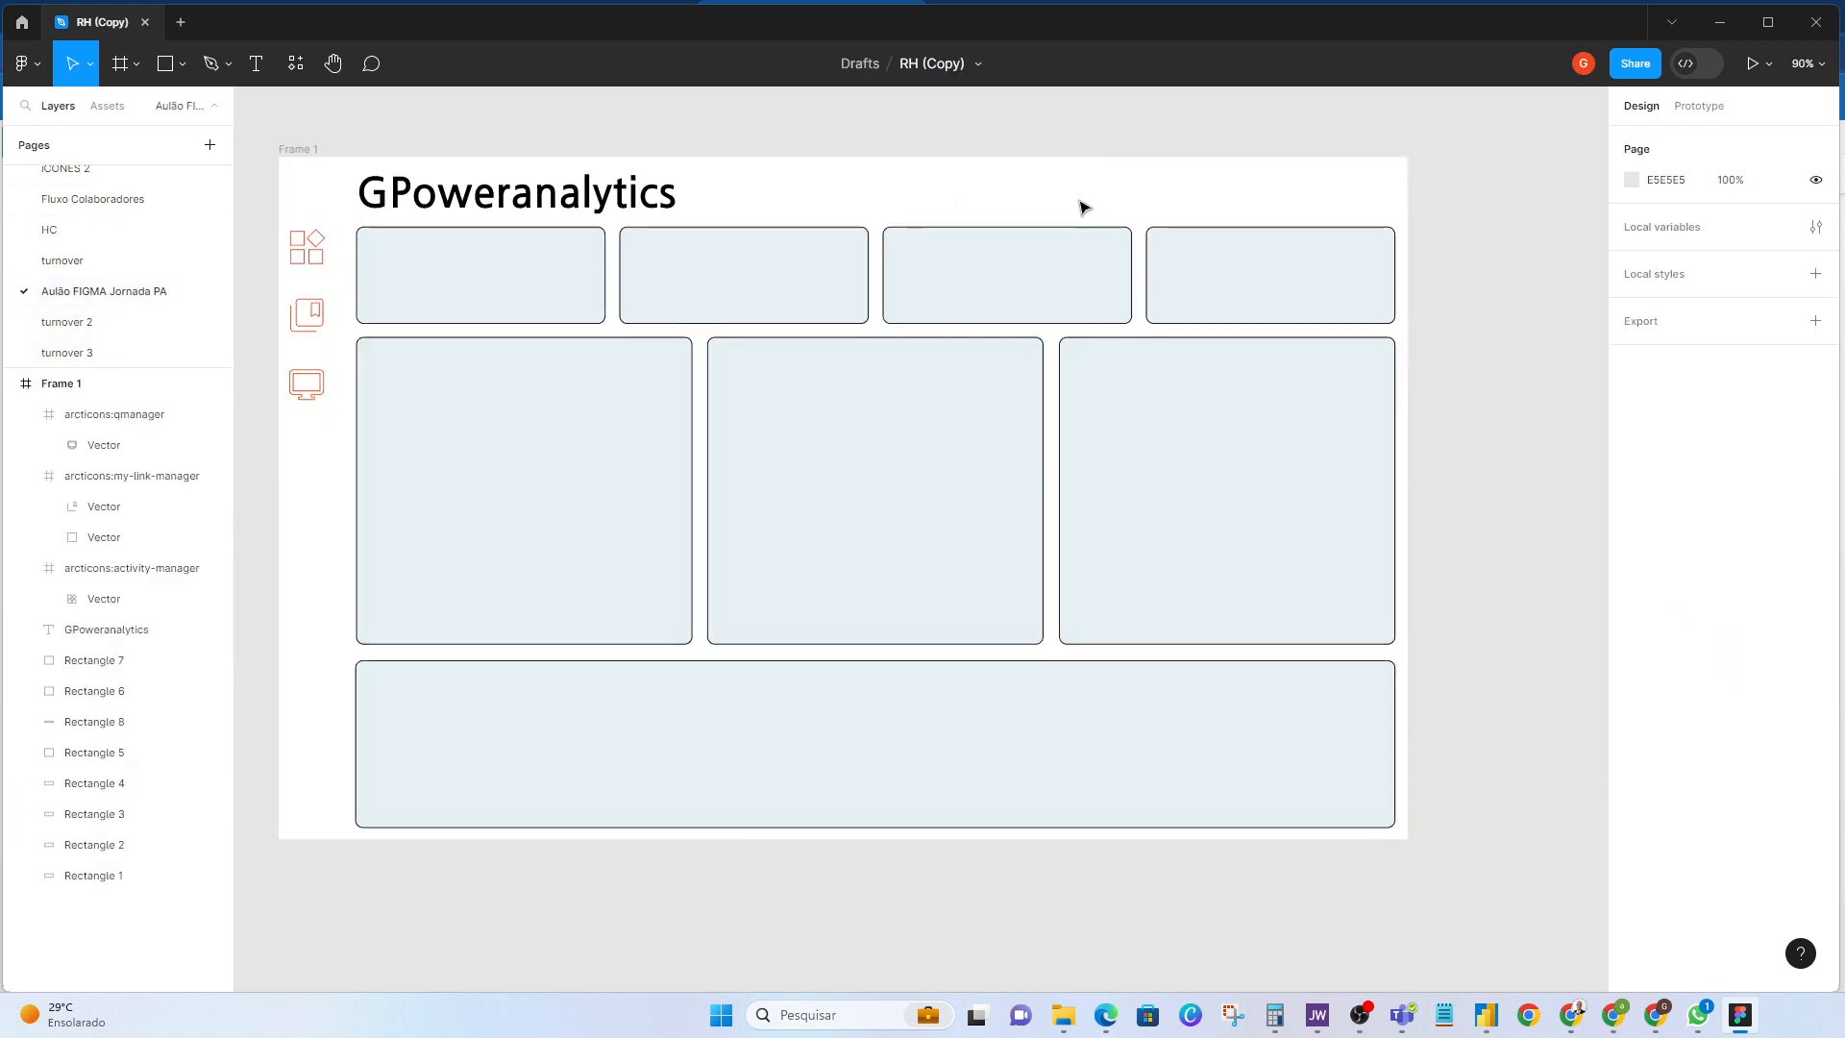
click(1631, 180)
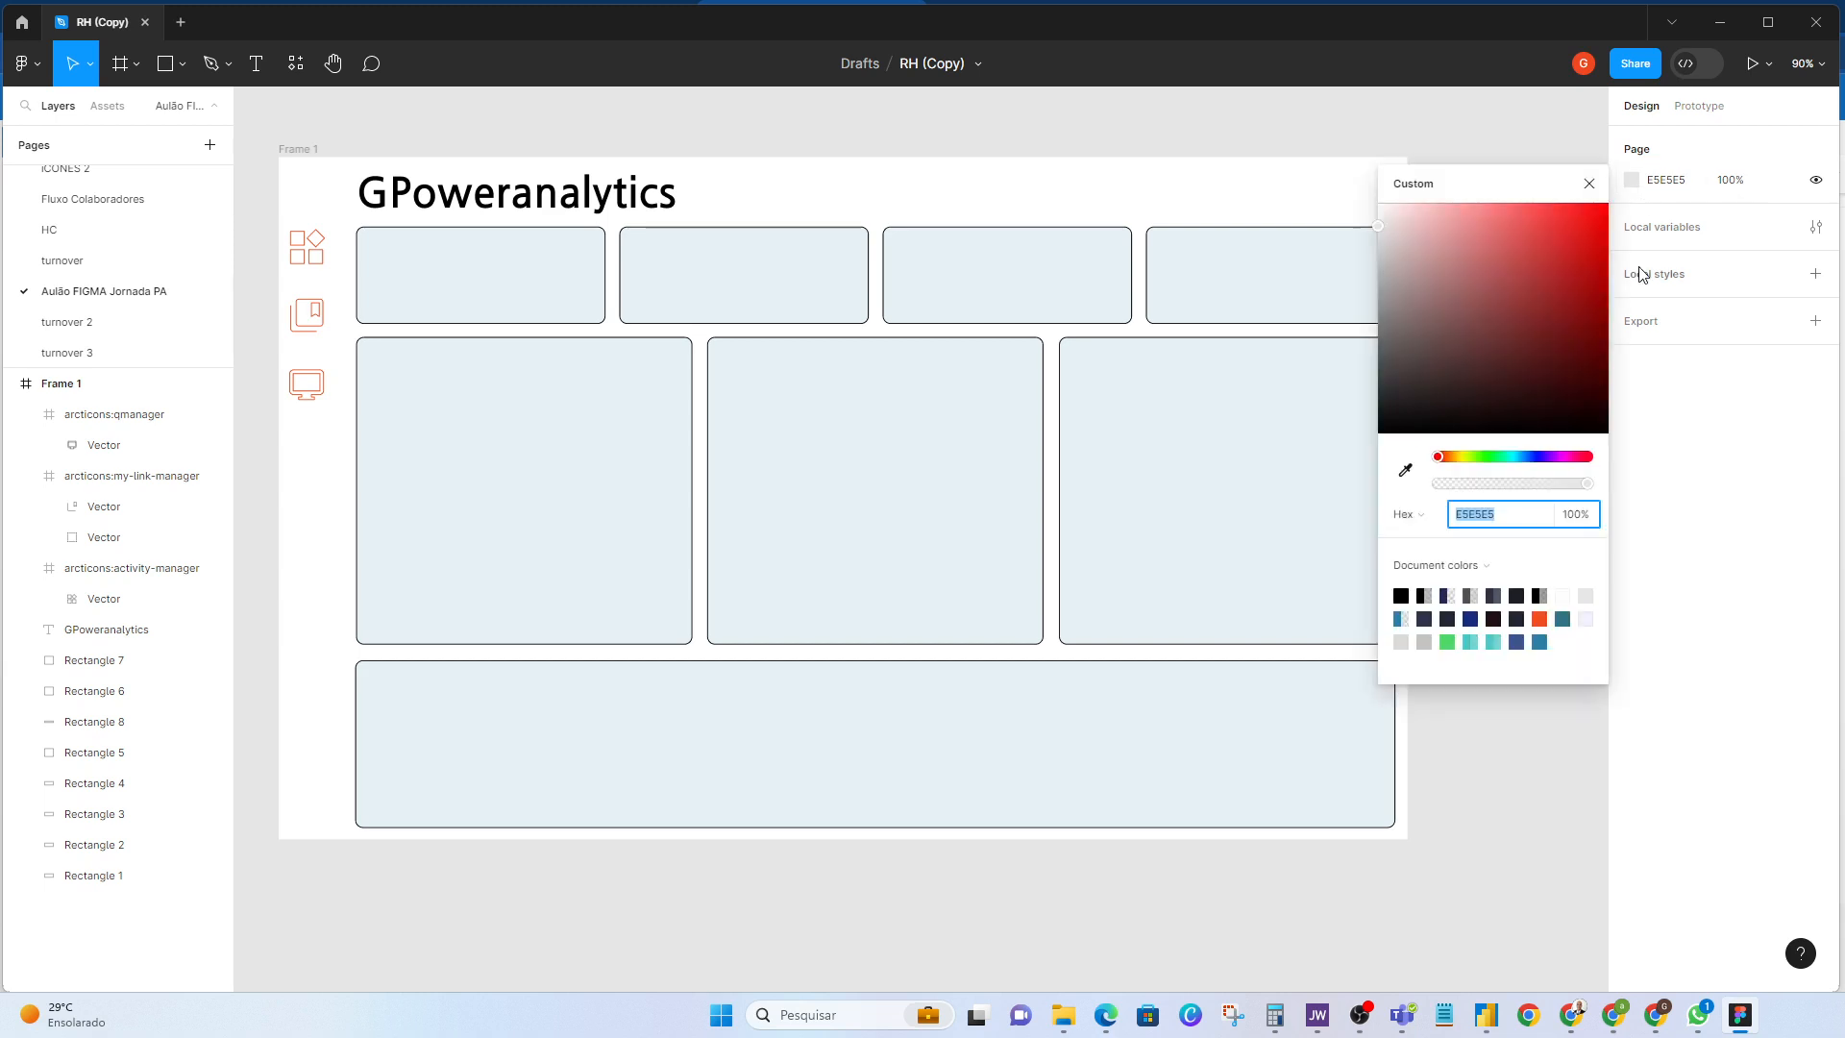
click(1116, 193)
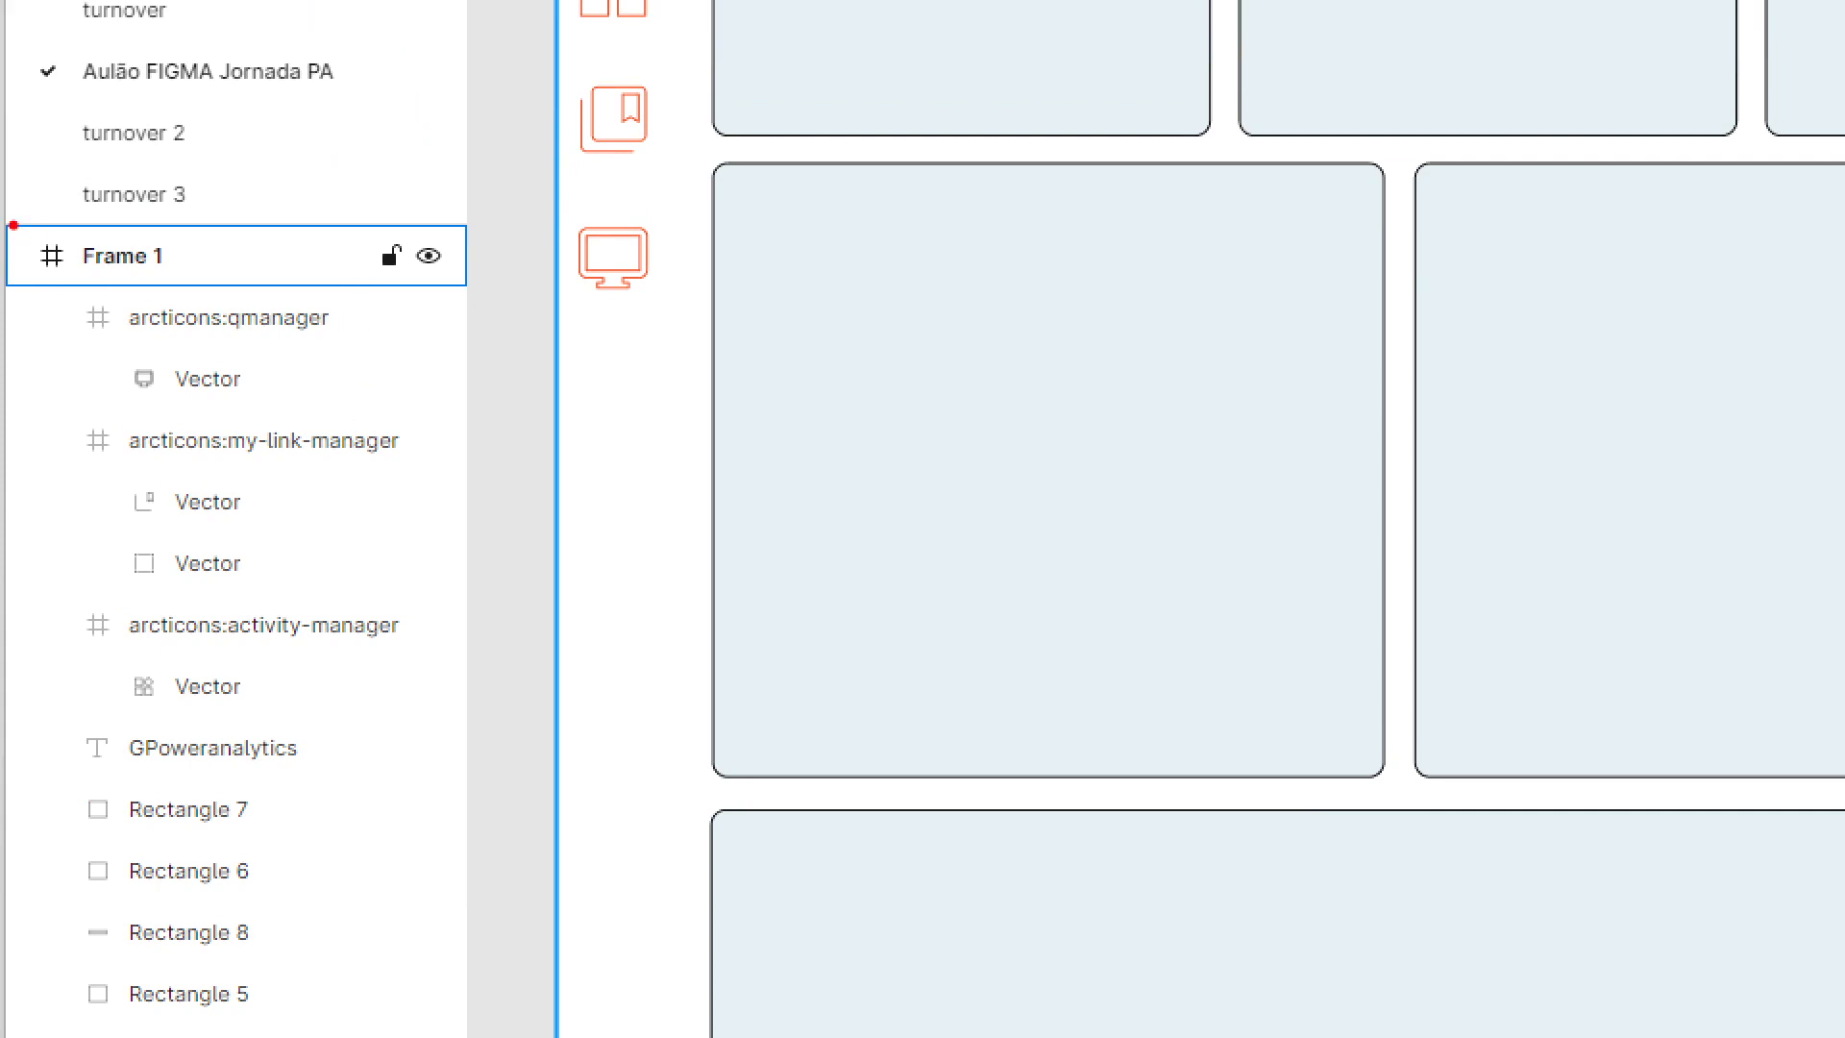
drag(14, 225, 274, 287)
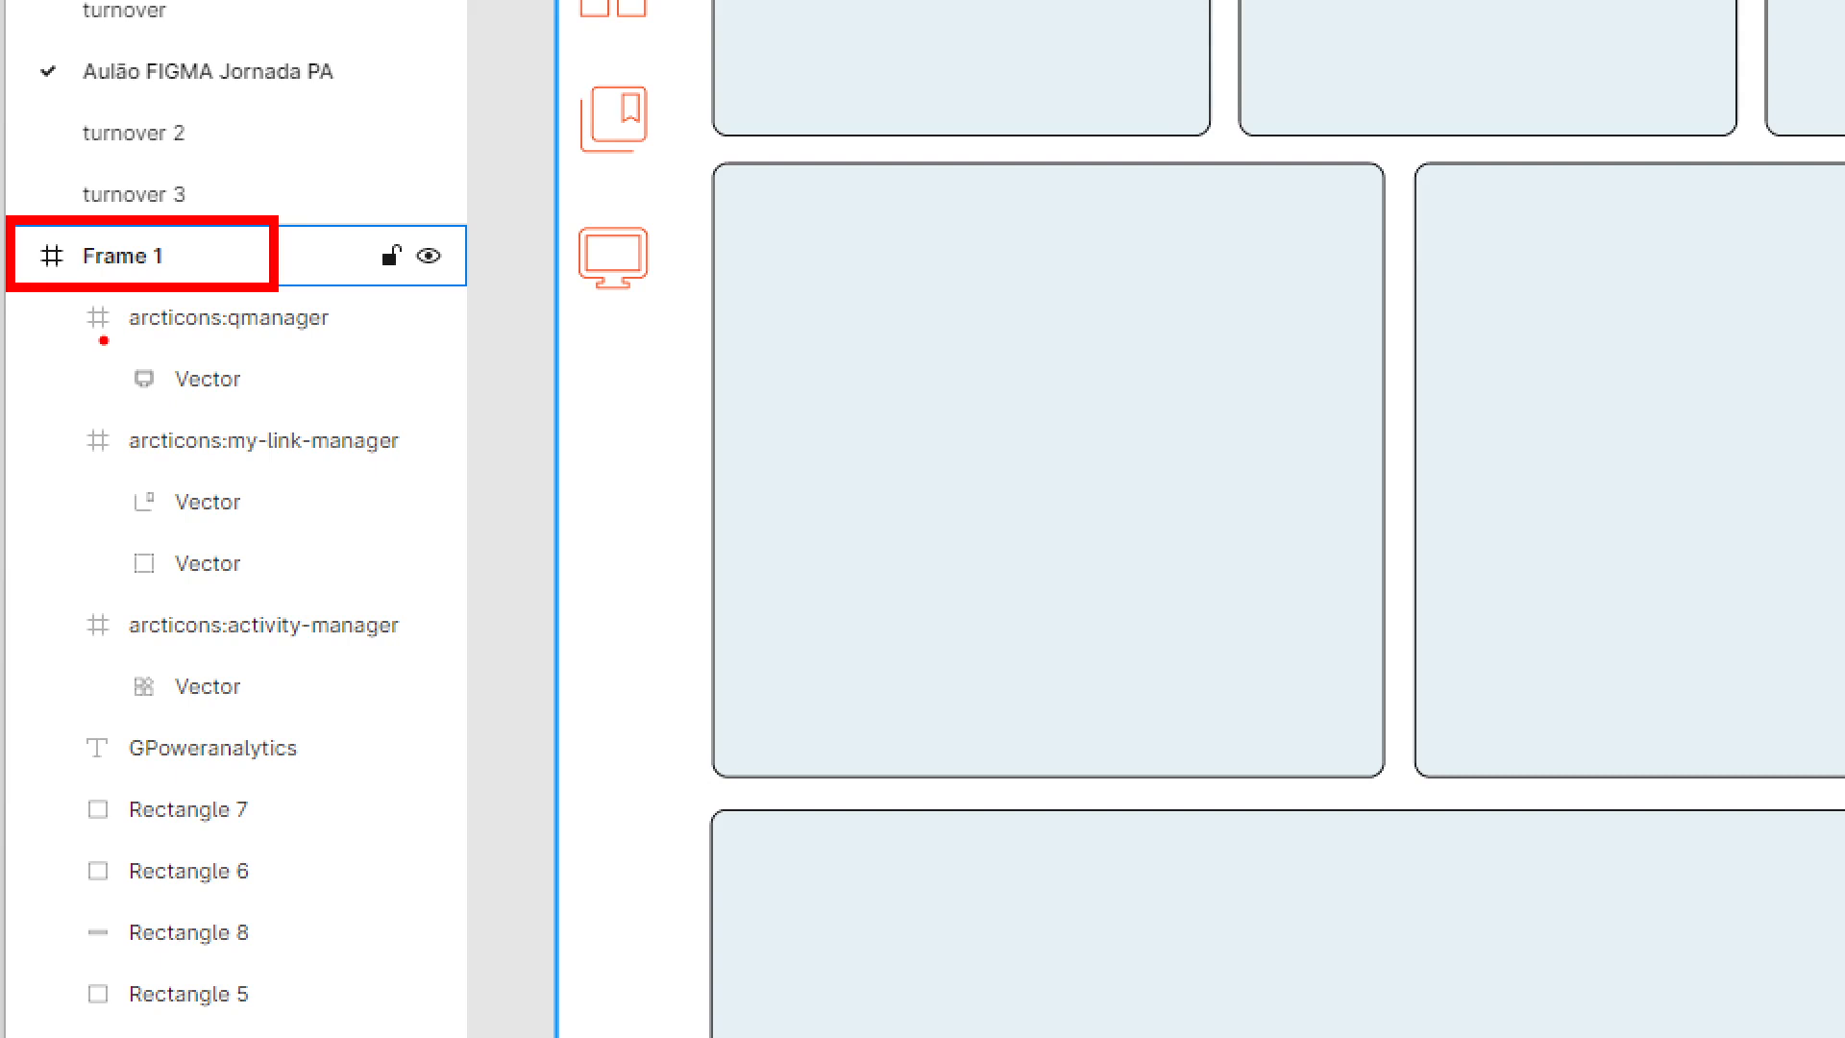
drag(104, 340, 295, 419)
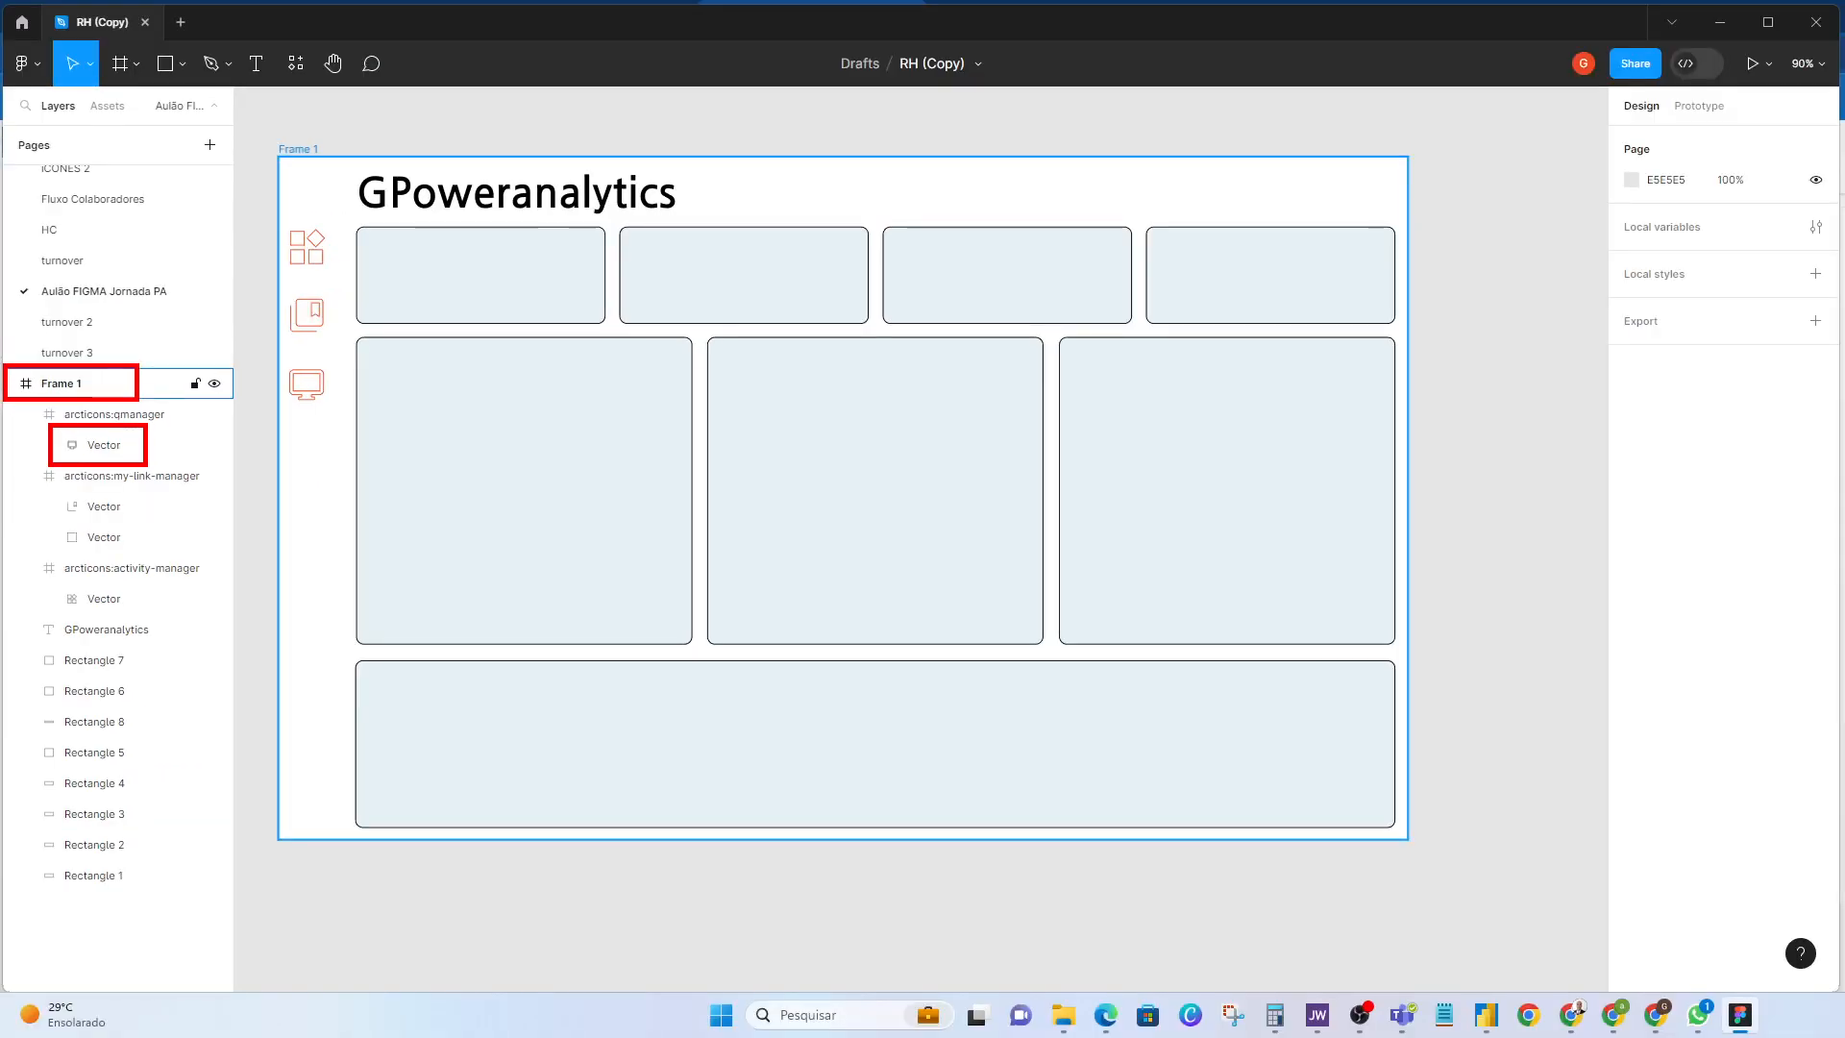
mouse_move(52, 646)
mouse_down()
mouse_move(104, 676)
mouse_move(159, 676)
mouse_up()
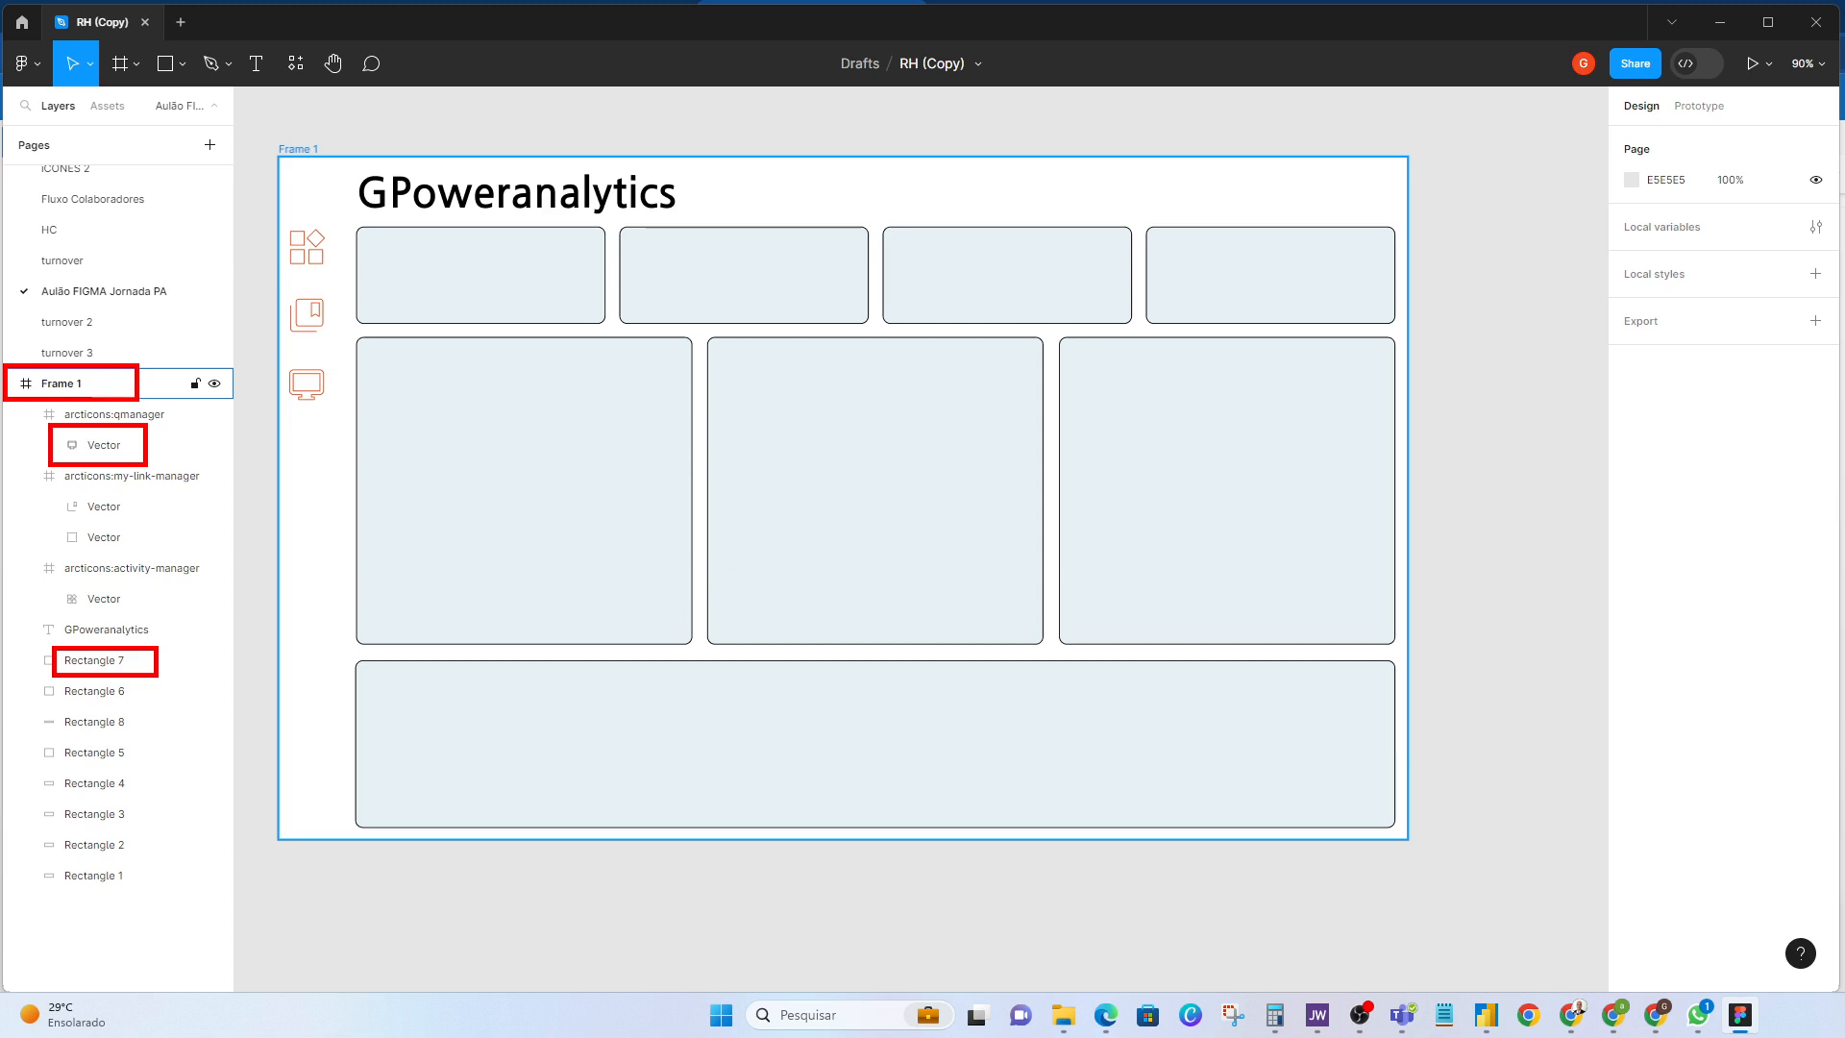
key(Escape)
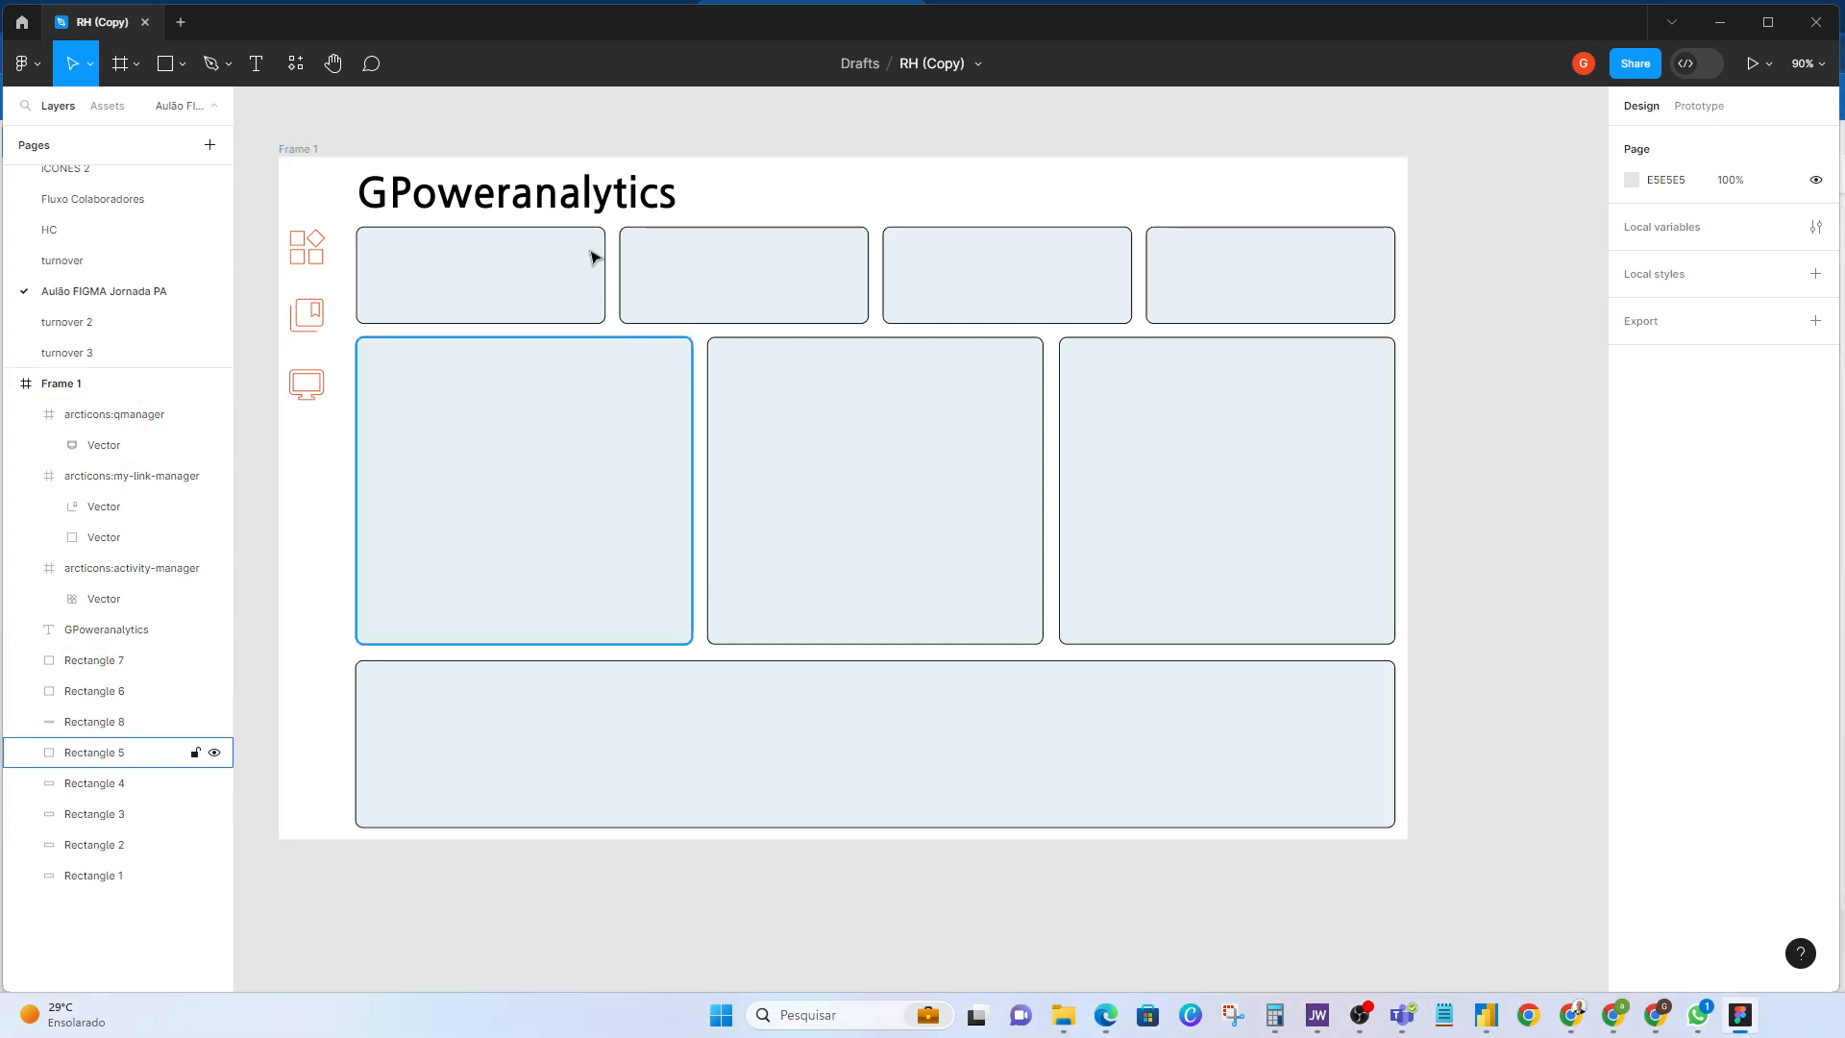
Step: Fill Frame 1 with the dark navy document colour 283146 and shift it to a slightly less saturated shade
click(85, 384)
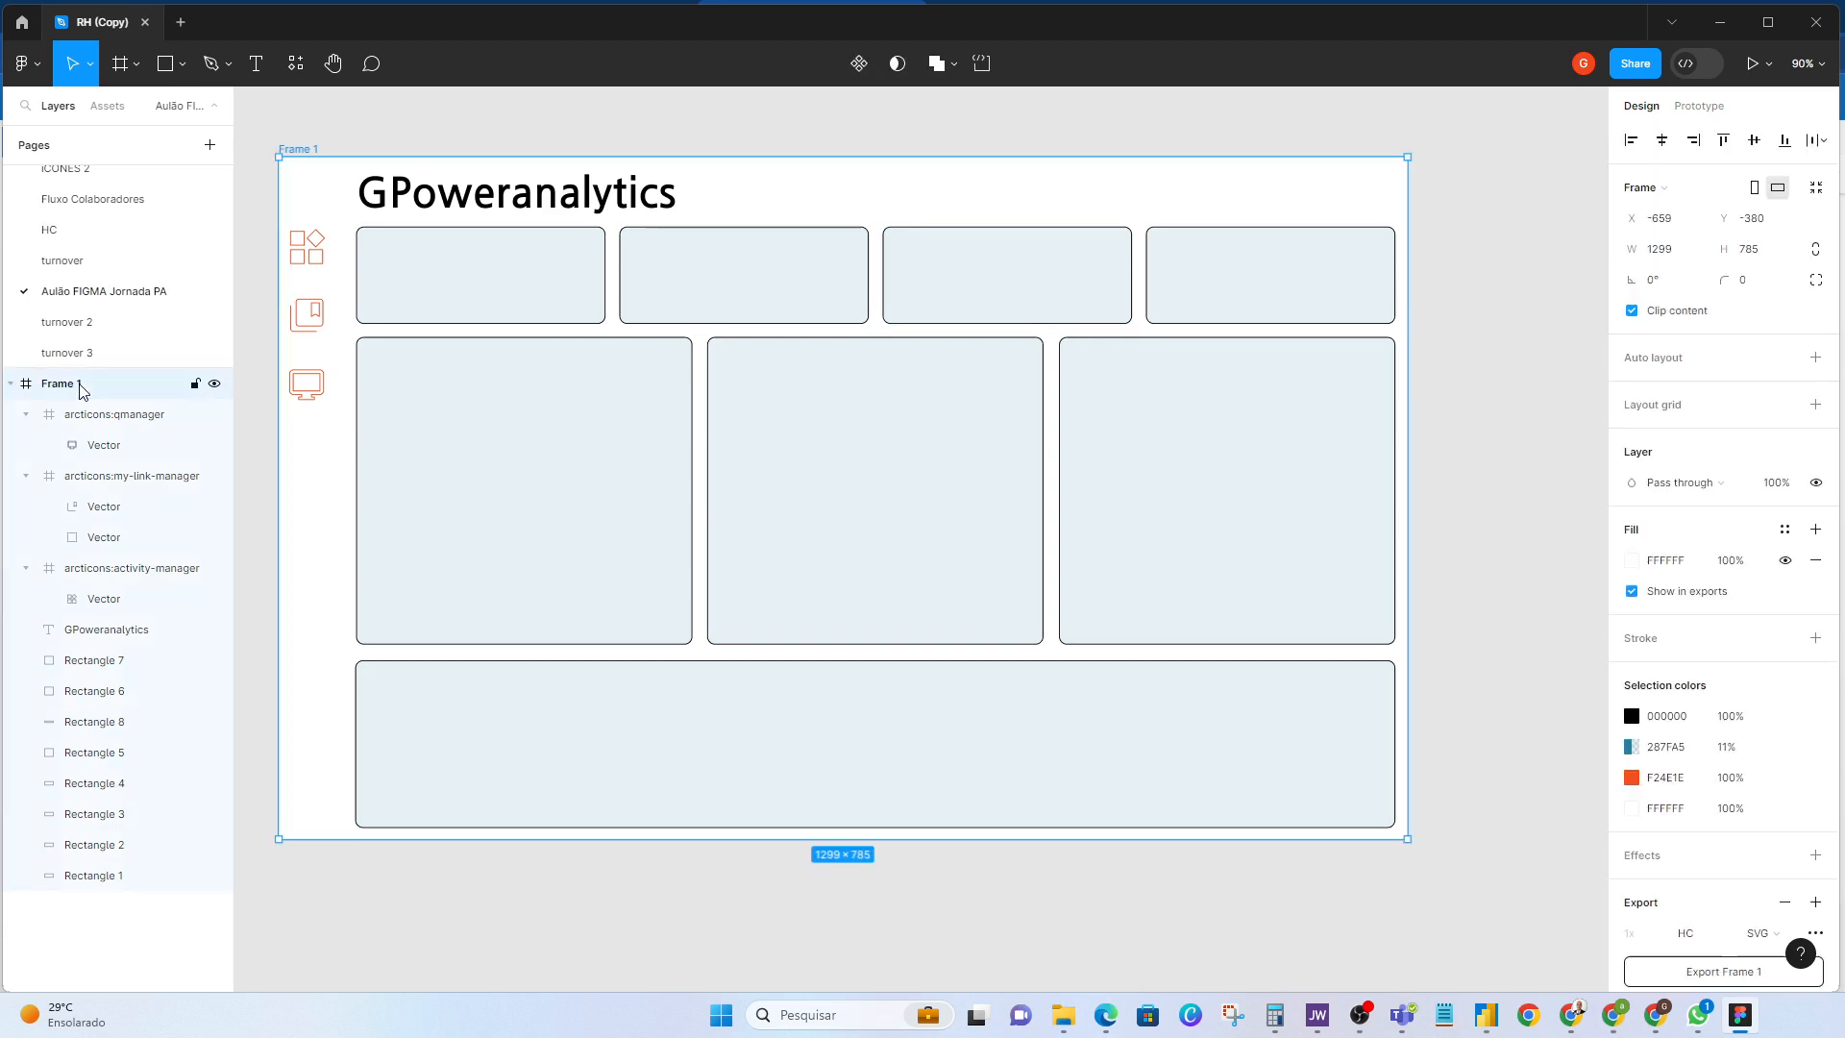
click(1630, 561)
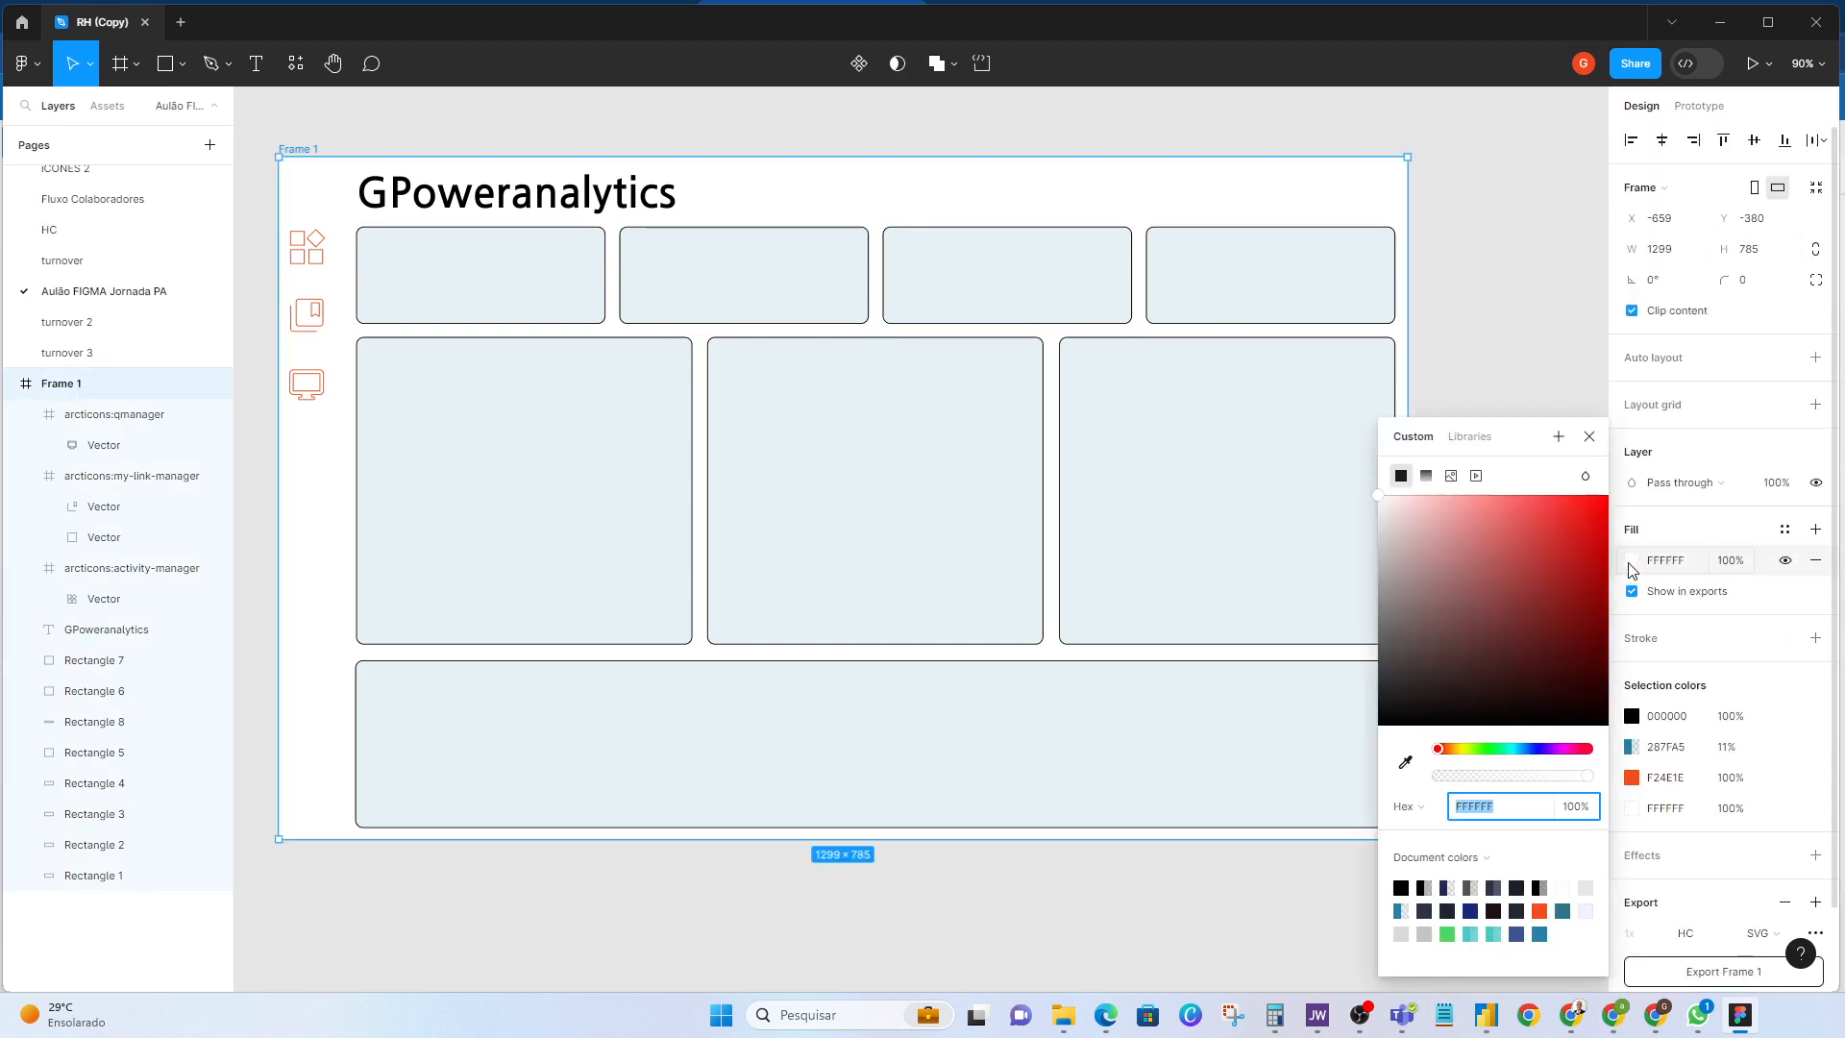
click(1425, 909)
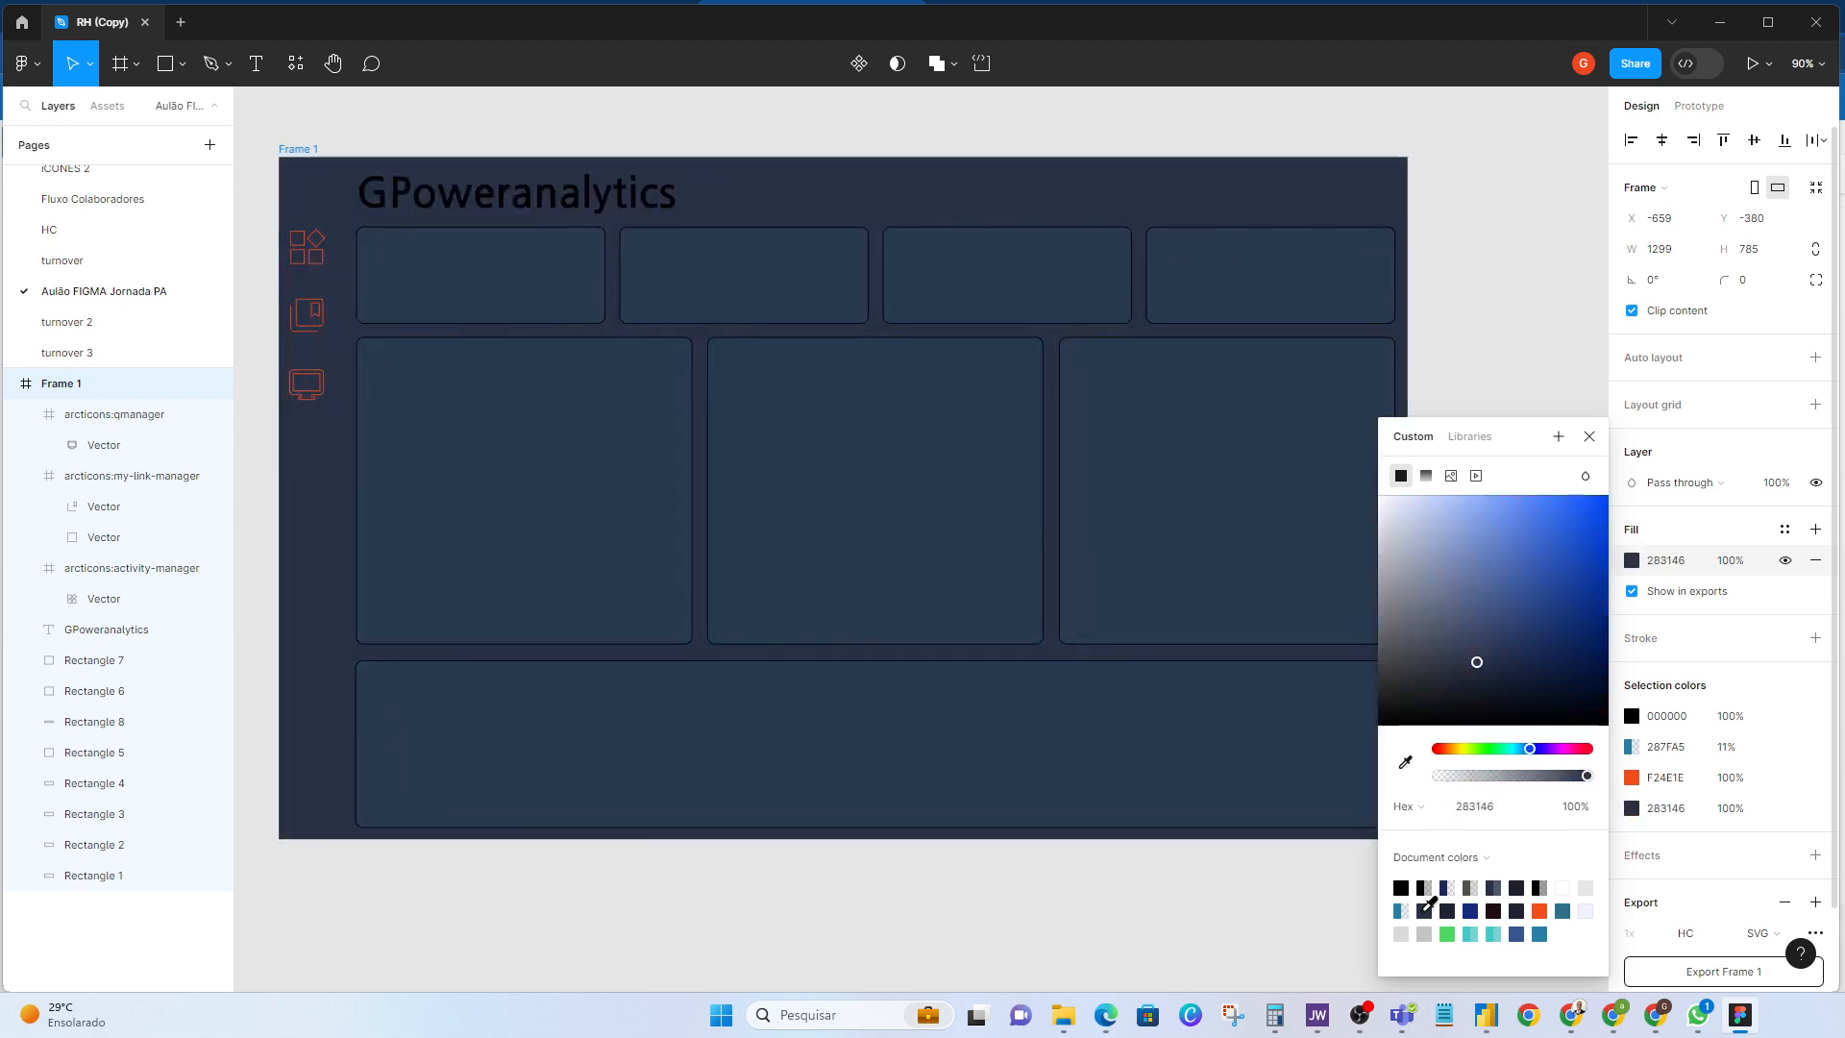
drag(1479, 665, 1448, 666)
Step: Set the fill of the GPoweranalytics title to the red E35454
click(597, 202)
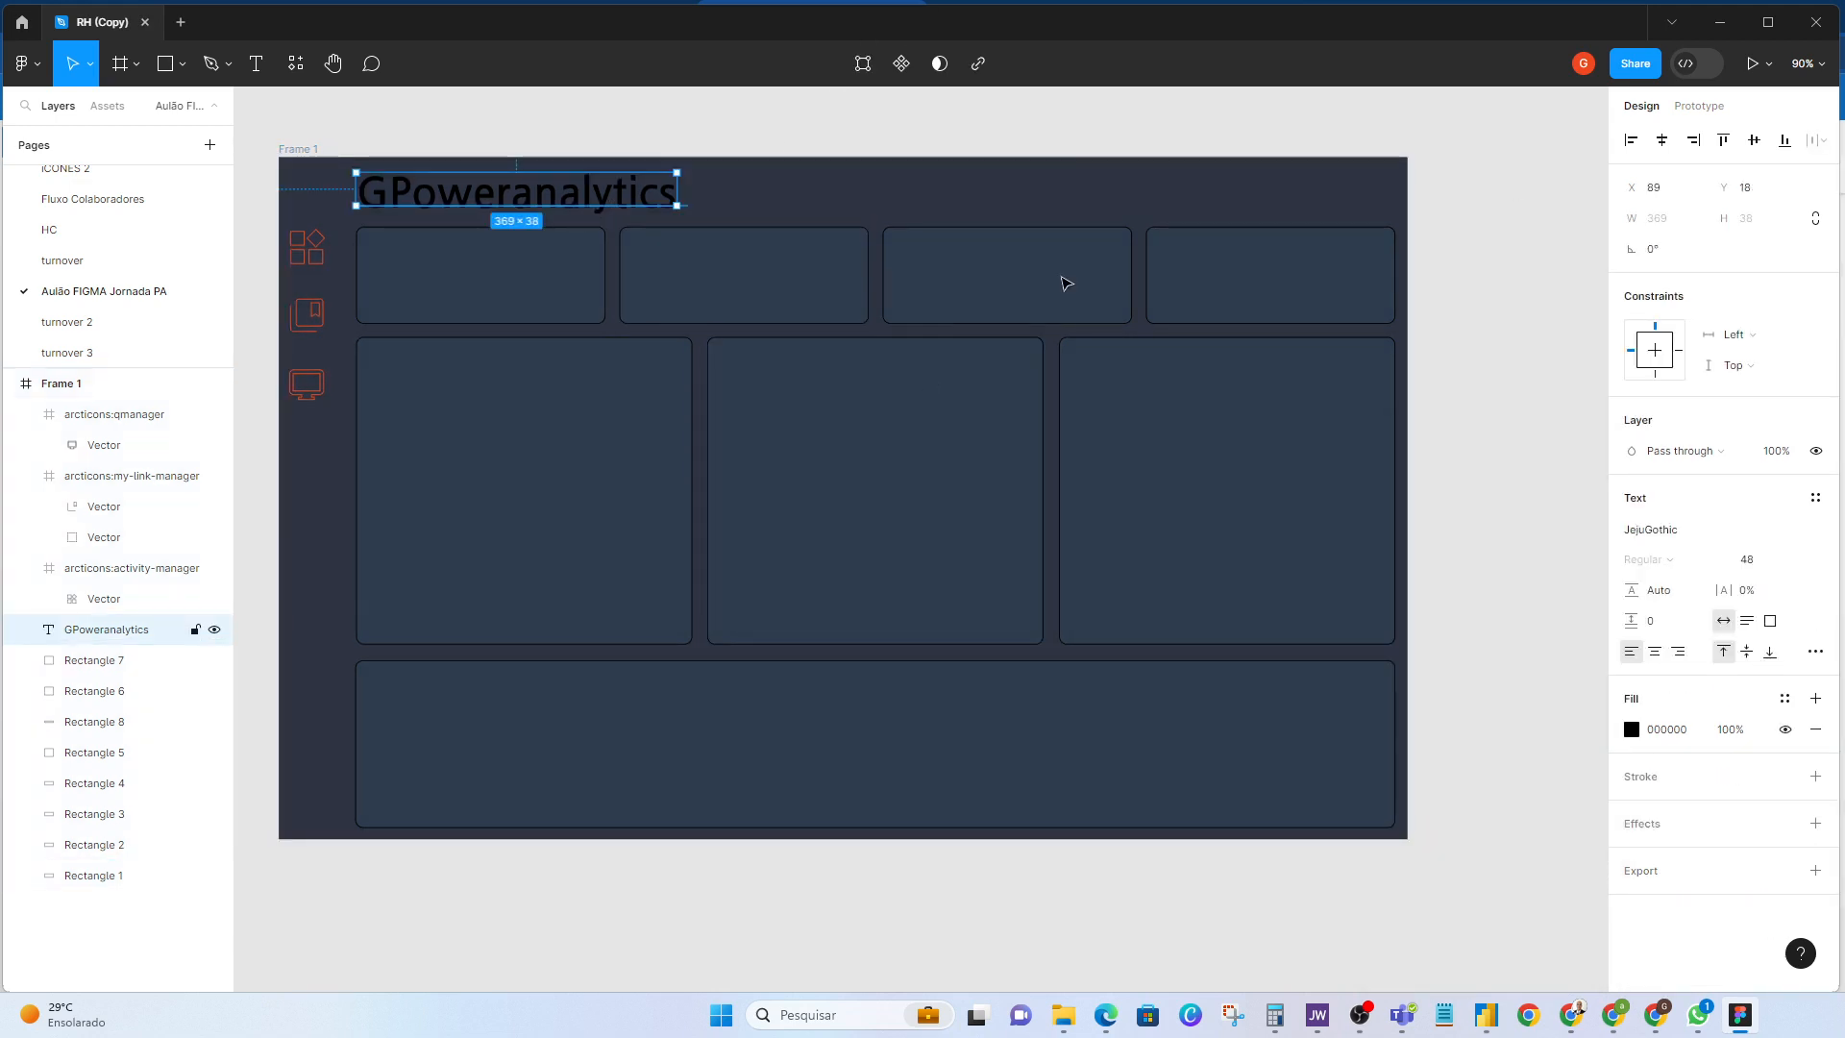
click(1633, 733)
drag(1505, 639, 1524, 528)
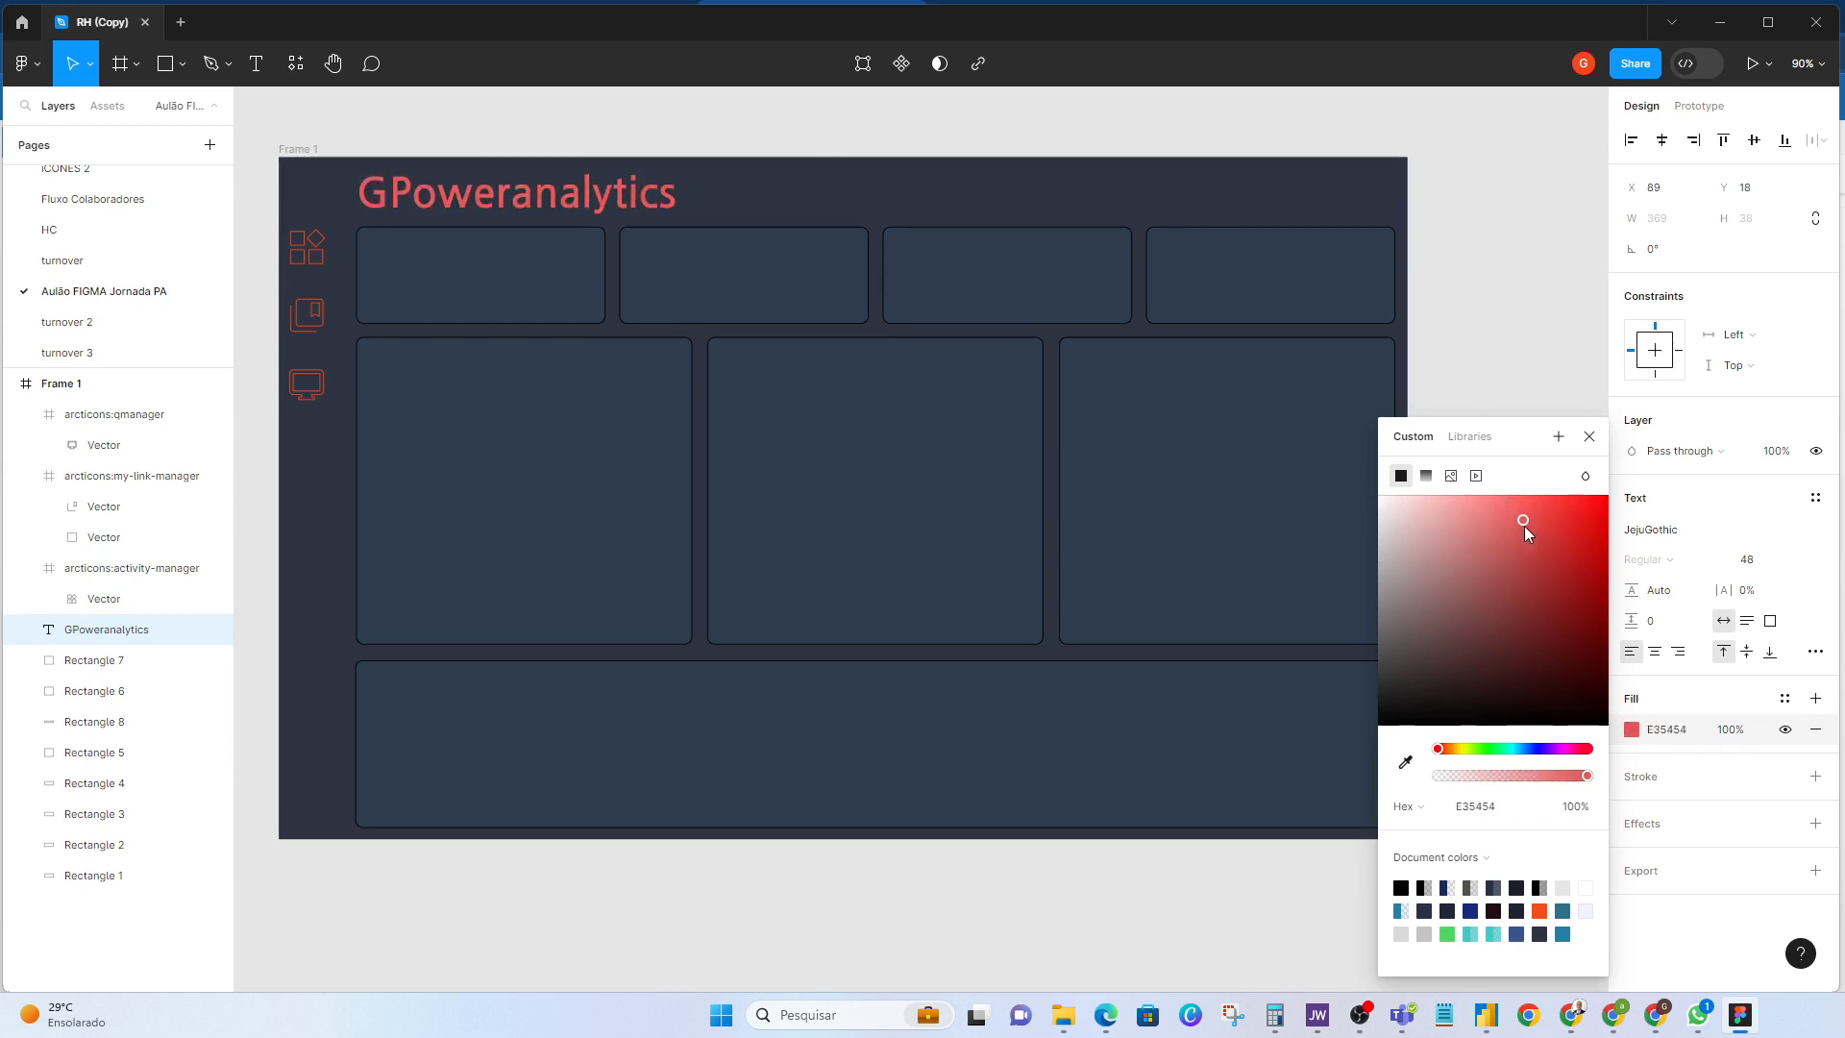
Step: Try the Italianno font on the GPoweranalytics title
click(1696, 538)
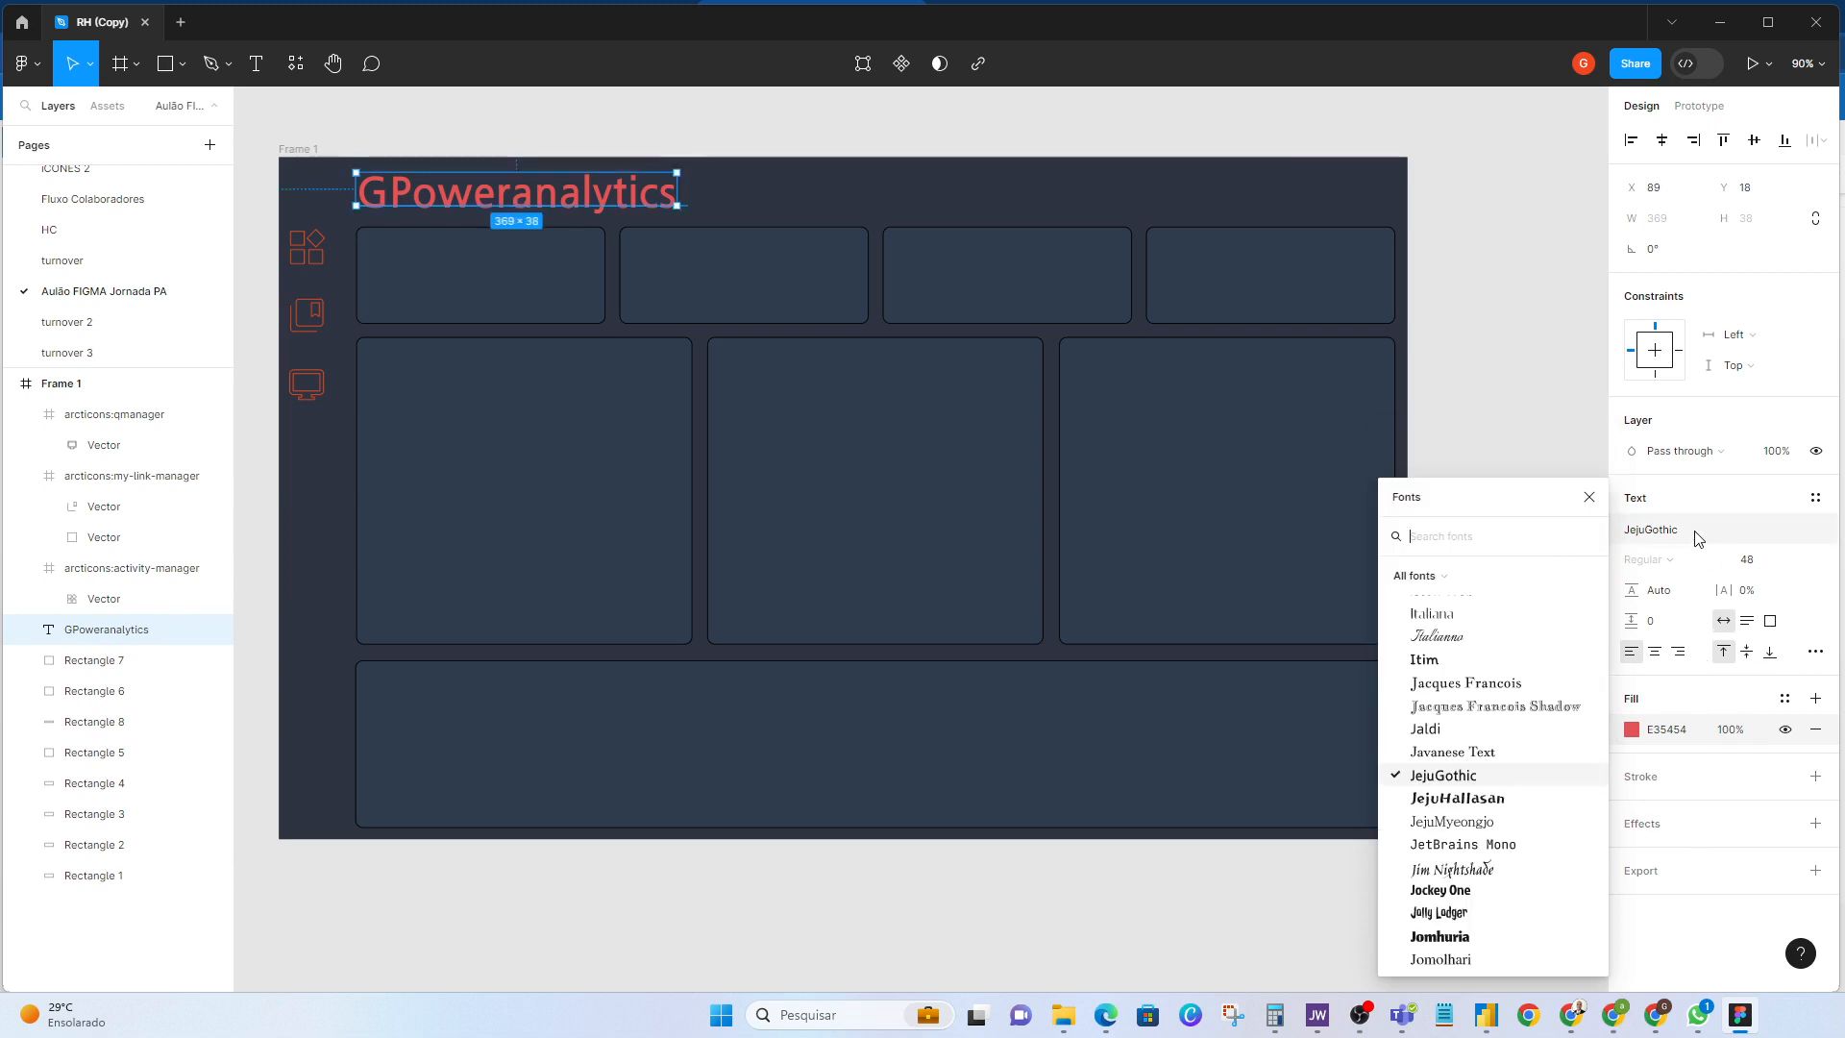
click(1441, 641)
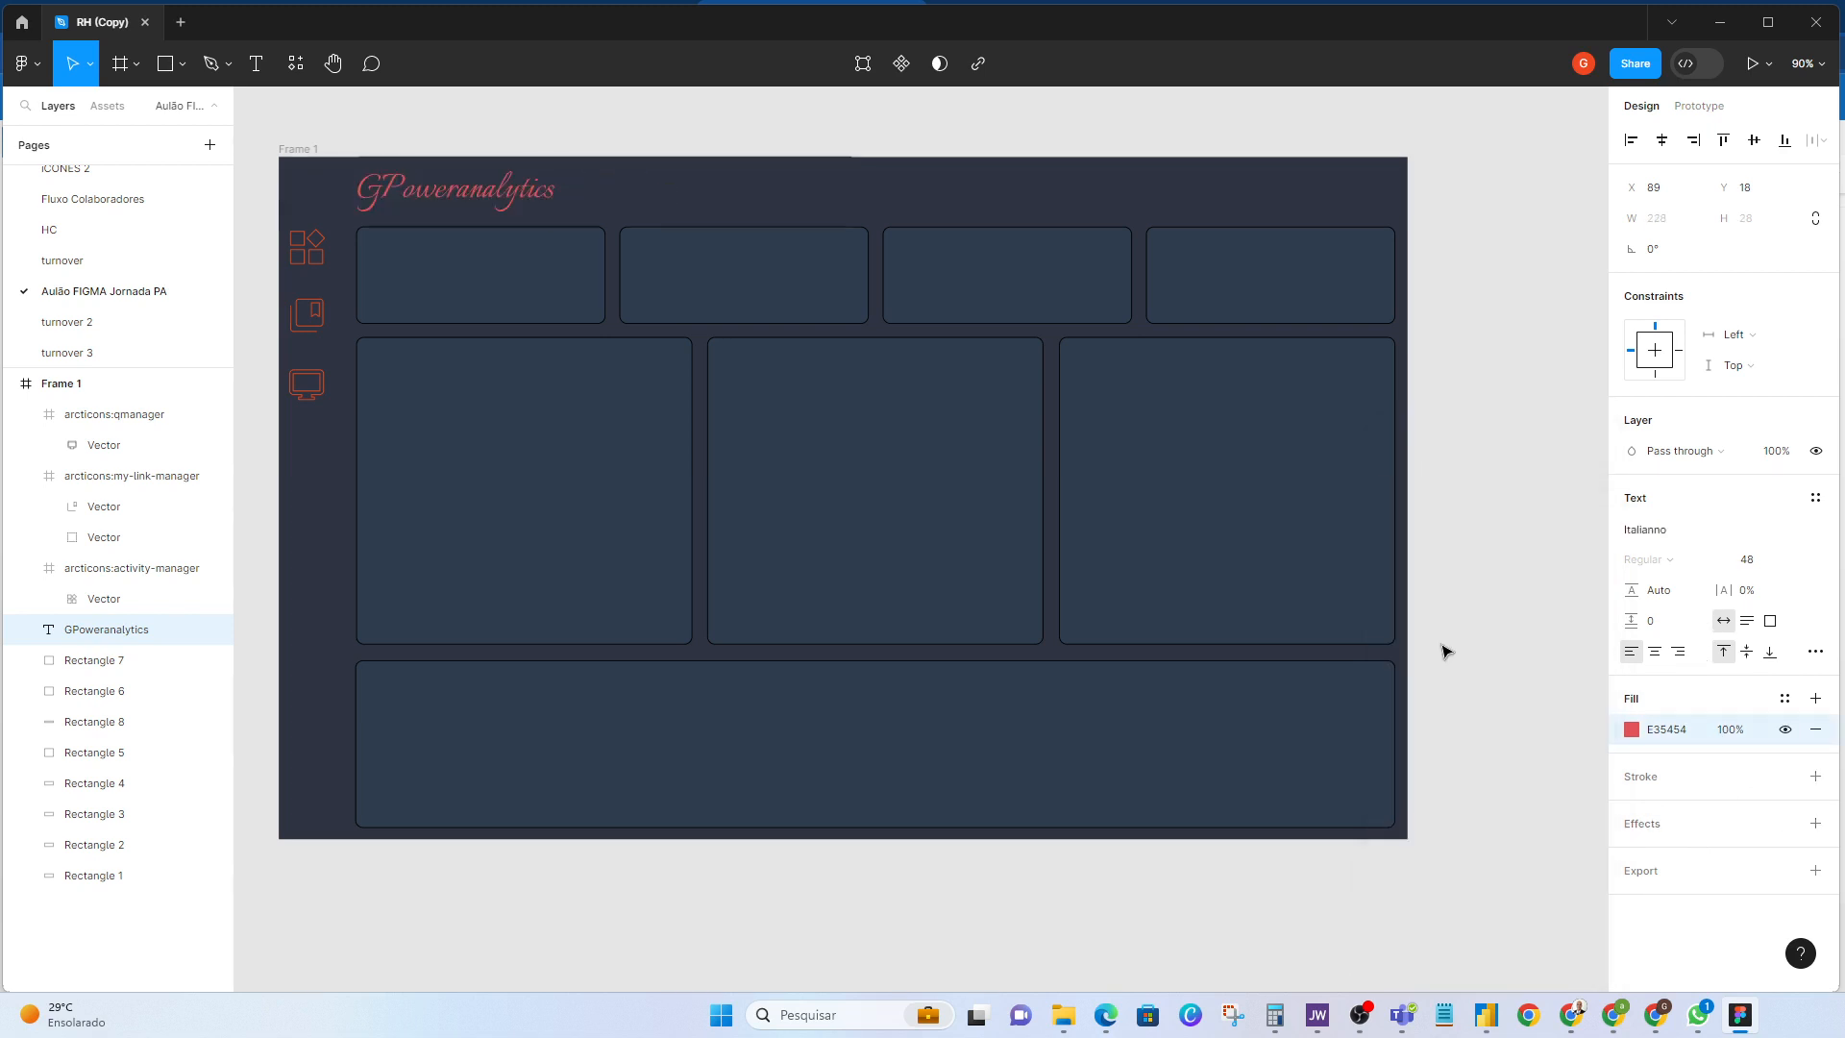
click(1720, 462)
click(1774, 529)
Step: Set the GPoweranalytics title's font to Kantumruy with the Bold weight
click(1679, 538)
scroll(1530, 809, down, 2)
scroll(1530, 810, down, 5)
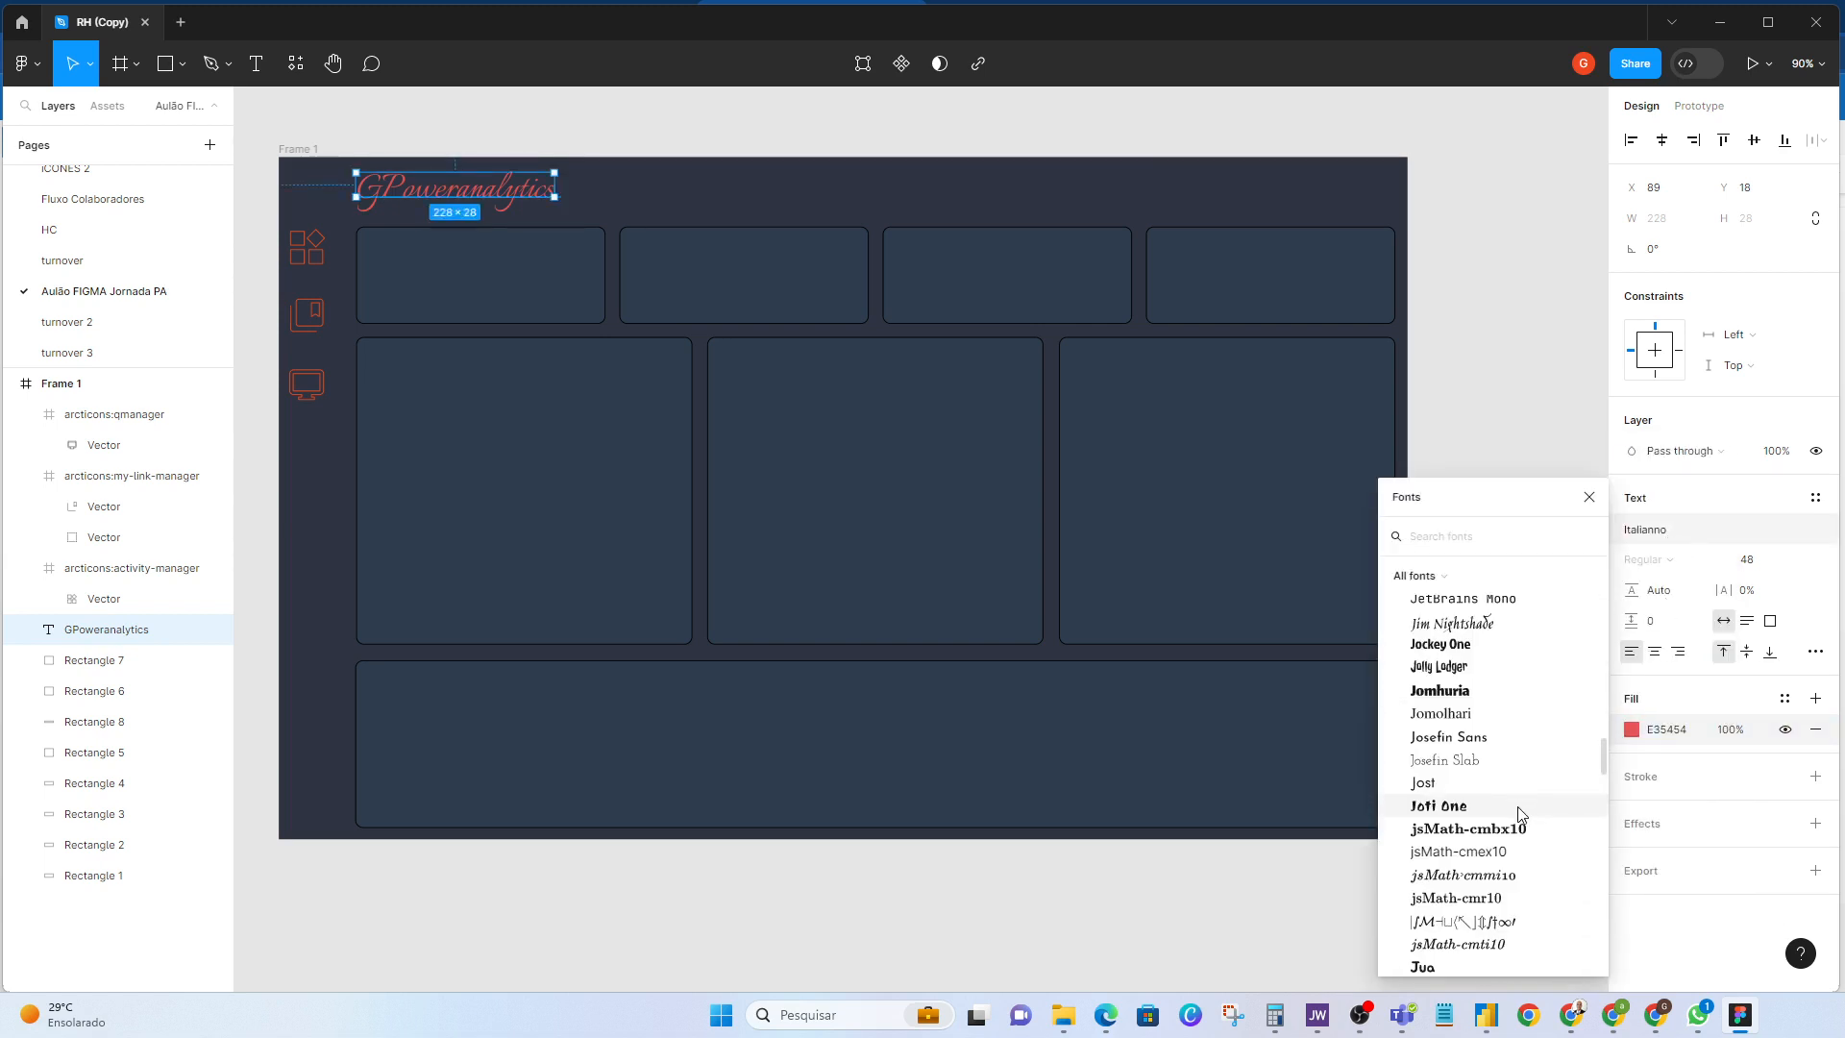
scroll(1494, 923, down, 7)
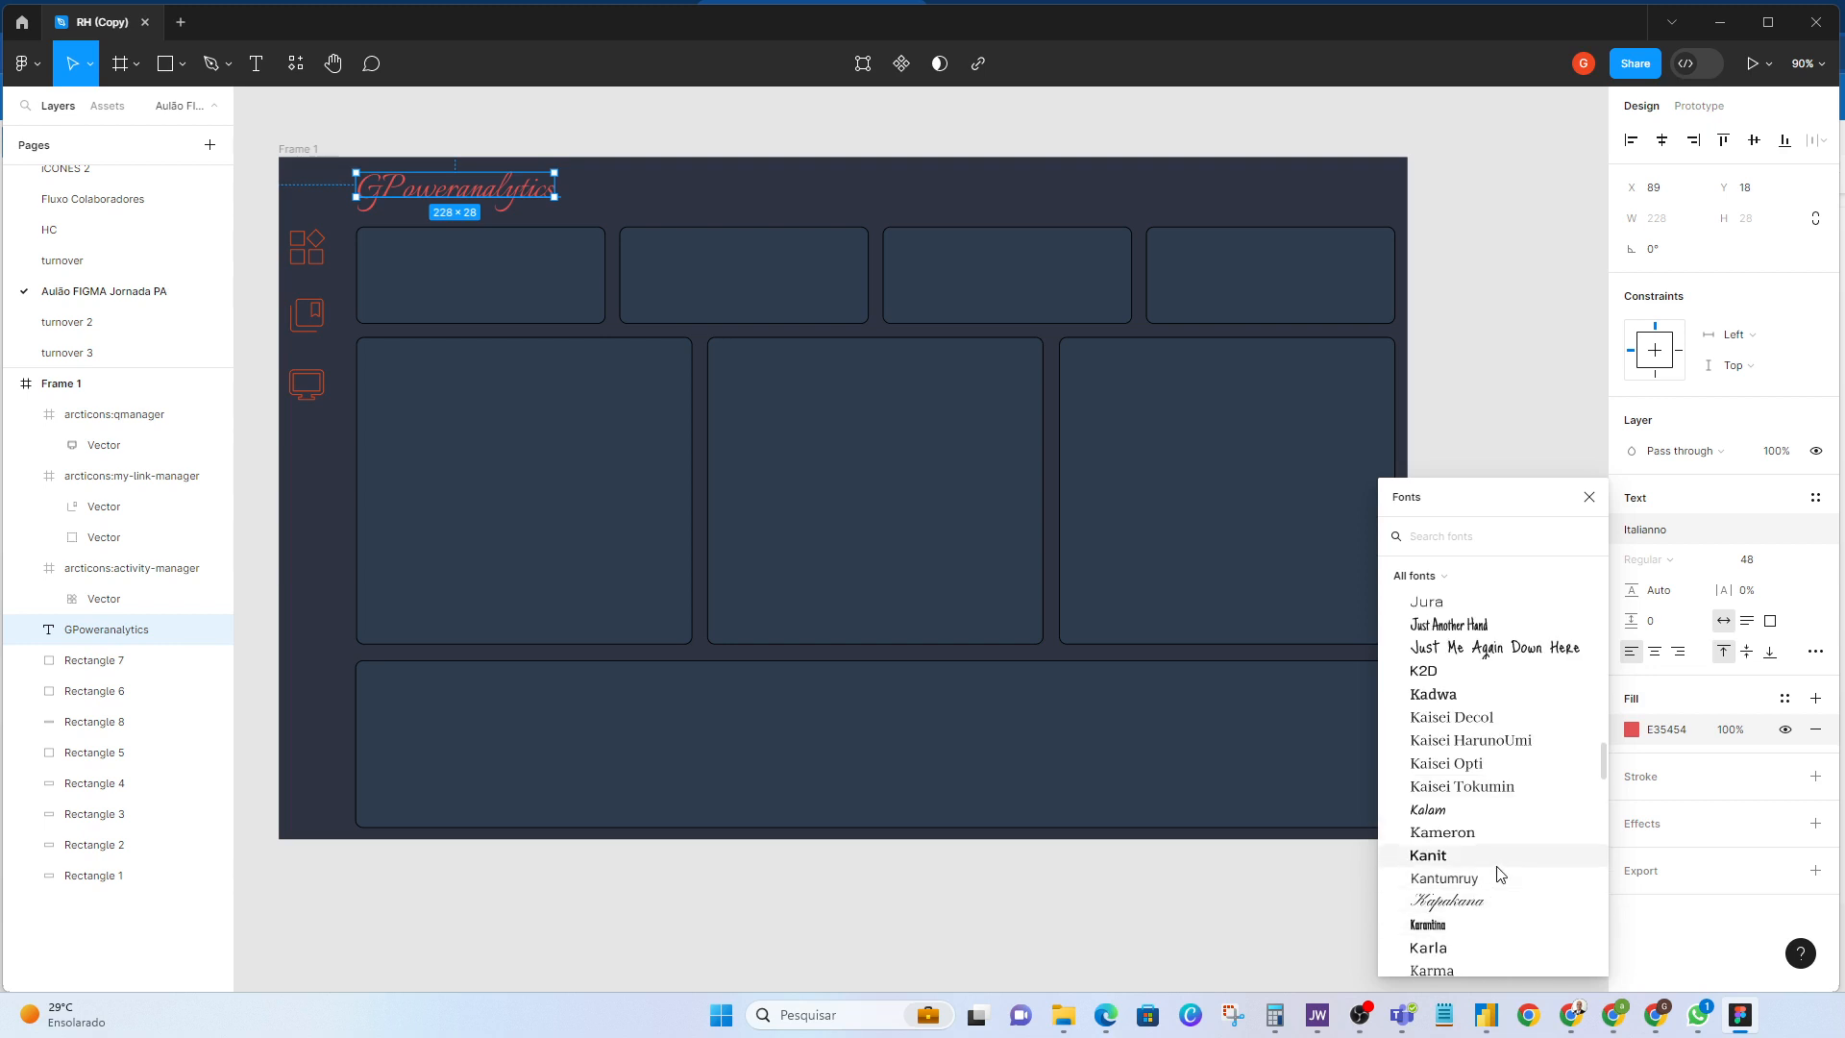
click(1486, 882)
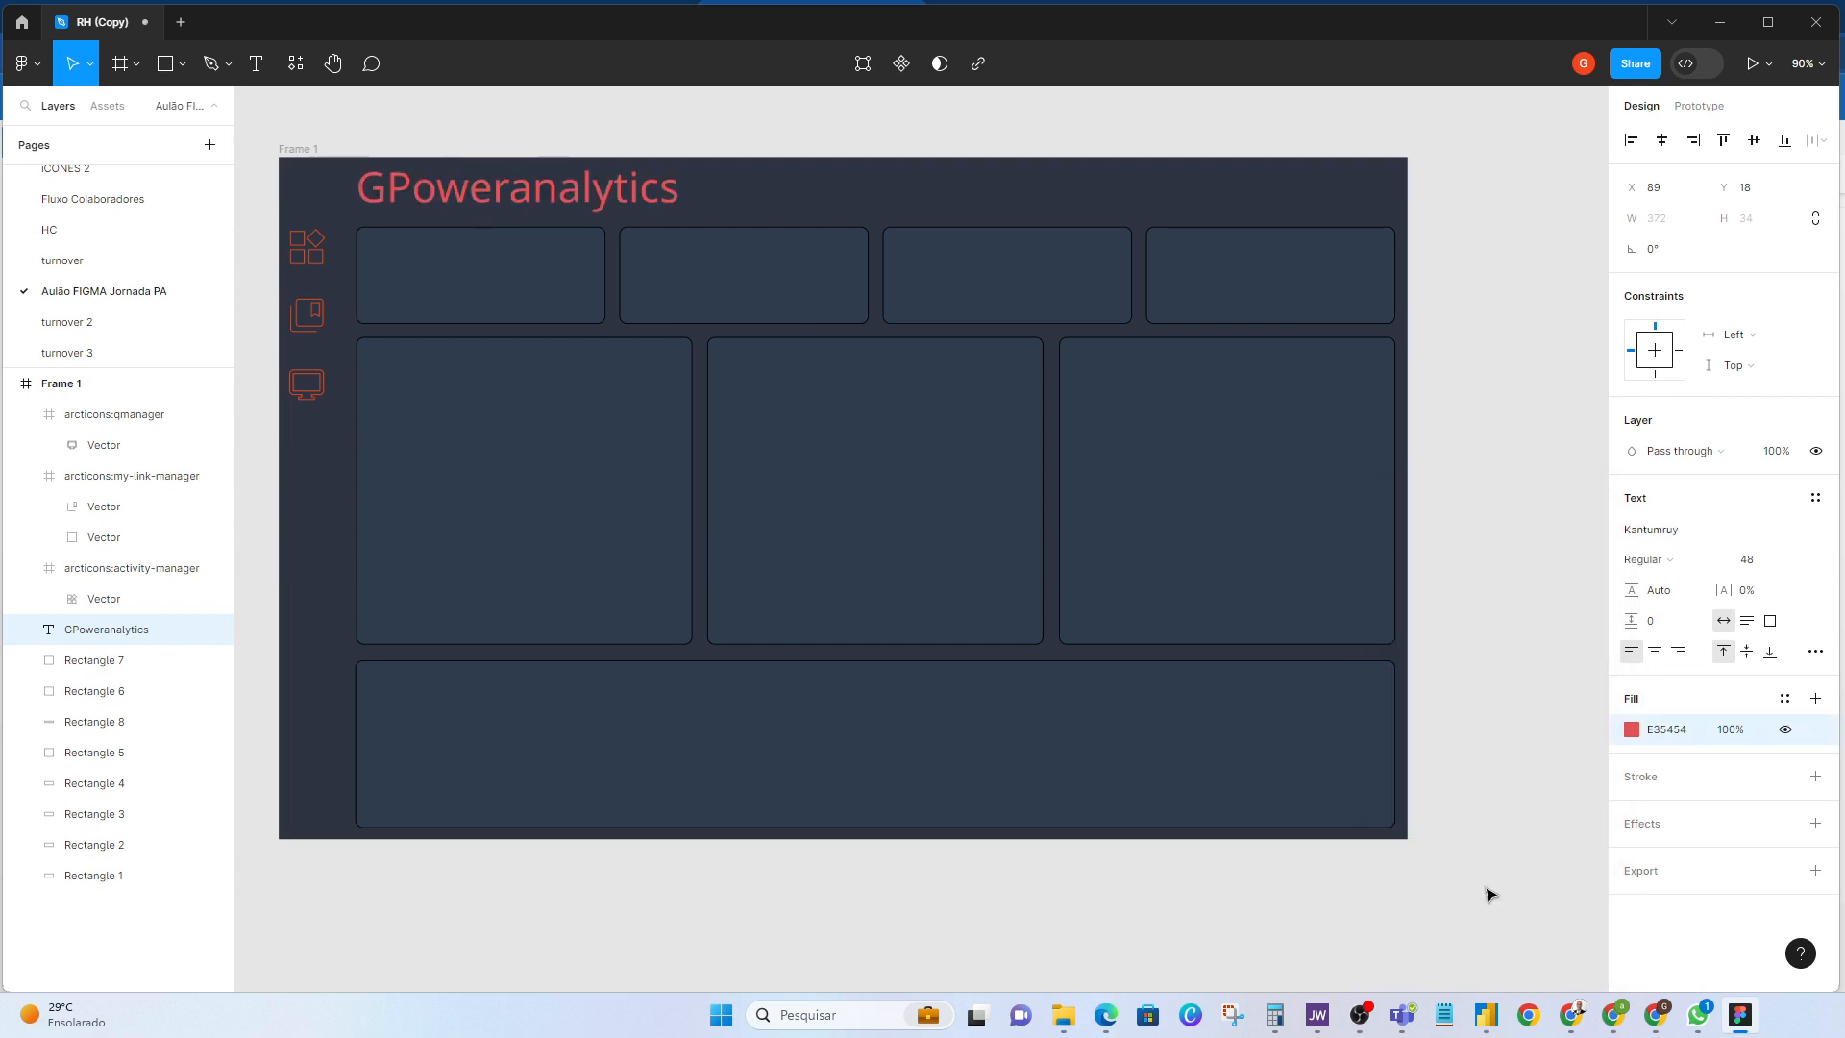
click(1678, 566)
click(1676, 582)
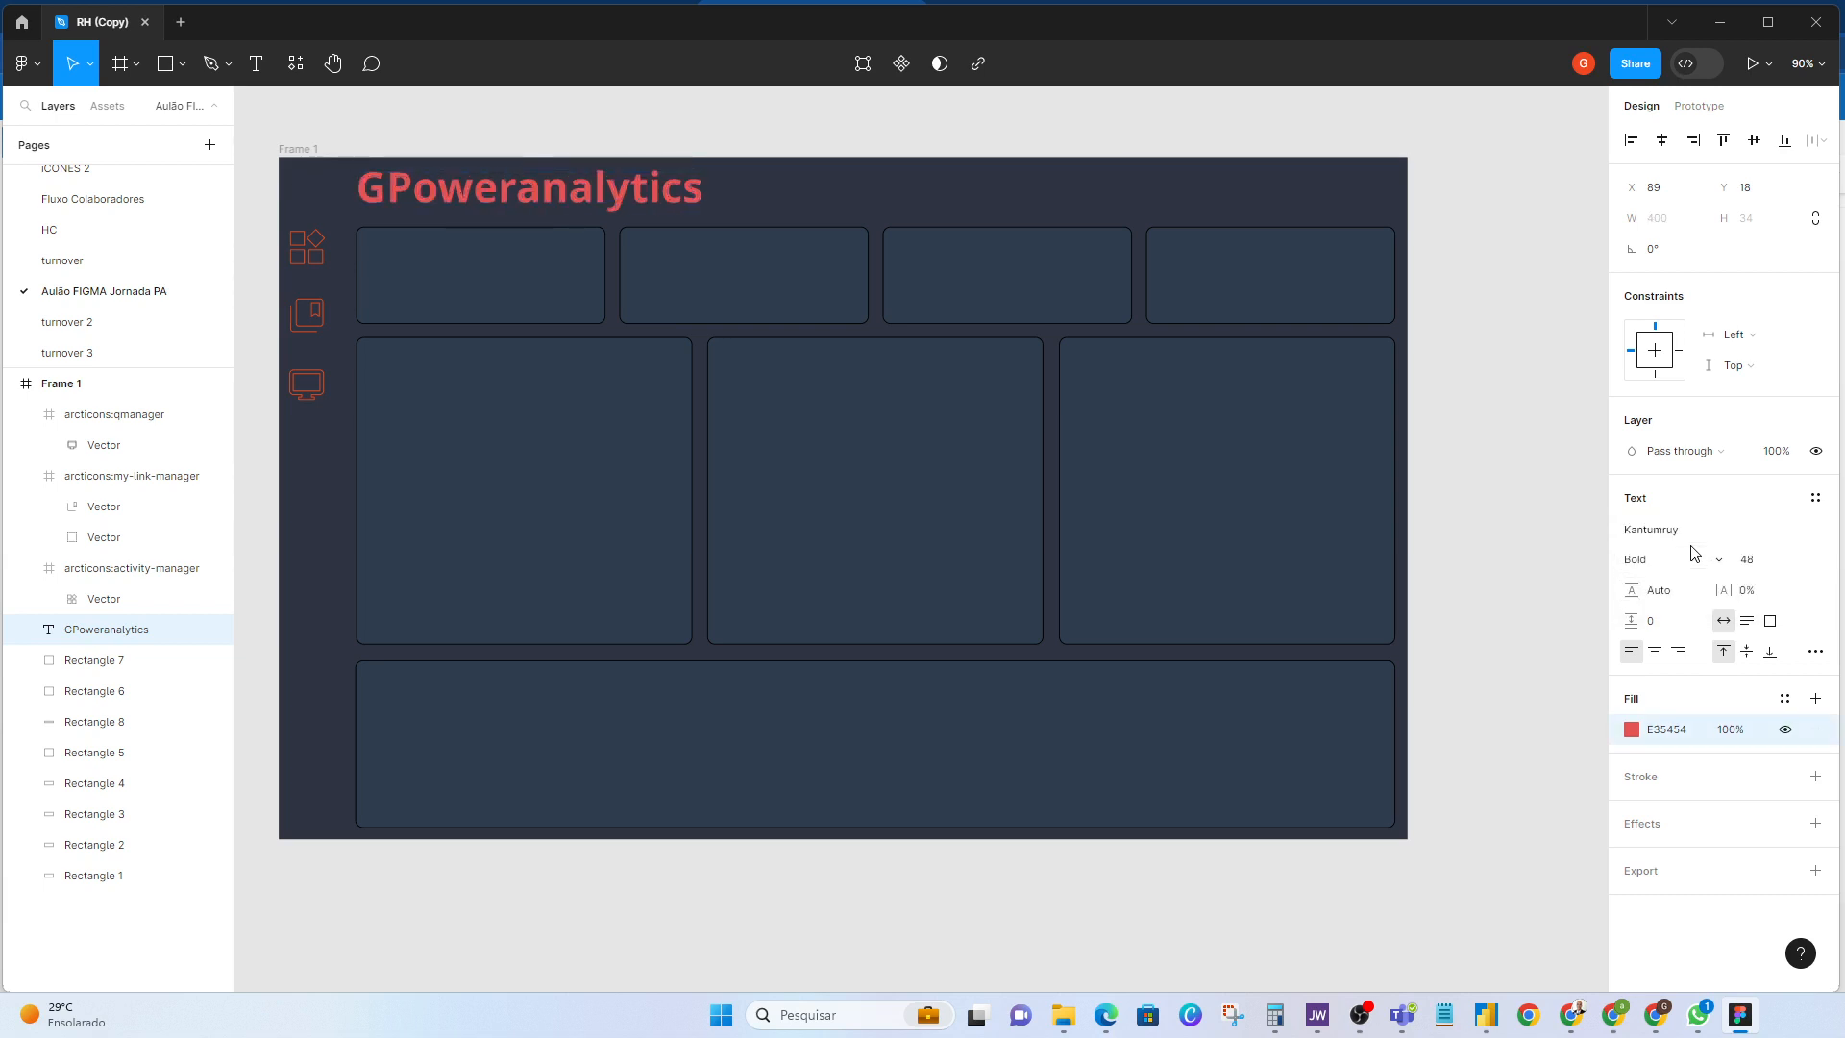
Step: Set the GPoweranalytics title's font weight to Light
click(1691, 557)
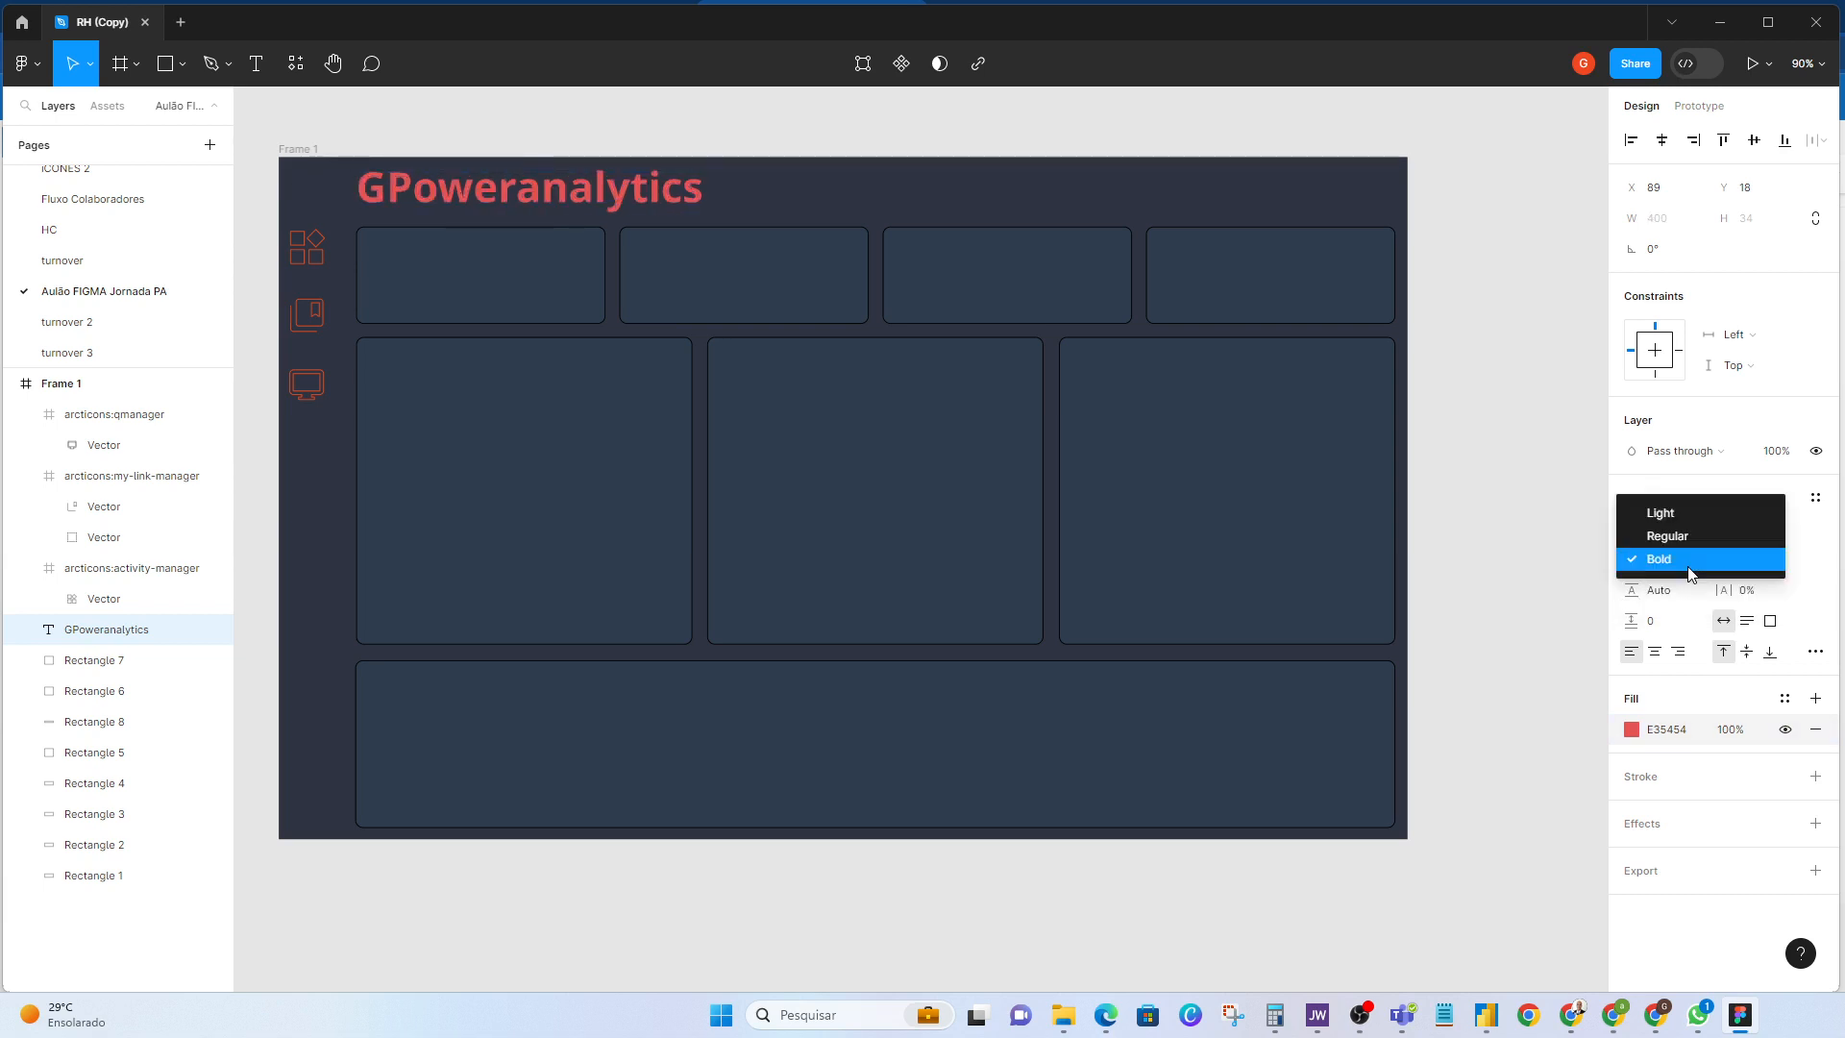
click(1818, 602)
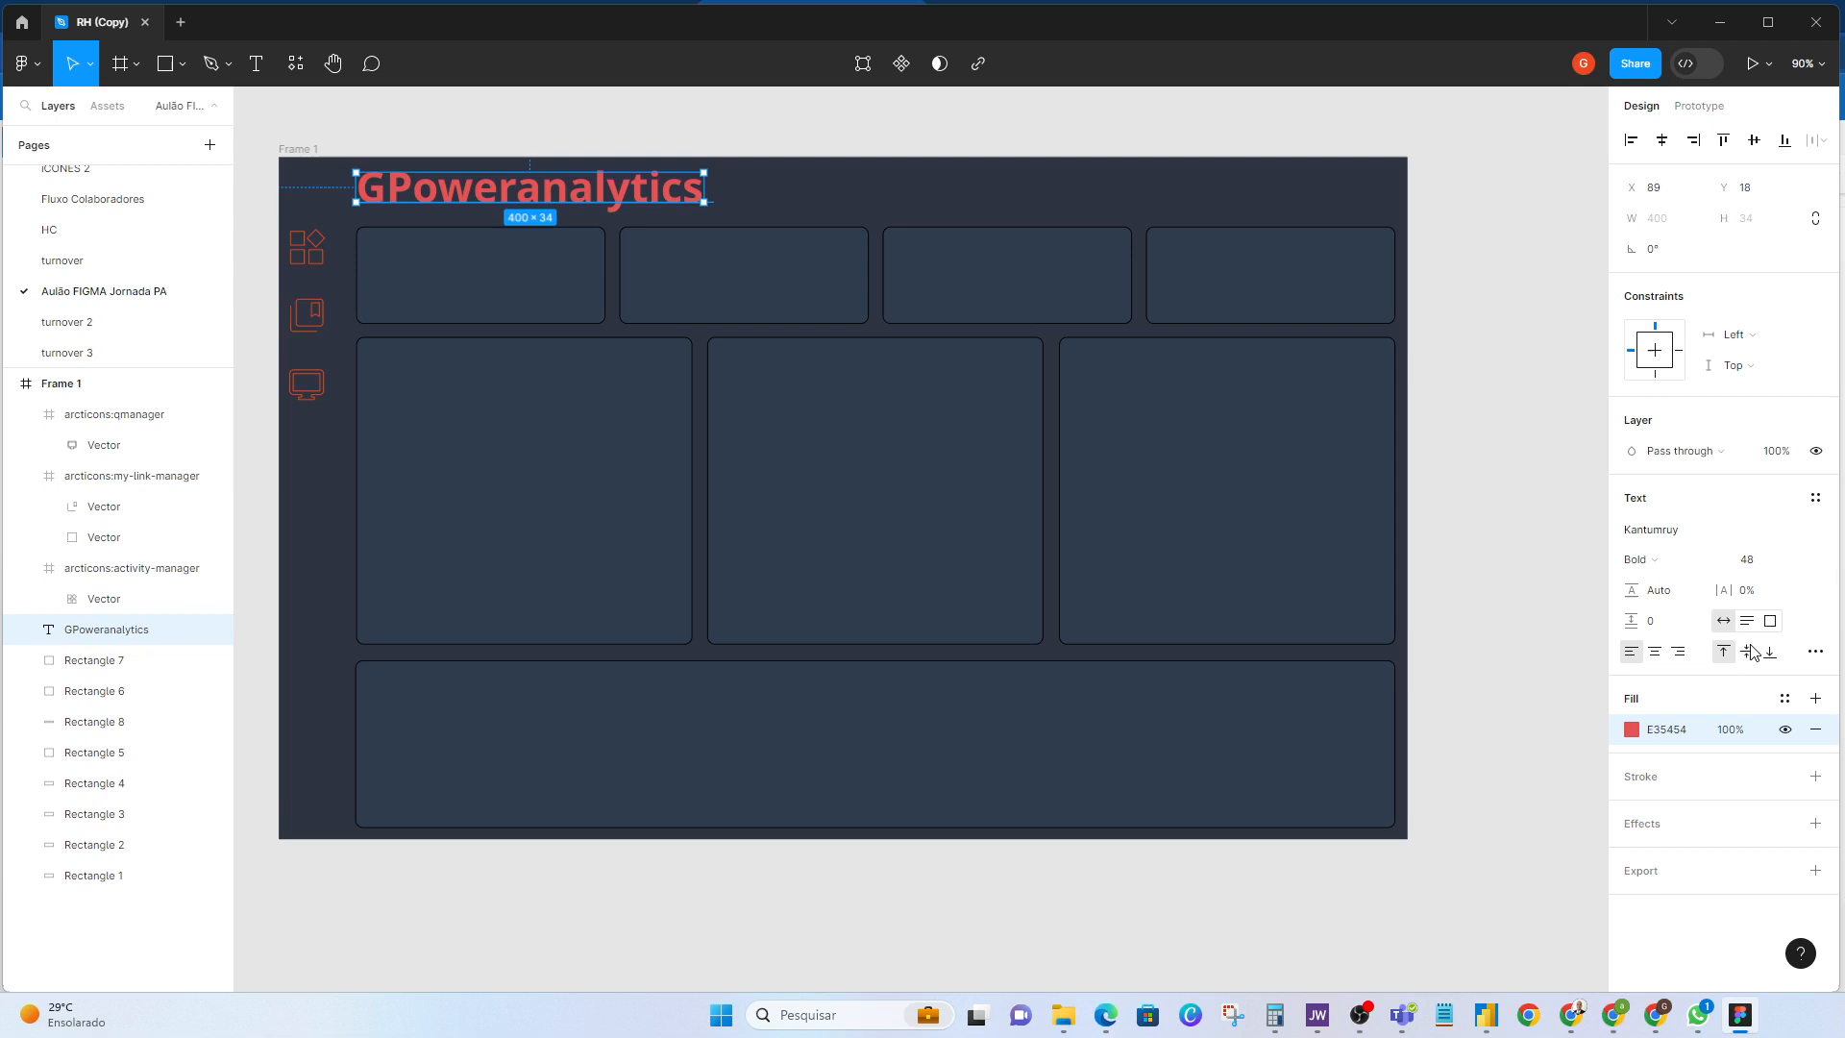
click(1671, 593)
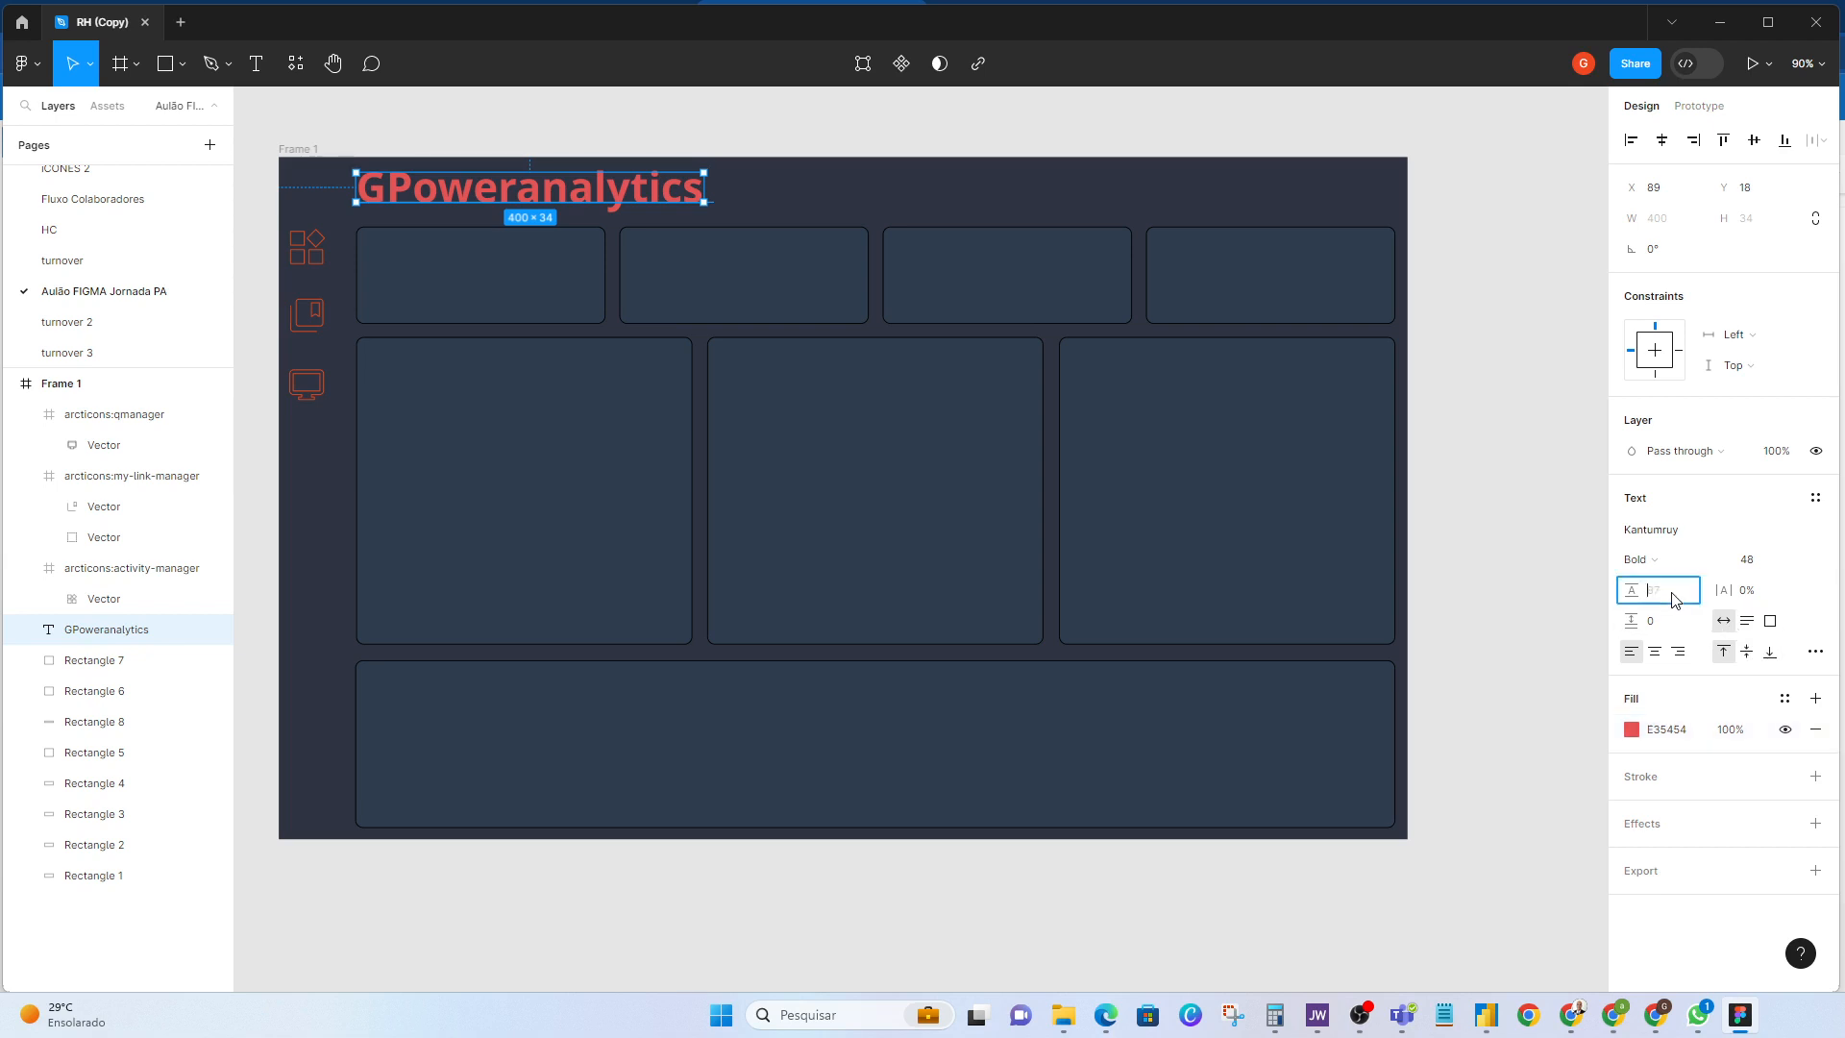
click(1823, 594)
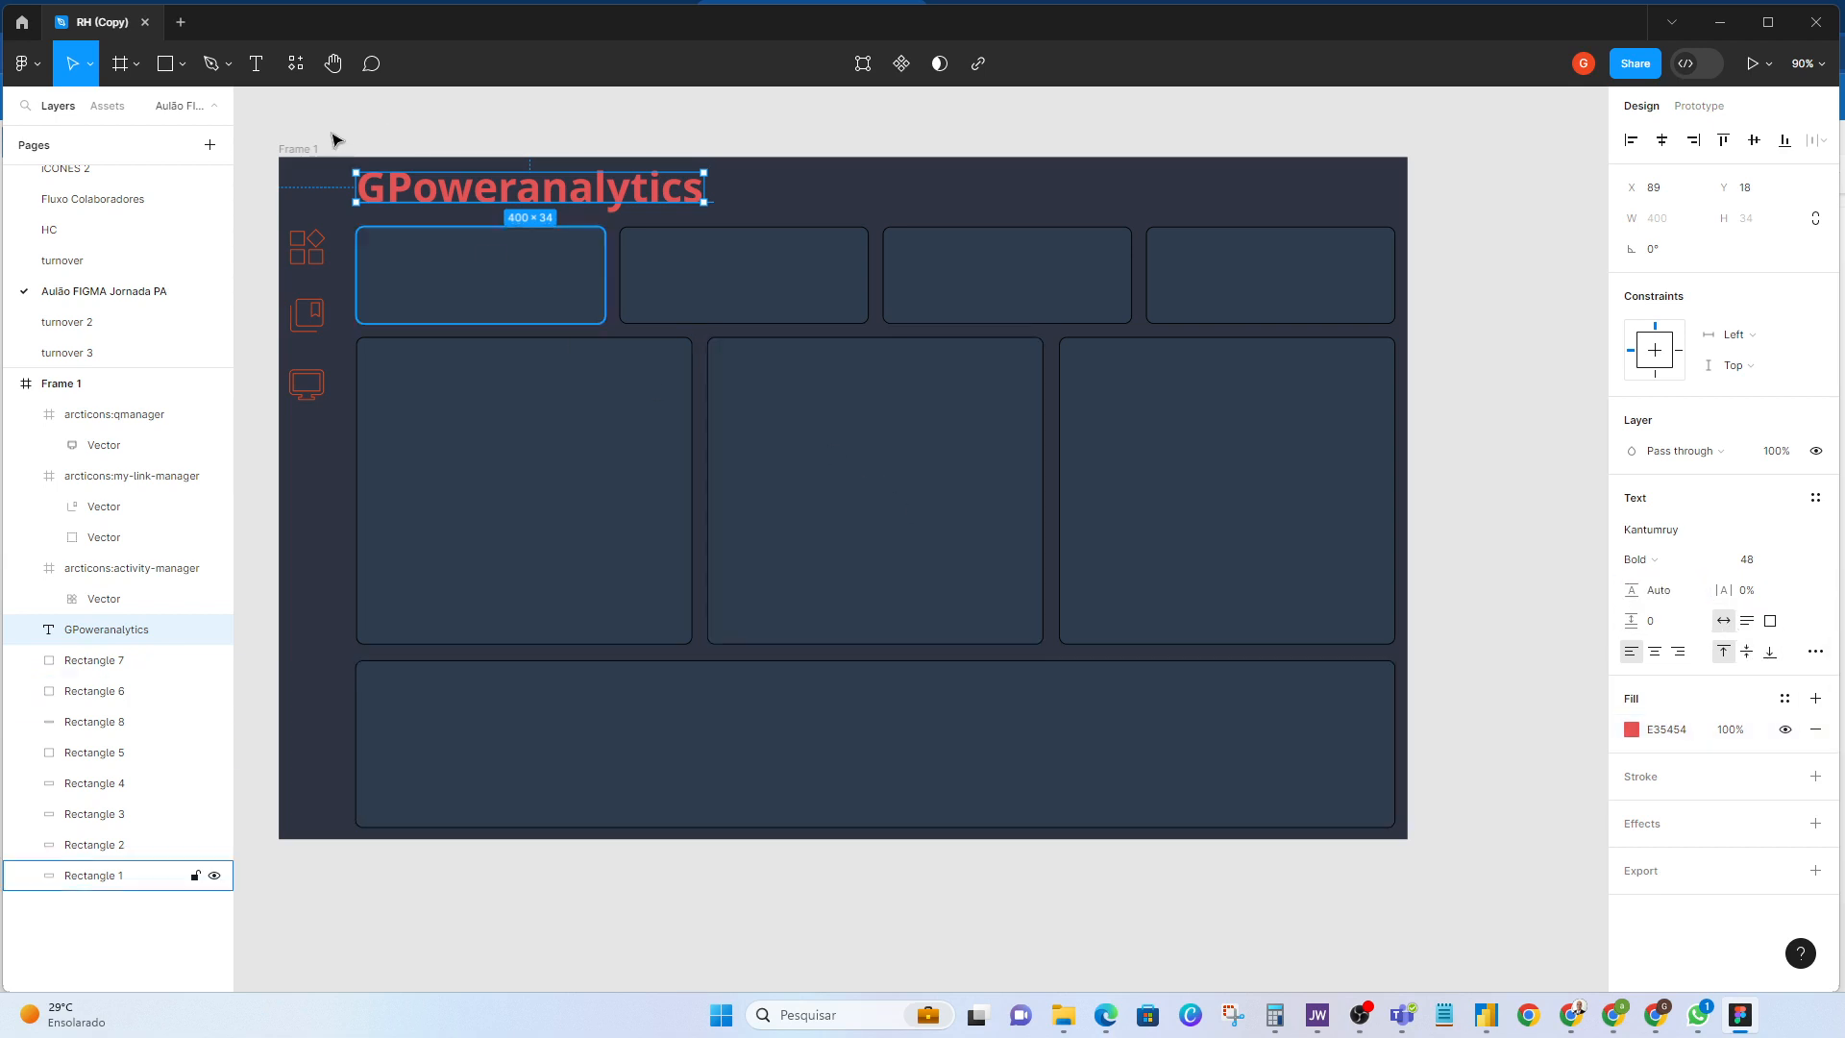
click(1648, 565)
click(1662, 515)
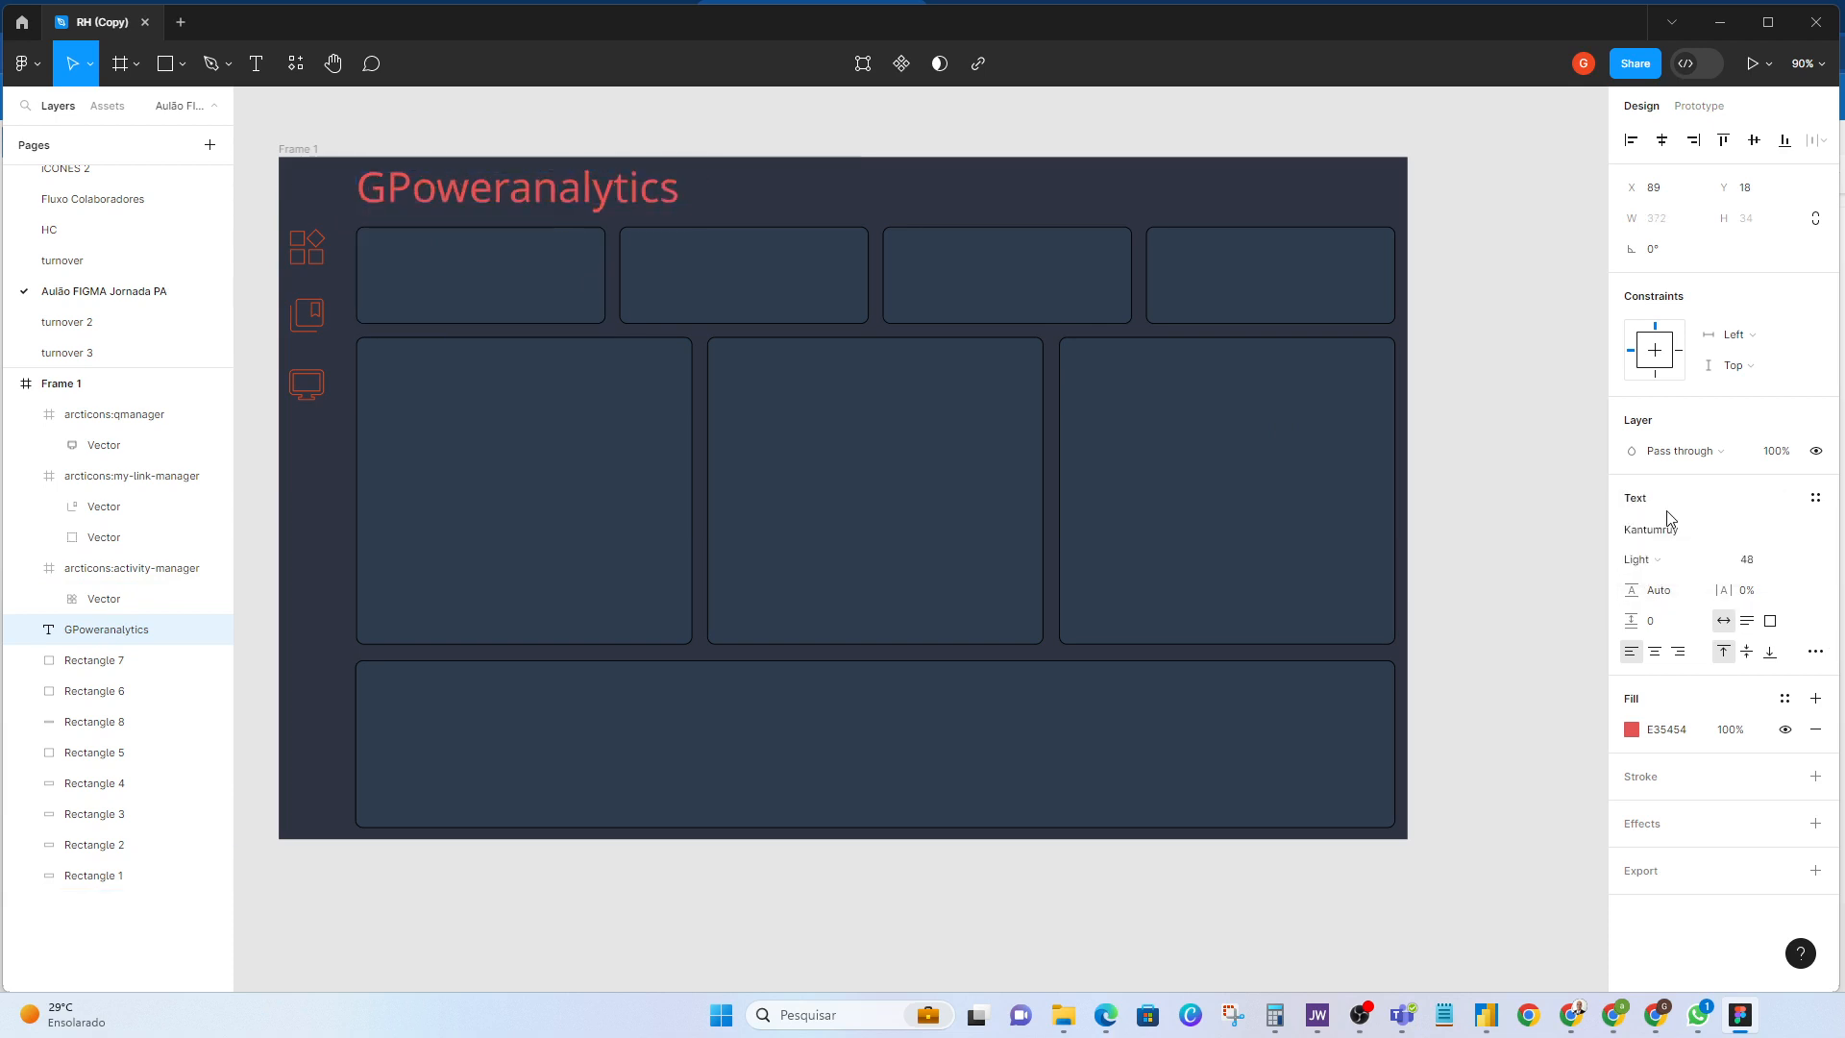
click(1538, 542)
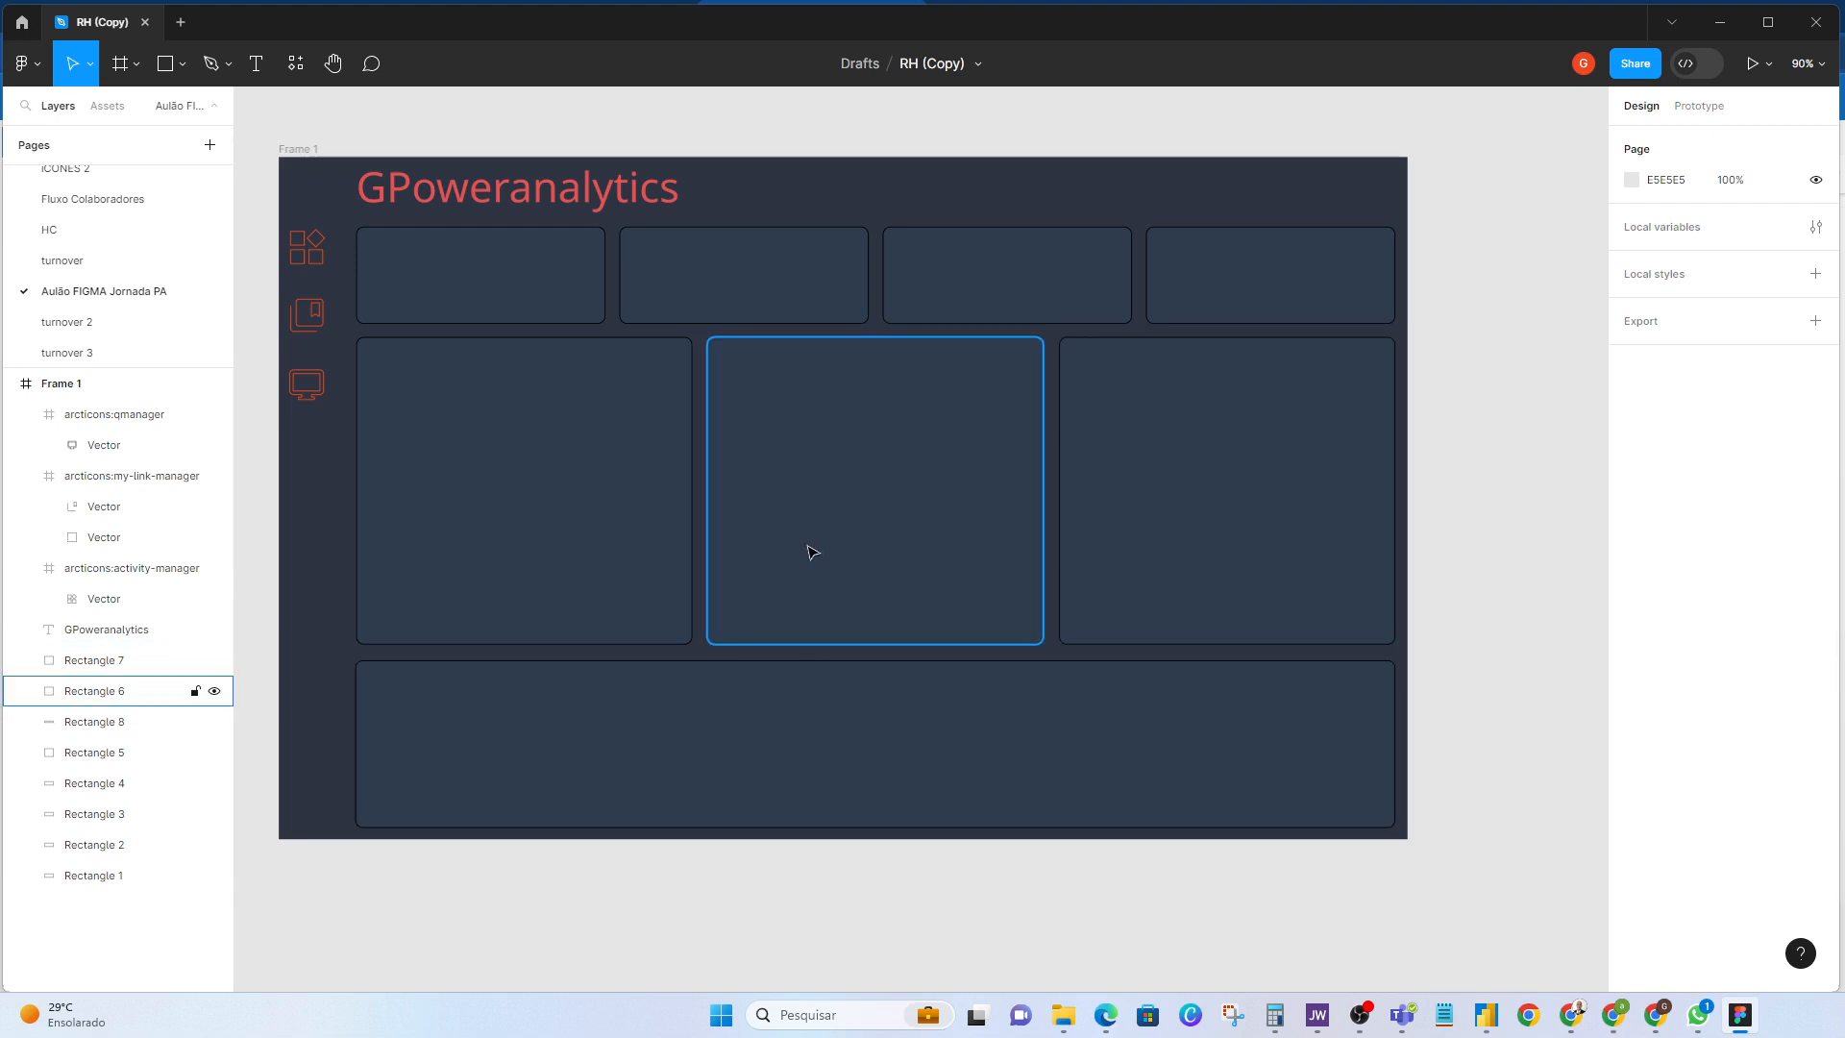
Step: Give all eight card and chart rectangles a 287FA5 stroke at 26% opacity, aligned Outside
click(544, 275)
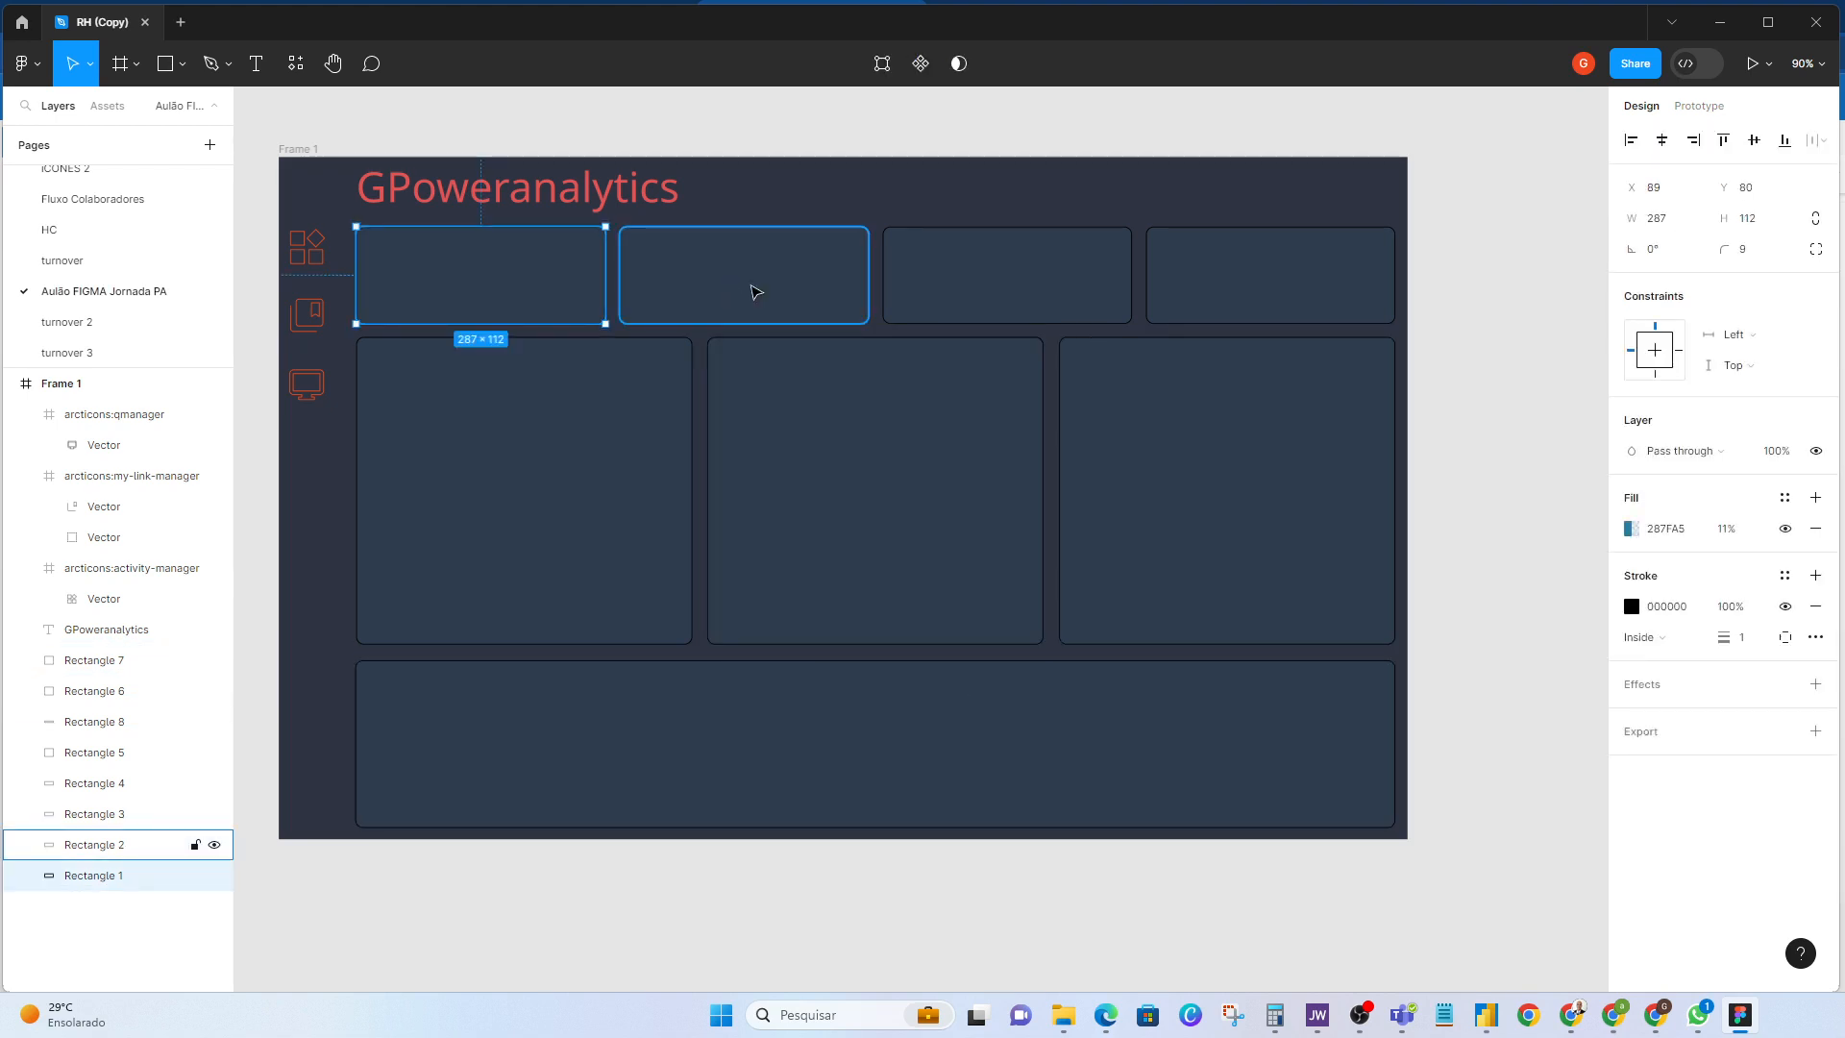
shift+click(753, 288)
shift+click(967, 291)
shift+click(1198, 292)
shift+click(576, 471)
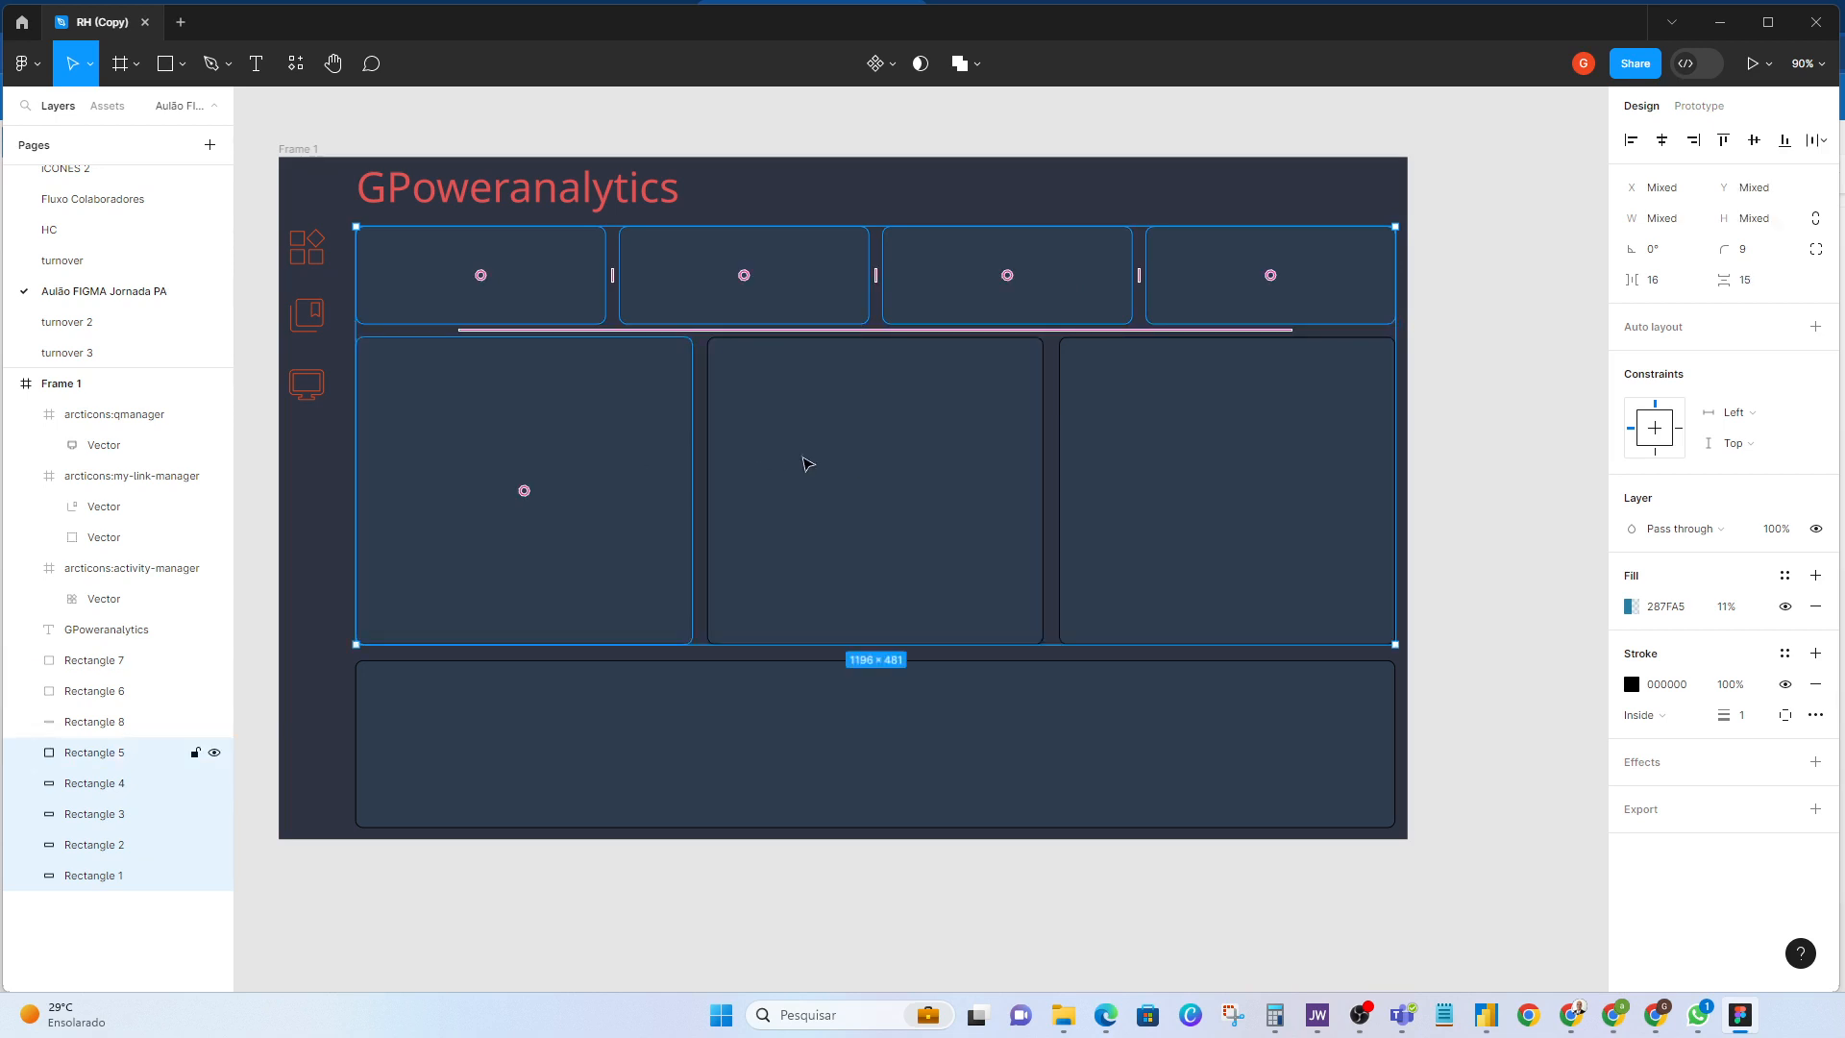
shift+click(1036, 483)
shift+click(1105, 610)
shift+click(1021, 746)
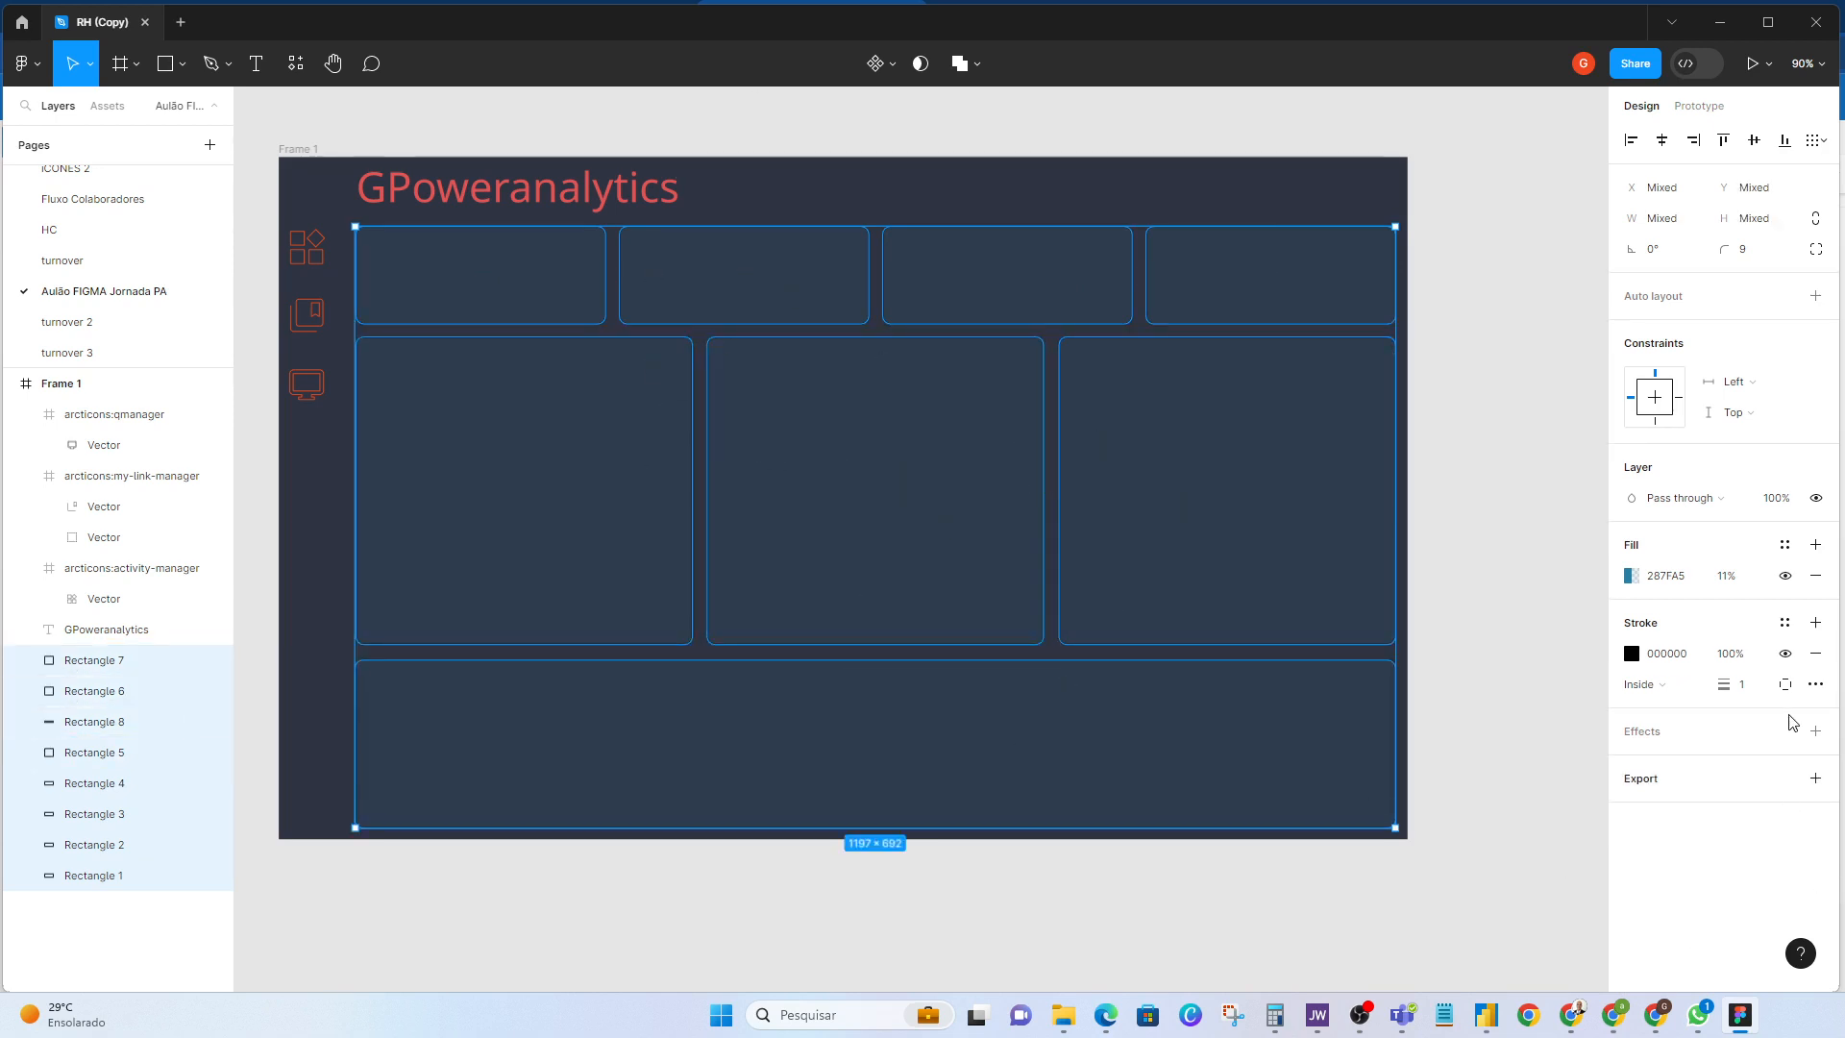
click(1632, 654)
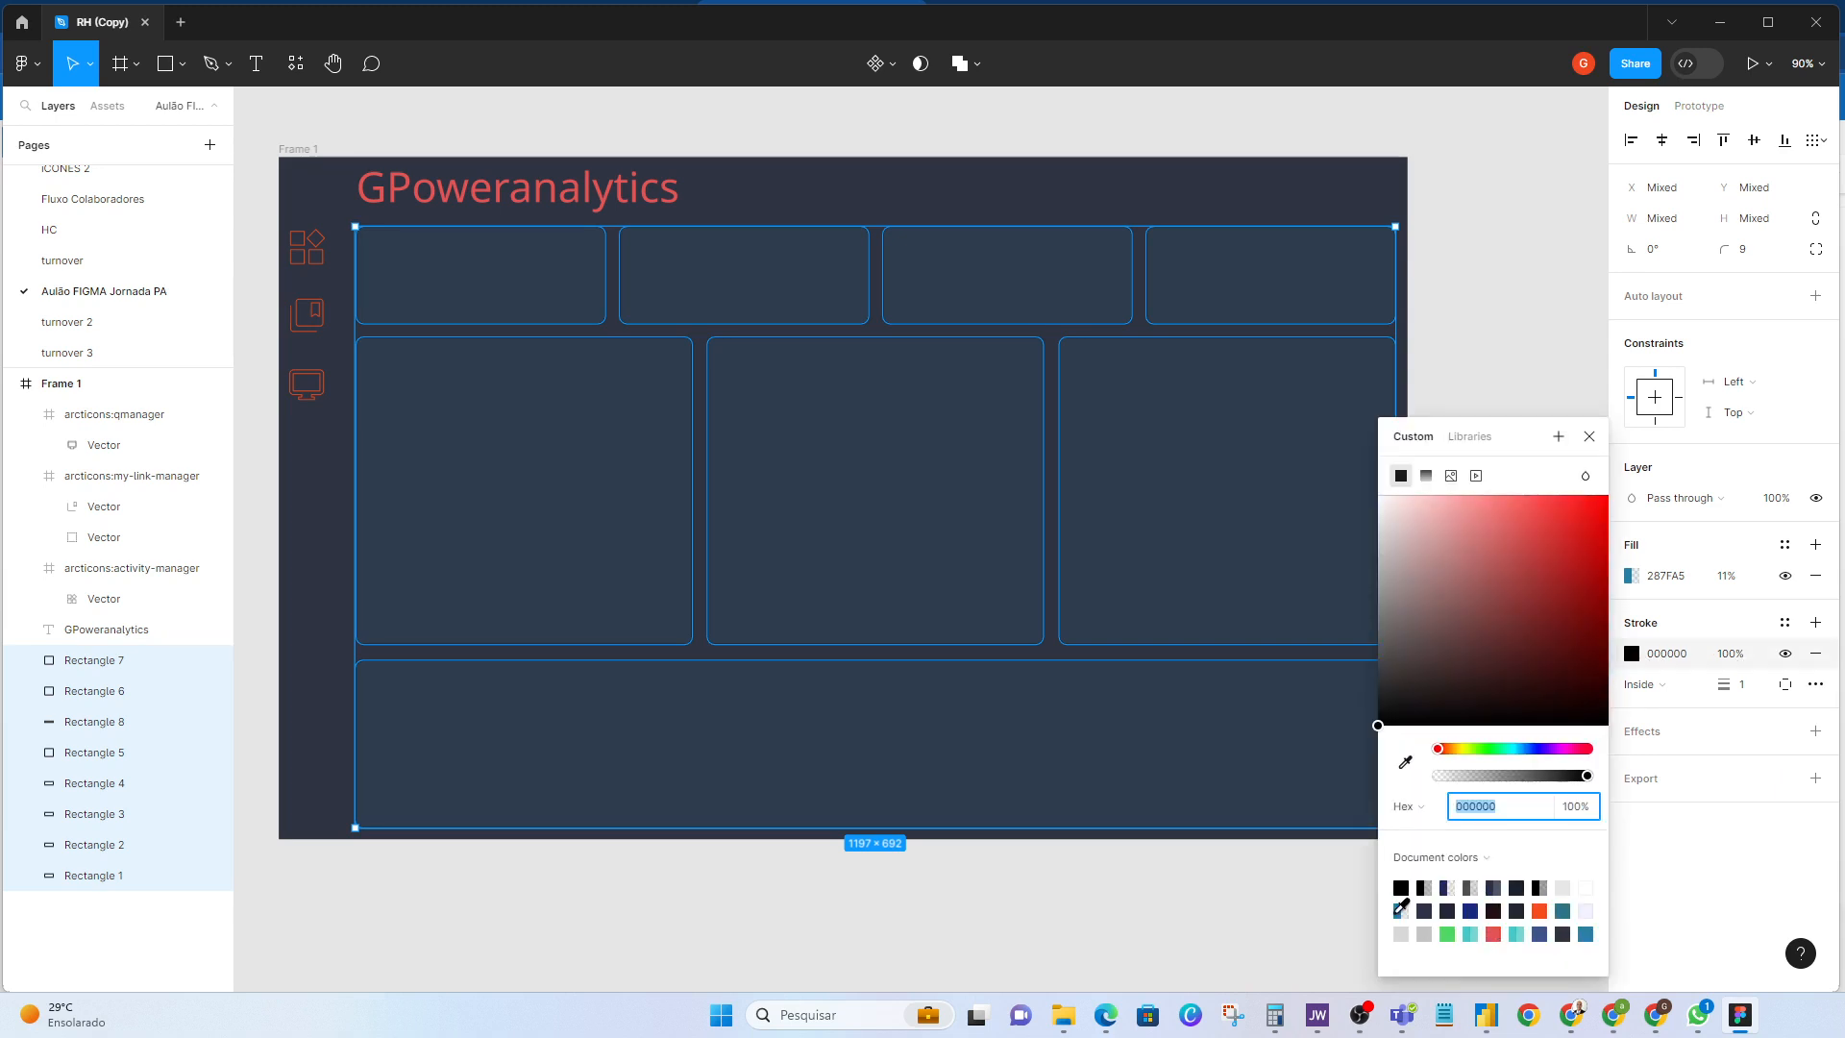
click(1400, 910)
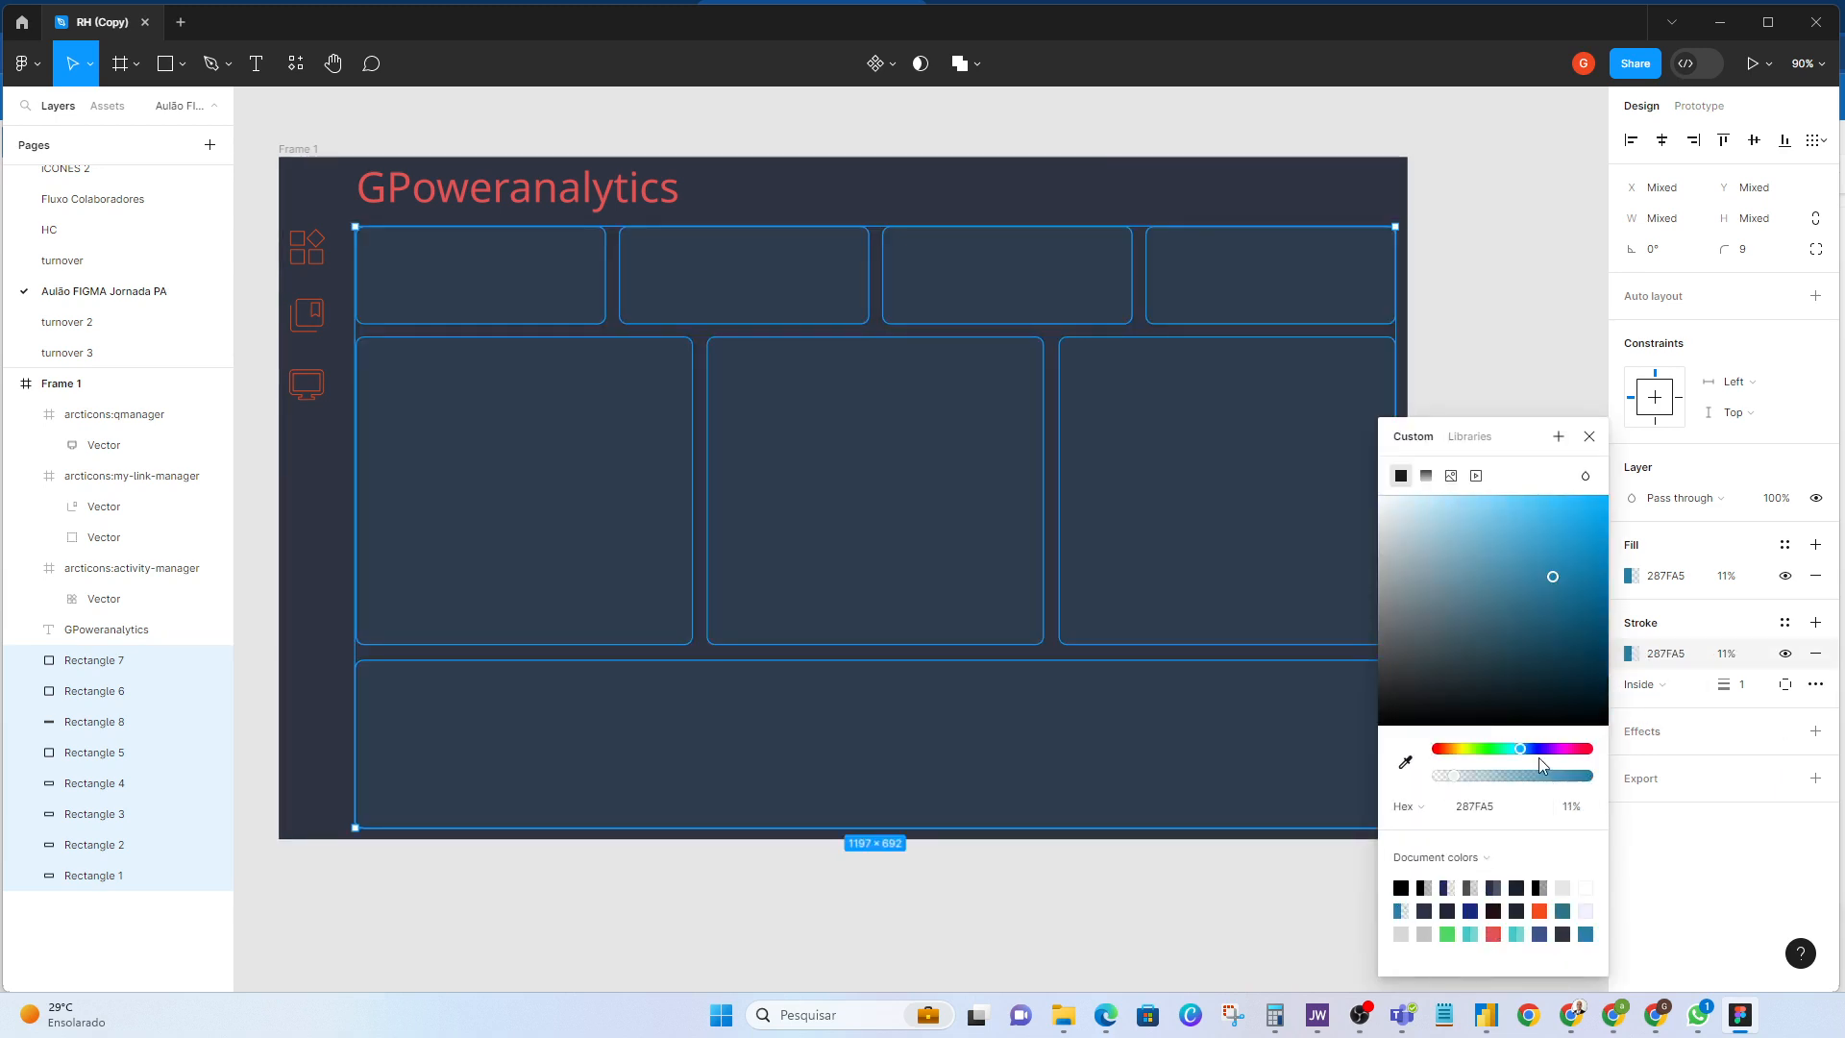
drag(1455, 775, 1477, 780)
click(1741, 696)
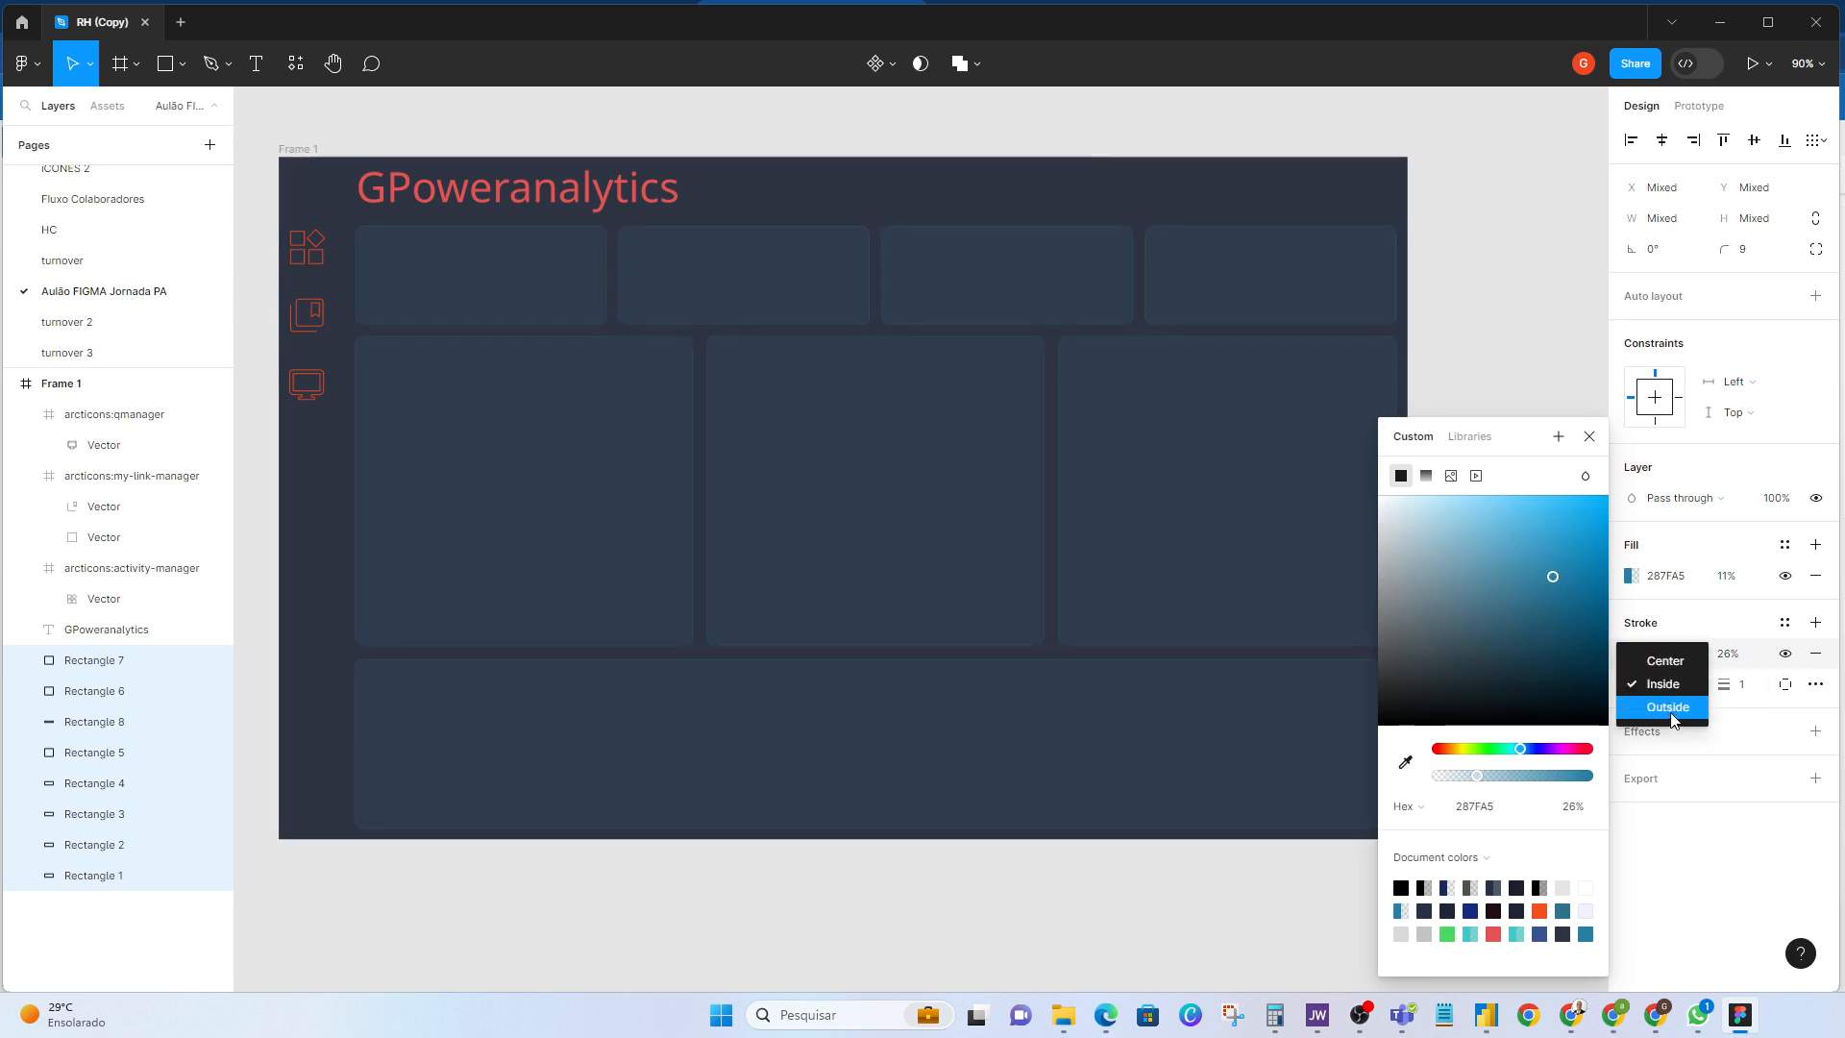
click(1668, 709)
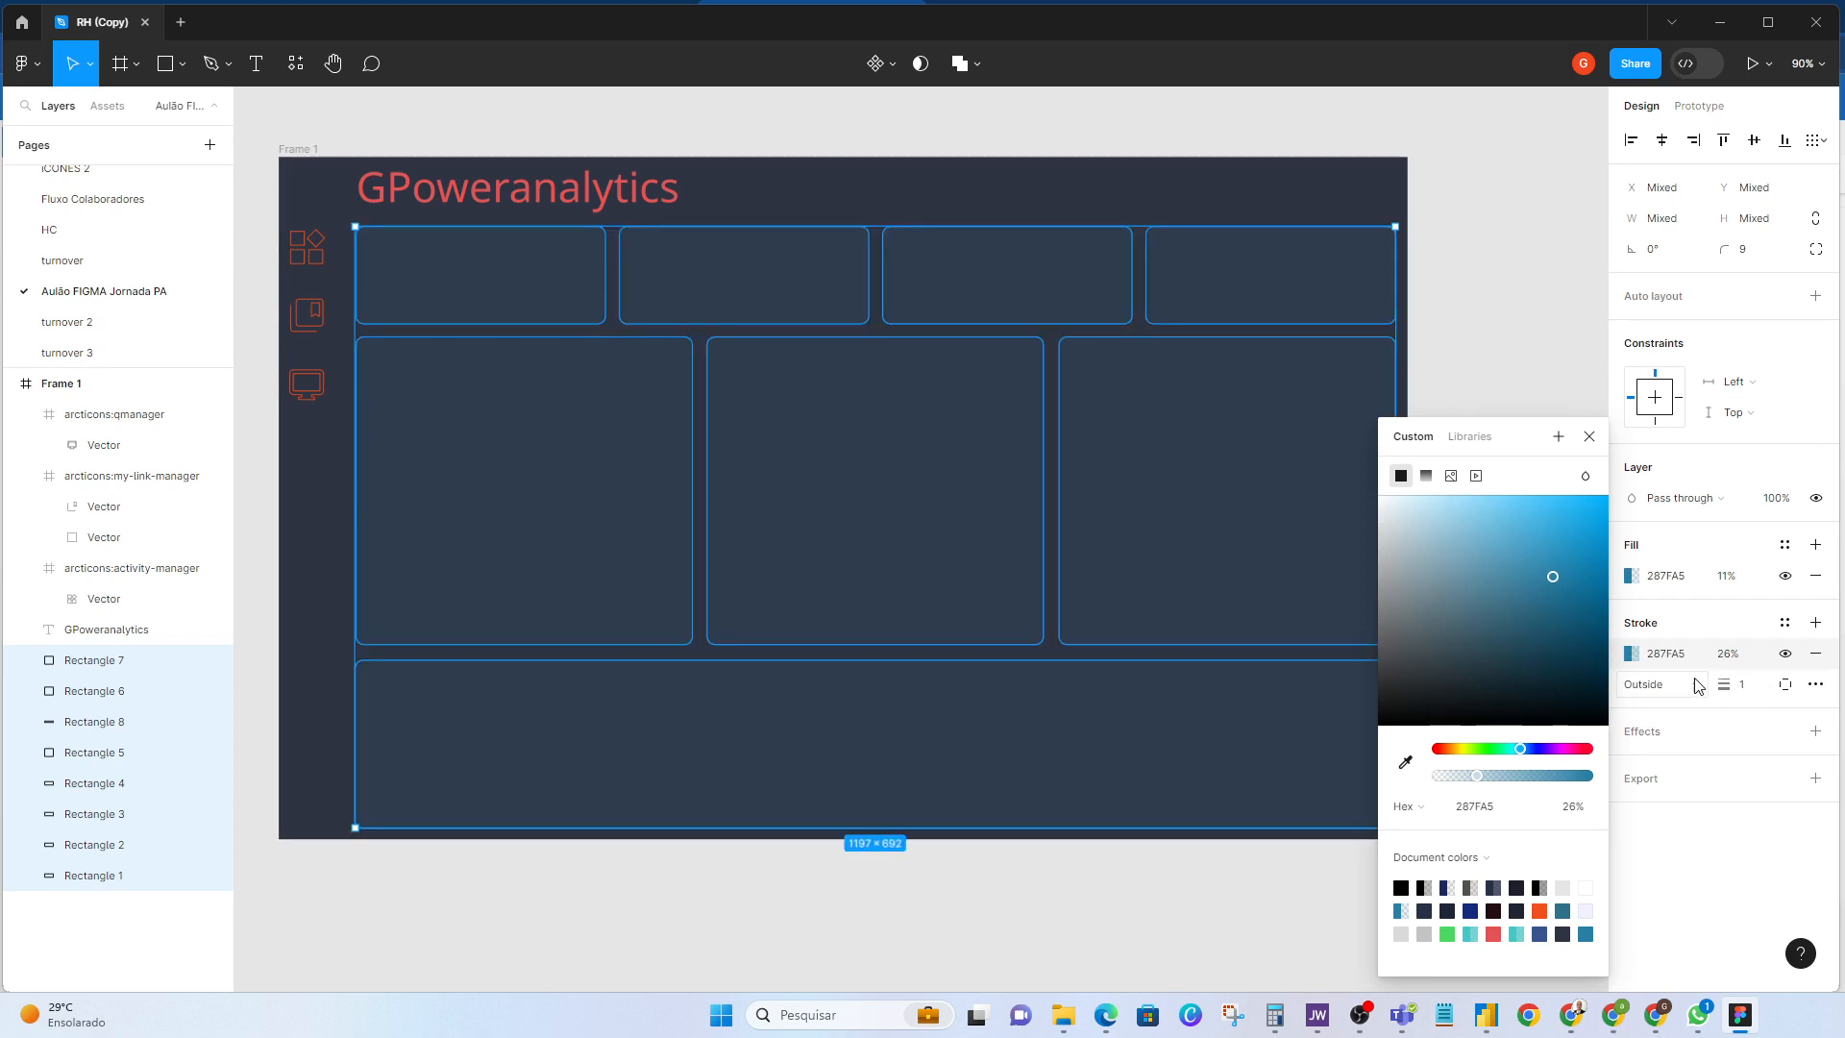
Step: Add a second stroke to the eight rectangles in F1F1FF at 46% opacity
click(1815, 623)
click(1815, 622)
click(1666, 653)
click(1630, 655)
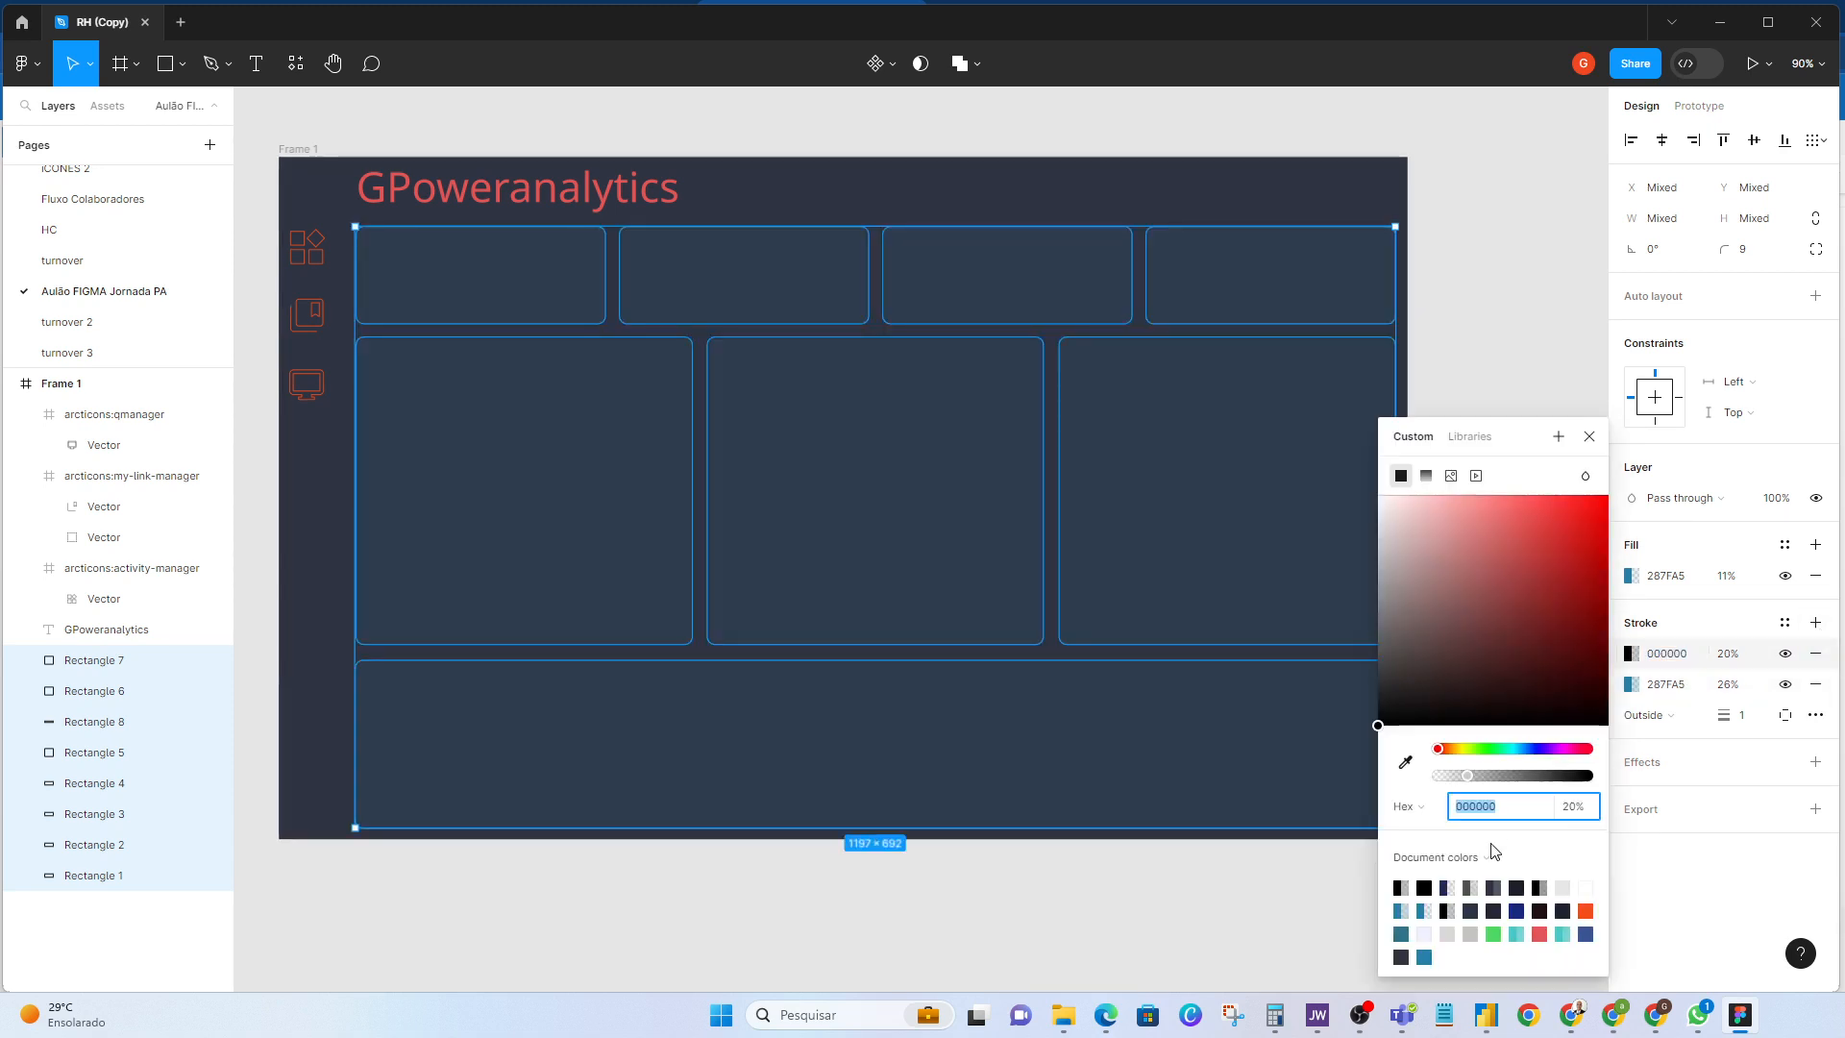
click(1424, 933)
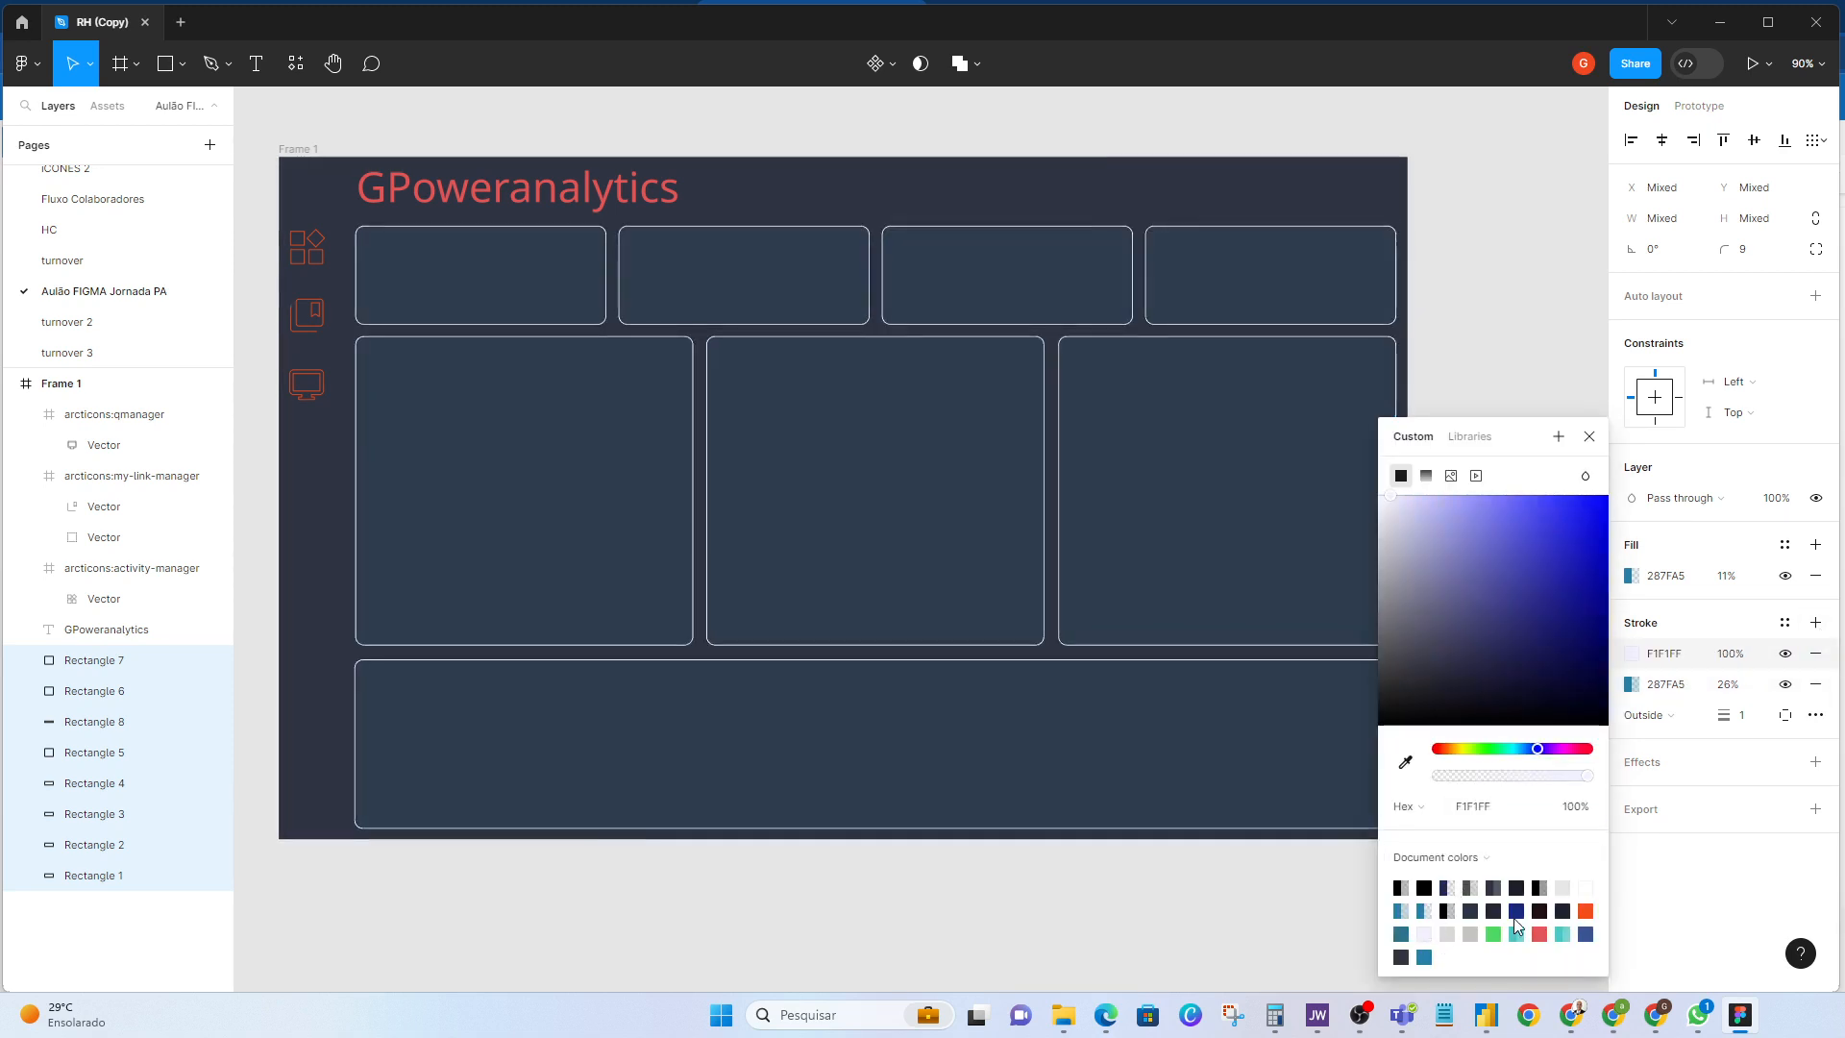
click(1730, 654)
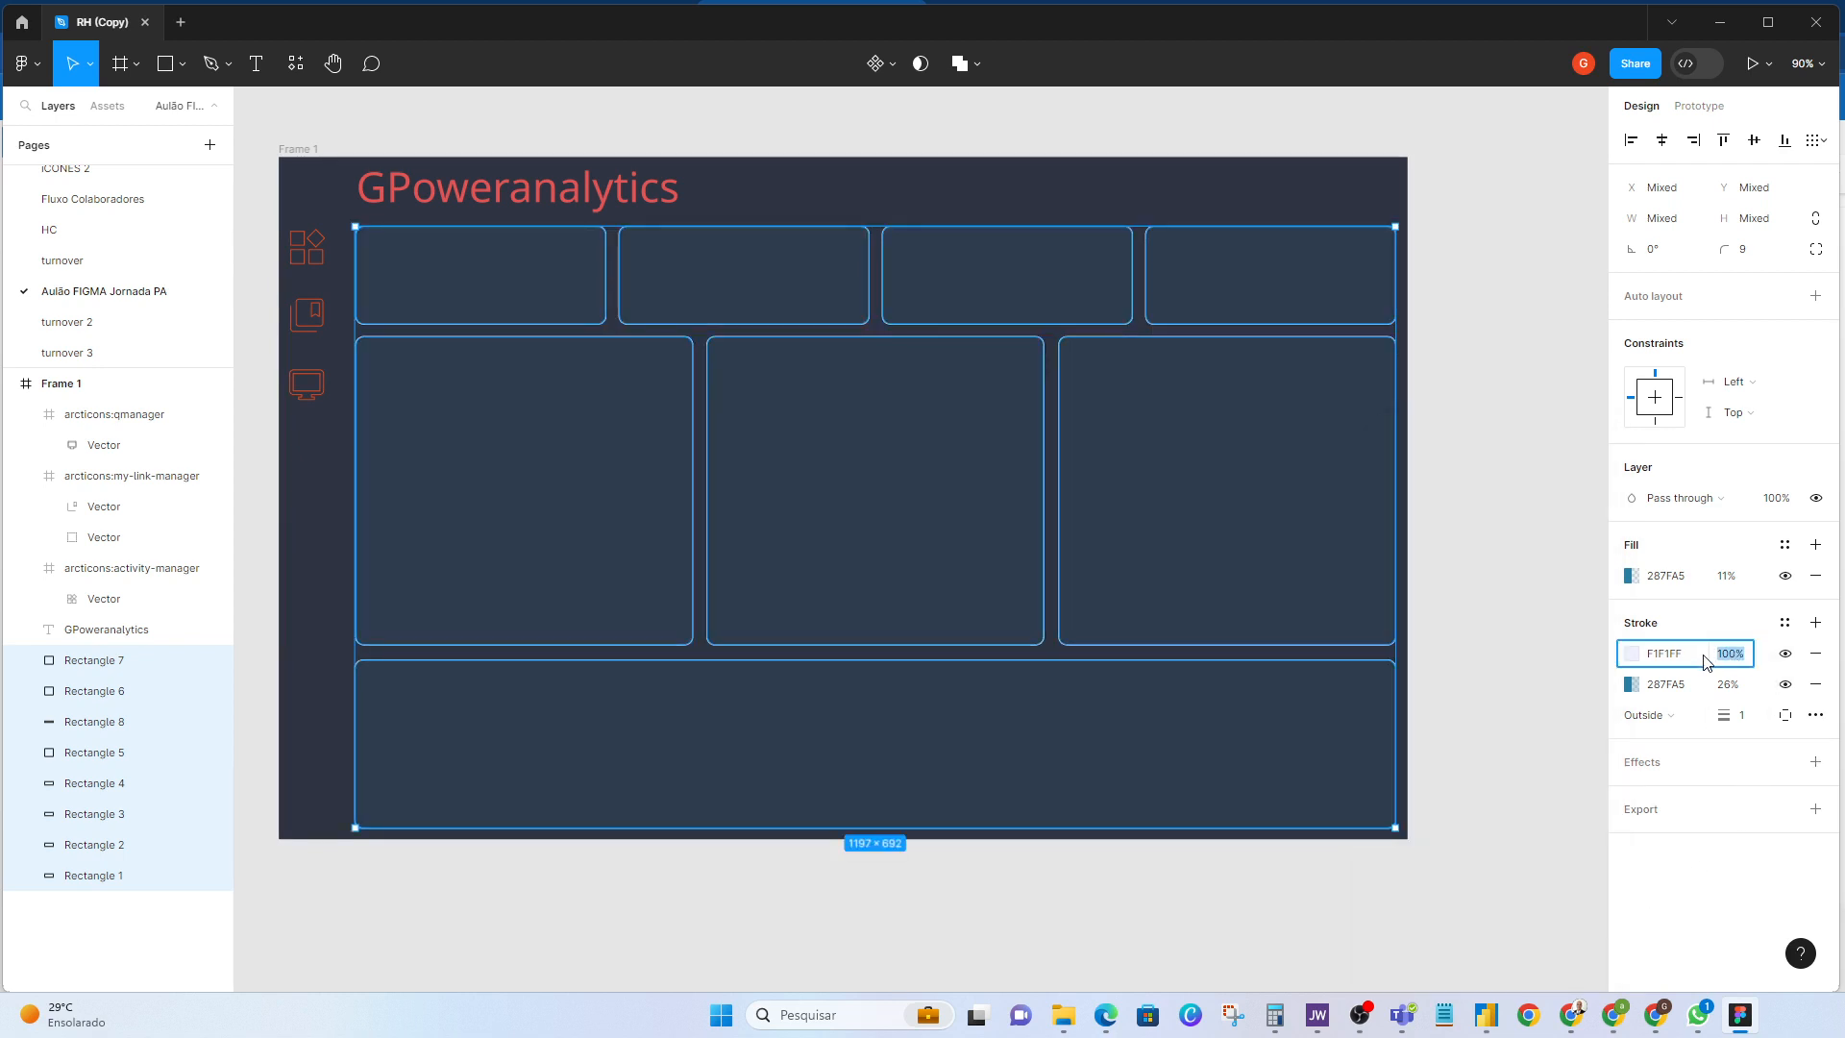
click(1680, 655)
click(1630, 654)
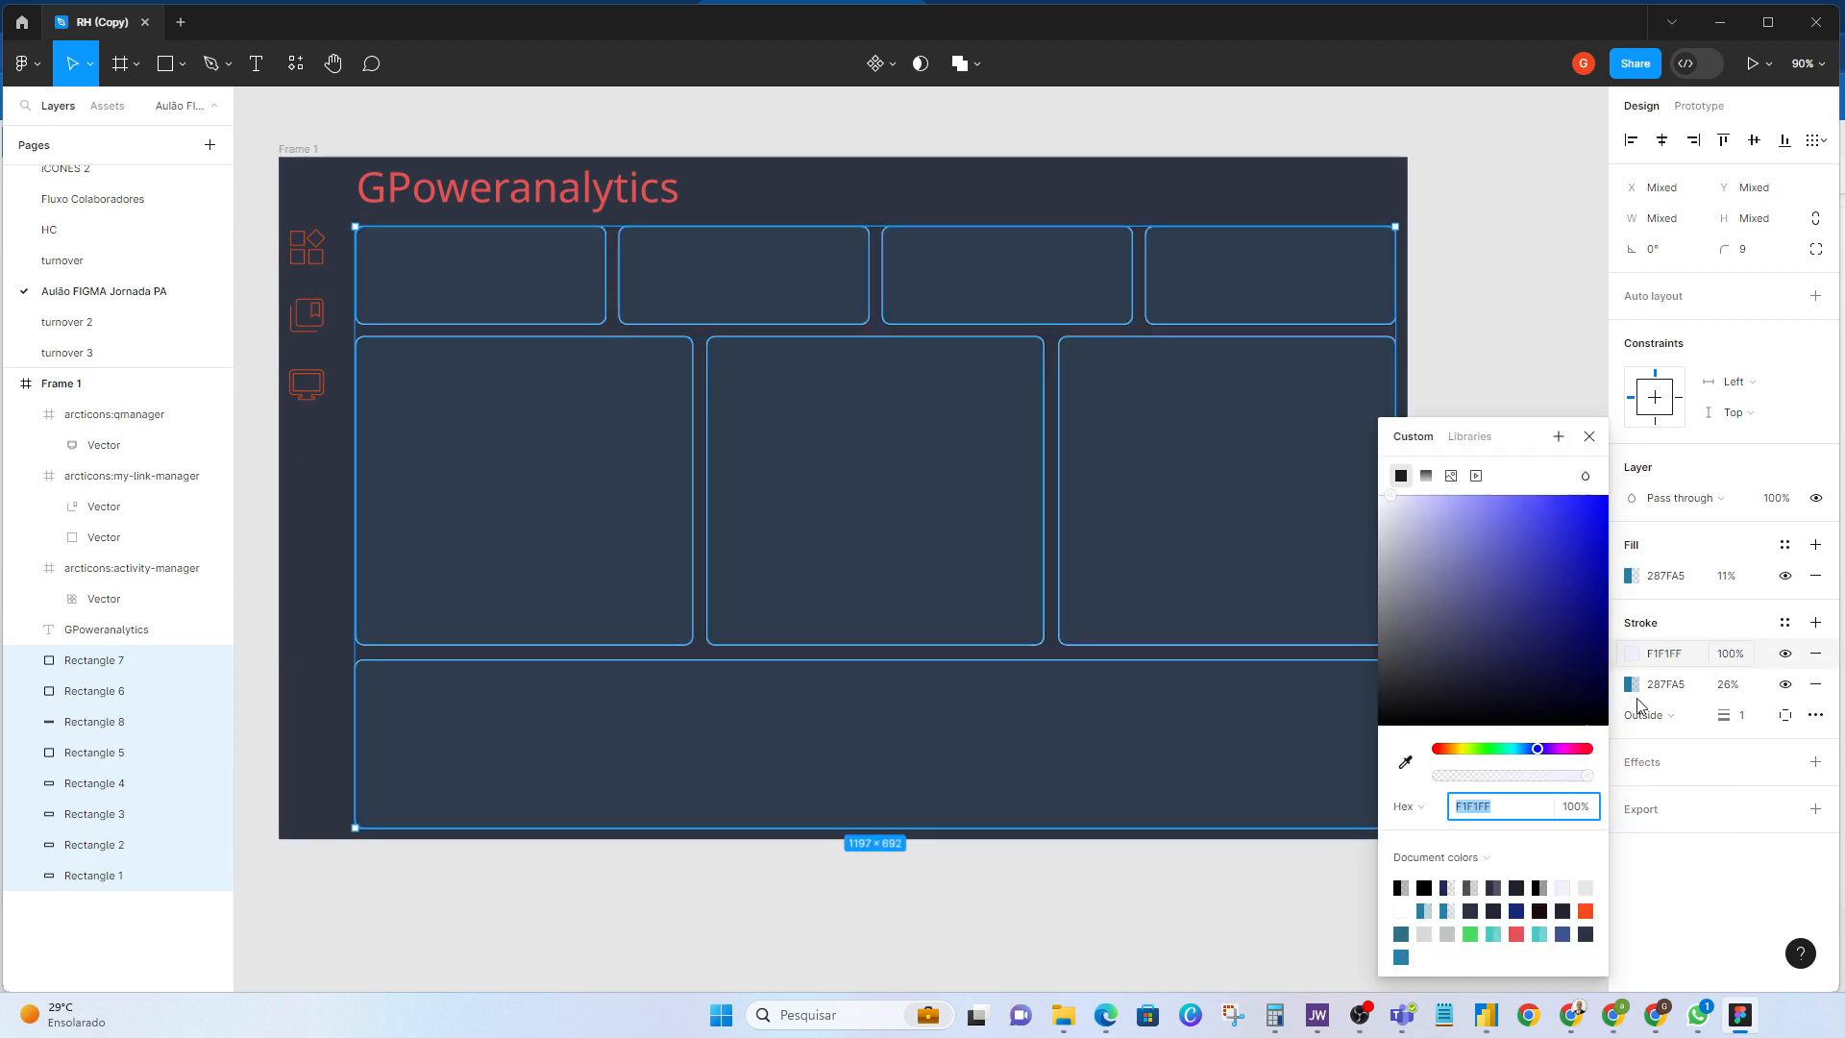
drag(1587, 783, 1507, 775)
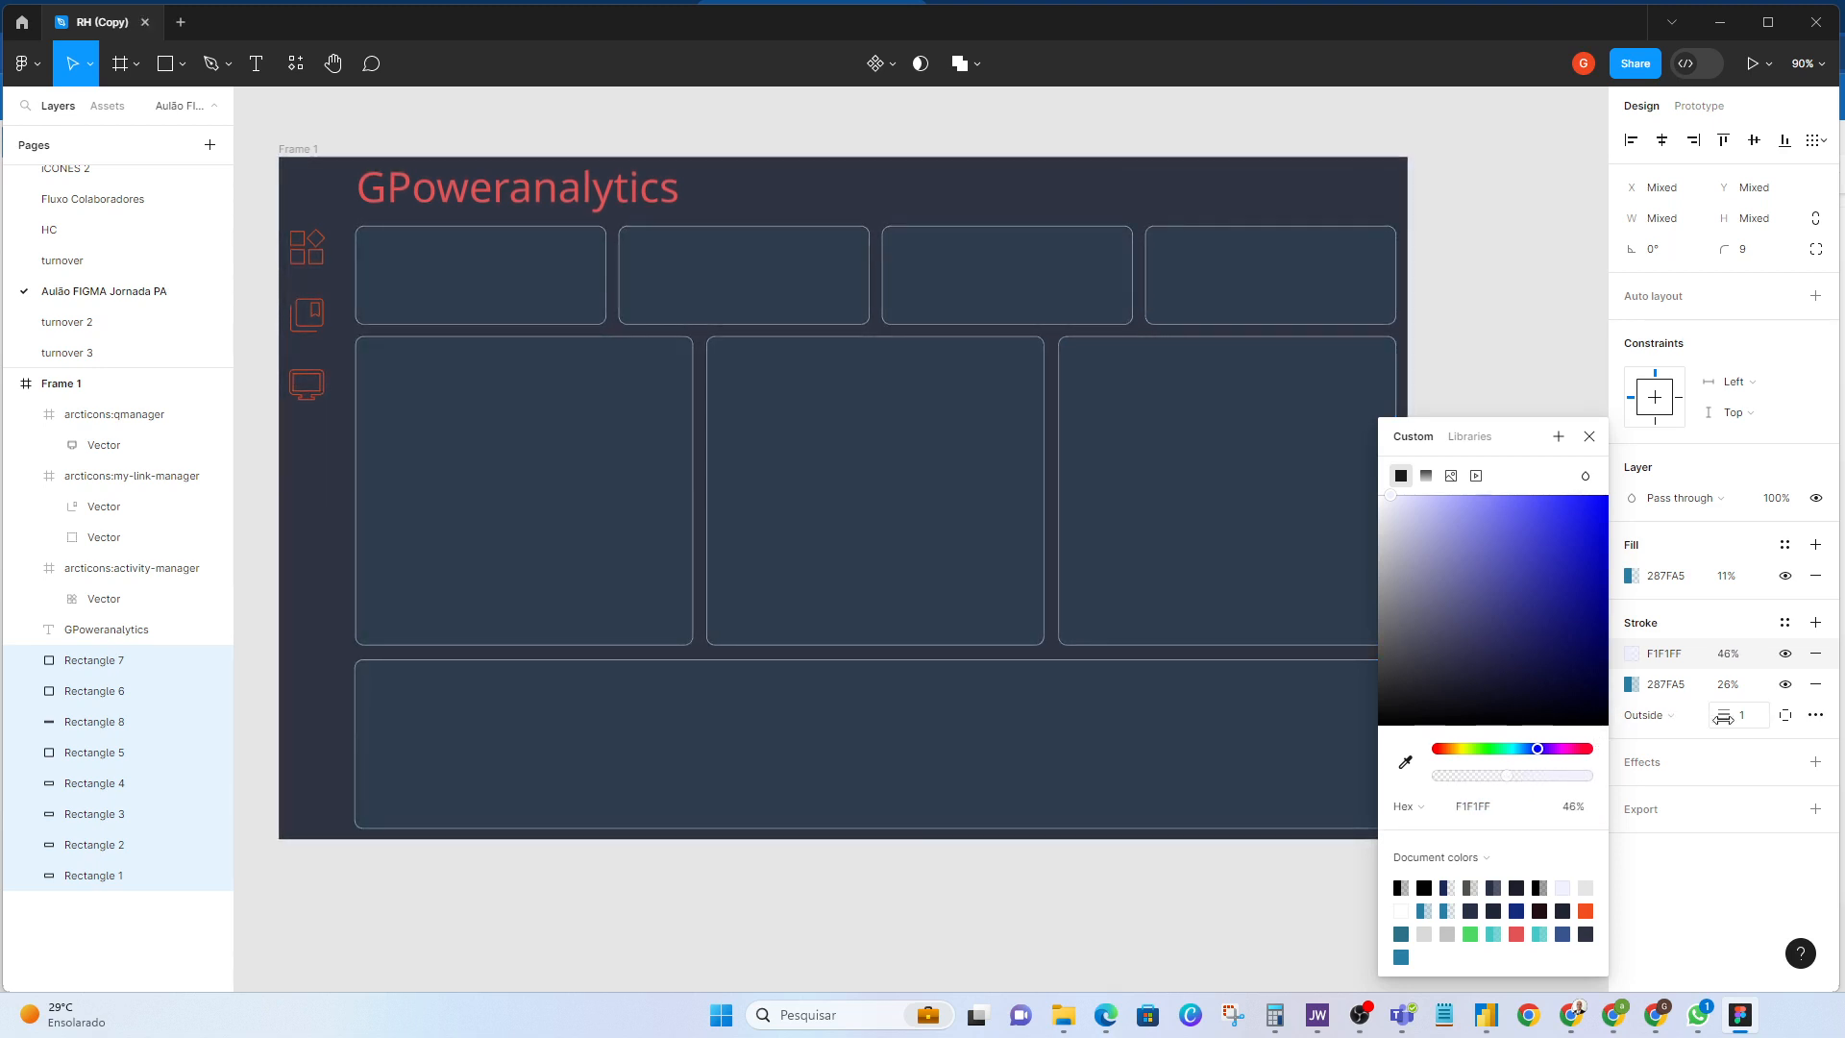
Step: Align the rectangles' strokes to Center and deselect them
click(1693, 717)
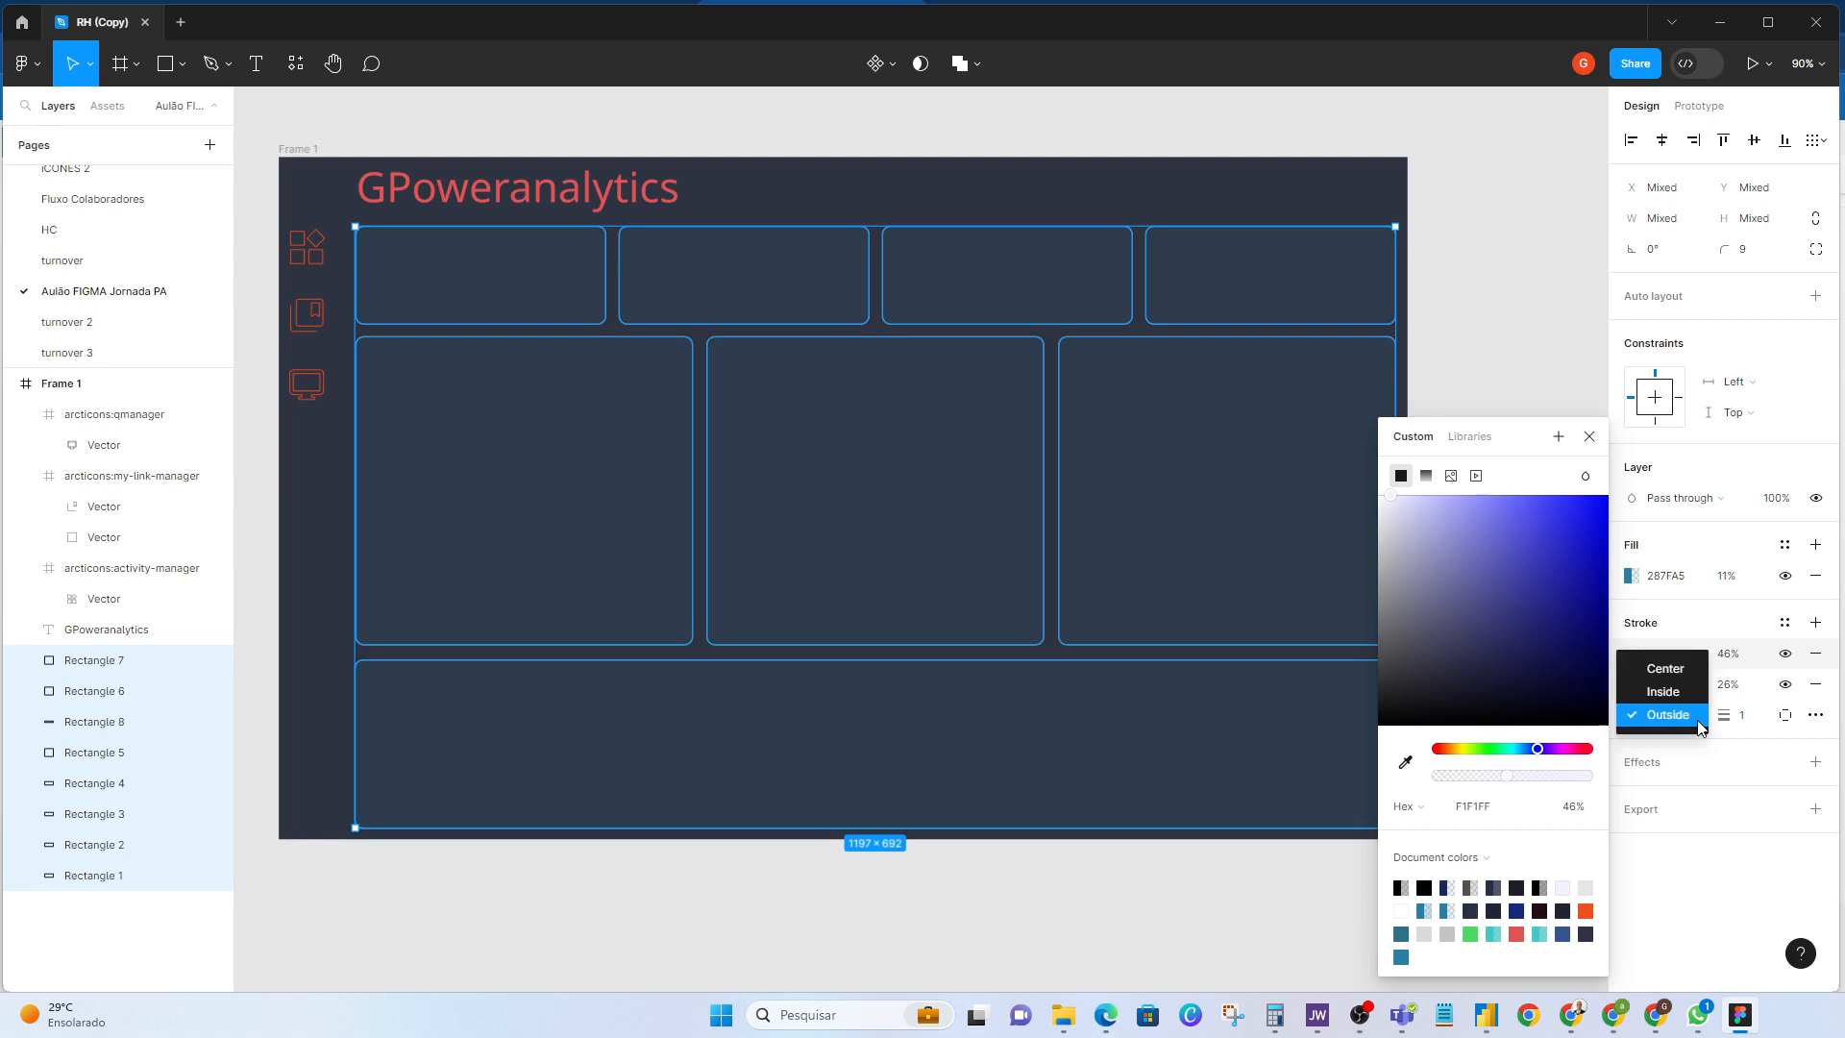
click(1677, 670)
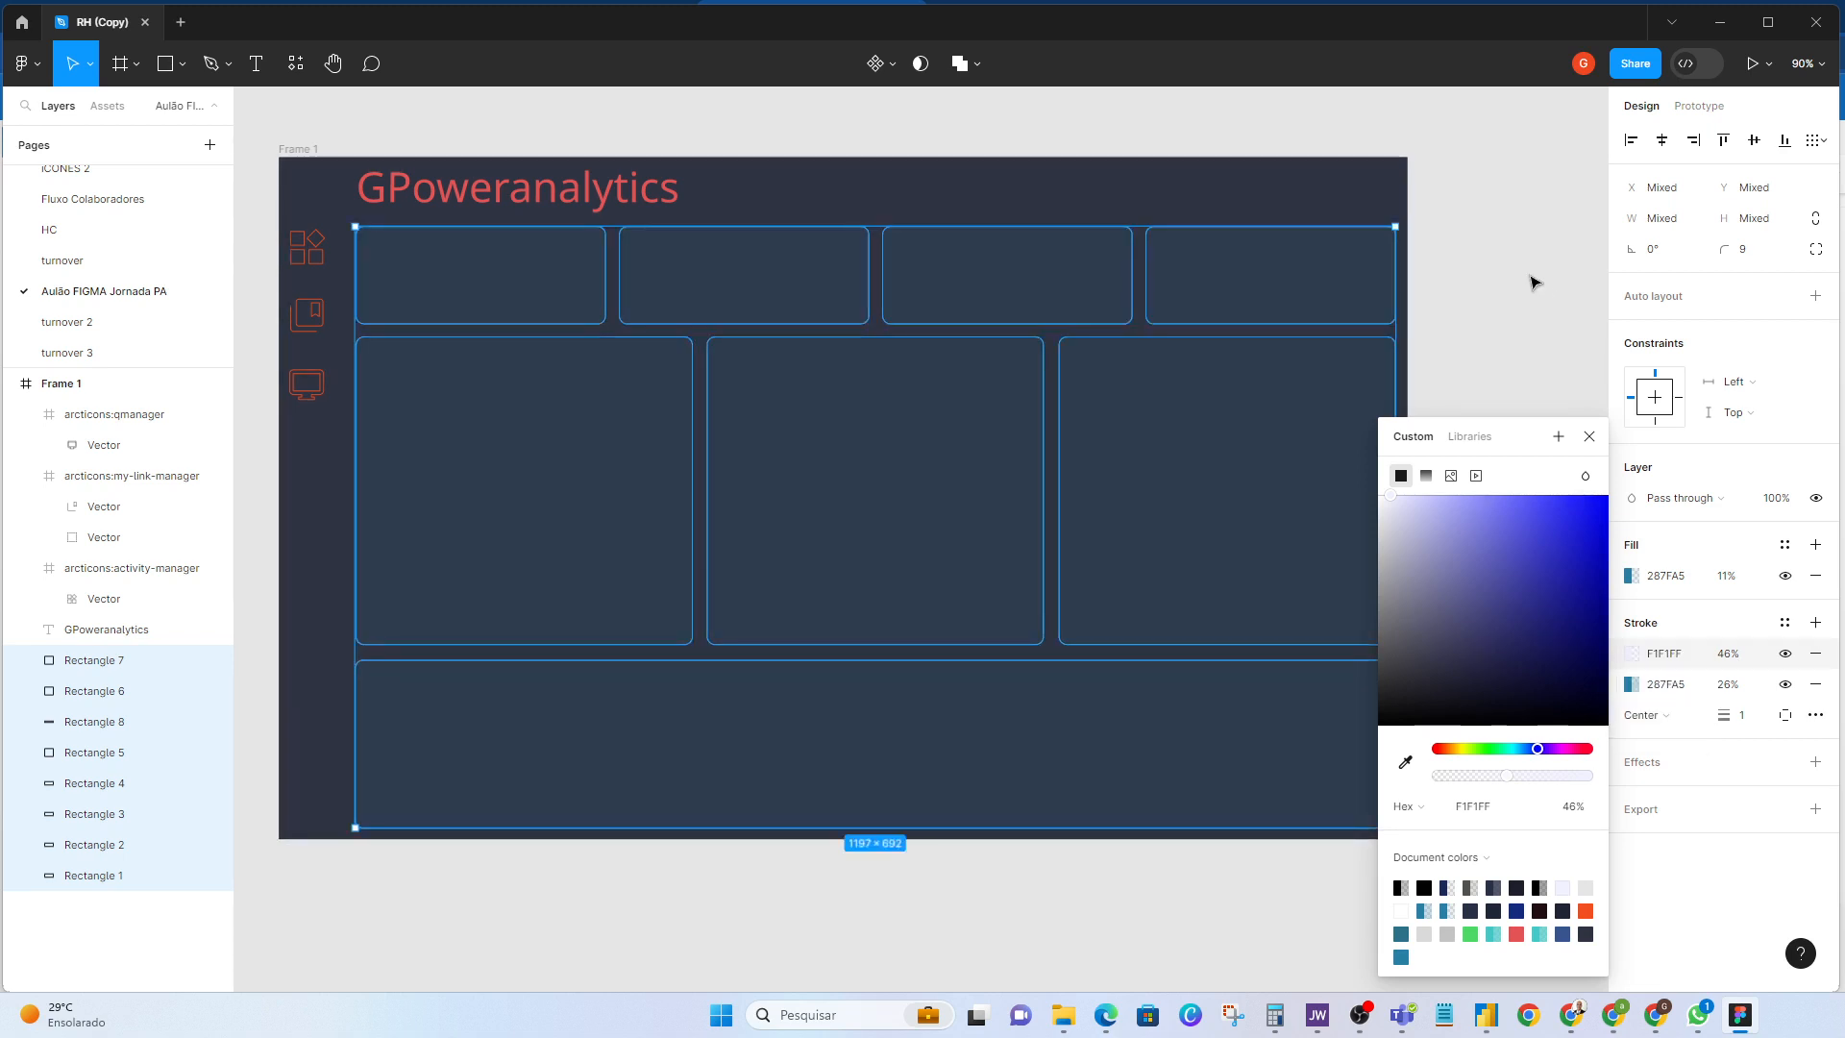
click(1528, 281)
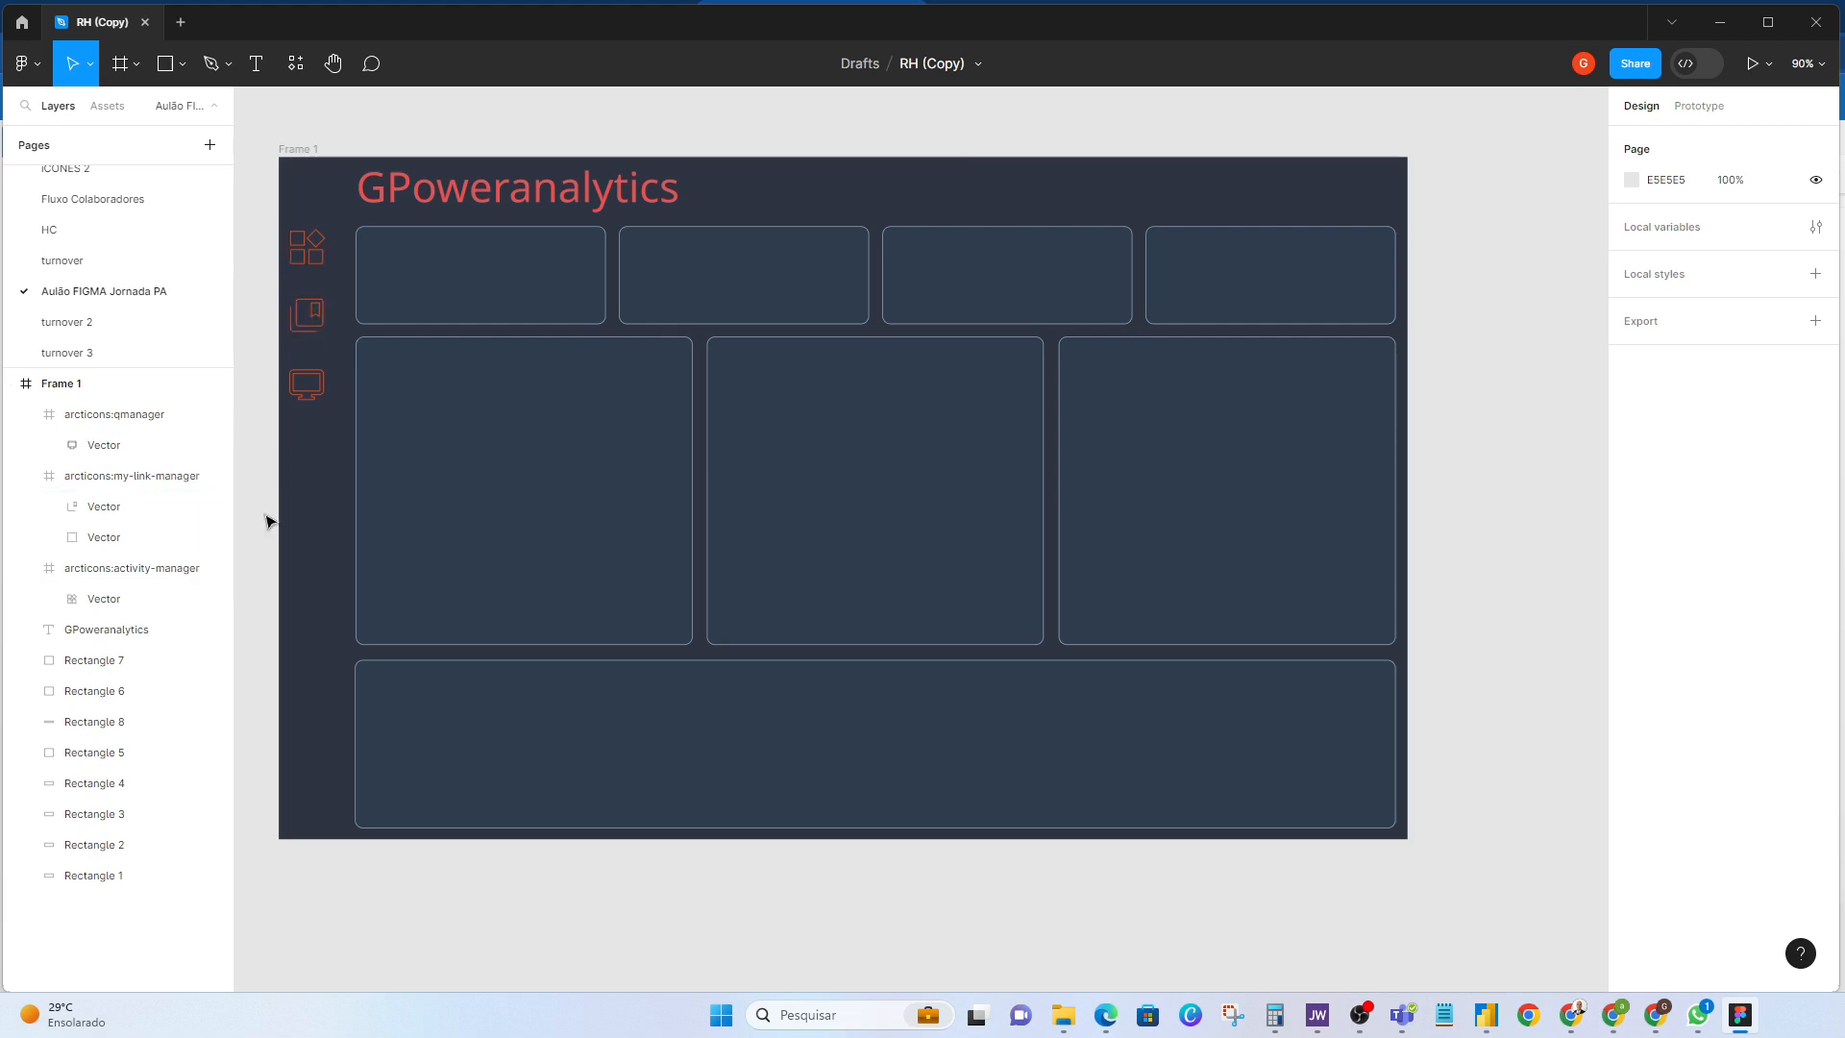
Step: Change the middle chart rectangle's fill to a linear gradient and move its opaque blue stop past the gradient's midpoint
click(953, 404)
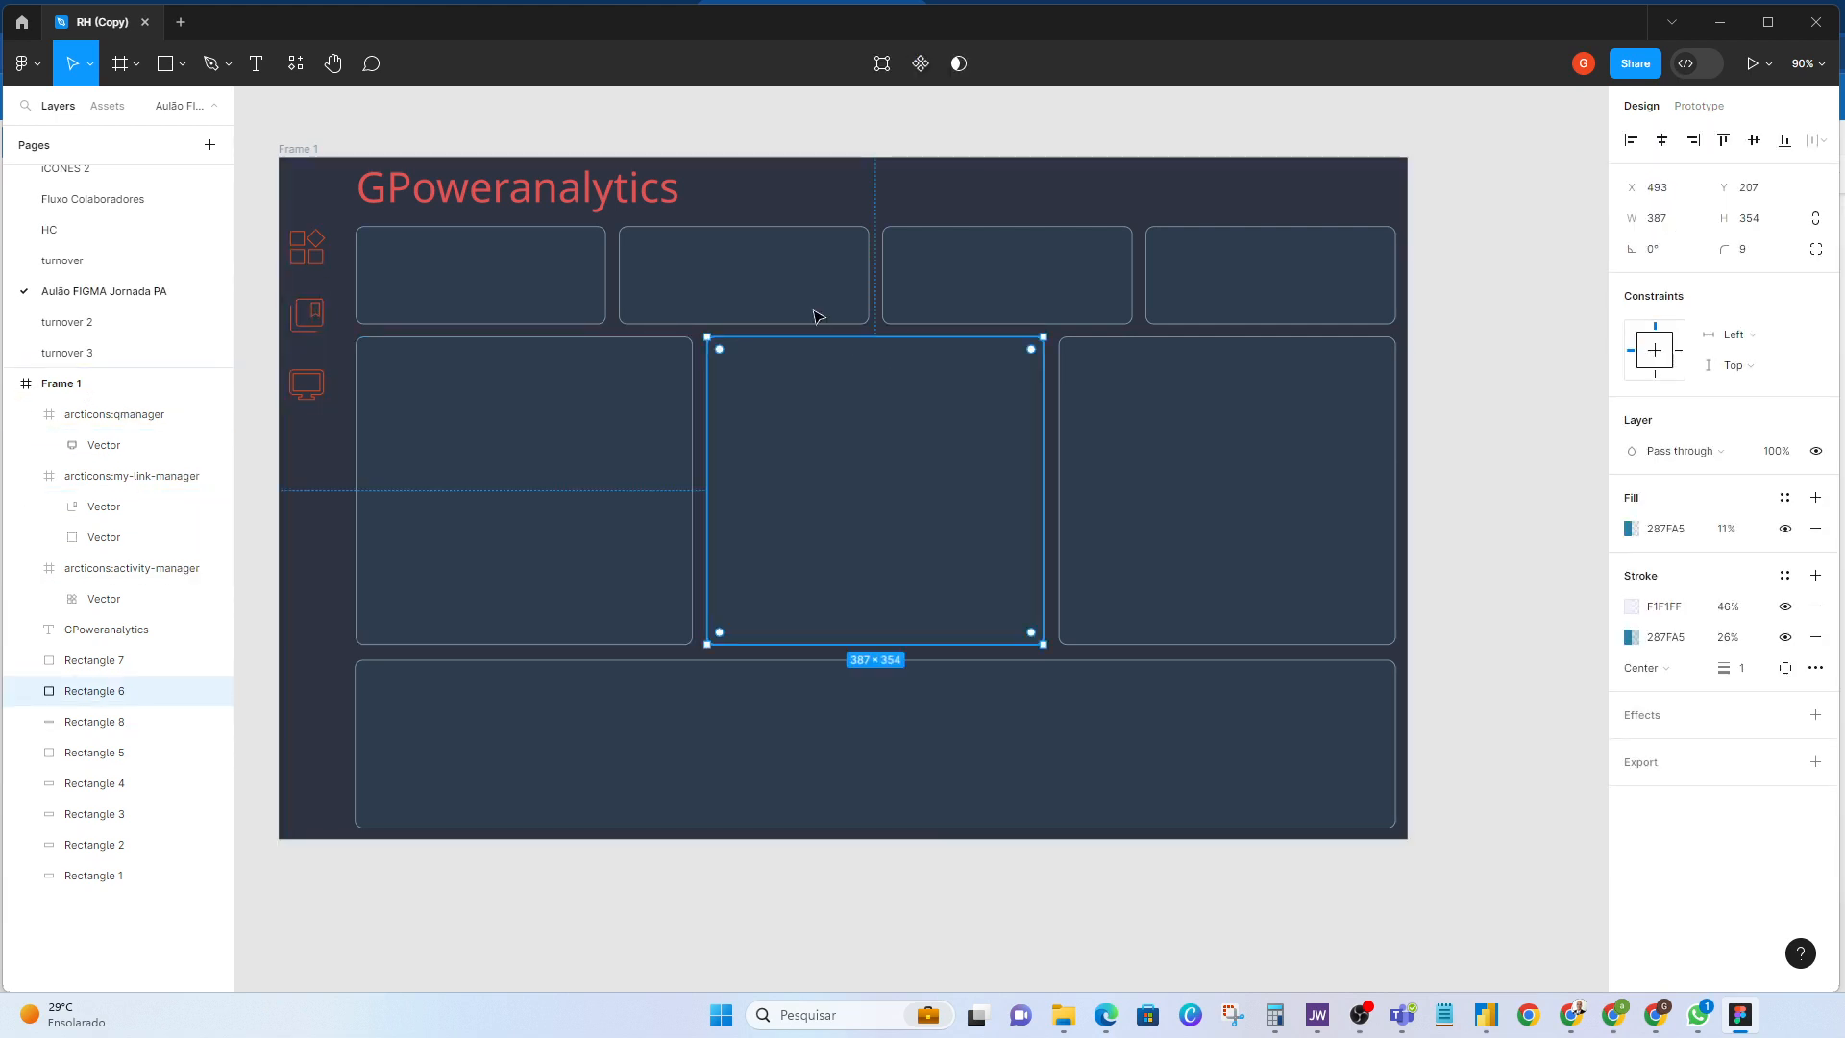
click(1655, 528)
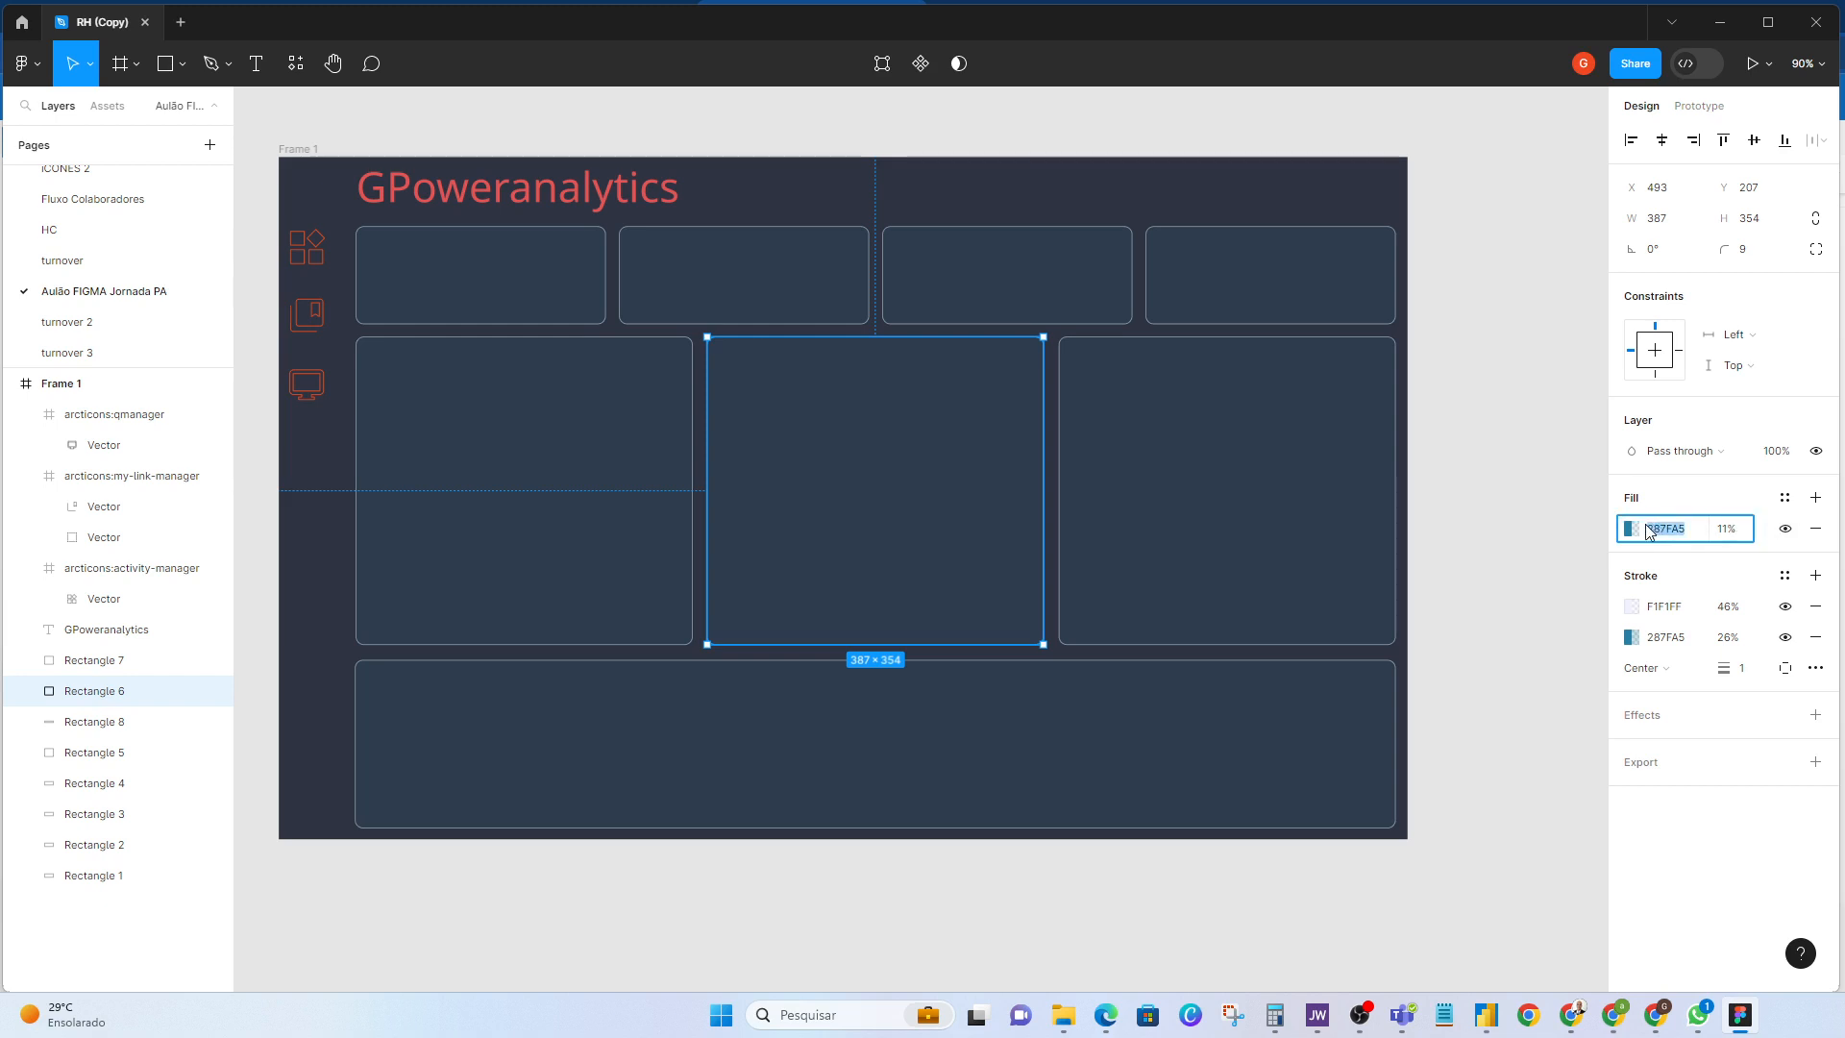
click(1631, 528)
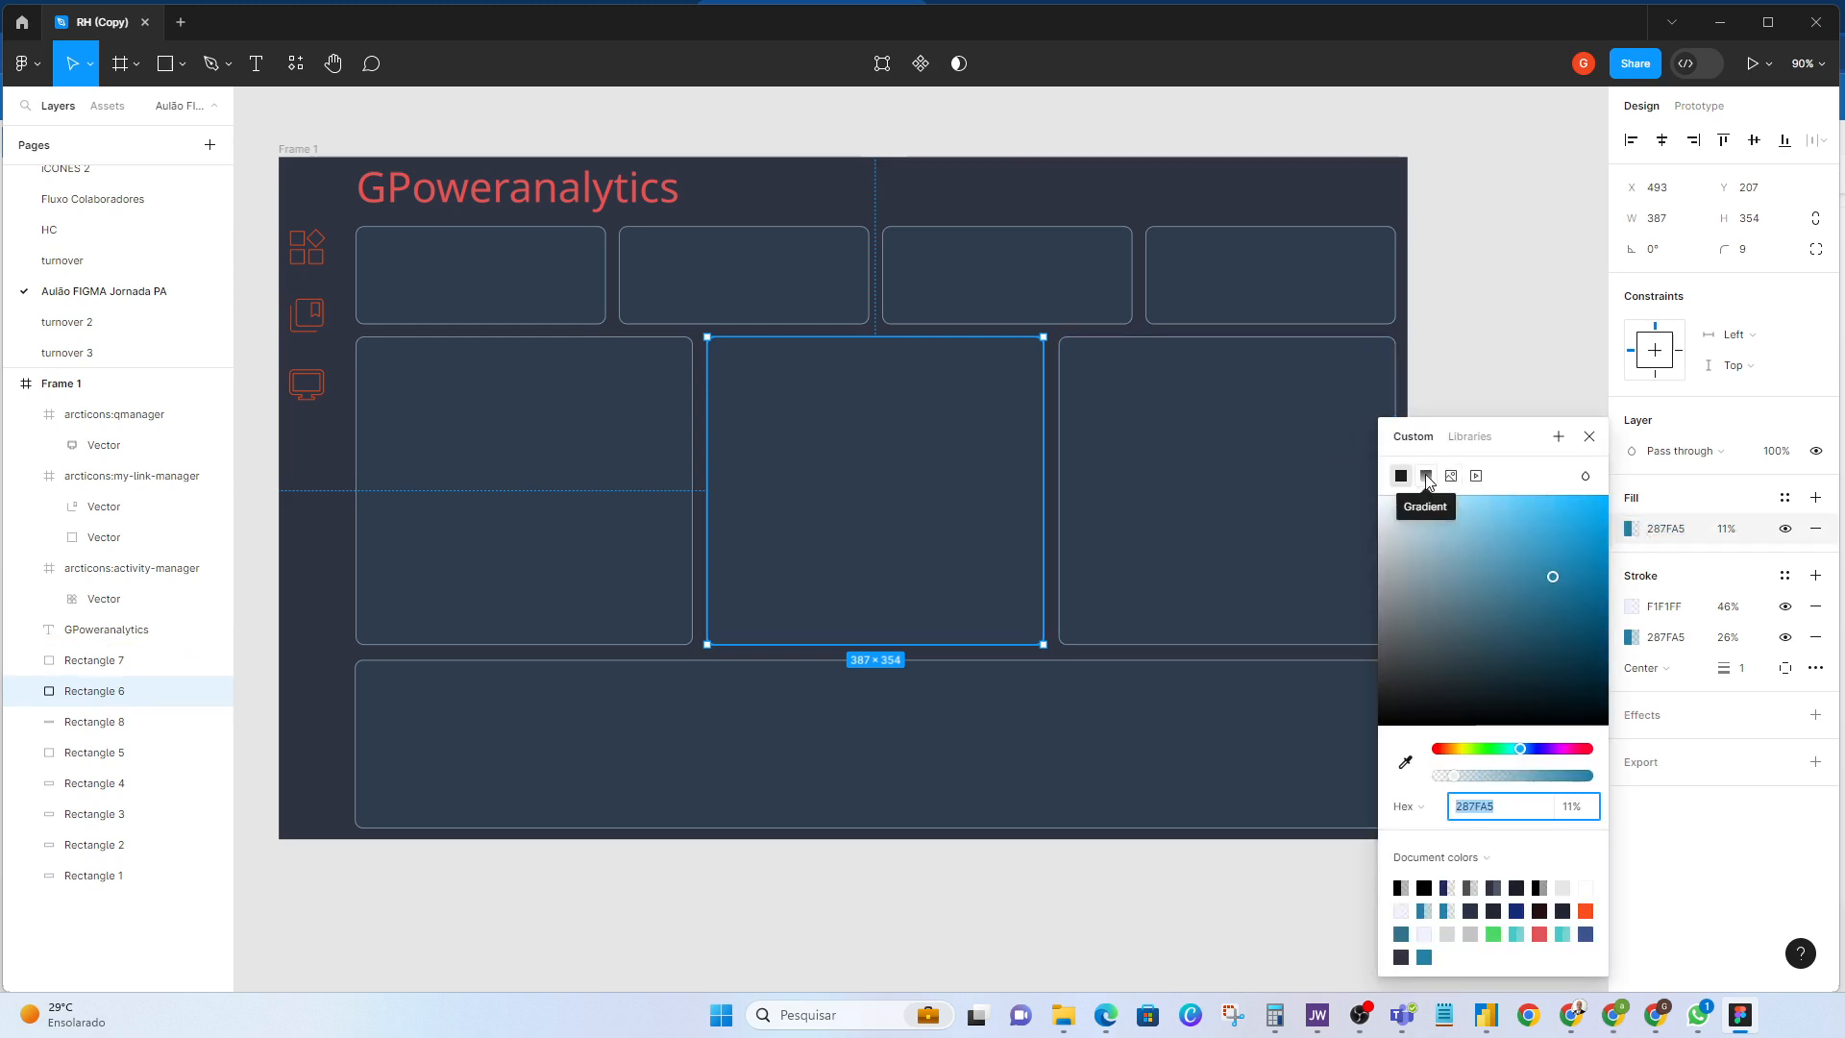
click(1426, 478)
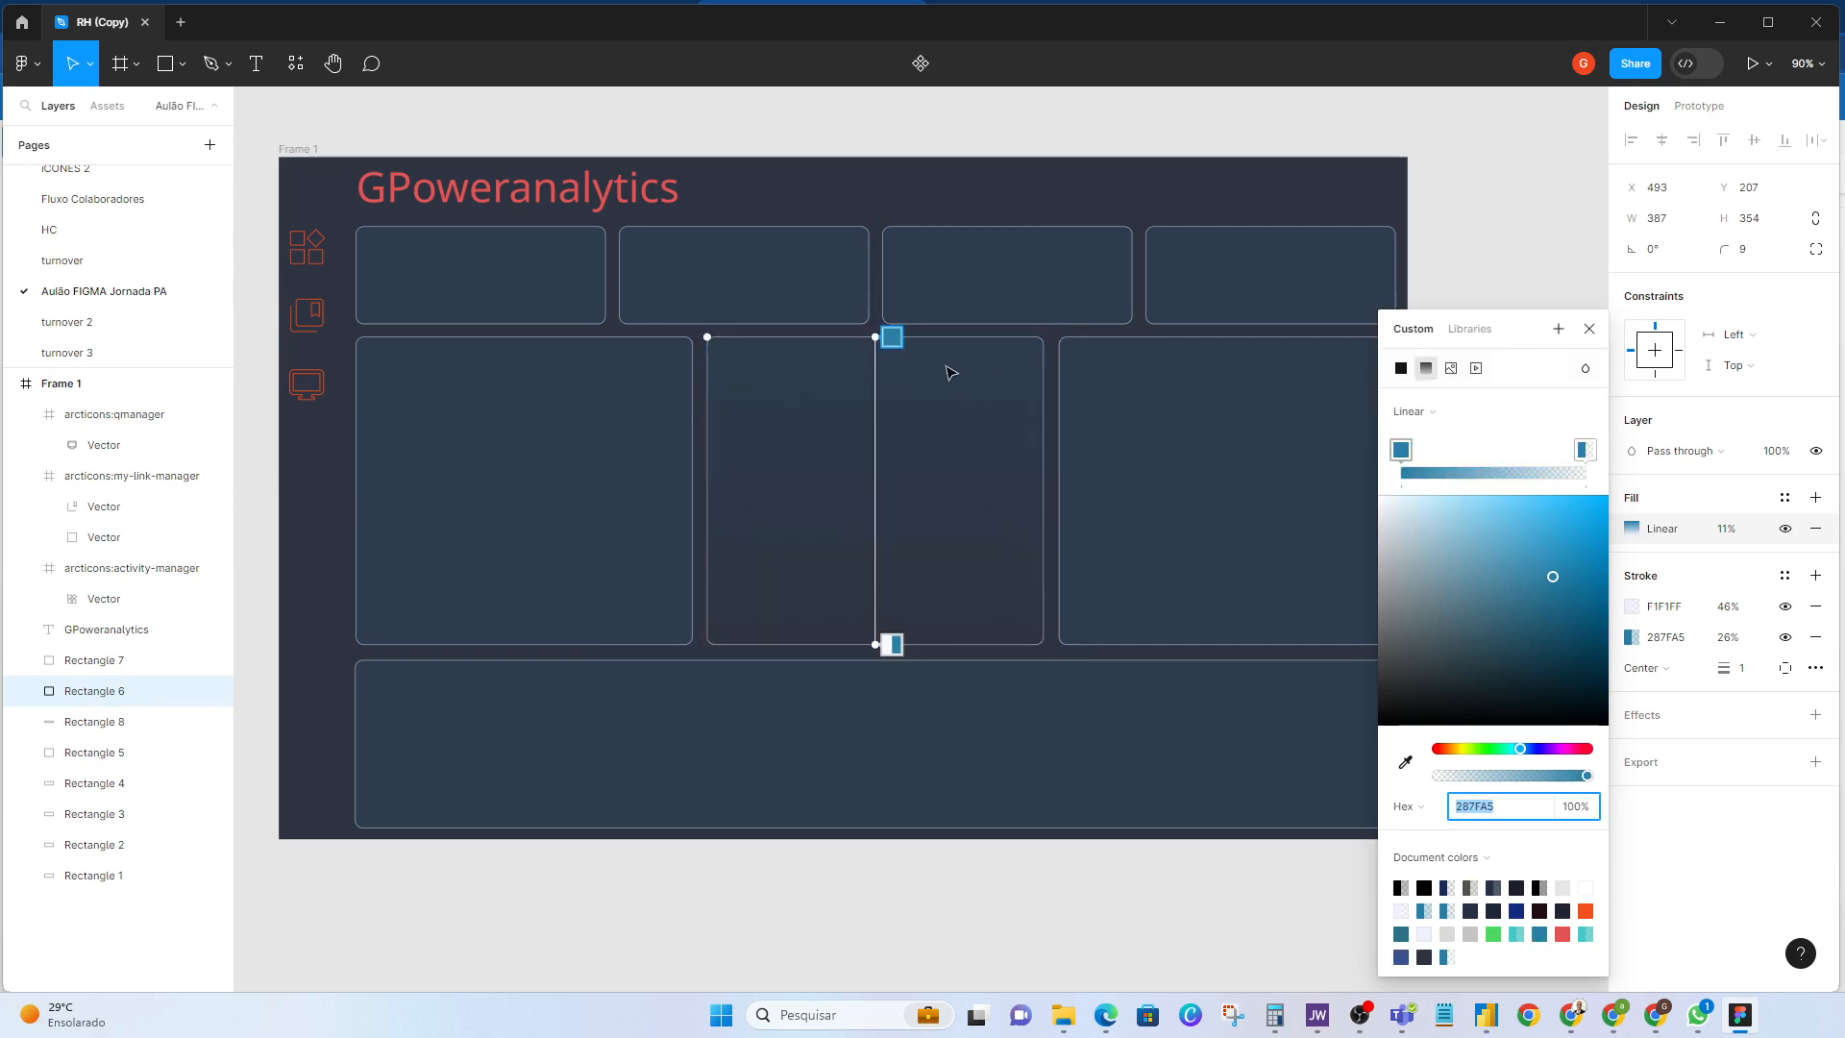
drag(897, 337, 948, 514)
Step: Colour the gradient's transparent end stop green 28A53C and tilt the gradient line diagonally, adjusting the blue stop's position
click(1585, 449)
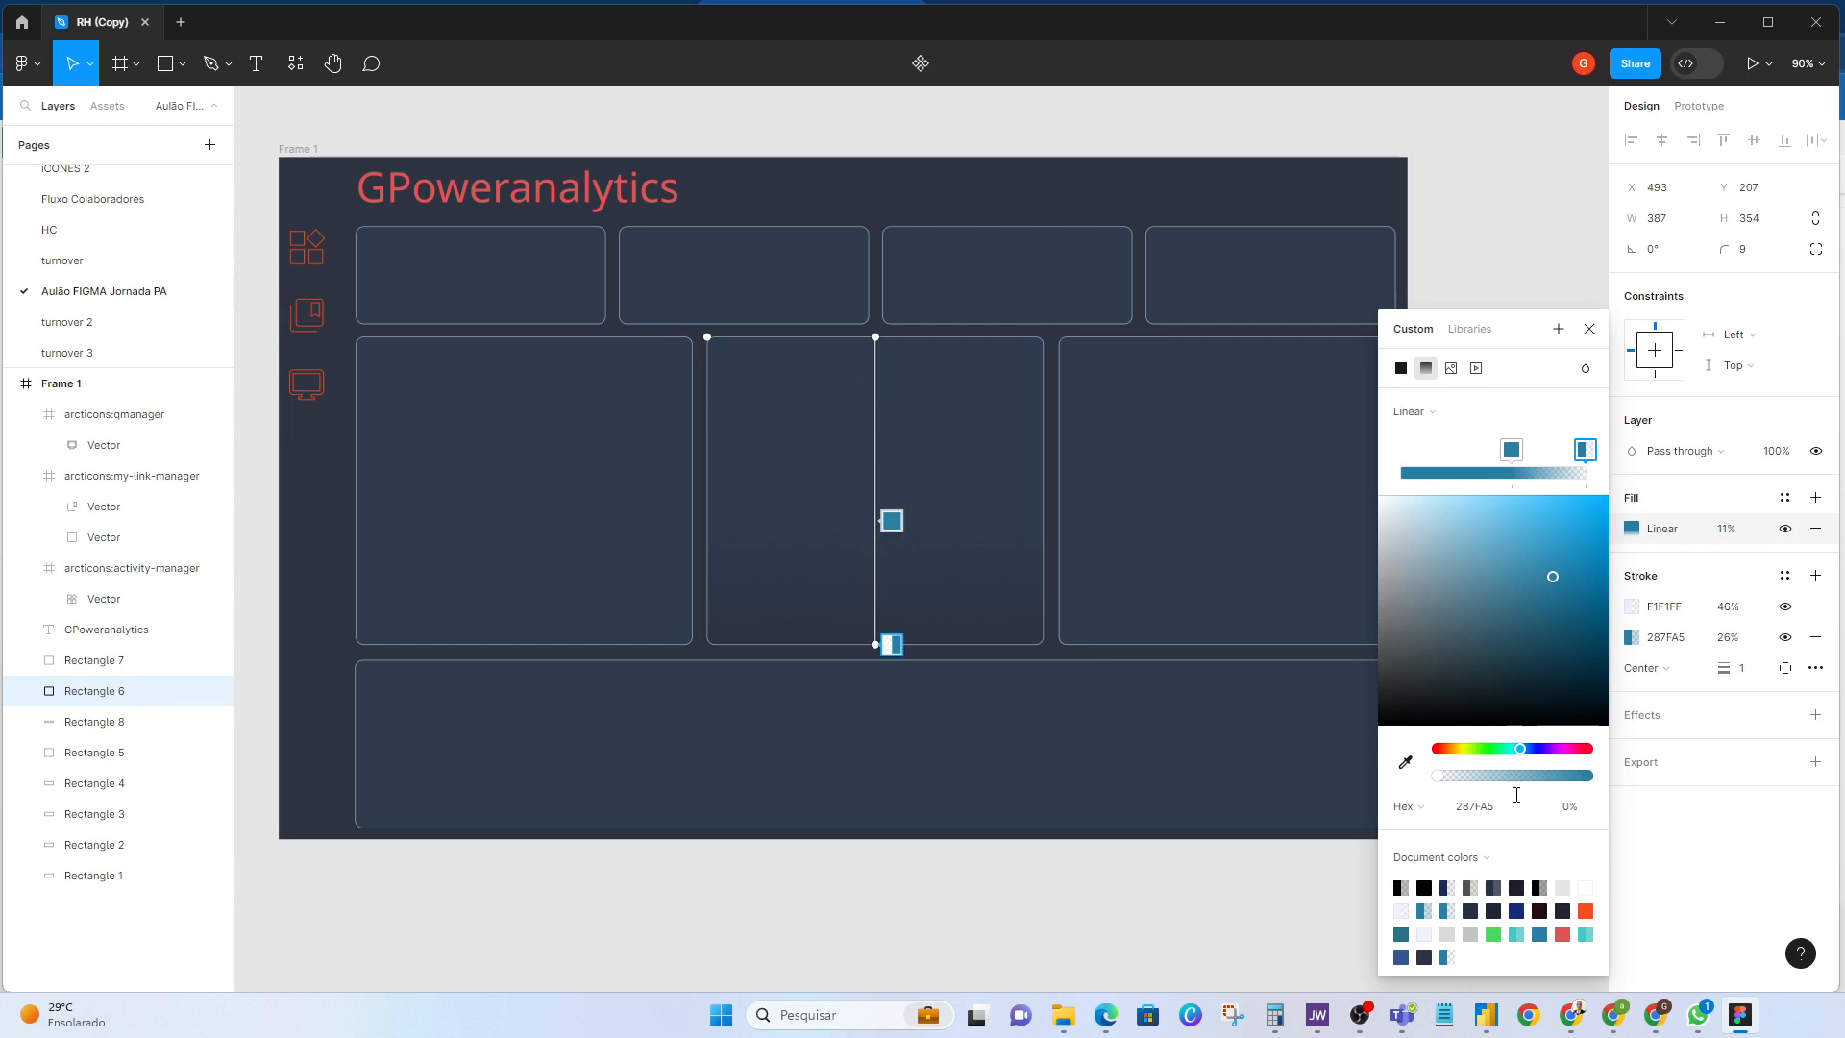
drag(1540, 749, 1490, 749)
drag(874, 635, 976, 551)
drag(945, 459, 907, 363)
drag(926, 426, 961, 471)
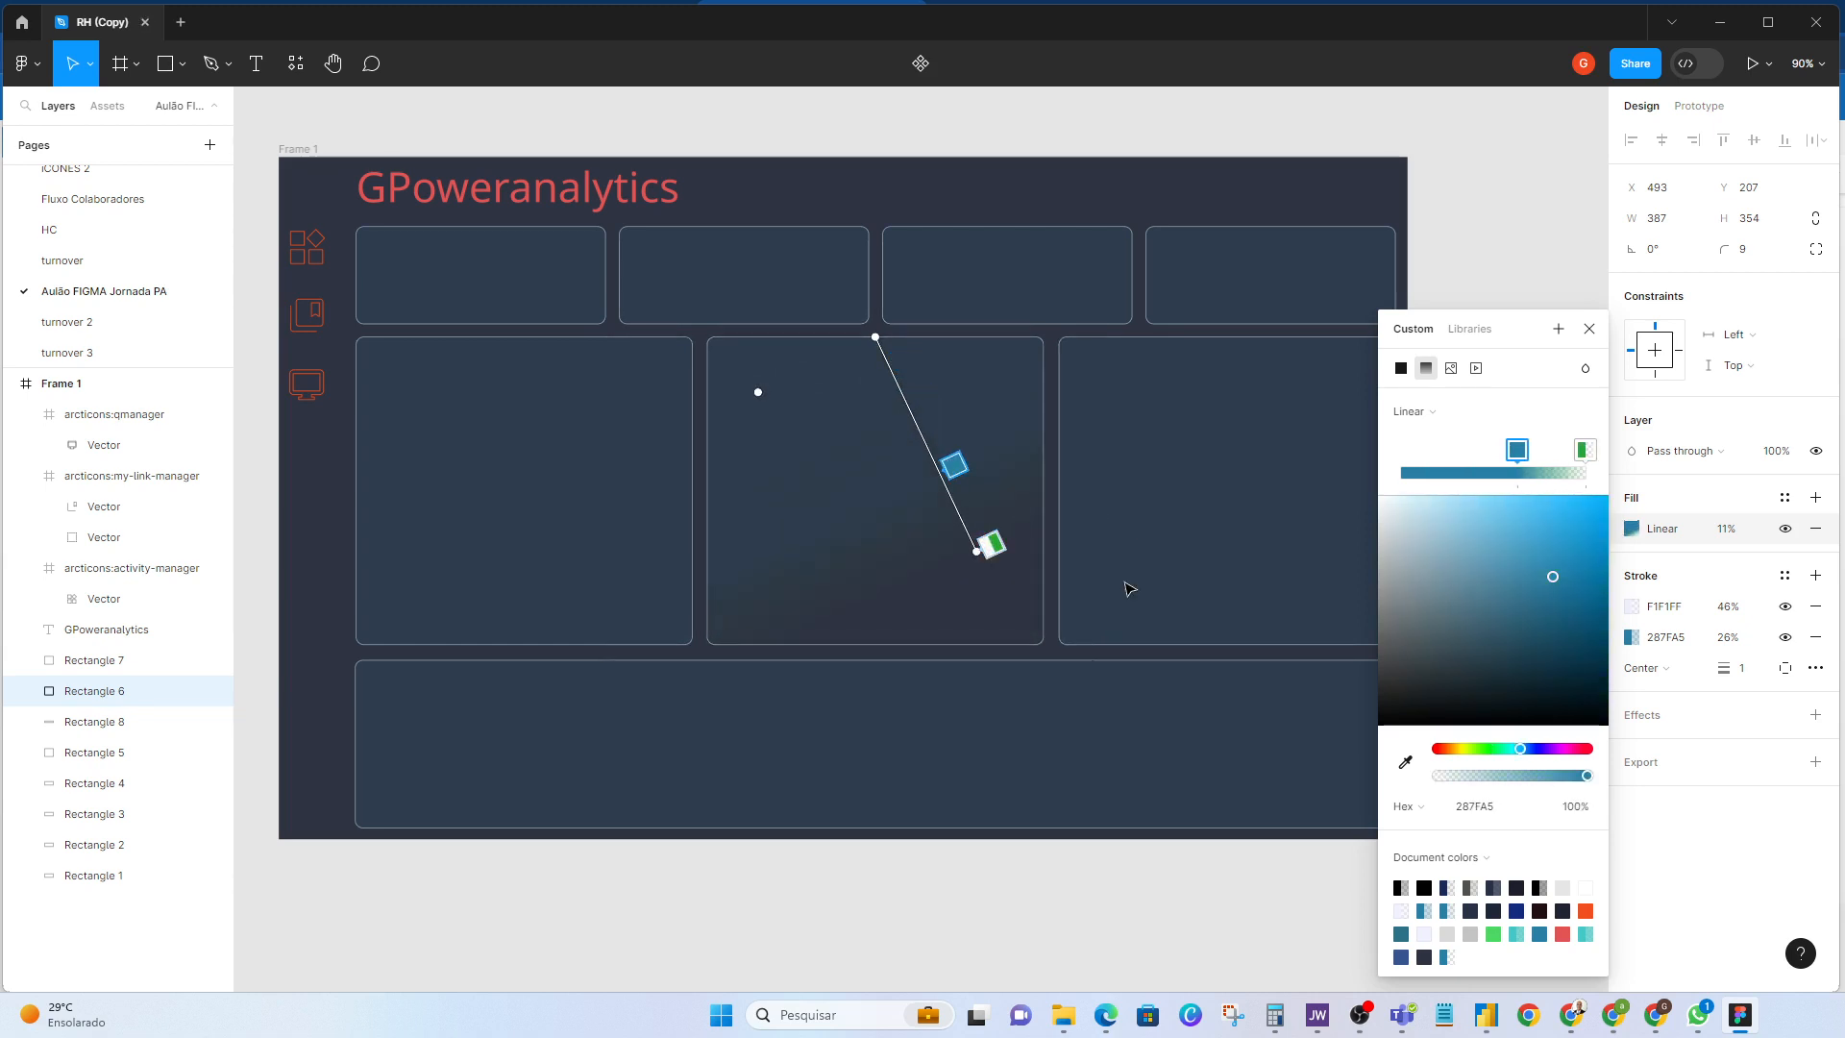
Step: Raise the green stop's opacity to 79% and reposition the gradient line and stops so green leads into blue across the rectangle
click(1583, 455)
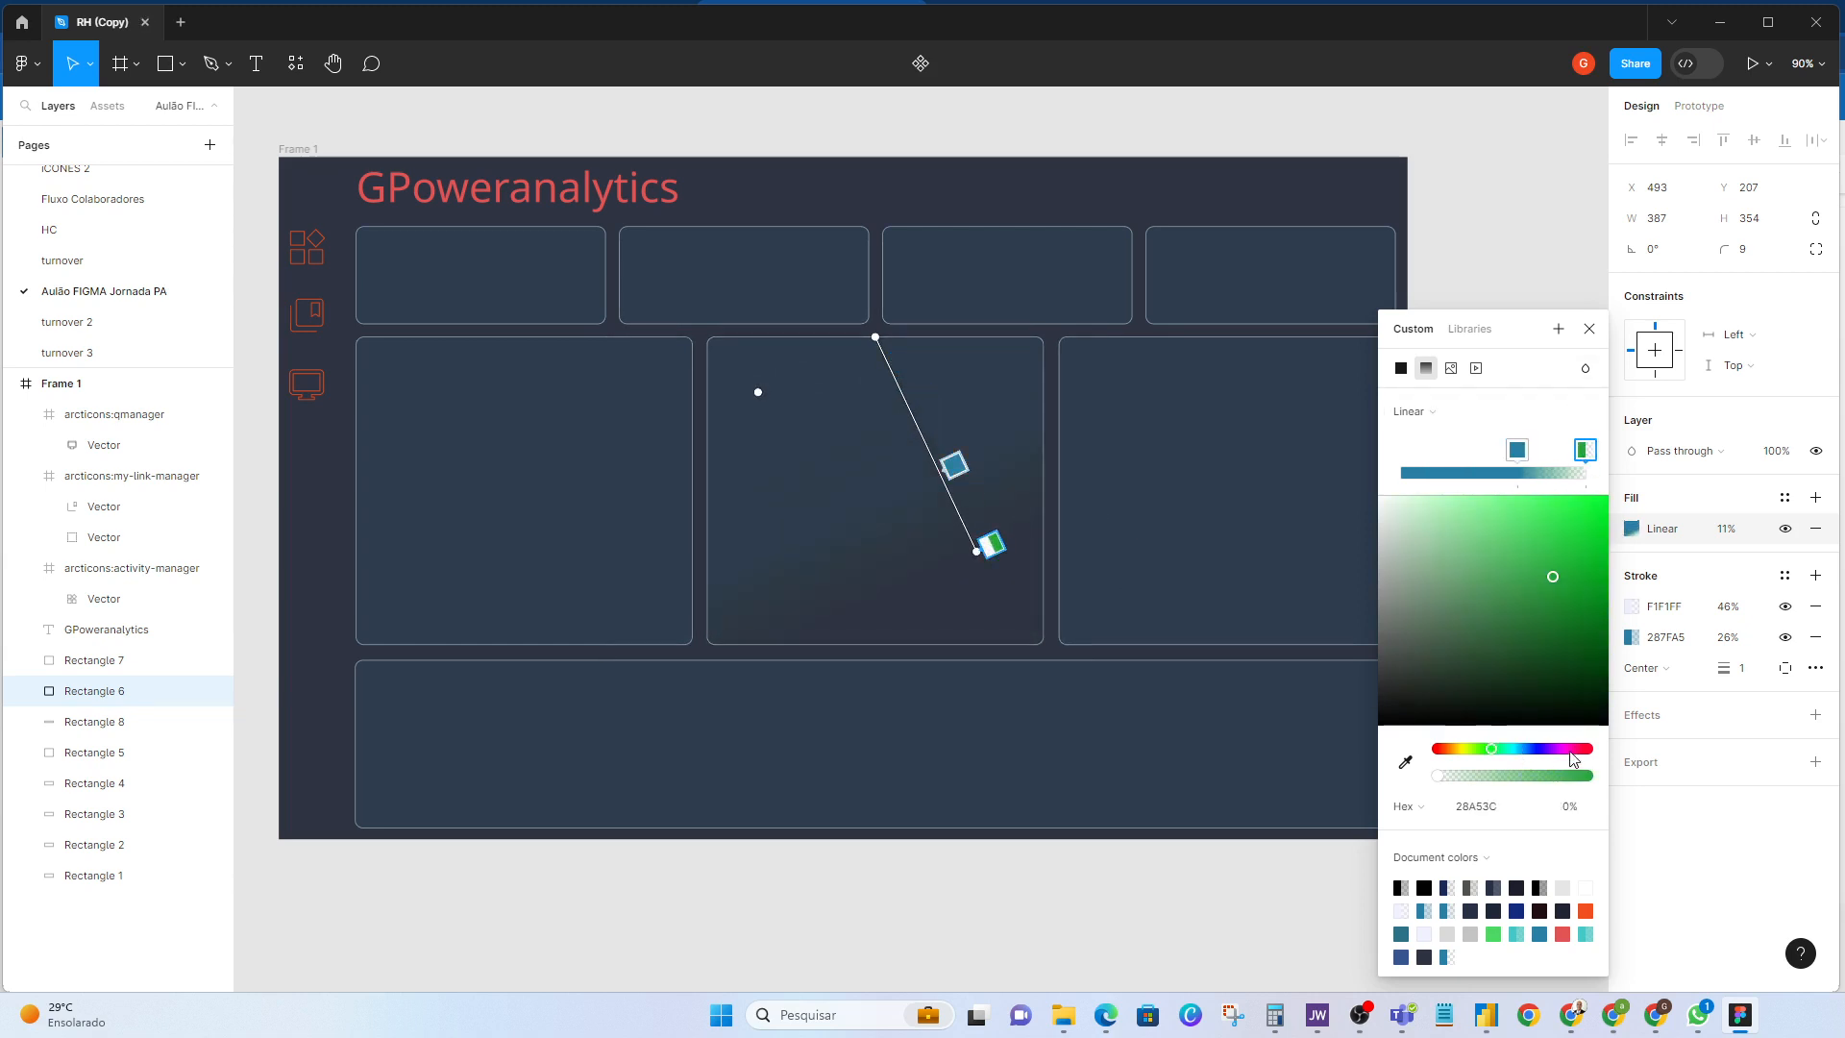
drag(1438, 778, 1558, 786)
drag(875, 337, 804, 475)
mouse_move(973, 534)
mouse_down()
mouse_move(879, 492)
mouse_move(934, 523)
mouse_up()
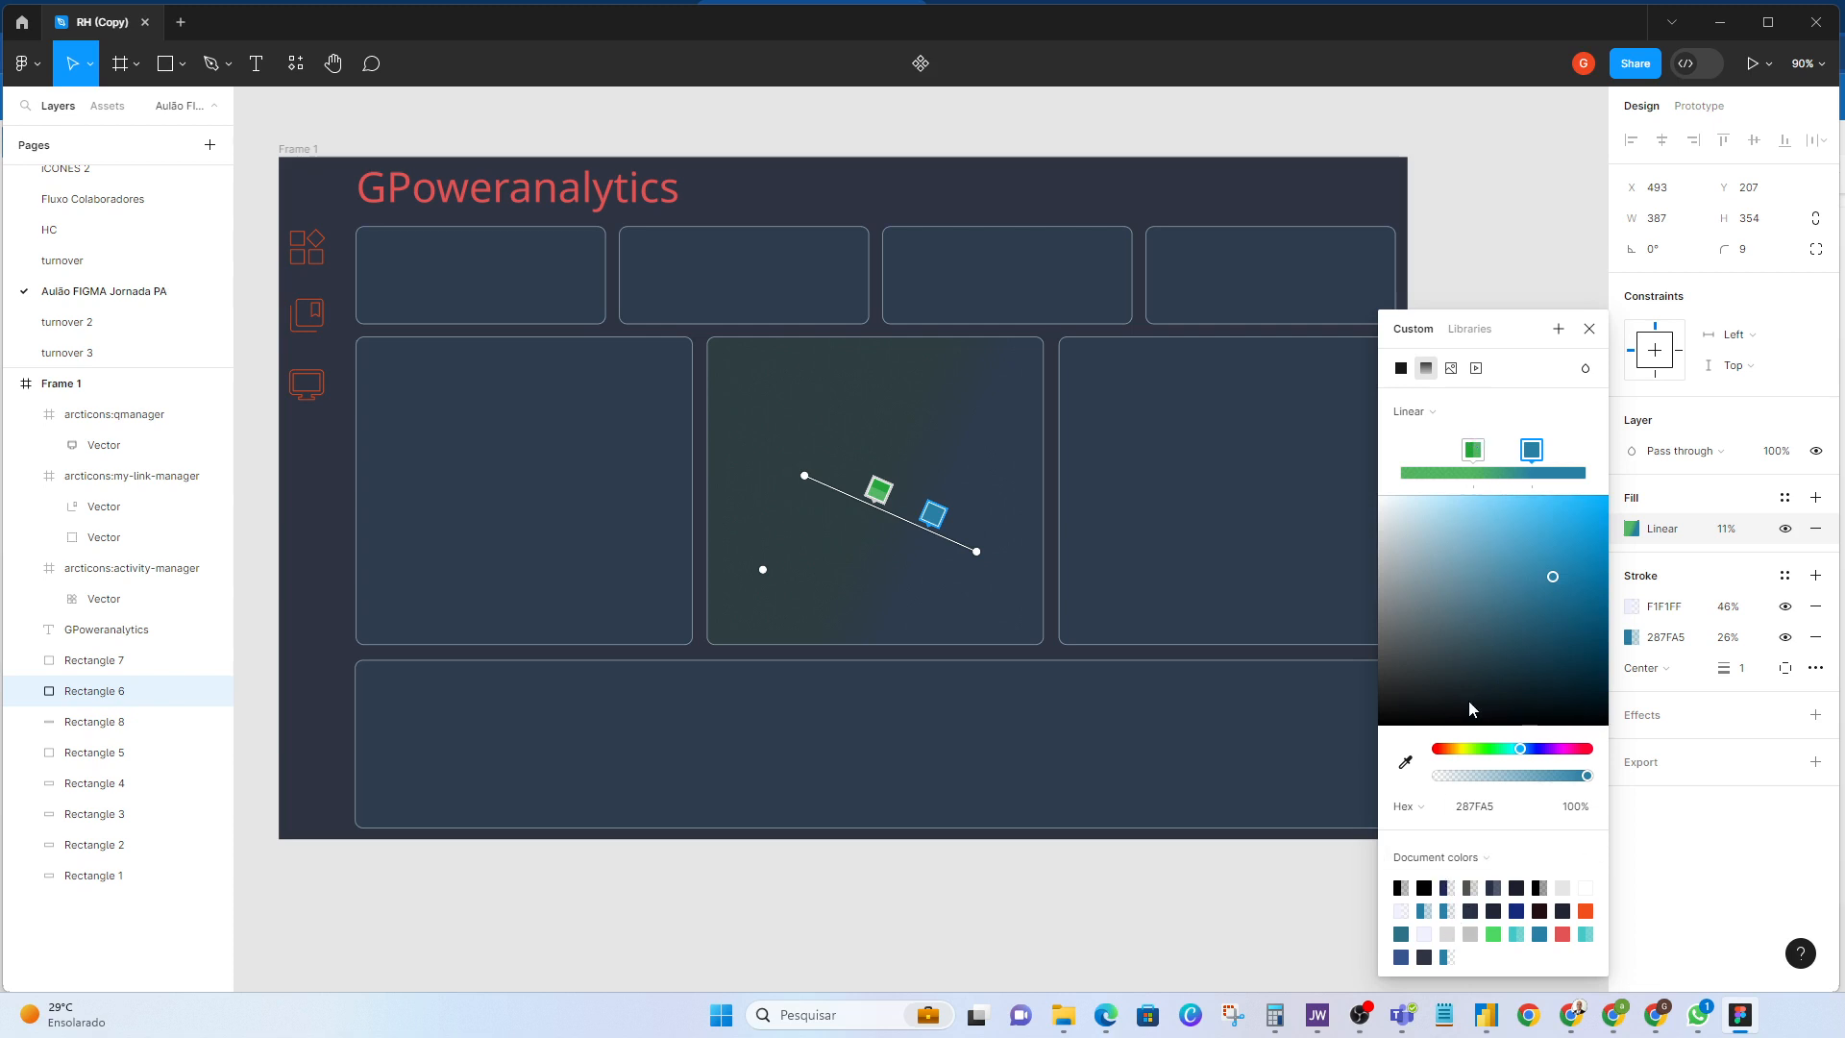
Step: Recolour the green gradient stop to olive A2A528 at 100% opacity and spread the two stops further apart
click(1472, 451)
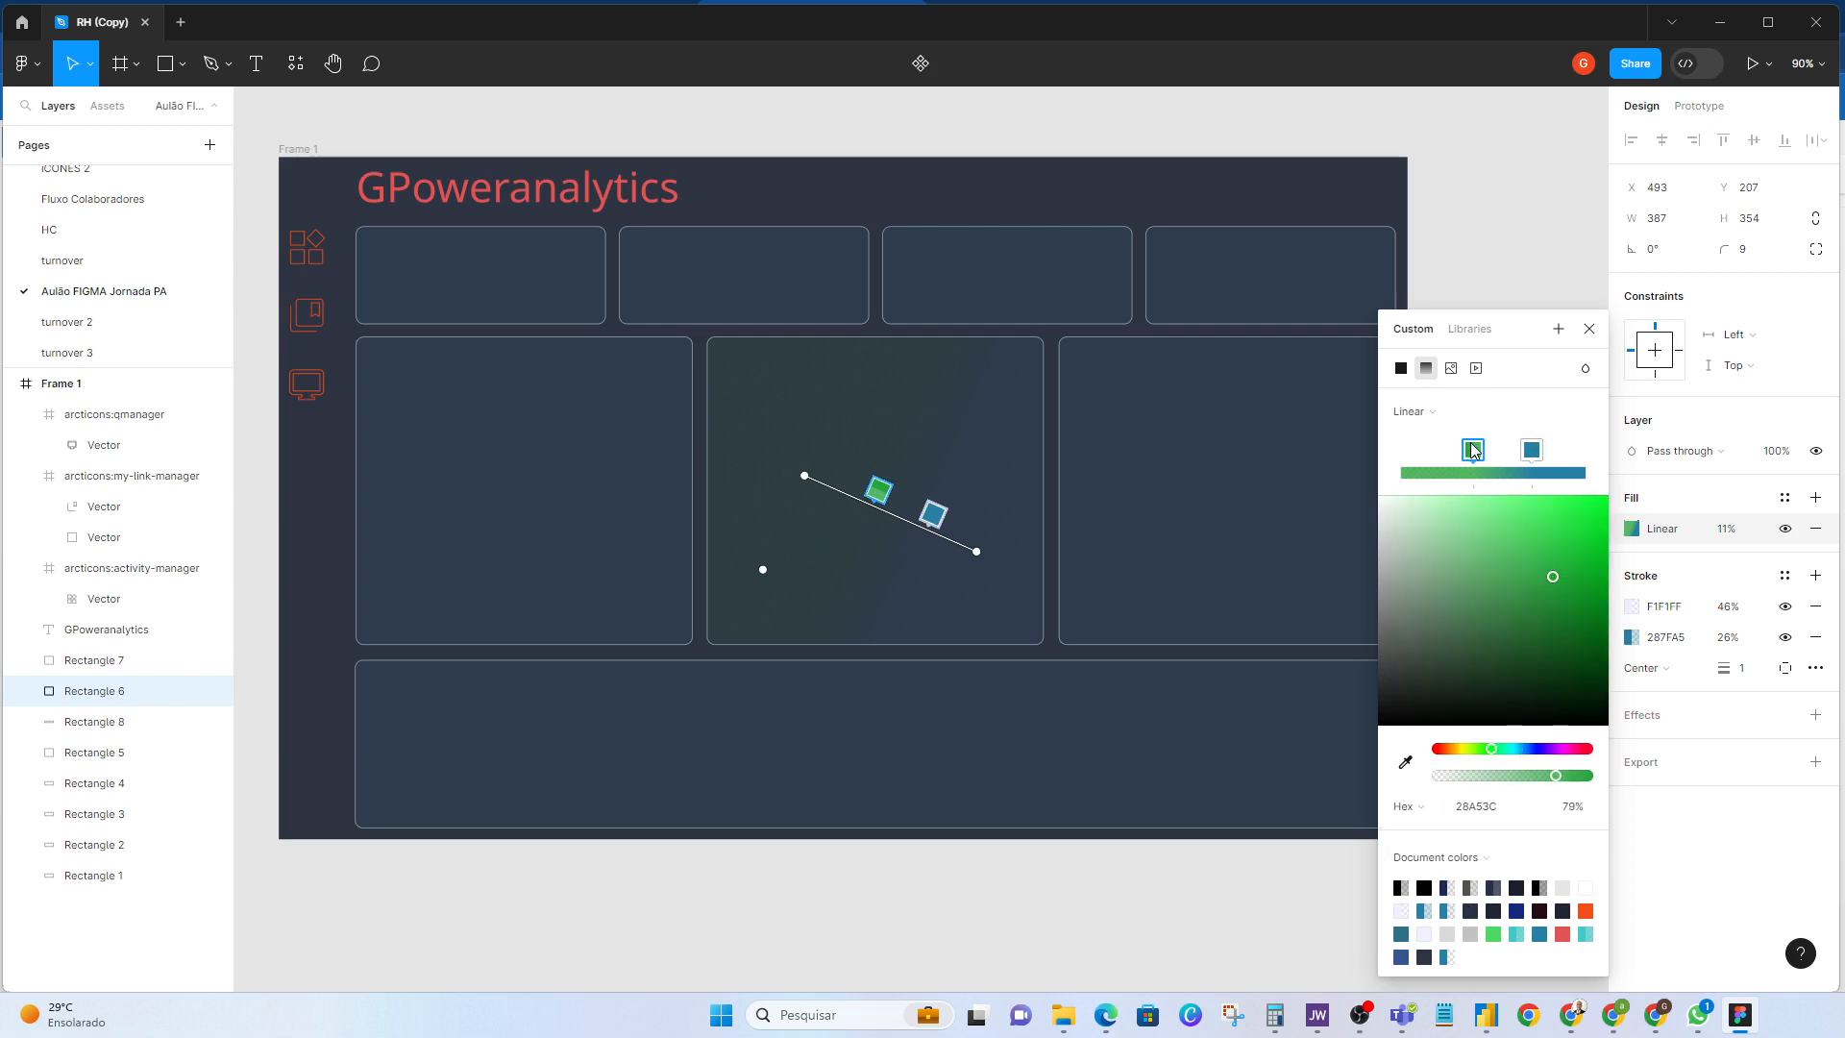
click(1464, 749)
mouse_move(877, 489)
mouse_down()
mouse_move(971, 532)
mouse_move(872, 477)
mouse_up()
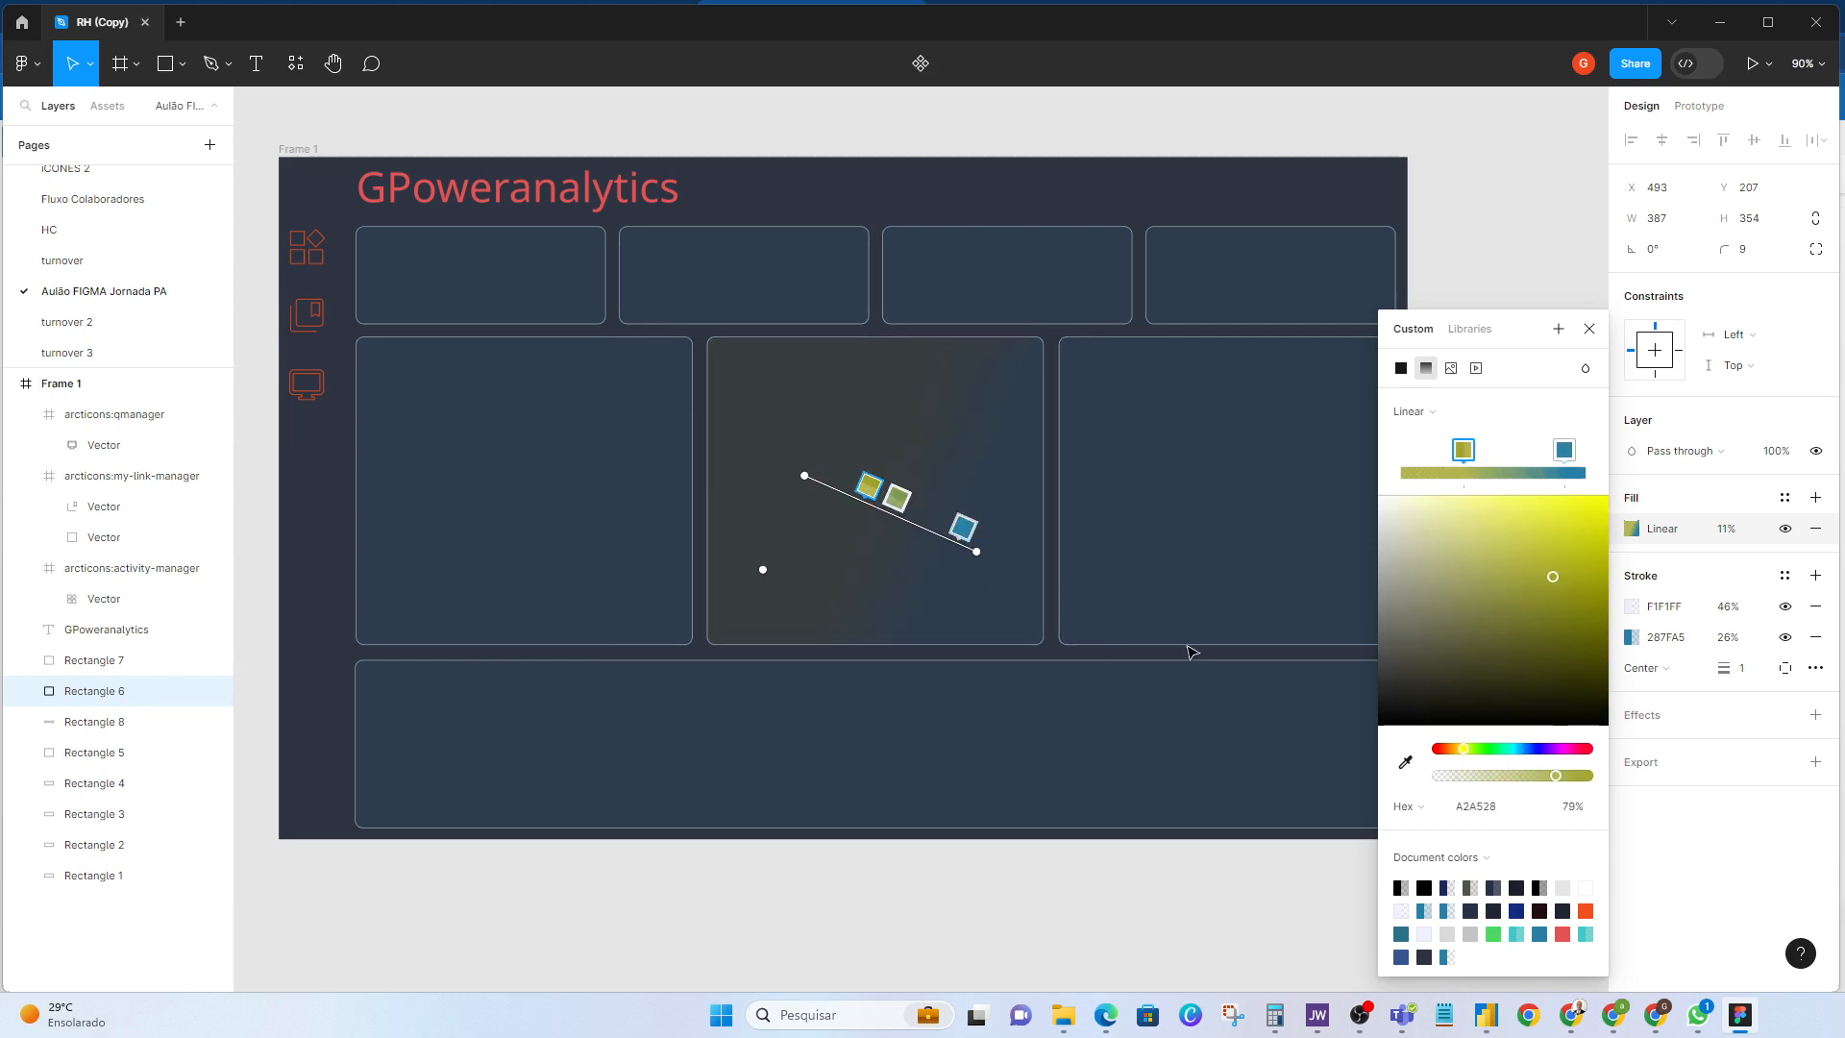
drag(1561, 781, 1612, 792)
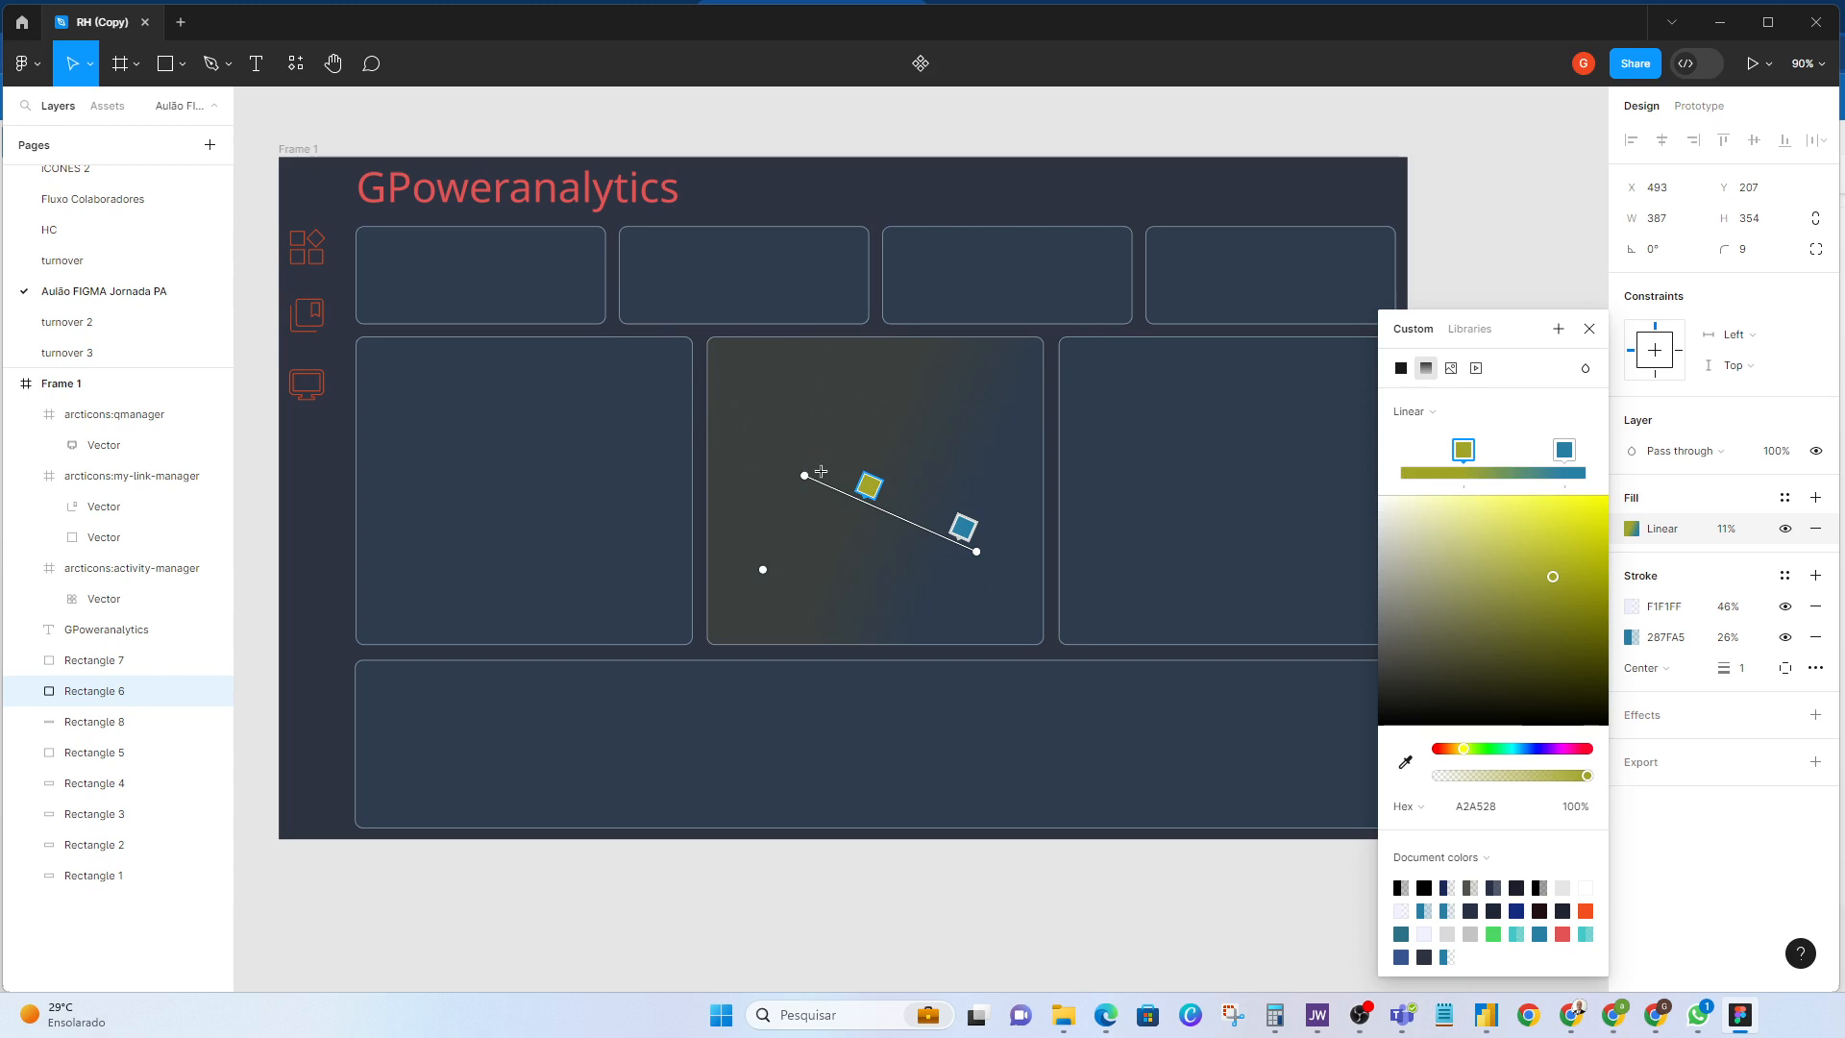
Step: Try a solid fill in place of the linear gradient on the middle chart rectangle
click(1401, 368)
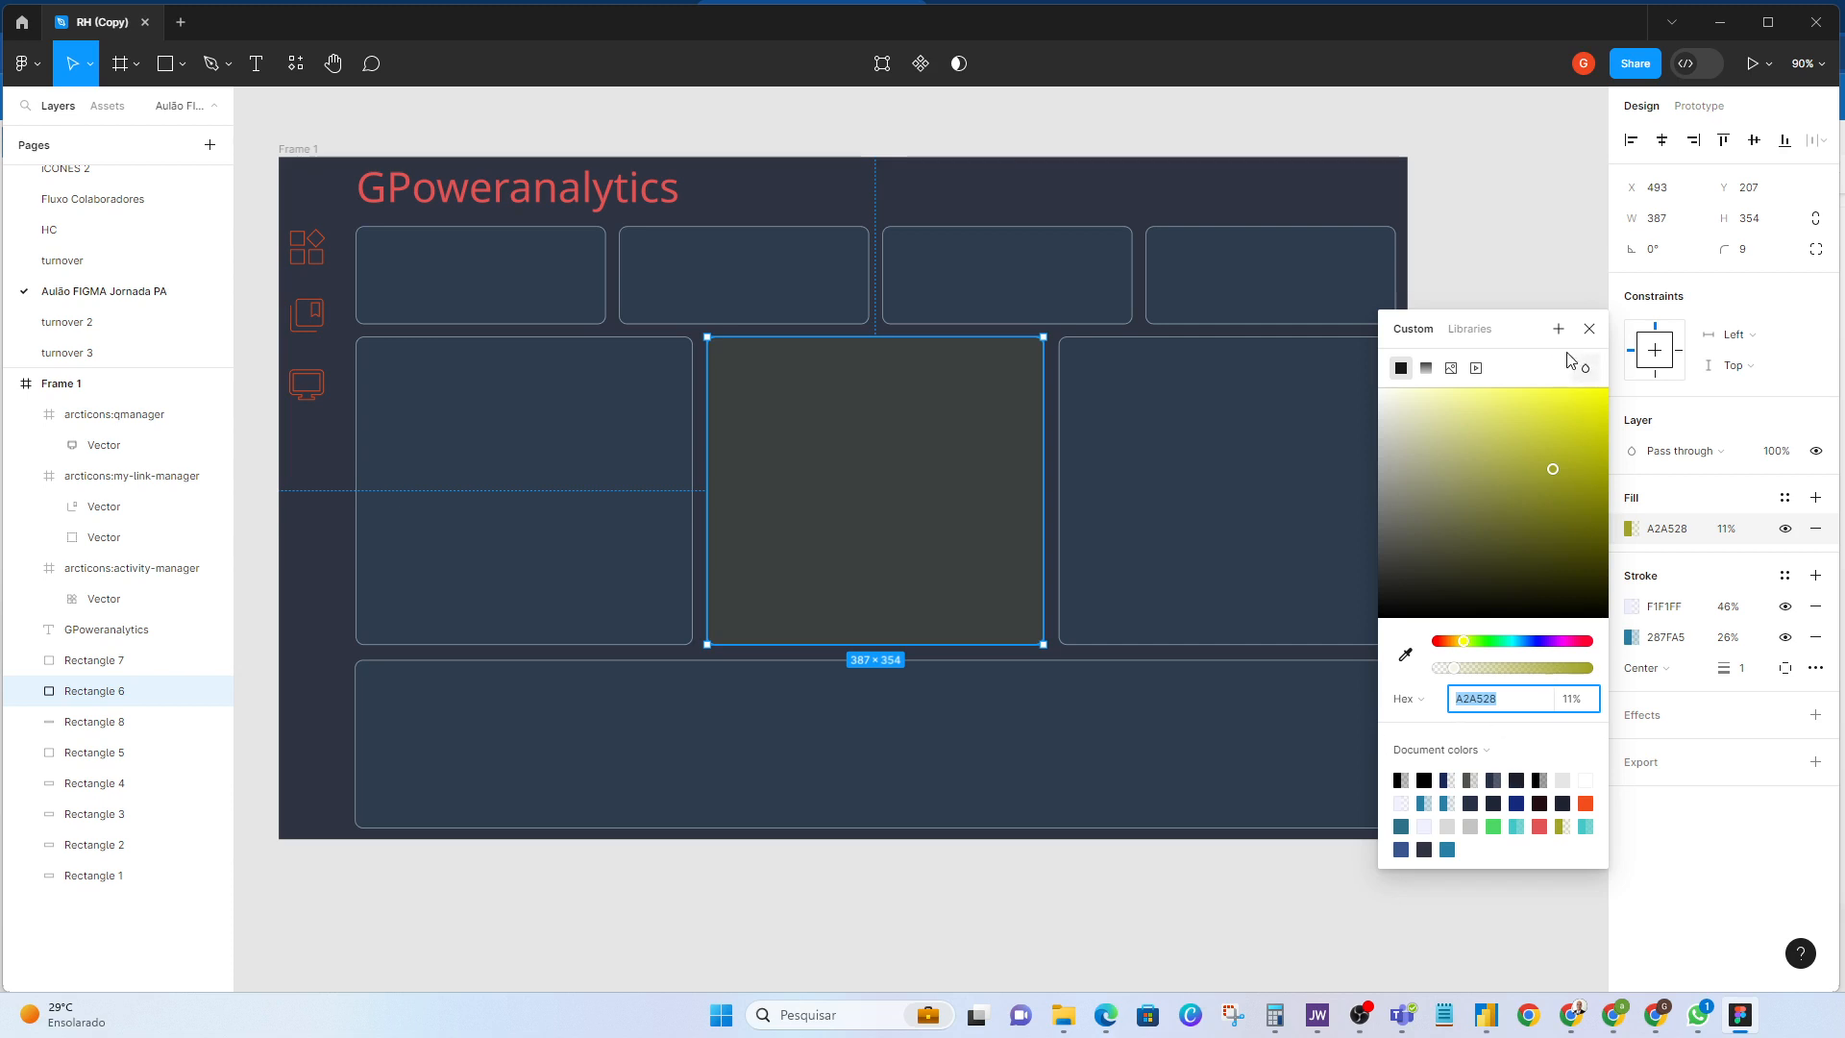
click(887, 462)
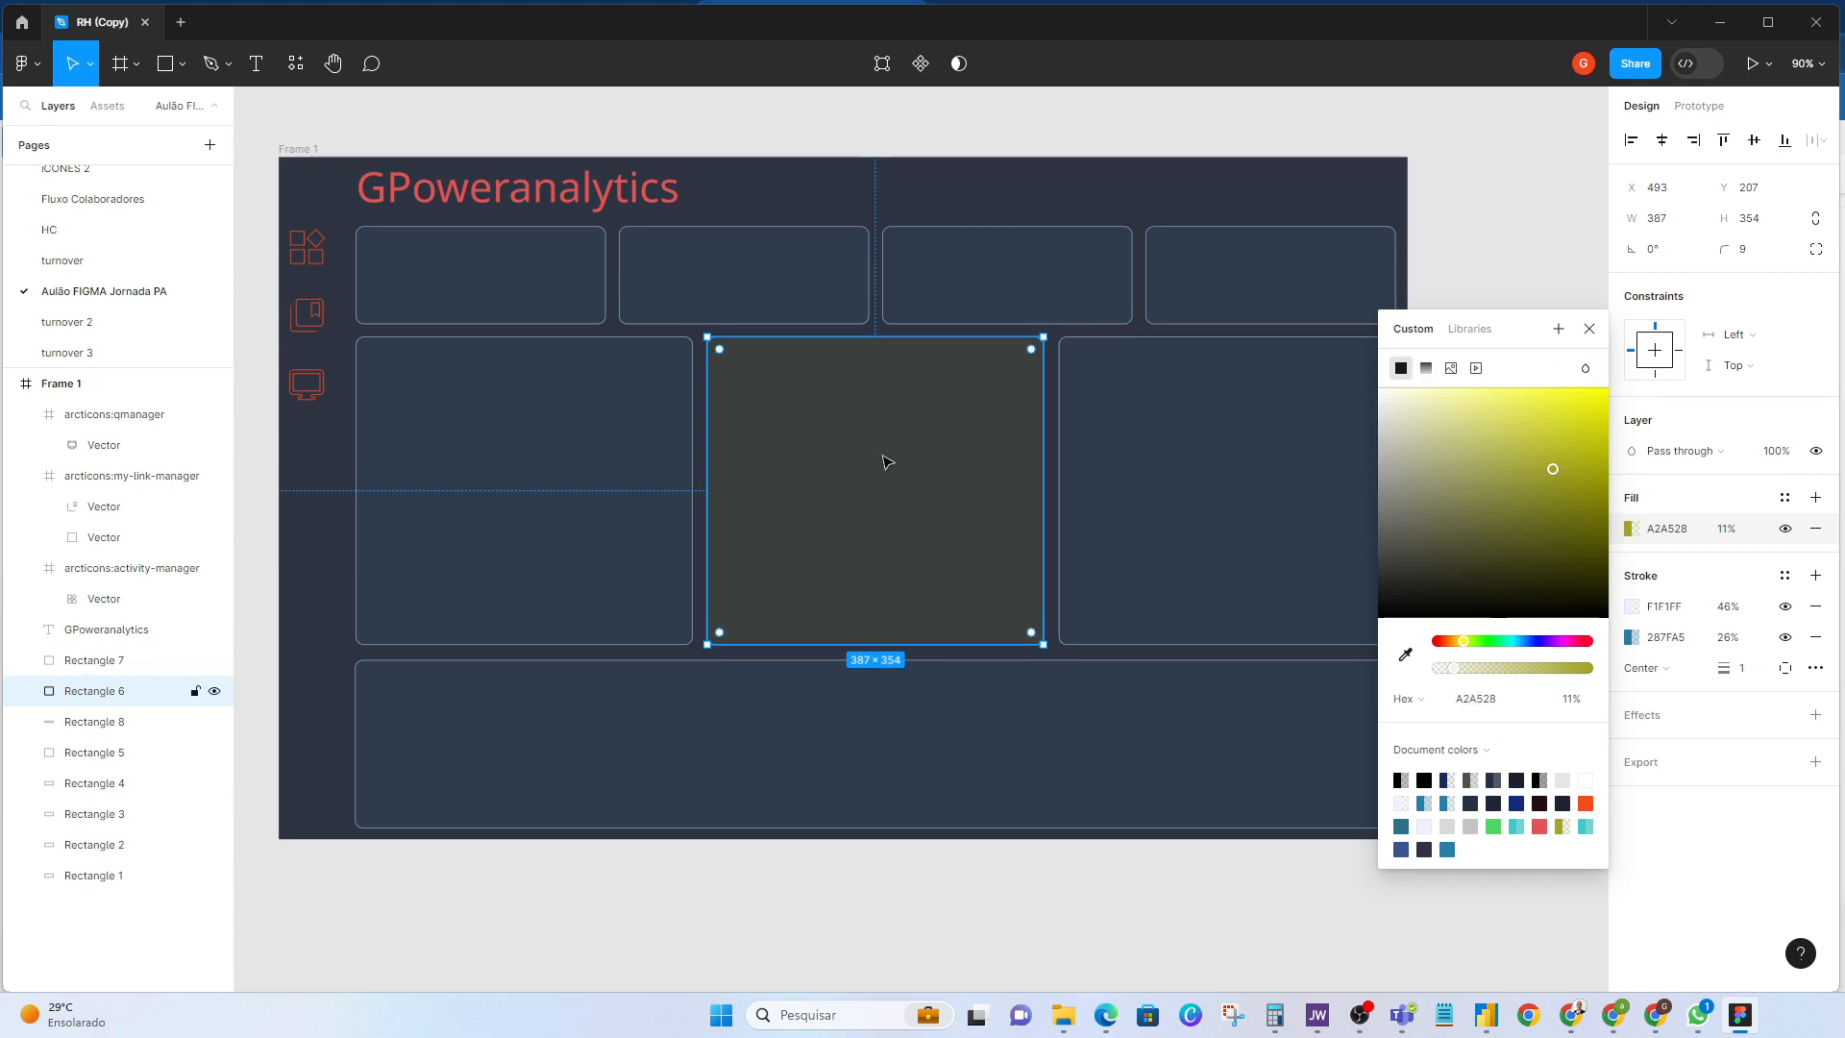
Step: Undo the solid fill and the earlier gradient edits, back to the middle rectangle's vertical blue linear gradient
key(ctrl+z)
key(ctrl+z)
key(ctrl+z)
key(ctrl+z)
key(ctrl+z)
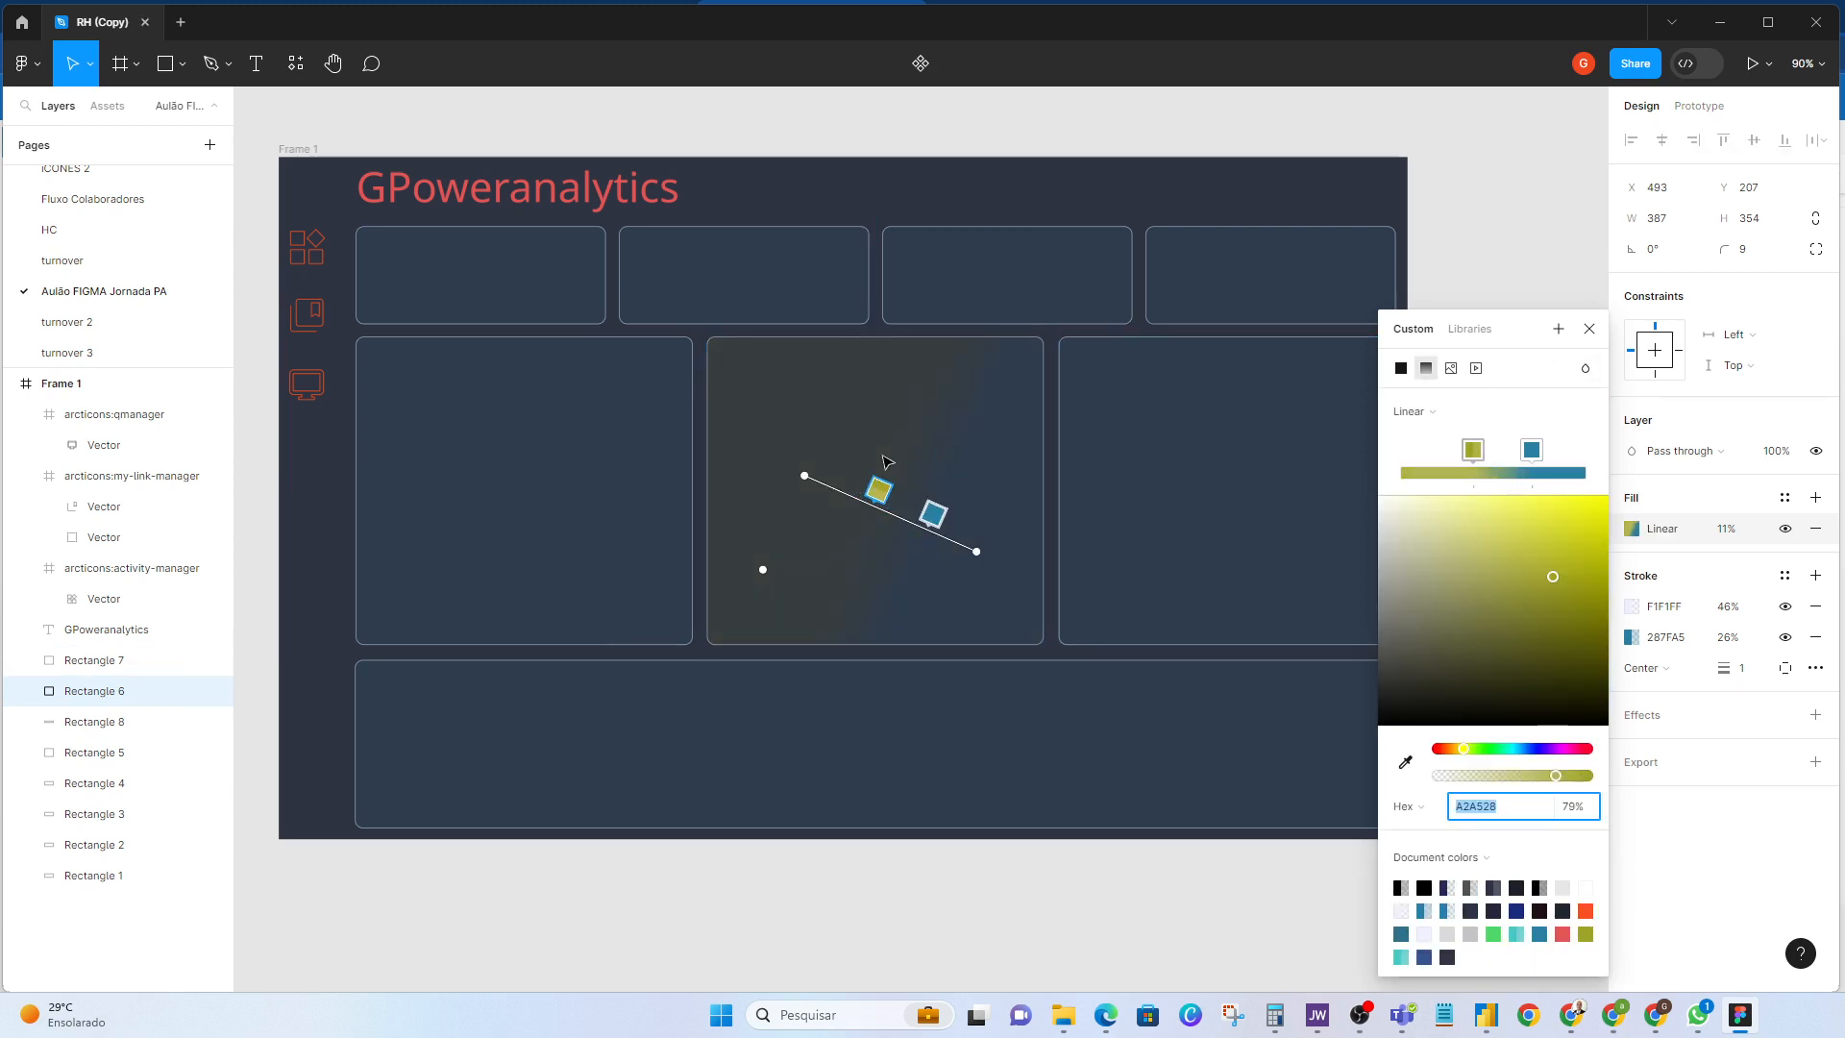
key(ctrl+z)
key(ctrl+z)
key(ctrl+z)
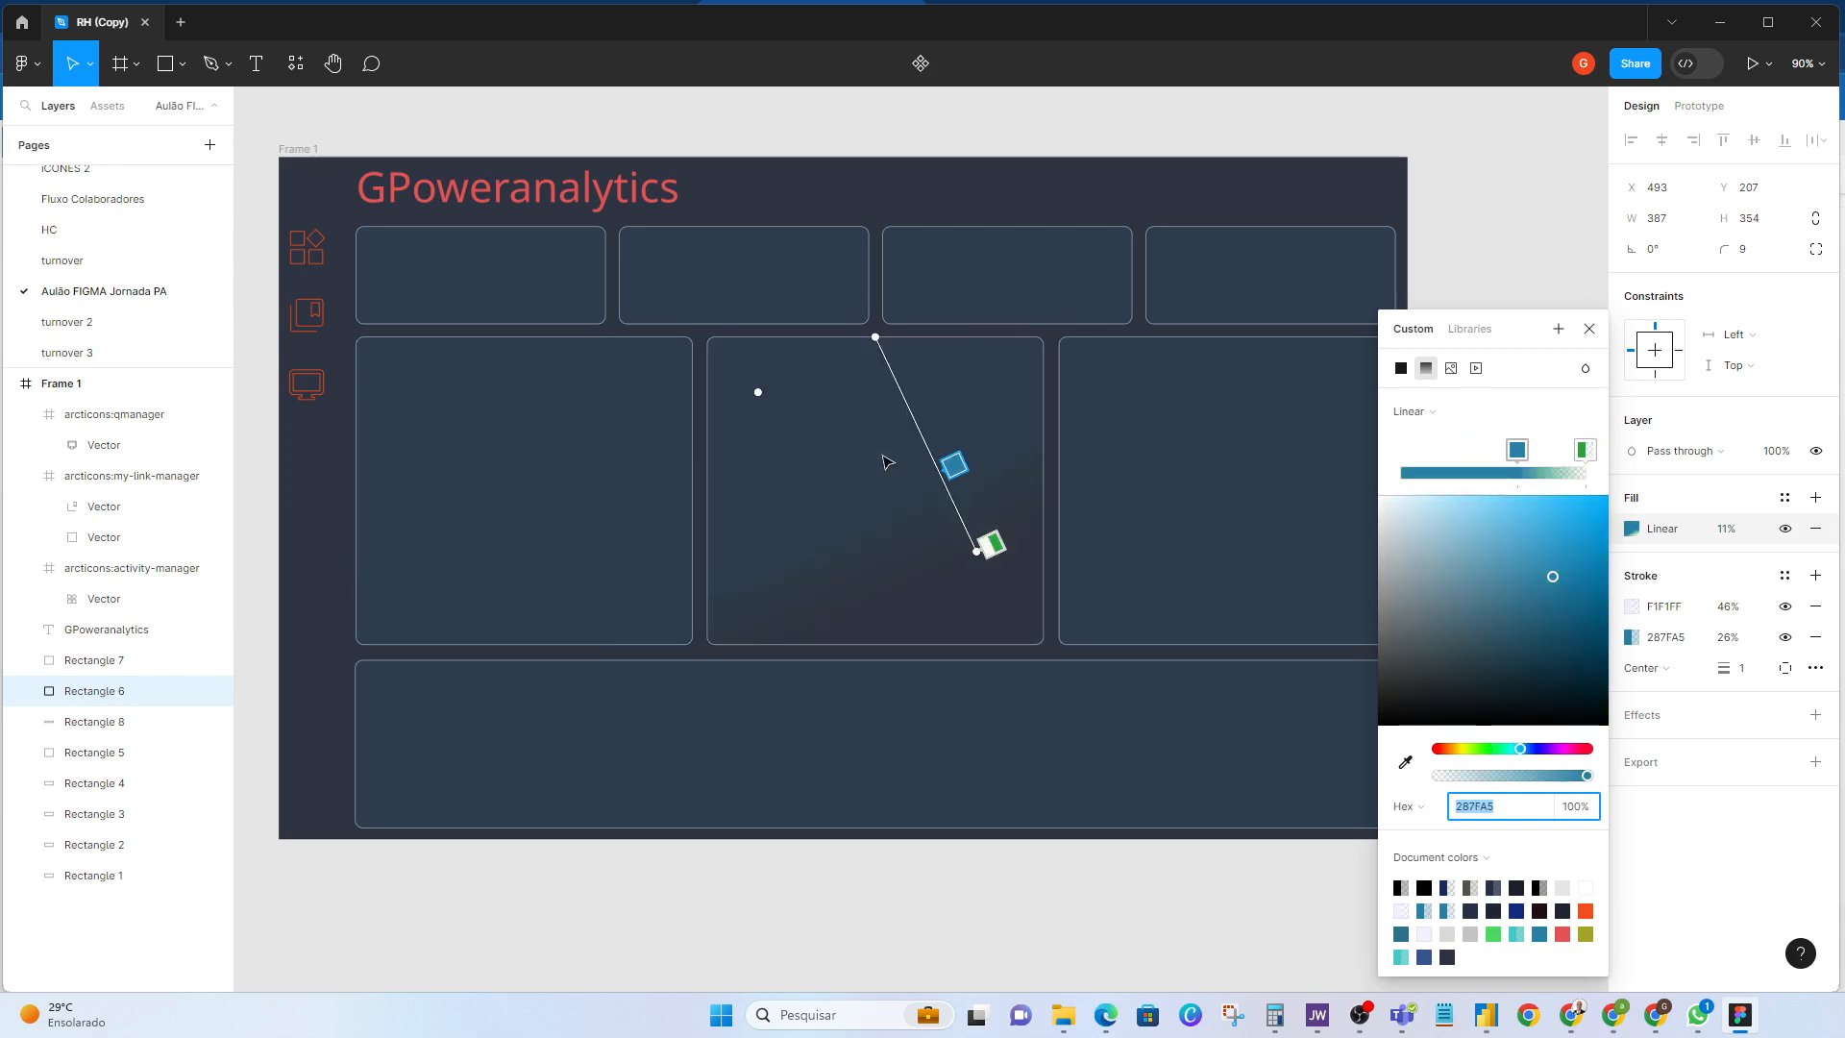
key(ctrl+z)
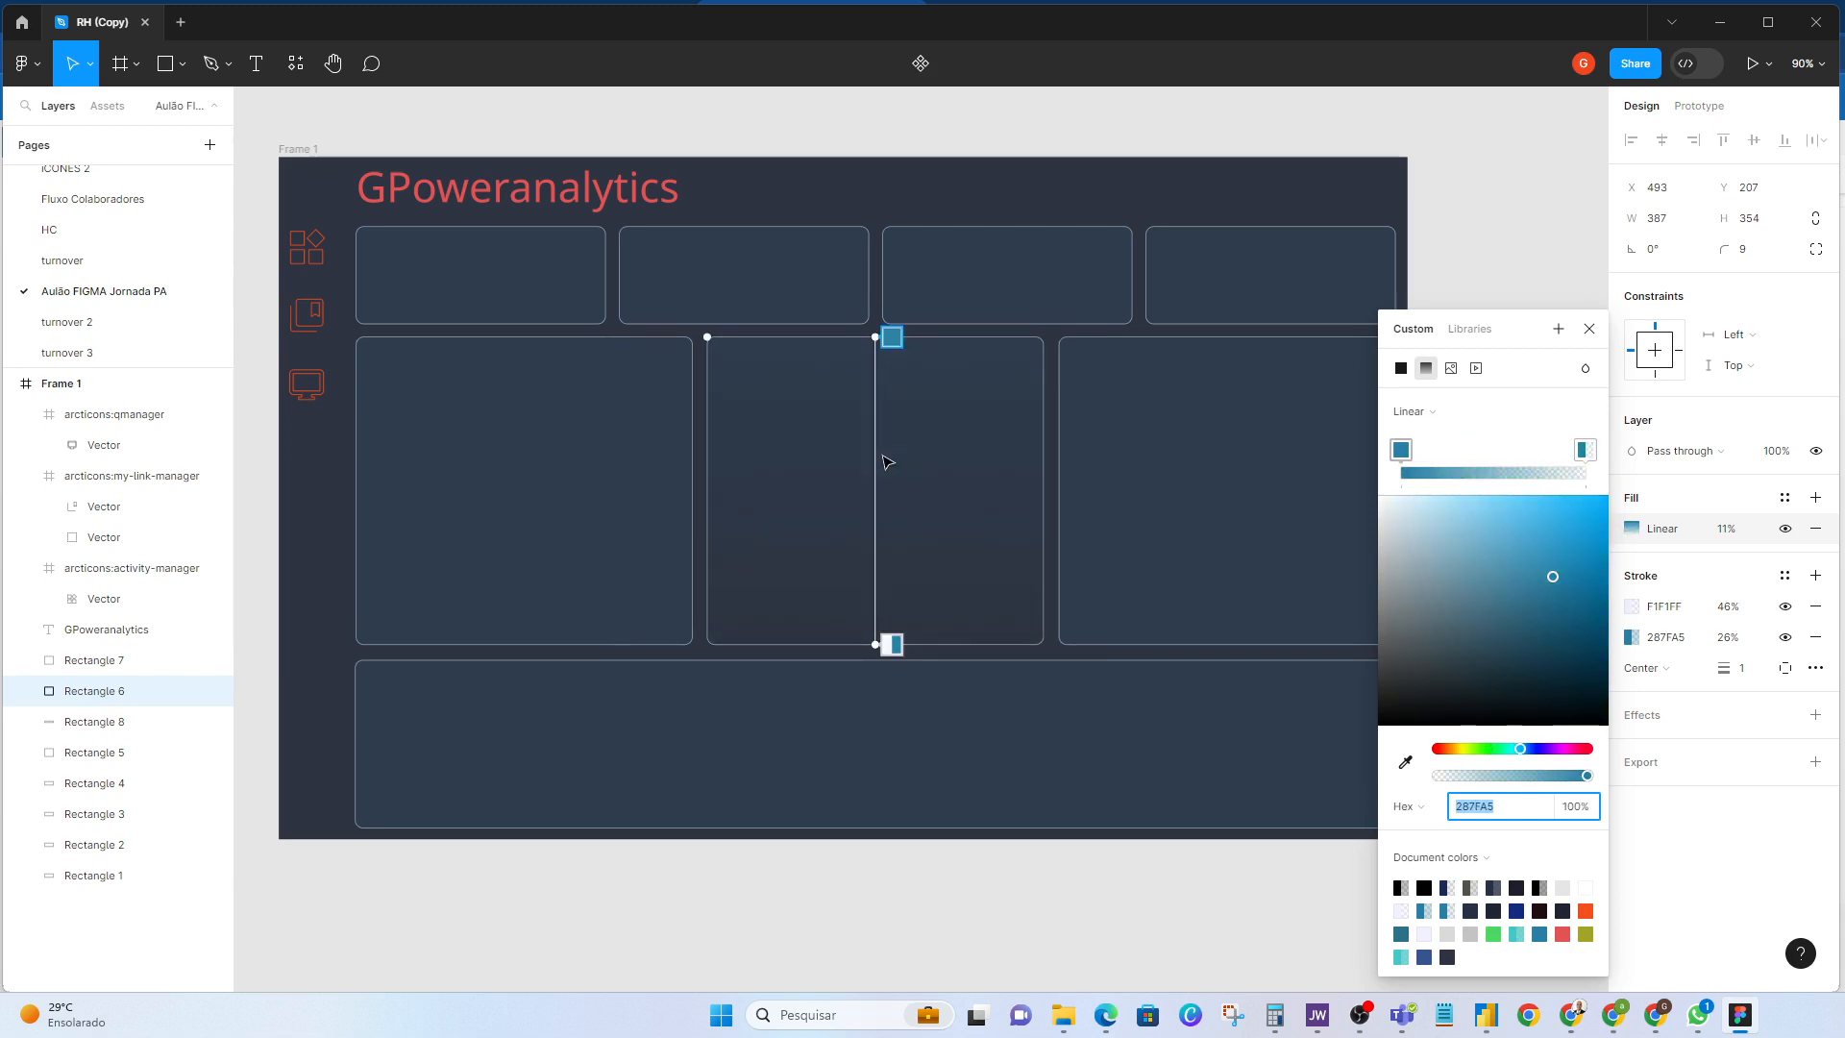
Step: Inspect the angular gradient fill of Rectangle 9 on the turnover 2 page, and return to the Aulão FIGMA Jornada PA page
click(86, 322)
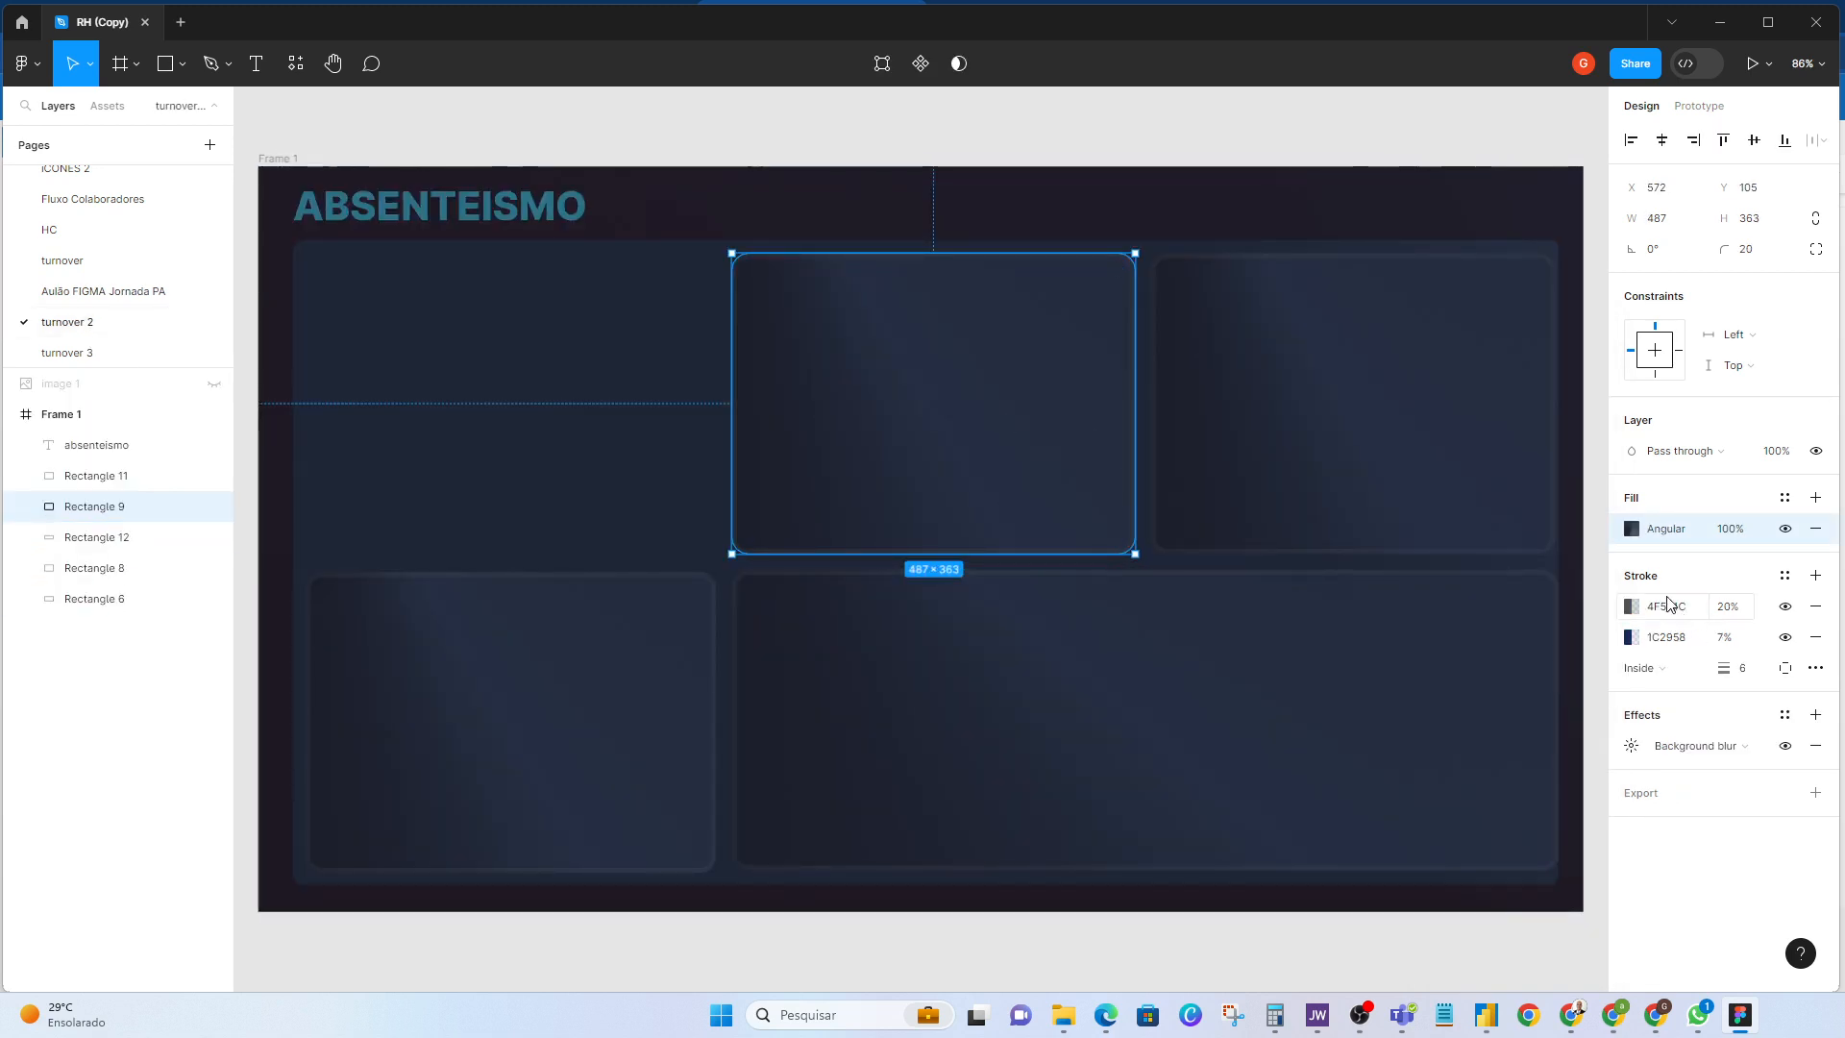
click(1665, 529)
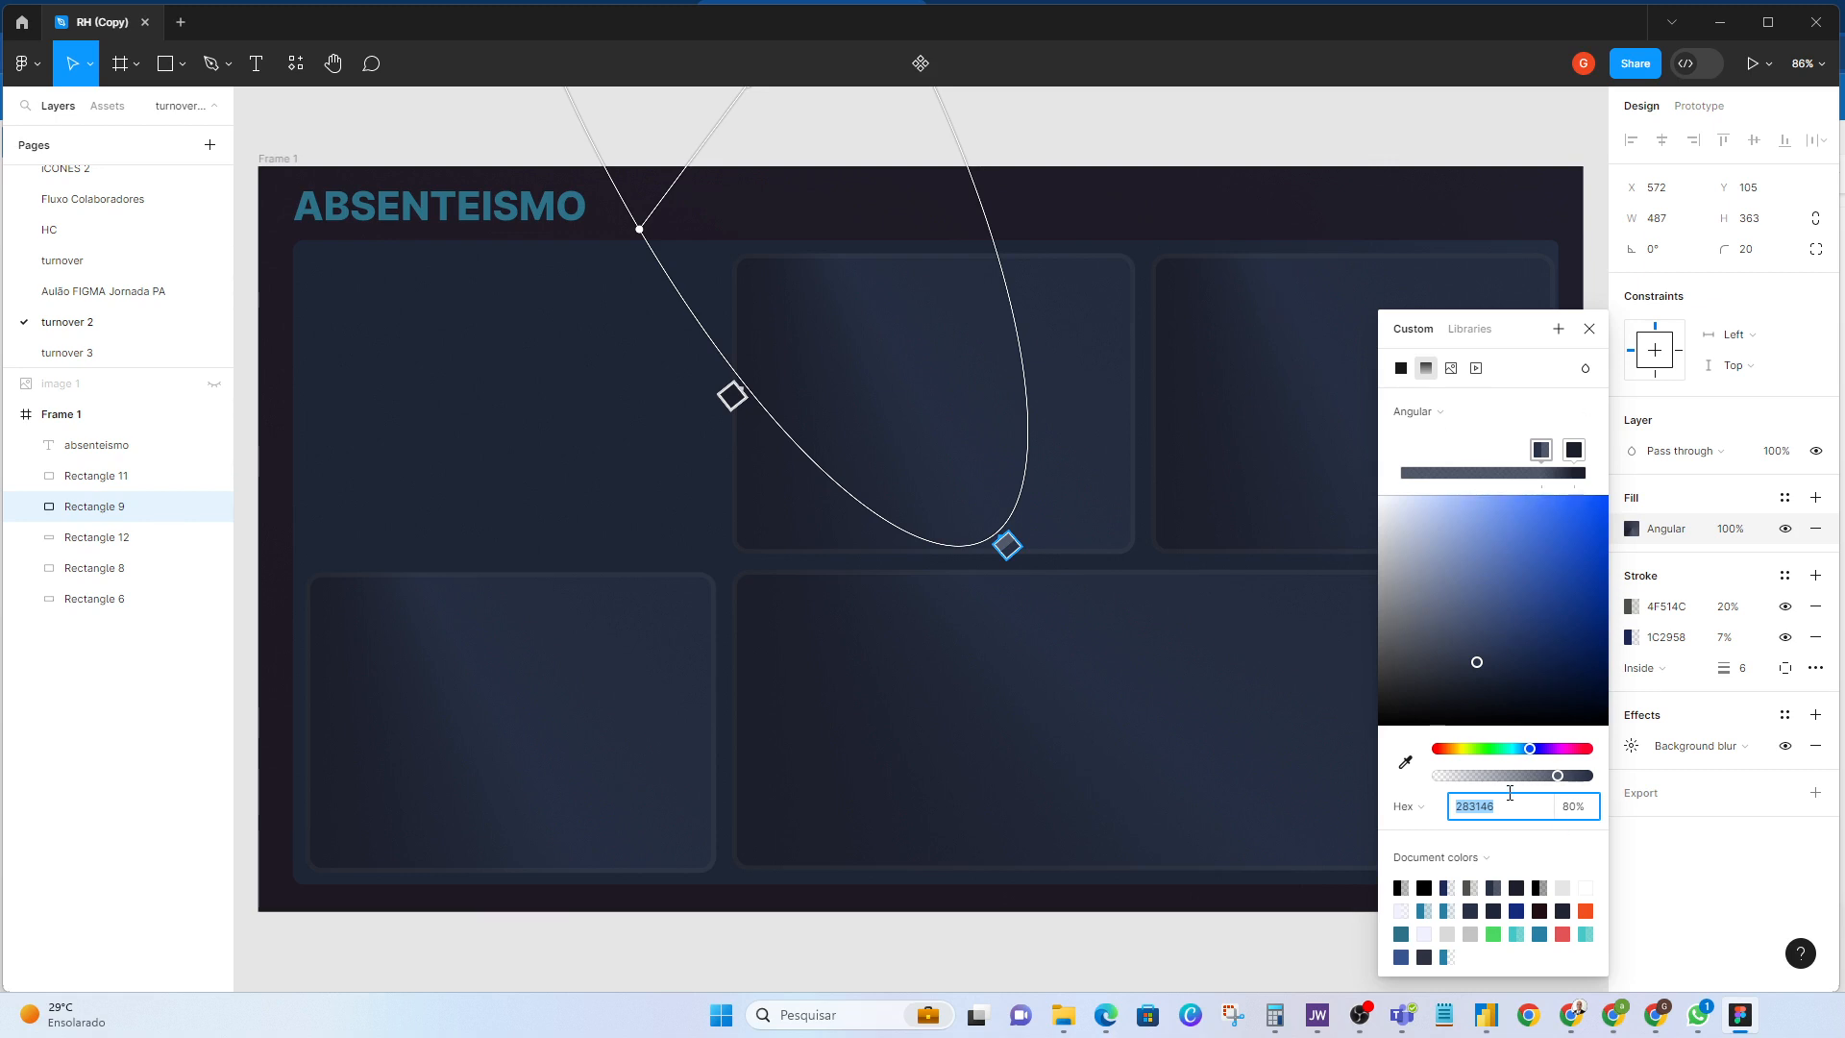
click(1588, 329)
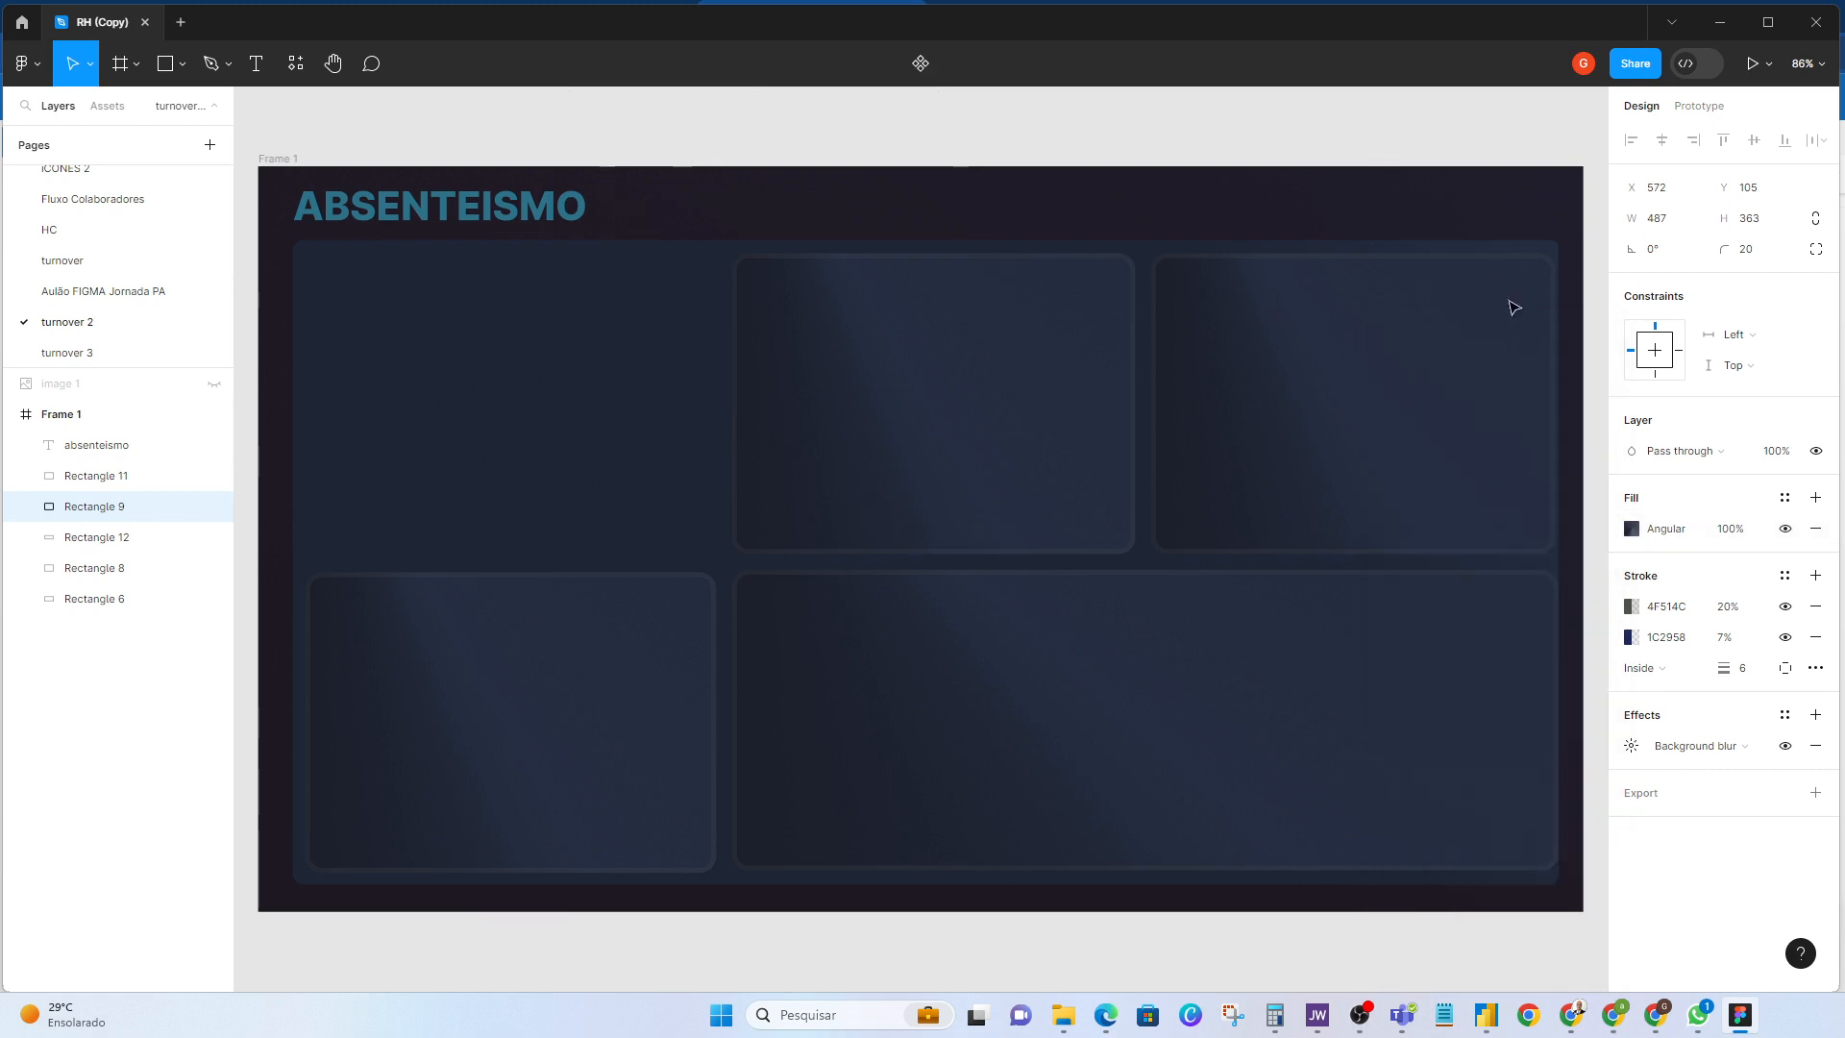
click(96, 294)
click(1246, 185)
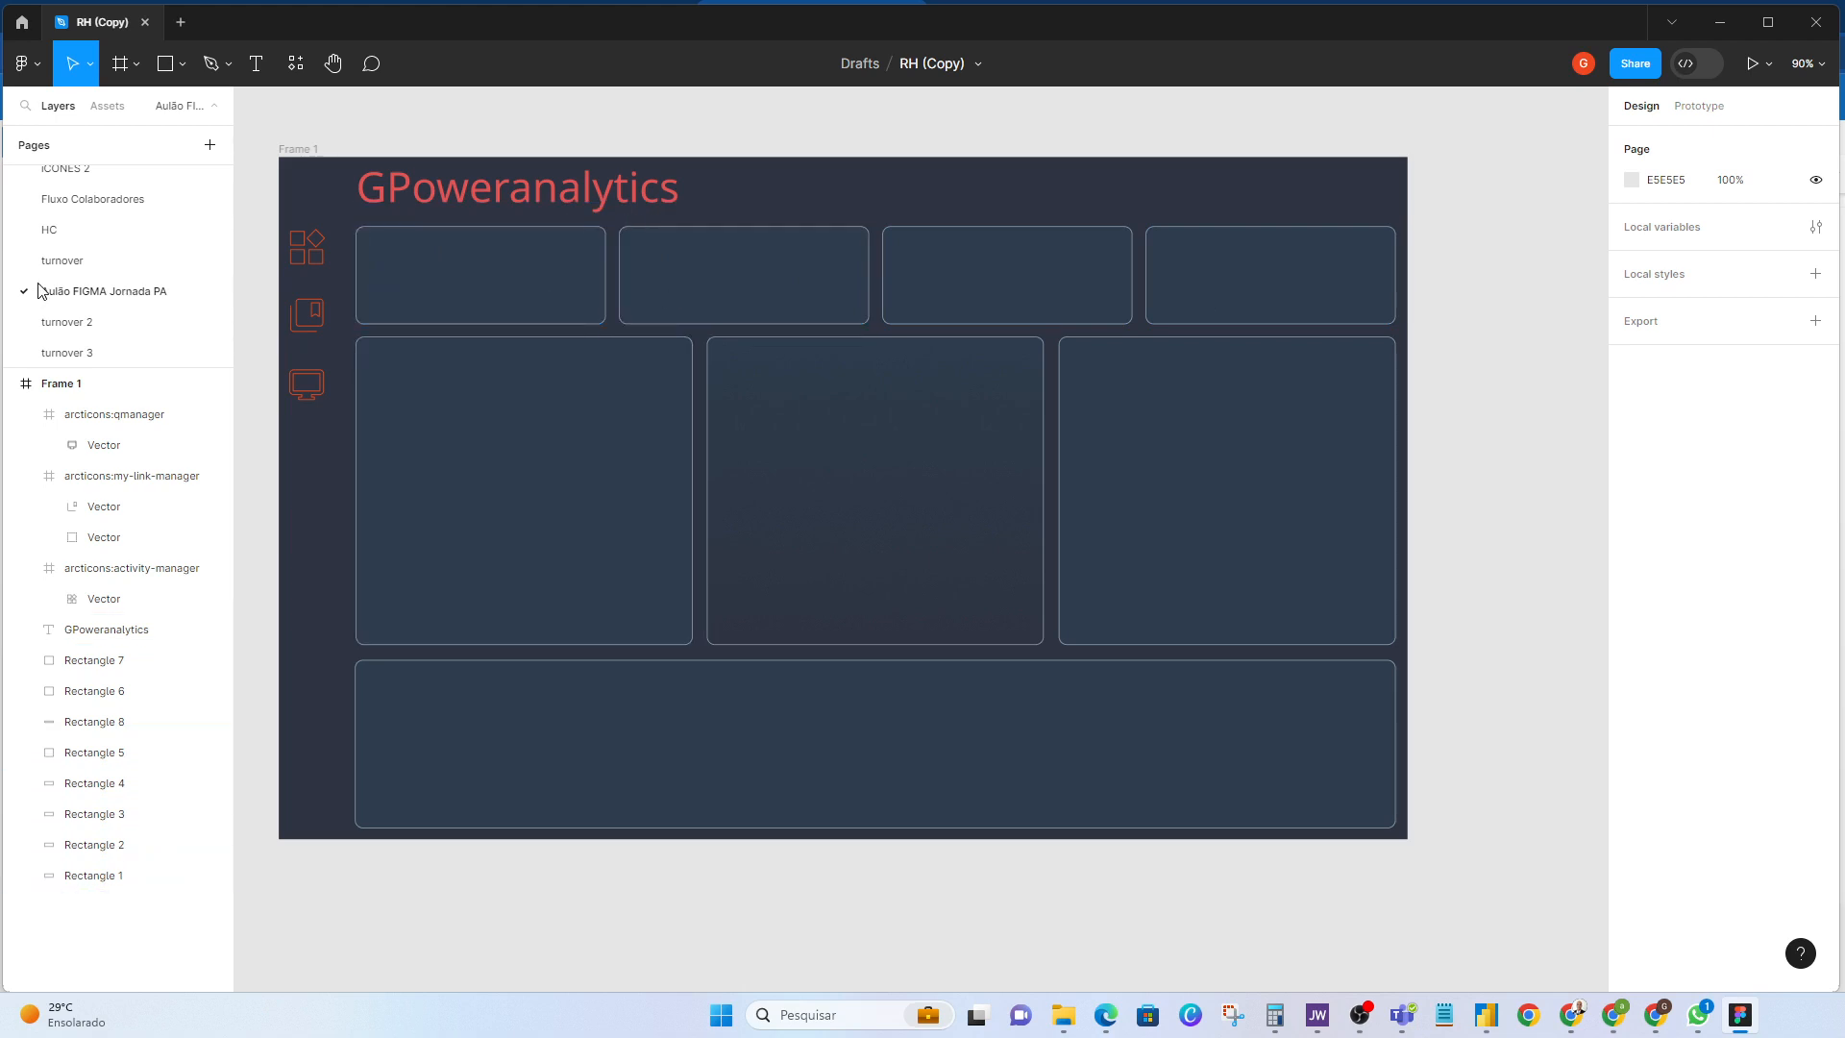
Step: Export Frame 1 as an SVG named Aulao de Figma into the Formação People Analytics folder
click(84, 389)
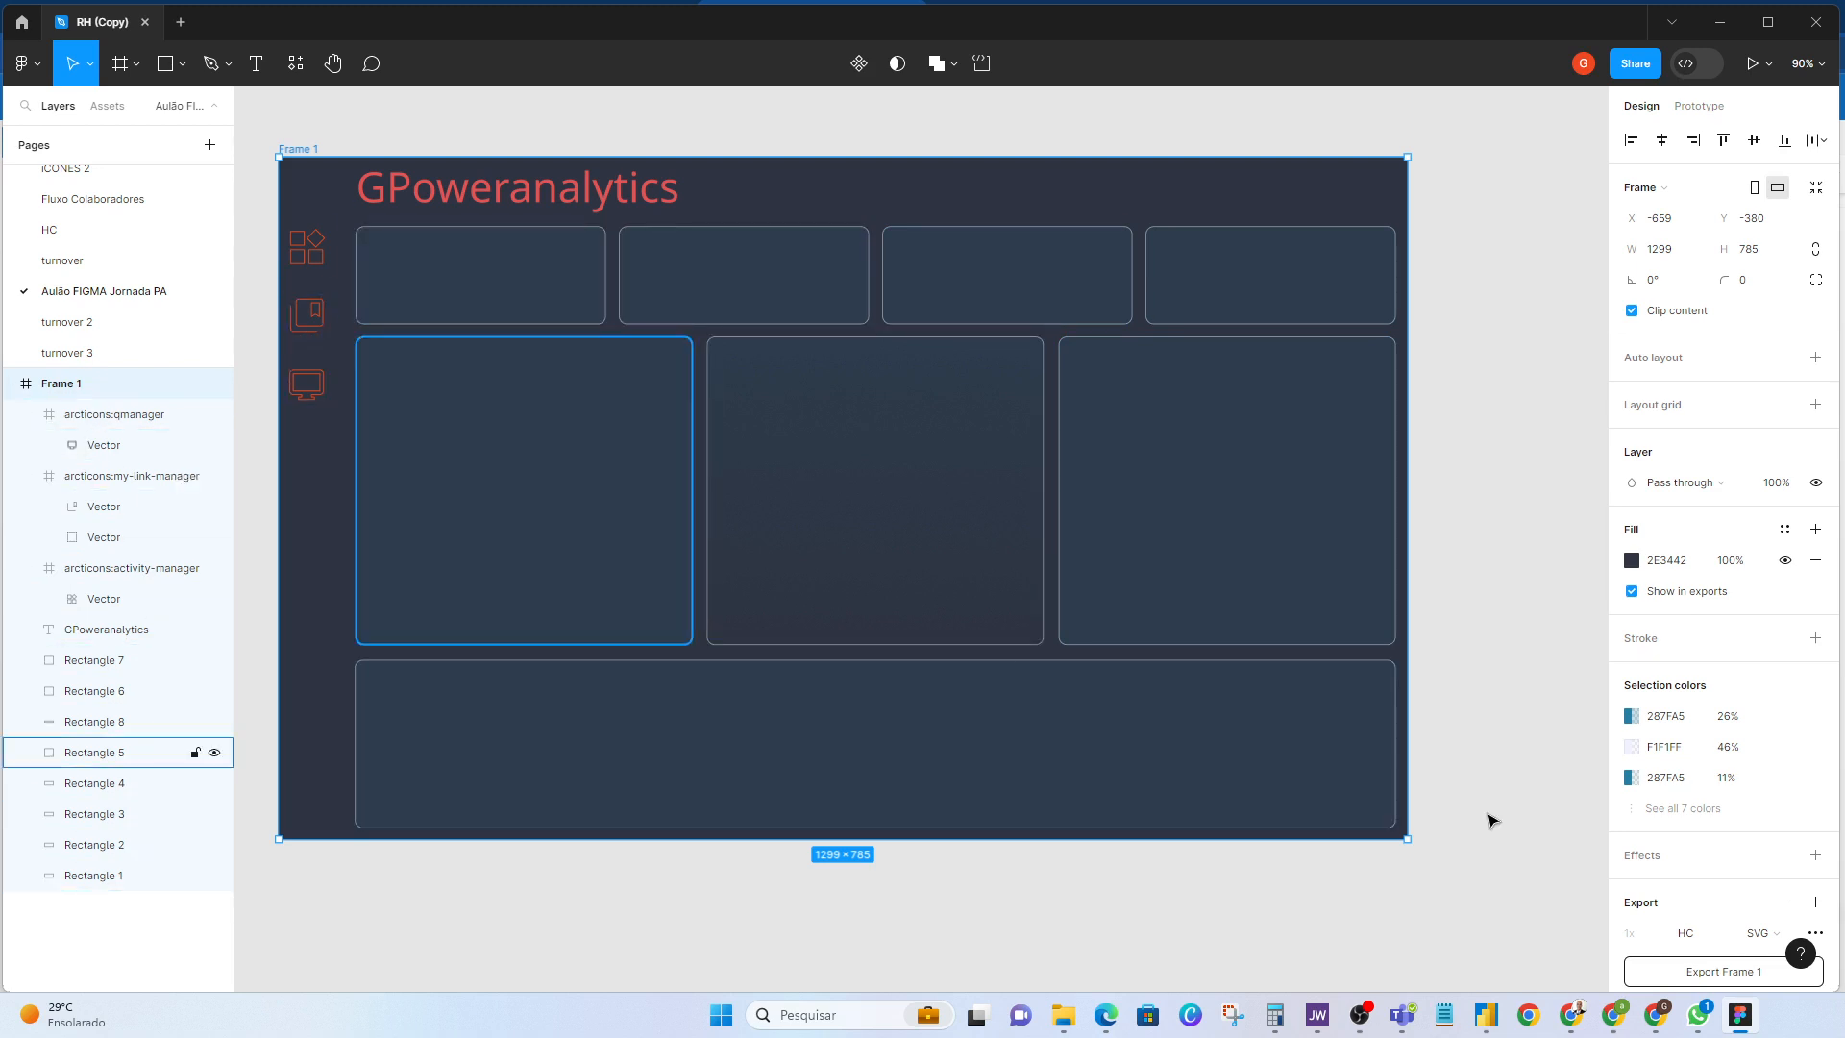
click(1729, 972)
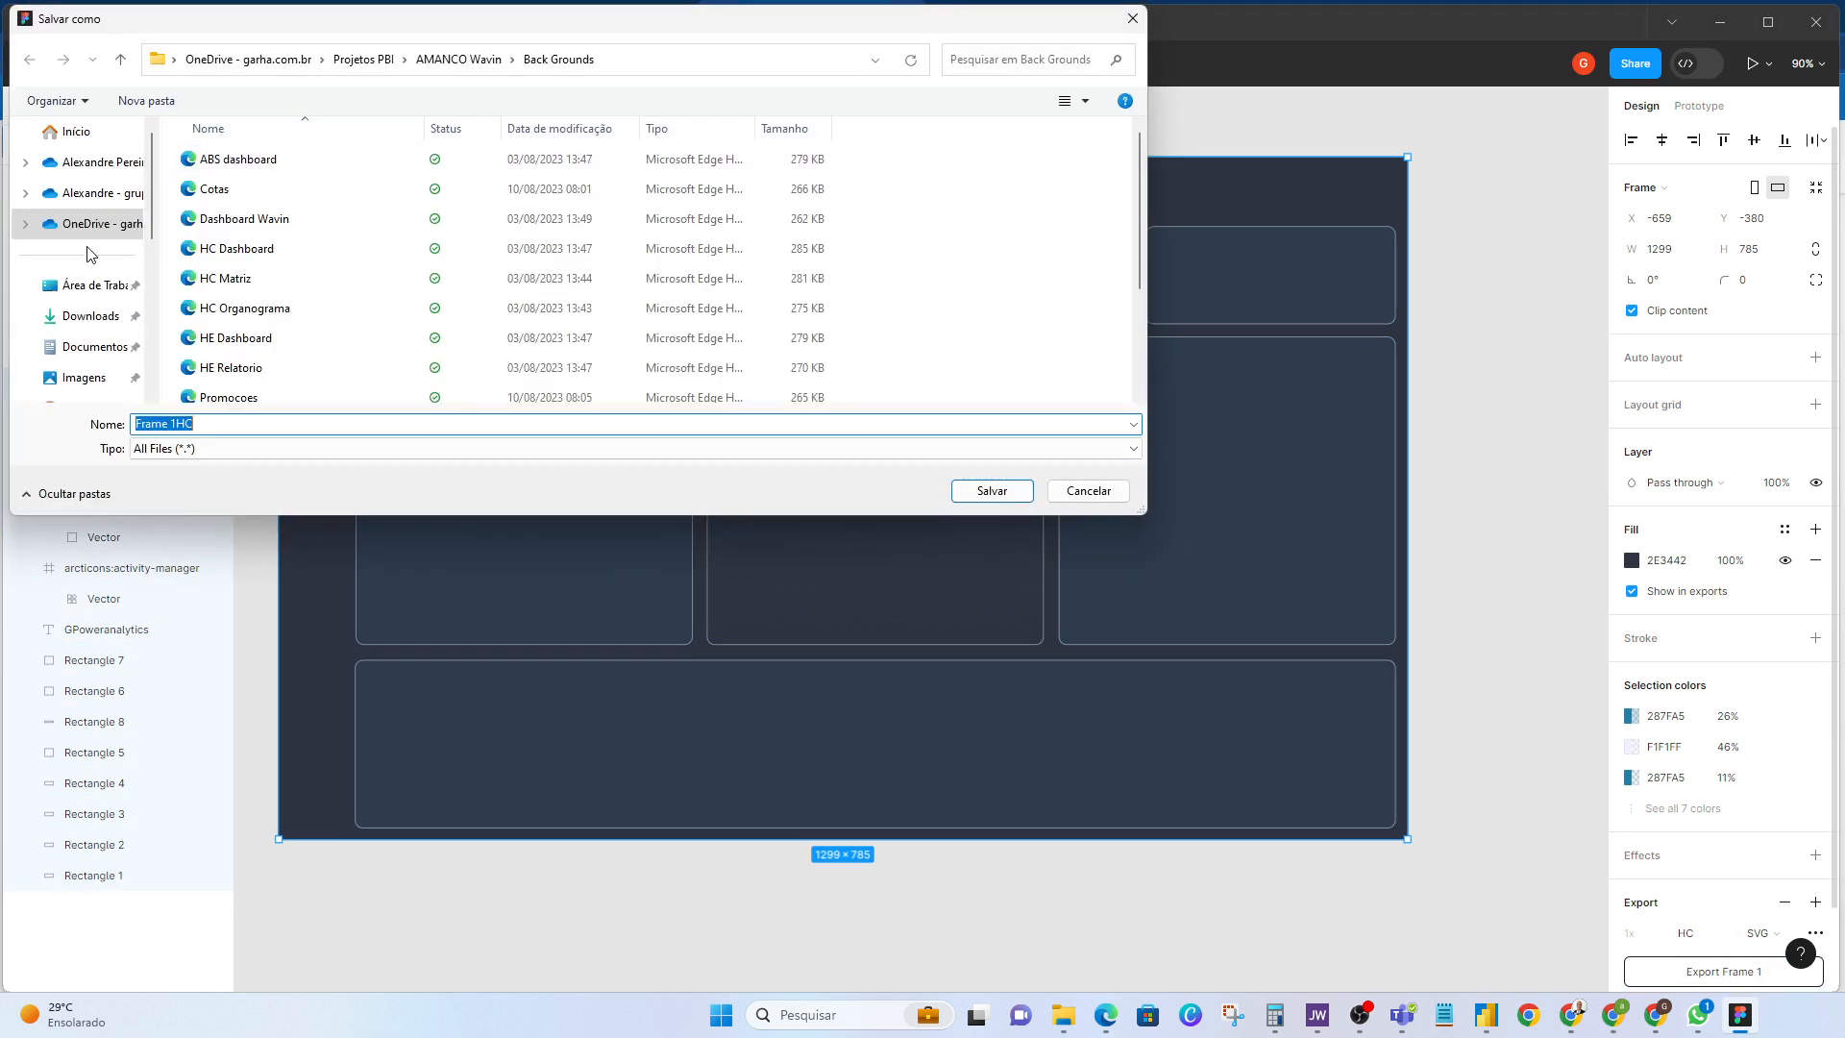
scroll(93, 197, down, 3)
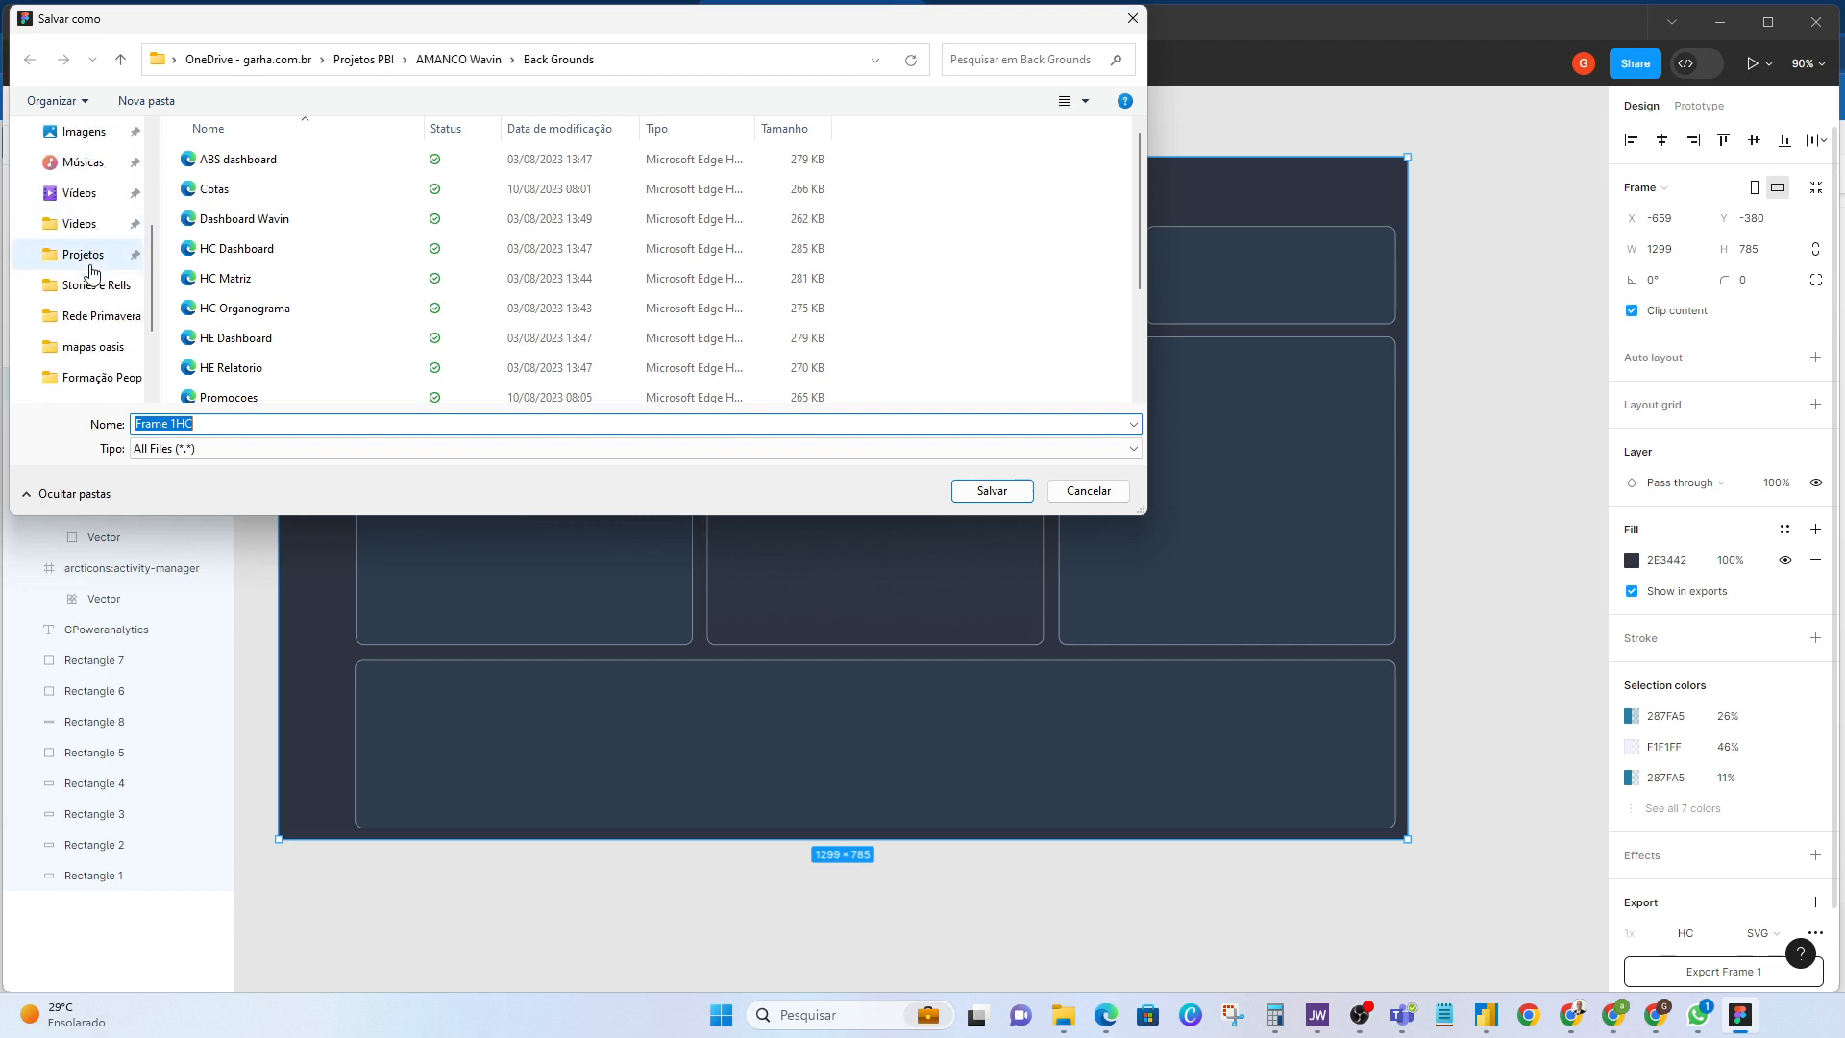
click(96, 378)
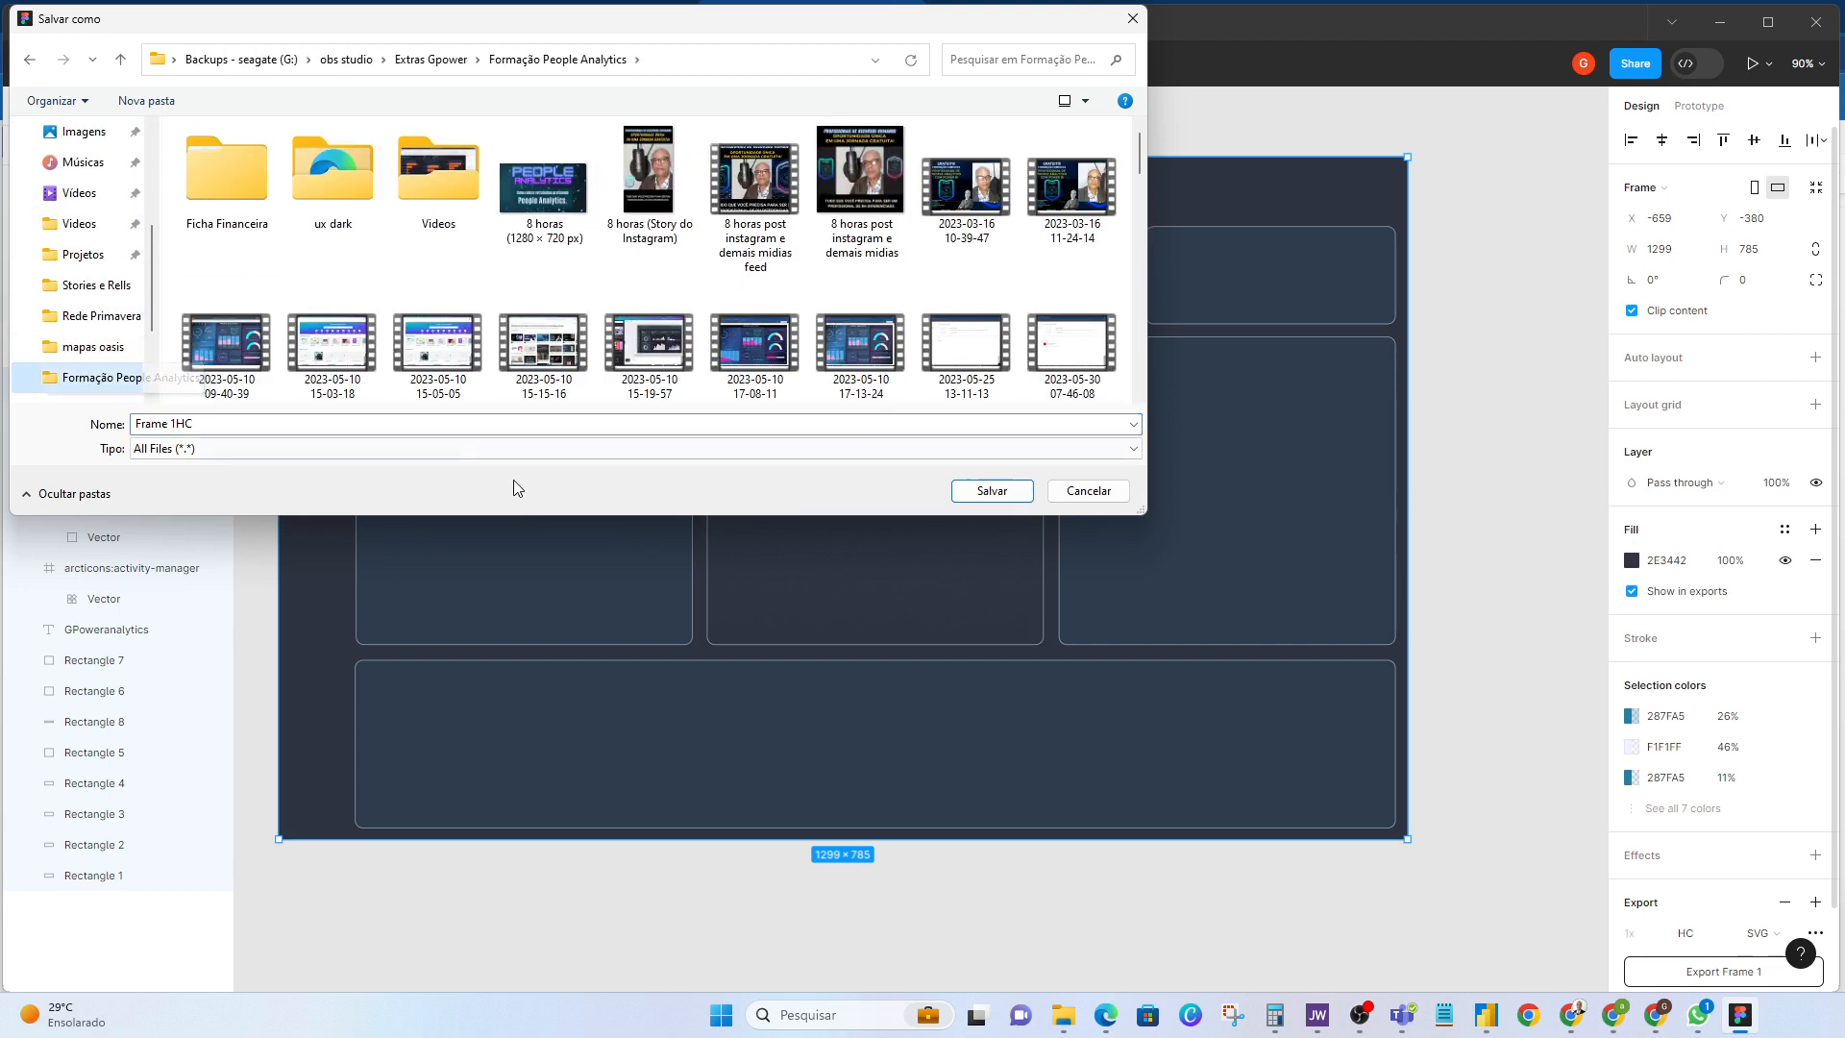
click(461, 429)
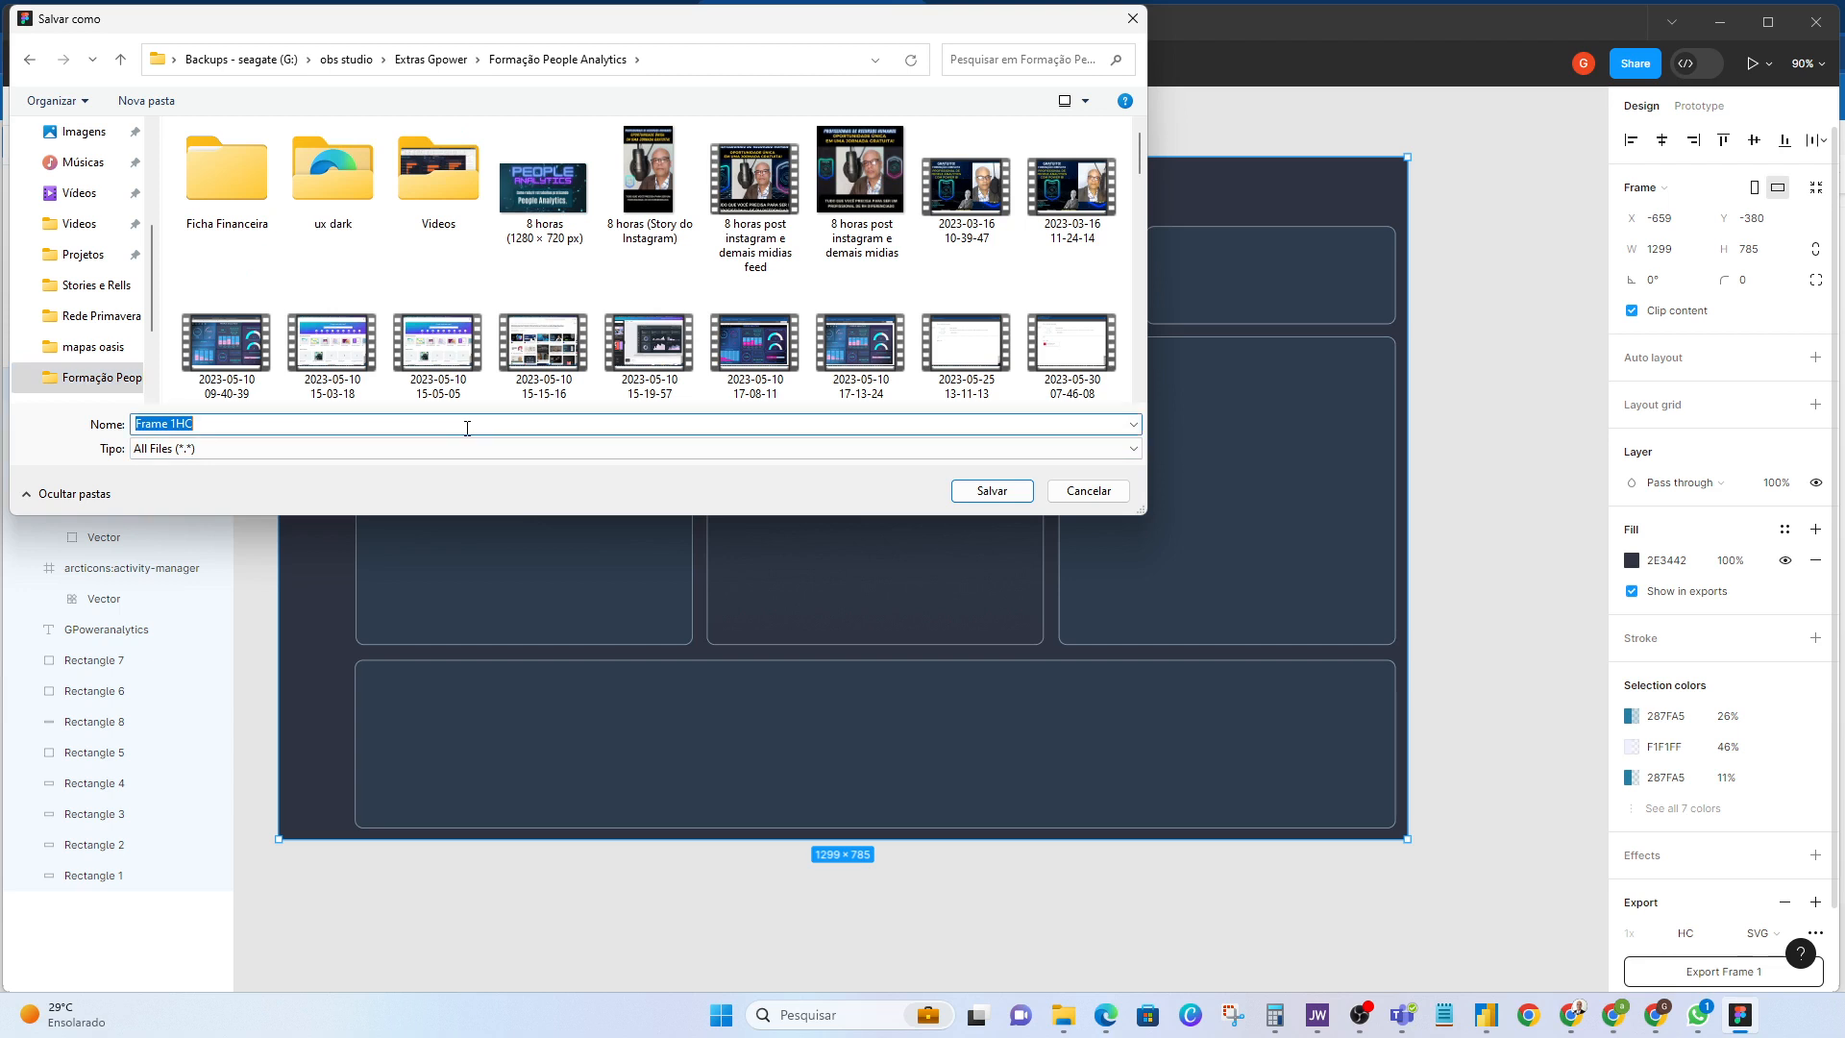
text(Aual)
key(BackSpace)
text(lao de Figma)
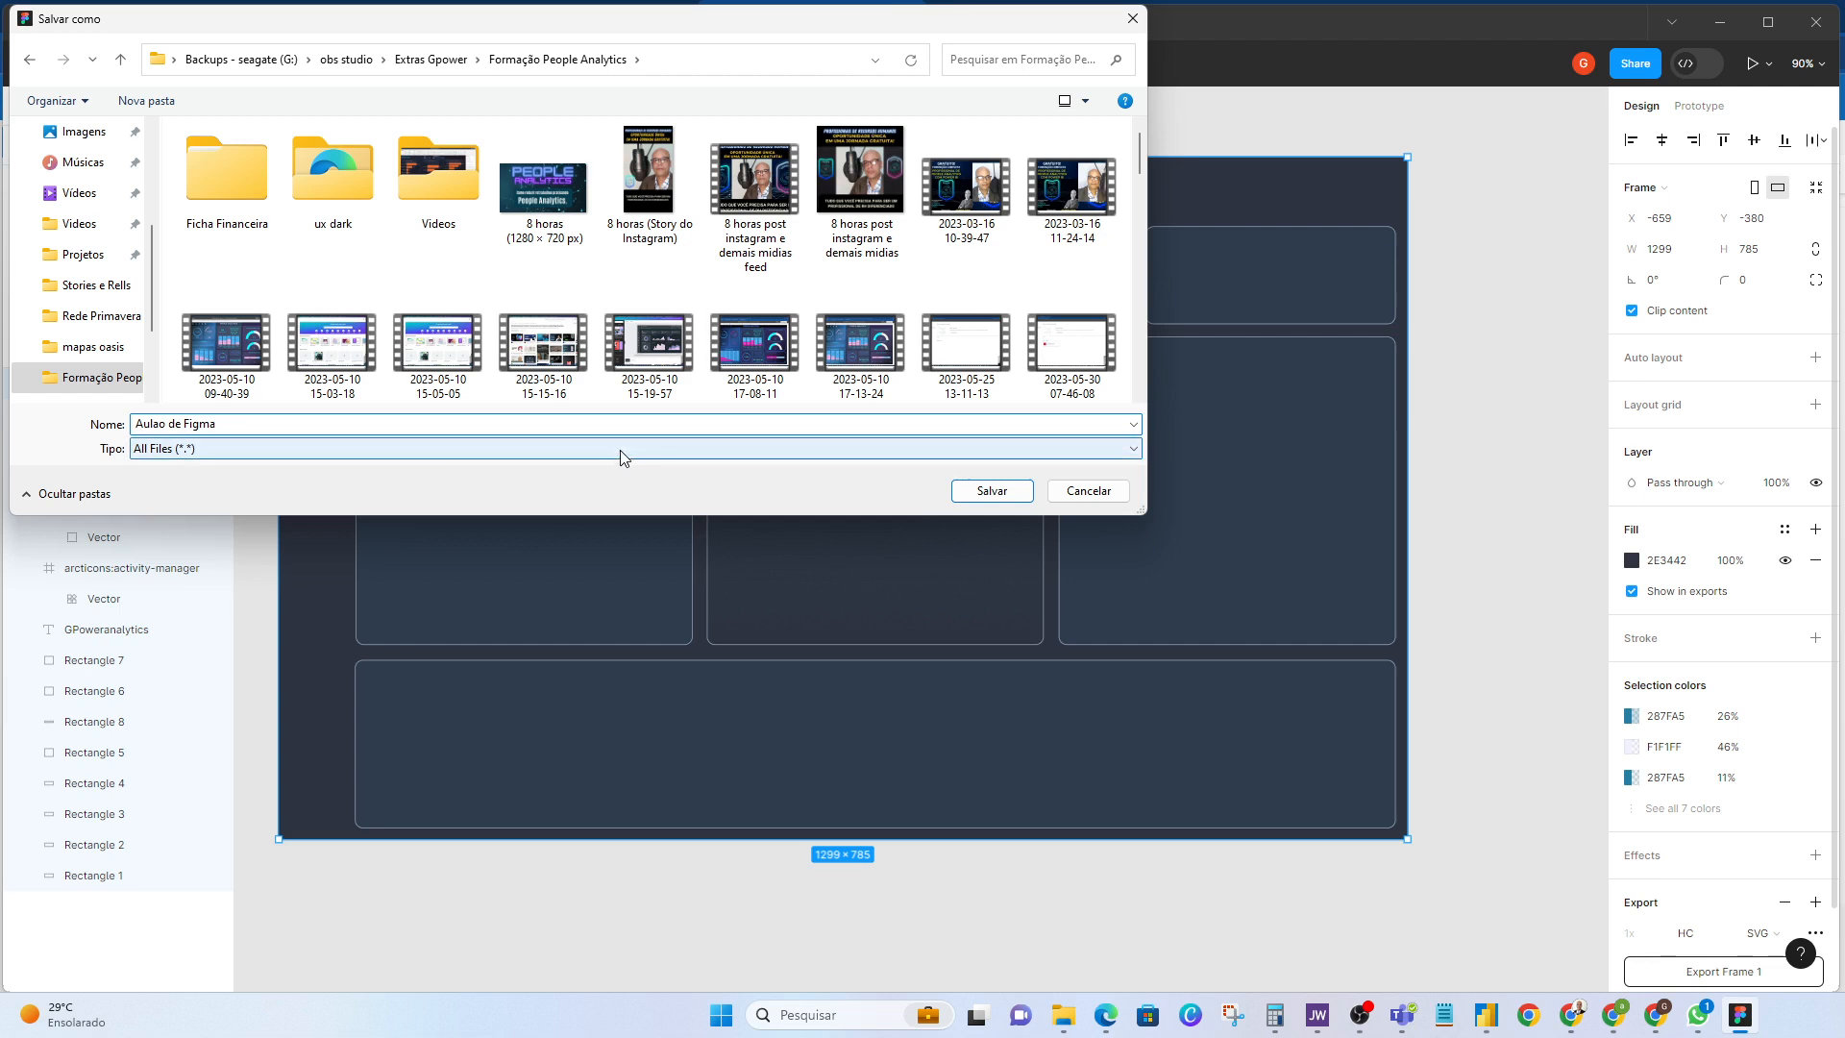
click(999, 492)
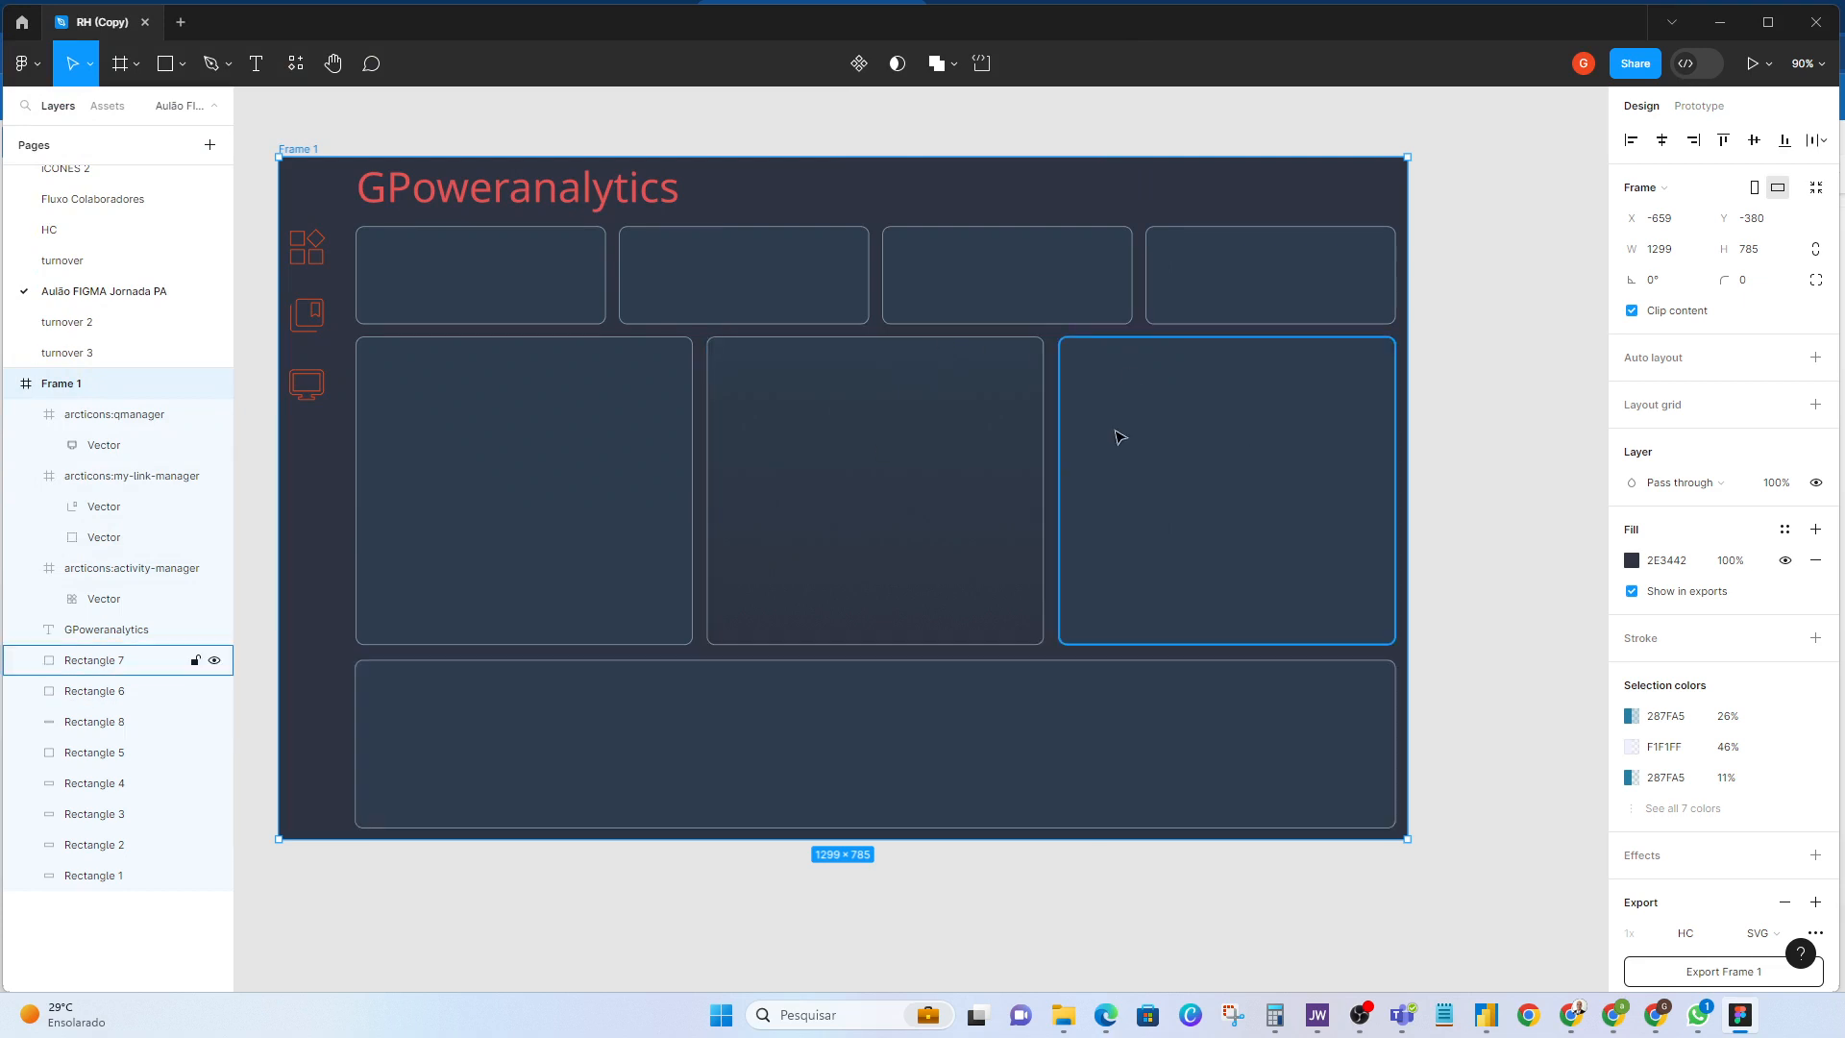
Step: Switch to the Dashboard 004 report in Power BI Desktop and add a new blank page
click(1487, 1028)
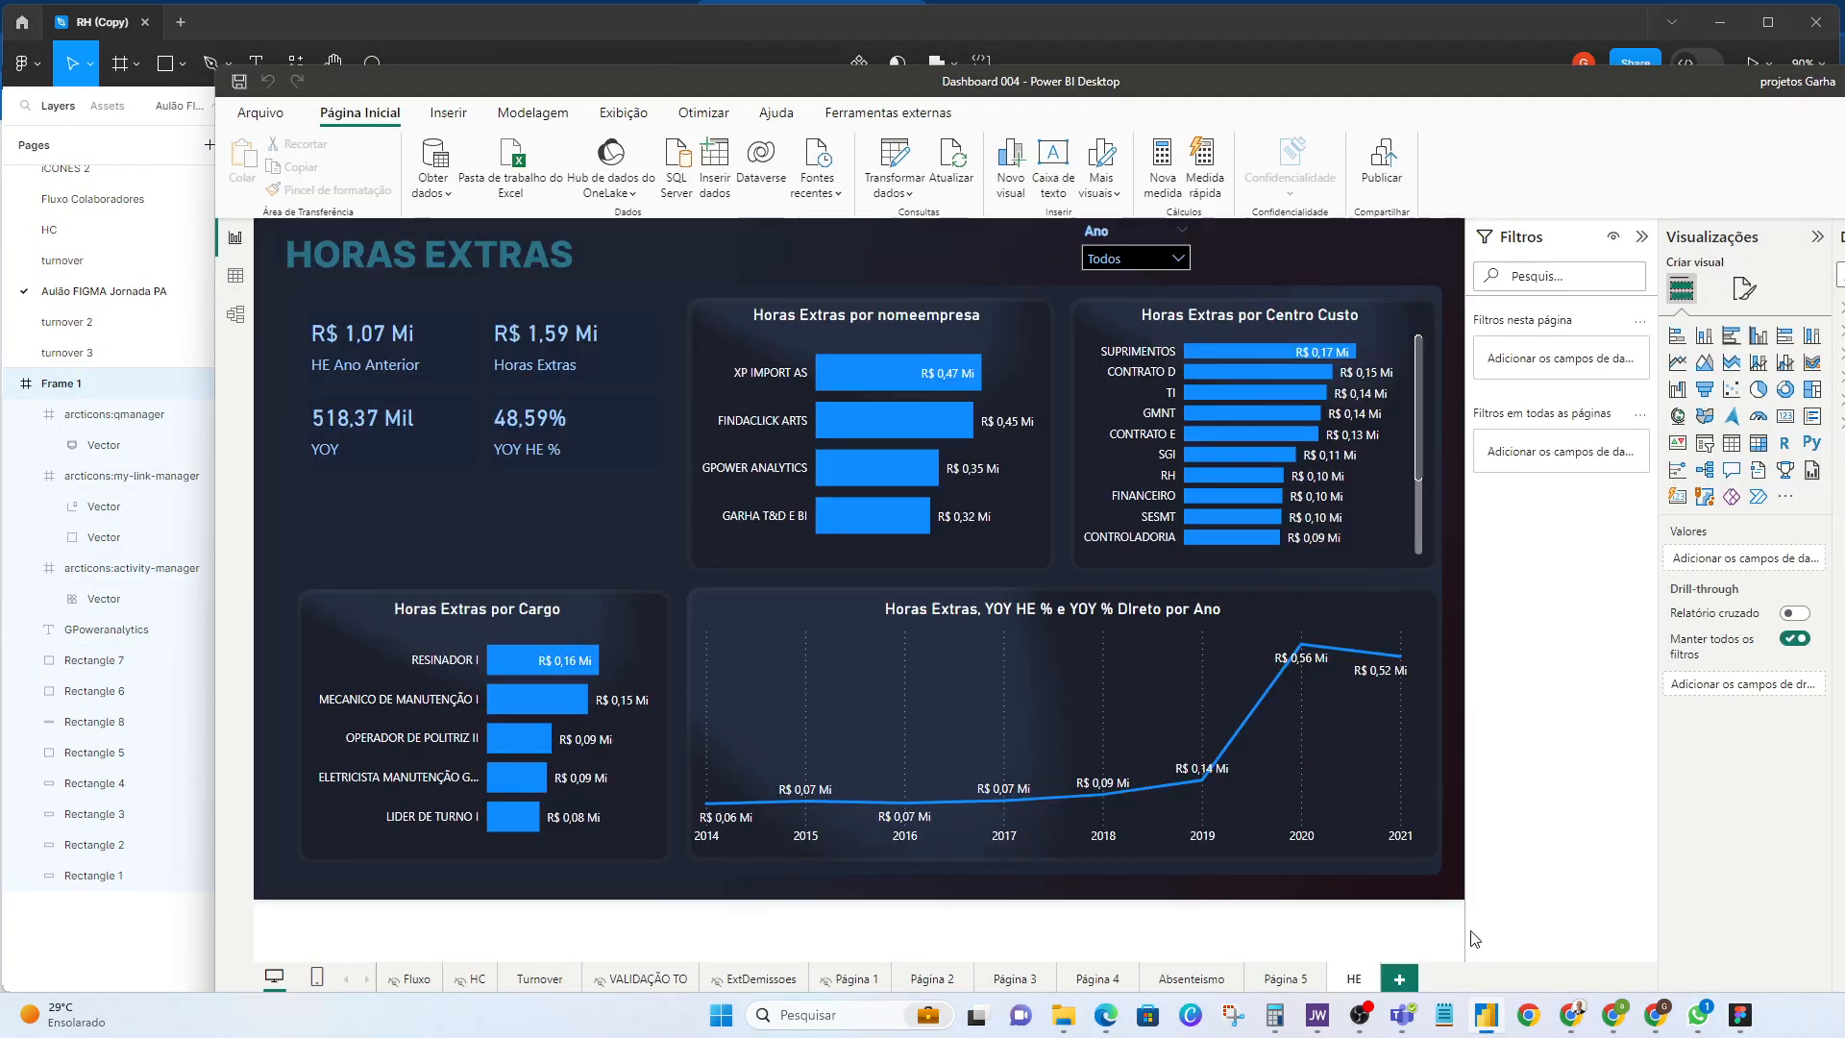
click(1399, 978)
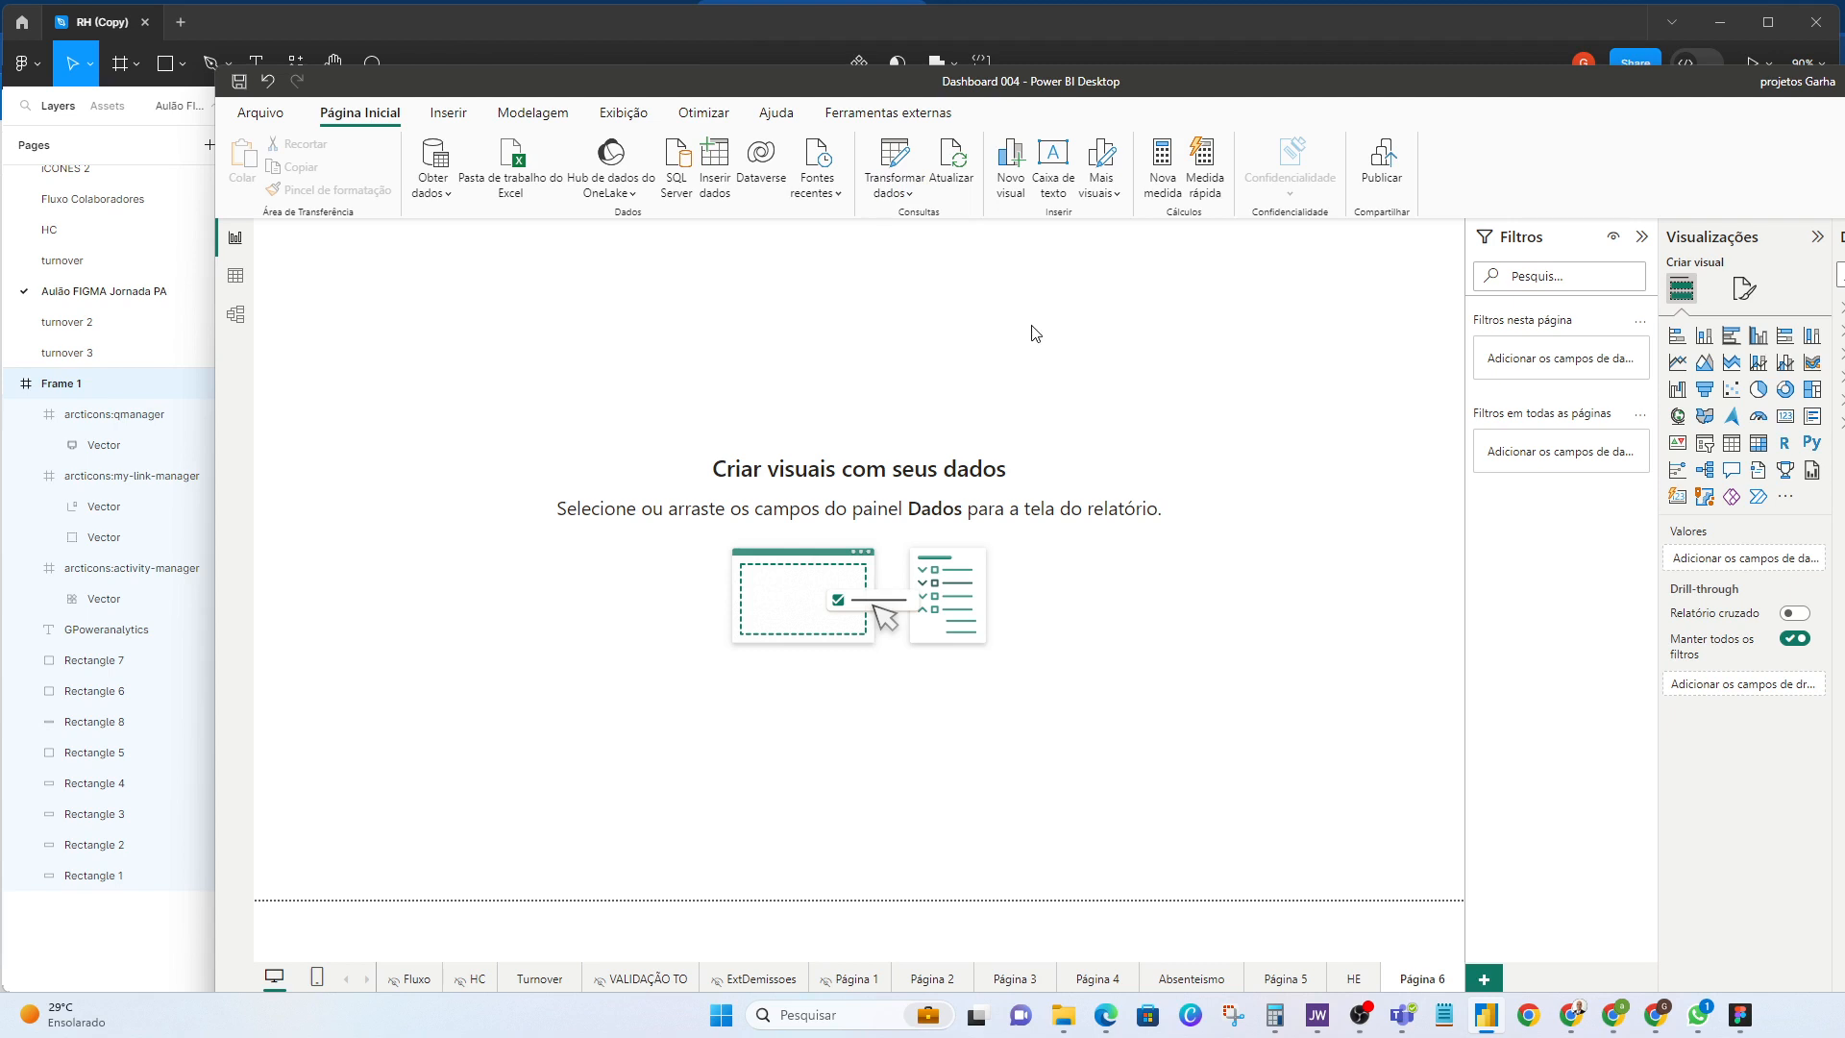
Step: Load Aulao de Figma.svg from the Formação People Analytics folder as the new page's canvas background image
click(1744, 288)
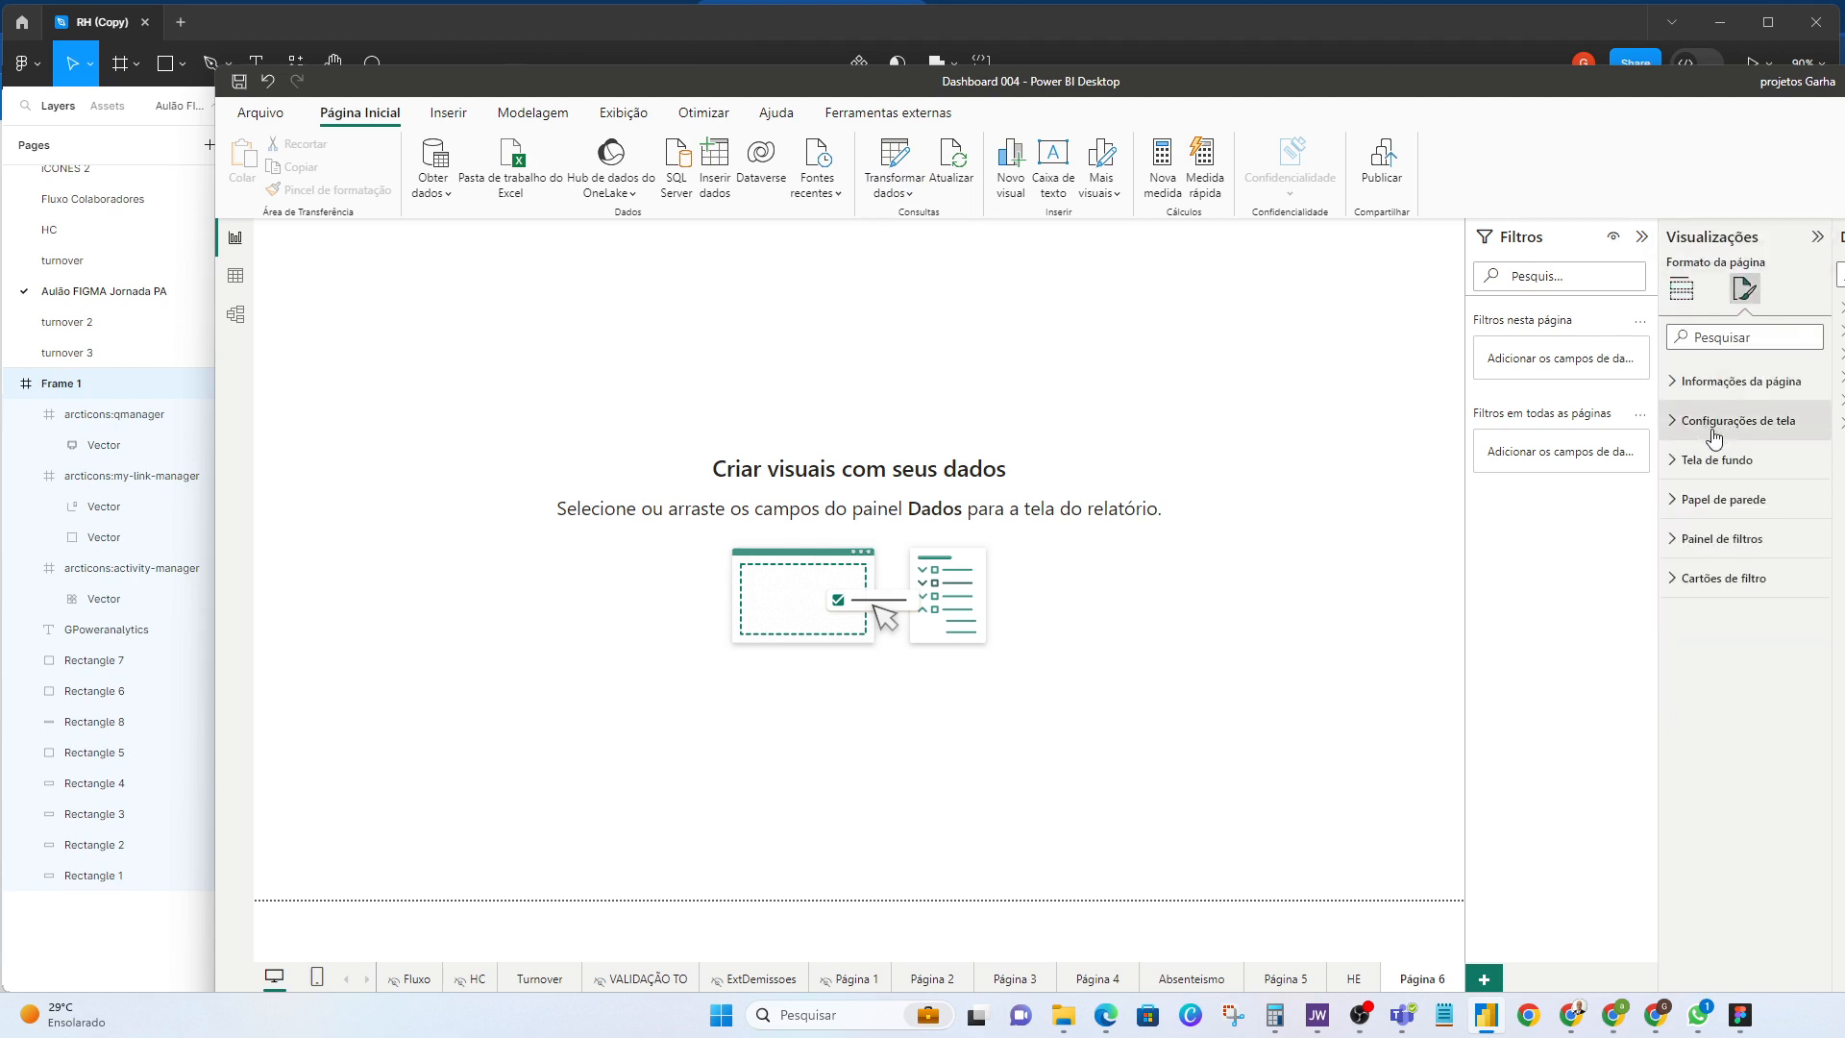
click(1697, 461)
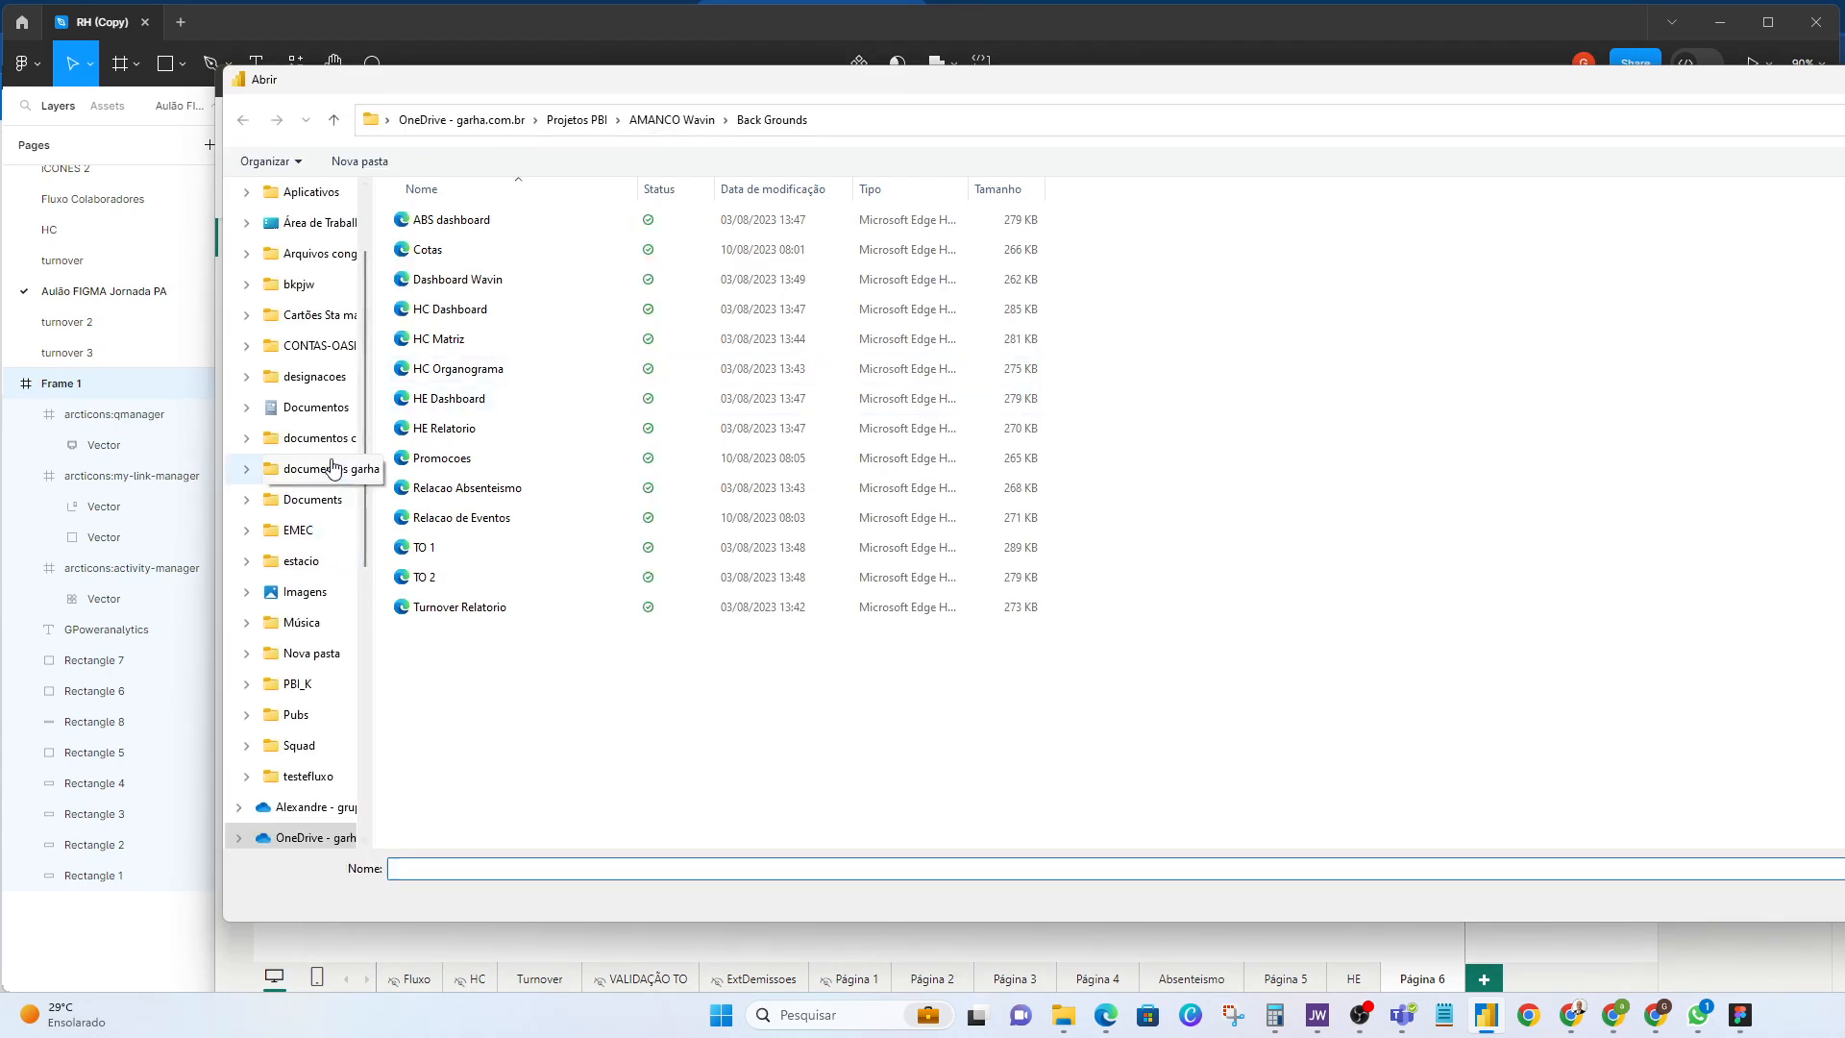
scroll(331, 461, up, 2)
scroll(326, 452, down, 3)
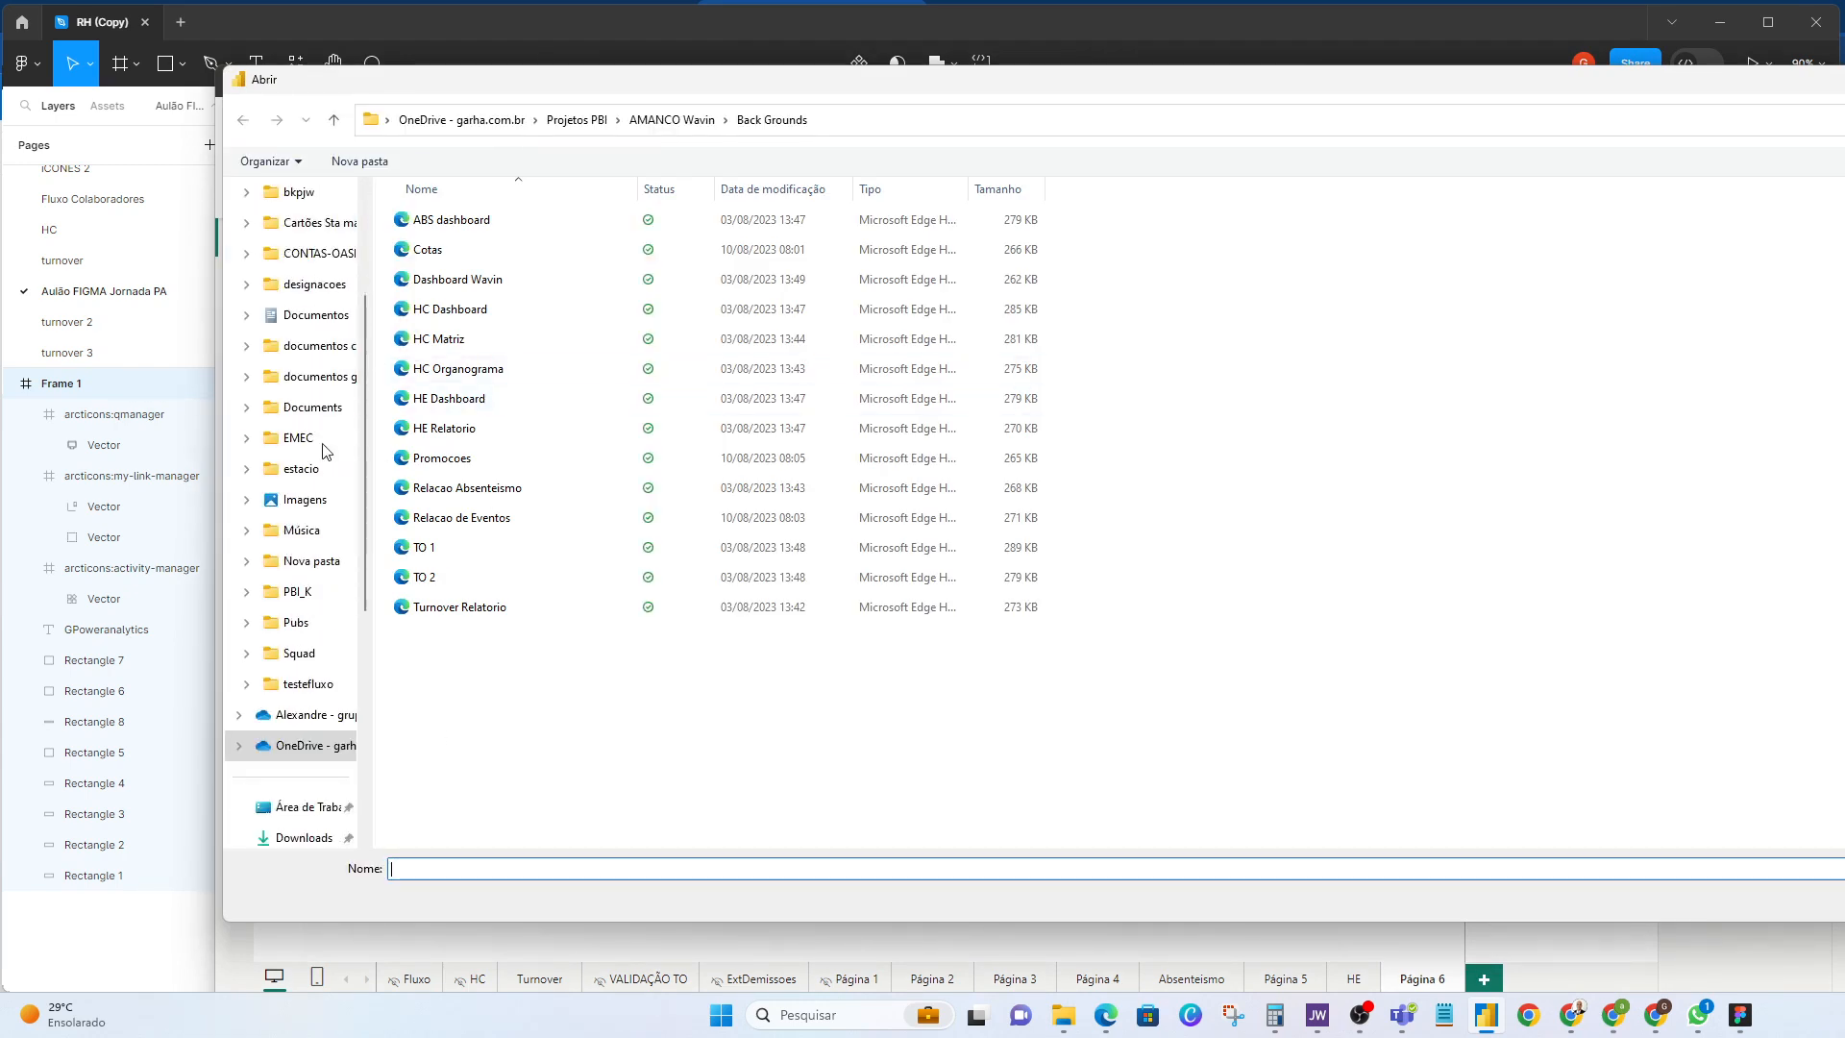
scroll(322, 346, down, 5)
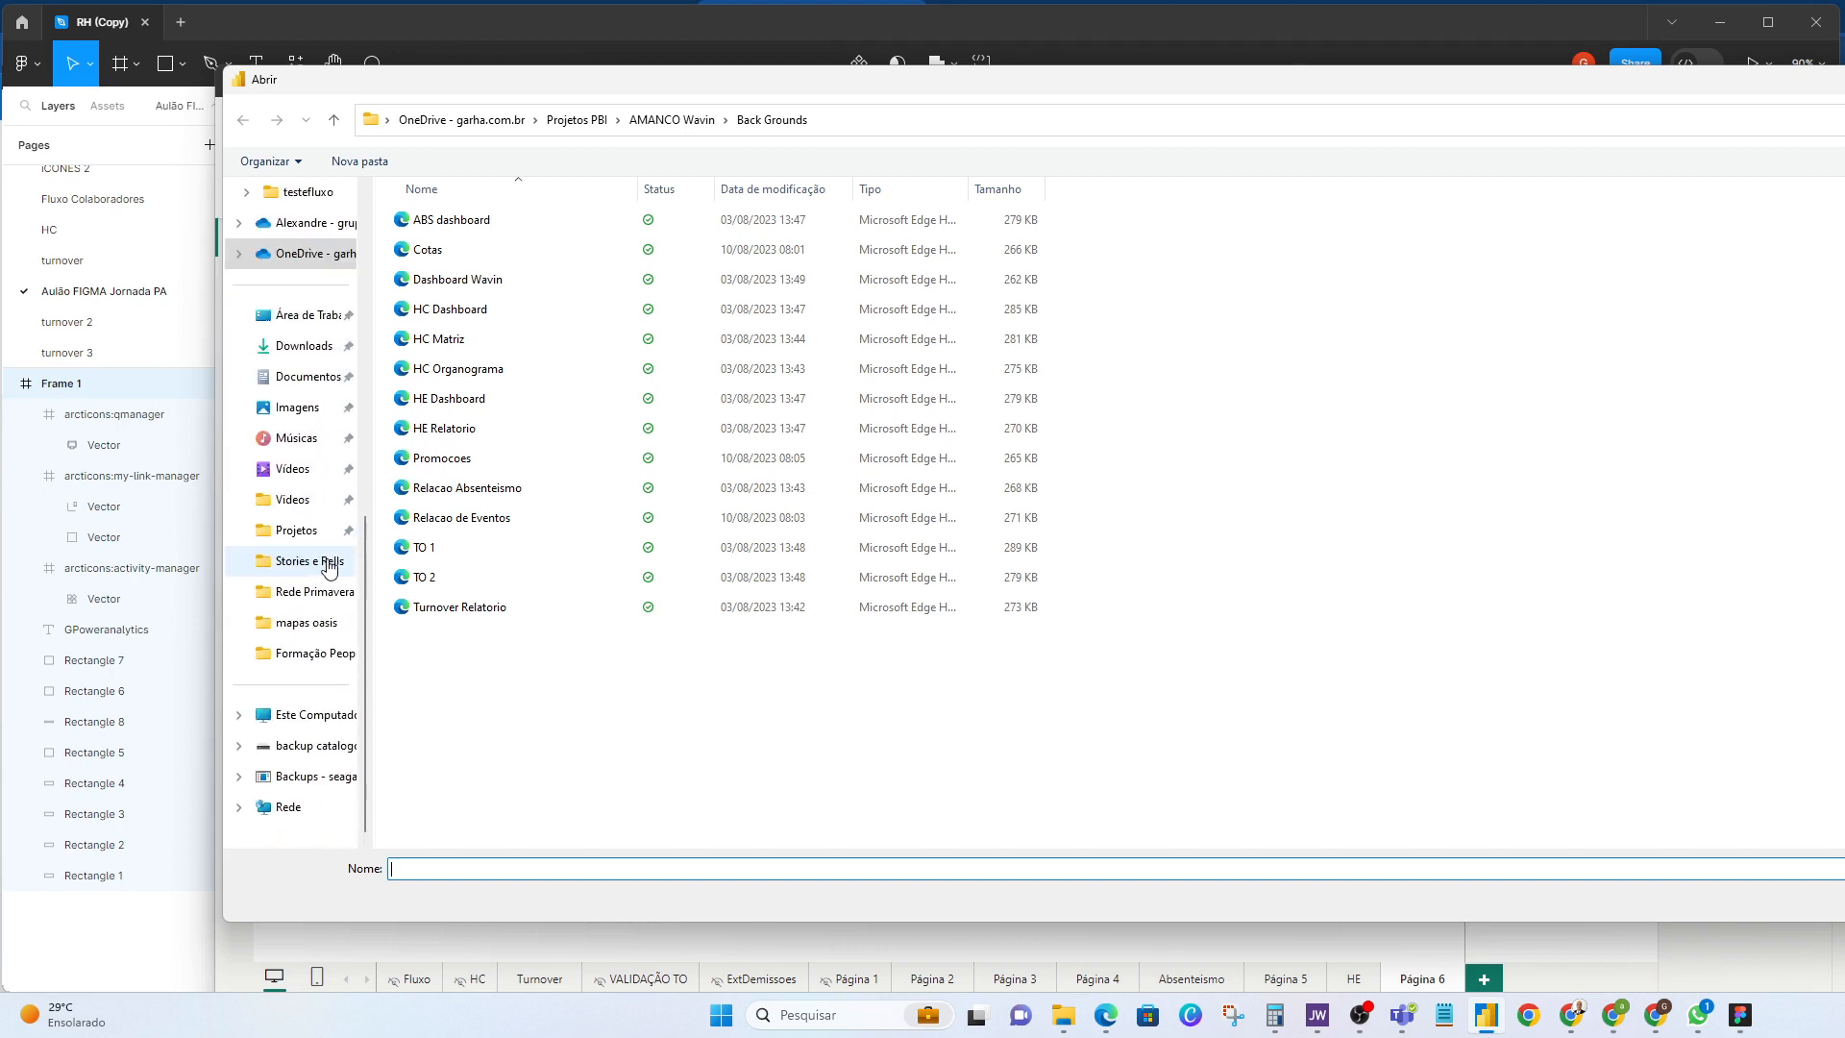
click(315, 653)
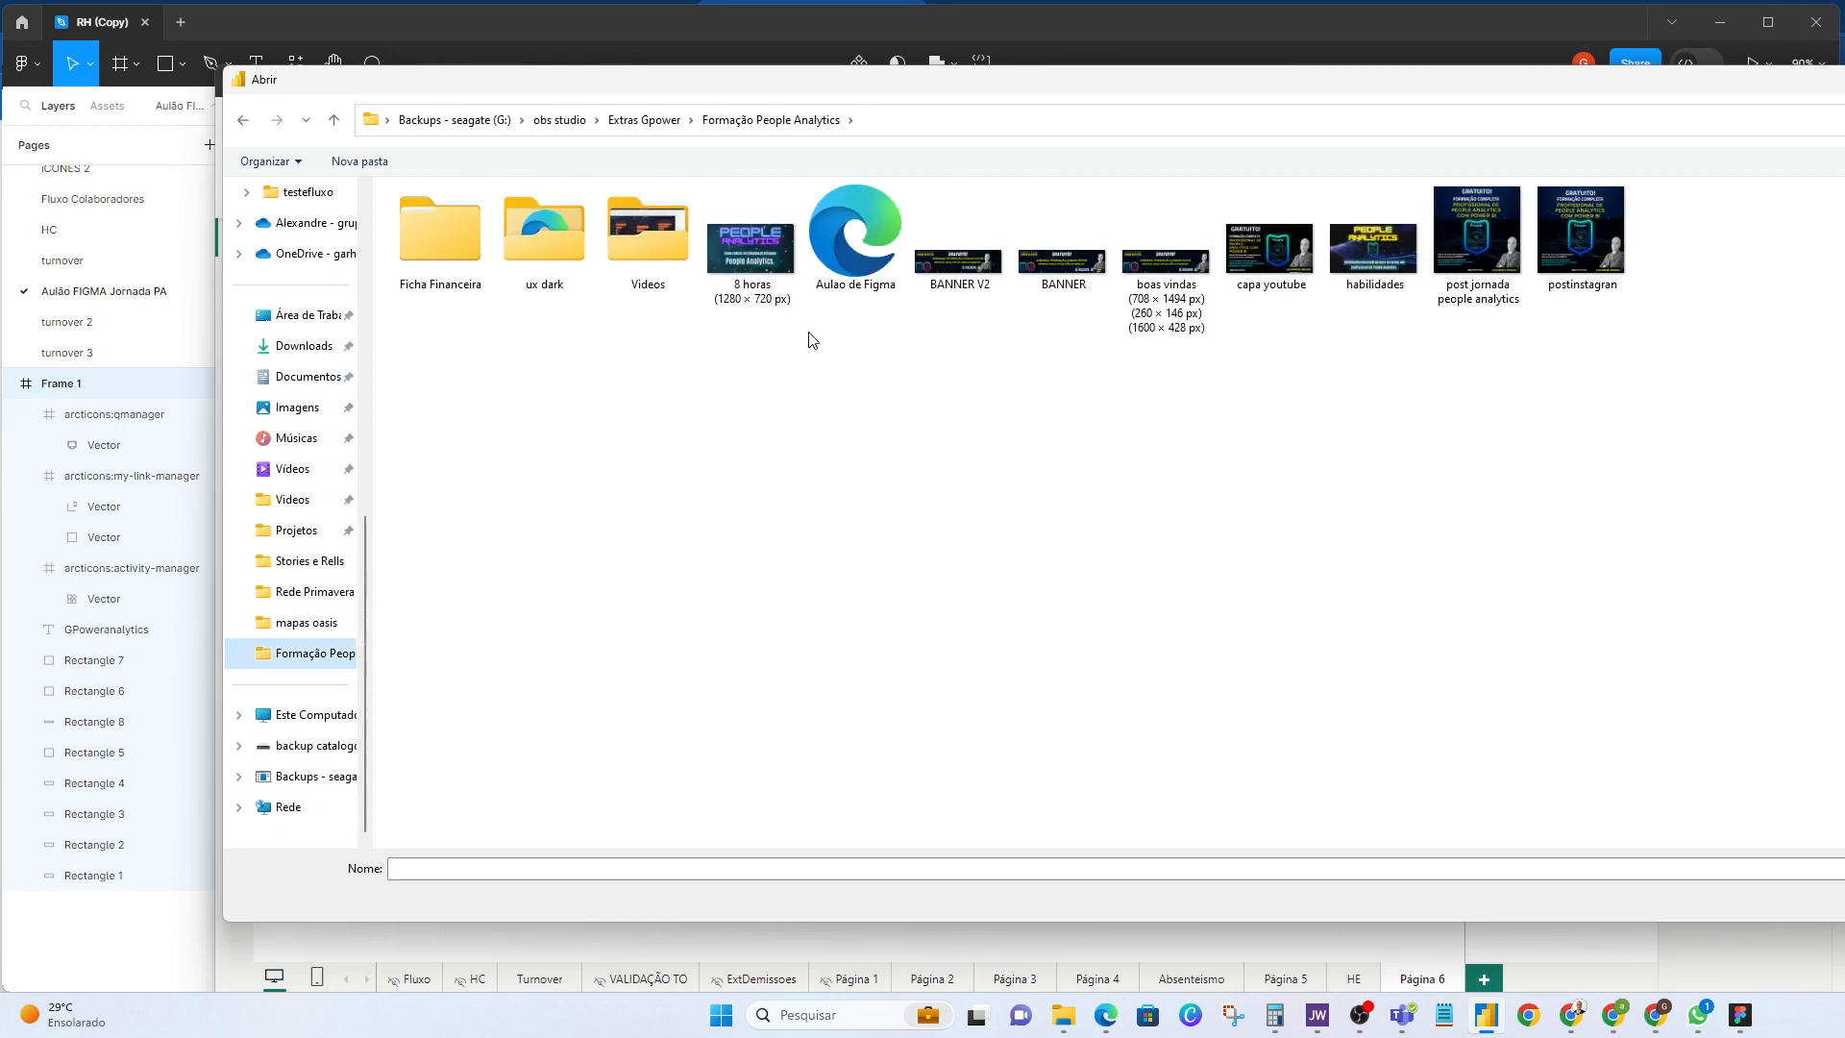
double_click(839, 248)
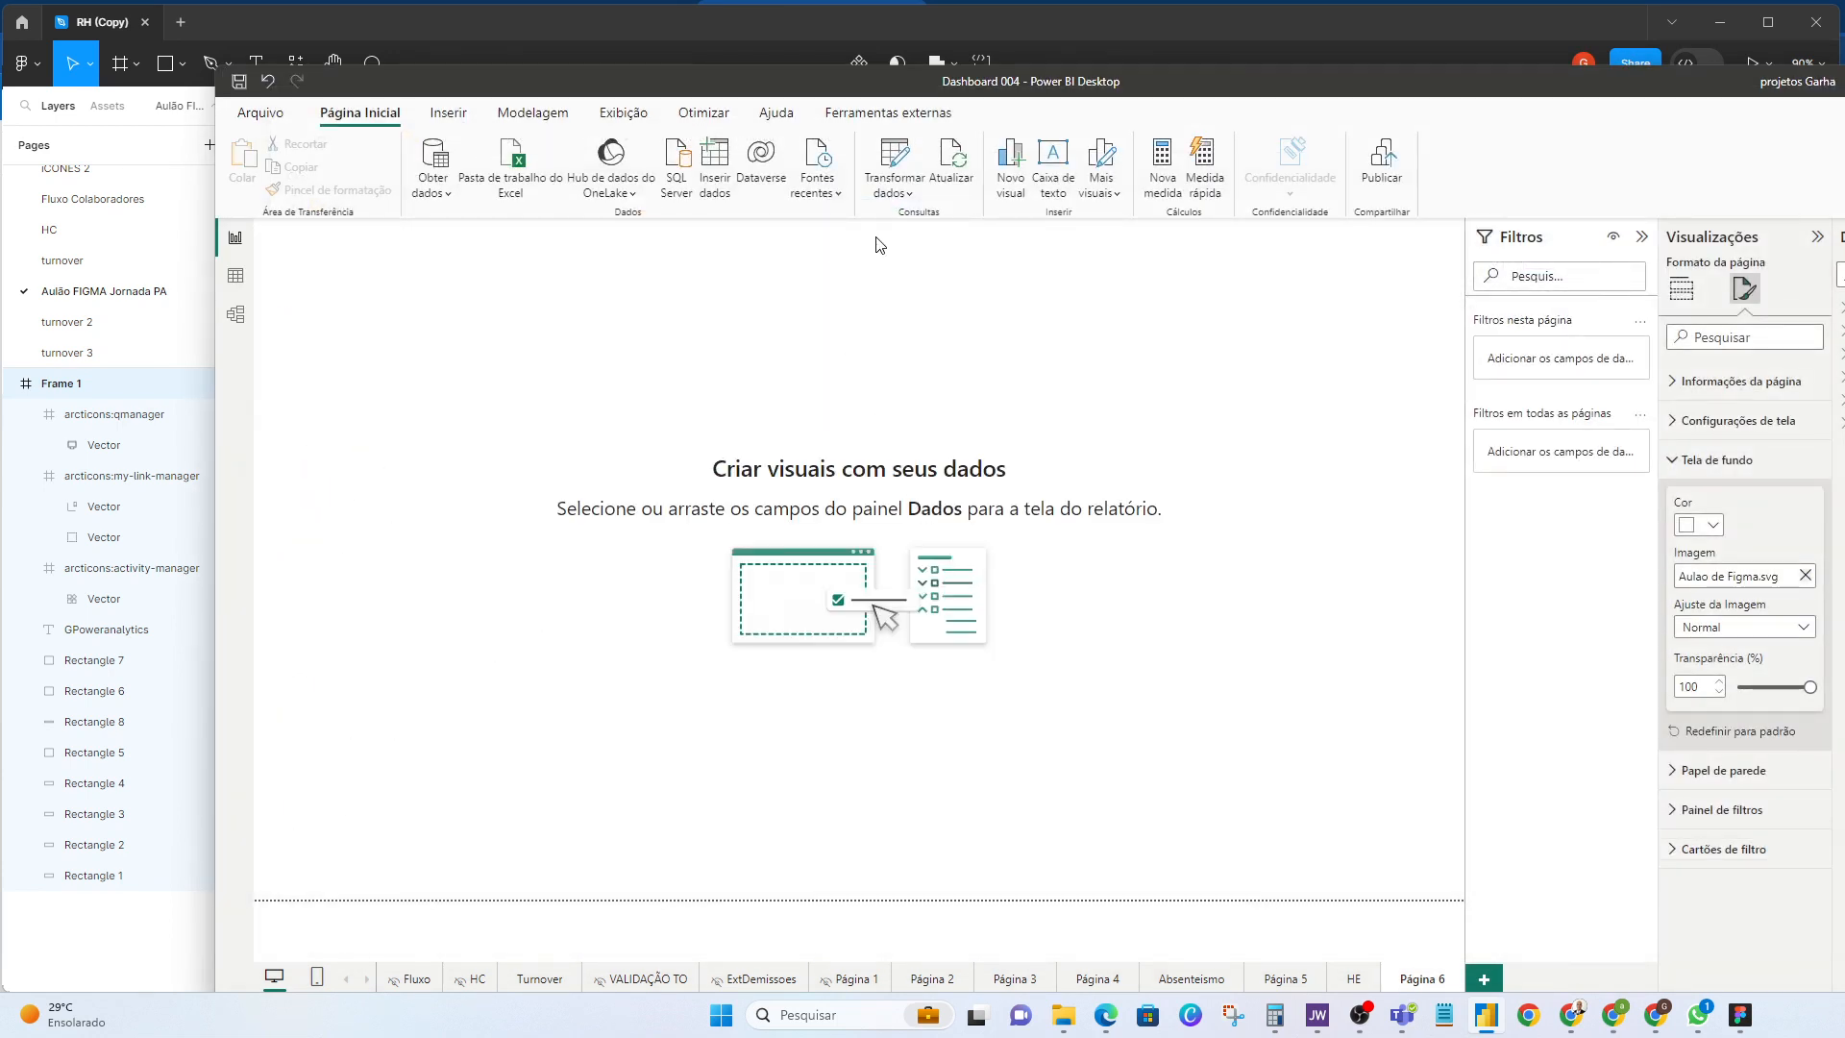
Step: Set the canvas background's transparency to 0% and its image fit to Ajuste
drag(1810, 686, 1652, 687)
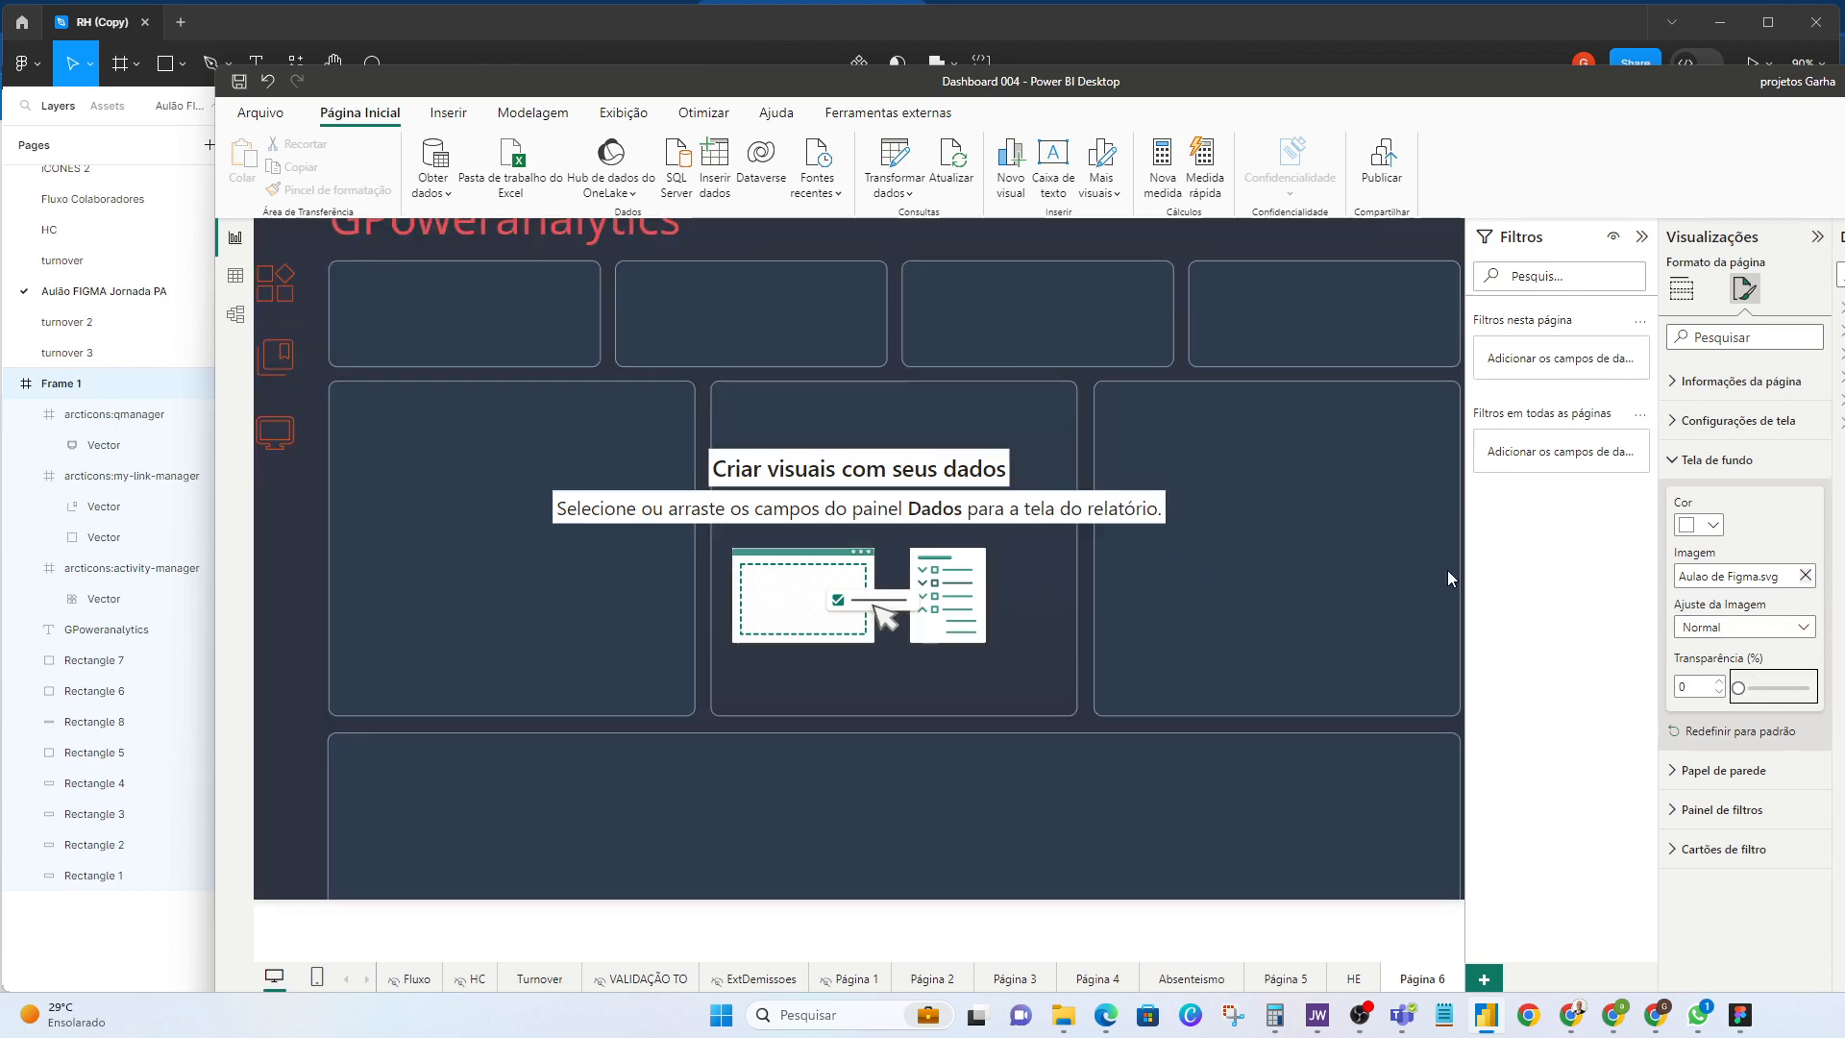
click(1758, 626)
click(1729, 672)
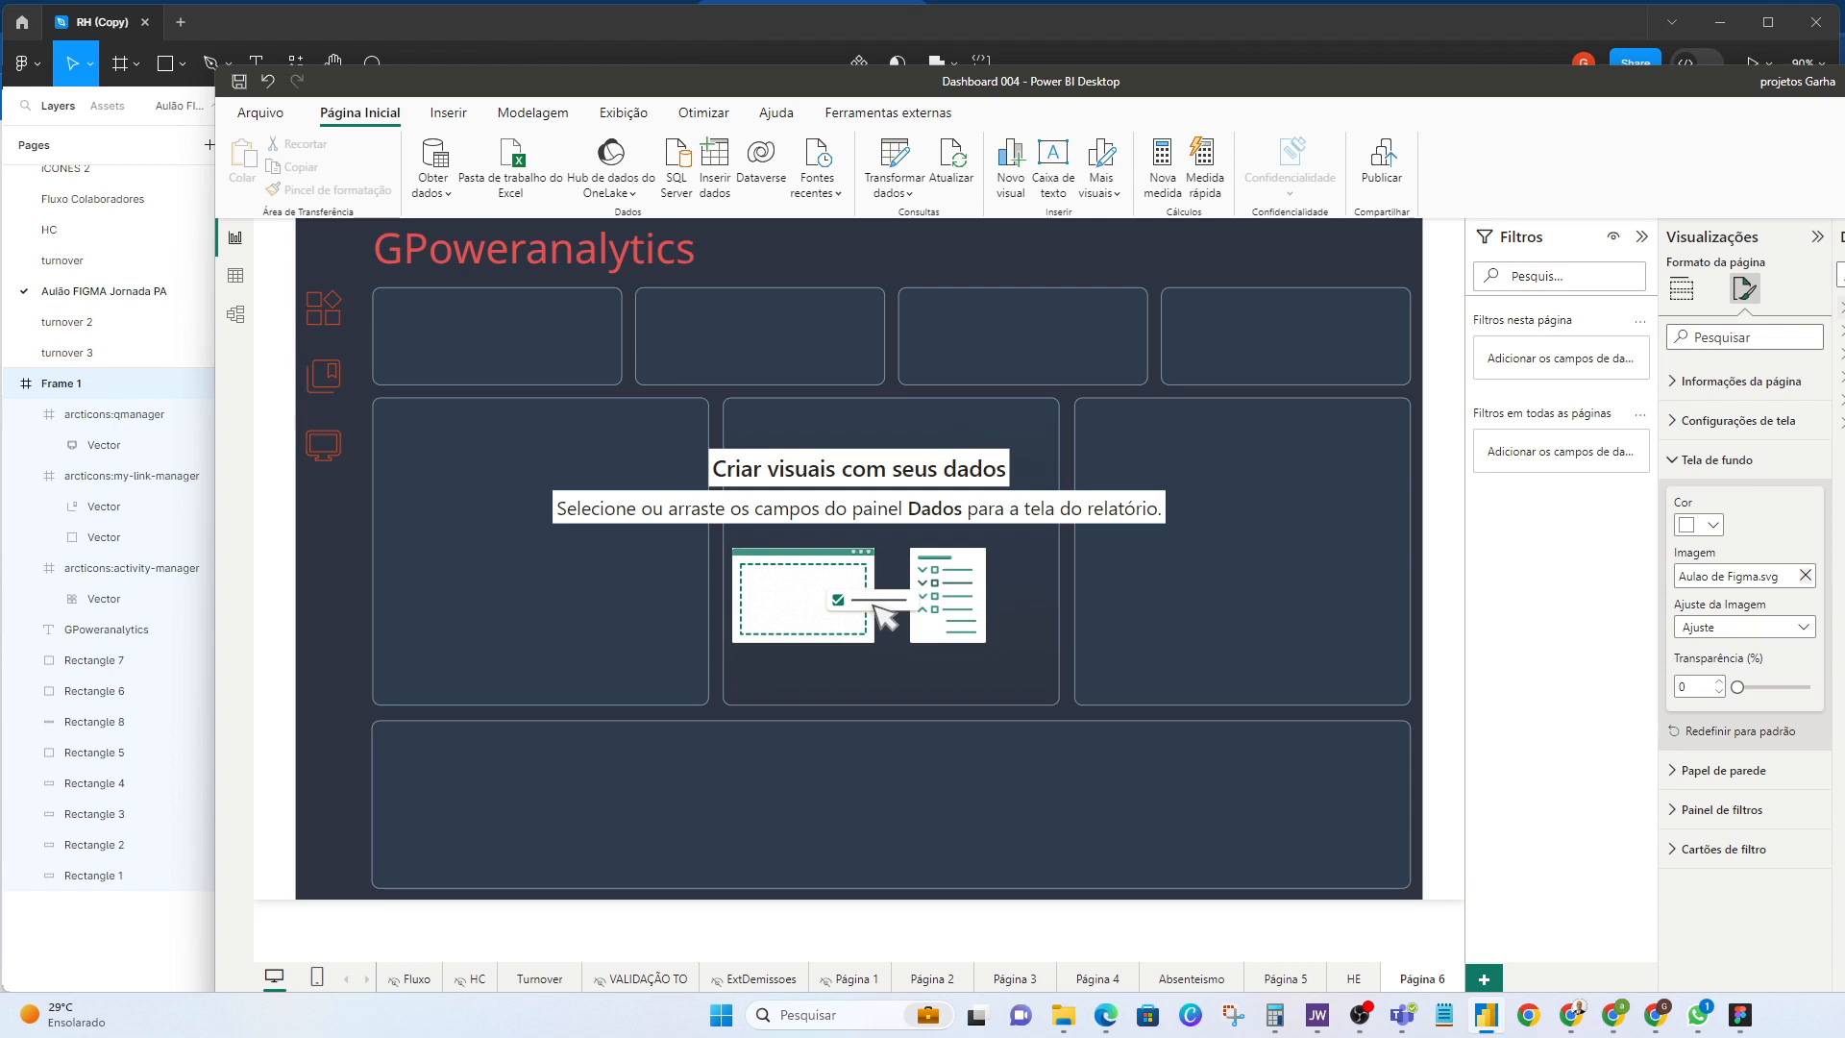
Step: Place a Demissoes column chart over the rightmost chart area of the background and size it to fit inside
drag(1107, 330, 1157, 500)
drag(1311, 538, 1397, 551)
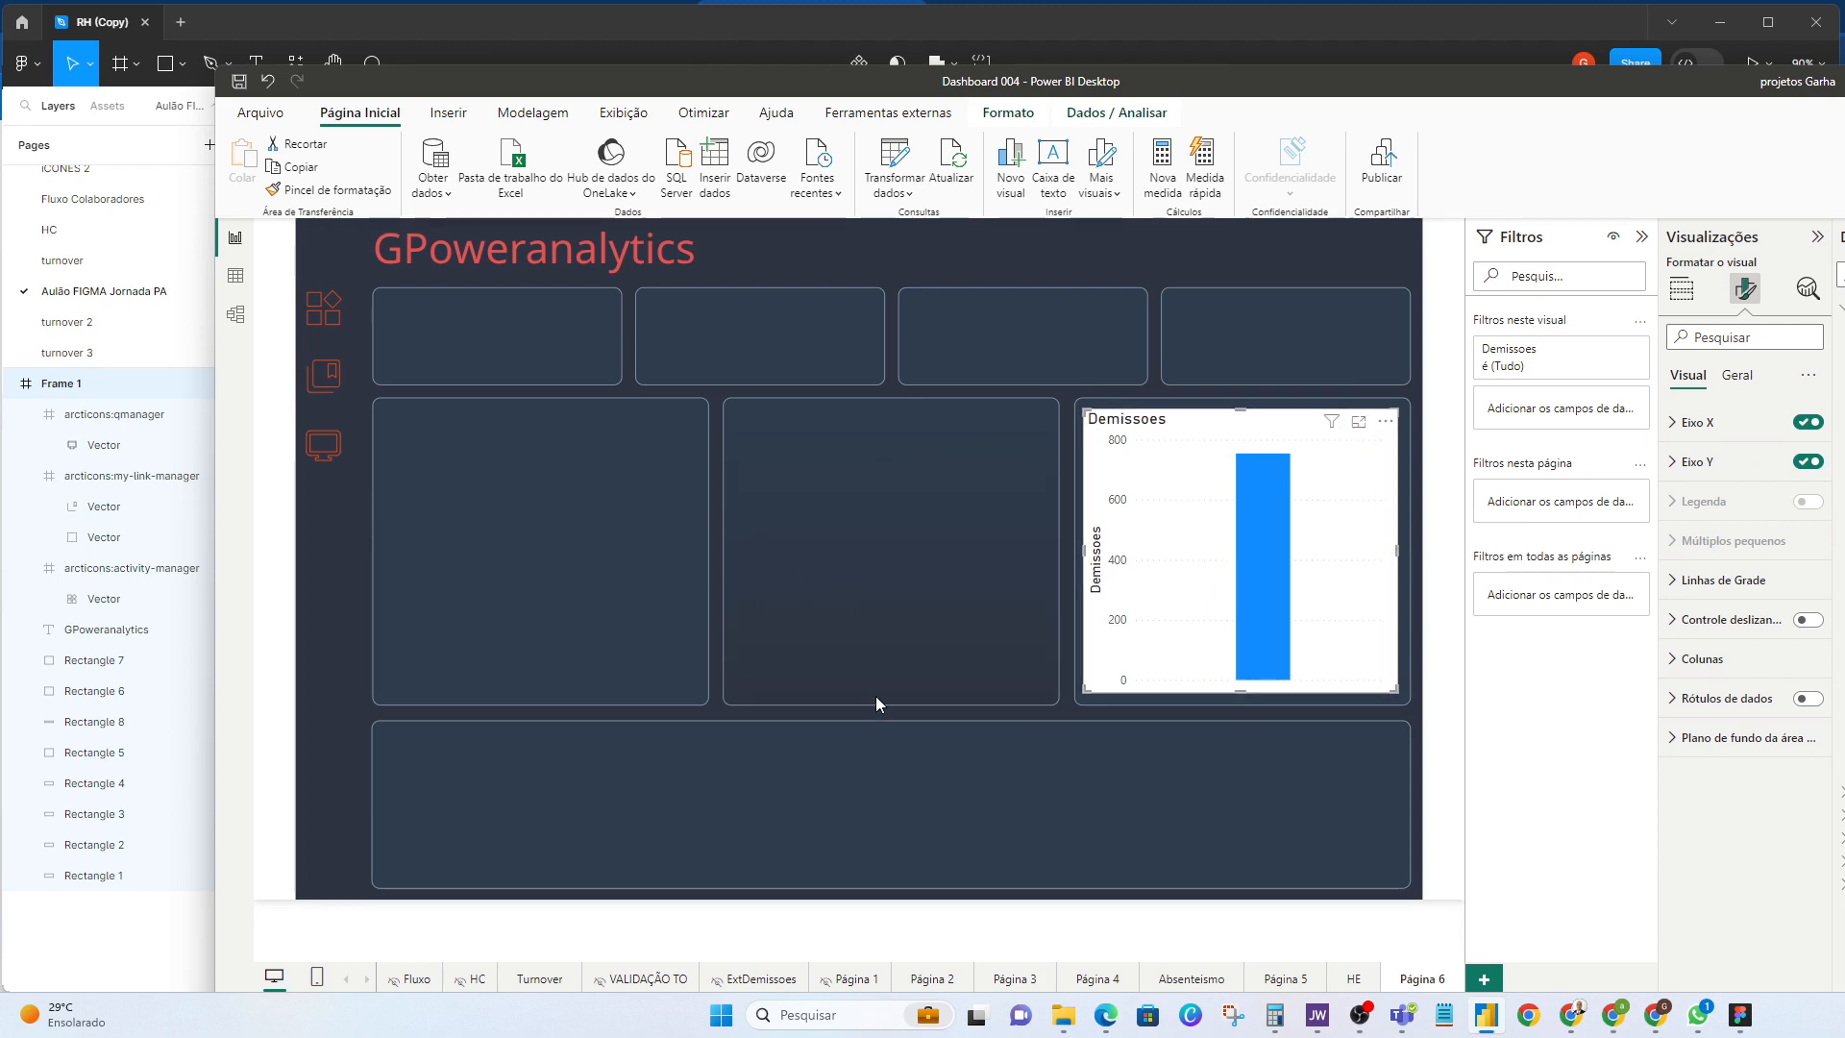